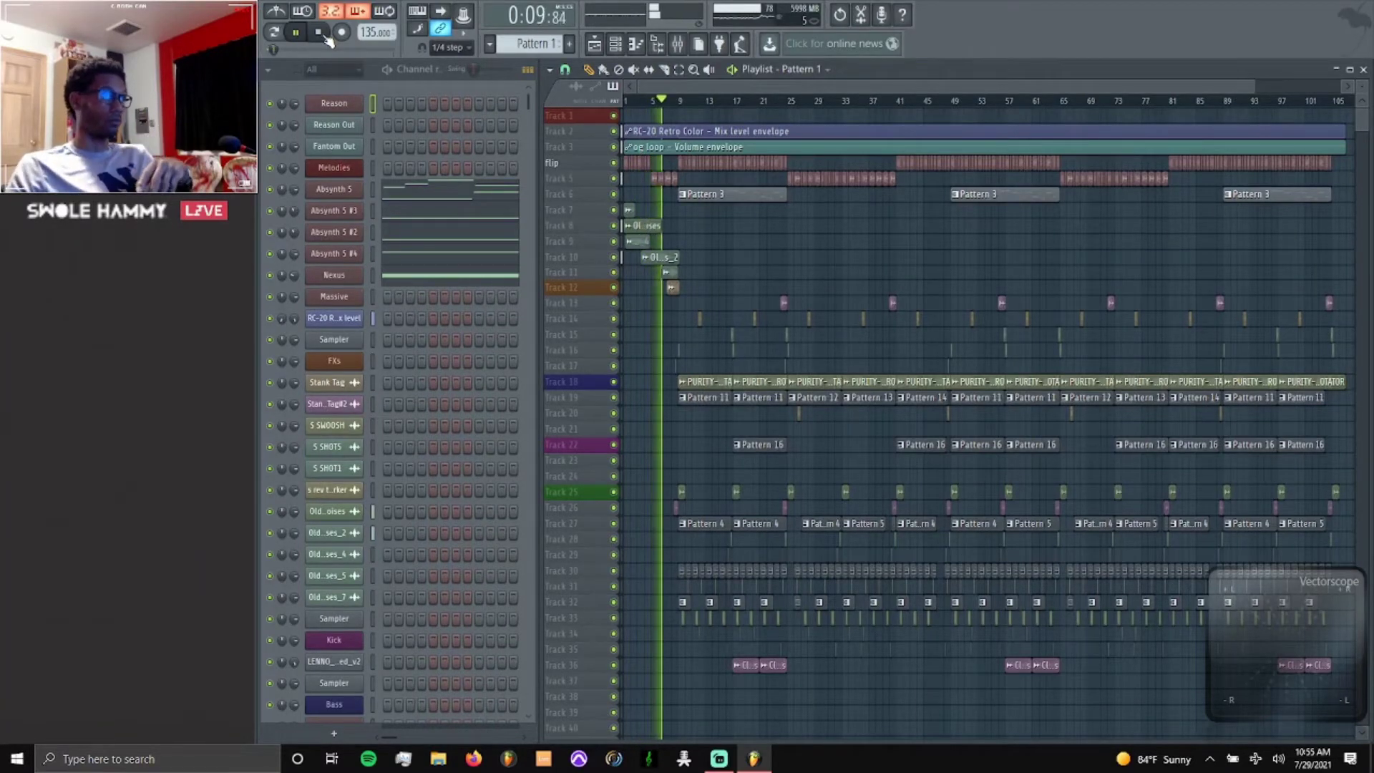
Mute Track 13 in the playlist and stop the song playback.
{"action": "left_click", "coordinate": [614, 302]}
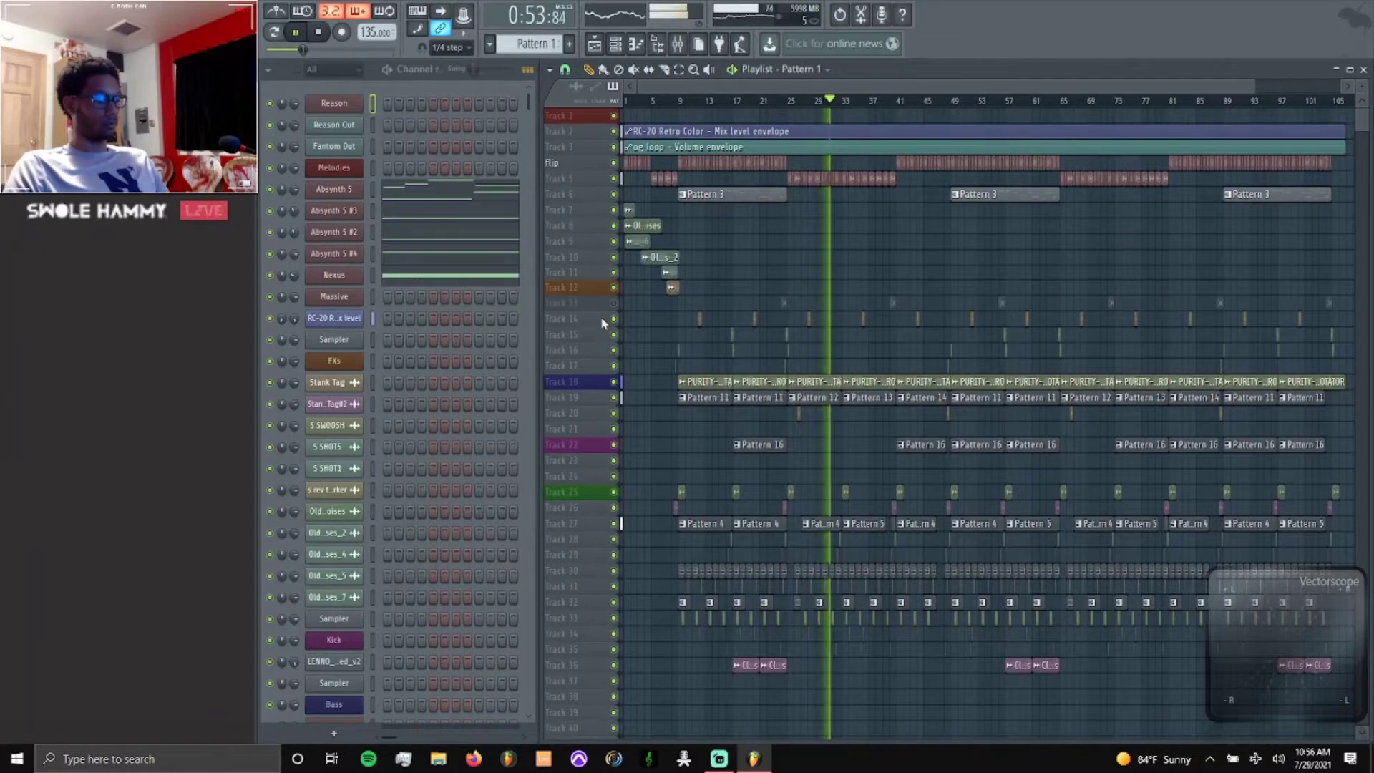
{"action": "key", "text": "space"}
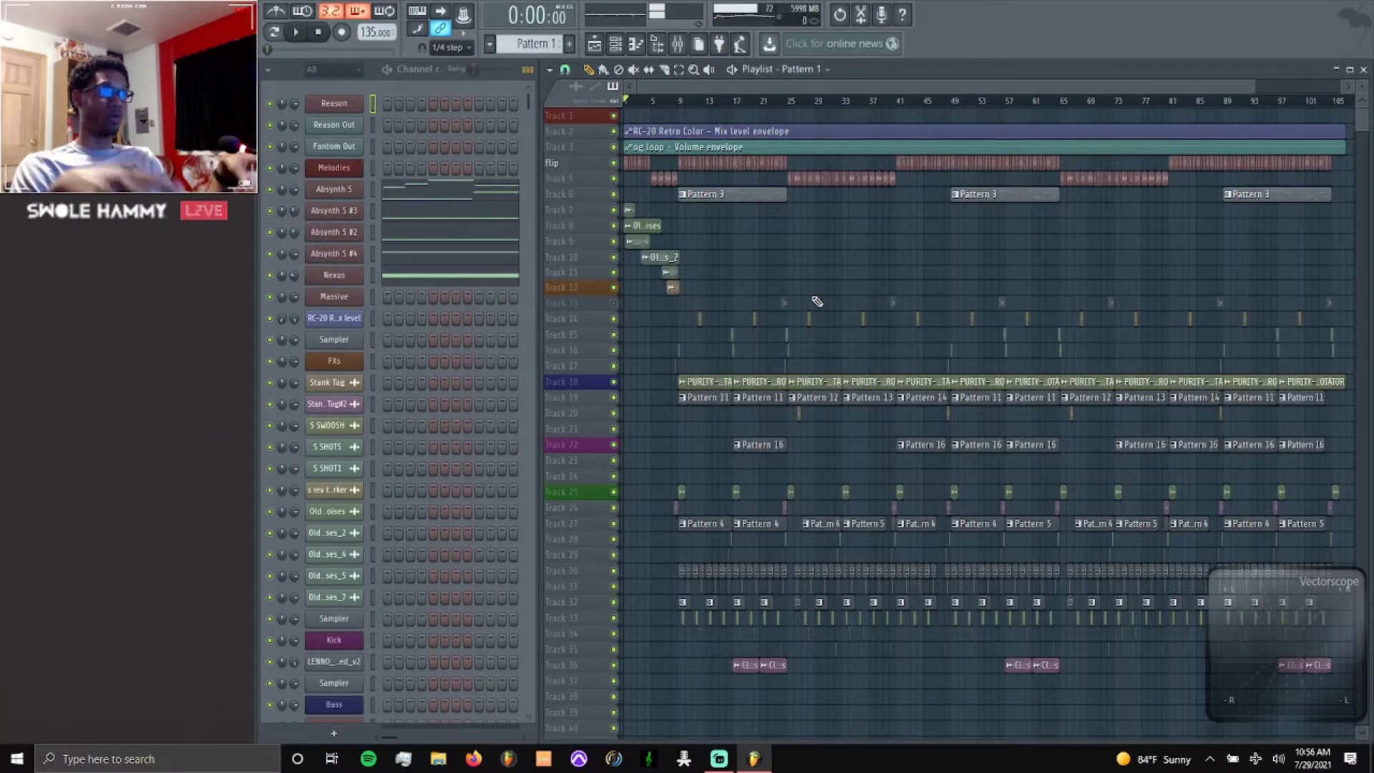
Solo the flip track in the playlist and turn Track 5 back on alongside it.
{"action": "left_click", "coordinate": [613, 163]}
{"action": "right_click", "coordinate": [614, 163]}
{"action": "left_click", "coordinate": [614, 178]}
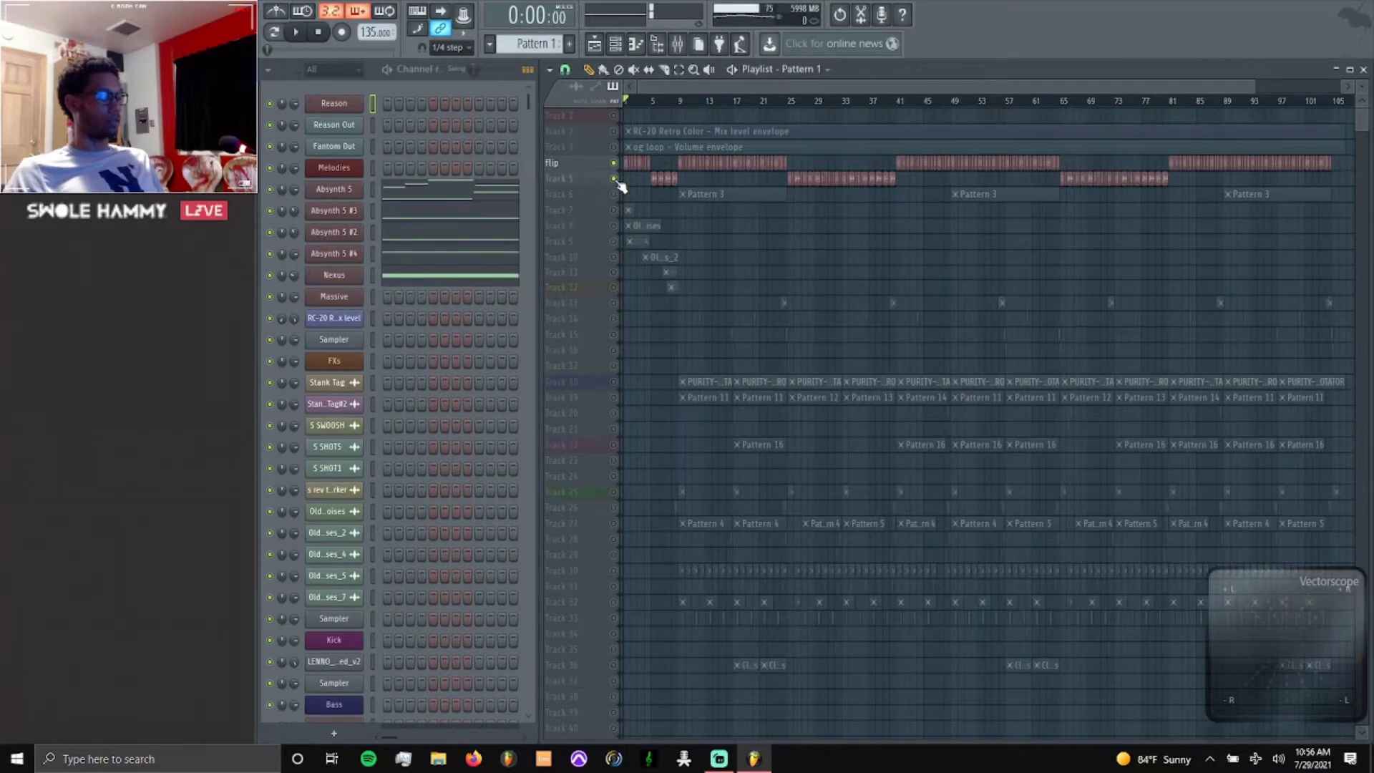
Play the isolated flip and Track 5 loops from the start of the song to hear how they alternate.
{"action": "scroll", "coordinate": [616, 183], "scroll_direction": "up", "scroll_amount": 5}
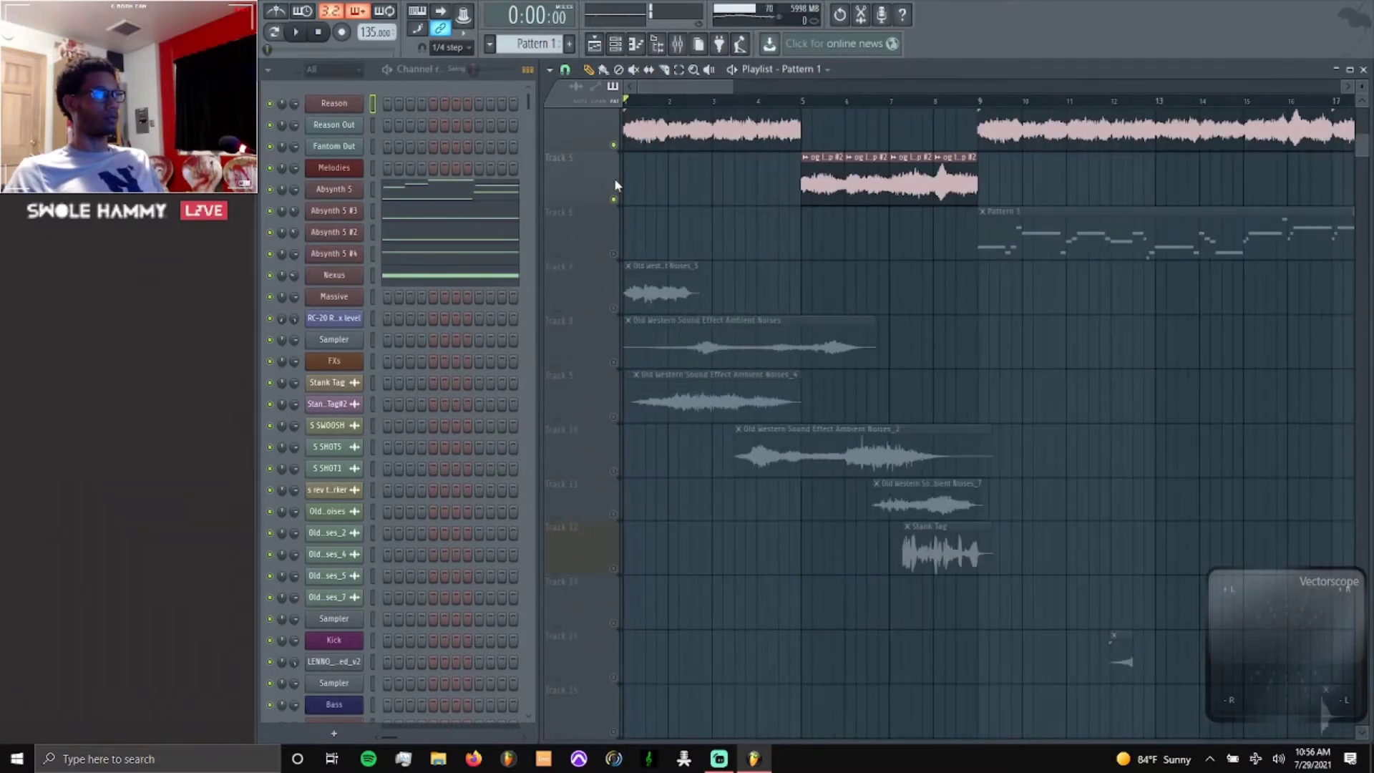
{"action": "scroll", "coordinate": [615, 184], "scroll_direction": "up", "scroll_amount": 3}
{"action": "scroll", "coordinate": [615, 183], "scroll_direction": "down", "scroll_amount": 1}
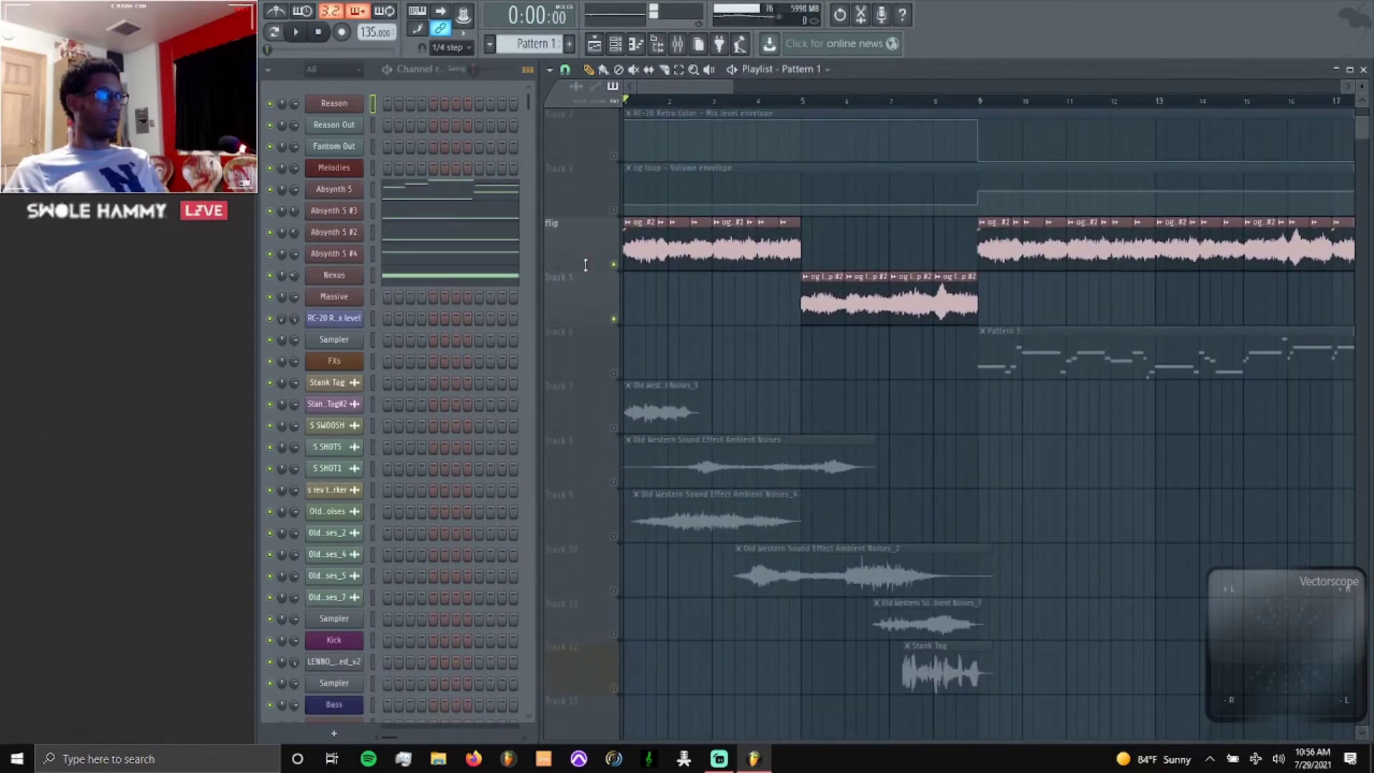
{"action": "scroll", "coordinate": [869, 256], "scroll_direction": "down", "scroll_amount": 2}
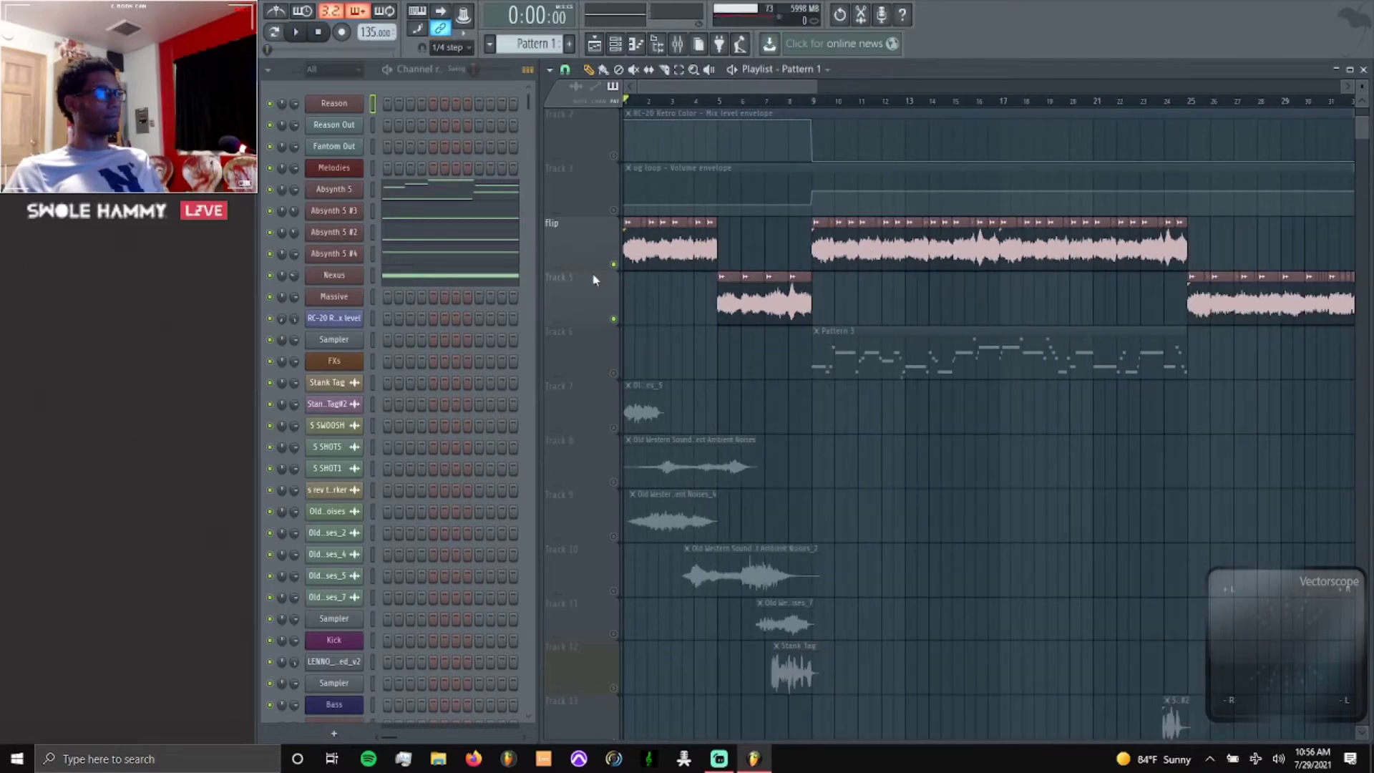
{"action": "key", "text": "space"}
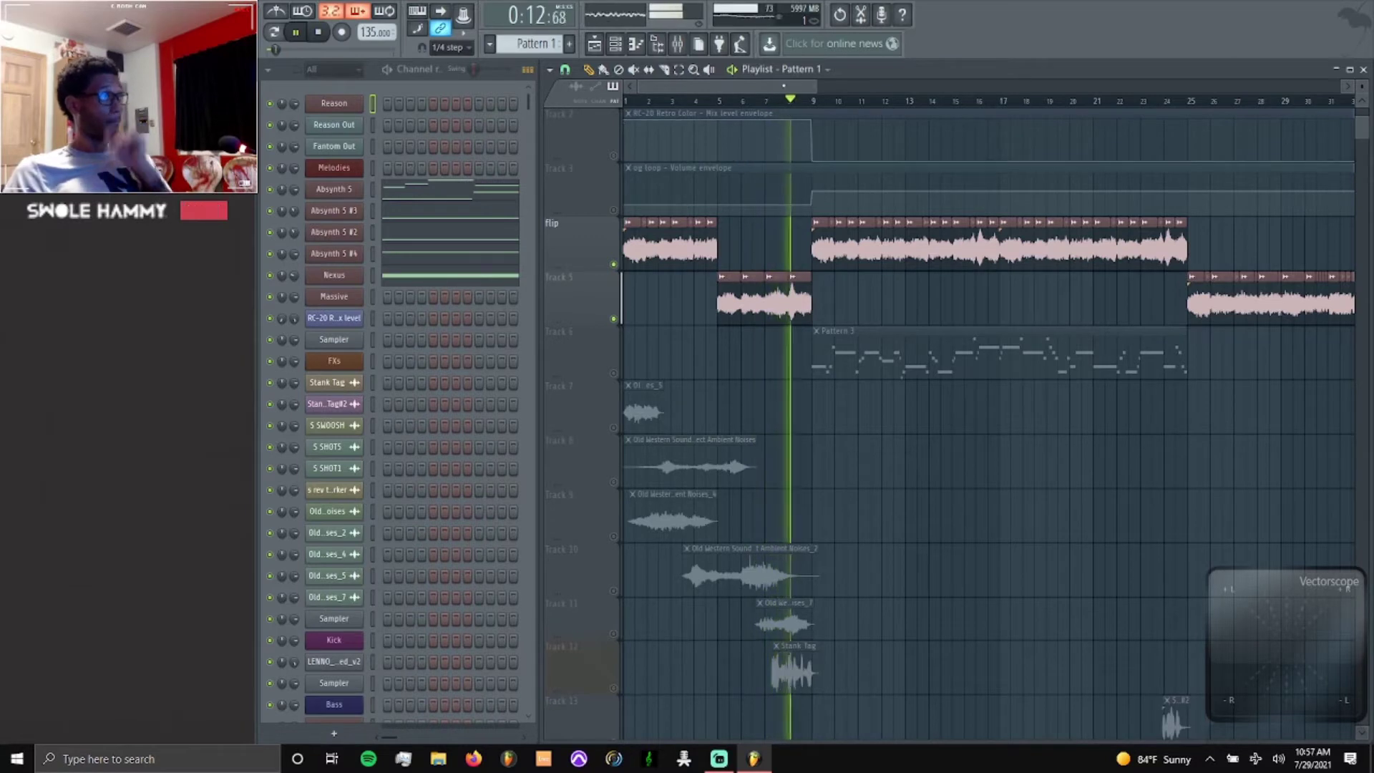
{"action": "left_click_drag", "start_coordinate": [784, 89], "coordinate": [819, 100]}
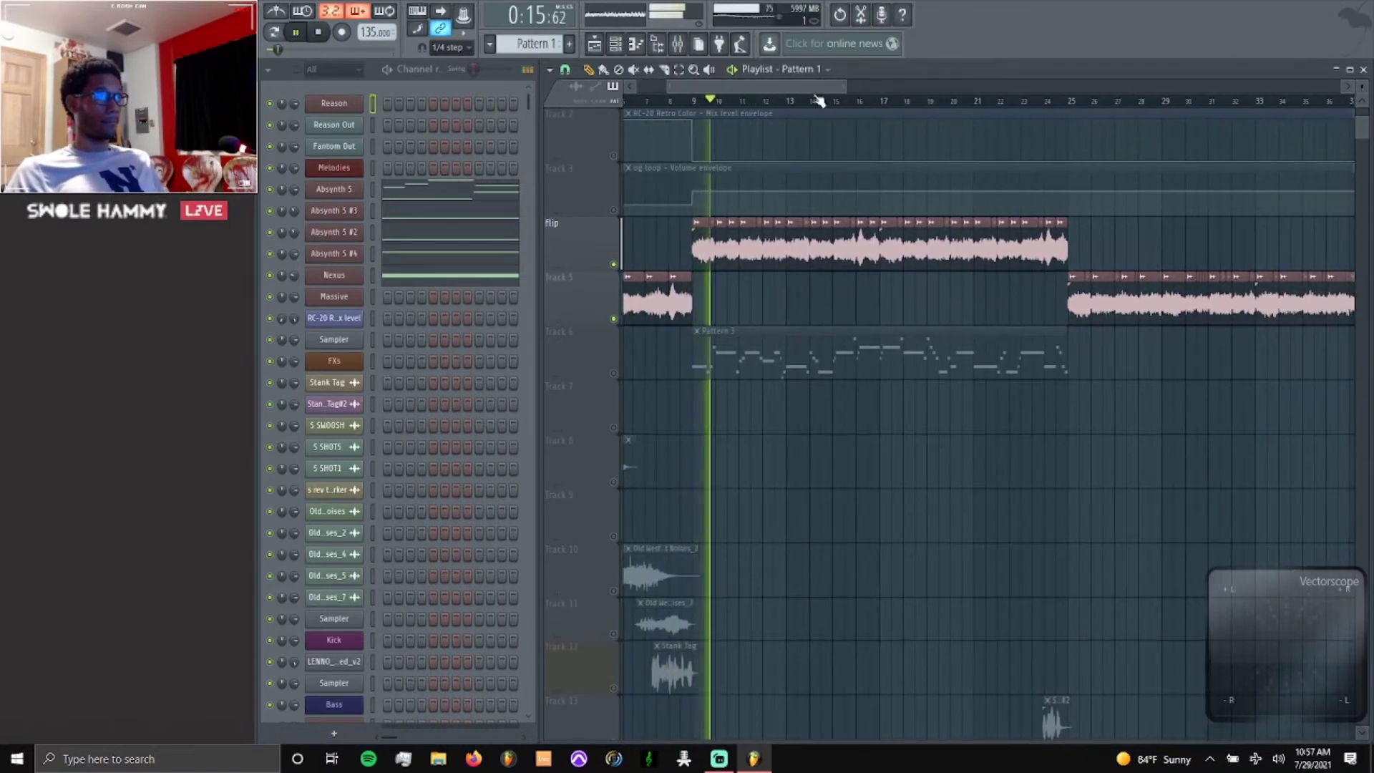
Listen to the og loop slices on Track 5 from bar 25 while examining their chops up close, and stop playback.
{"action": "left_click", "coordinate": [1073, 106]}
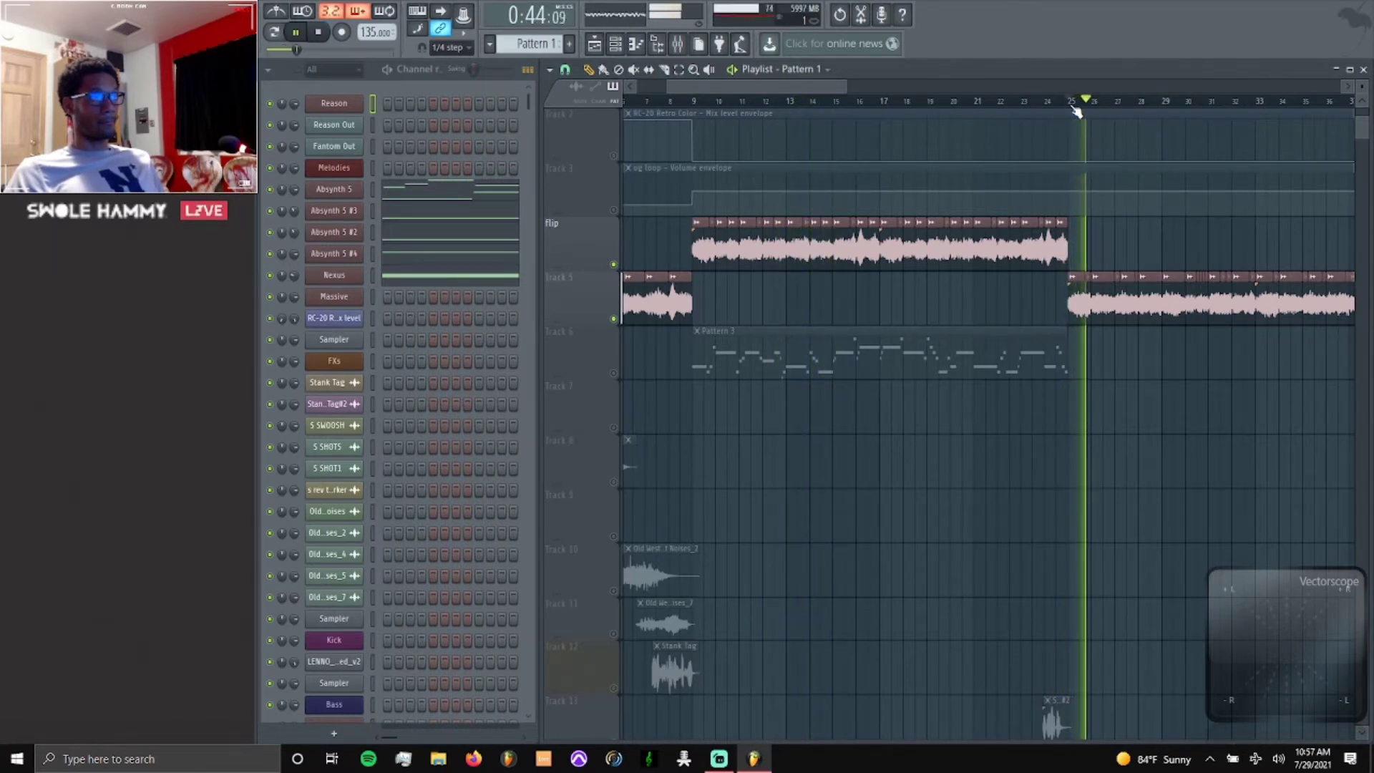
{"action": "scroll", "coordinate": [909, 85], "scroll_direction": "right", "scroll_amount": 5}
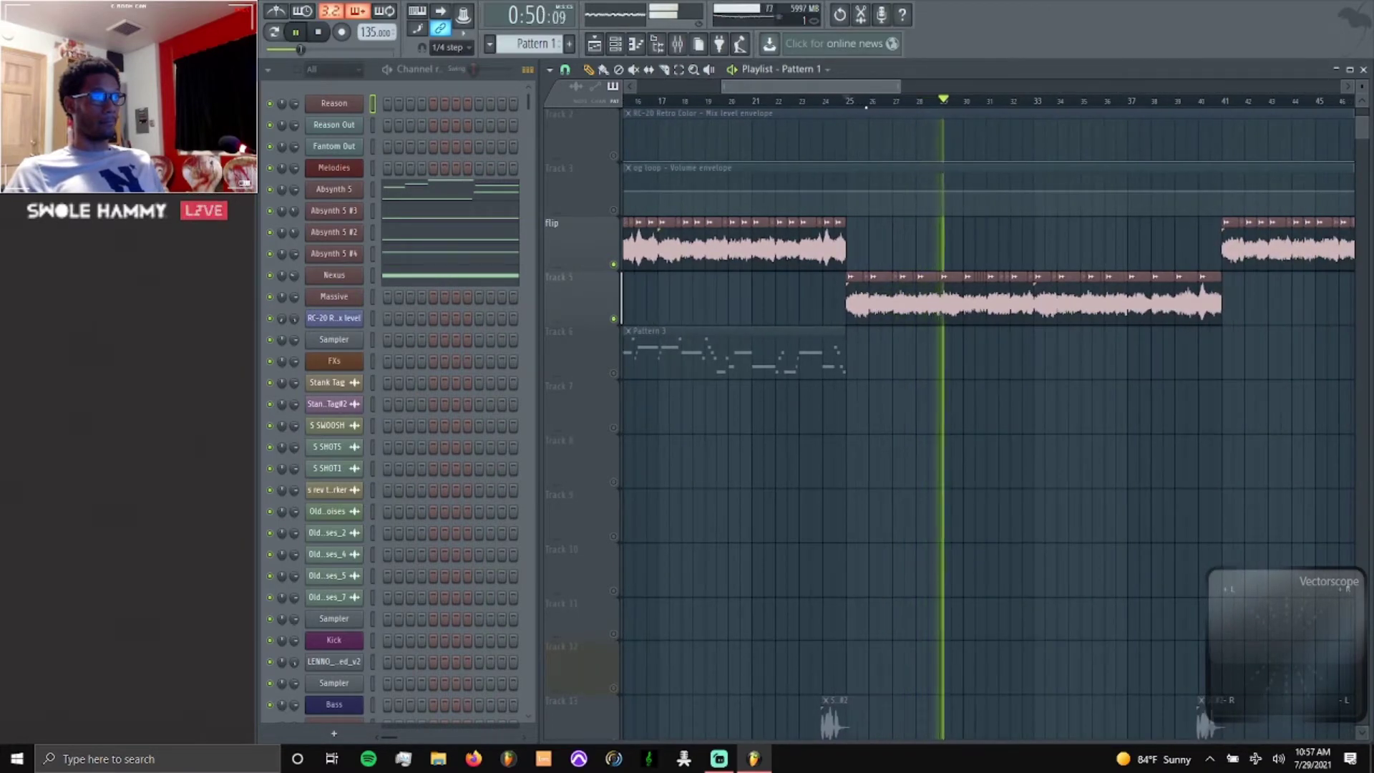
{"action": "scroll", "coordinate": [1012, 344], "scroll_direction": "up", "scroll_amount": 3}
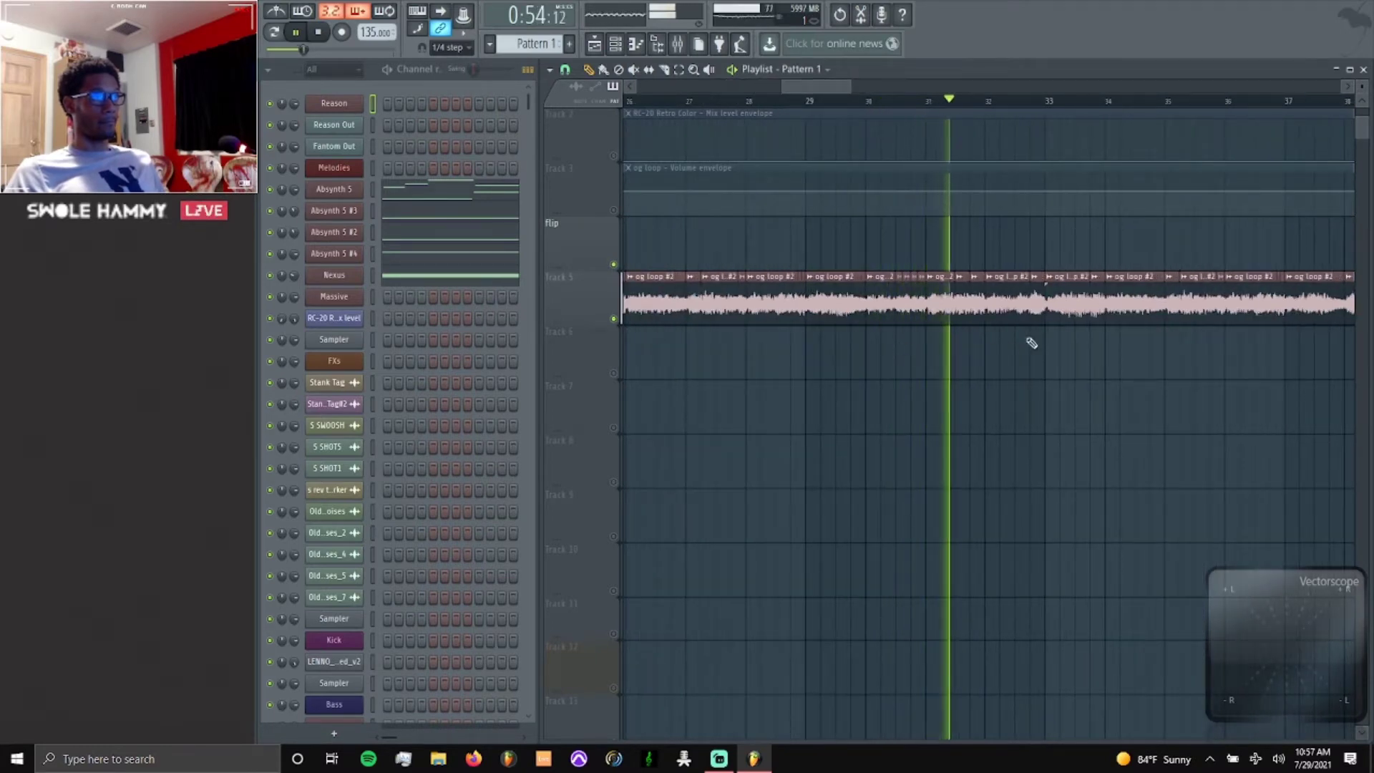
{"action": "scroll", "coordinate": [1046, 341], "scroll_direction": "down", "scroll_amount": 1}
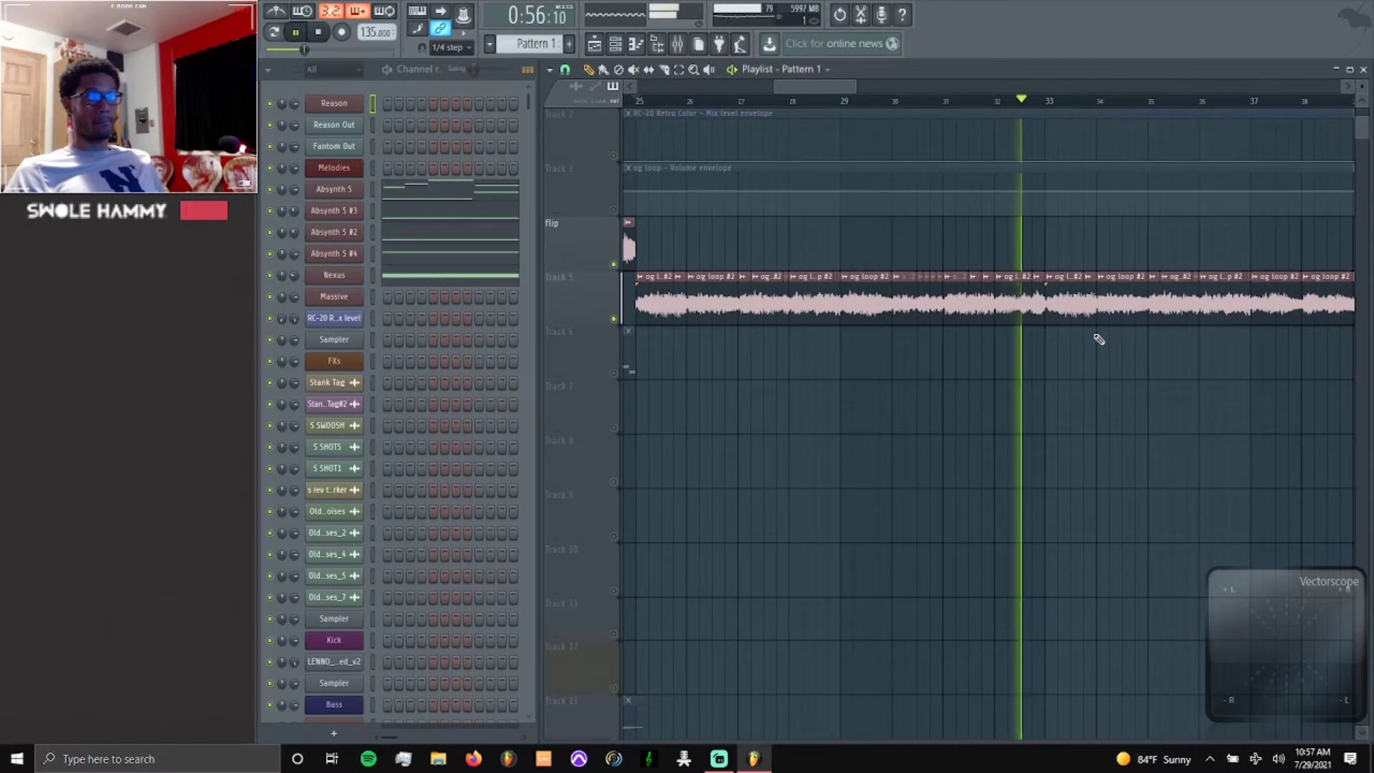
{"action": "scroll", "coordinate": [1248, 325], "scroll_direction": "up", "scroll_amount": 3}
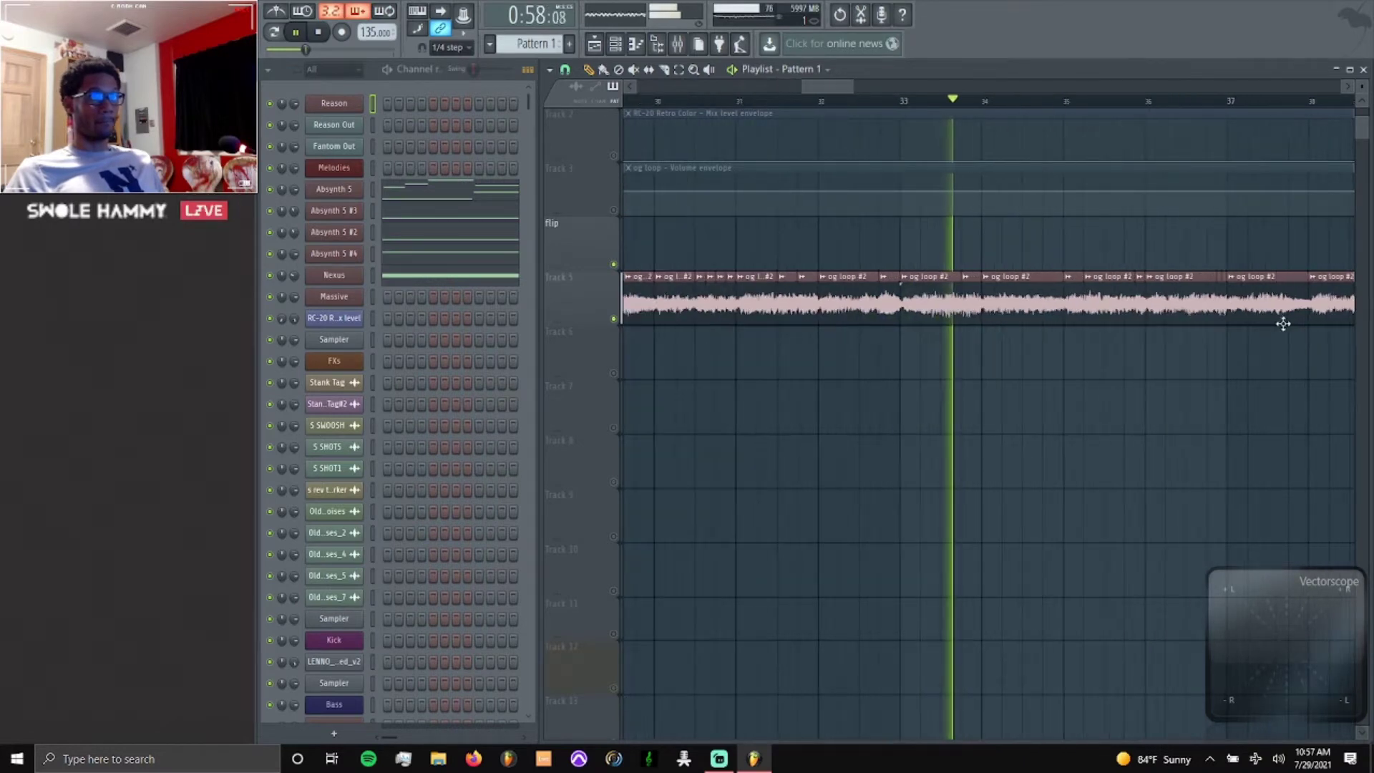
{"action": "scroll", "coordinate": [1255, 320], "scroll_direction": "up", "scroll_amount": 1}
{"action": "scroll", "coordinate": [1255, 320], "scroll_direction": "up", "scroll_amount": 2}
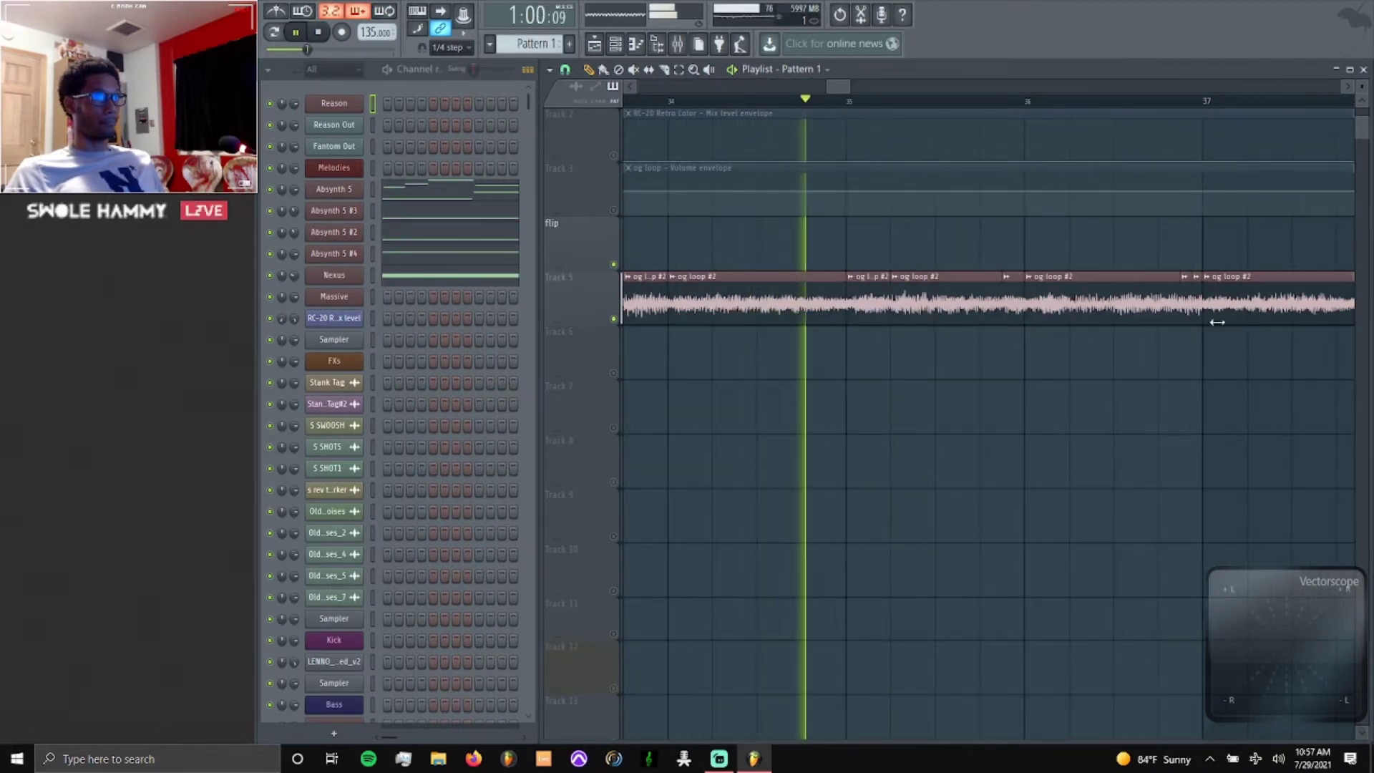
{"action": "scroll", "coordinate": [1057, 346], "scroll_direction": "down", "scroll_amount": 2}
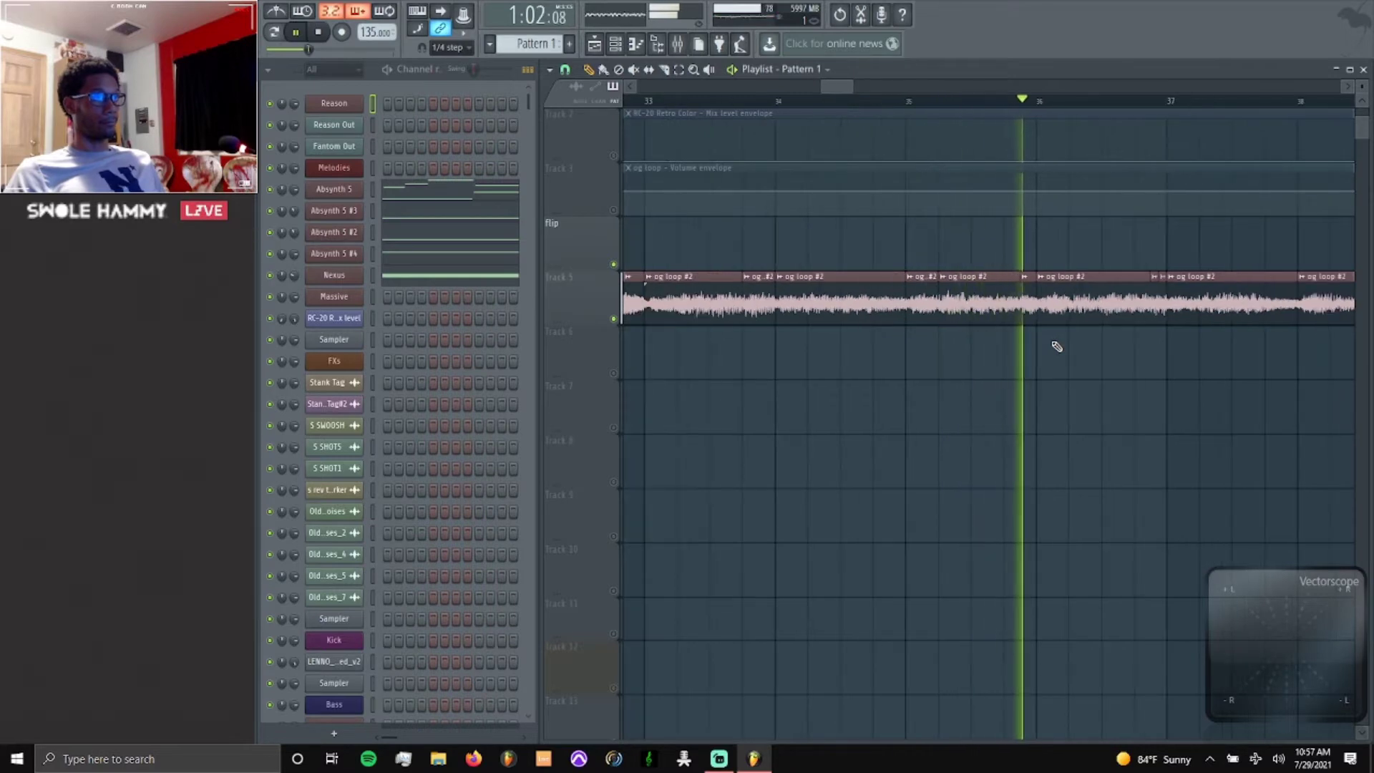
{"action": "scroll", "coordinate": [1057, 346], "scroll_direction": "down", "scroll_amount": 3}
{"action": "key", "text": "space"}
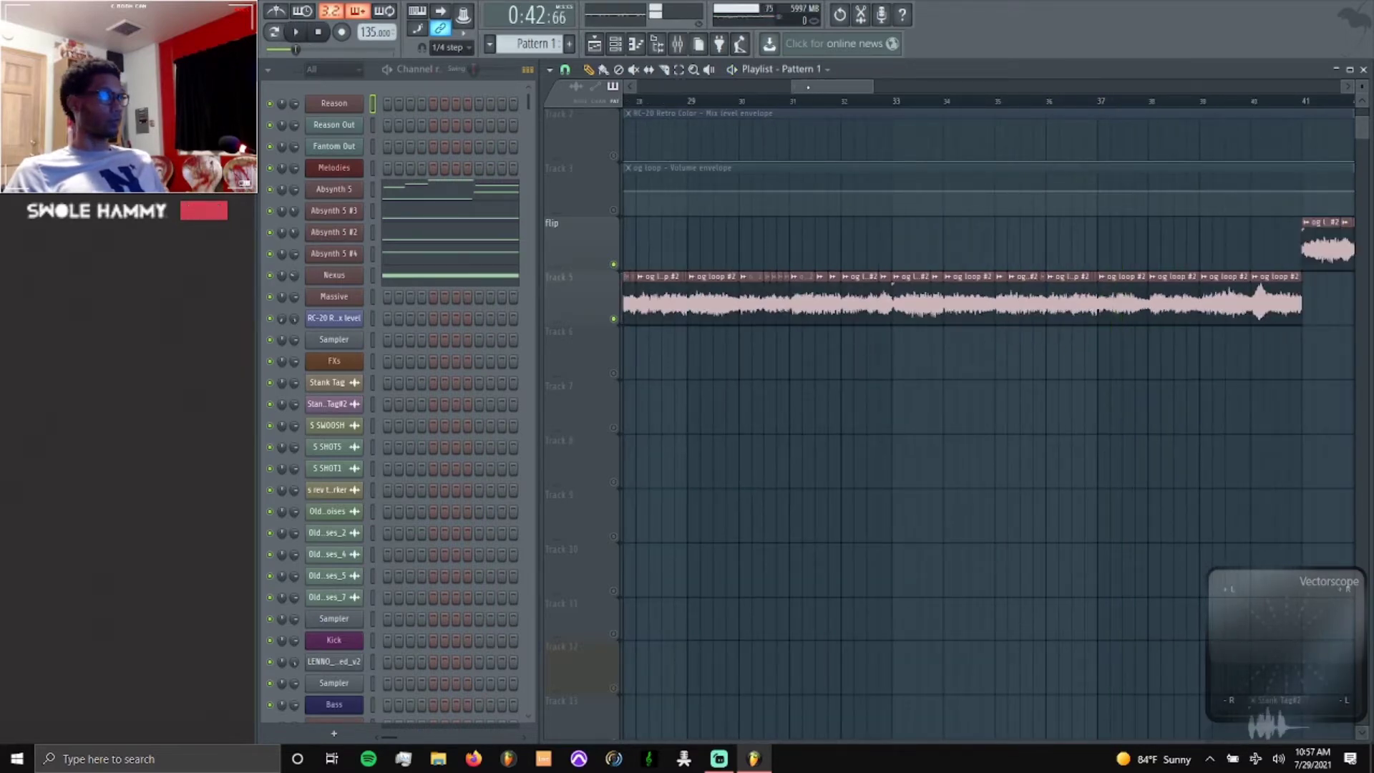
Switch playback from song mode to pattern mode and audition Pattern 1.
{"action": "left_click_drag", "start_coordinate": [795, 86], "coordinate": [733, 84]}
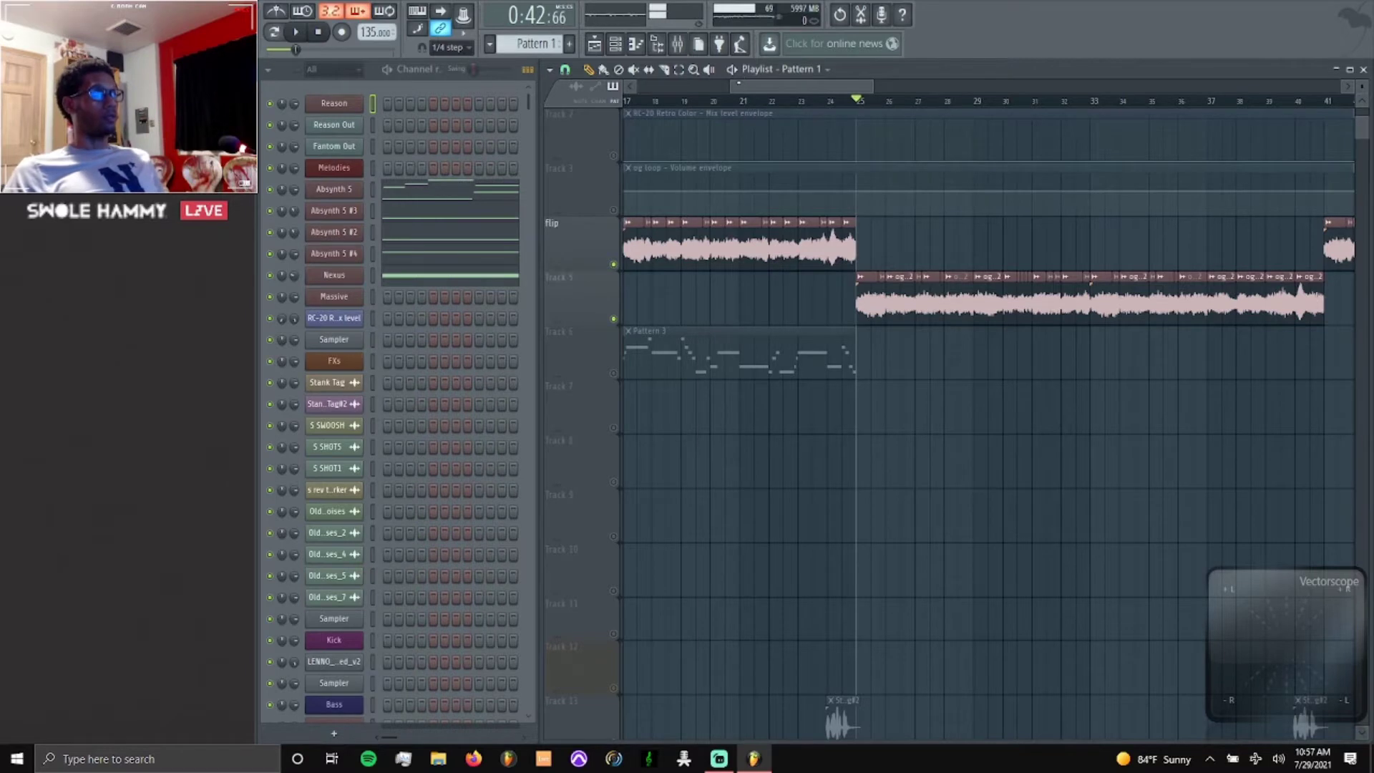
{"action": "left_click_drag", "start_coordinate": [729, 85], "coordinate": [630, 84]}
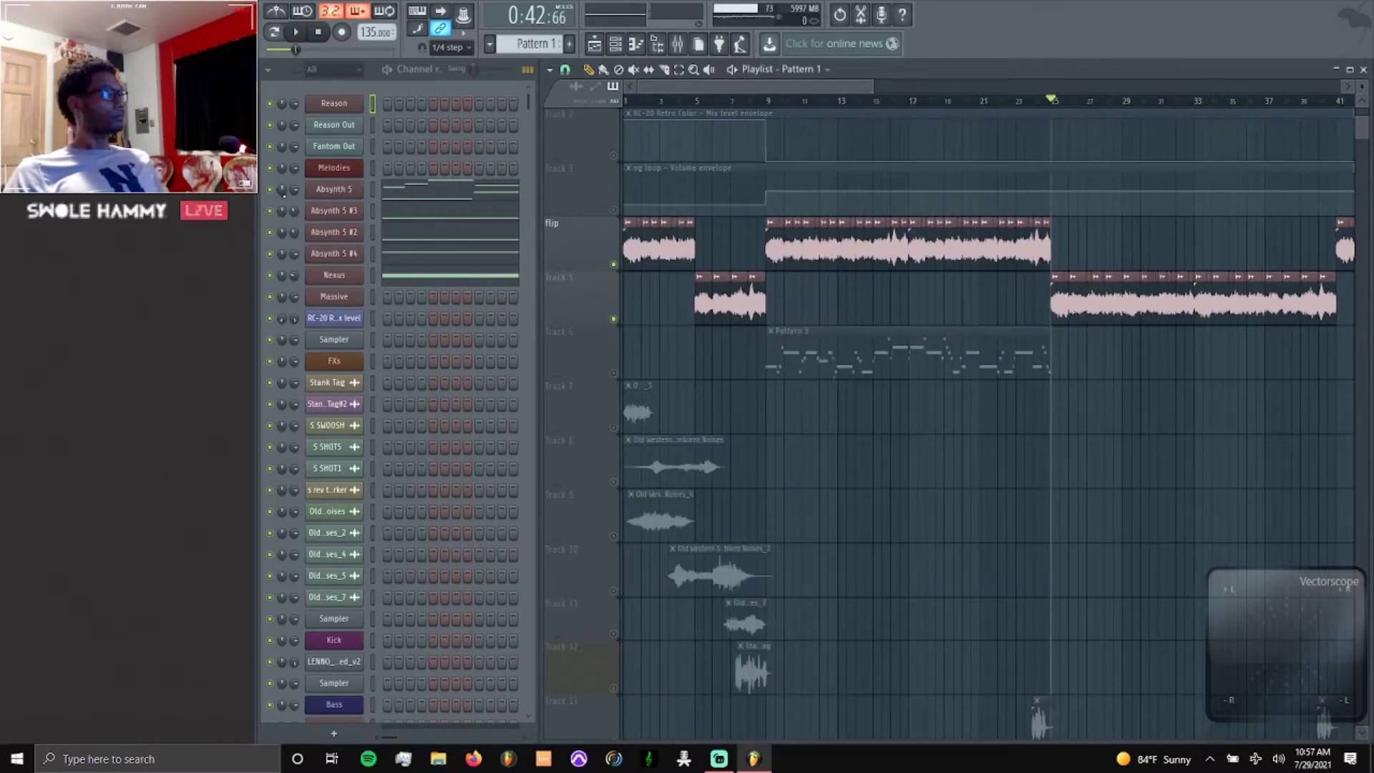
{"action": "left_click", "coordinate": [274, 33]}
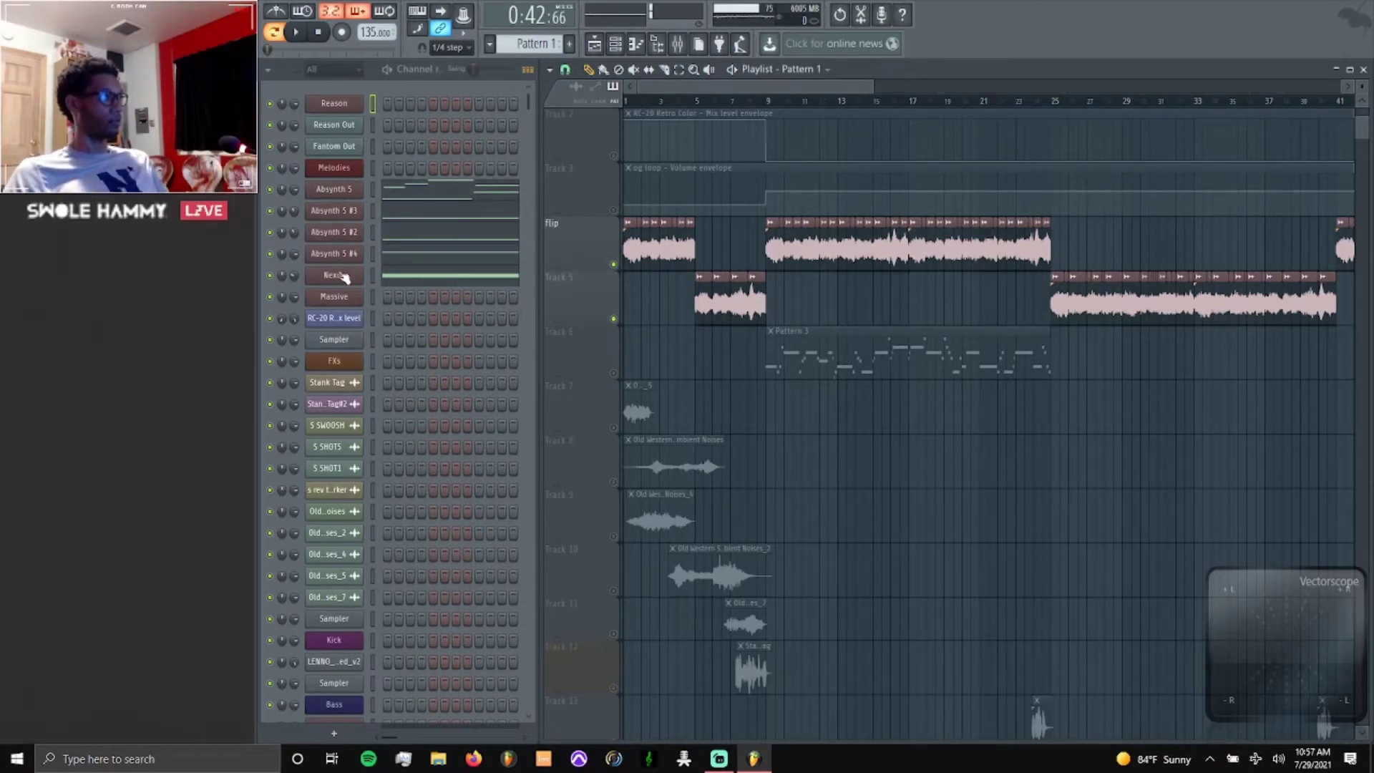
{"action": "key", "text": "space"}
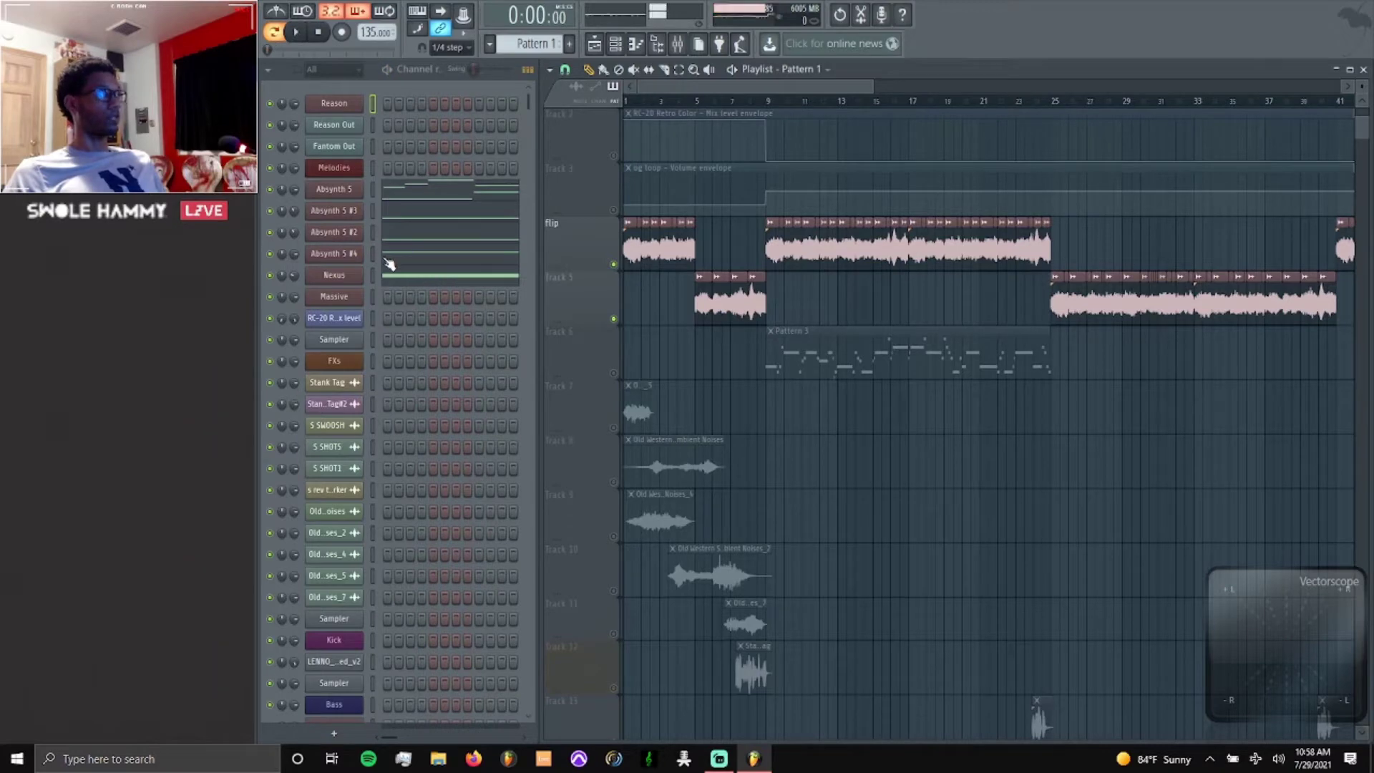
Open the mixer and examine the effect slots of the tracks from Insert 1 and Master through 15 real 808.
{"action": "left_click", "coordinate": [680, 46]}
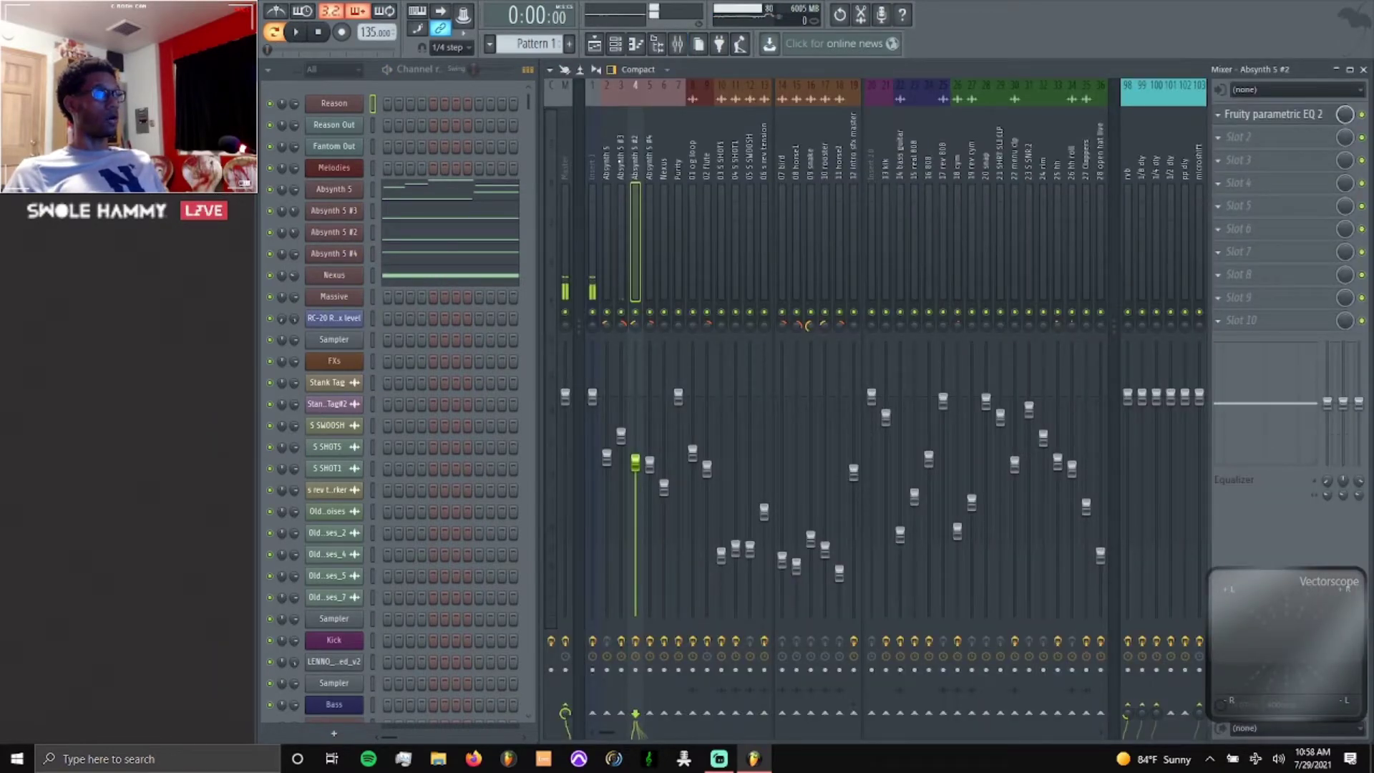
{"action": "left_click", "coordinate": [595, 162]}
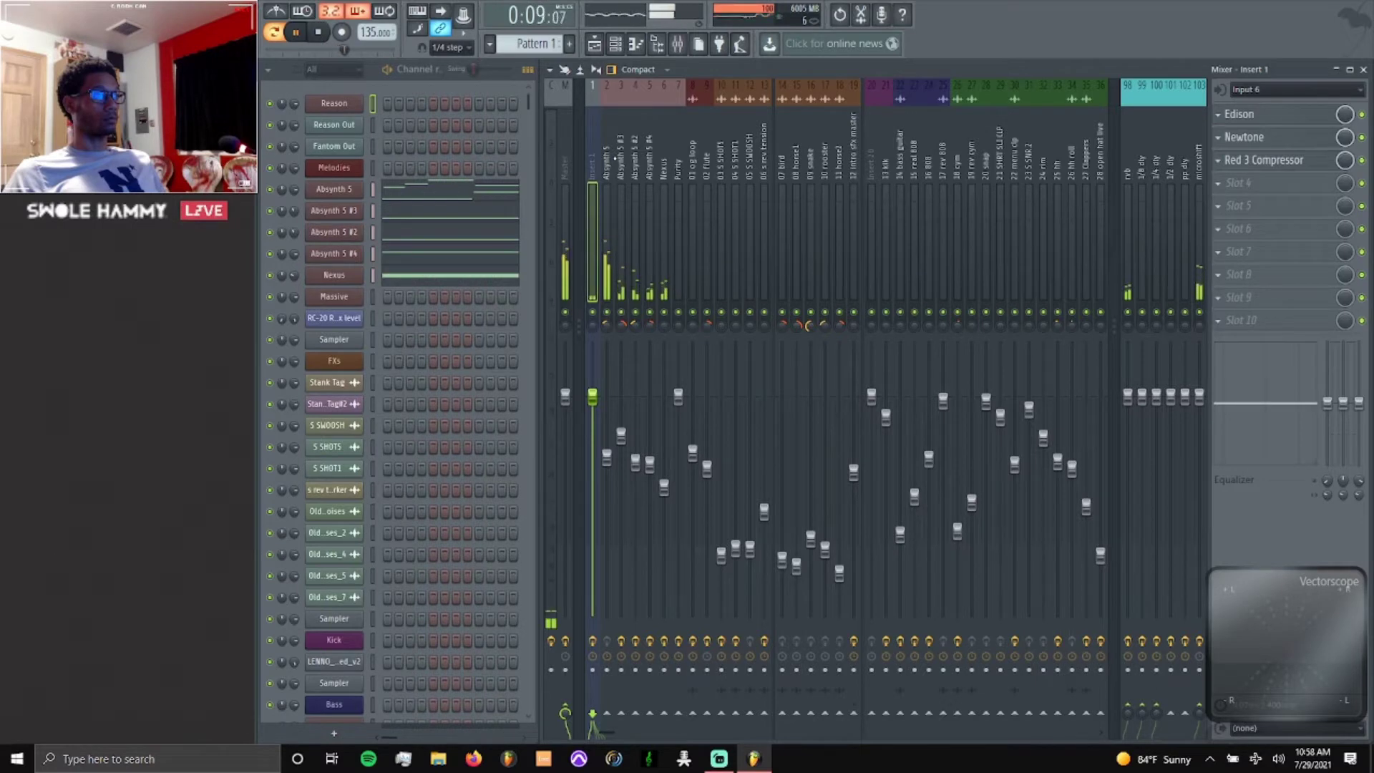
{"action": "left_click", "coordinate": [566, 215]}
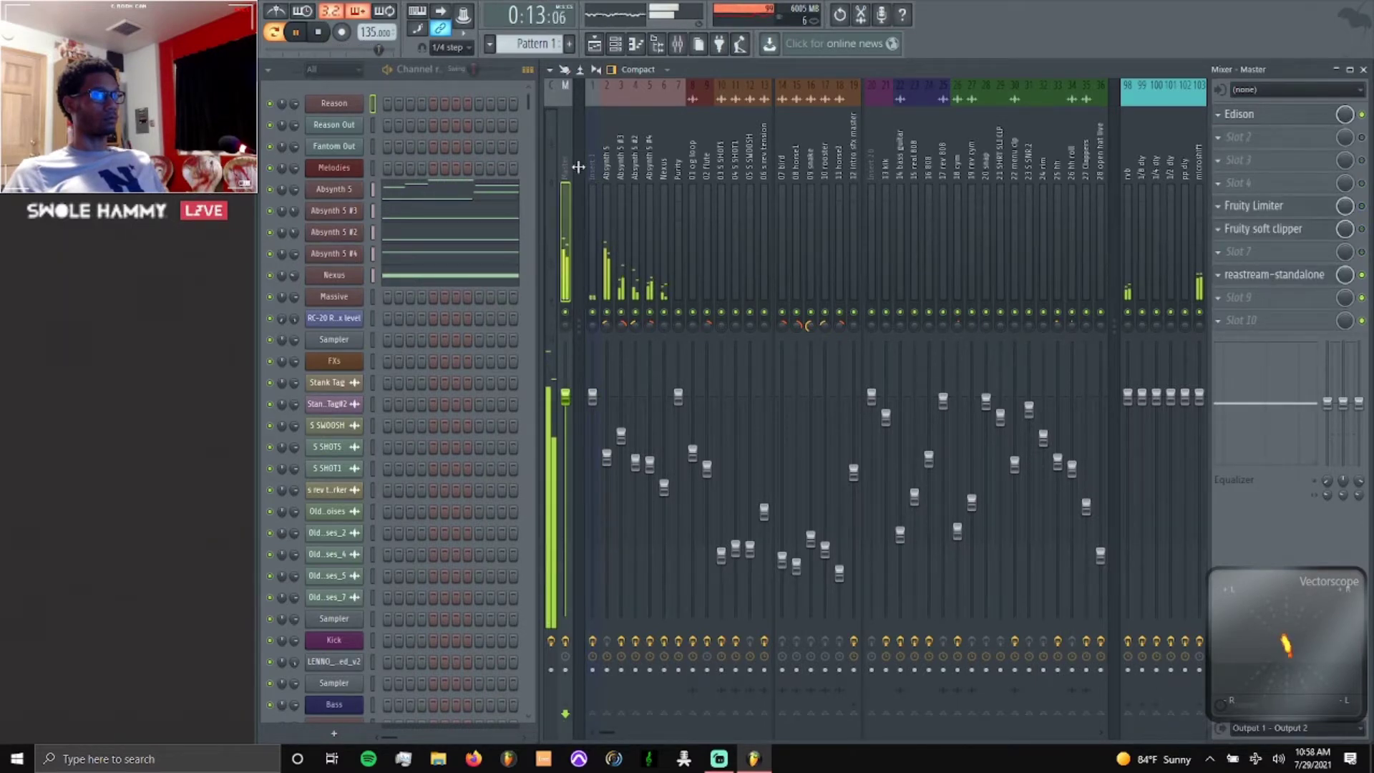
{"action": "left_click", "coordinate": [607, 164]}
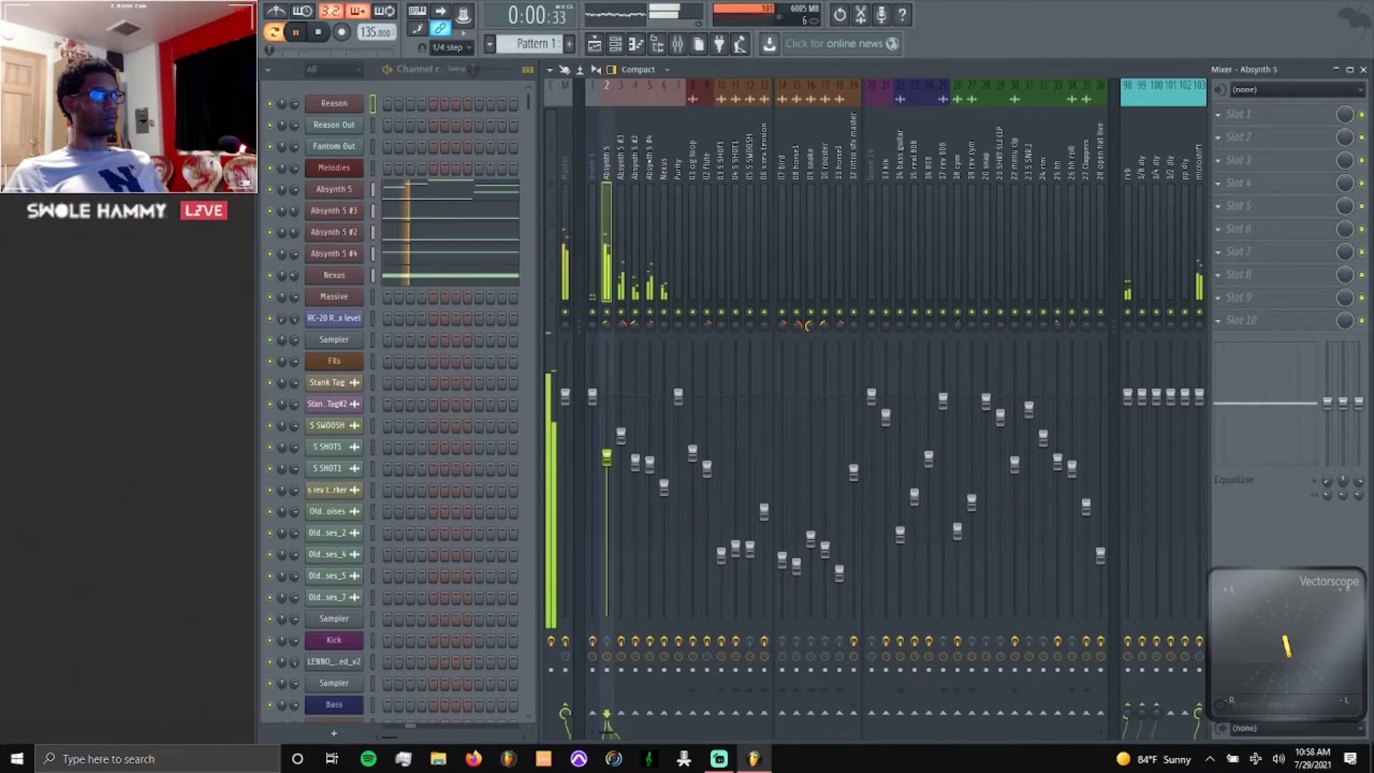
{"action": "left_click", "coordinate": [678, 169]}
{"action": "left_click", "coordinate": [707, 168]}
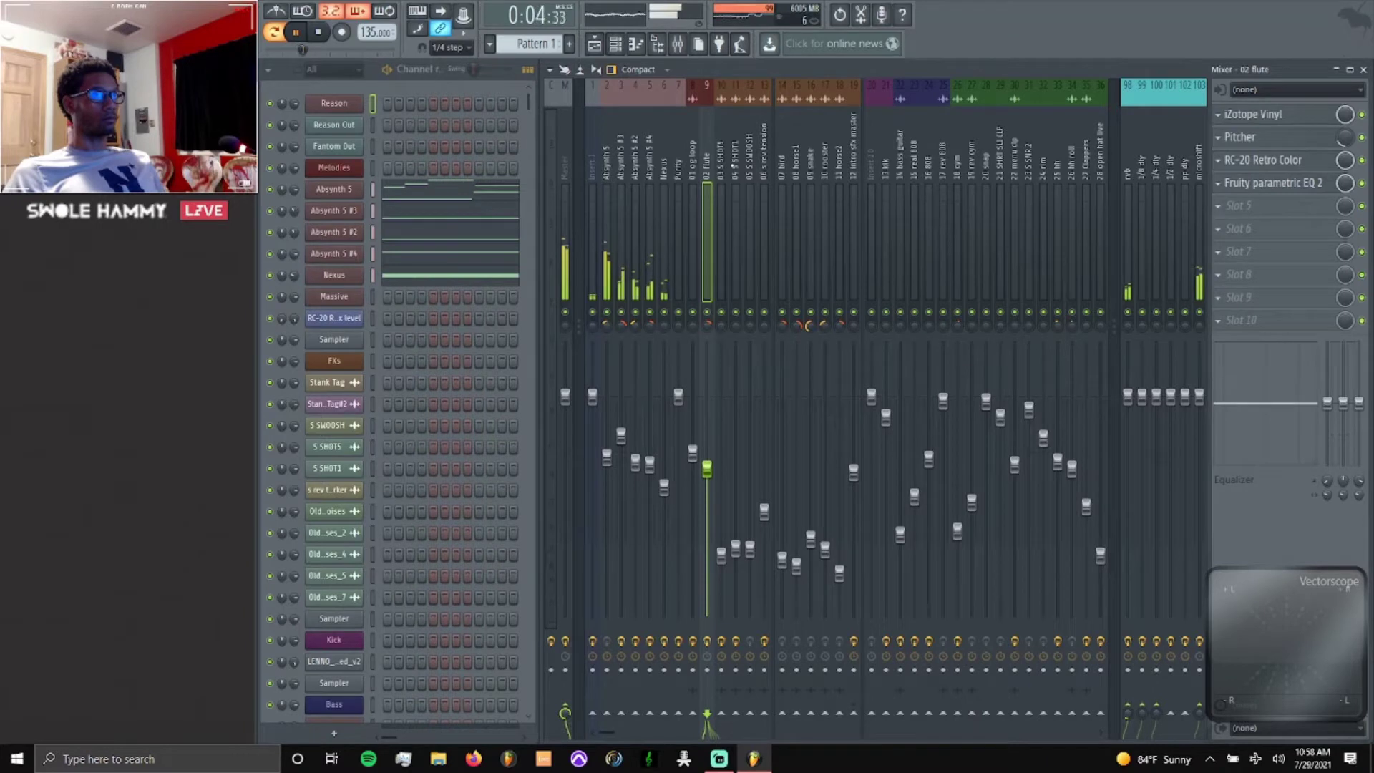
{"action": "left_click", "coordinate": [734, 166]}
{"action": "left_click", "coordinate": [748, 166]}
{"action": "left_click", "coordinate": [763, 166]}
{"action": "left_click", "coordinate": [797, 166]}
{"action": "left_click", "coordinate": [886, 166]}
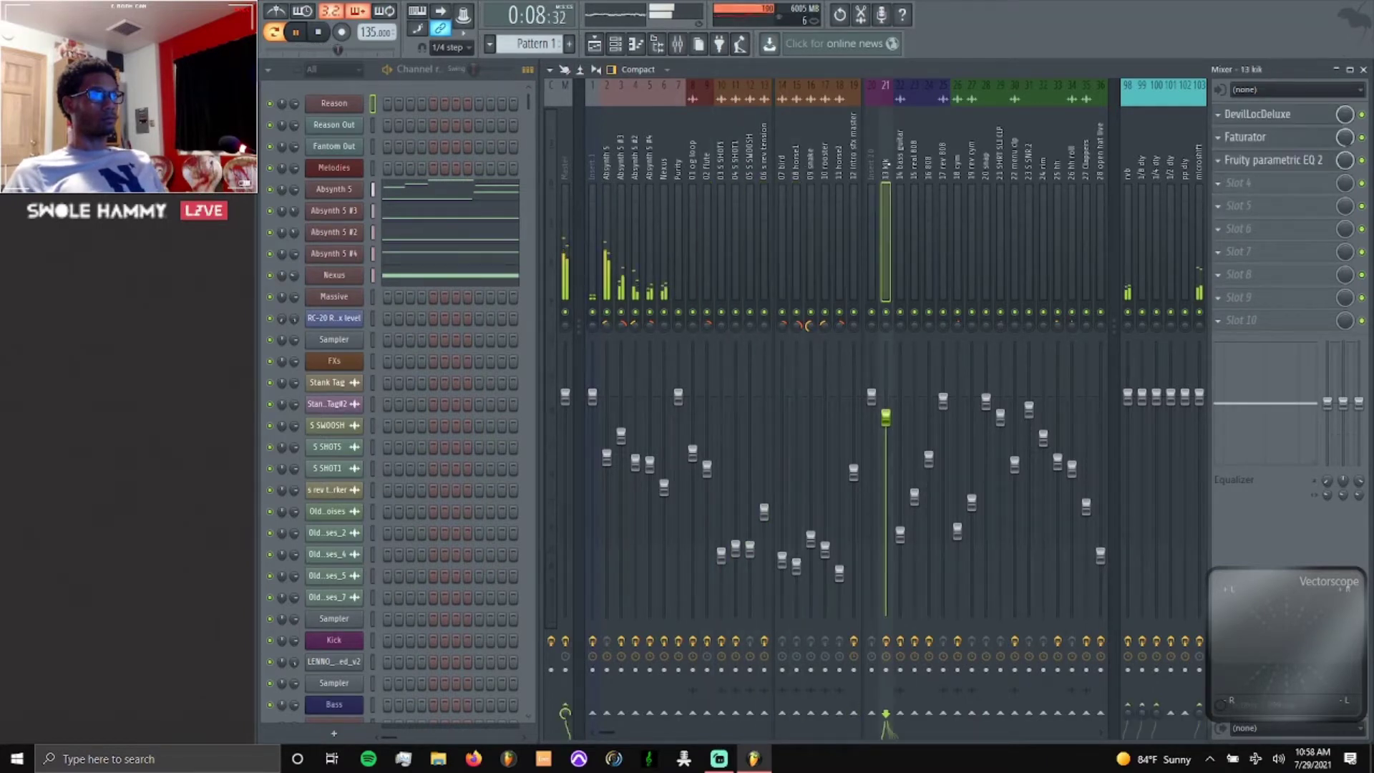
{"action": "left_click", "coordinate": [899, 165]}
{"action": "left_click", "coordinate": [914, 164]}
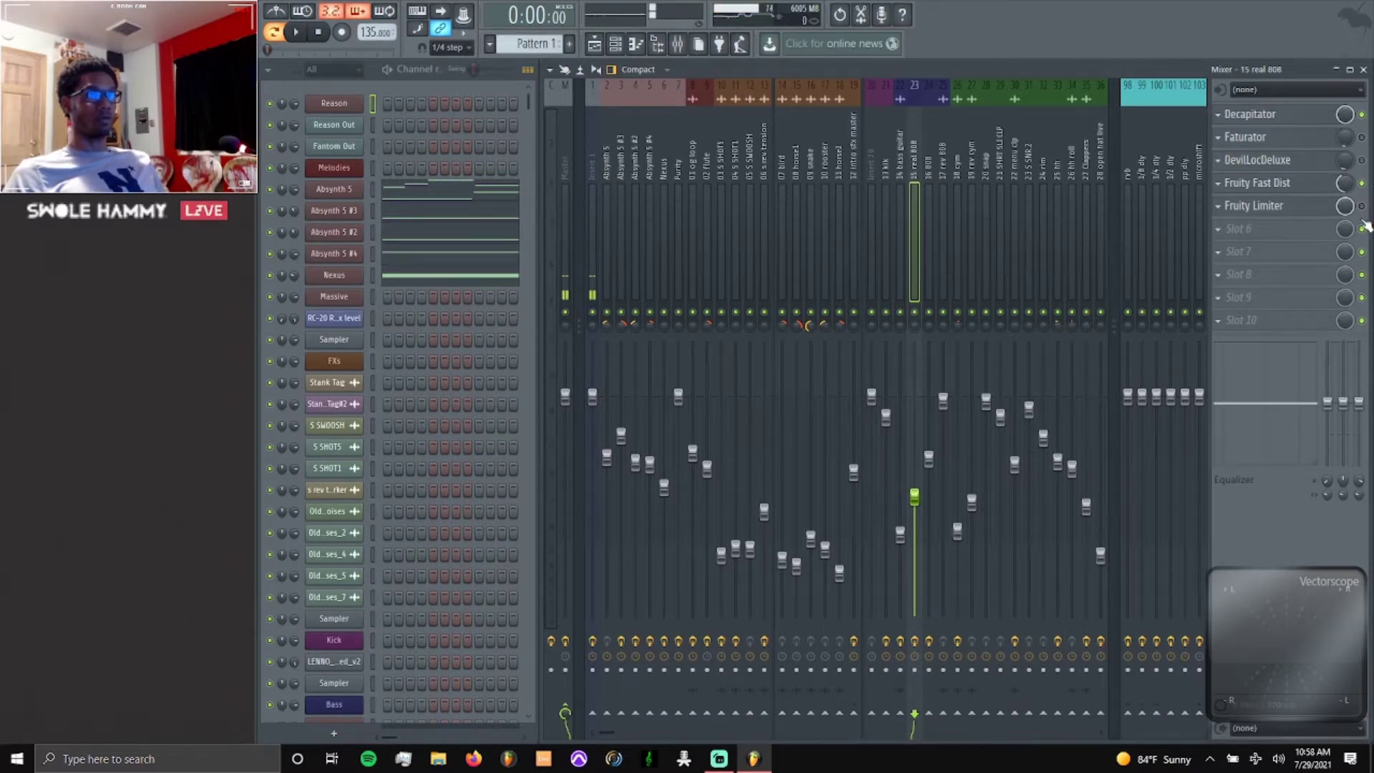
Step through the mixer tracks around 16 808 and back down to Master, checking each one's effect chain.
{"action": "key", "text": "Right"}
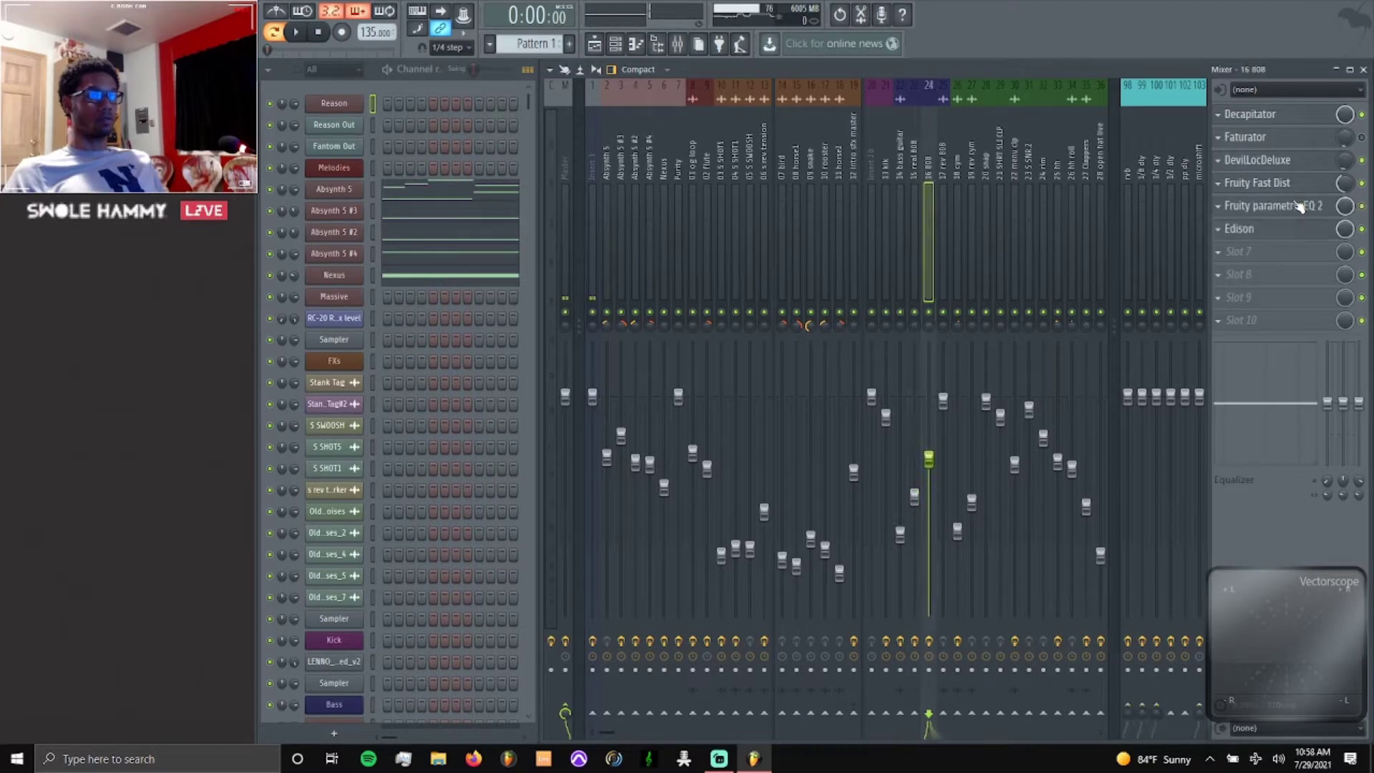
{"action": "key", "text": "Right"}
{"action": "key", "text": "Right"}
{"action": "key", "text": "Left"}
{"action": "key", "text": "Left"}
{"action": "key", "text": "Left"}
{"action": "key", "text": "Left"}
{"action": "key", "text": "Left"}
{"action": "key", "text": "Left"}
{"action": "key", "text": "Left"}
{"action": "key", "text": "Left"}
{"action": "key", "text": "Left"}
{"action": "key", "text": "Left"}
{"action": "key", "text": "Left"}
{"action": "key", "text": "Left"}
{"action": "key", "text": "Left"}
{"action": "key", "text": "Left"}
{"action": "key", "text": "Left"}
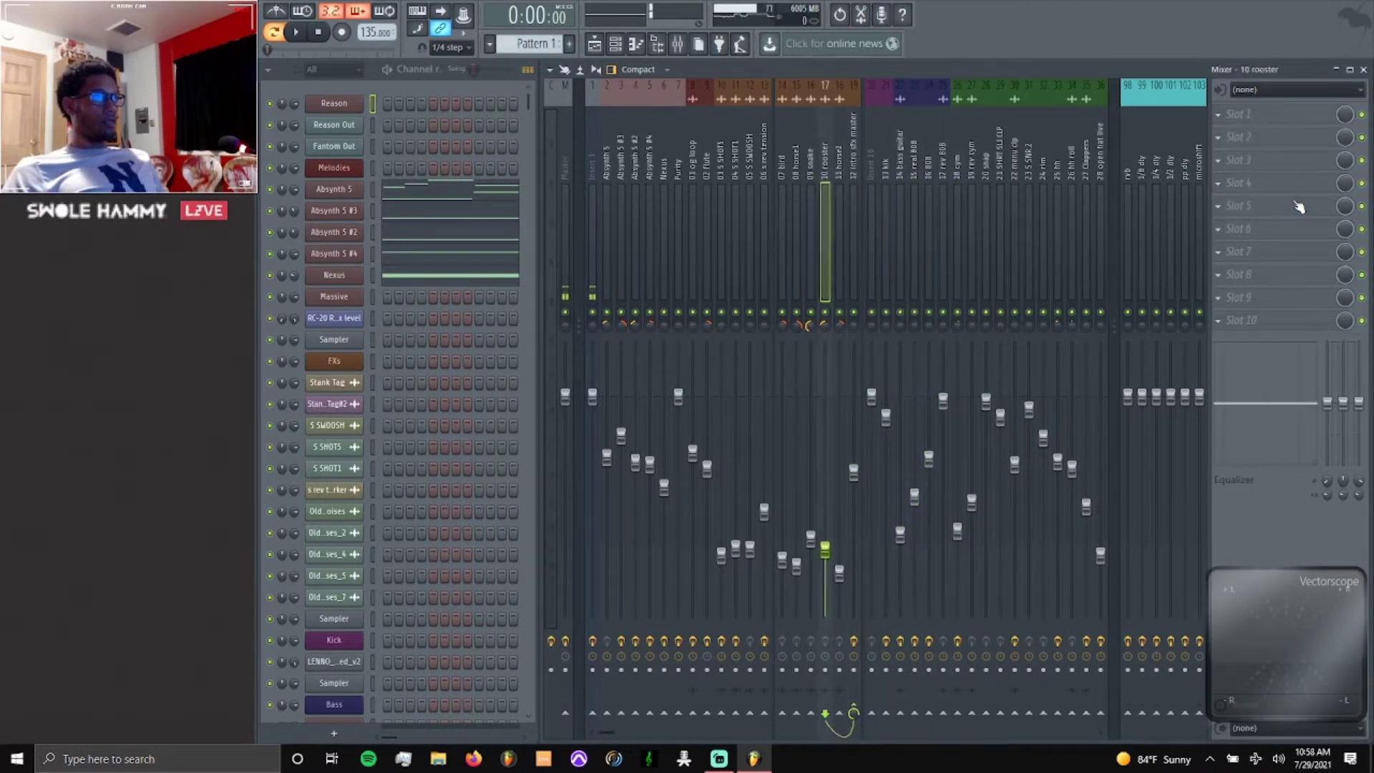
{"action": "key", "text": "Left"}
{"action": "key", "text": "Left"}
{"action": "key", "text": "Left"}
{"action": "key", "text": "Left"}
{"action": "key", "text": "Left"}
{"action": "key", "text": "Left"}
{"action": "key", "text": "Left"}
{"action": "key", "text": "Left"}
{"action": "key", "text": "Left"}
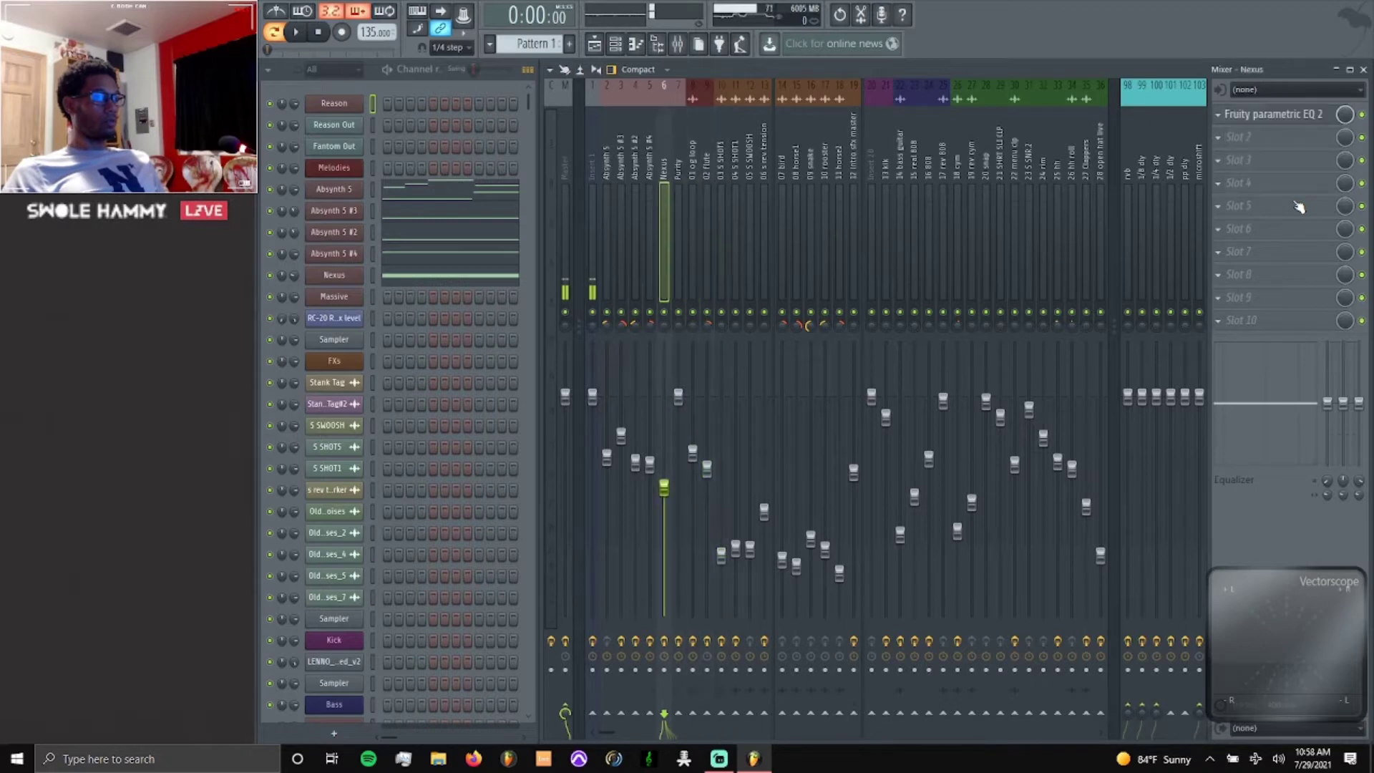
{"action": "key", "text": "Left"}
{"action": "key", "text": "Left"}
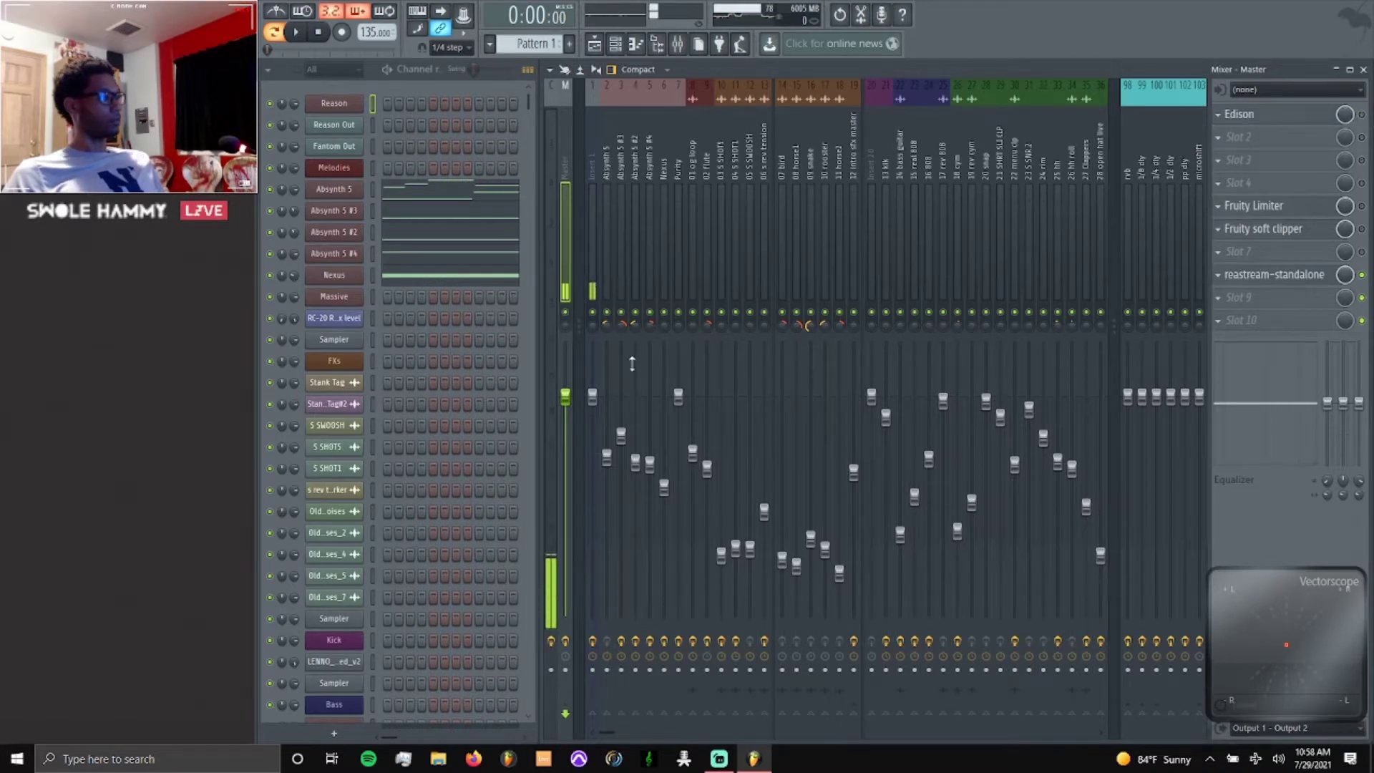
Solo the Absynth 5 channel and audition its Pattern 1 melody in the piano roll.
{"action": "right_click", "coordinate": [270, 191]}
{"action": "left_click", "coordinate": [355, 199]}
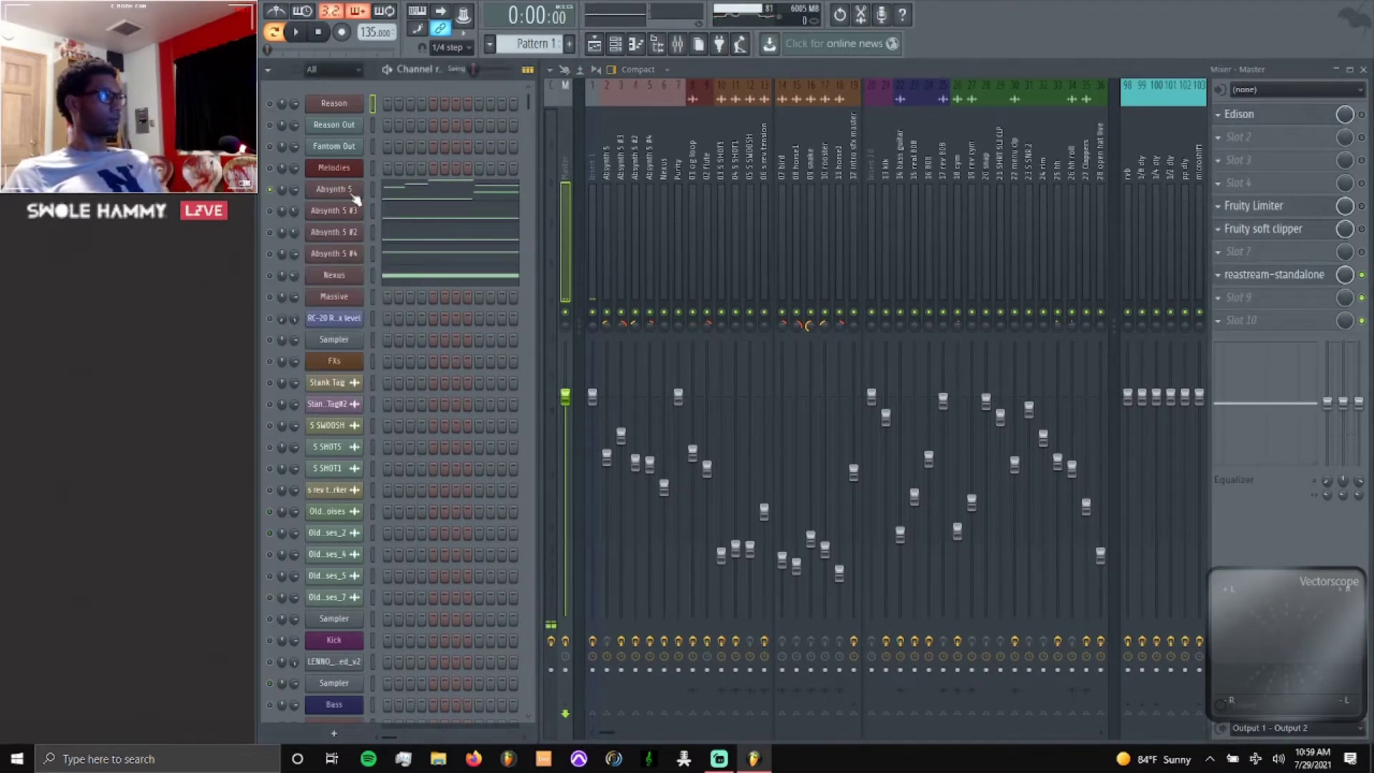
{"action": "left_click", "coordinate": [447, 195]}
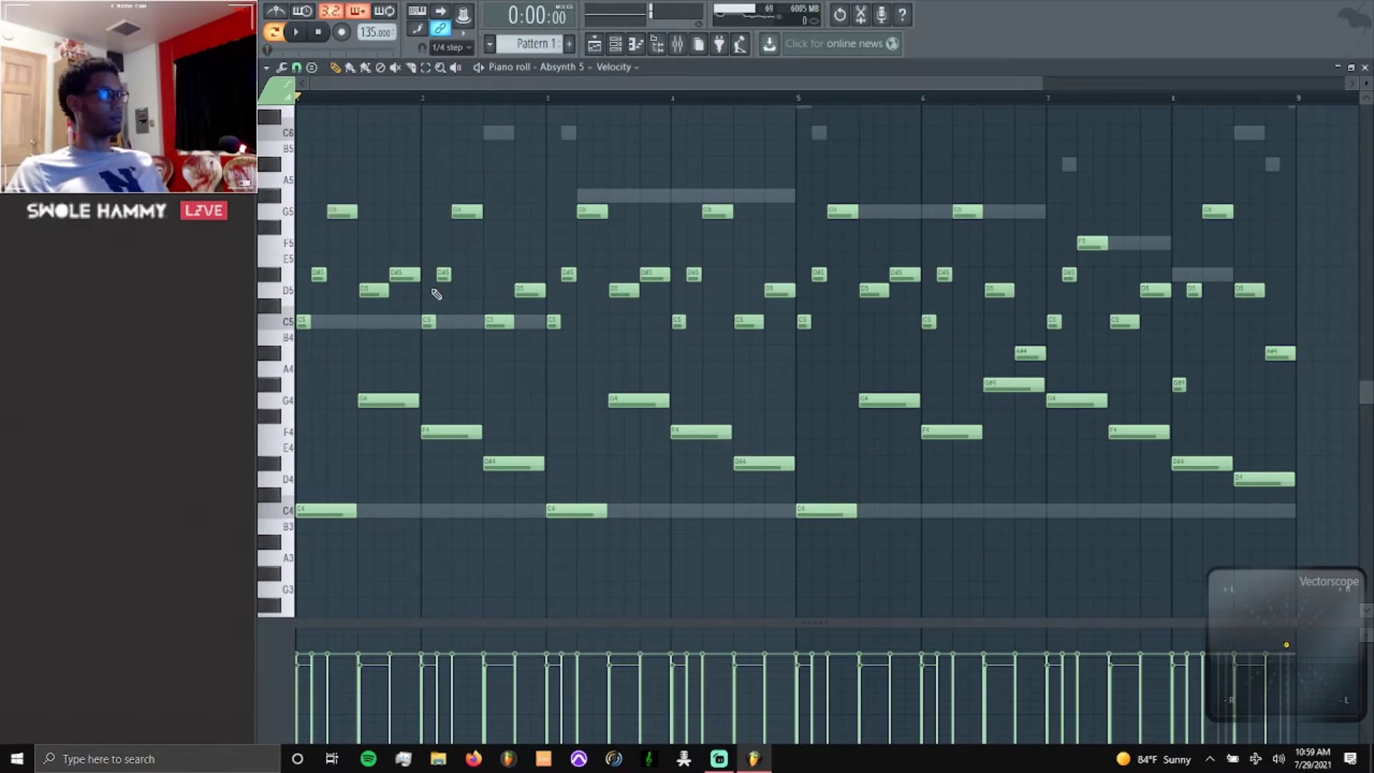
{"action": "key", "text": "space"}
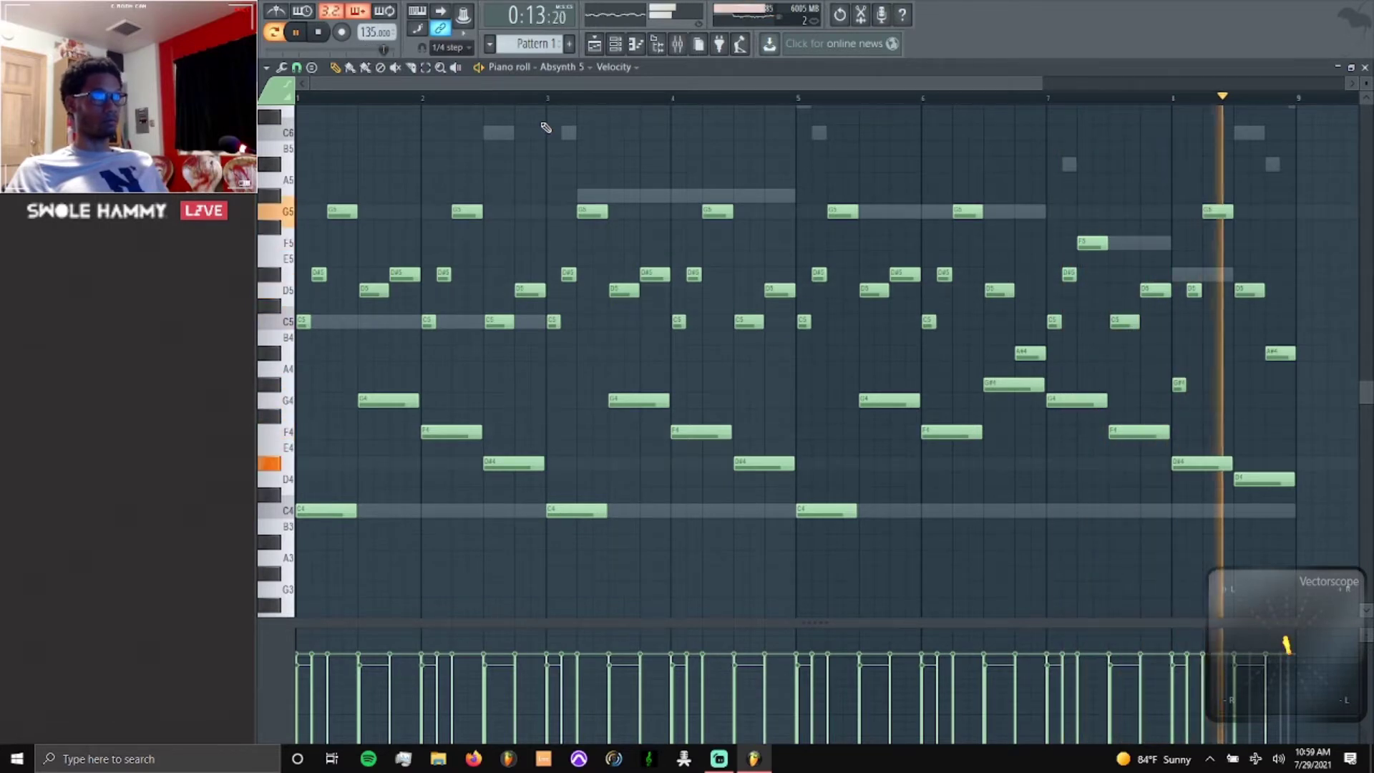
{"action": "key", "text": "space"}
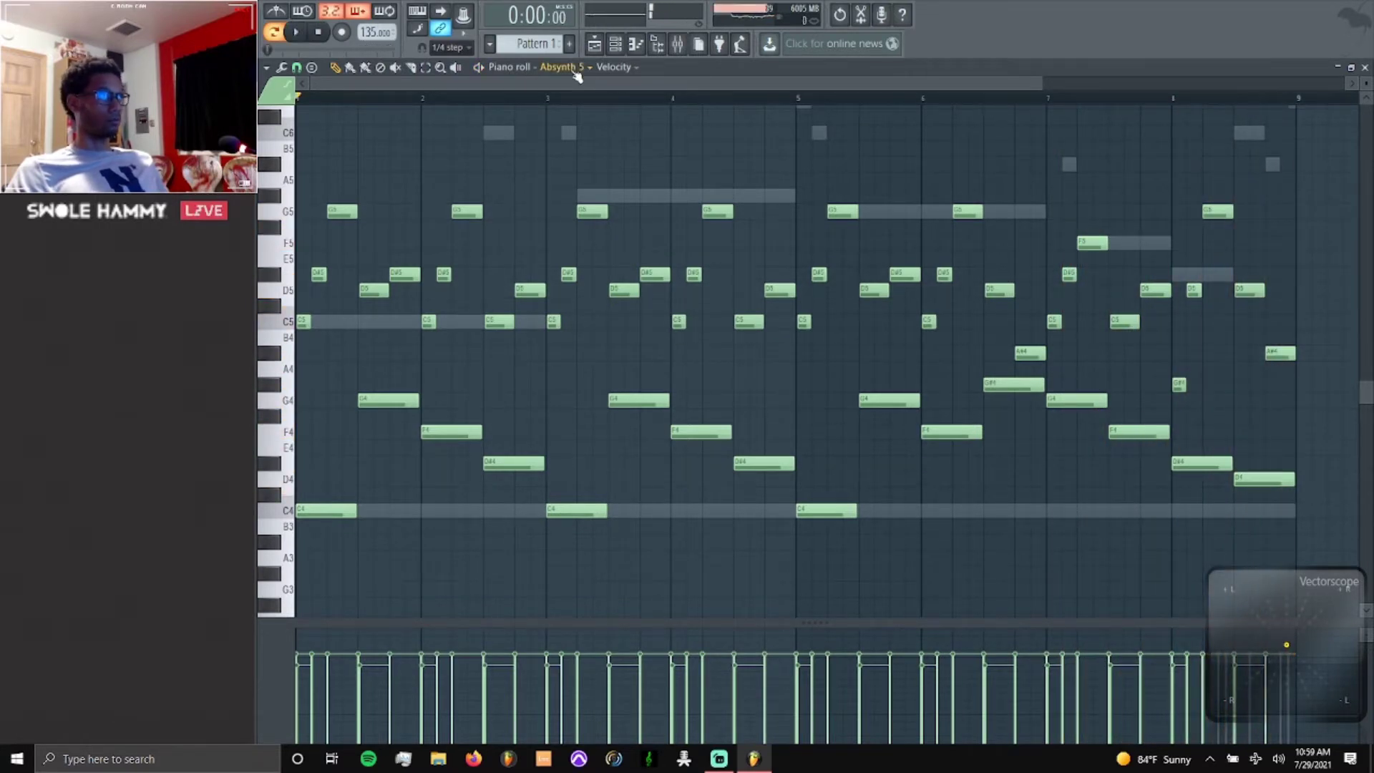
Solo the Absynth 5 #3 channel and audition its Pattern 1 melody in the piano roll.
{"action": "scroll", "coordinate": [576, 76], "scroll_direction": "down", "scroll_amount": 1}
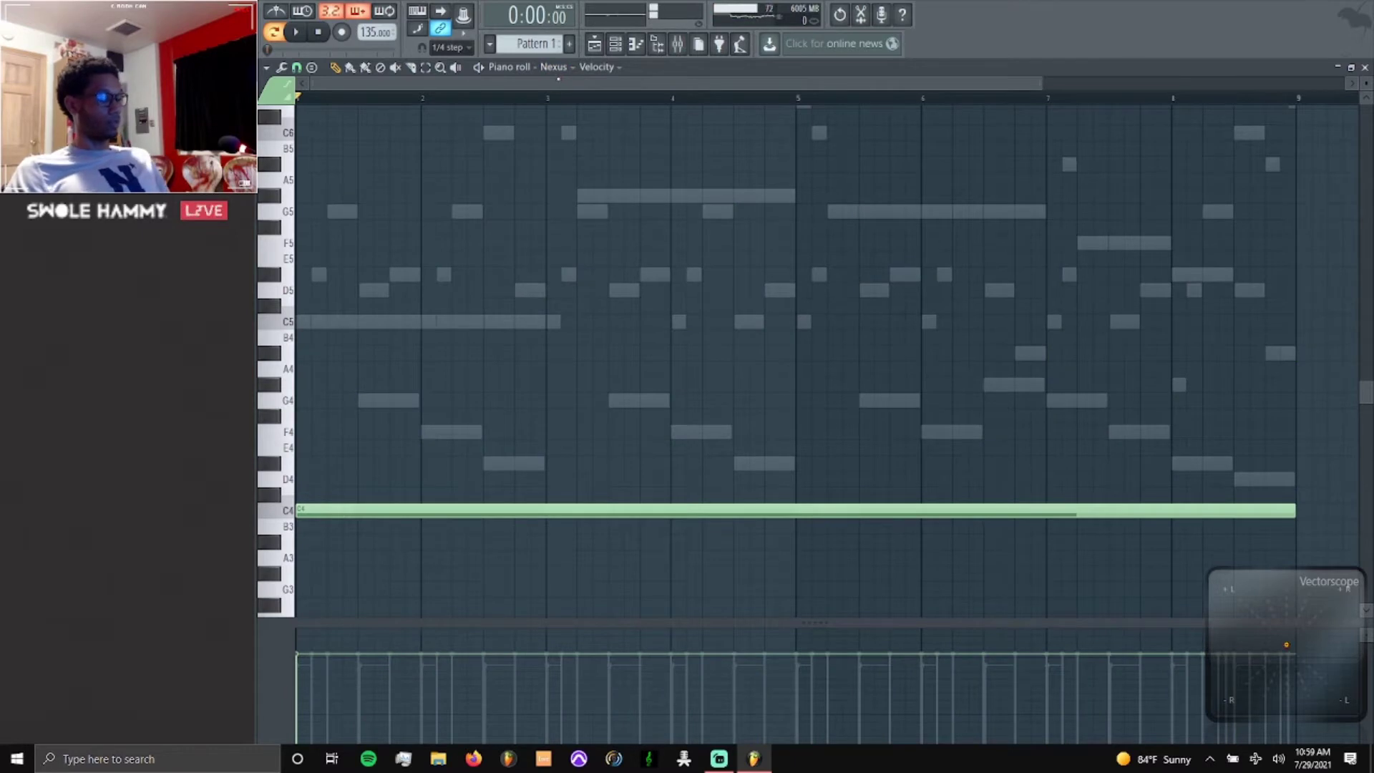
{"action": "key", "text": "F6"}
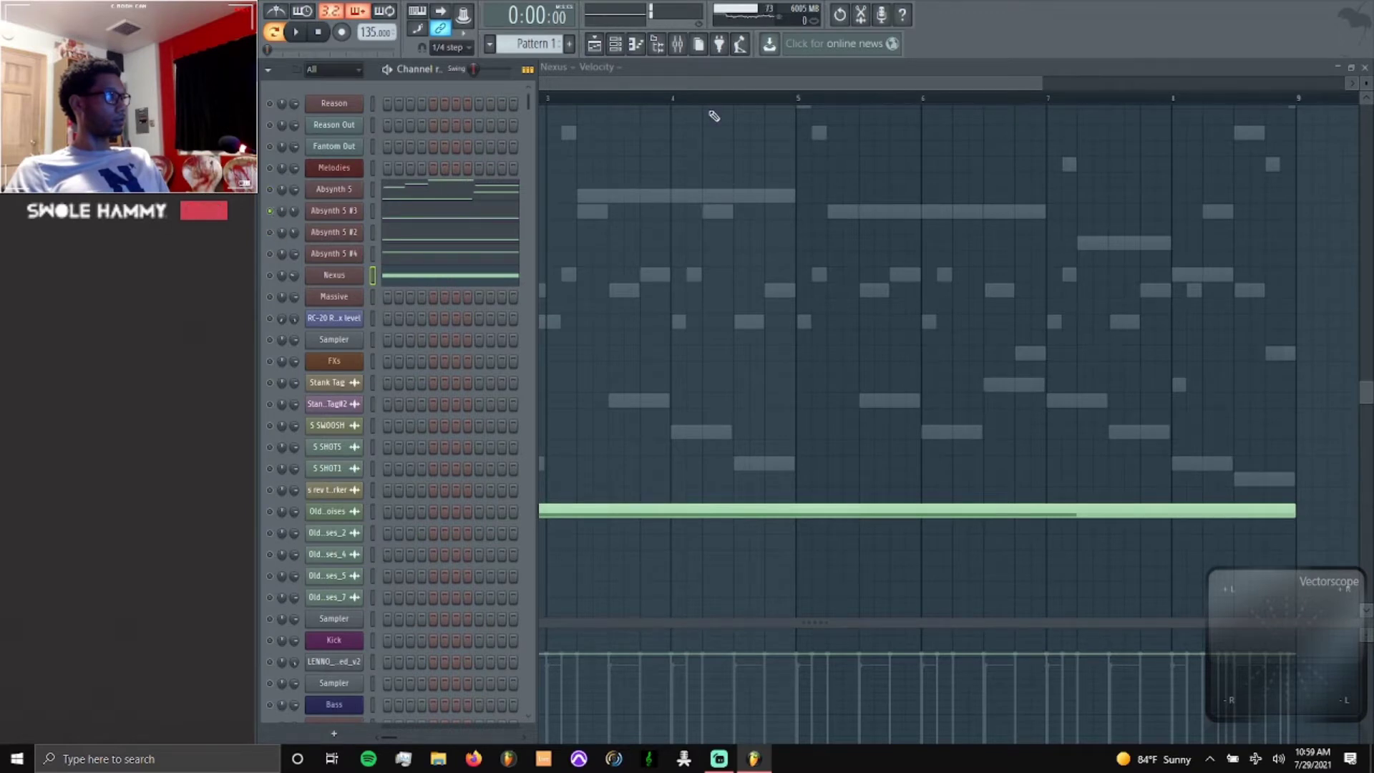
{"action": "key", "text": "F6"}
{"action": "scroll", "coordinate": [568, 81], "scroll_direction": "up", "scroll_amount": 3}
{"action": "key", "text": "space"}
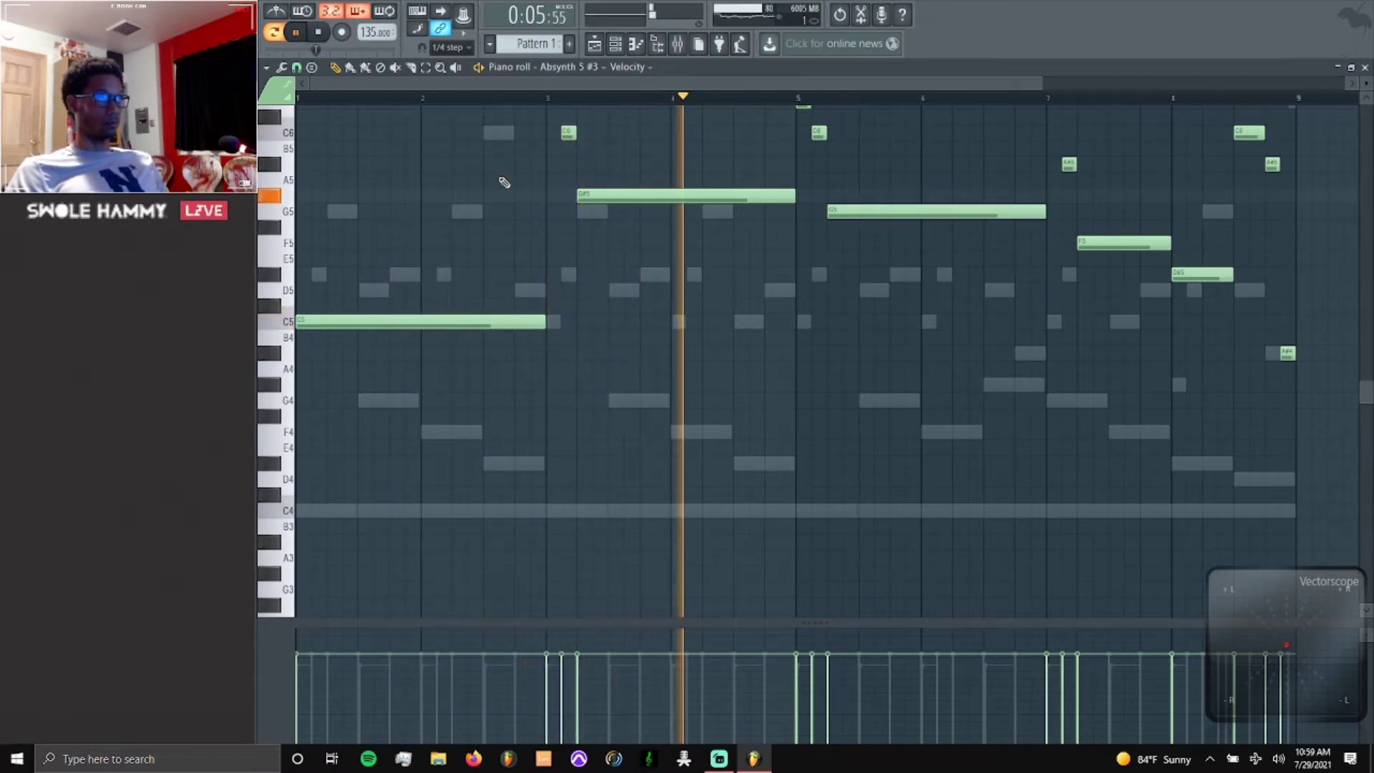
{"action": "scroll", "coordinate": [515, 182], "scroll_direction": "up", "scroll_amount": 2}
{"action": "scroll", "coordinate": [515, 182], "scroll_direction": "up", "scroll_amount": 3}
{"action": "scroll", "coordinate": [515, 181], "scroll_direction": "down", "scroll_amount": 3}
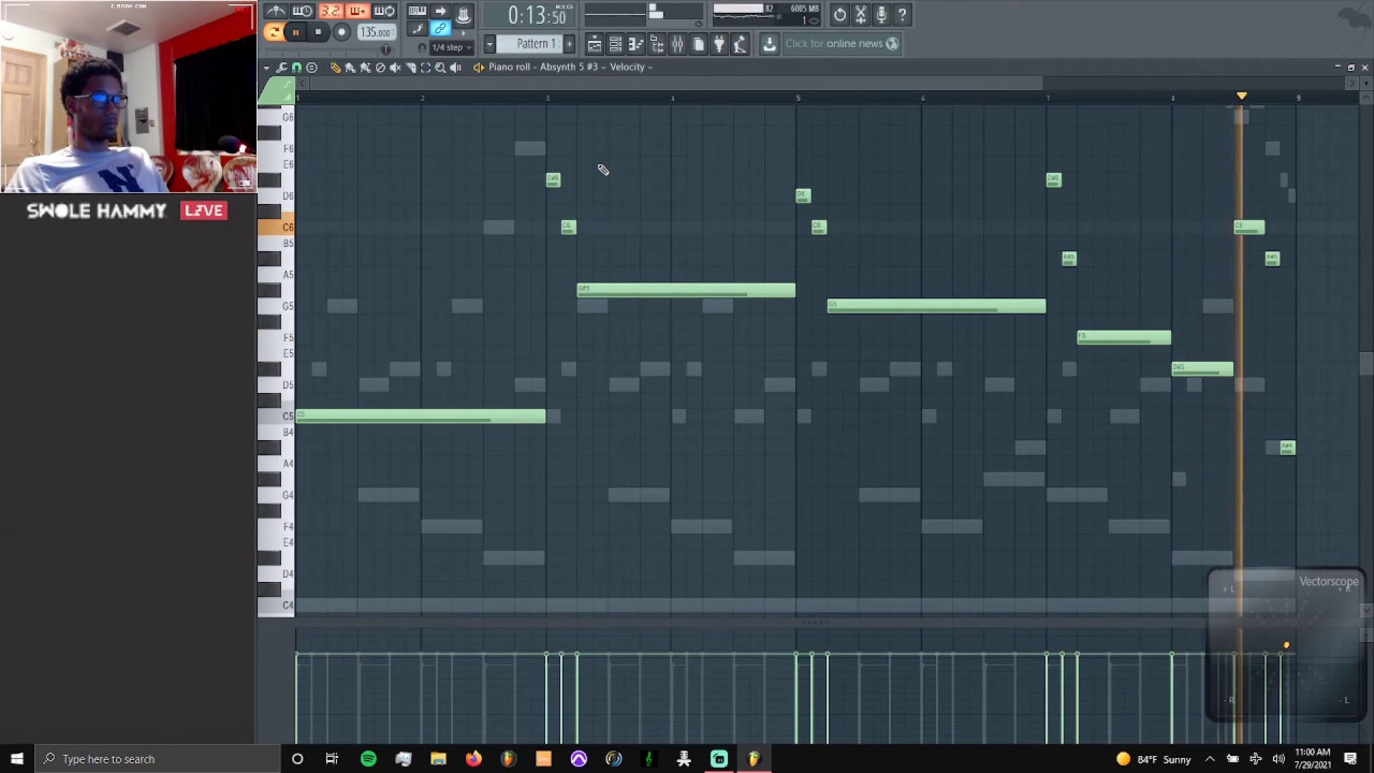
{"action": "key", "text": "space"}
Solo the Absynth 5 #2 channel and play through its Pattern 1 notes in the piano roll.
{"action": "key", "text": "F6"}
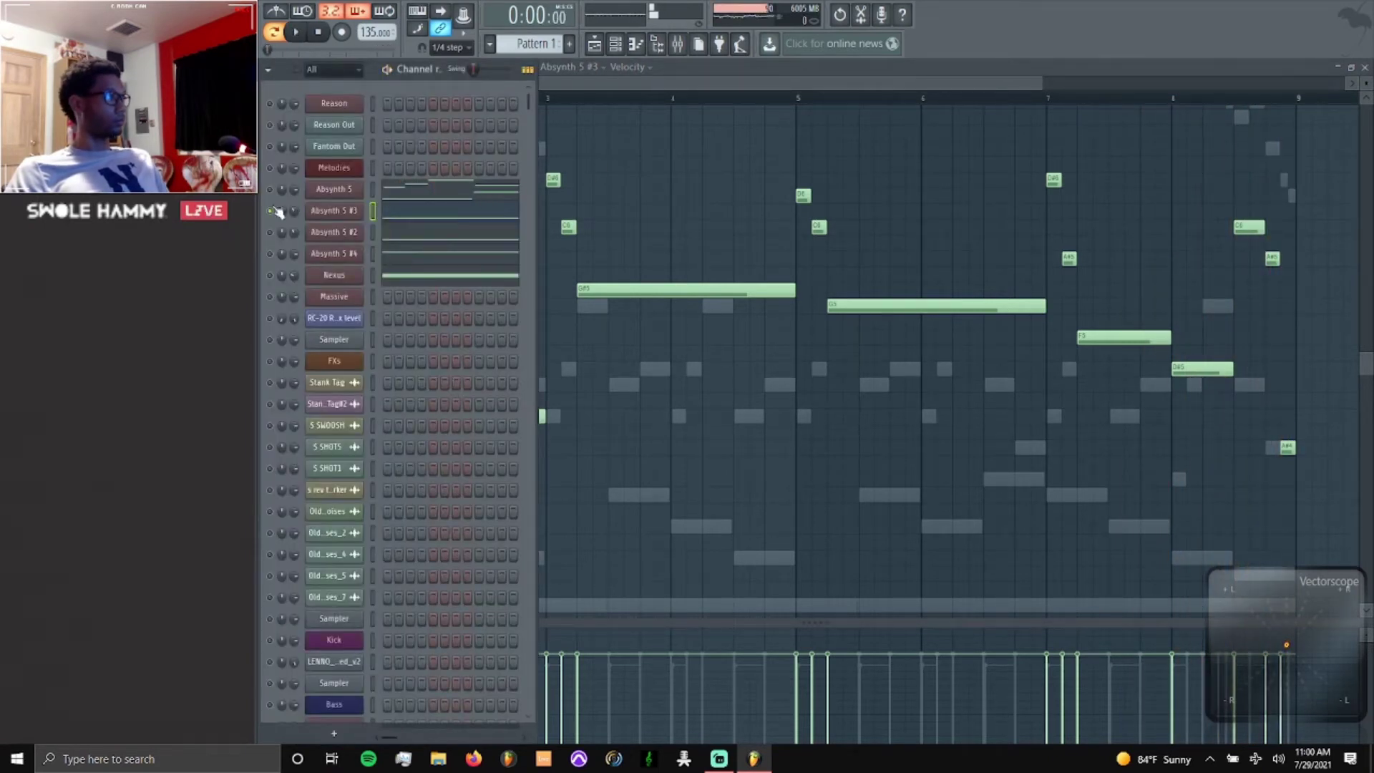
{"action": "left_click", "coordinate": [270, 232]}
{"action": "left_click", "coordinate": [428, 243]}
{"action": "key", "text": "space"}
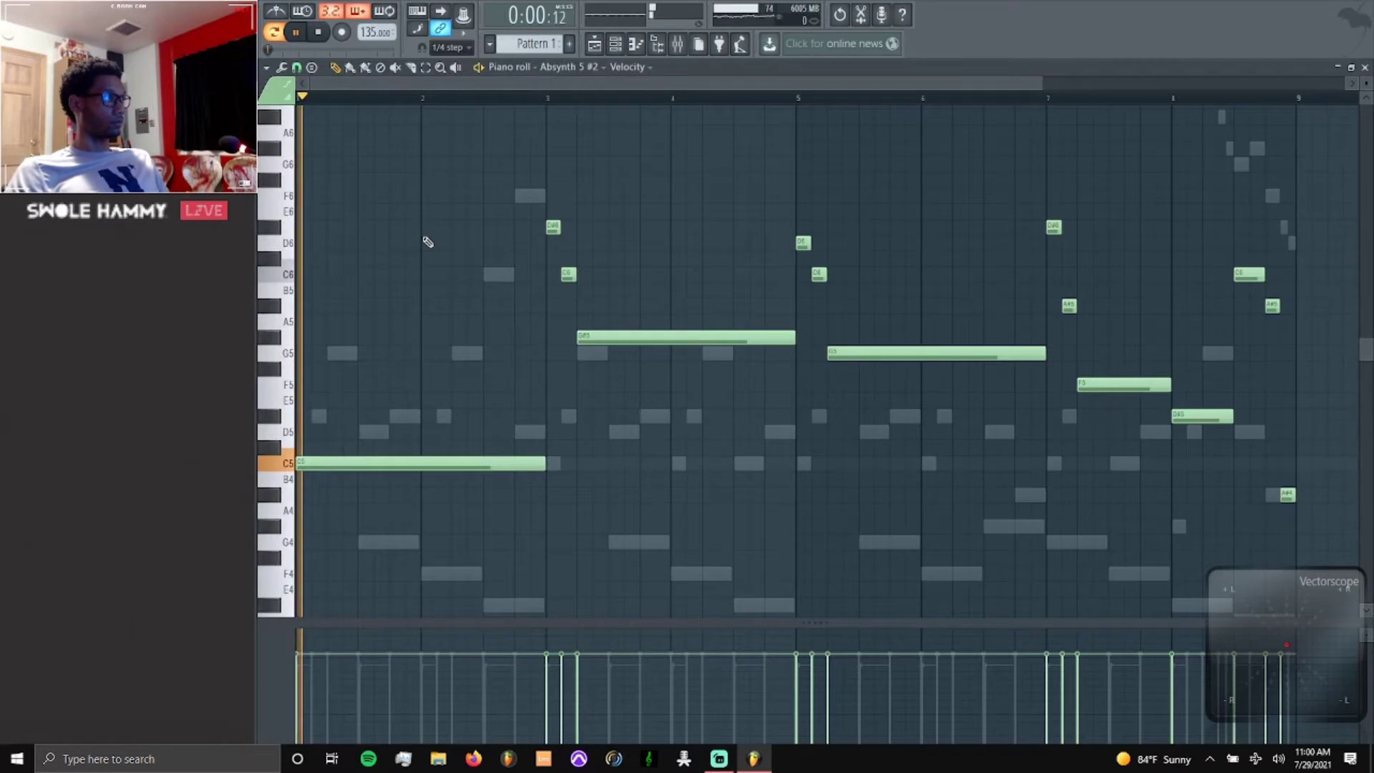
{"action": "key", "text": "space"}
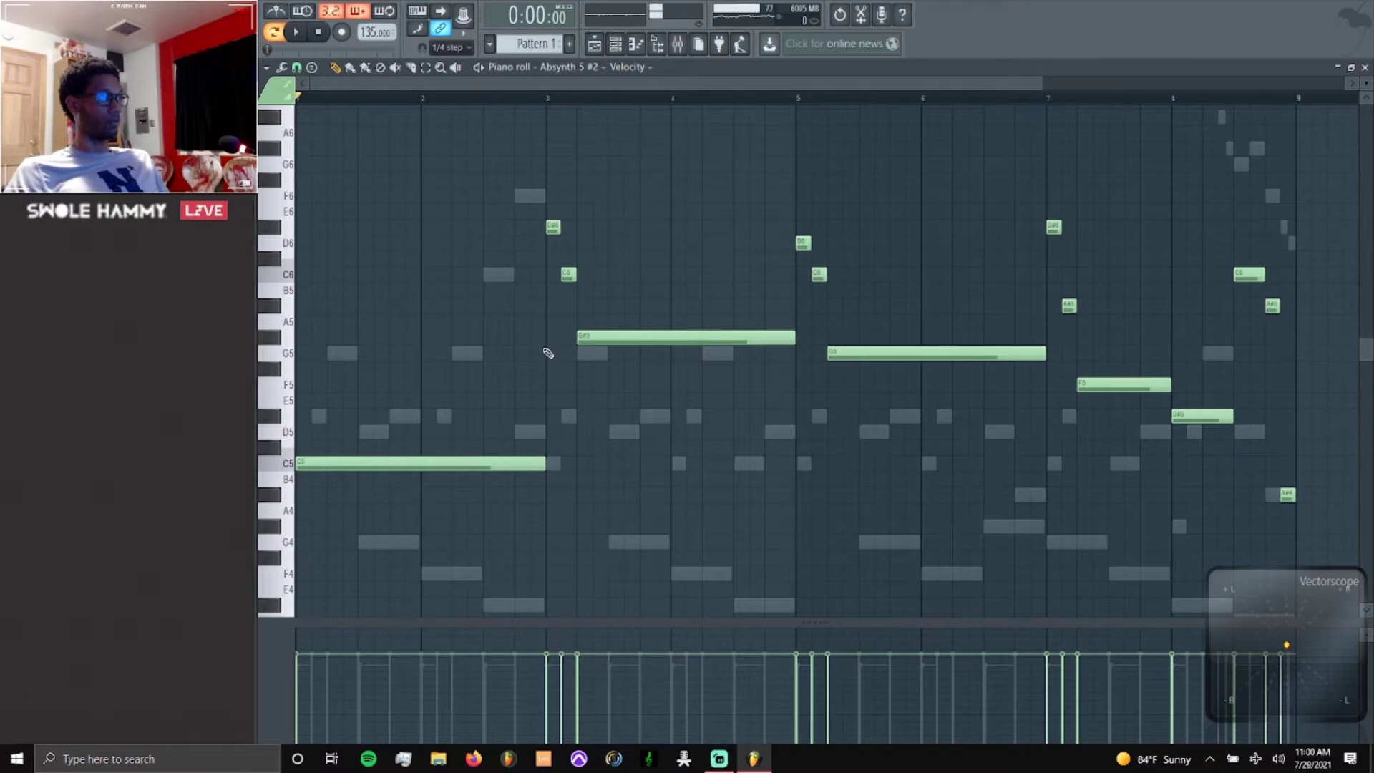
{"action": "key", "text": "space"}
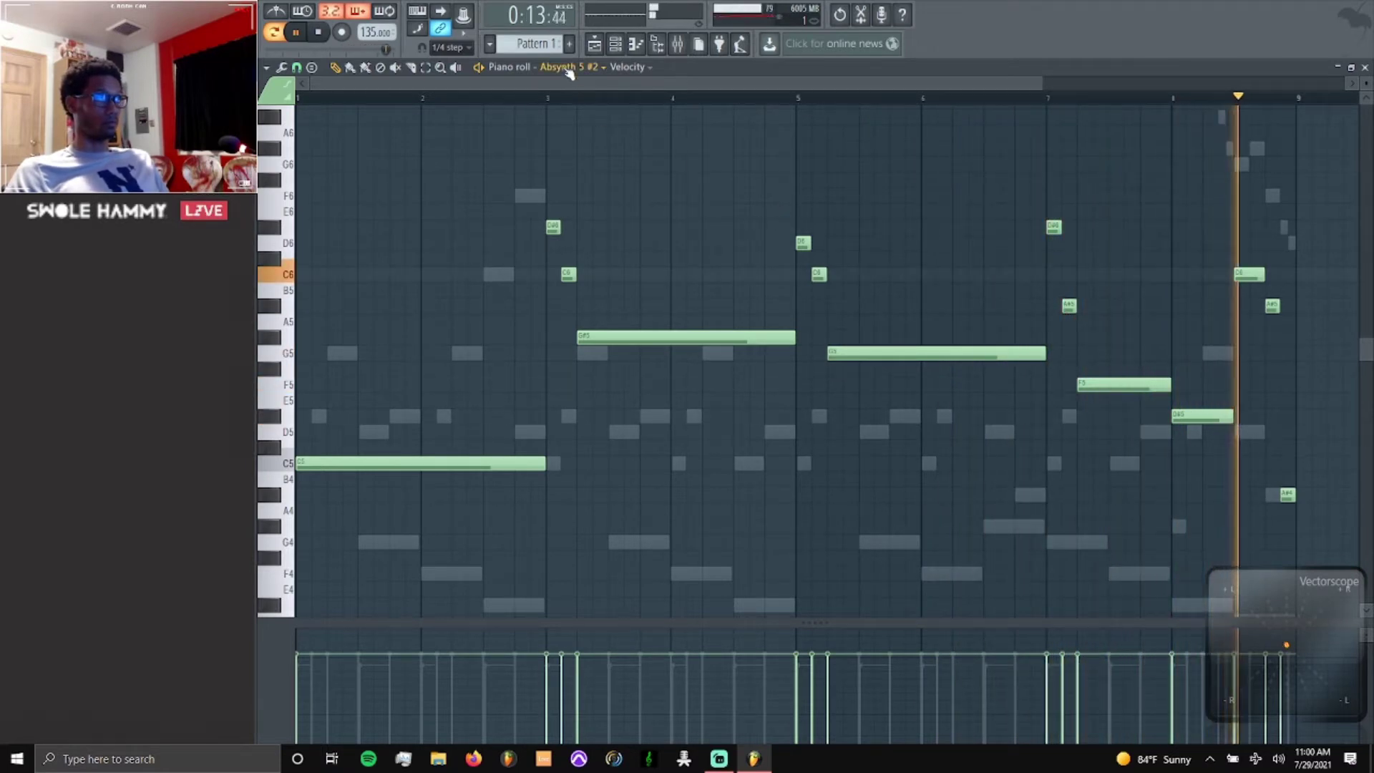
{"action": "key", "text": "space"}
Isolate the Absynth 5 #4 channel and audition its high Pattern 1 notes in the piano roll.
{"action": "scroll", "coordinate": [569, 77], "scroll_direction": "down", "scroll_amount": 2}
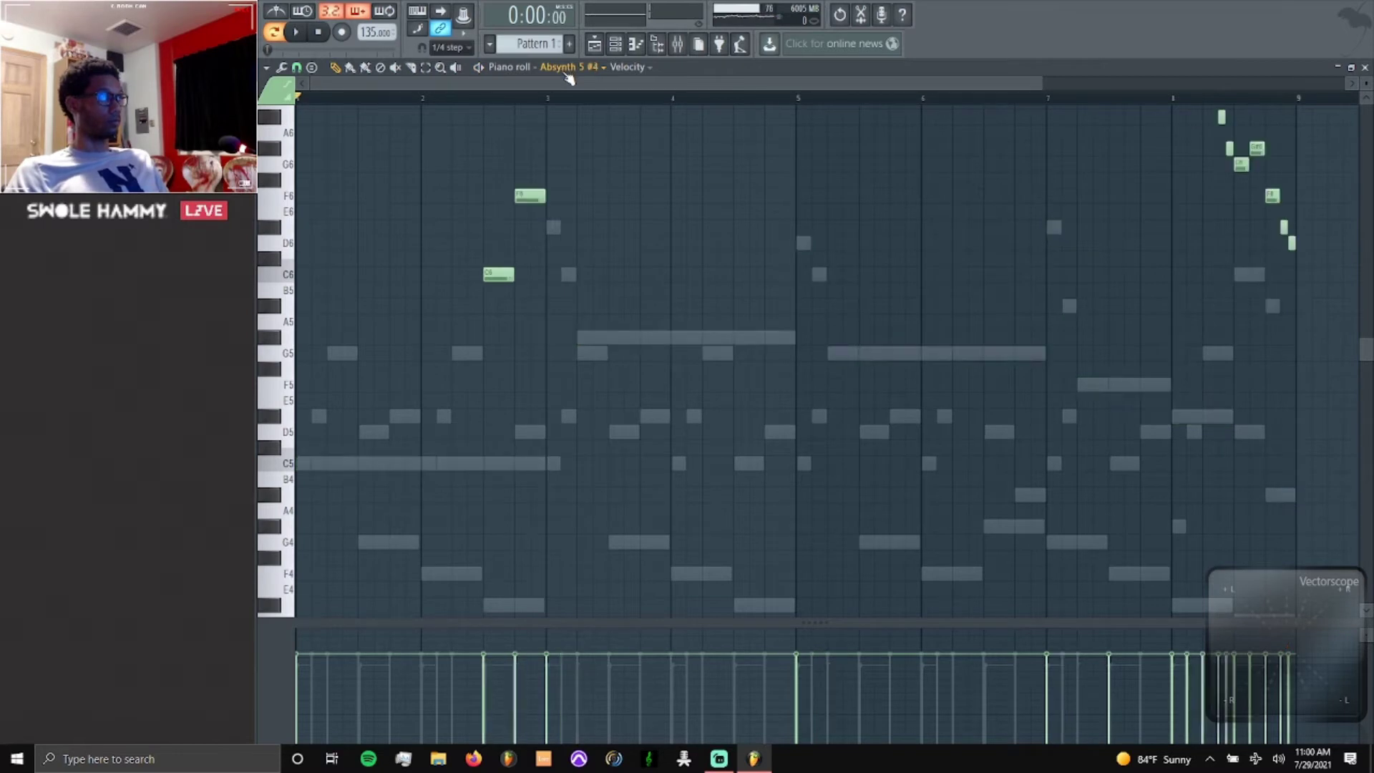
{"action": "key", "text": "F6"}
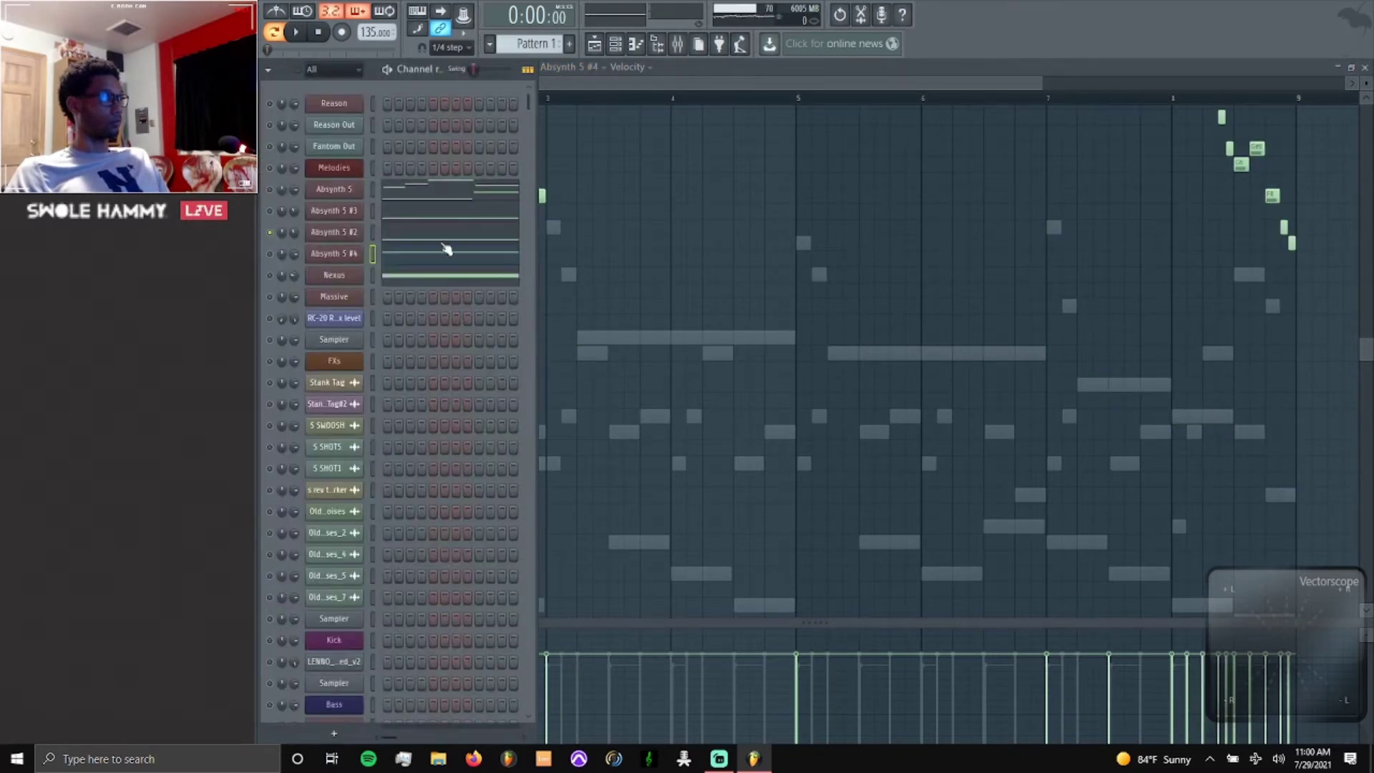
{"action": "key", "text": "F6"}
{"action": "key", "text": "space"}
{"action": "scroll", "coordinate": [420, 234], "scroll_direction": "up", "scroll_amount": 4}
{"action": "scroll", "coordinate": [417, 233], "scroll_direction": "up", "scroll_amount": 3}
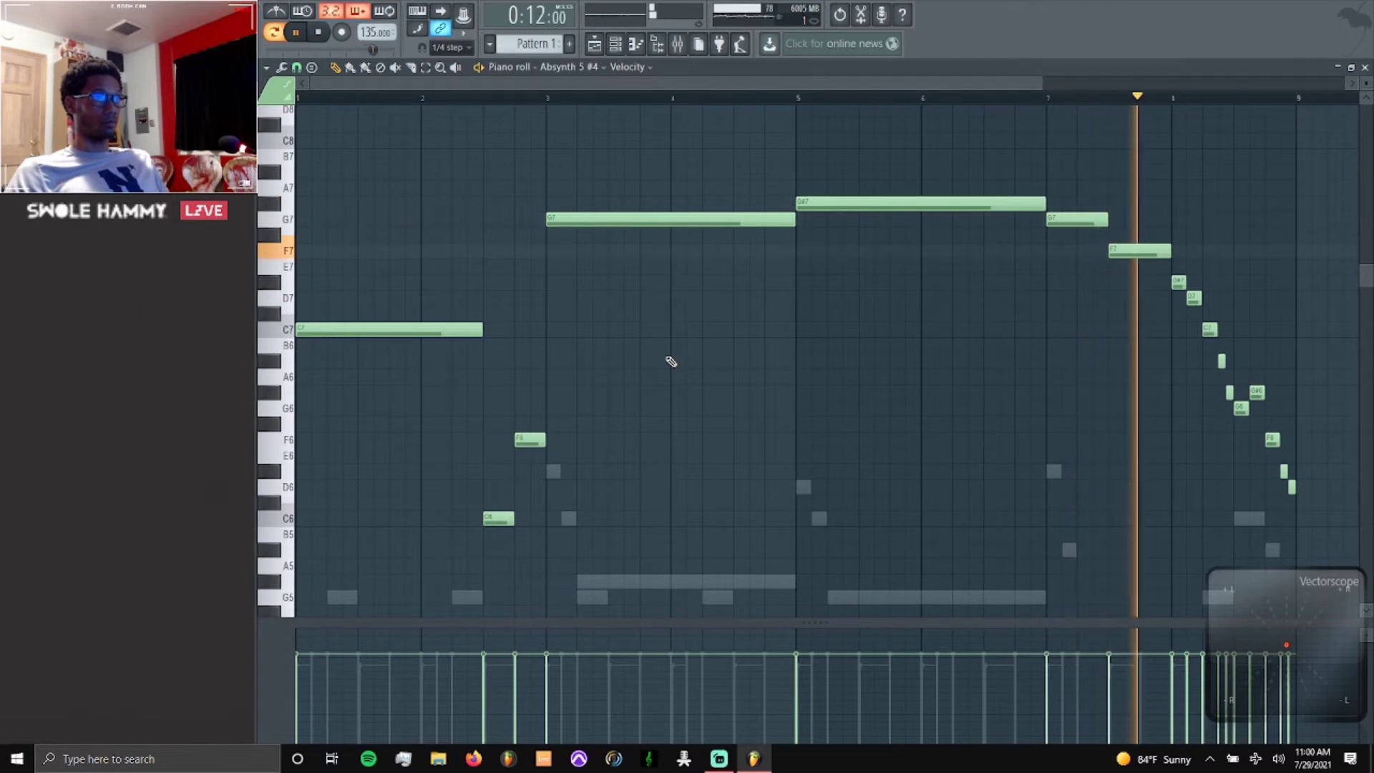
{"action": "key", "text": "space"}
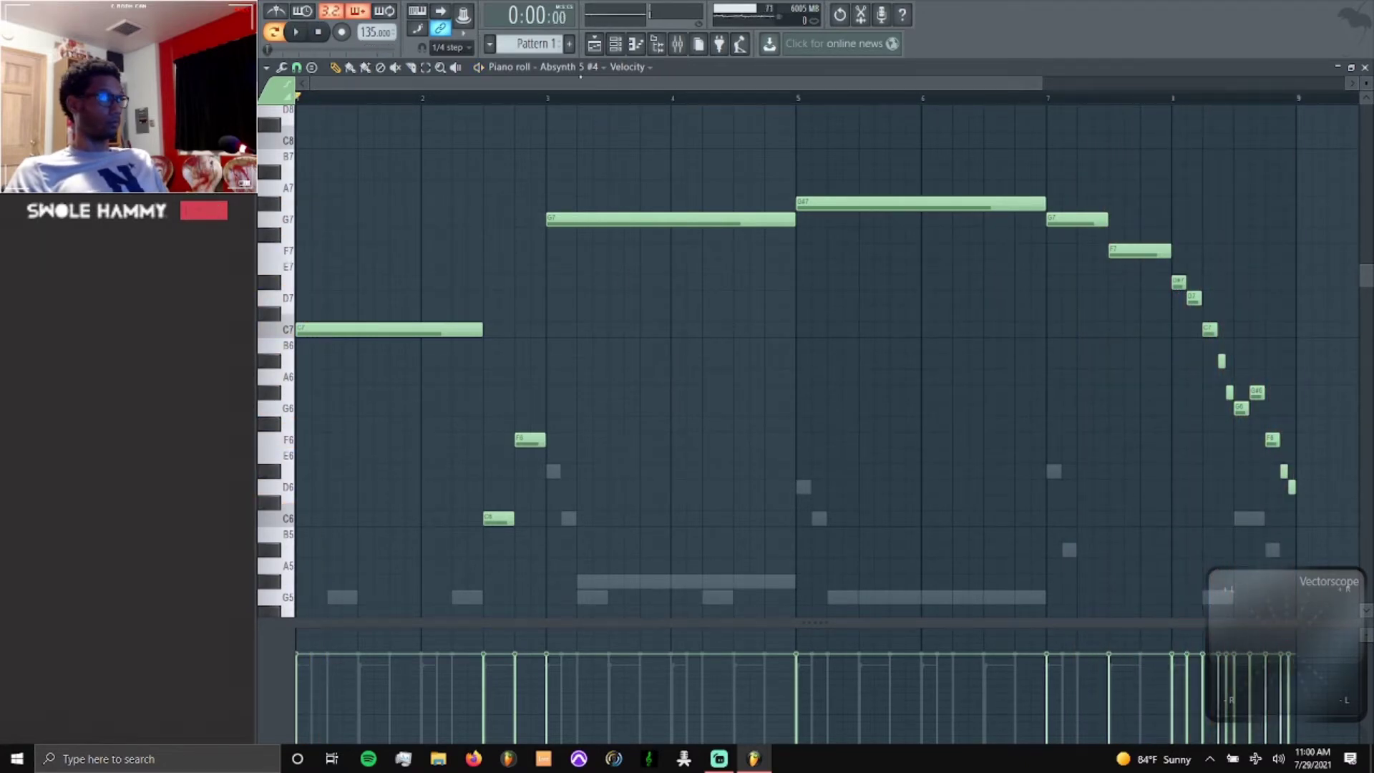
Solo the Nexus channel and audition its sustained C4 note in the piano roll.
{"action": "scroll", "coordinate": [587, 74], "scroll_direction": "down", "scroll_amount": 1}
{"action": "key", "text": "F6"}
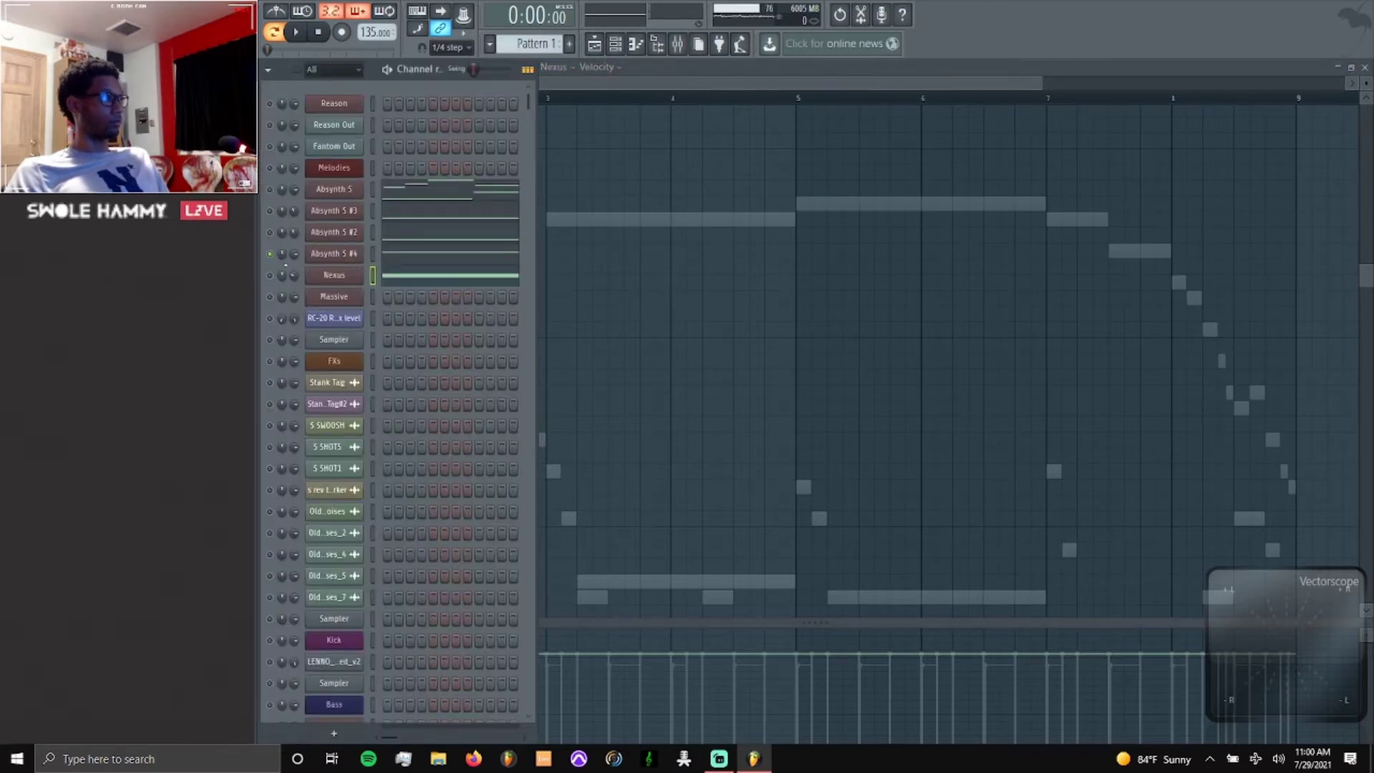
{"action": "key", "text": "F6"}
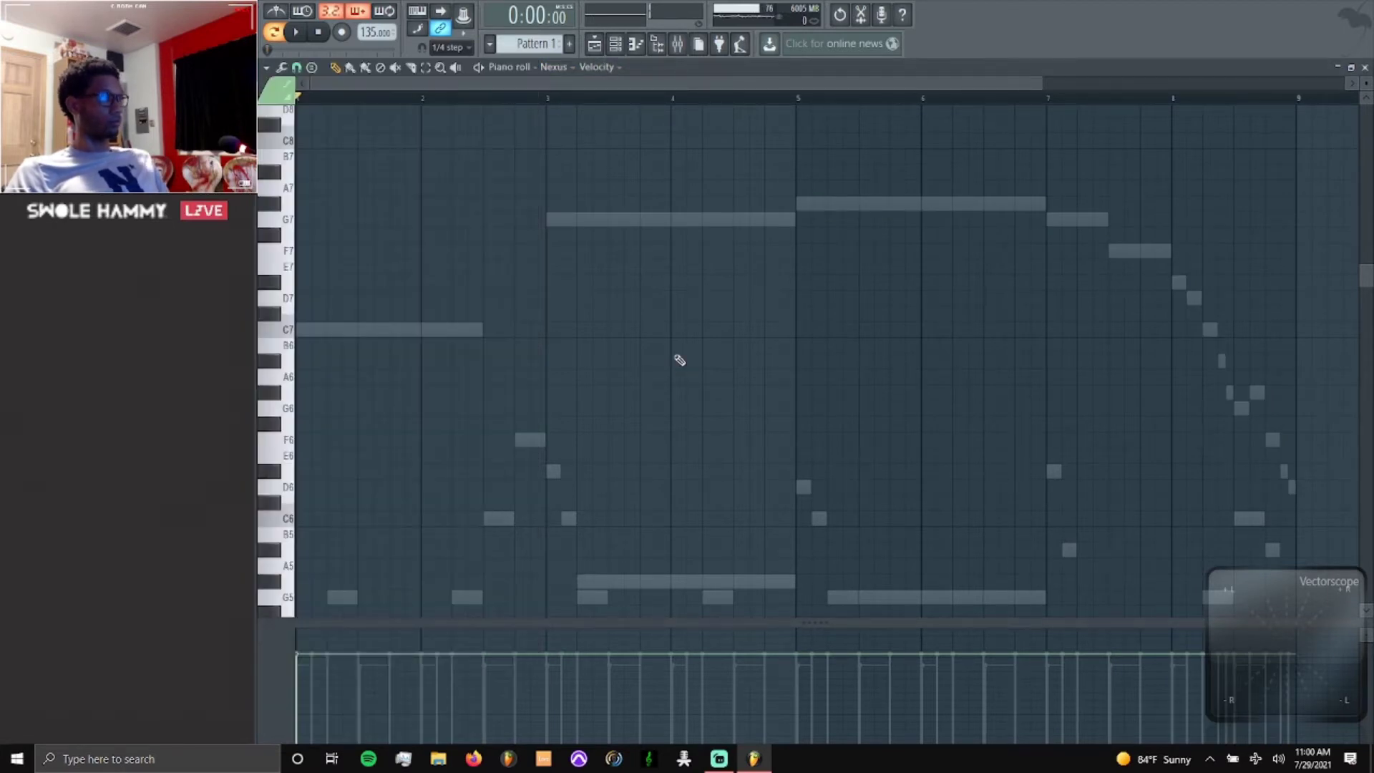
{"action": "scroll", "coordinate": [678, 357], "scroll_direction": "down", "scroll_amount": 5}
{"action": "key", "text": "space"}
{"action": "scroll", "coordinate": [676, 402], "scroll_direction": "down", "scroll_amount": 2}
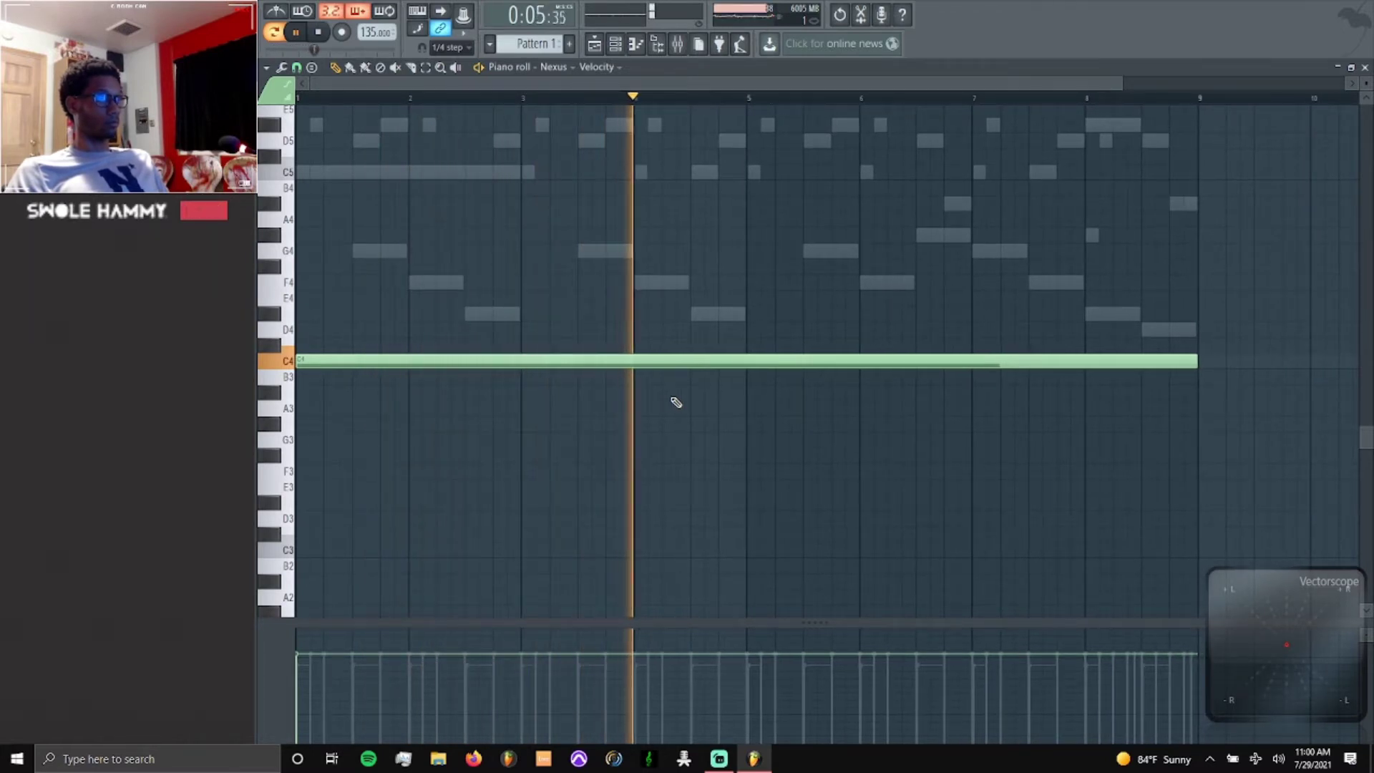
{"action": "key", "text": "space"}
Enable the four Absynth 5 channels and Nexus, and audition them together while checking the Absynth 5 mixer track.
{"action": "key", "text": "F6"}
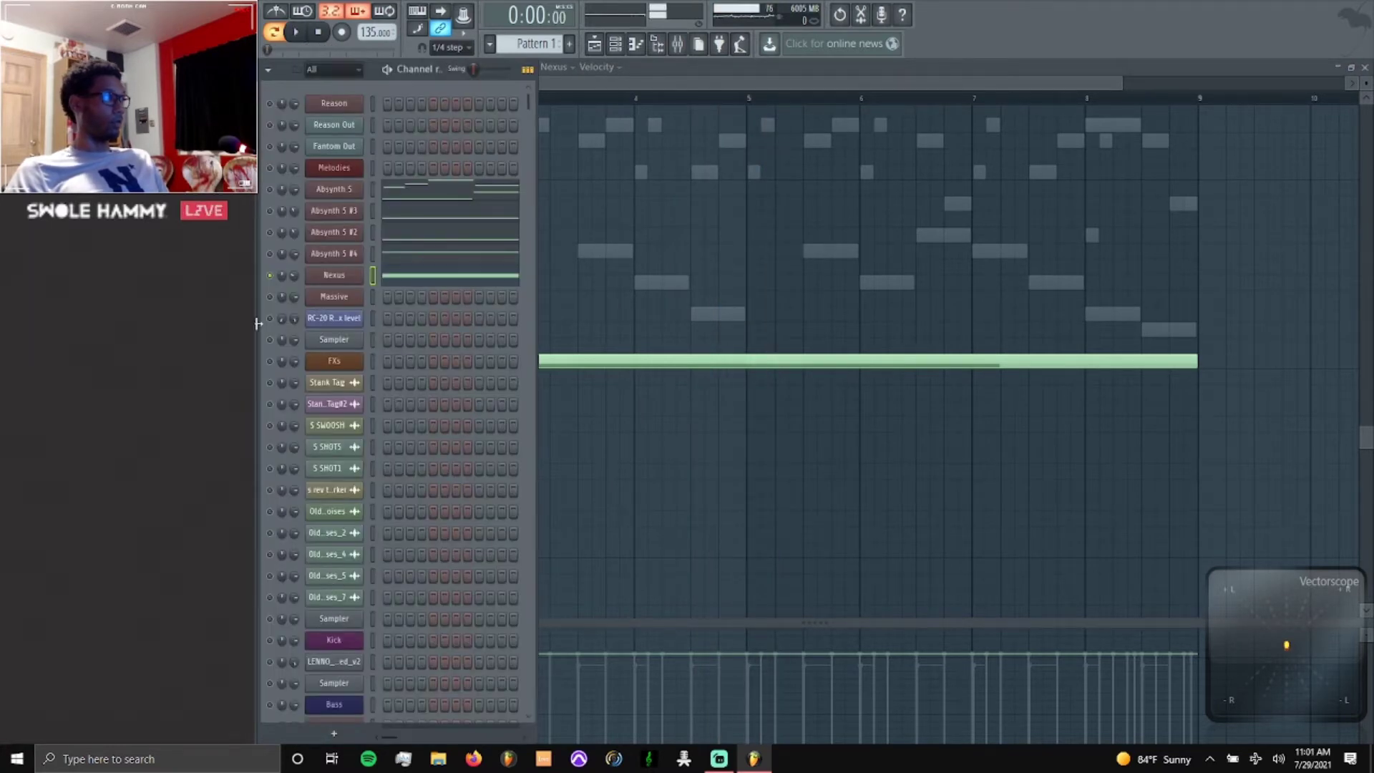
{"action": "scroll", "coordinate": [358, 361], "scroll_direction": "down", "scroll_amount": 5}
{"action": "scroll", "coordinate": [333, 388], "scroll_direction": "up", "scroll_amount": 8}
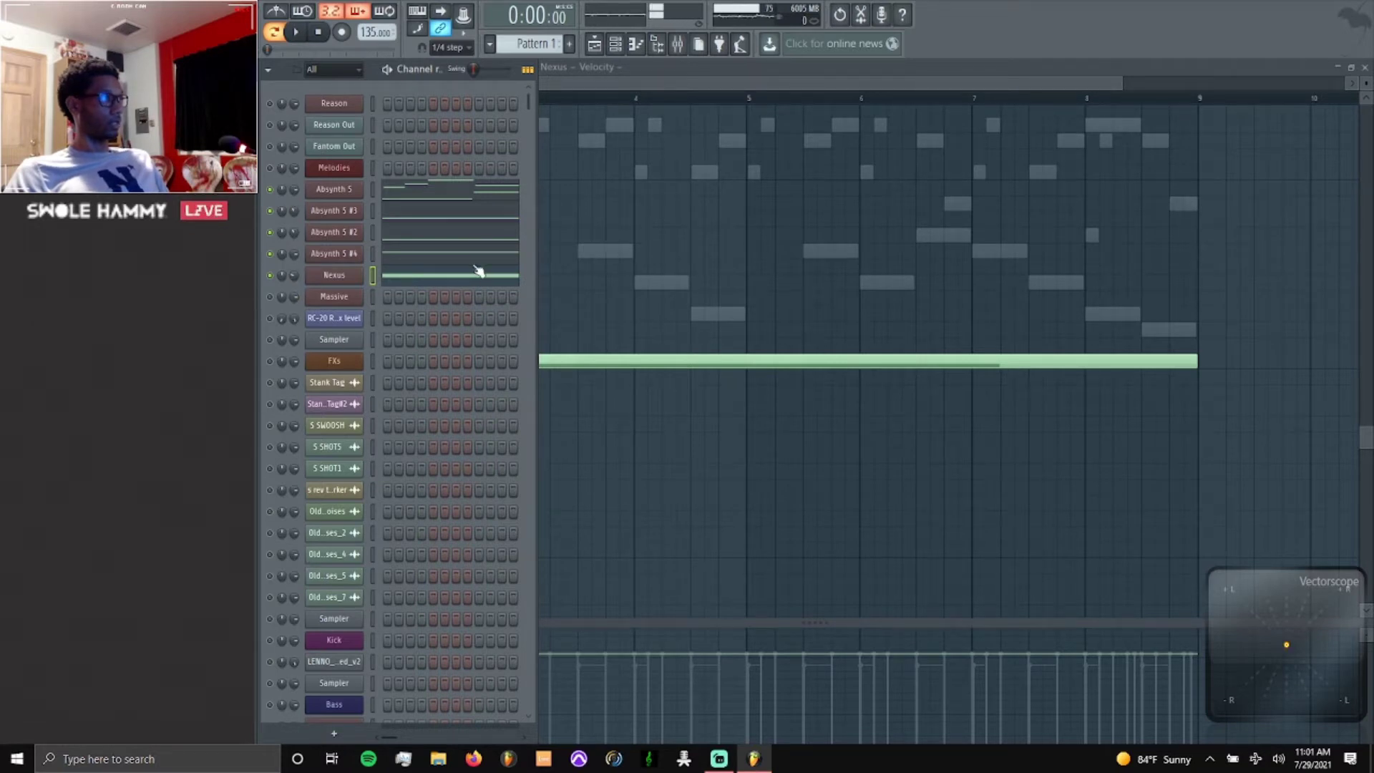
{"action": "left_click", "coordinate": [678, 43]}
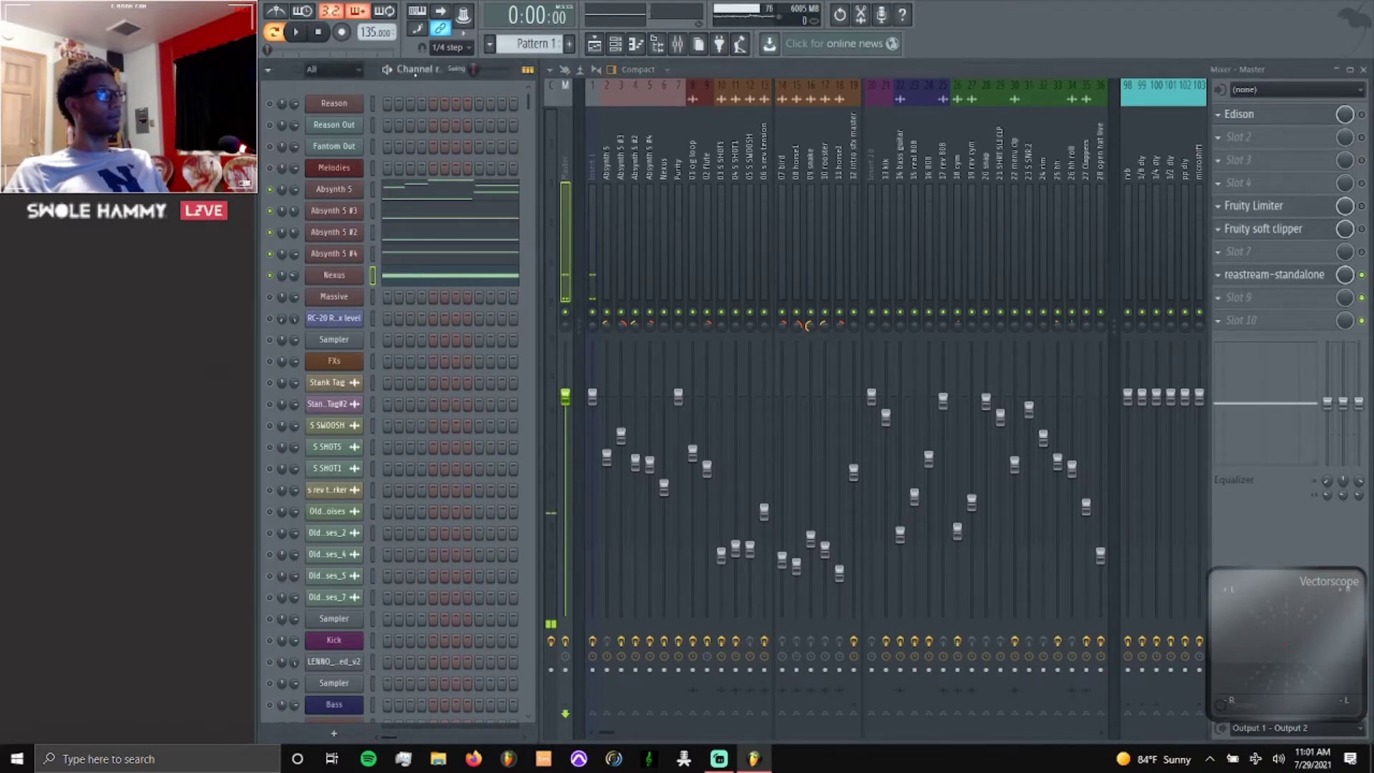
{"action": "key", "text": "space"}
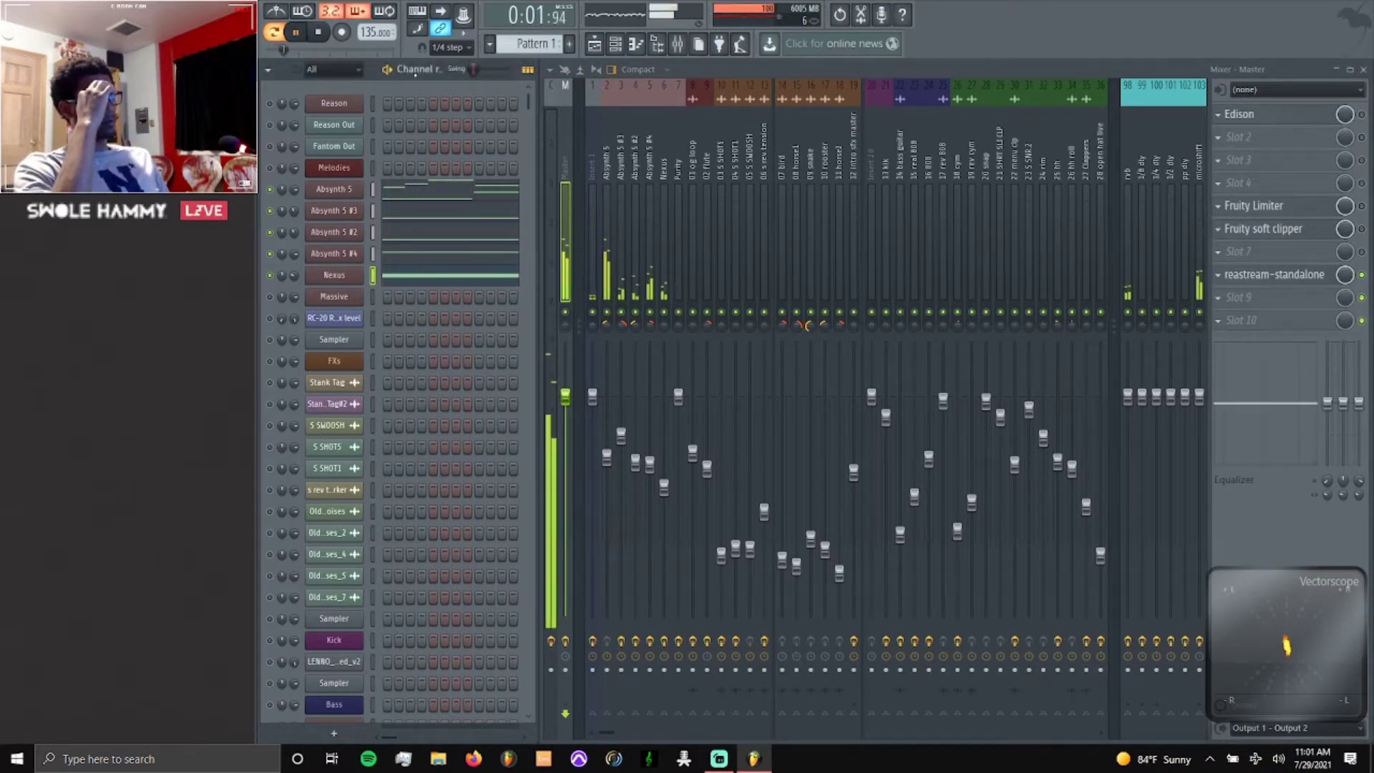
{"action": "left_click", "coordinate": [610, 158]}
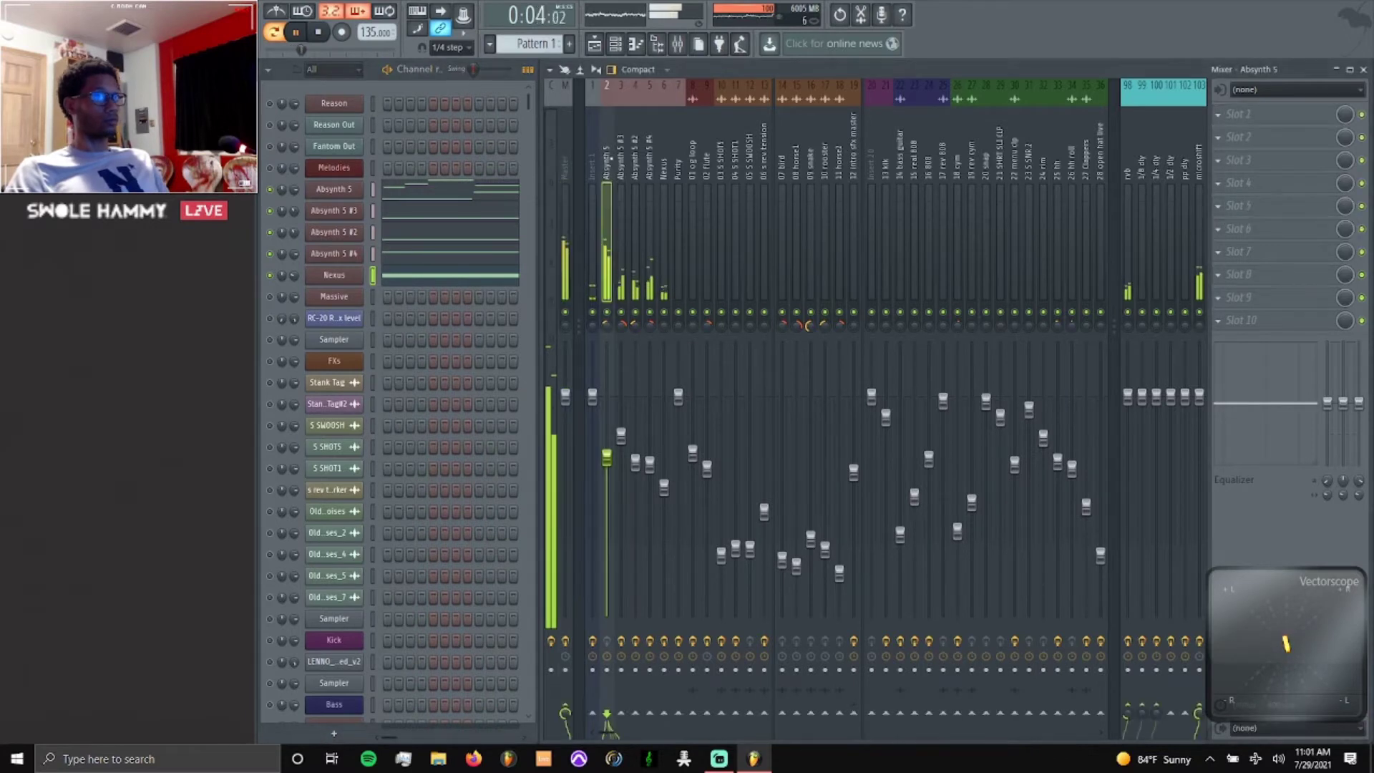
{"action": "key", "text": "space"}
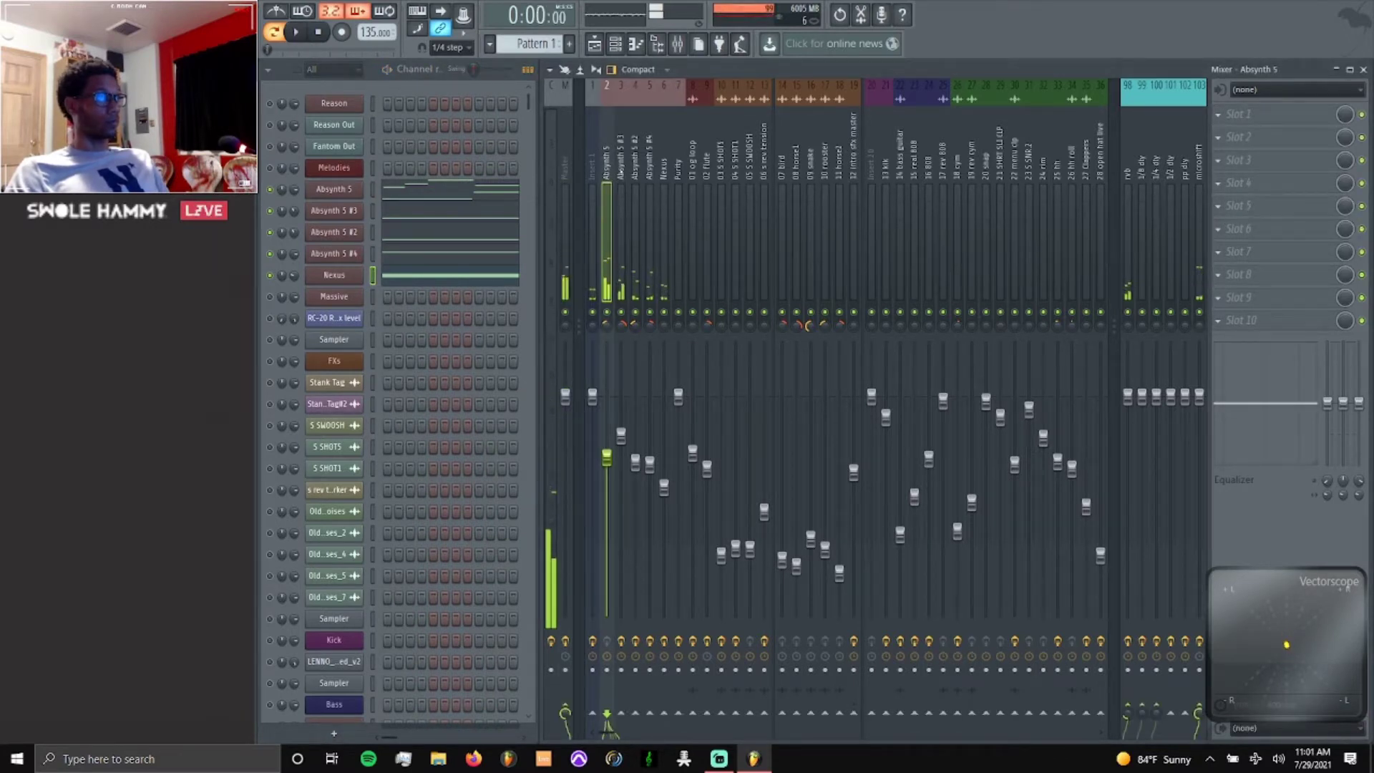
Look over the channel list and examine the Fruity parametric EQ 2 curve on the Absynth 5 #3 mixer track.
{"action": "left_click", "coordinate": [621, 158]}
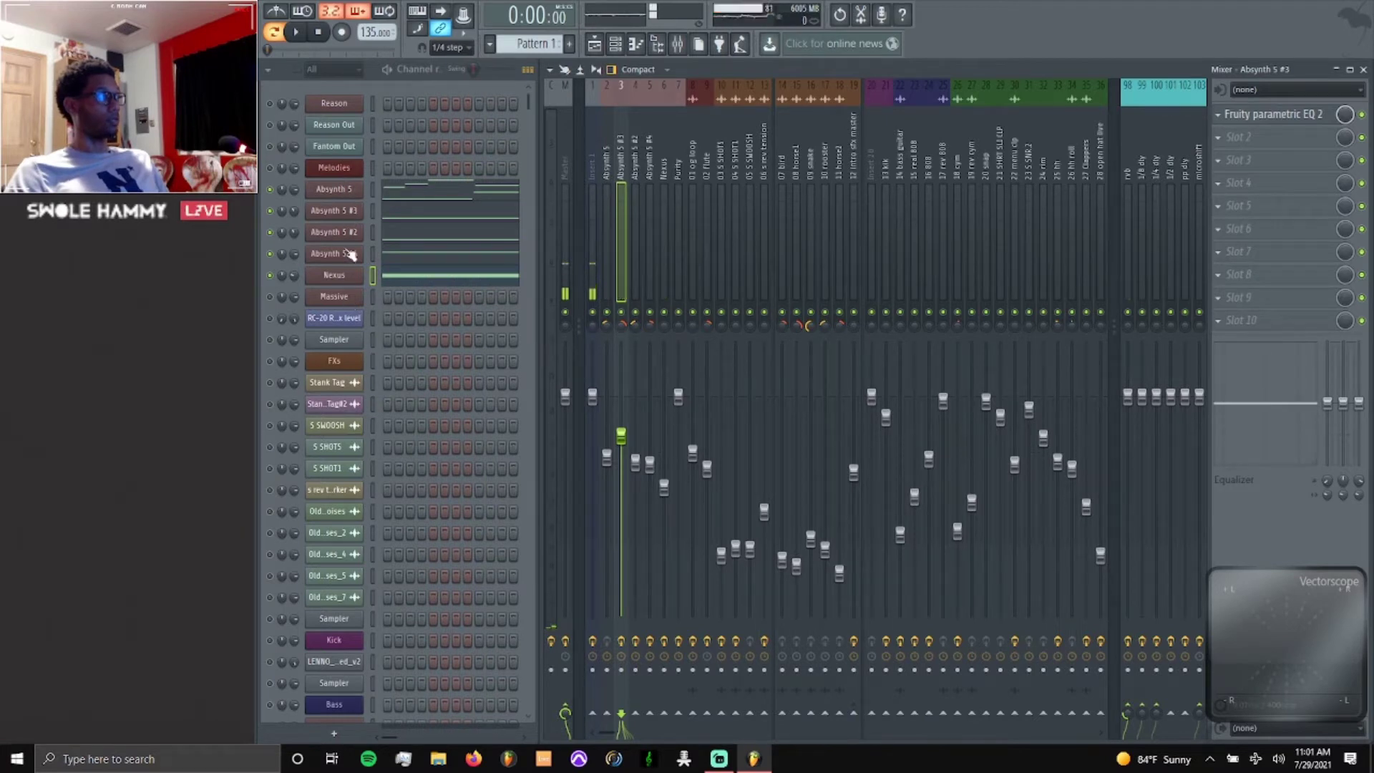
{"action": "scroll", "coordinate": [341, 300], "scroll_direction": "down", "scroll_amount": 10}
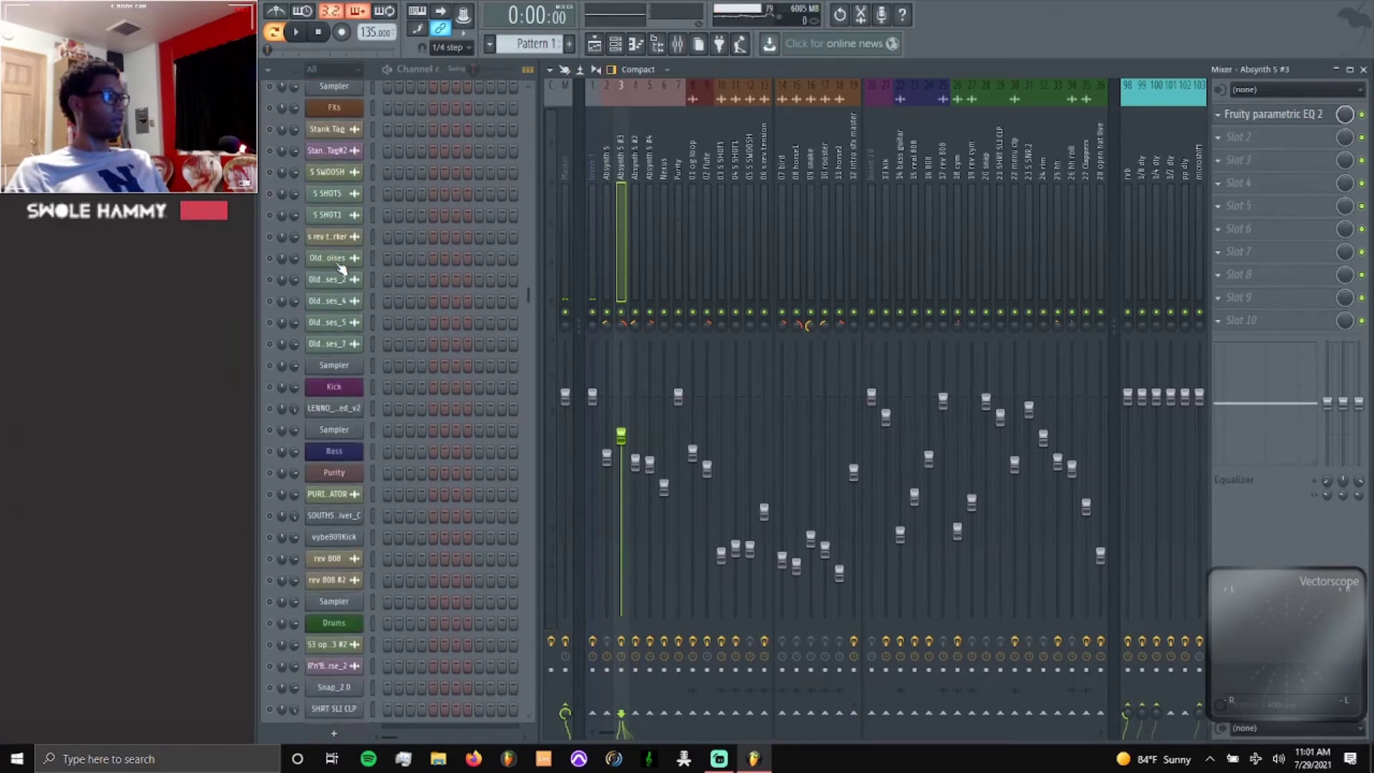
{"action": "scroll", "coordinate": [342, 268], "scroll_direction": "up", "scroll_amount": 10}
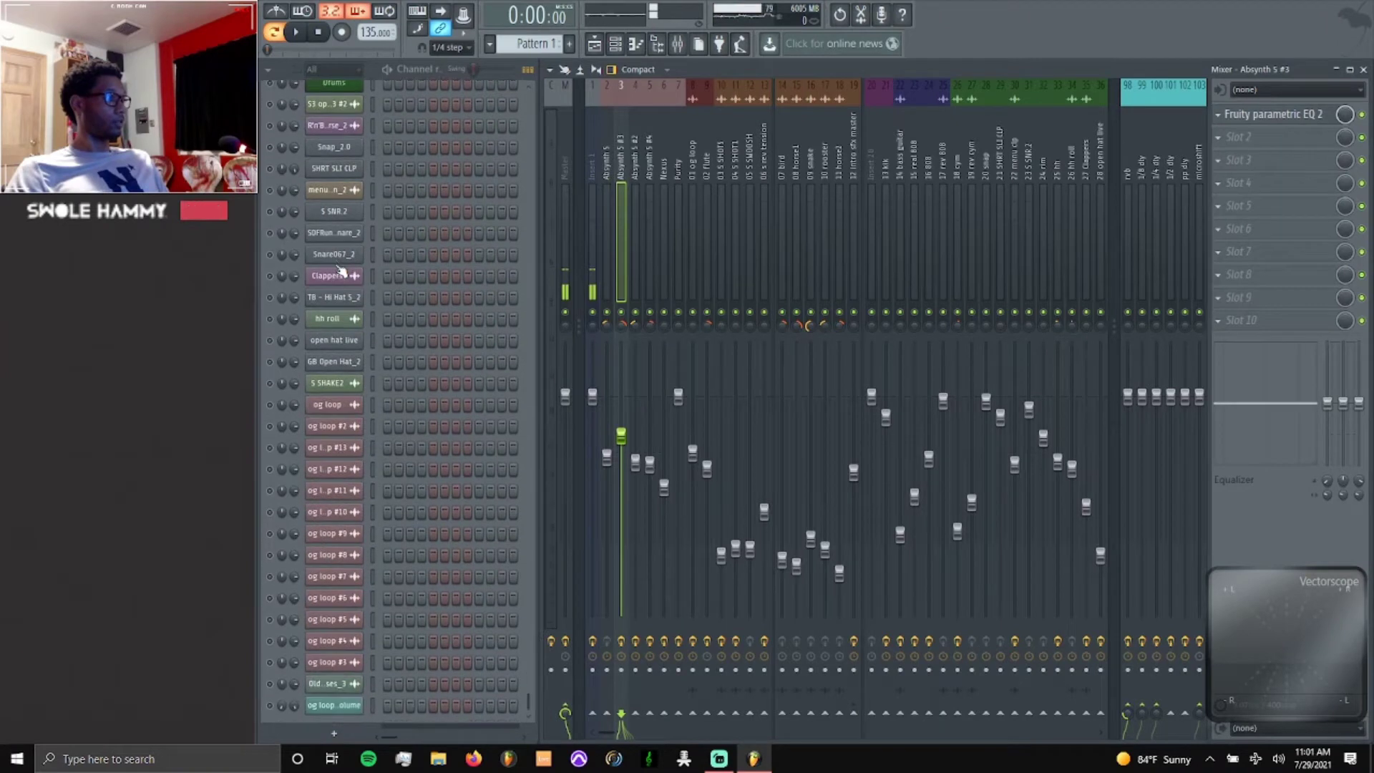
{"action": "scroll", "coordinate": [342, 276], "scroll_direction": "up", "scroll_amount": 3}
{"action": "mouse_move", "coordinate": [719, 758]}
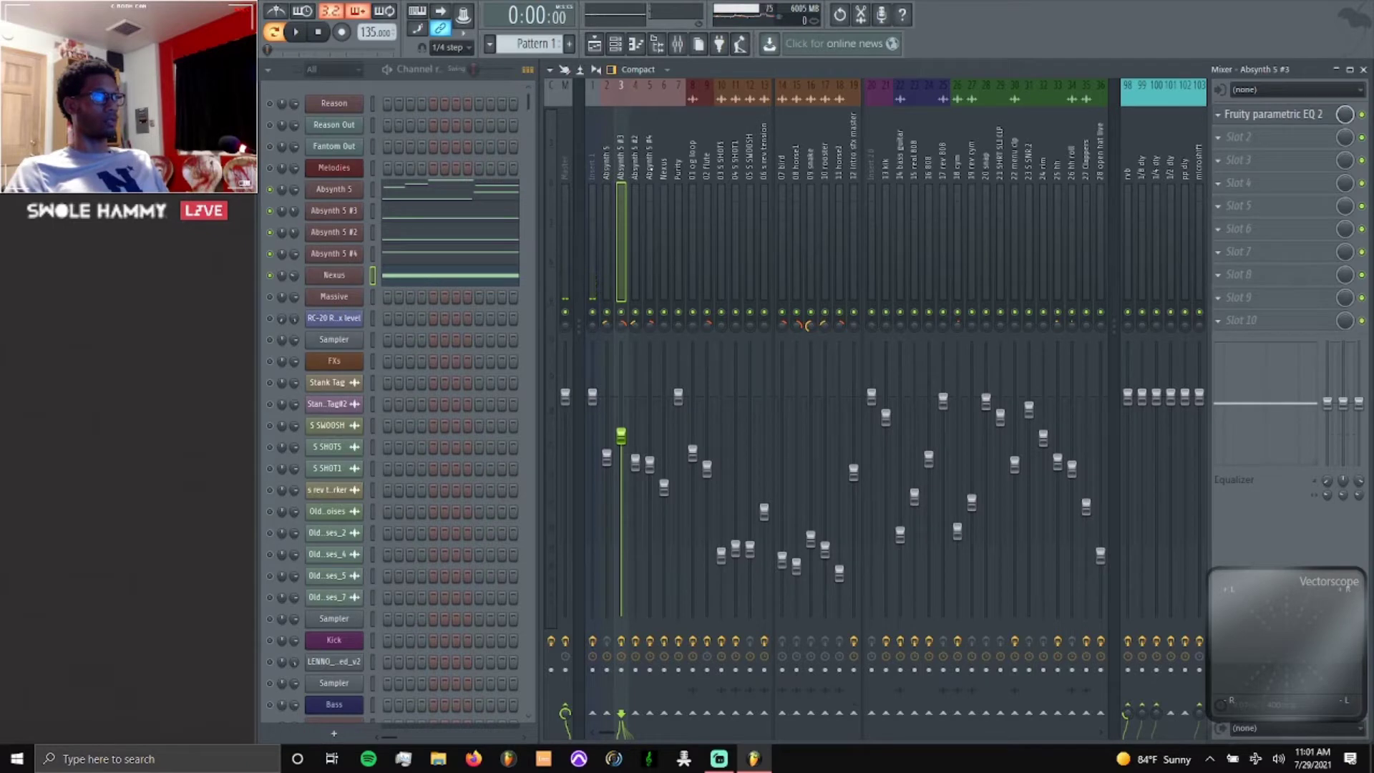
{"action": "left_click", "coordinate": [606, 162]}
{"action": "left_click", "coordinate": [619, 162]}
{"action": "left_click", "coordinate": [1272, 114]}
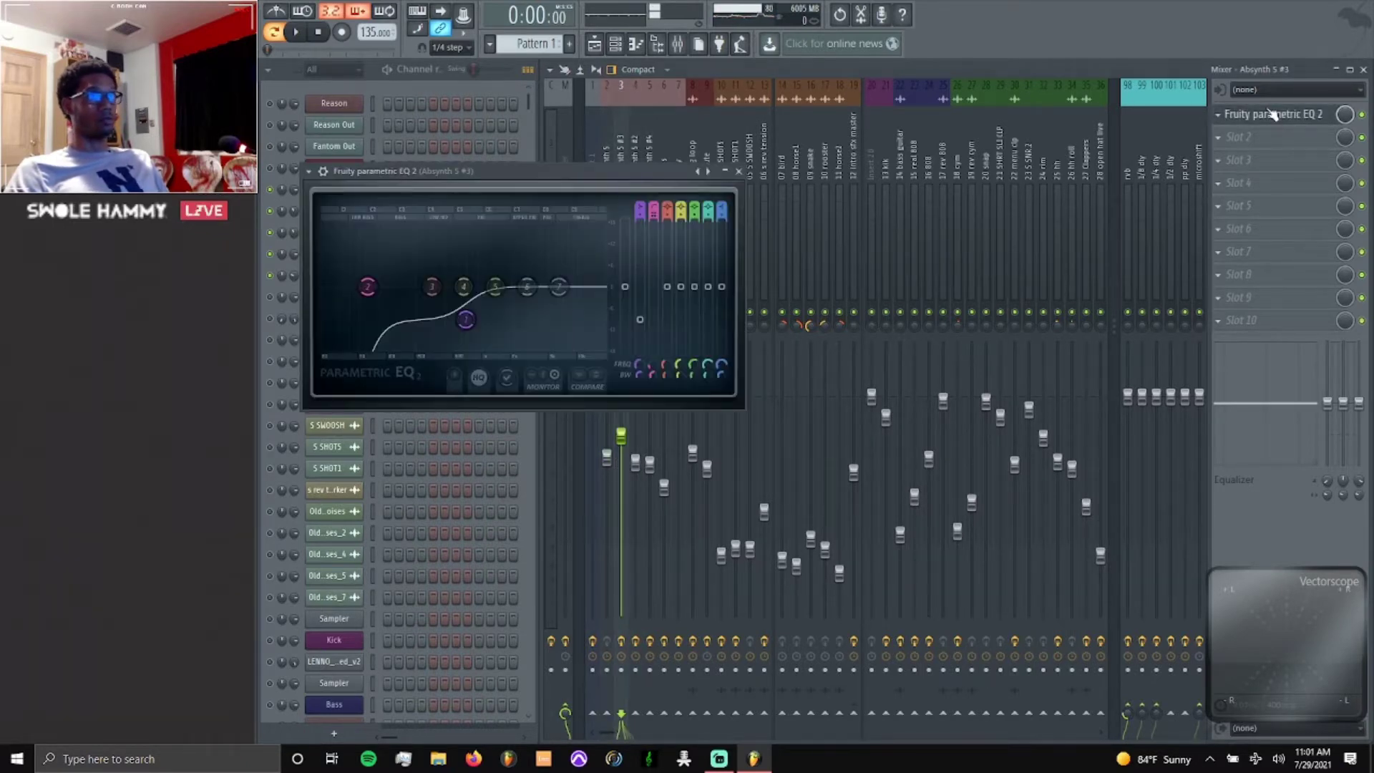
{"action": "left_click", "coordinate": [1272, 114]}
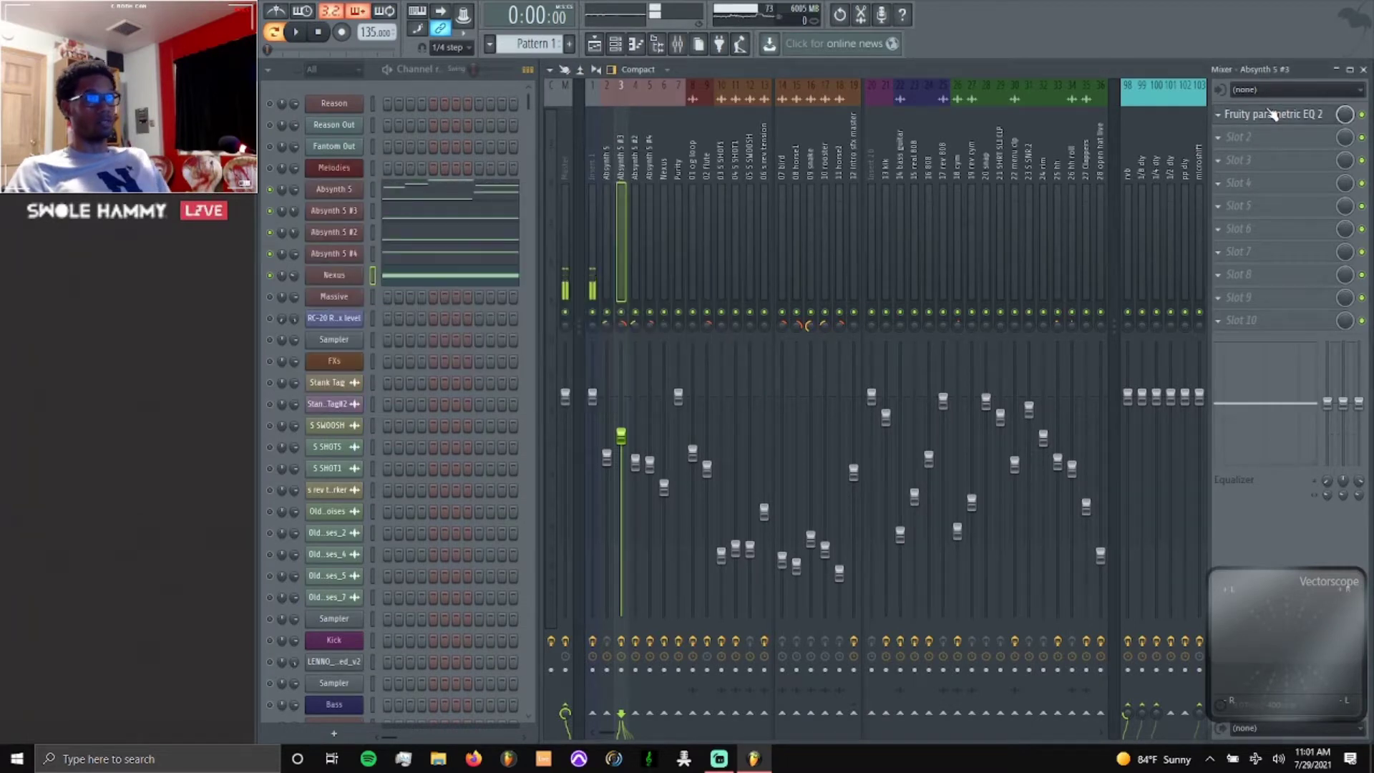
Inspect the Fruity parametric EQ 2 on the Absynth 5 #2 track and the kHs Compressor on Absynth 5 #4.
{"action": "key", "text": "Right"}
{"action": "left_click", "coordinate": [1272, 114]}
{"action": "left_click", "coordinate": [1272, 115]}
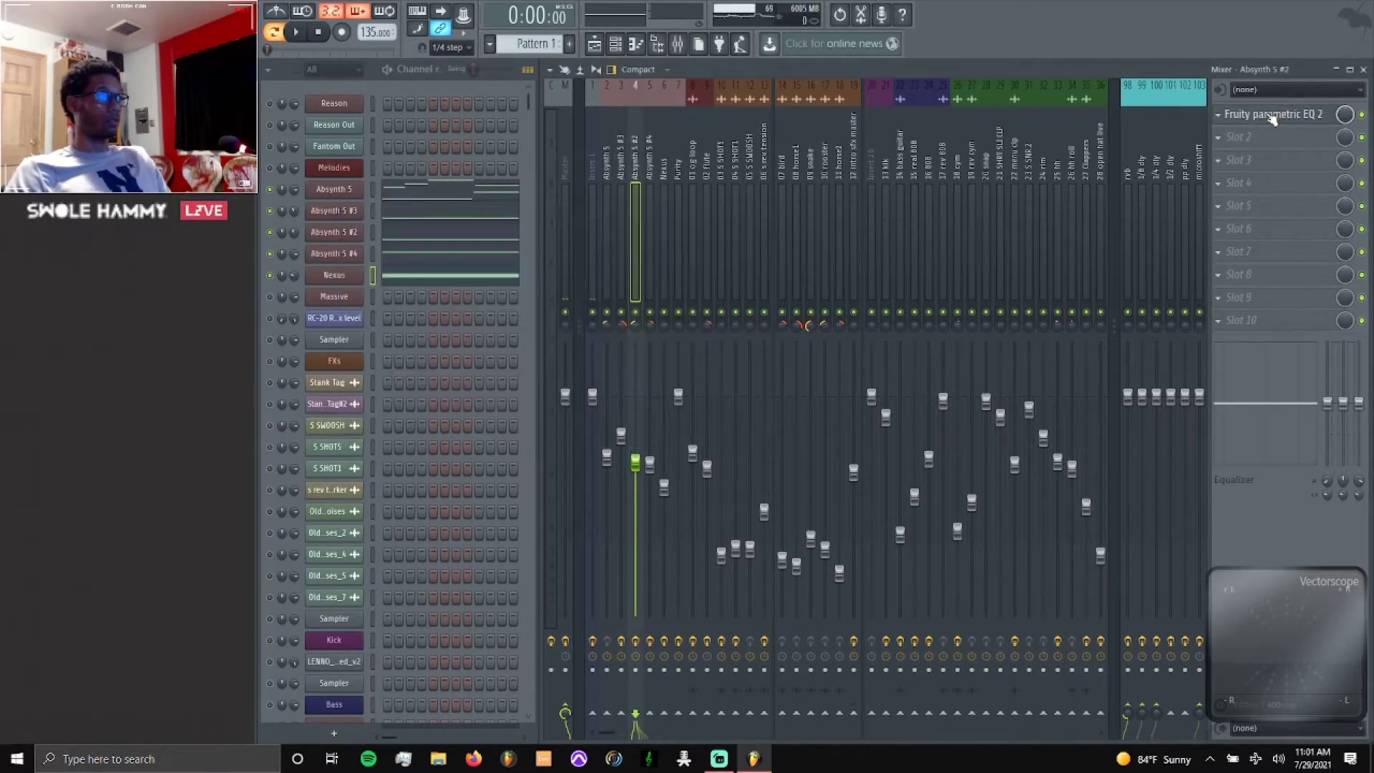
{"action": "key", "text": "Right"}
{"action": "left_click", "coordinate": [1272, 114]}
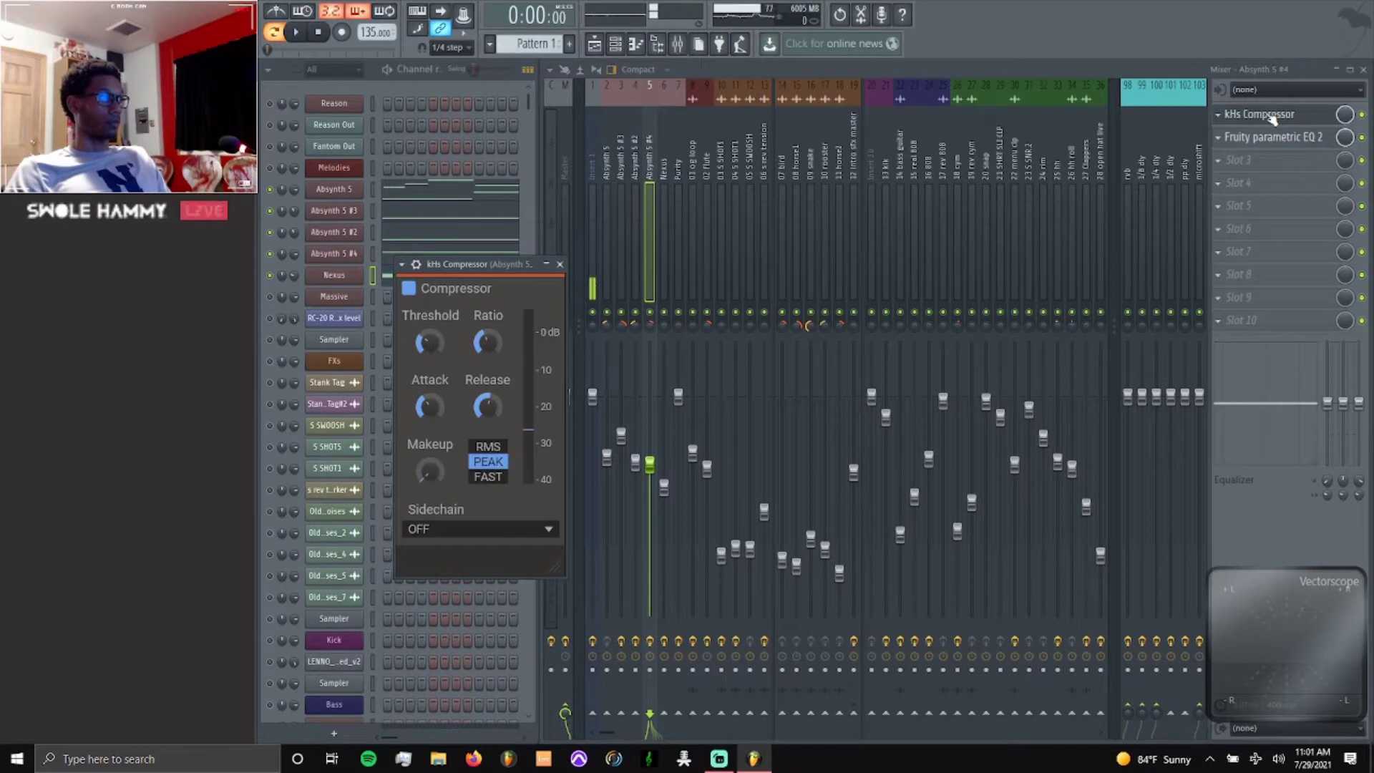
{"action": "left_click", "coordinate": [1272, 120]}
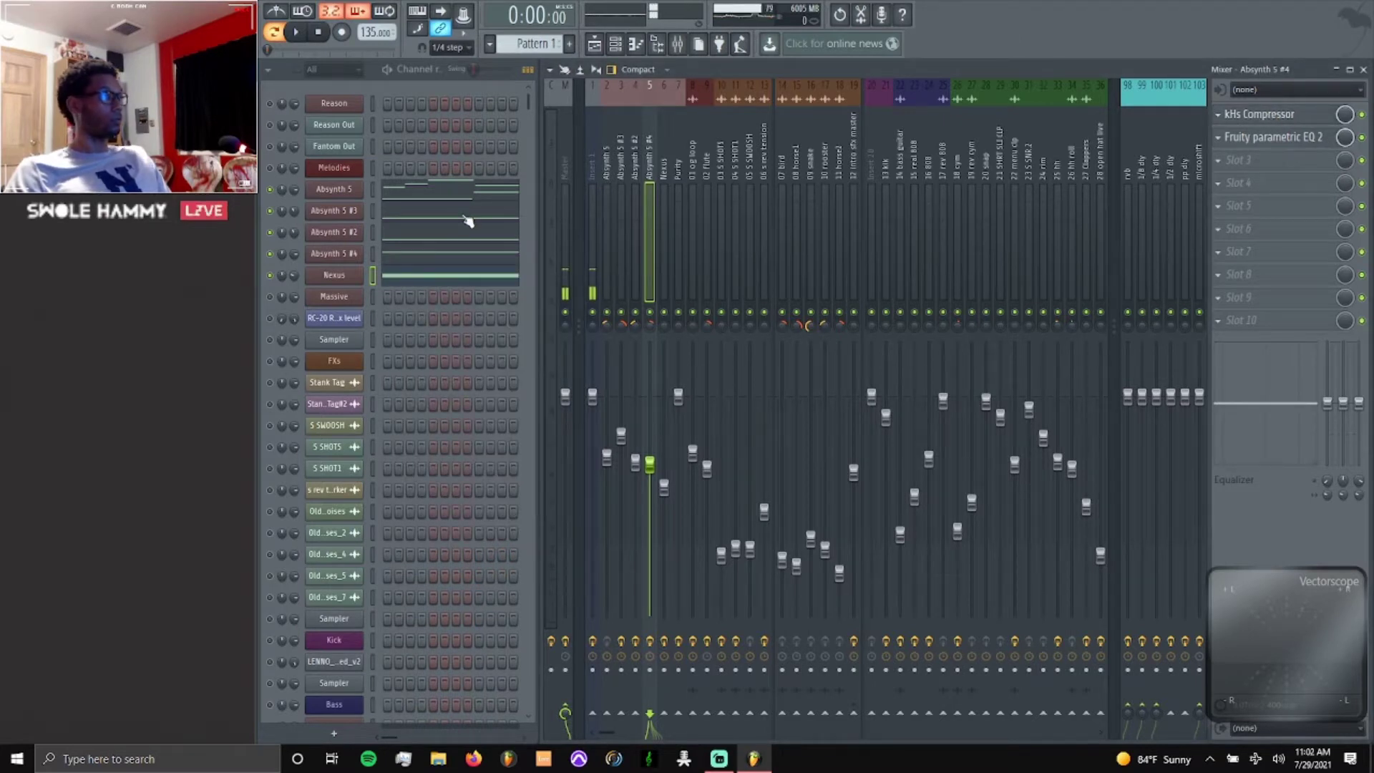
Solo the Absynth 5 #4 mixer track and channel, and compare its sound with the kHs Compressor bypassed and enabled during playback.
{"action": "key", "text": "space"}
{"action": "right_click", "coordinate": [649, 313]}
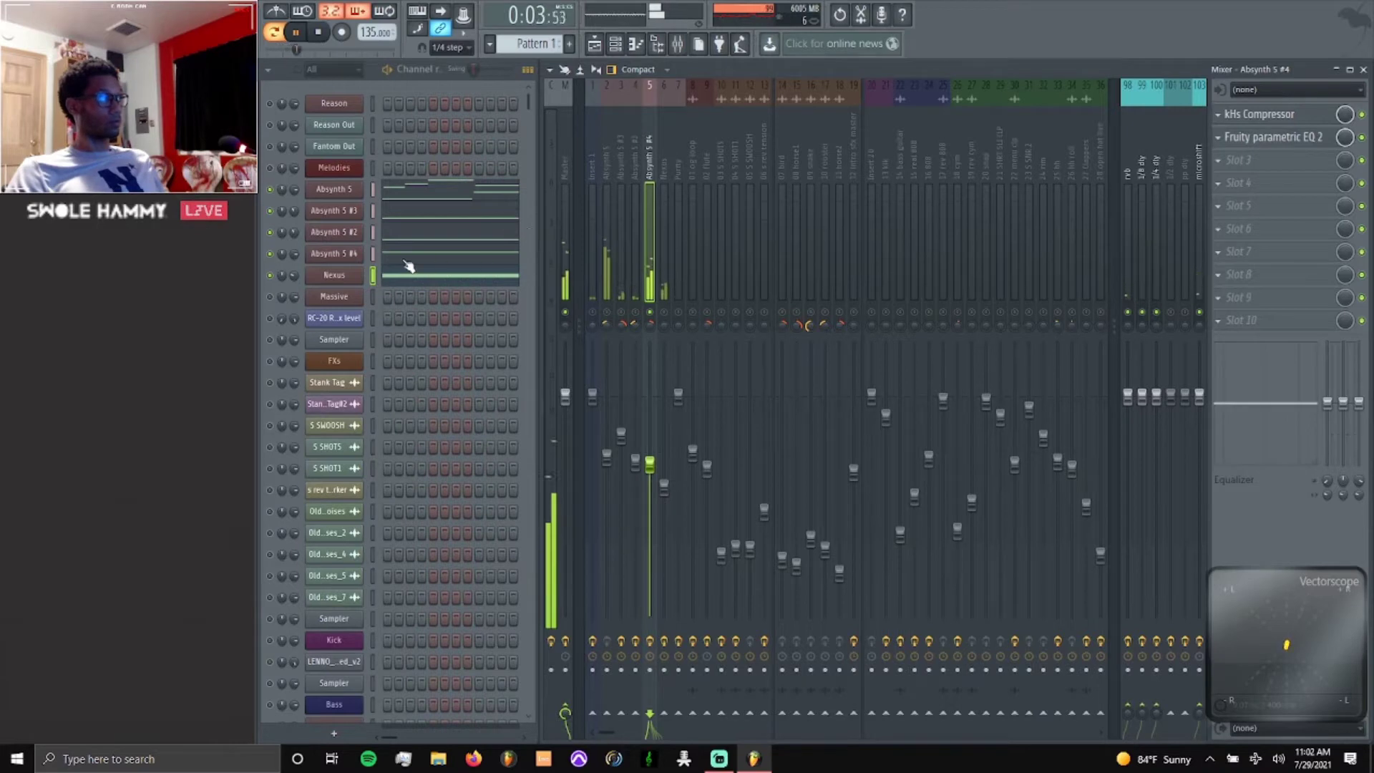
{"action": "right_click", "coordinate": [275, 255]}
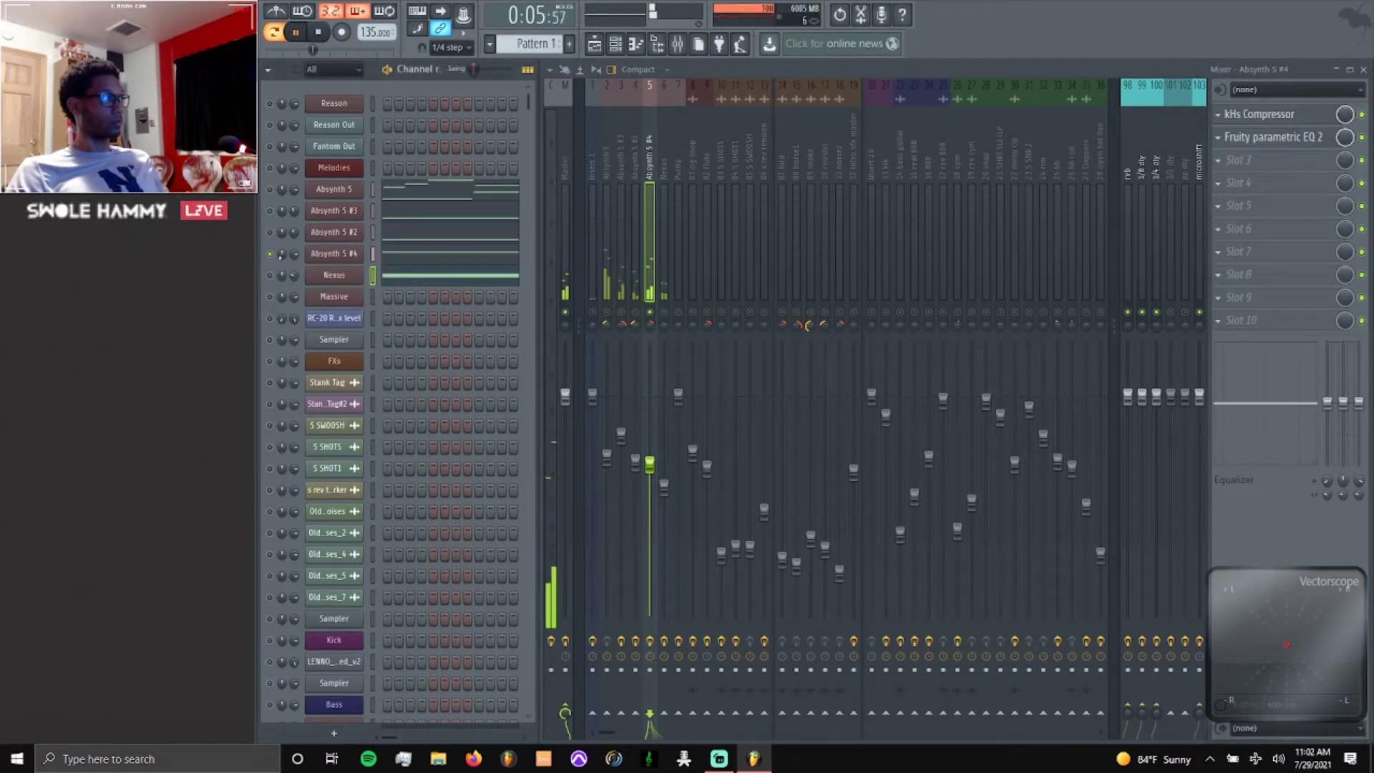
{"action": "left_click", "coordinate": [1274, 116]}
{"action": "left_click", "coordinate": [1362, 114]}
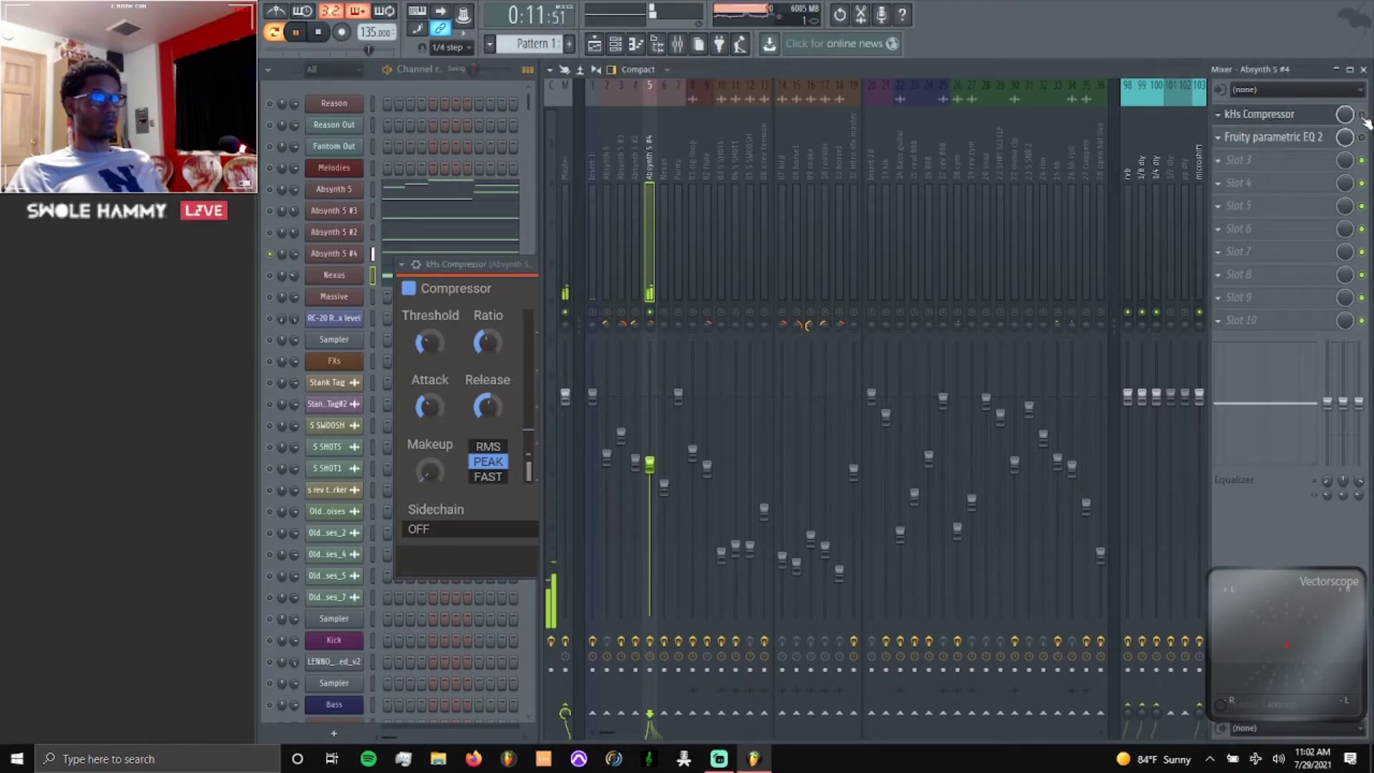
{"action": "left_click", "coordinate": [1362, 115]}
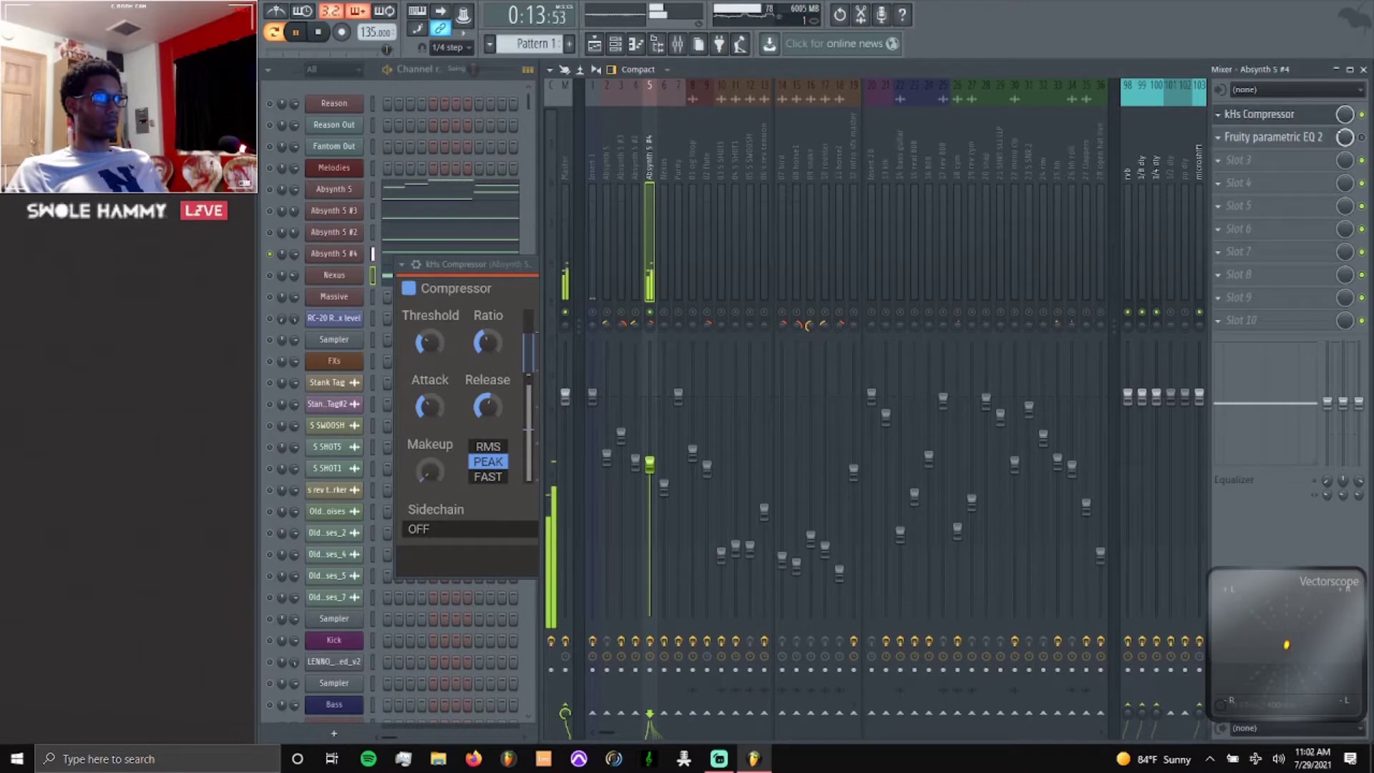
{"action": "key", "text": "space"}
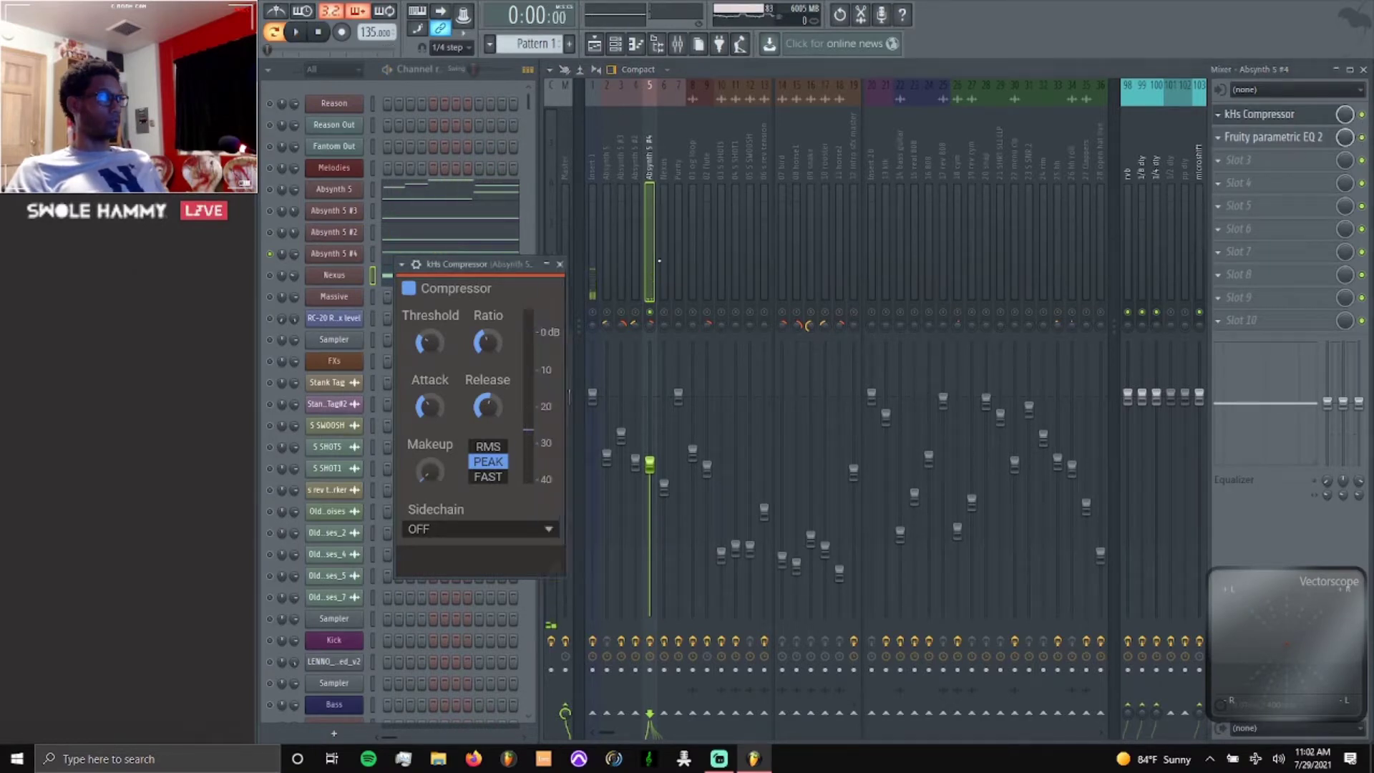
Inspect the Fruity parametric EQ 2 on the Nexus mixer track and the preset loaded in the Nexus synth.
{"action": "left_click", "coordinate": [559, 264]}
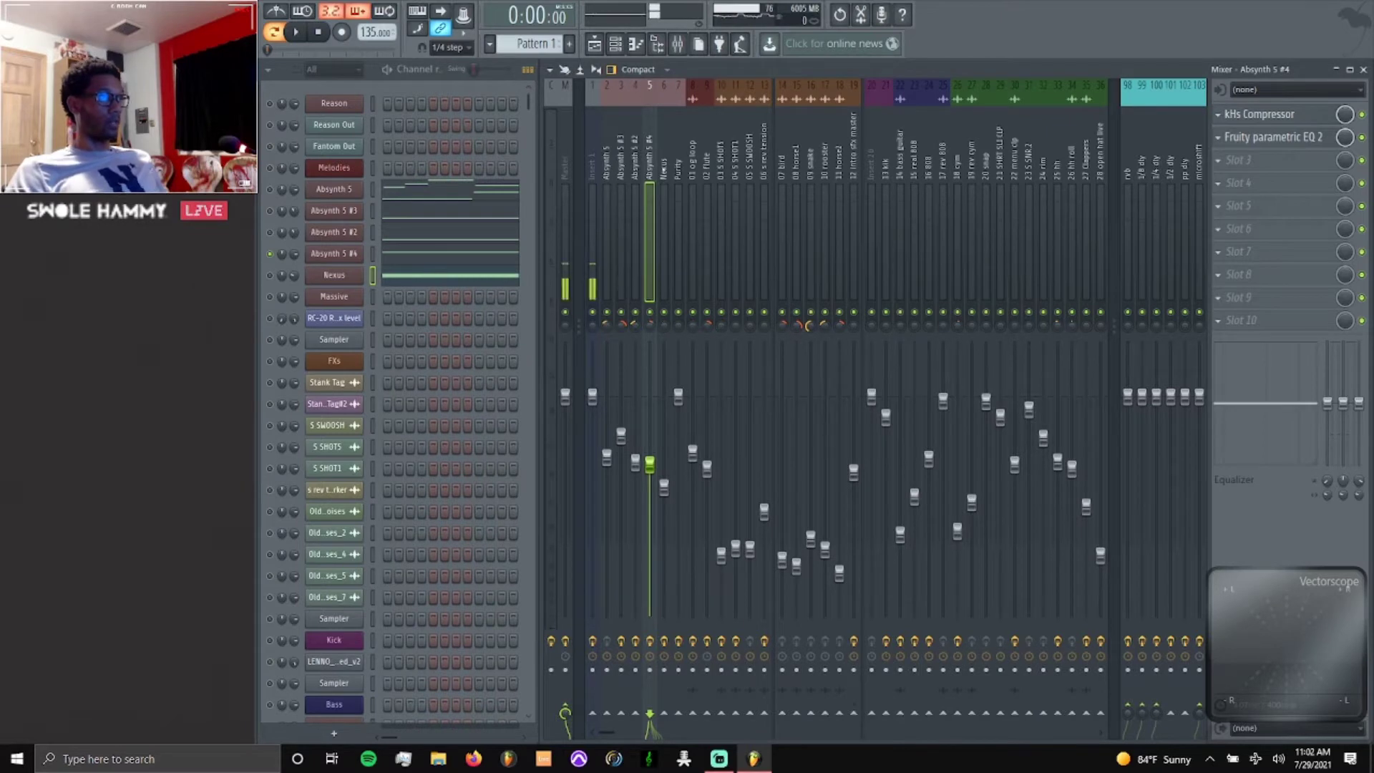
{"action": "left_click", "coordinate": [664, 236]}
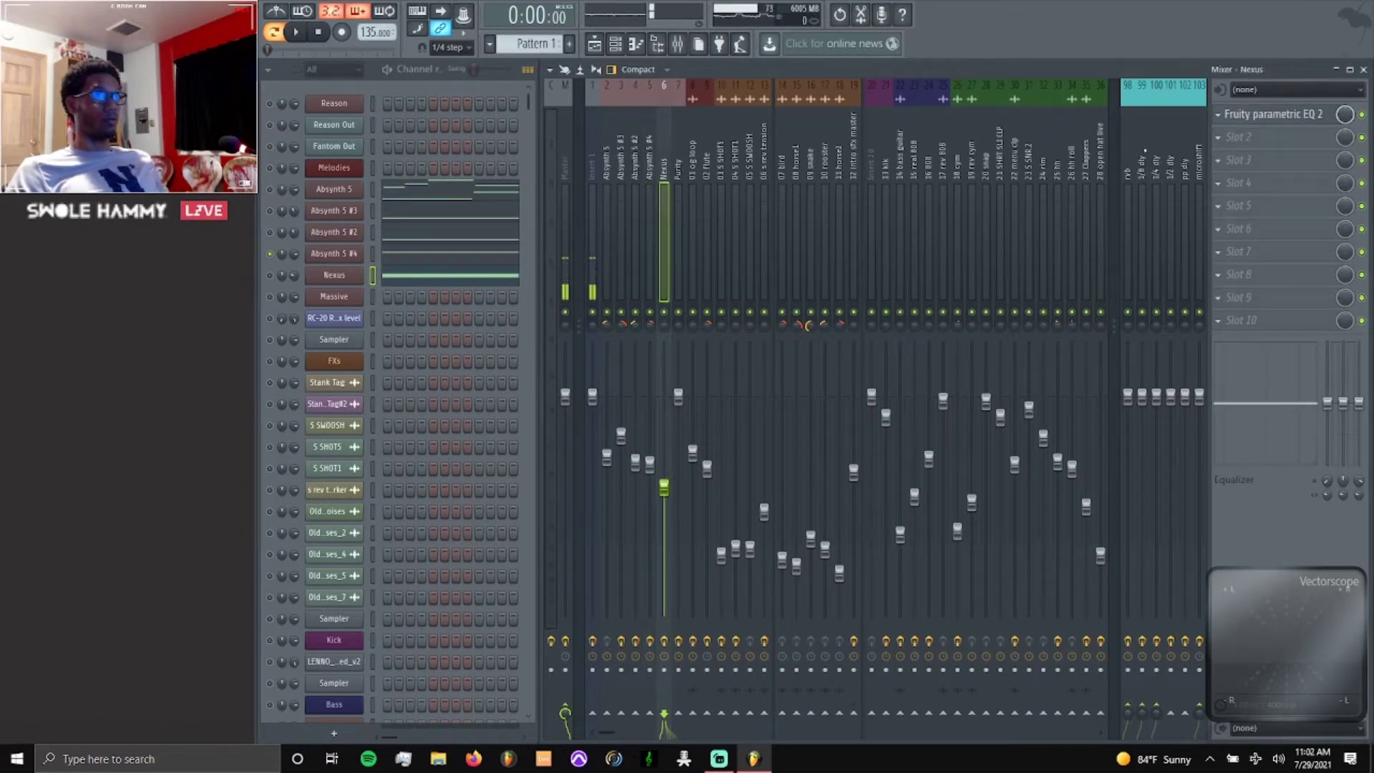
{"action": "left_click", "coordinate": [1309, 116]}
{"action": "left_click", "coordinate": [1310, 116]}
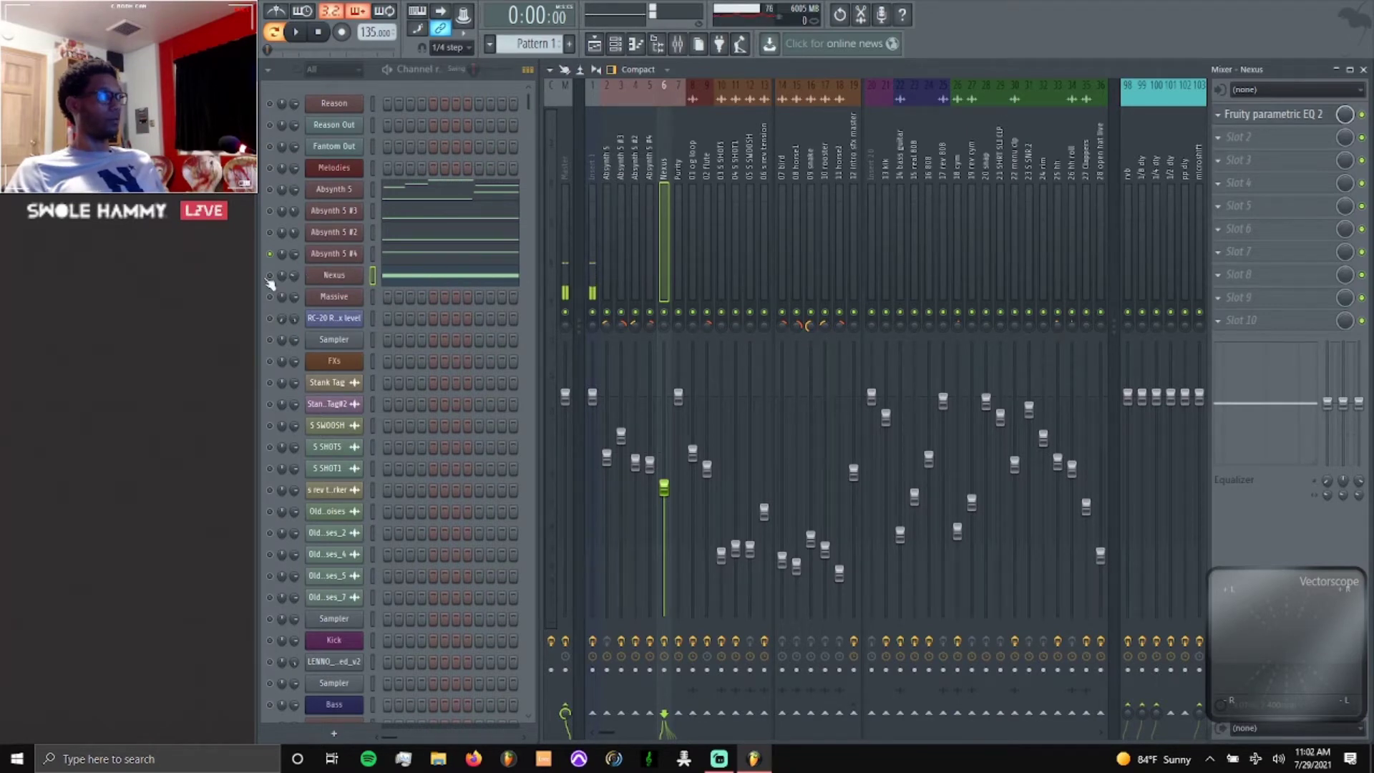
{"action": "left_click", "coordinate": [334, 276]}
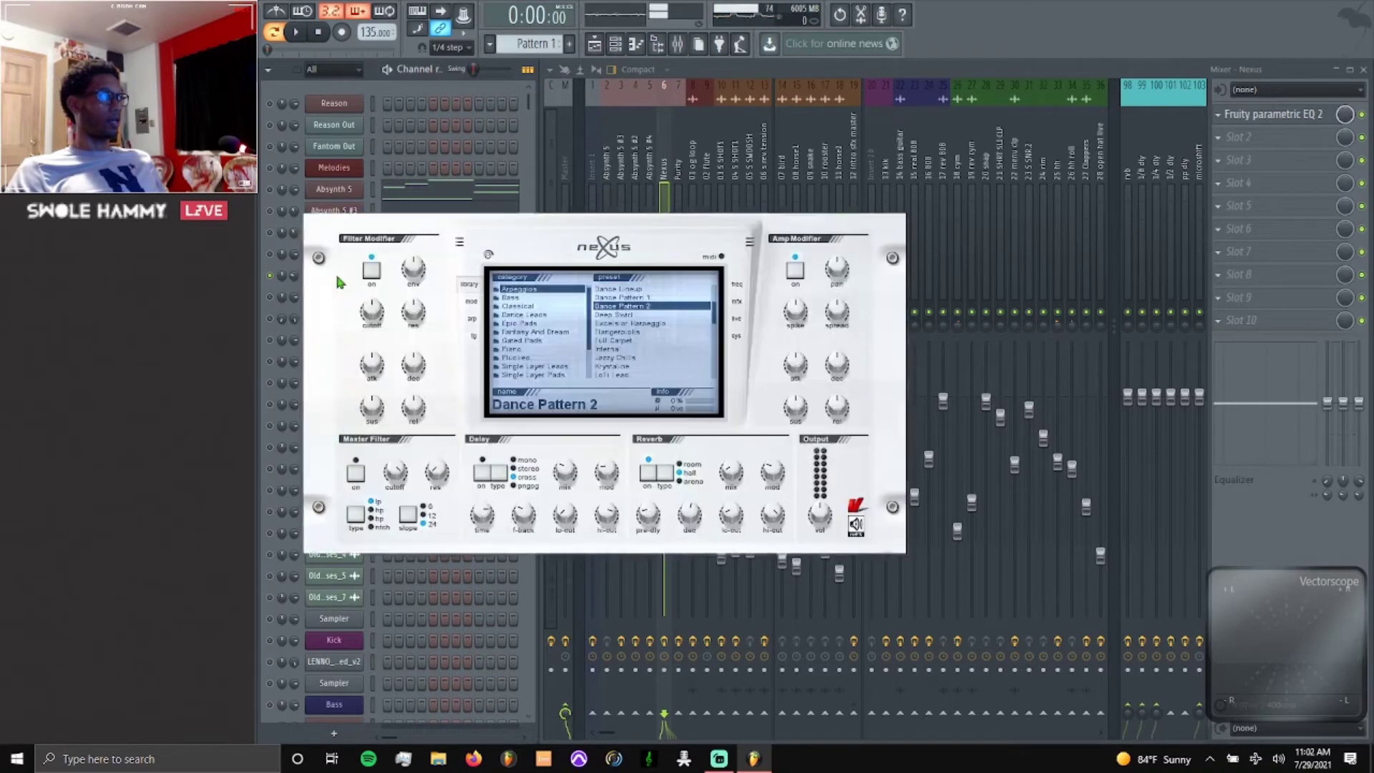
{"action": "left_click", "coordinate": [900, 171]}
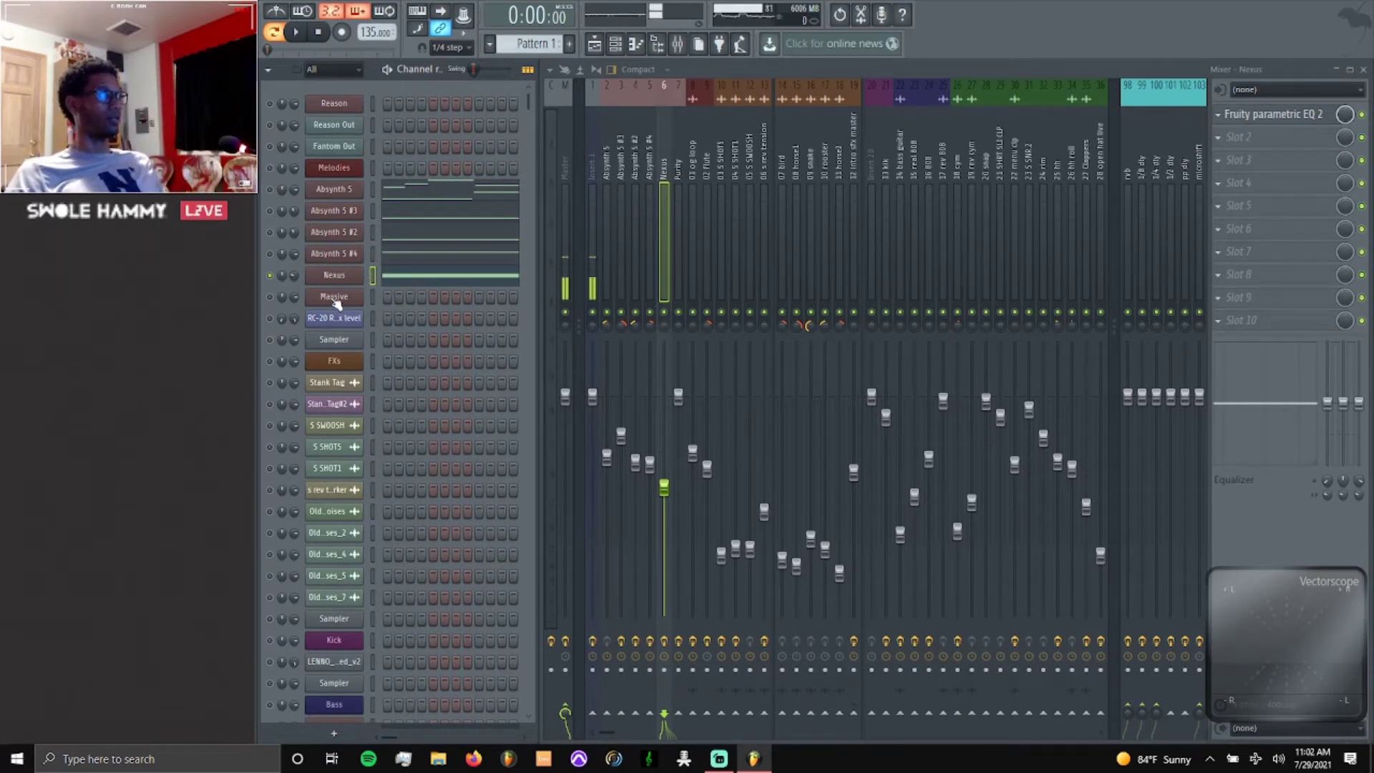
Audition the soloed Nexus channel while checking its Fruity parametric EQ 2 and the synth's filter modifier settings.
{"action": "left_click", "coordinate": [1285, 123]}
{"action": "left_click", "coordinate": [1285, 123]}
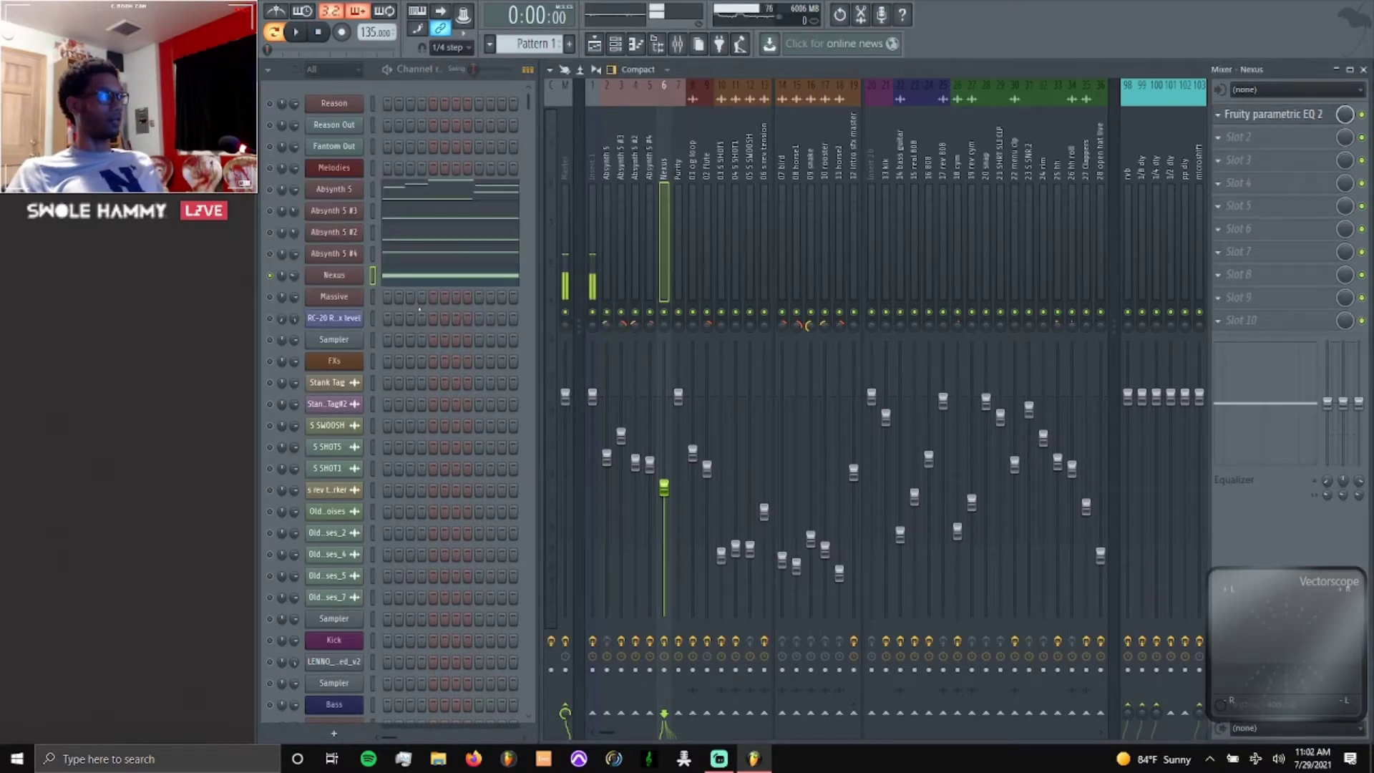
{"action": "key", "text": "space"}
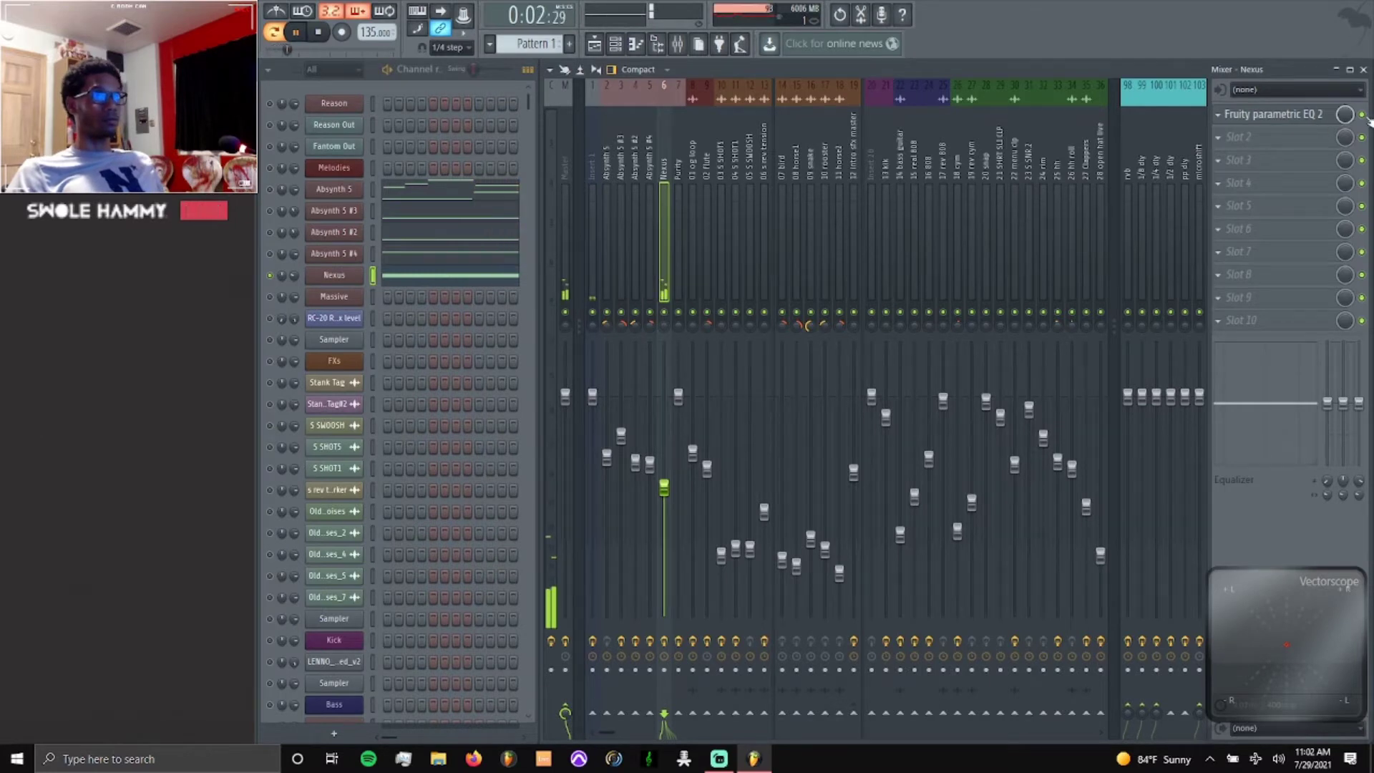
{"action": "key", "text": "space"}
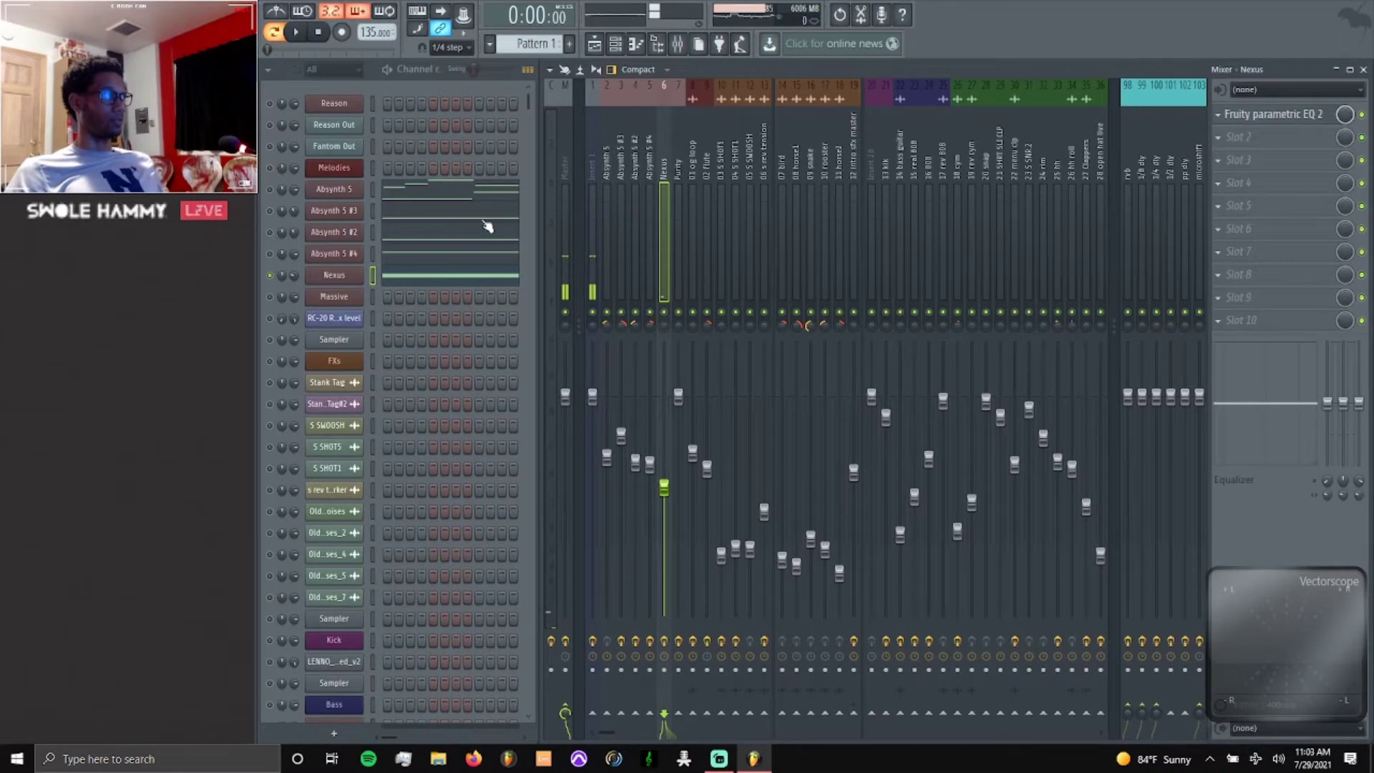
{"action": "left_click", "coordinate": [334, 274]}
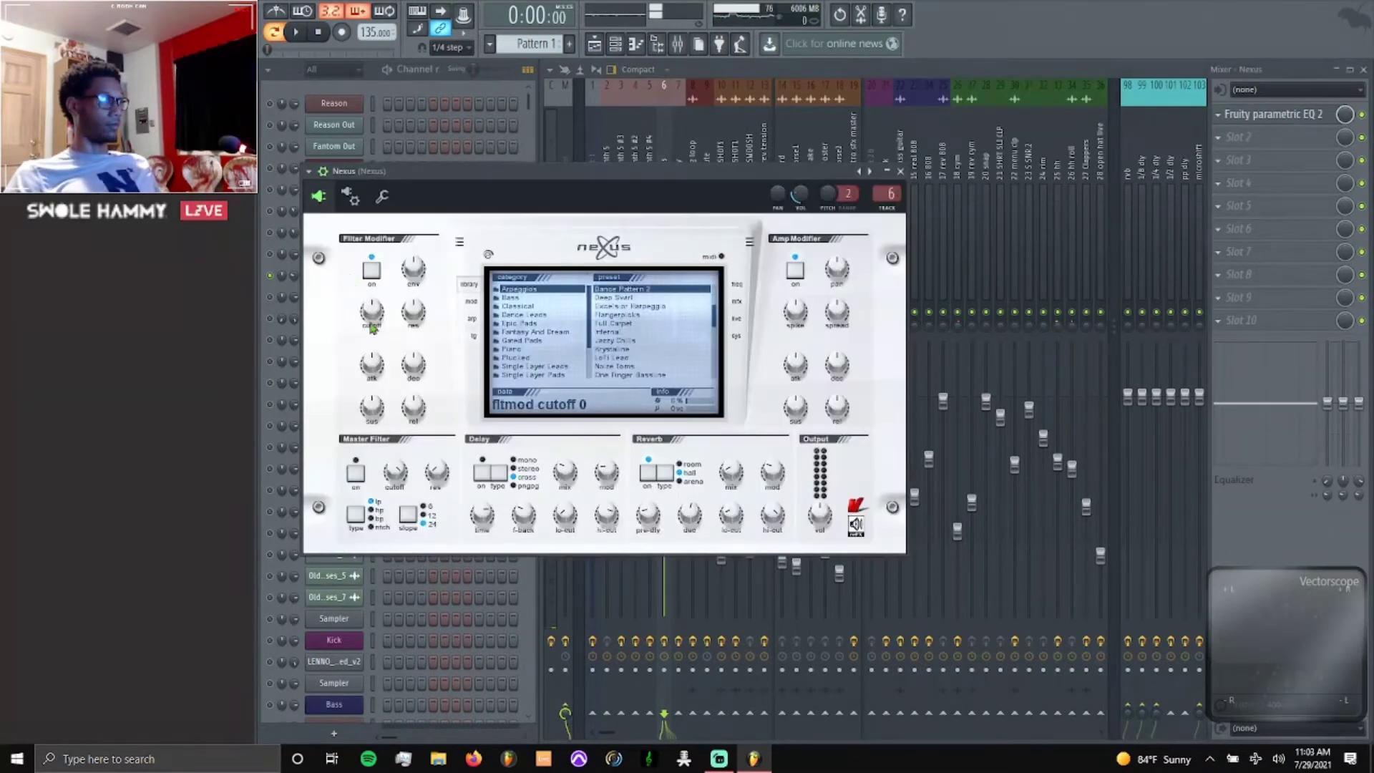
{"action": "left_click", "coordinate": [900, 171]}
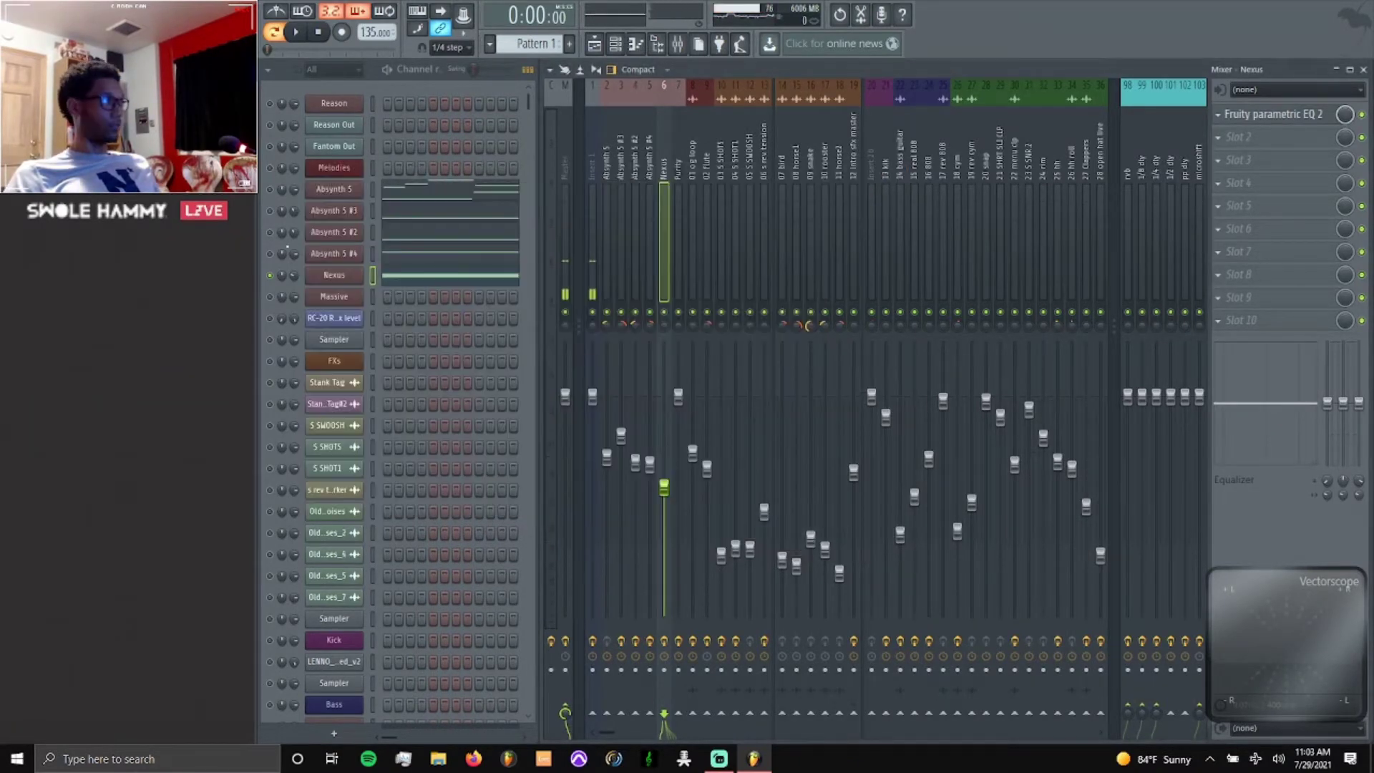
Examine the patch layout and the Multitap effect settings of the Ethnic Lead preset in Absynth 5 #4.
{"action": "left_click", "coordinate": [326, 254]}
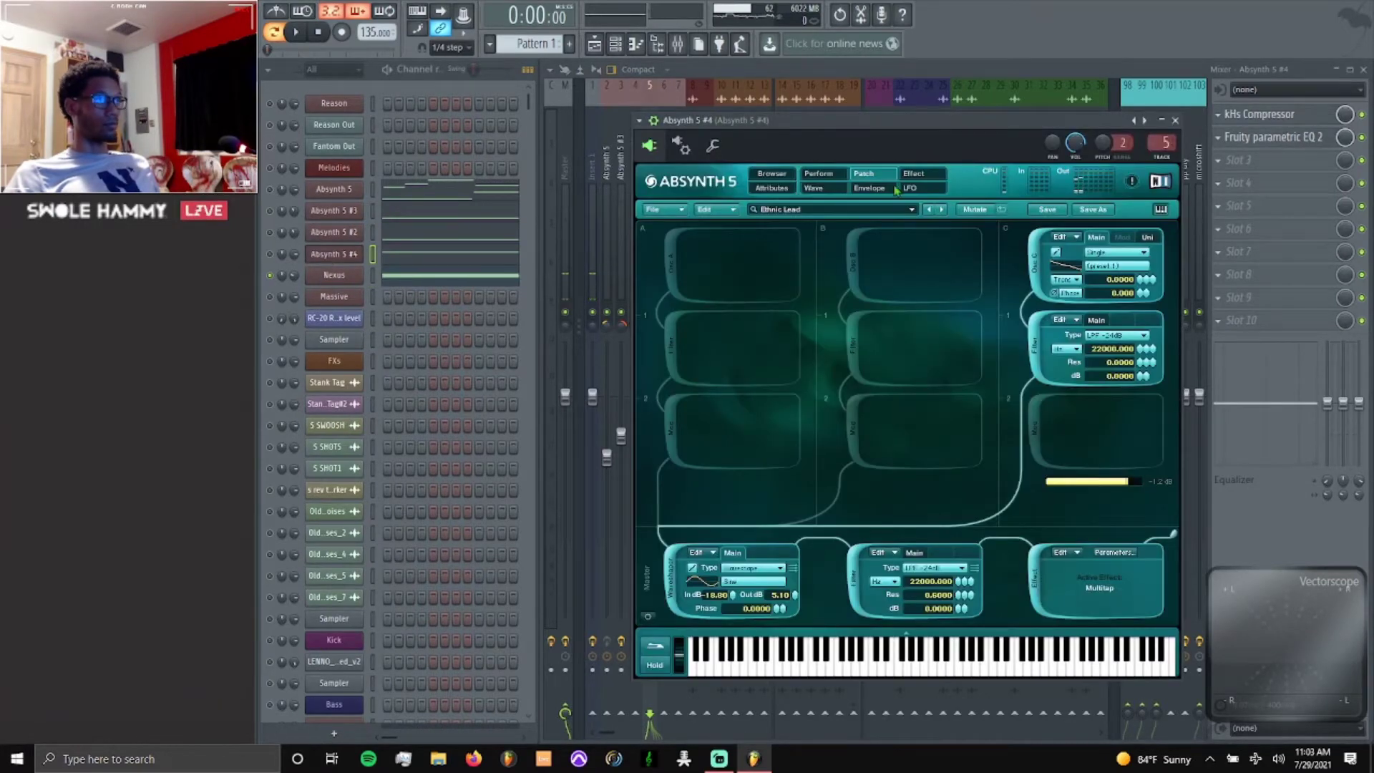
{"action": "left_click", "coordinate": [914, 173]}
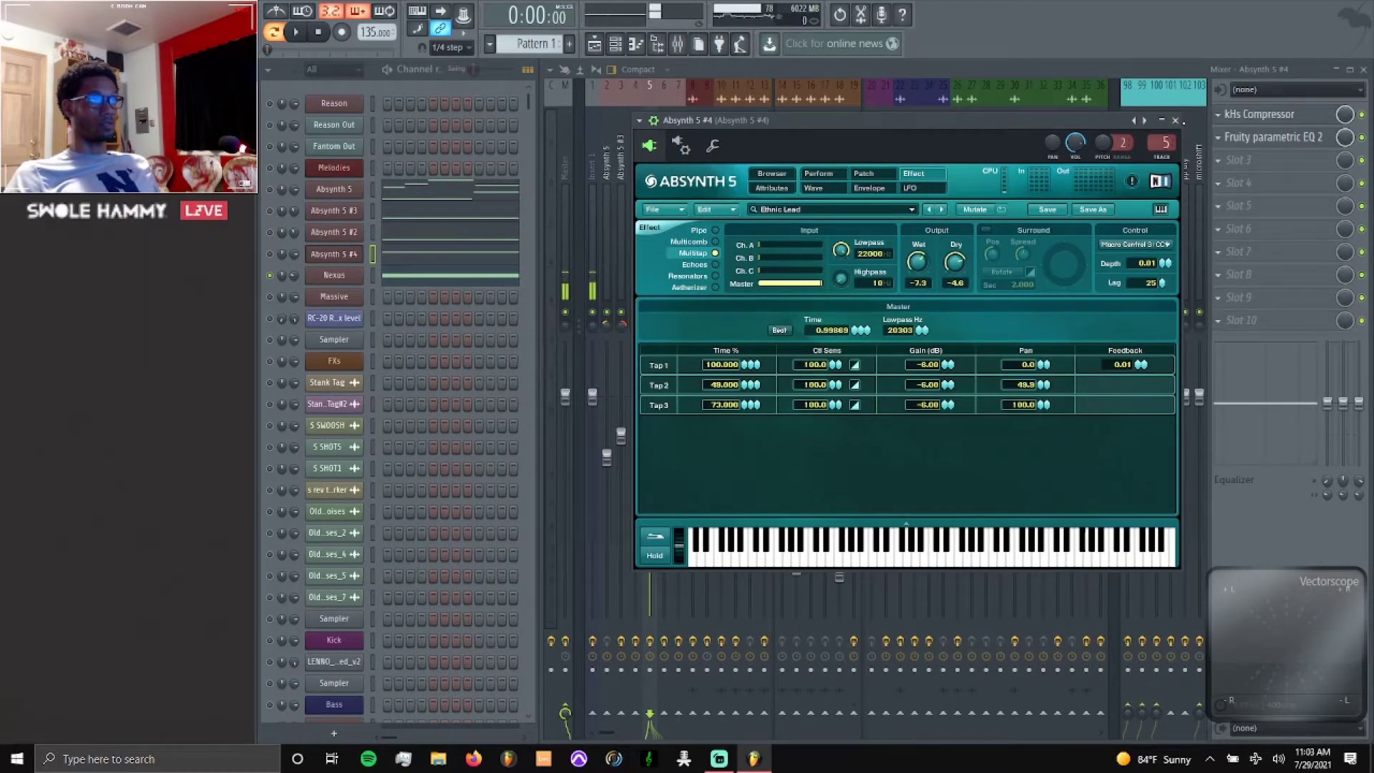
{"action": "left_click", "coordinate": [1175, 120]}
Re-enable all the muted Absynth 5 channels alongside Nexus.
{"action": "left_click", "coordinate": [270, 232]}
{"action": "left_click", "coordinate": [271, 211]}
{"action": "left_click", "coordinate": [270, 189]}
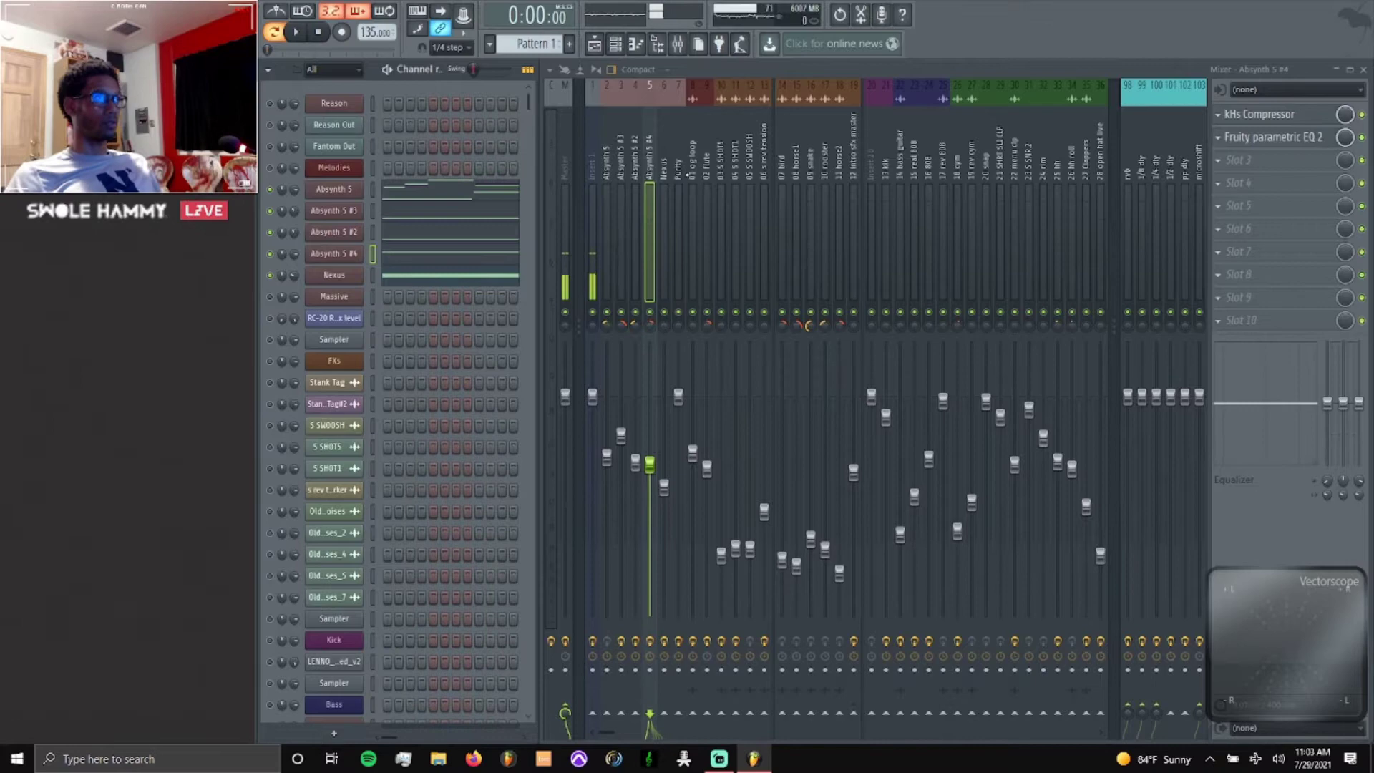
Check the 01 og loop mixer track's effects and examine how the og loop slices are arranged on the playlist's flip tracks.
{"action": "left_click", "coordinate": [691, 154]}
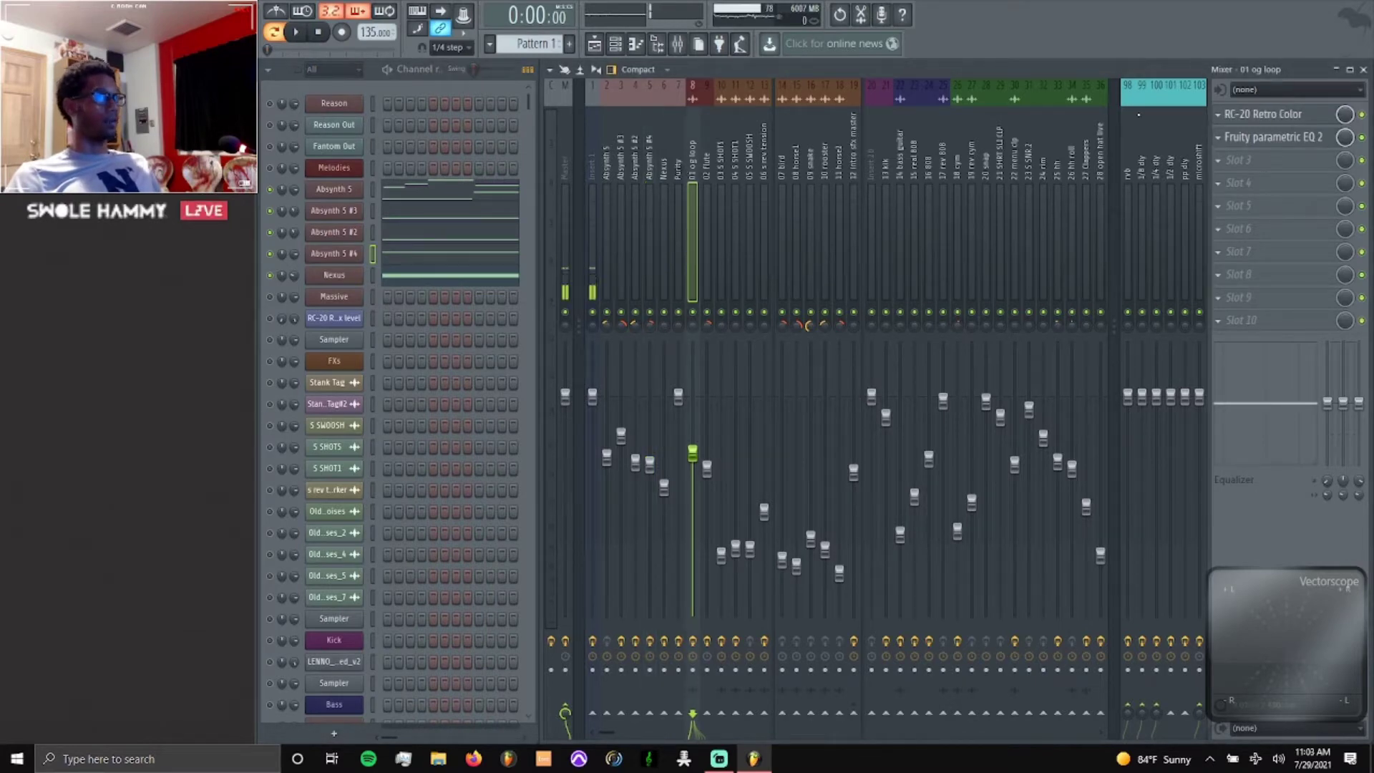
{"action": "key", "text": "F7"}
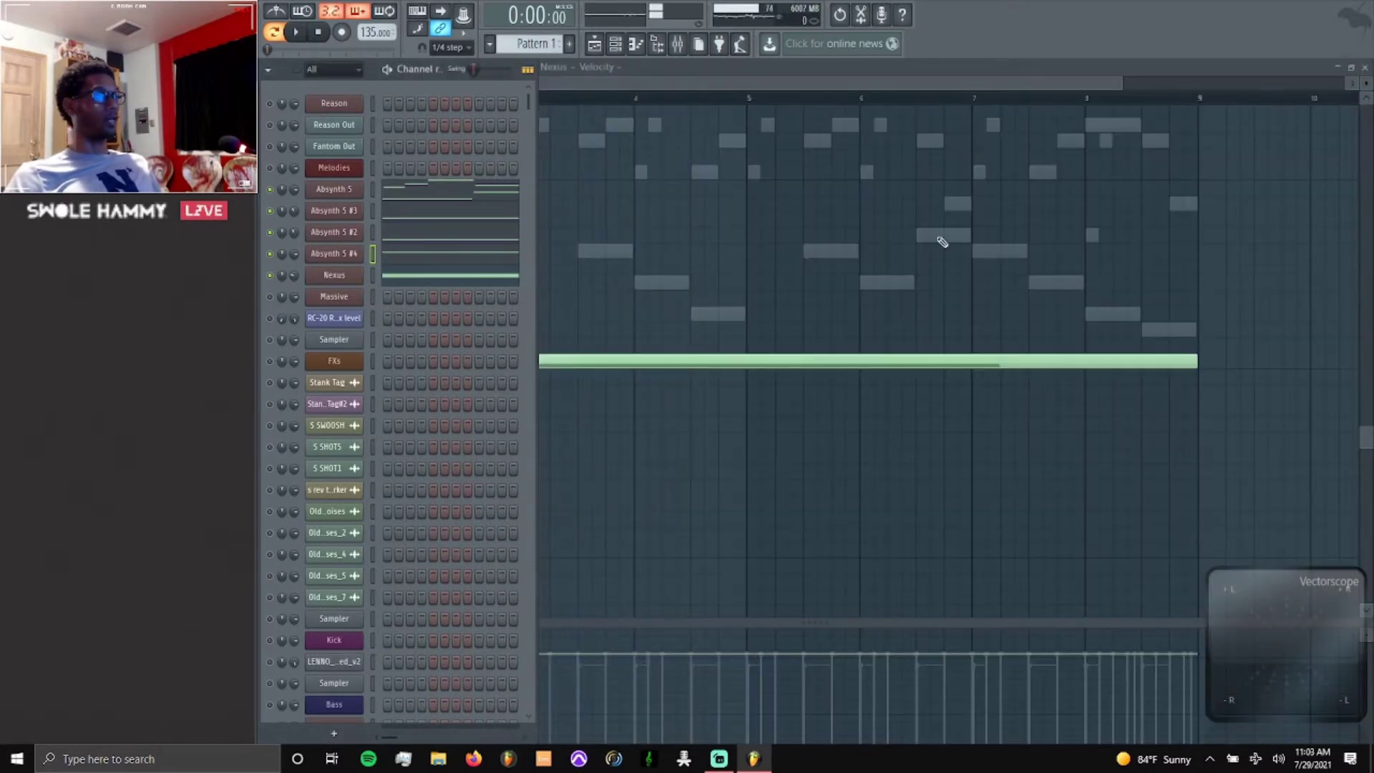
{"action": "left_click", "coordinate": [1364, 67]}
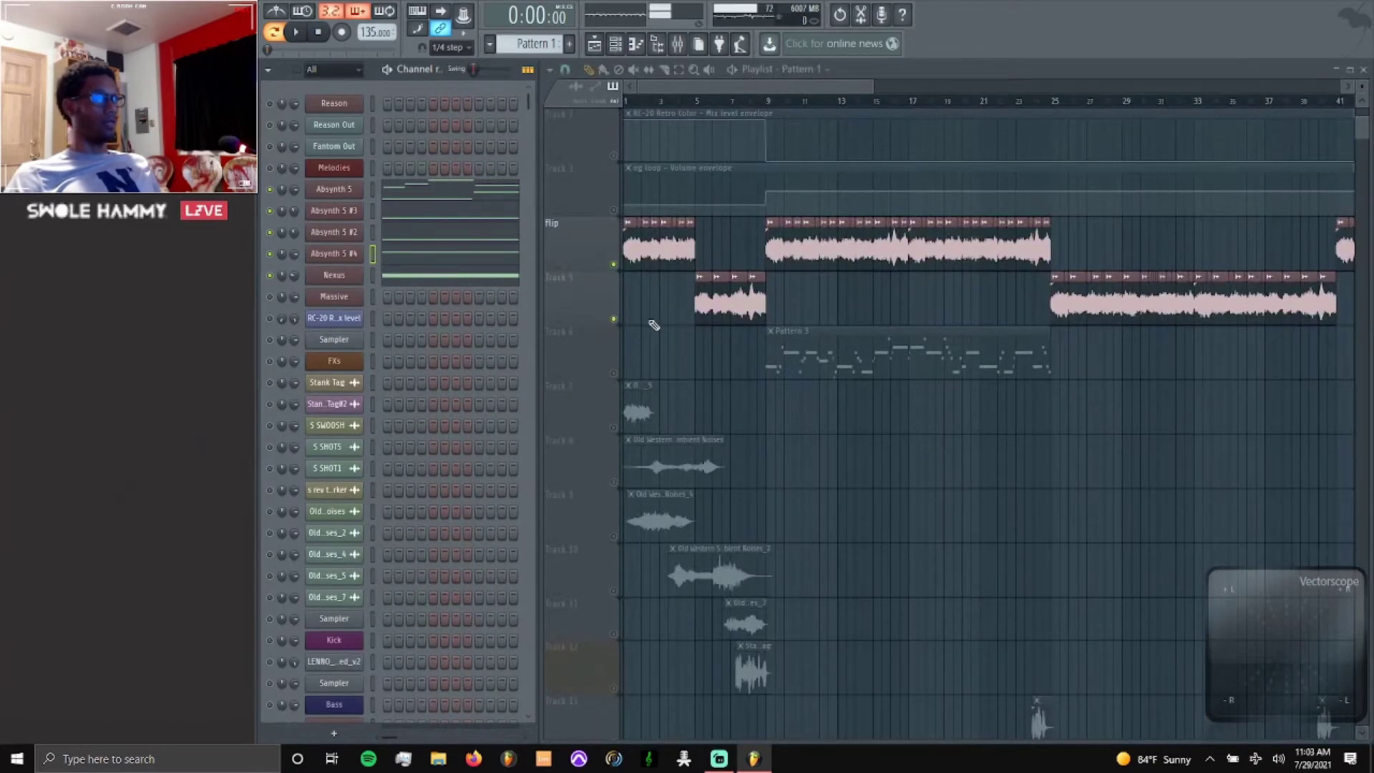
{"action": "scroll", "coordinate": [648, 322], "scroll_direction": "up", "scroll_amount": 2}
{"action": "scroll", "coordinate": [655, 290], "scroll_direction": "down", "scroll_amount": 2}
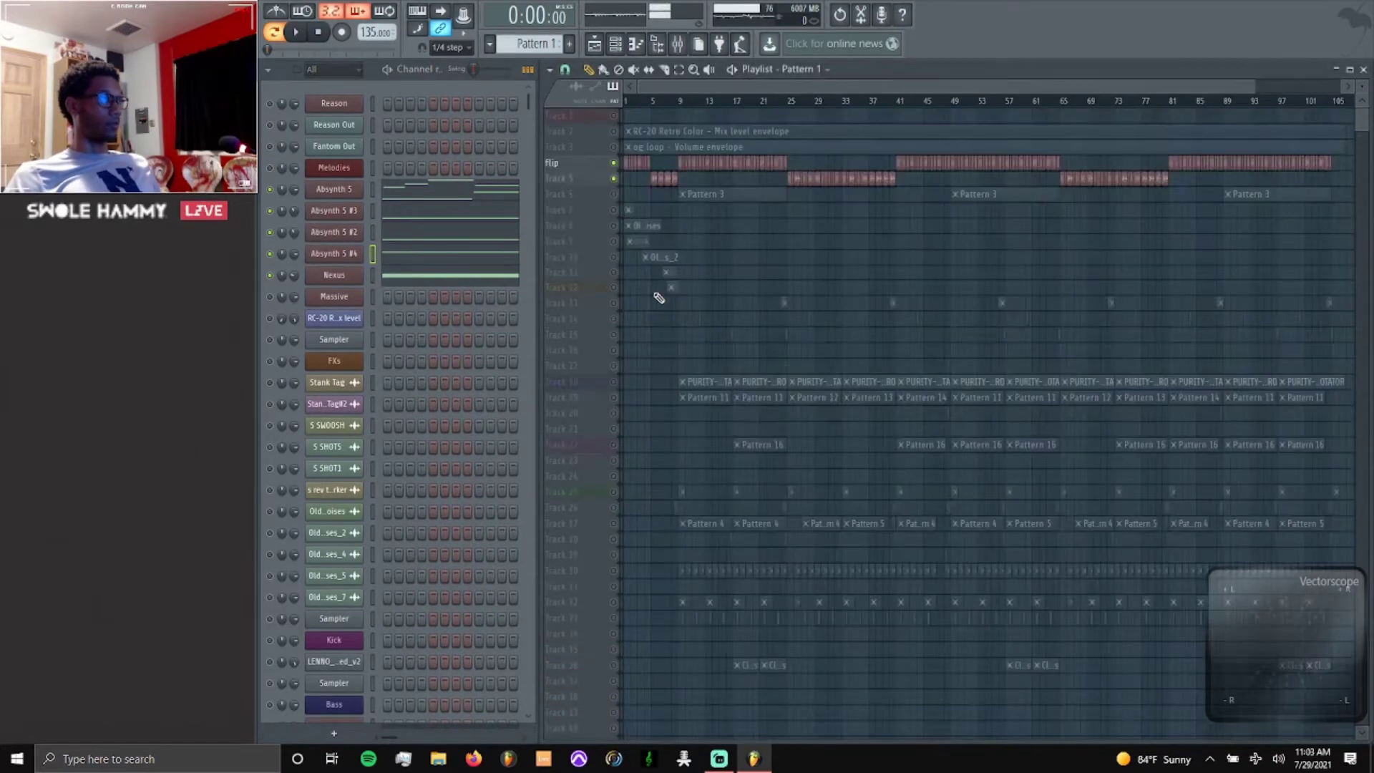
{"action": "scroll", "coordinate": [651, 279], "scroll_direction": "up", "scroll_amount": 3}
{"action": "scroll", "coordinate": [621, 271], "scroll_direction": "left", "scroll_amount": 1}
{"action": "scroll", "coordinate": [353, 465], "scroll_direction": "down", "scroll_amount": 3}
Open the original og loop sample channel near the end of the channel list and audition its waveform.
{"action": "scroll", "coordinate": [353, 466], "scroll_direction": "down", "scroll_amount": 8}
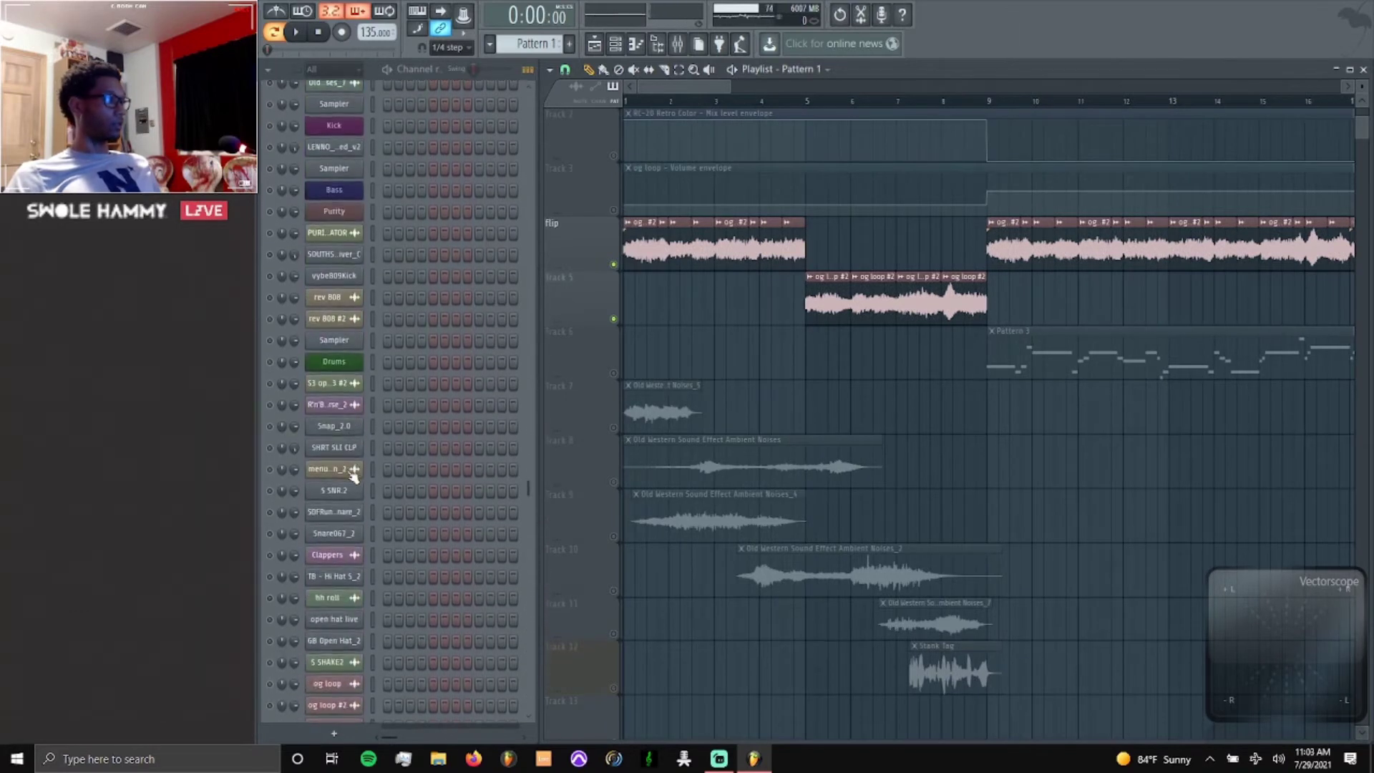
{"action": "left_click", "coordinate": [330, 403]}
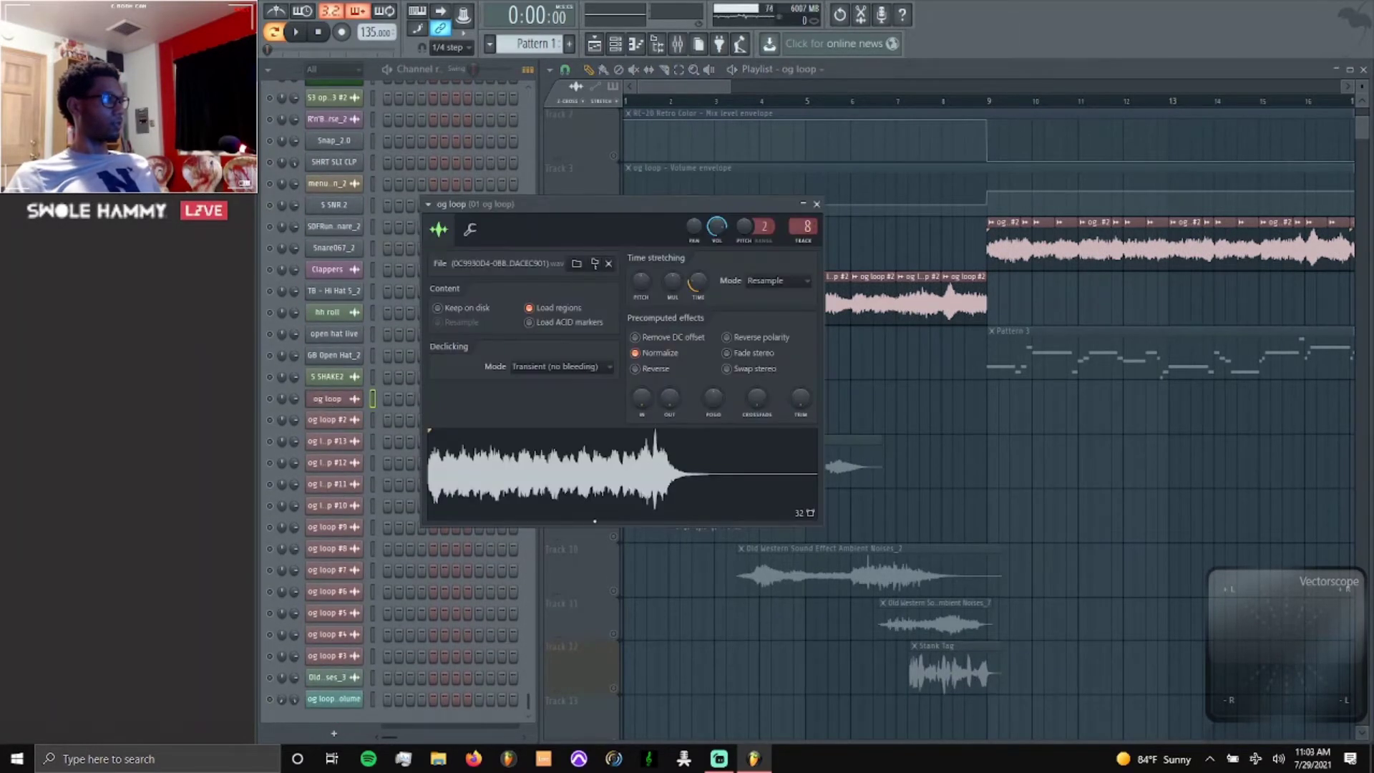
{"action": "left_click", "coordinate": [603, 492]}
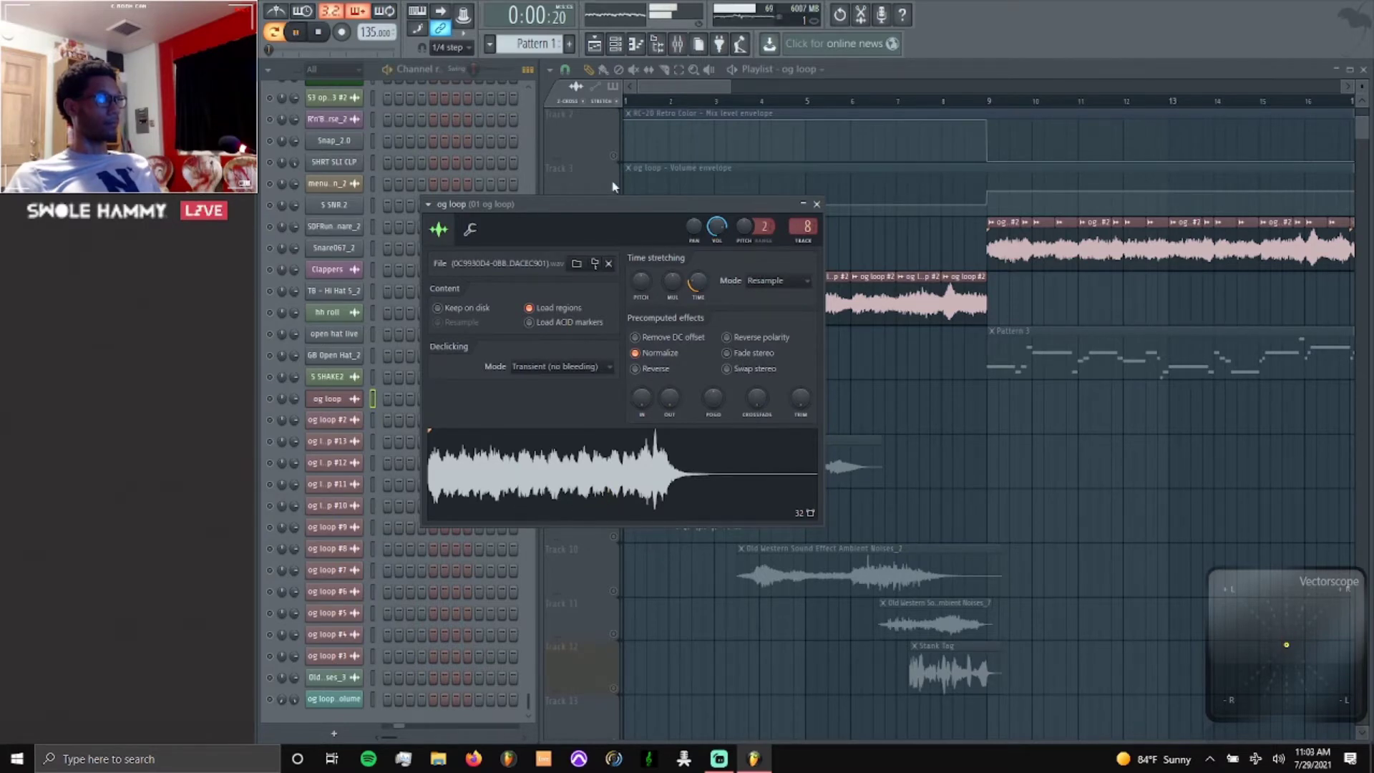
Bypass RC-20 Retro Color and Fruity parametric EQ 2 on the 01 og loop mixer track and audition the dry og loop sample.
{"action": "left_click", "coordinate": [679, 45]}
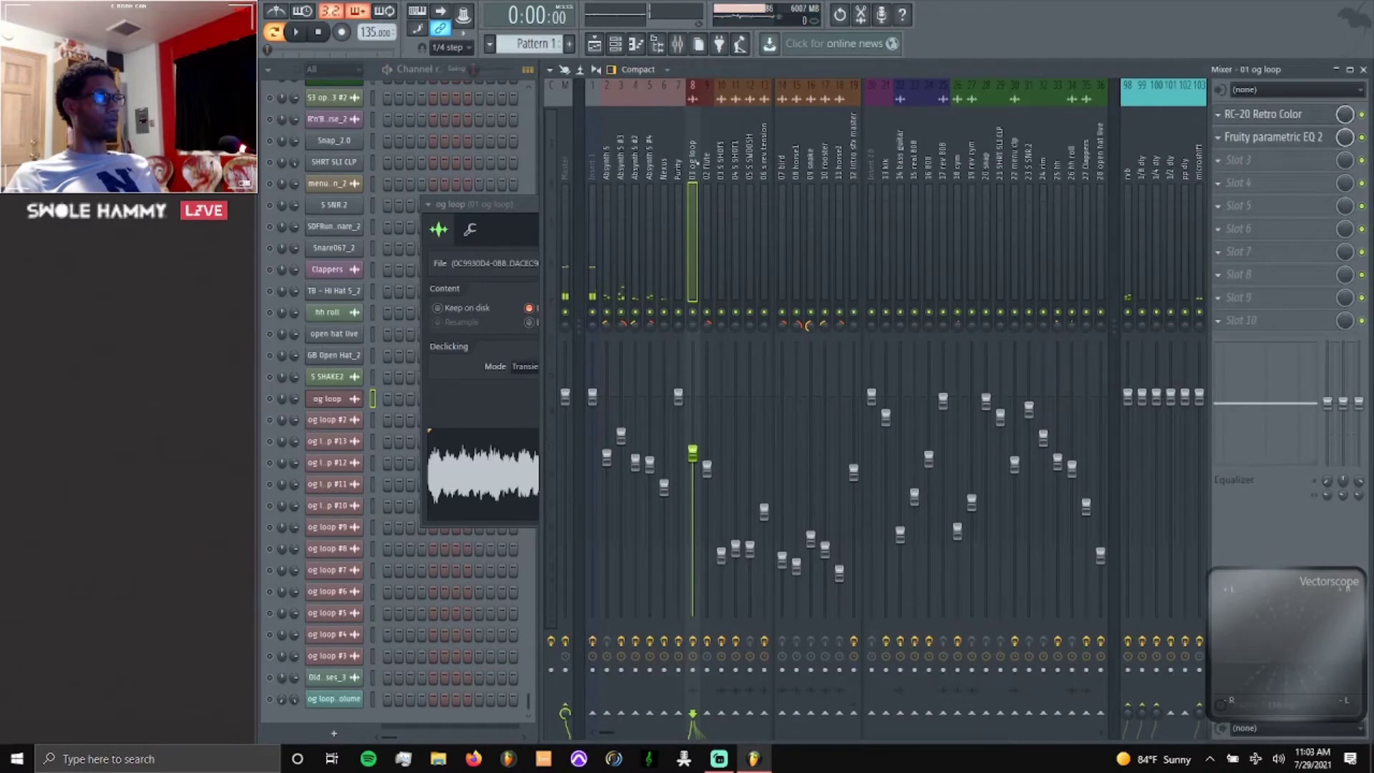
{"action": "left_click", "coordinate": [1362, 137]}
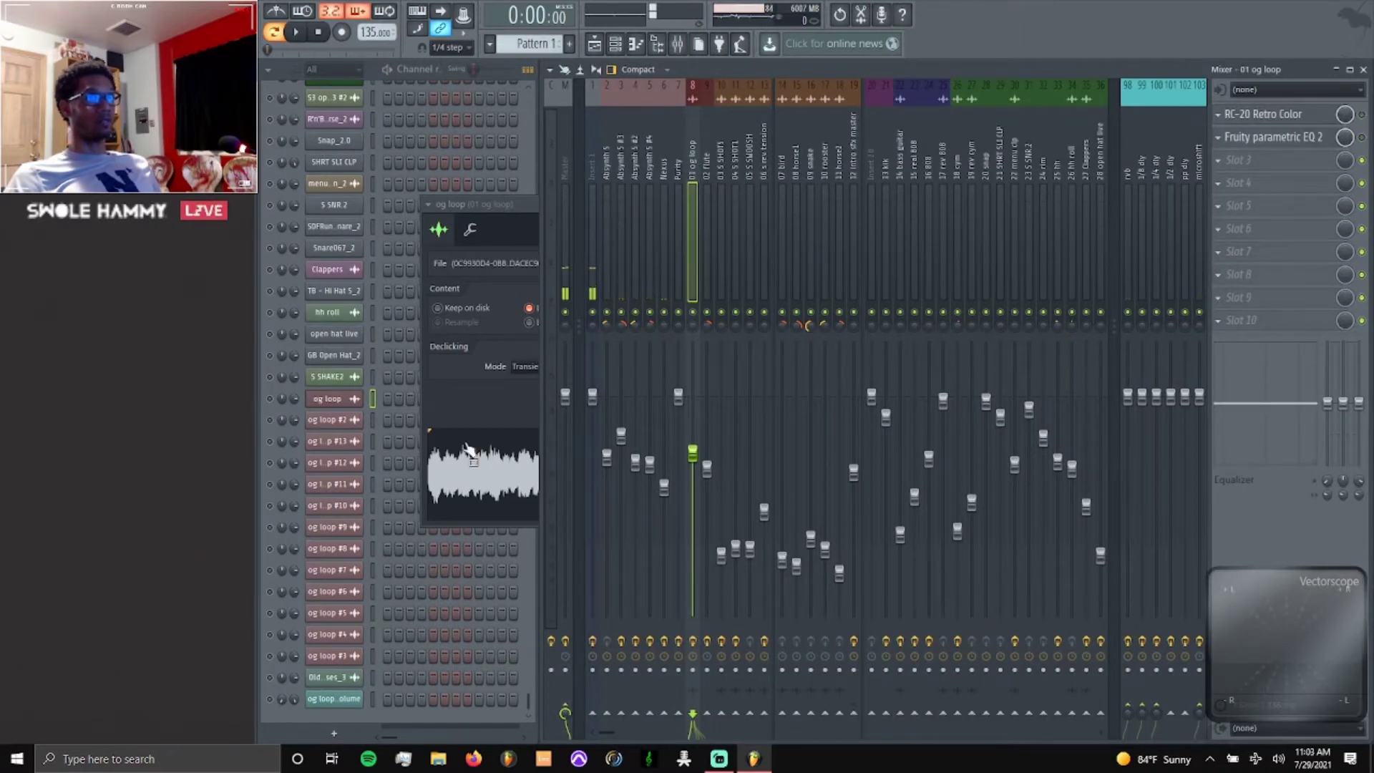
{"action": "left_click", "coordinate": [523, 270]}
{"action": "left_click_drag", "start_coordinate": [538, 207], "coordinate": [528, 214]}
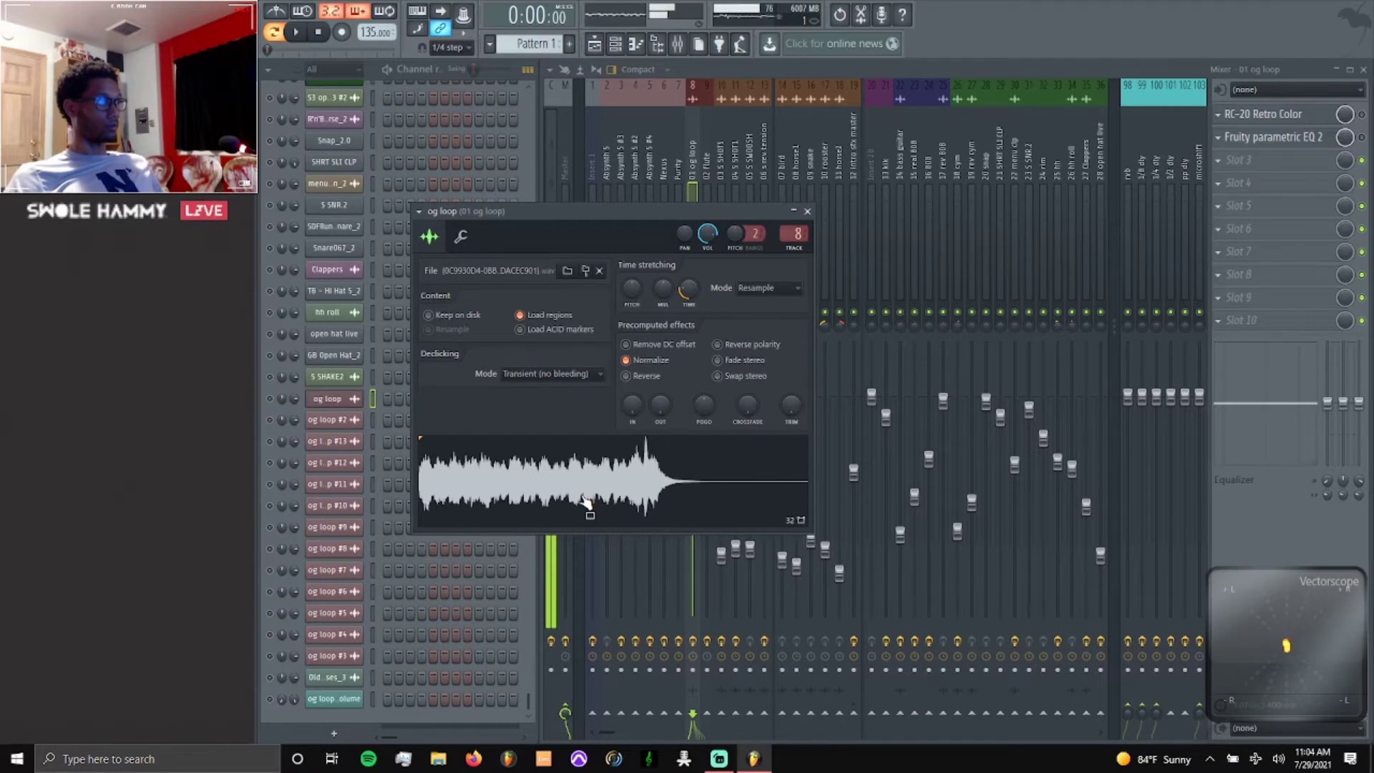
Audition the pitched copies og loop #2, #13, #12 and #11 one after another and compare their time stretching.
{"action": "left_click", "coordinate": [340, 427]}
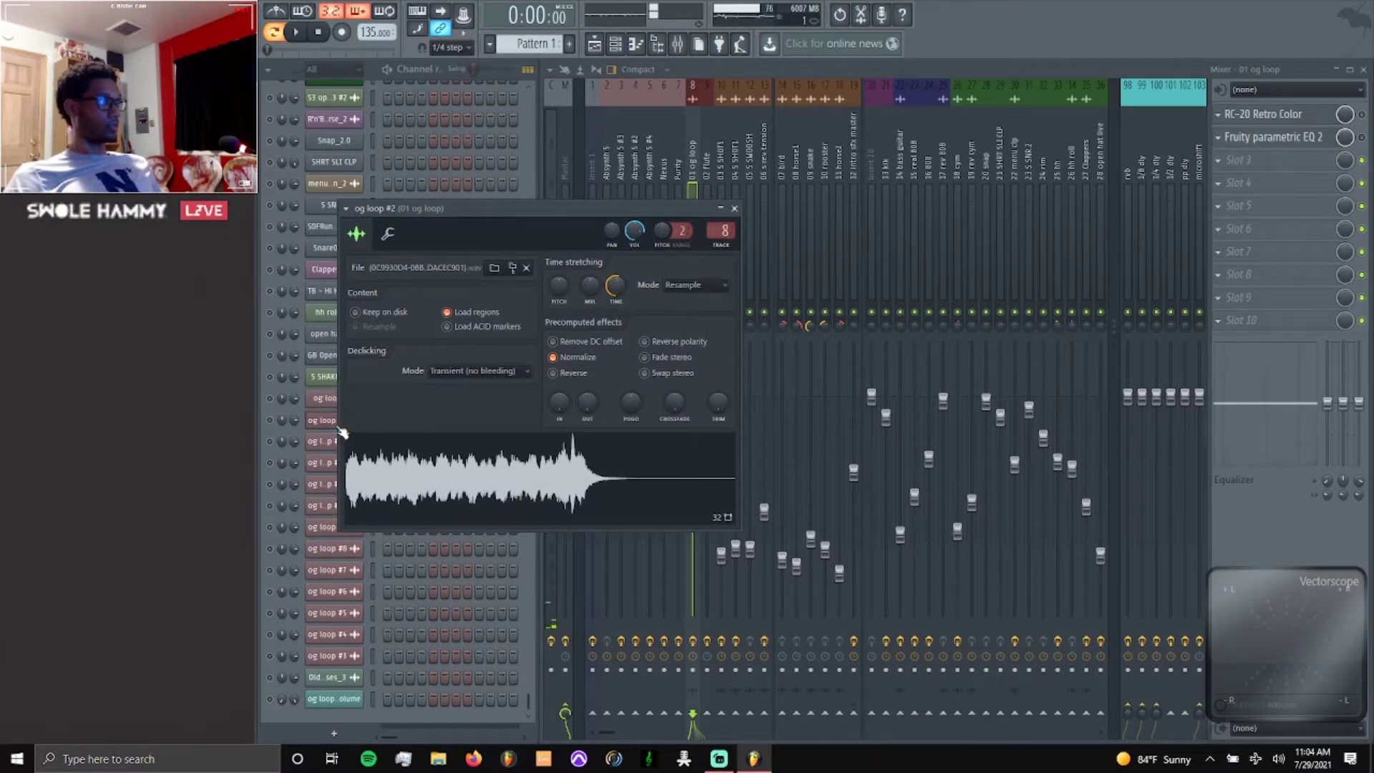
{"action": "left_click", "coordinate": [450, 488]}
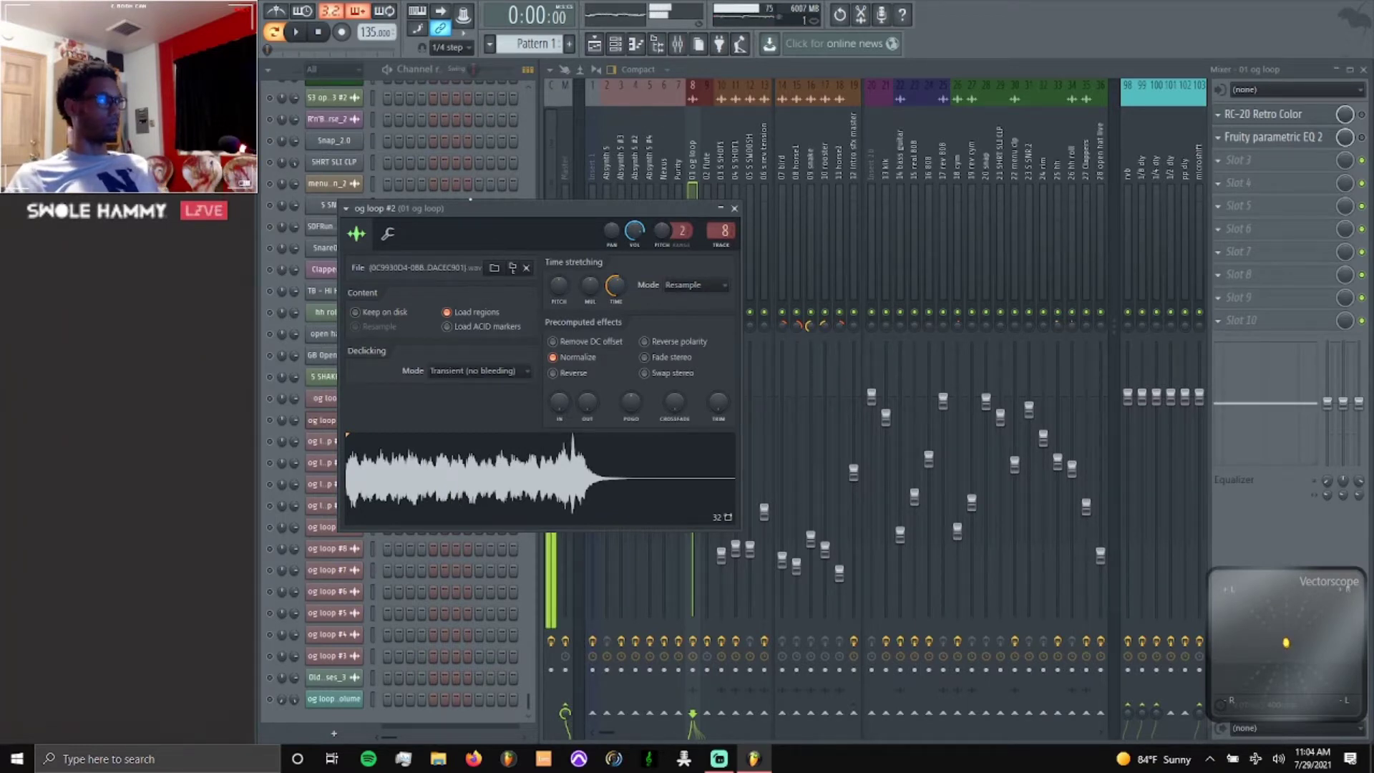
{"action": "left_click", "coordinate": [322, 421]}
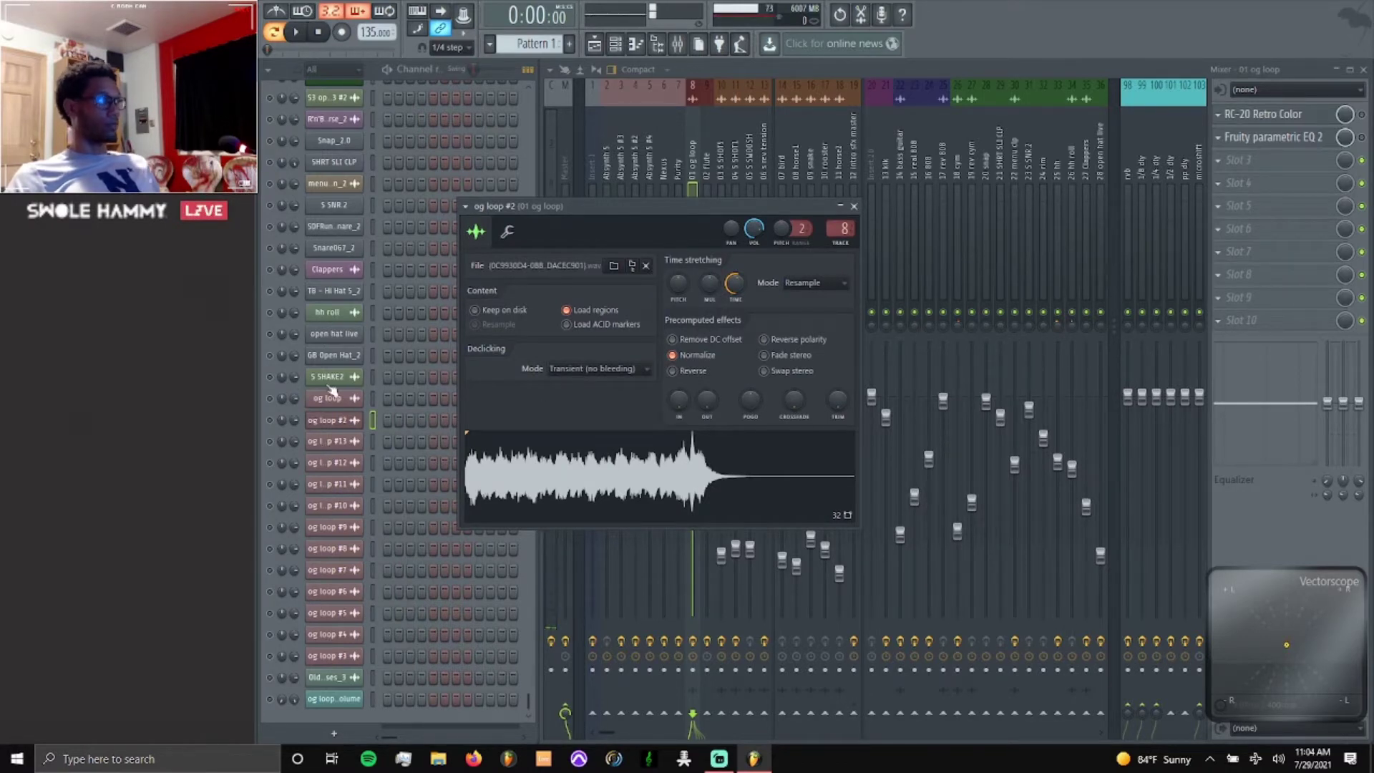
{"action": "left_click", "coordinate": [333, 442]}
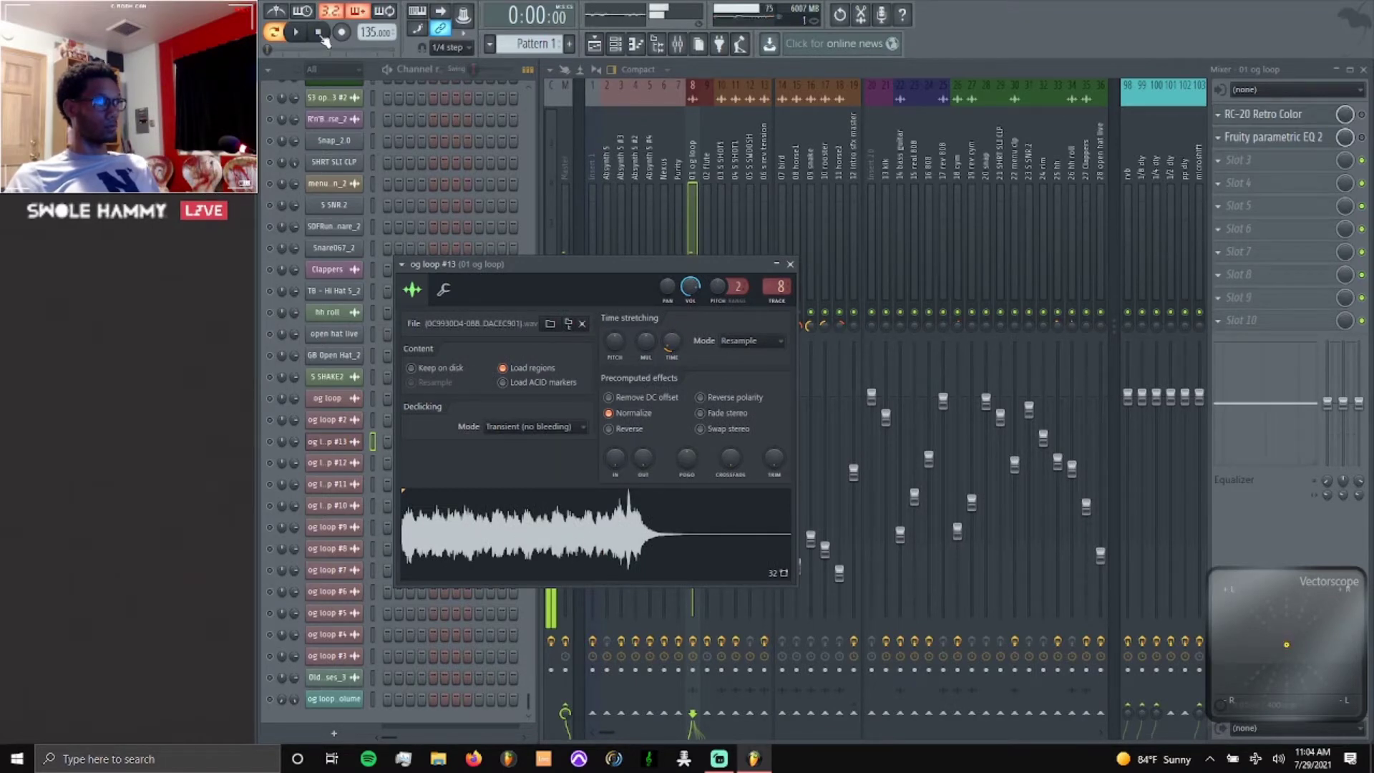
{"action": "left_click", "coordinate": [339, 465]}
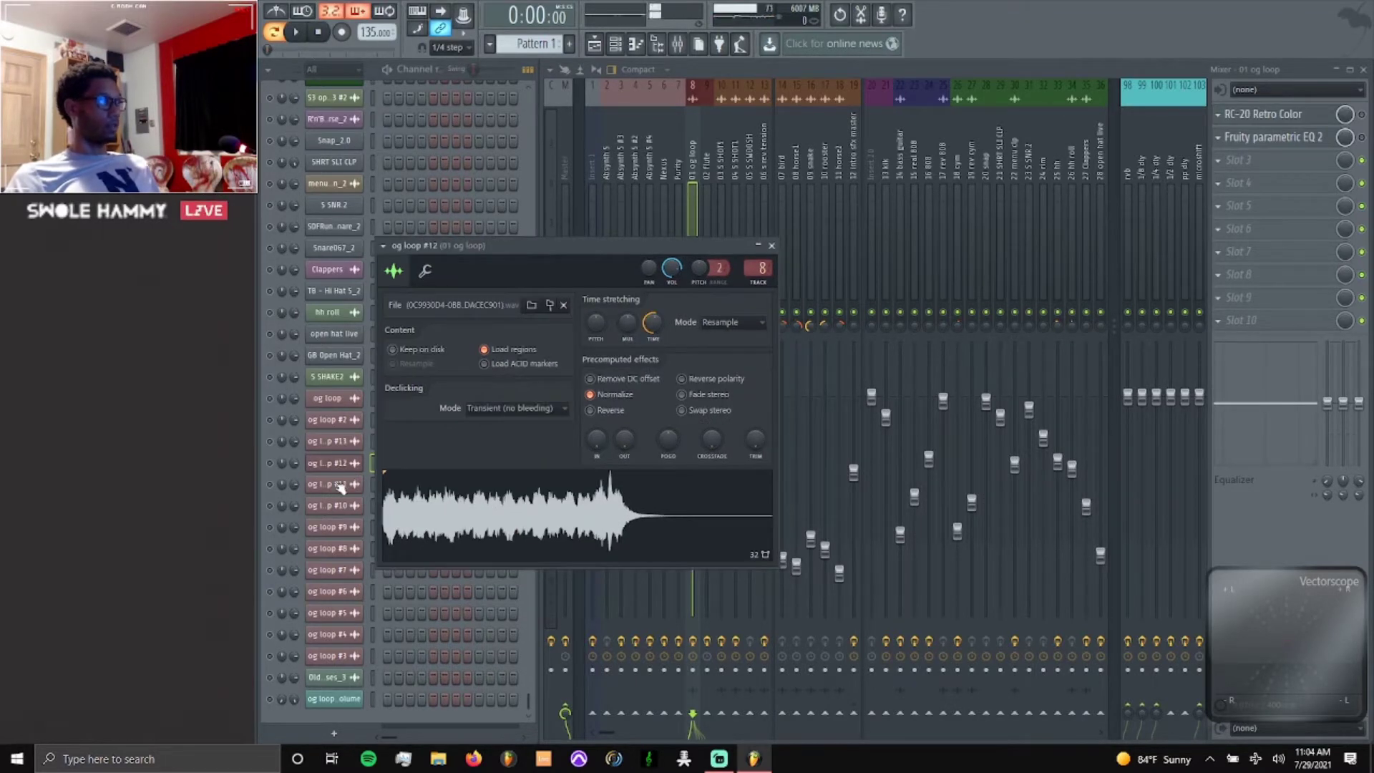
{"action": "left_click", "coordinate": [340, 487]}
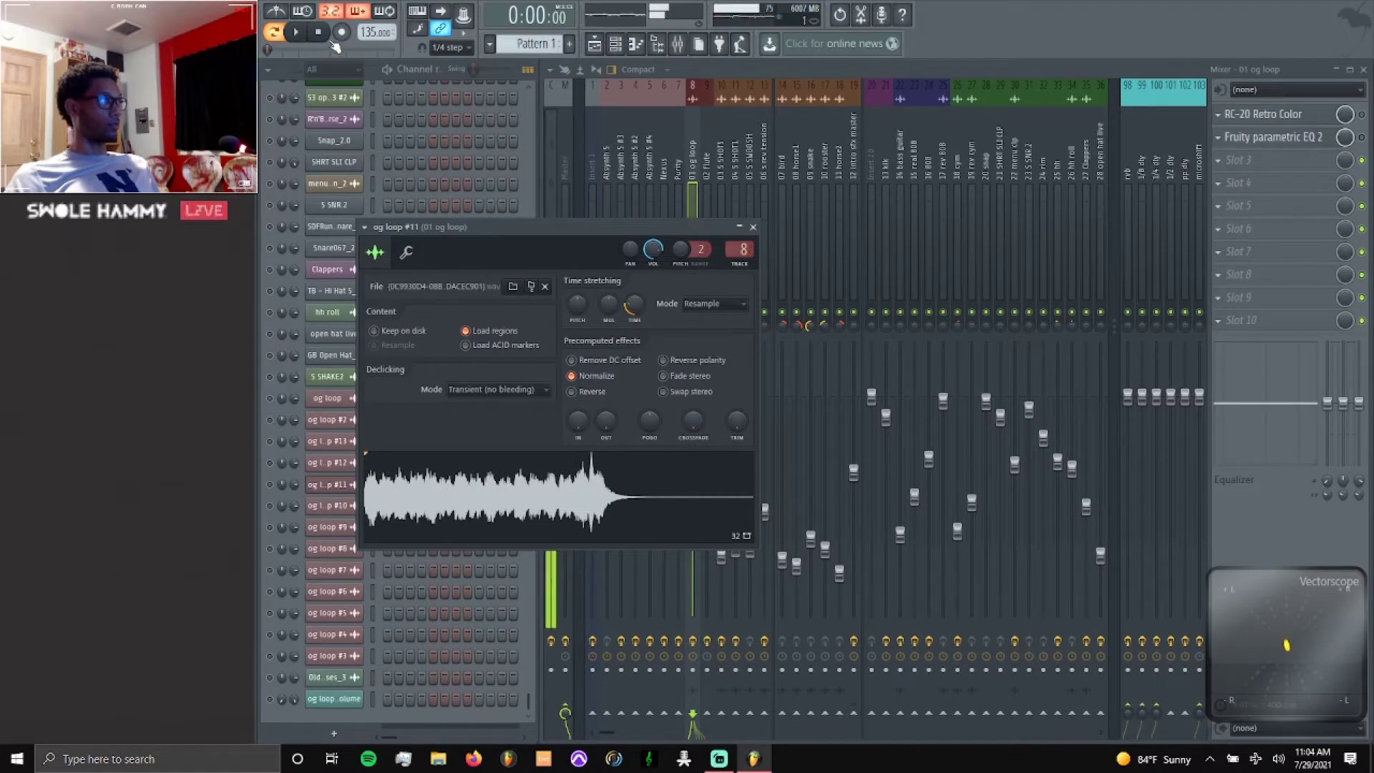
{"action": "left_click", "coordinate": [753, 227]}
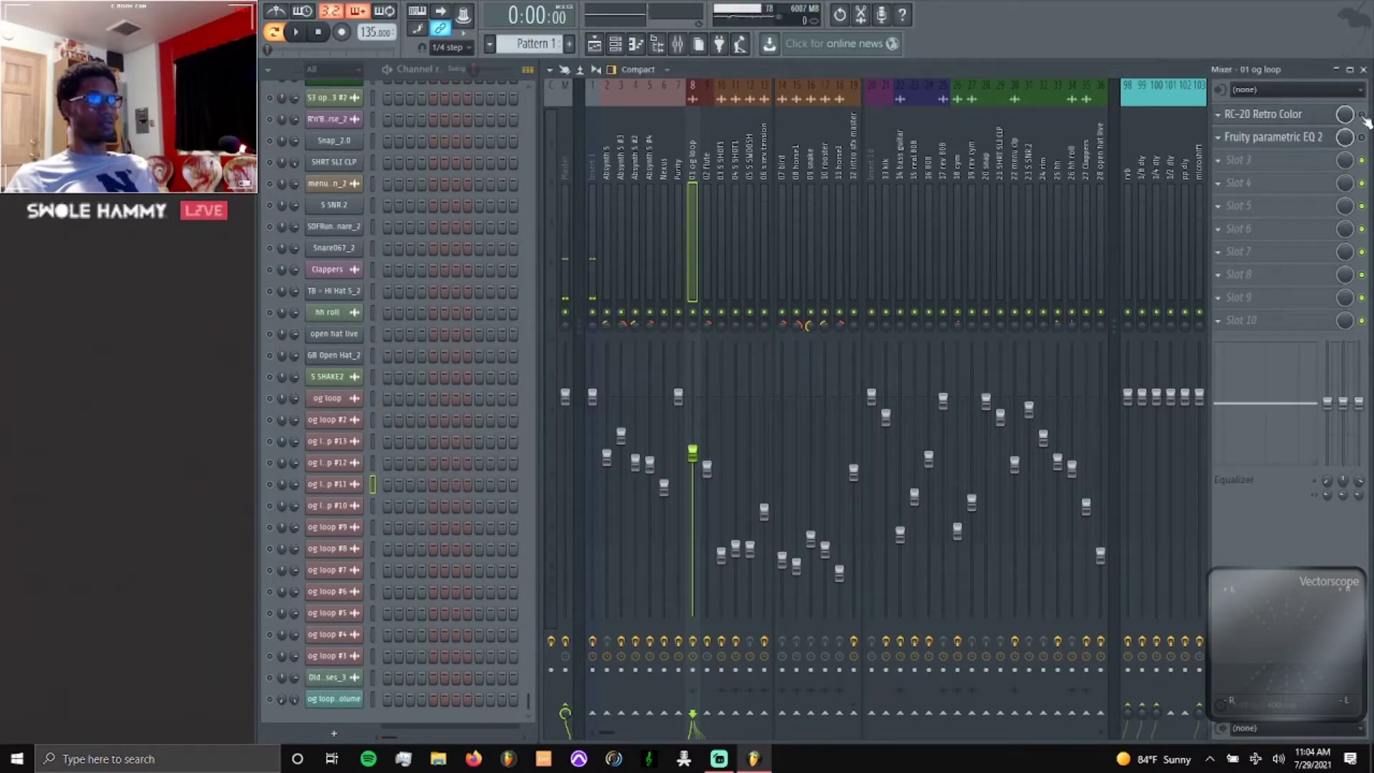
Re-enable RC-20 Retro Color on the 01 og loop track and compare the sample with its Wobble and Distort modules off and on.
{"action": "left_click", "coordinate": [340, 397]}
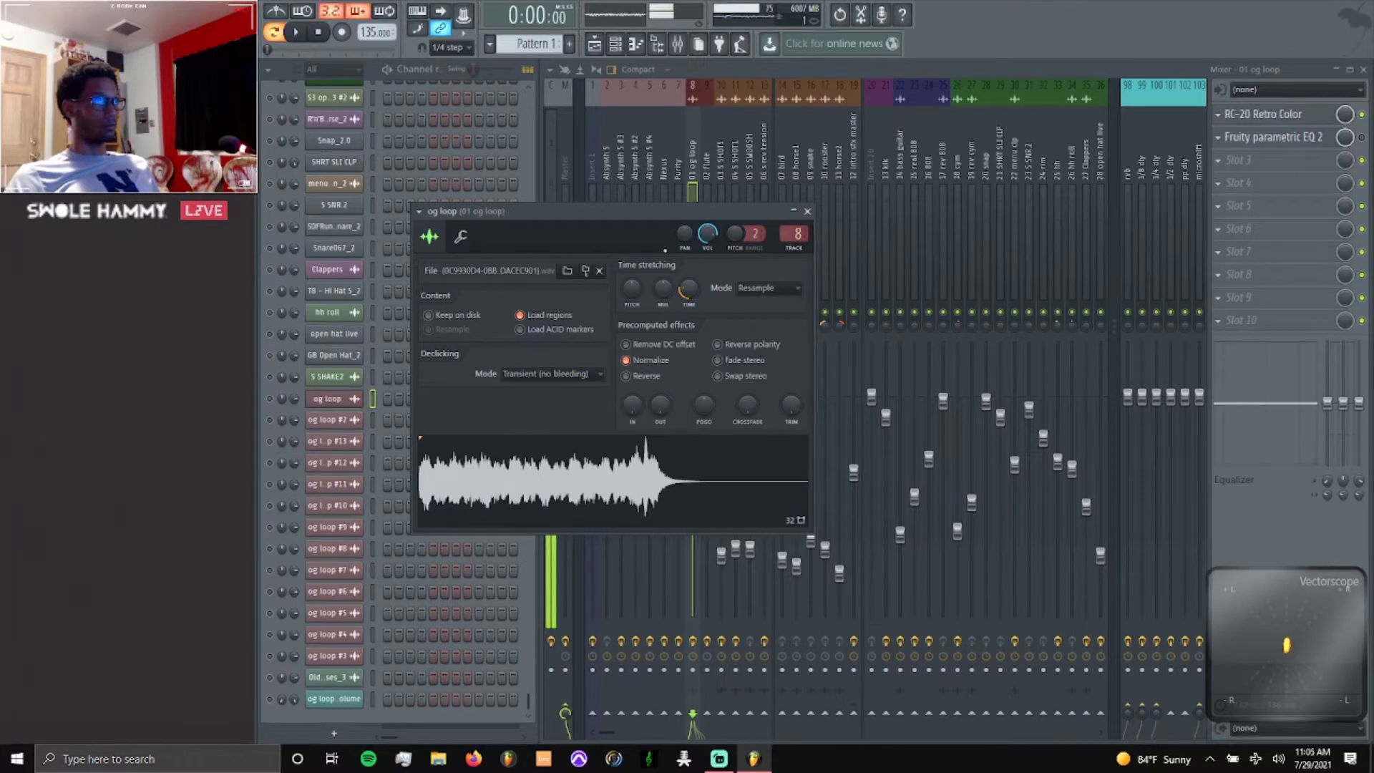
{"action": "left_click", "coordinate": [1301, 116]}
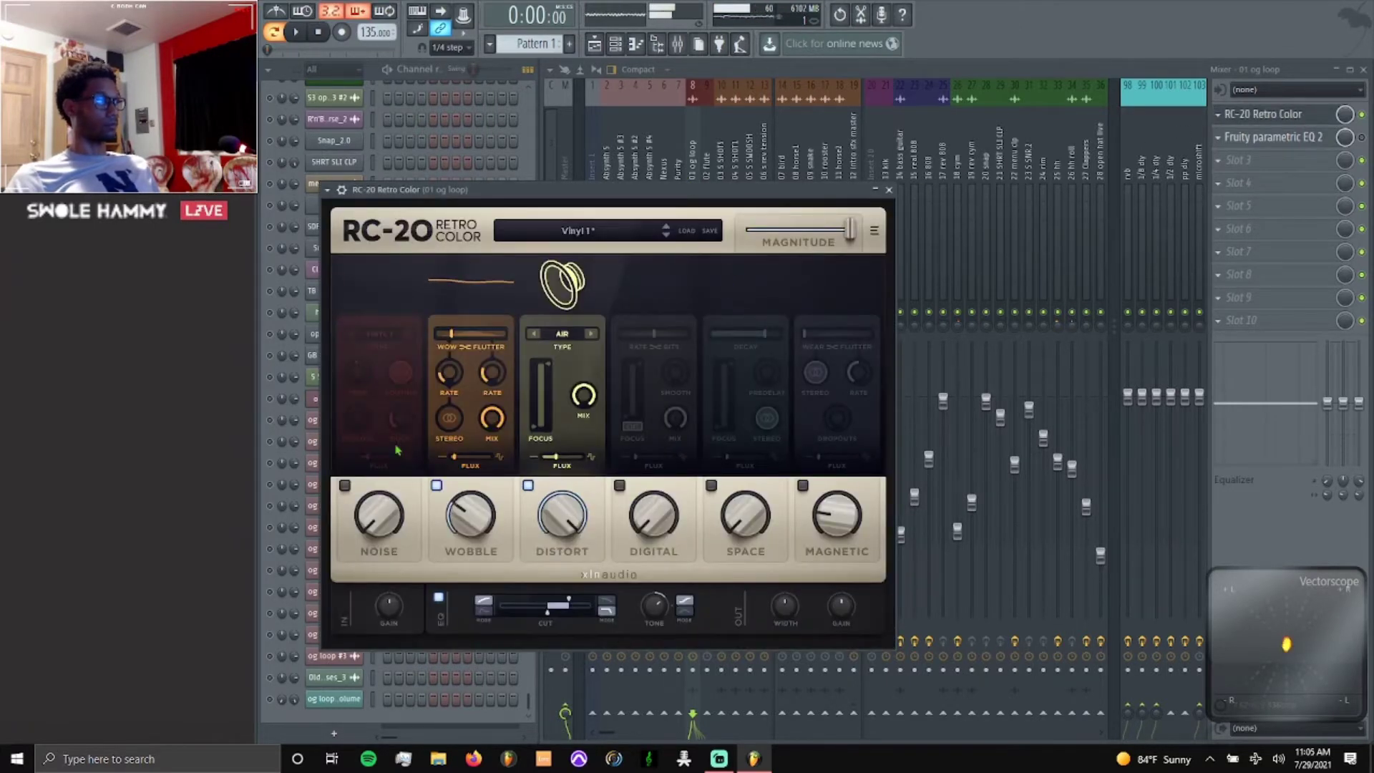
{"action": "left_click", "coordinate": [528, 485]}
{"action": "left_click", "coordinate": [436, 486]}
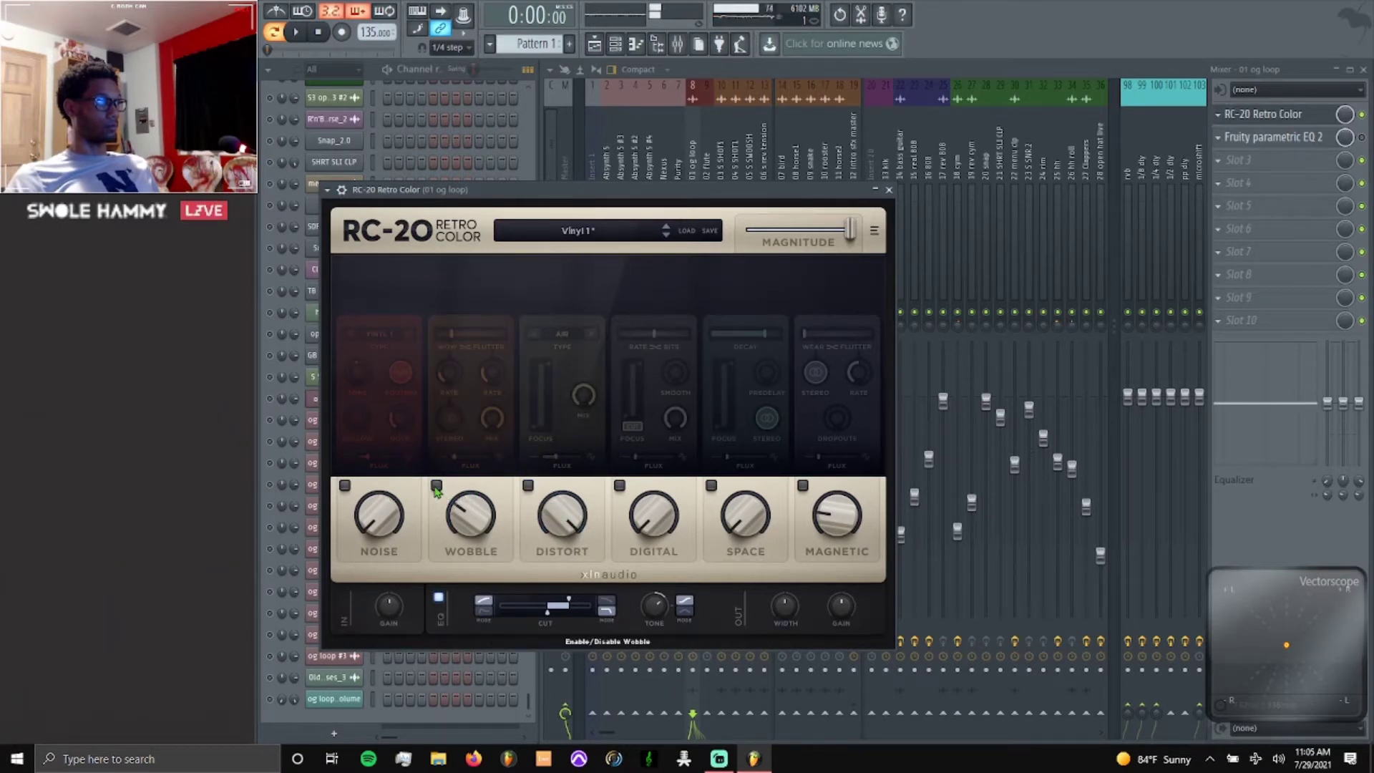
{"action": "left_click", "coordinate": [435, 486]}
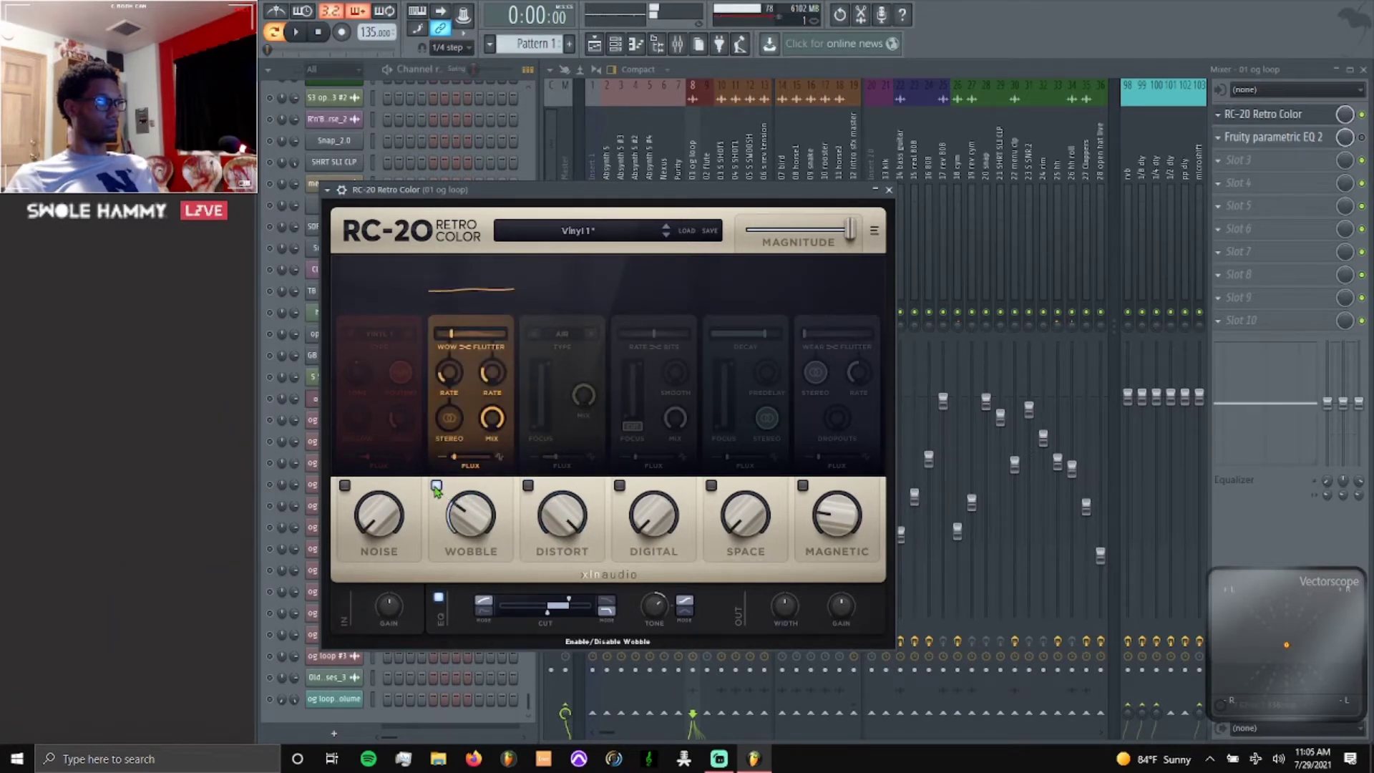
{"action": "left_click", "coordinate": [528, 485]}
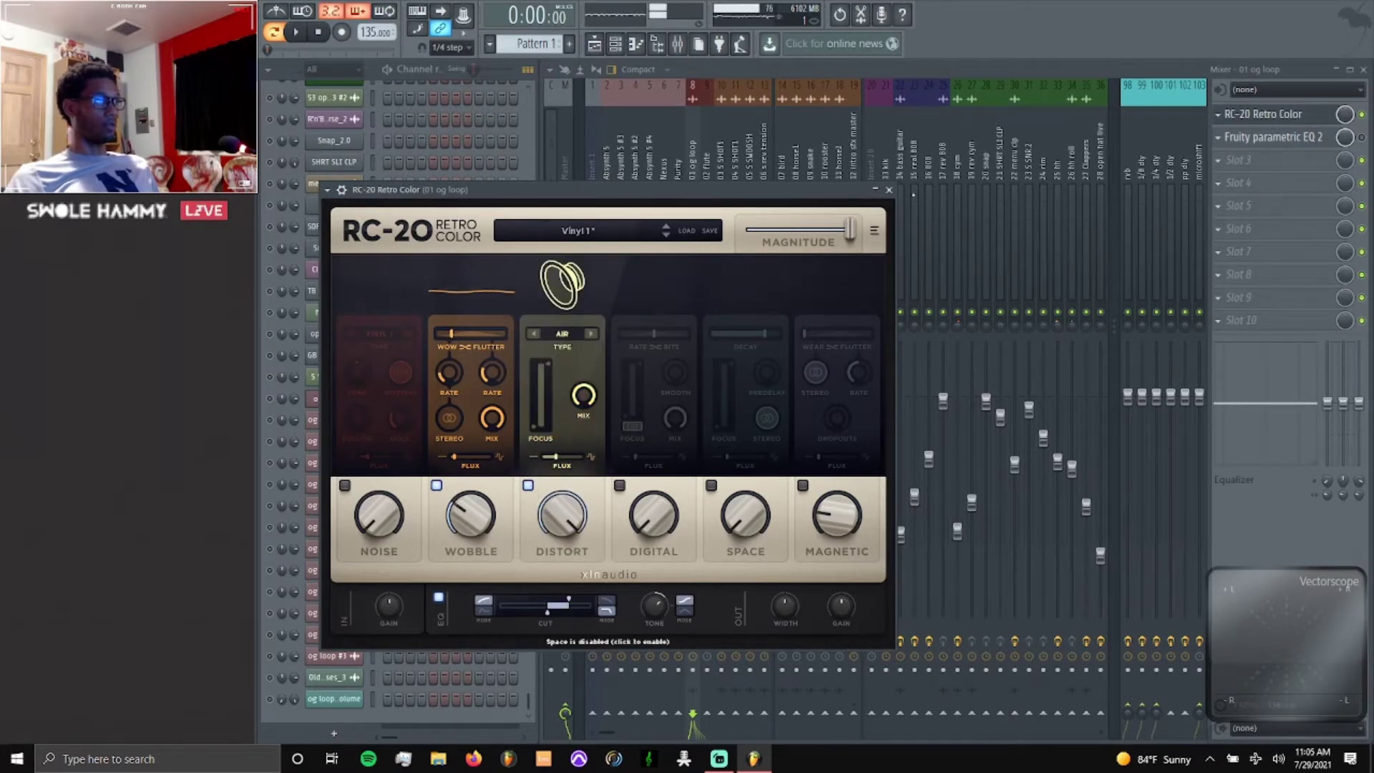
Inspect the curve in Fruity parametric EQ 2 on the 01 og loop mixer track and close the plugin, sample and mixer windows.
{"action": "left_click", "coordinate": [890, 190]}
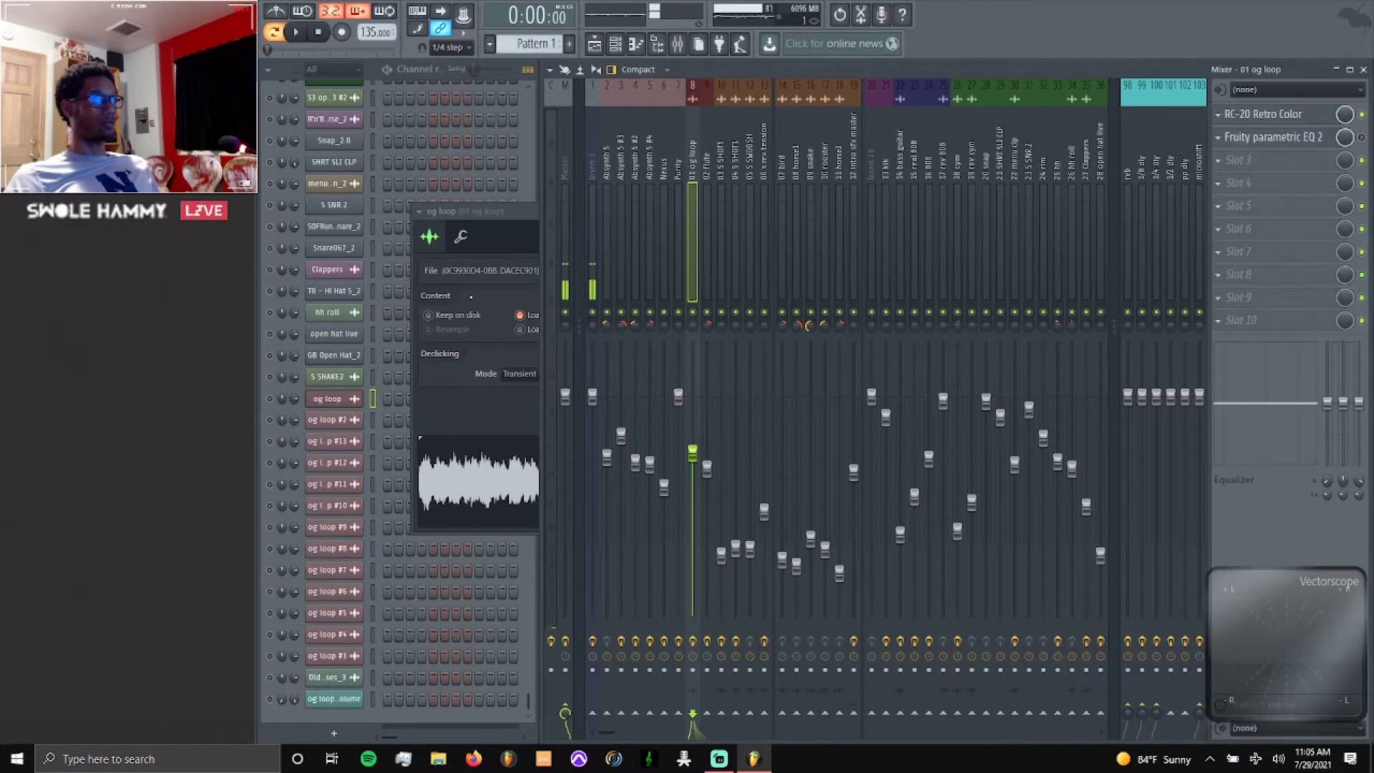
{"action": "left_click", "coordinate": [1313, 138]}
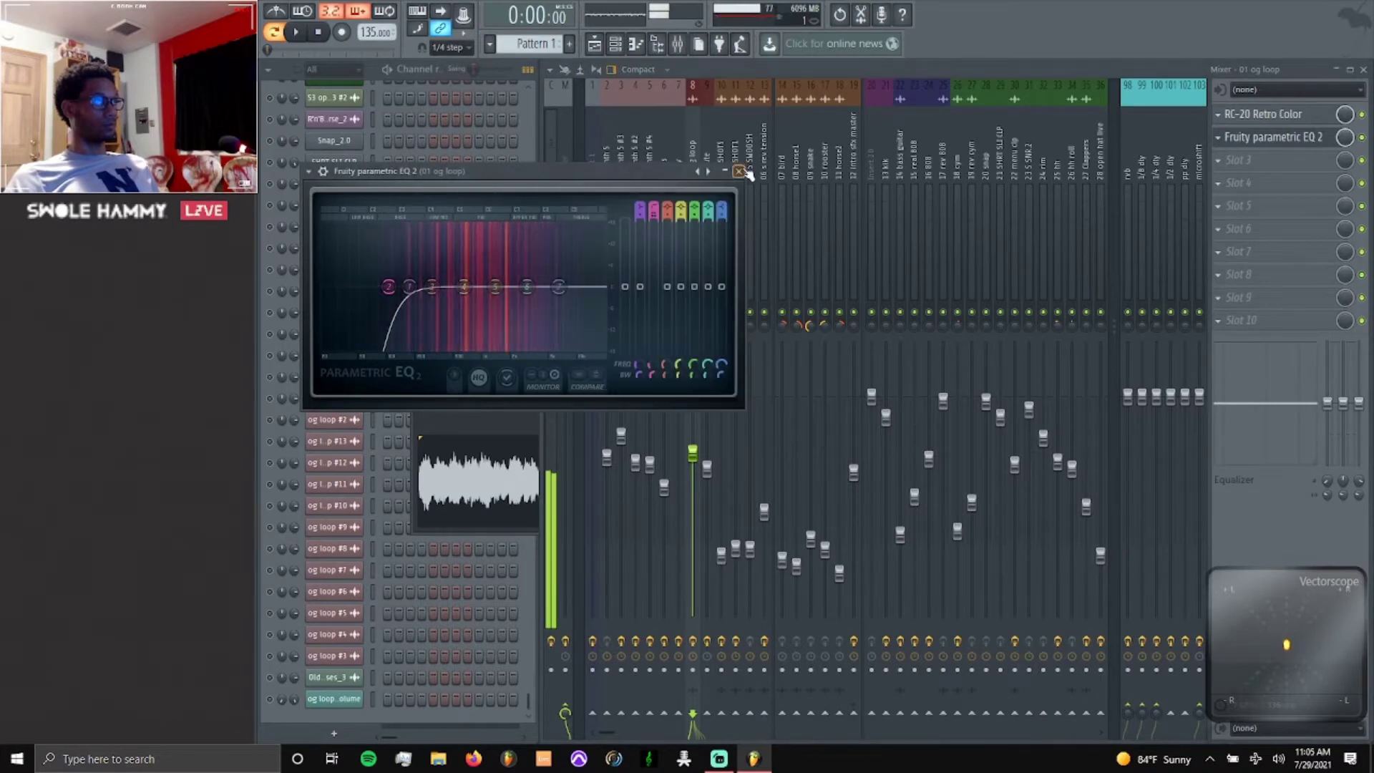
{"action": "key", "text": "Escape"}
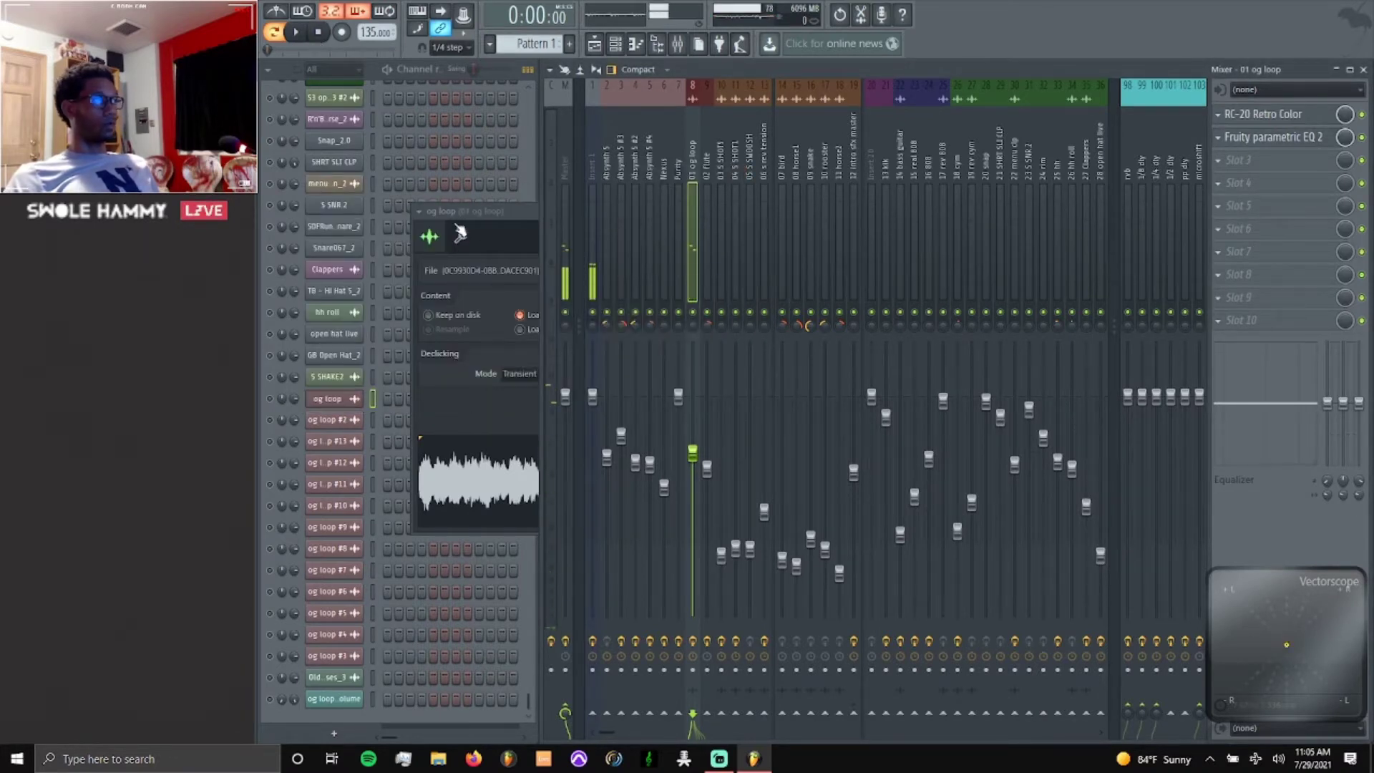
{"action": "left_click", "coordinate": [807, 211]}
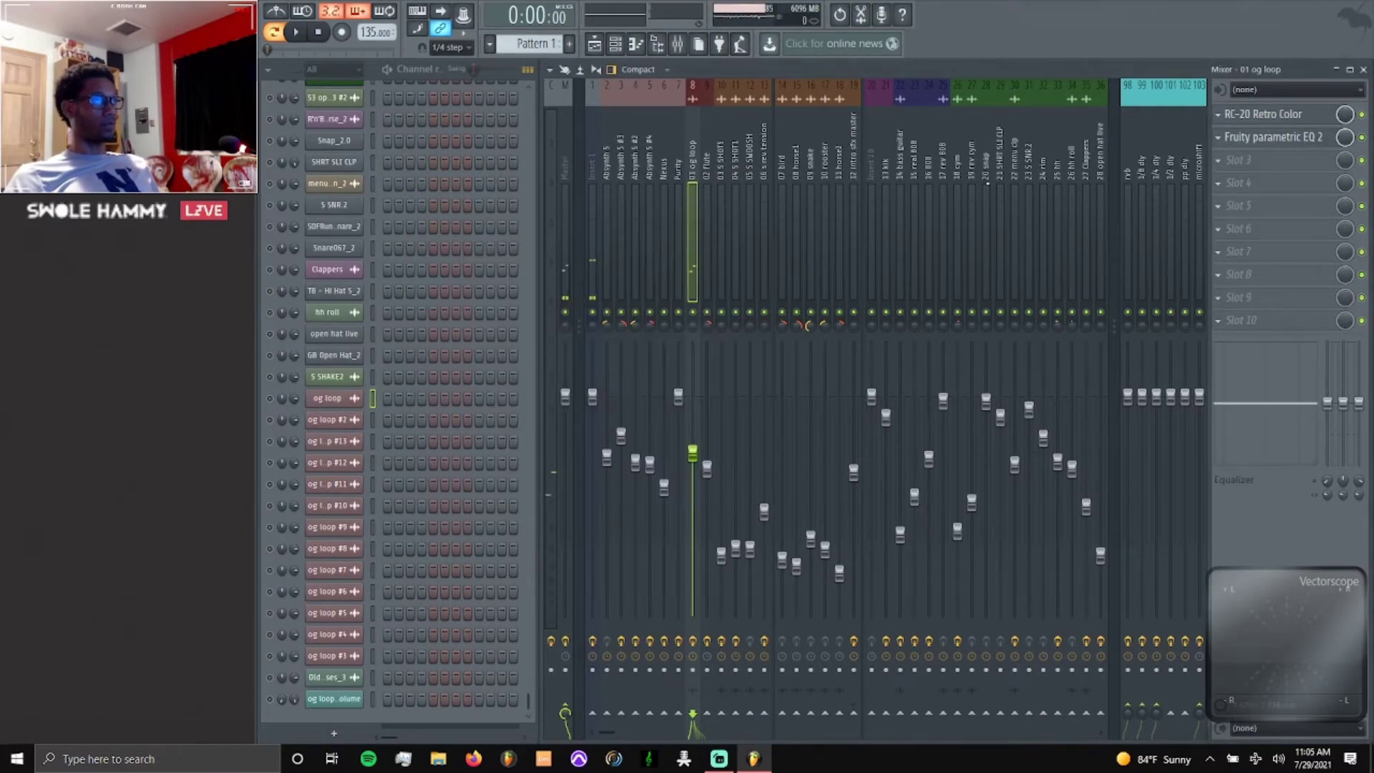
{"action": "left_click", "coordinate": [1363, 70]}
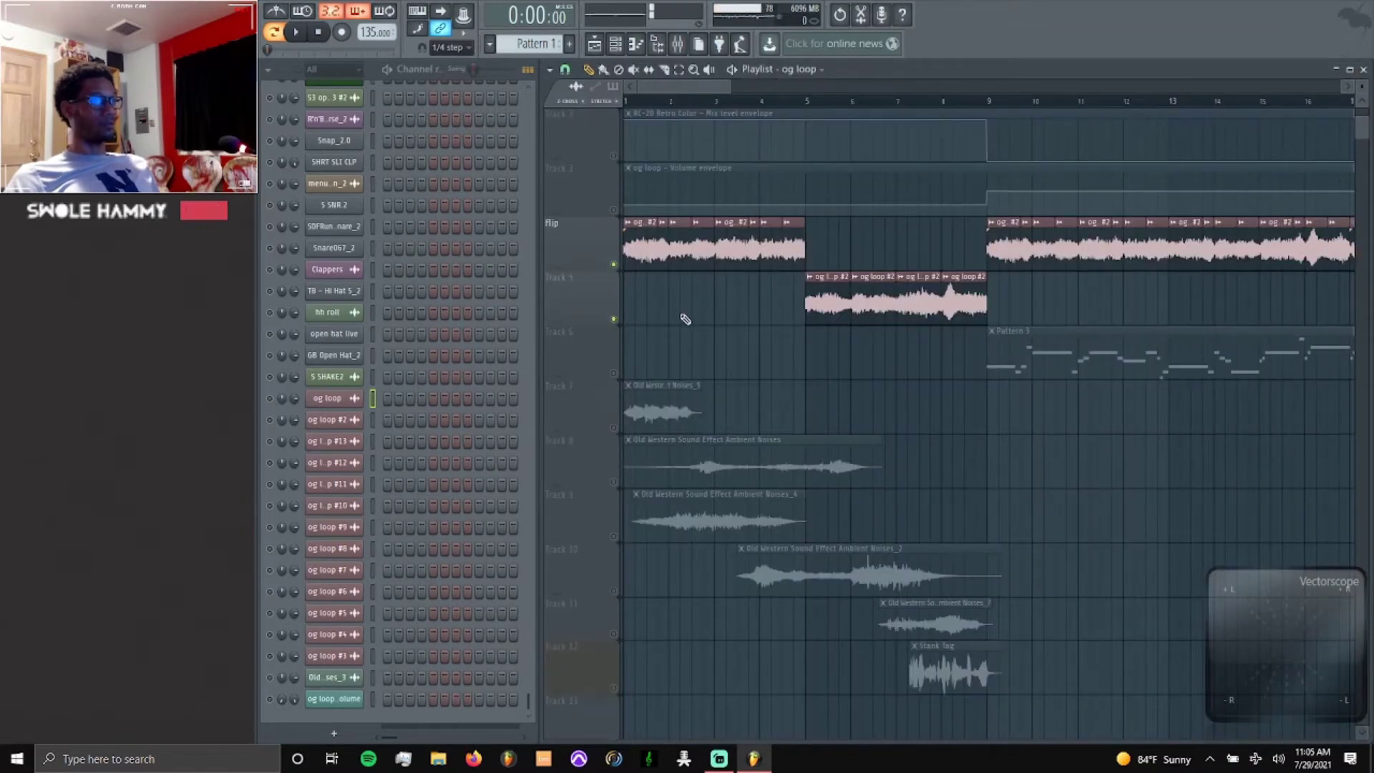
Unmute the og loop volume envelope track above the flip clips in the playlist.
{"action": "scroll", "coordinate": [671, 313], "scroll_direction": "up", "scroll_amount": 1}
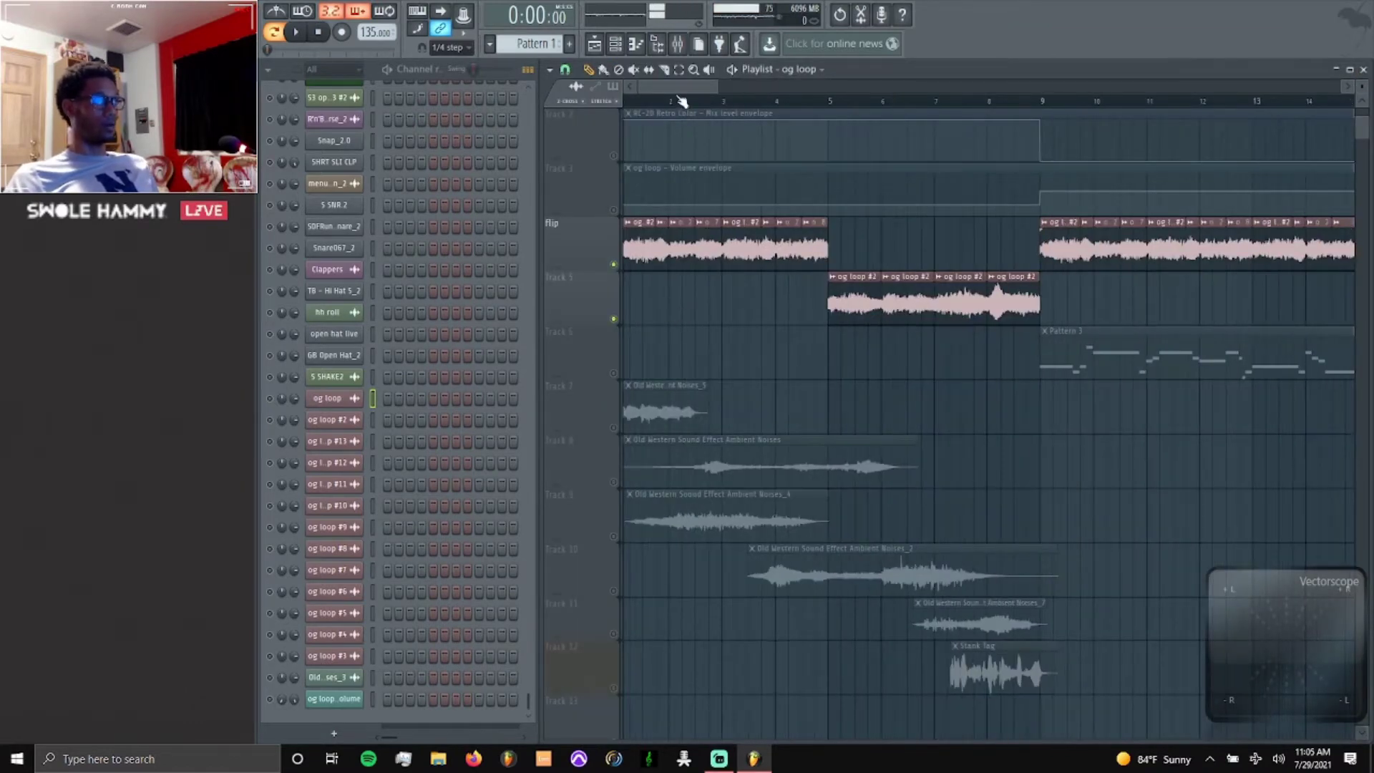
{"action": "scroll", "coordinate": [682, 102], "scroll_direction": "left", "scroll_amount": 1}
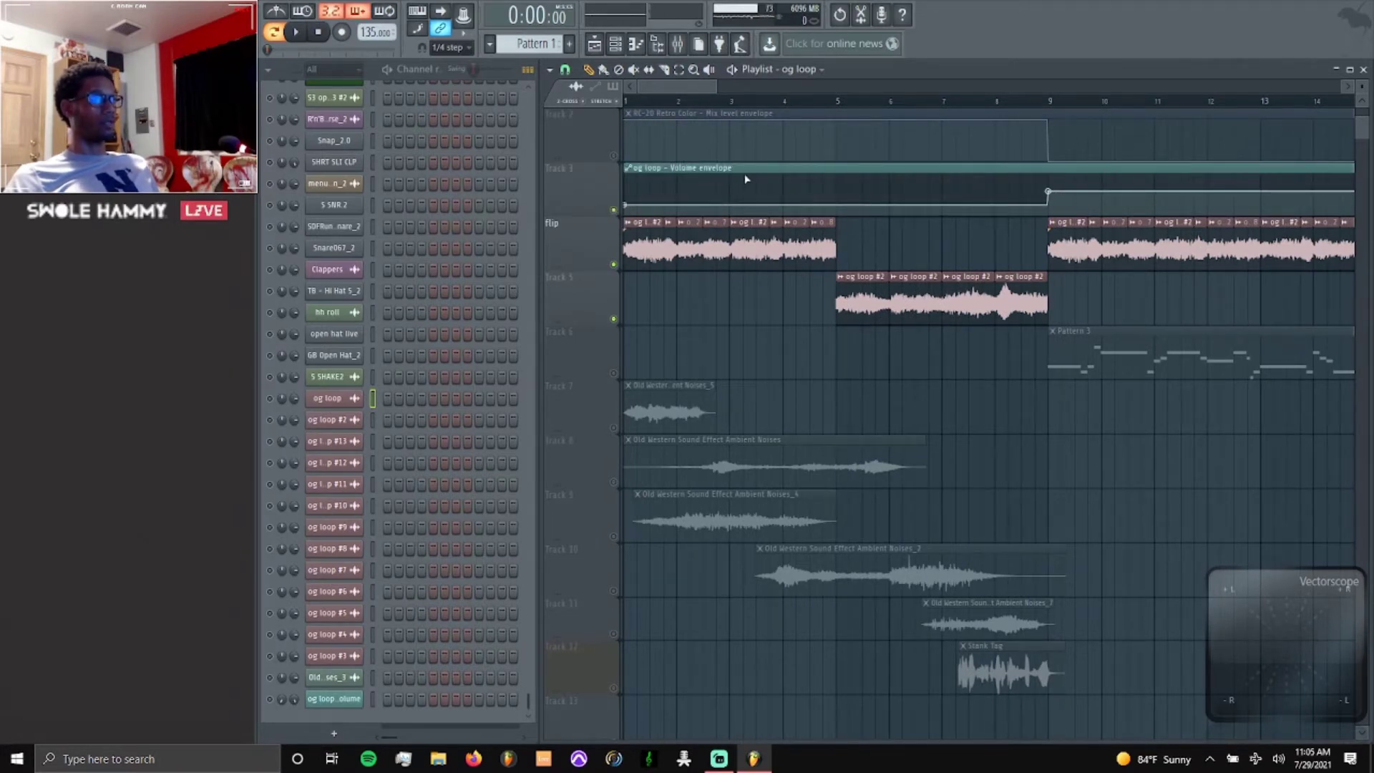
{"action": "left_click", "coordinate": [678, 45]}
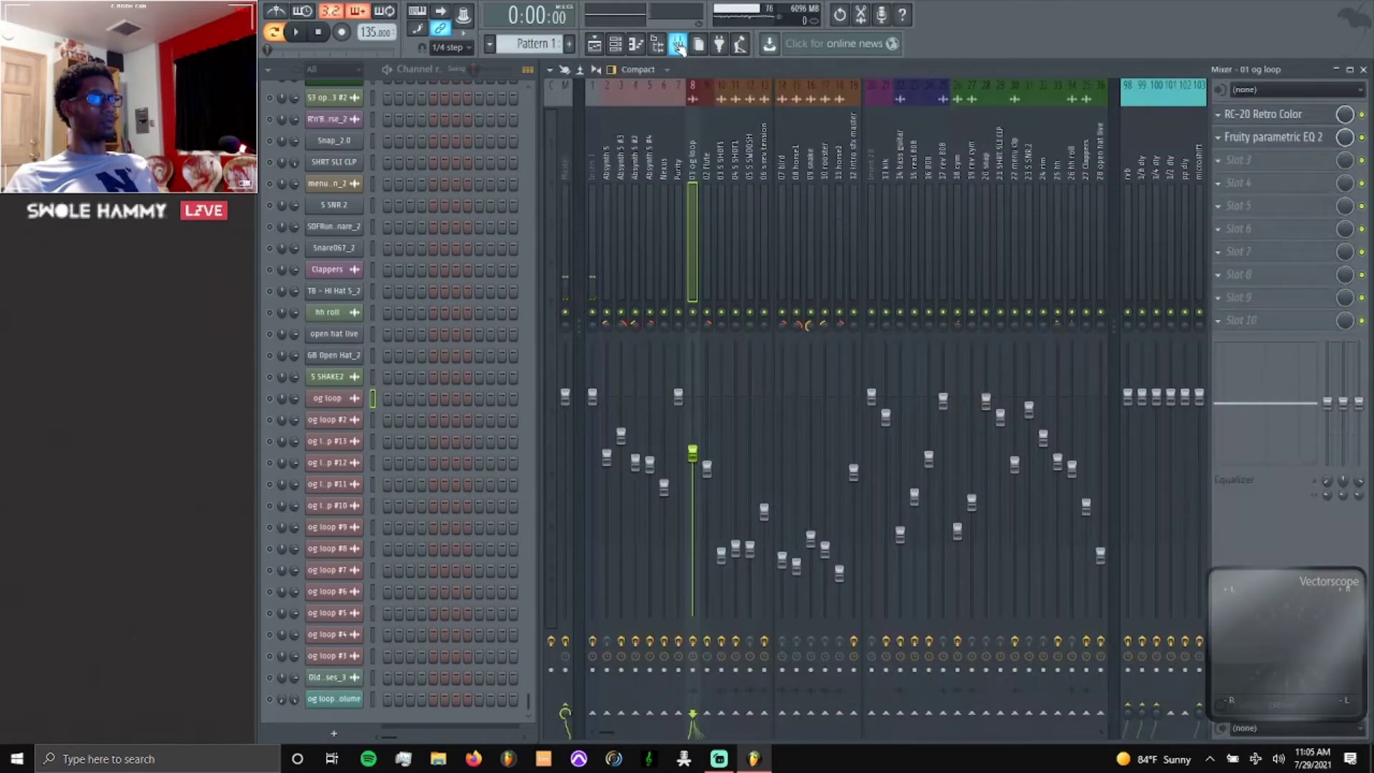
{"action": "left_click", "coordinate": [677, 45]}
{"action": "key", "text": "space"}
{"action": "key", "text": "space"}
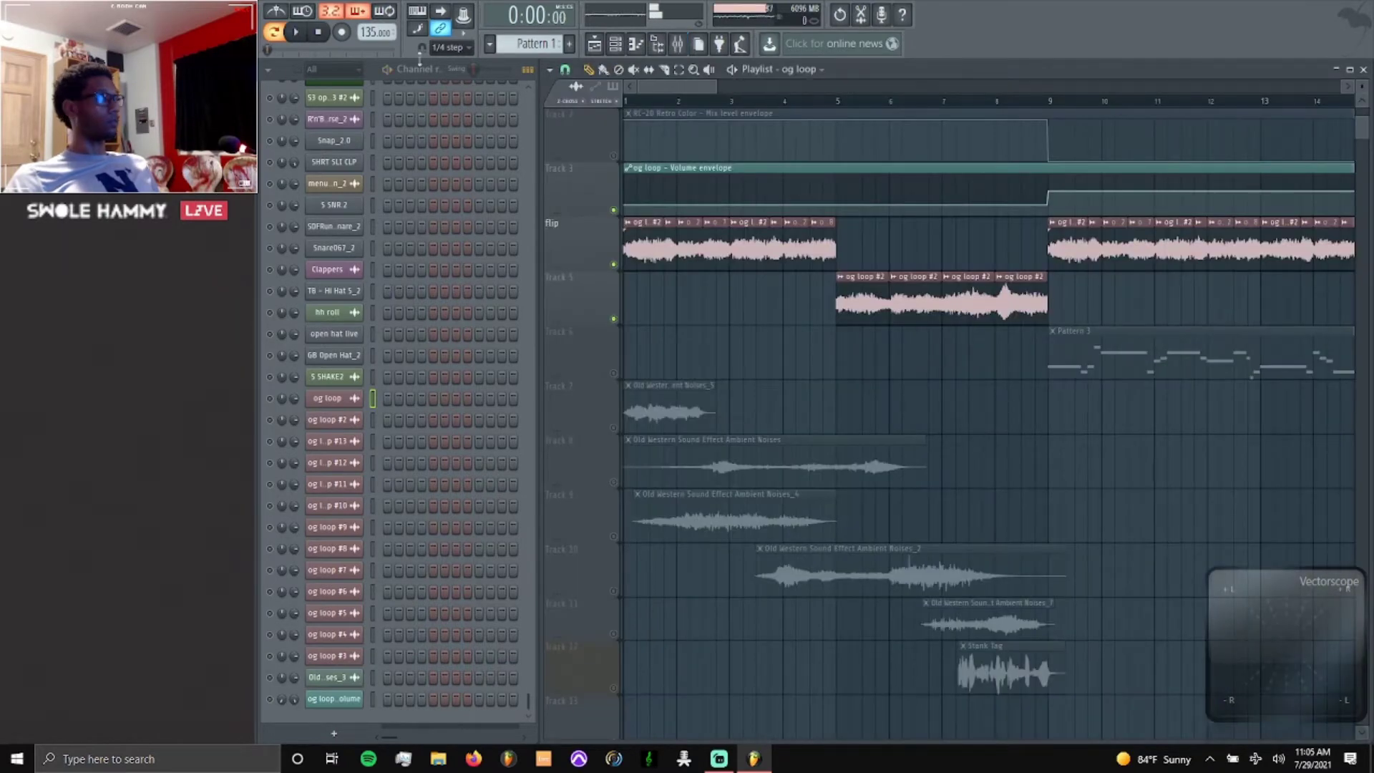
Play the flip clips from the start of the song and unmute all the channels in the channel rack.
{"action": "left_click", "coordinate": [296, 31]}
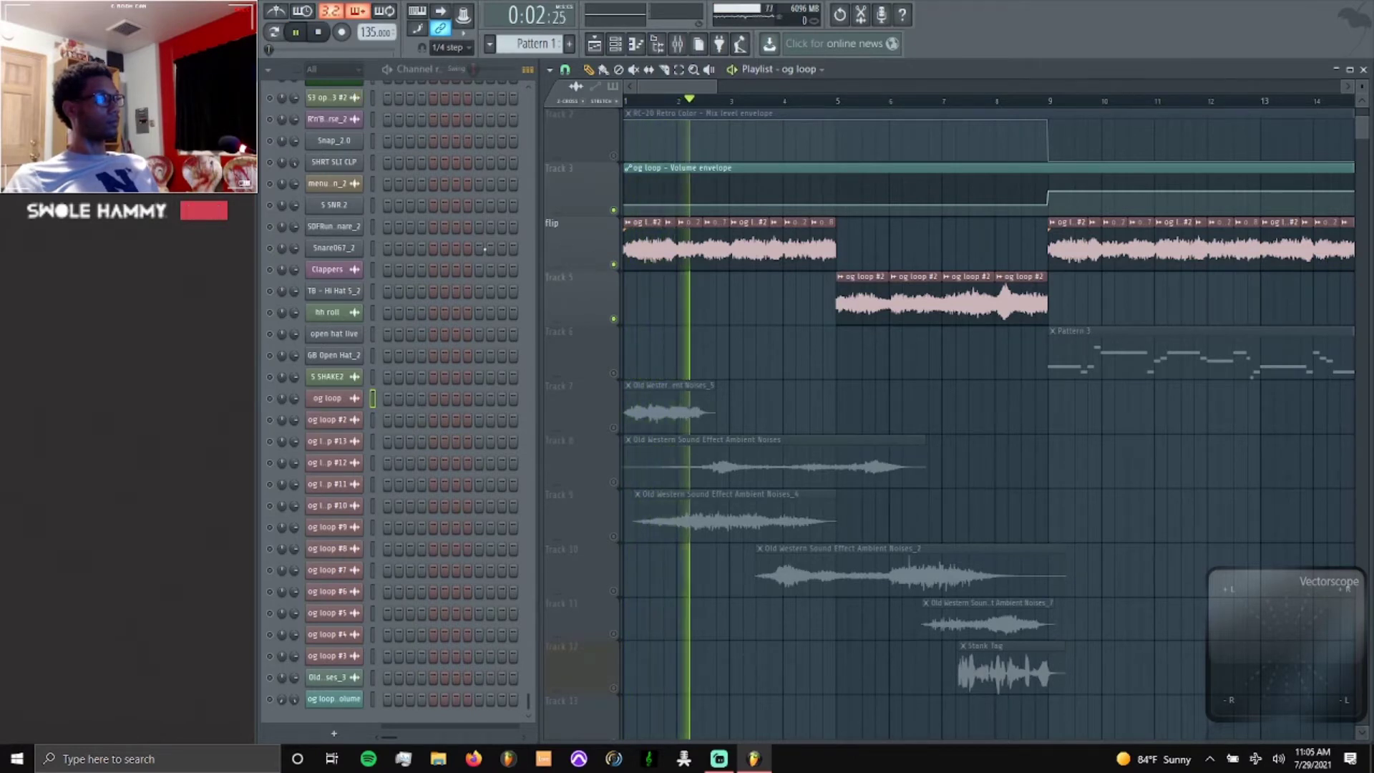
{"action": "right_click", "coordinate": [282, 402]}
{"action": "right_click", "coordinate": [281, 402]}
{"action": "right_click", "coordinate": [279, 403]}
{"action": "left_click", "coordinate": [281, 408]}
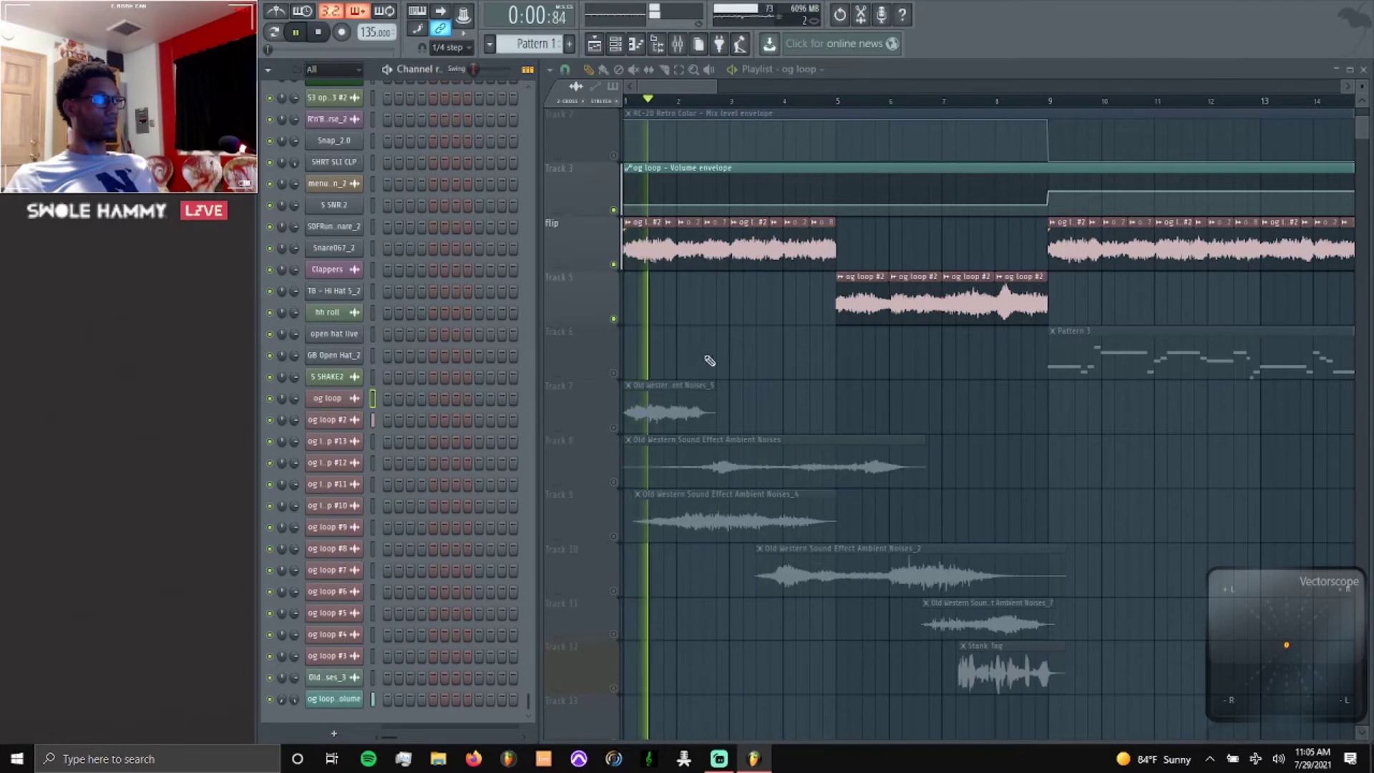
Unmute the RC-20 Retro Color mix level envelope track and play the flipped intro from bar 1.
{"action": "left_click", "coordinate": [1048, 102]}
{"action": "key", "text": "space"}
{"action": "left_click", "coordinate": [626, 101]}
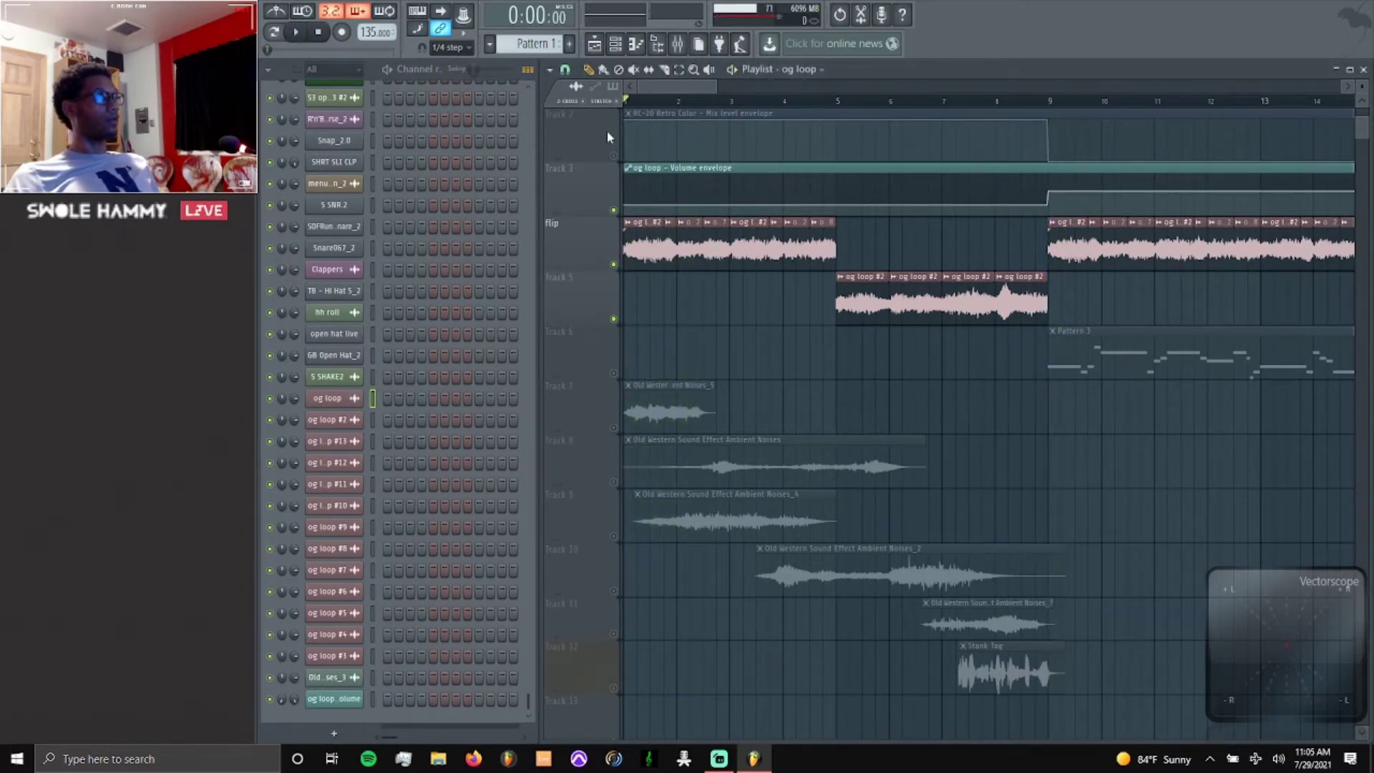
{"action": "key", "text": "space"}
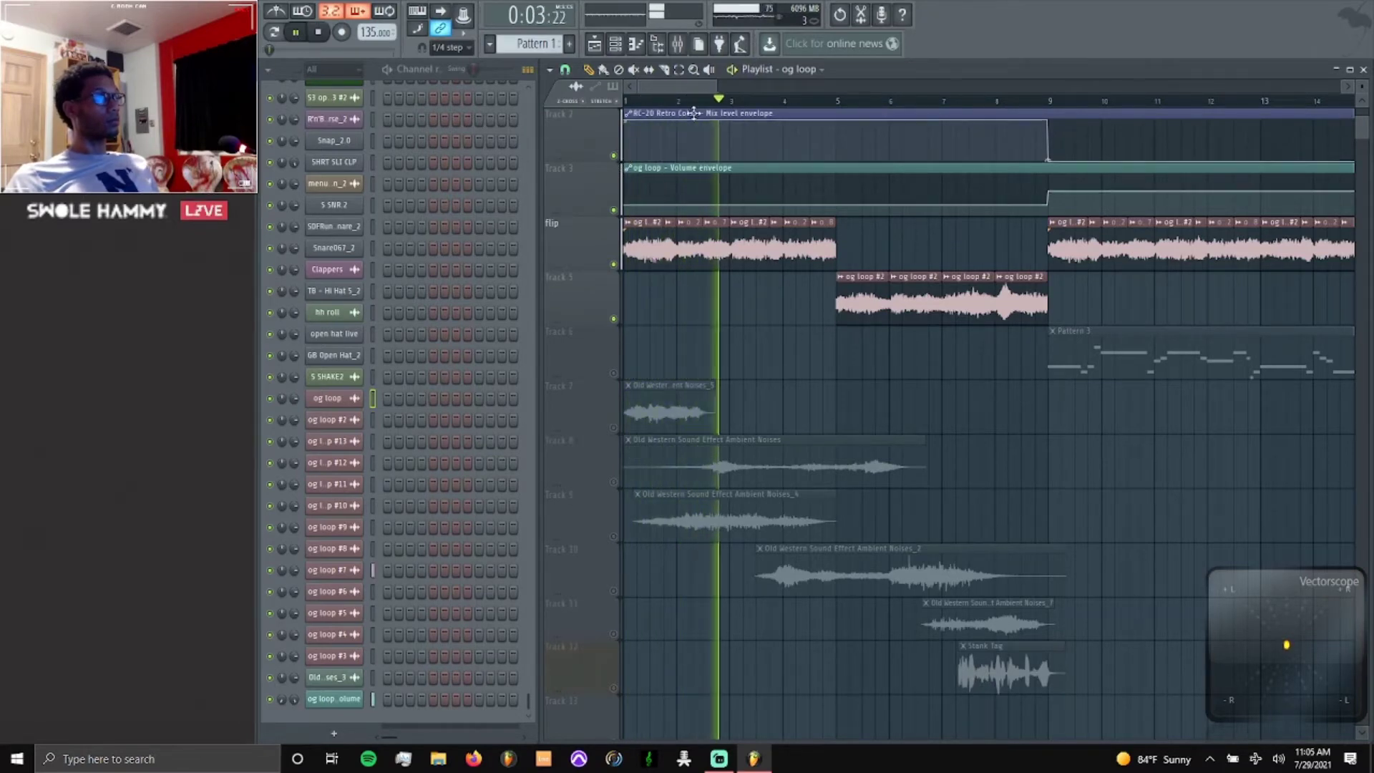
Check the 01 og loop and Master mixer tracks while the intro plays, and stop playback.
{"action": "left_click", "coordinate": [677, 46]}
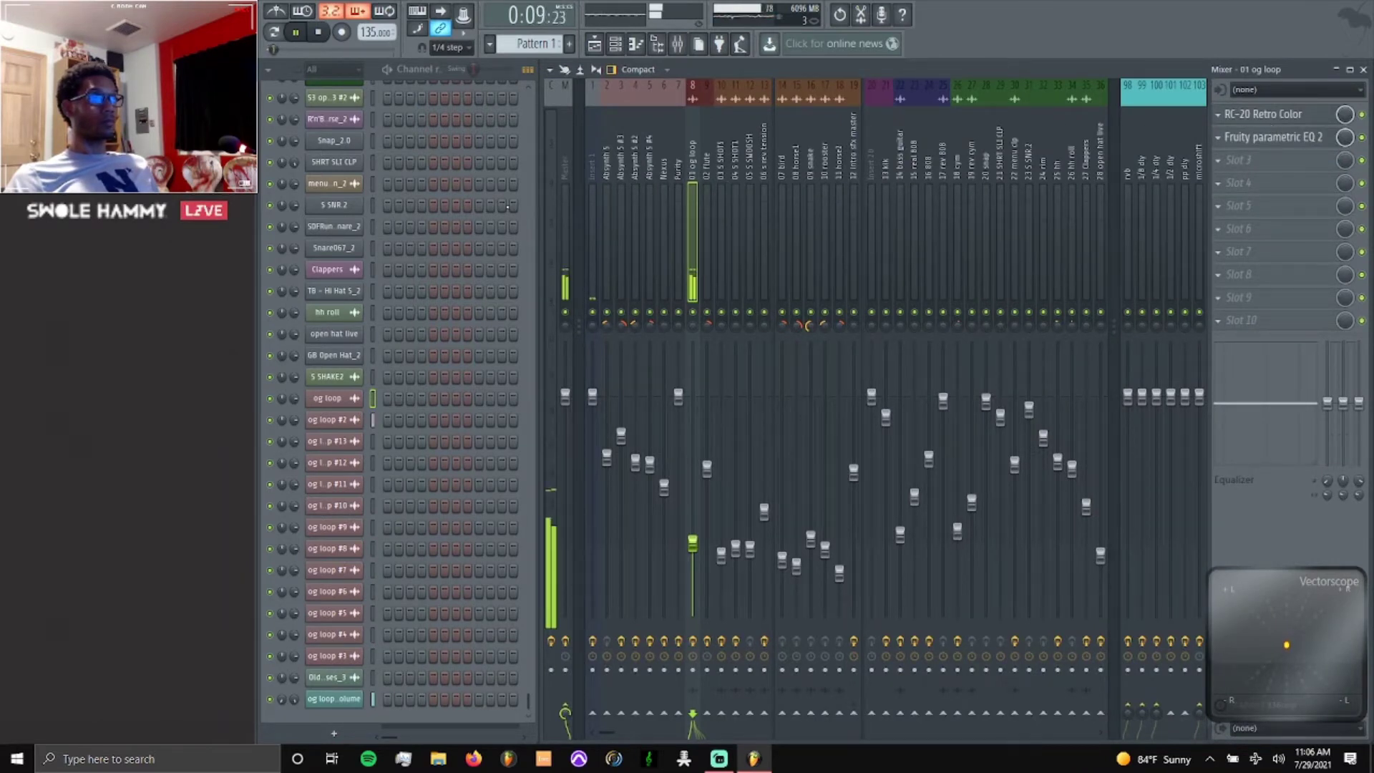
{"action": "left_click", "coordinate": [565, 164]}
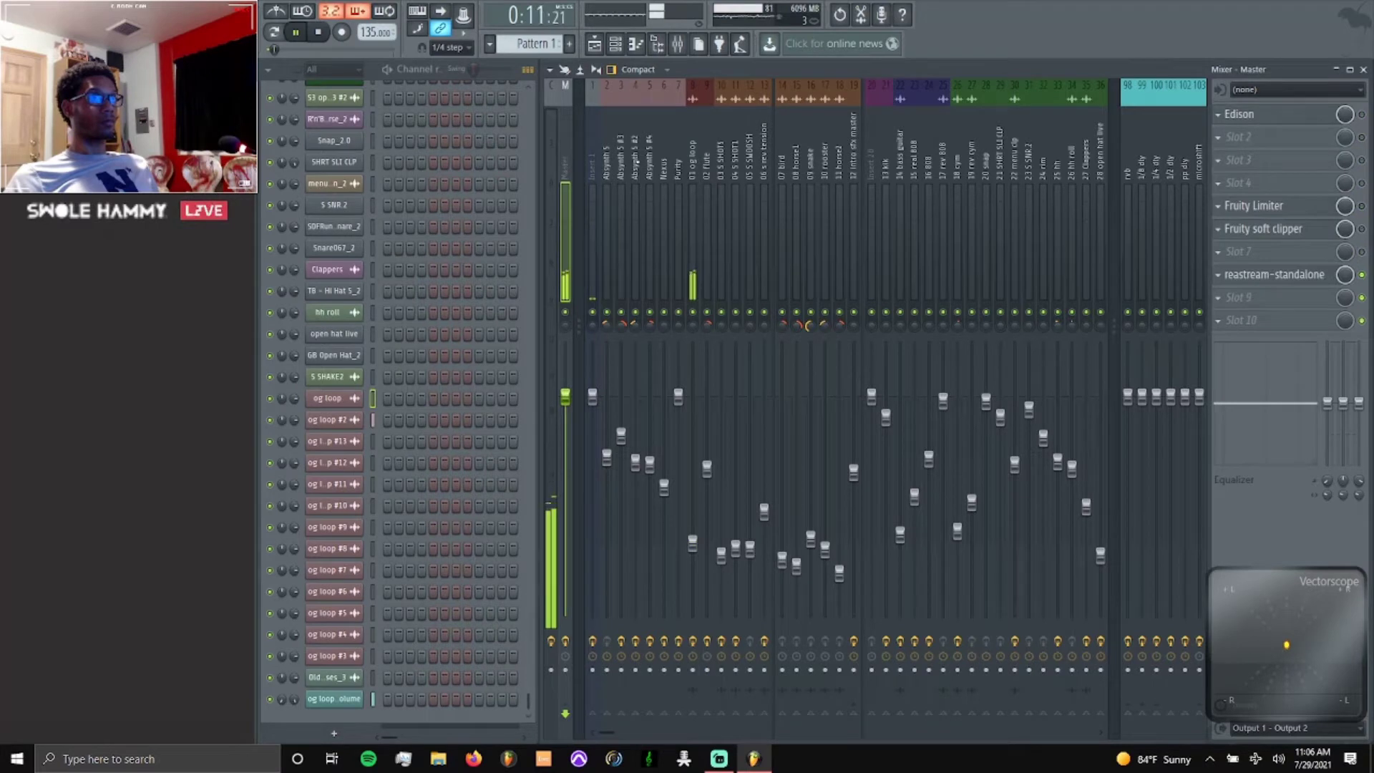
{"action": "left_click", "coordinate": [692, 214]}
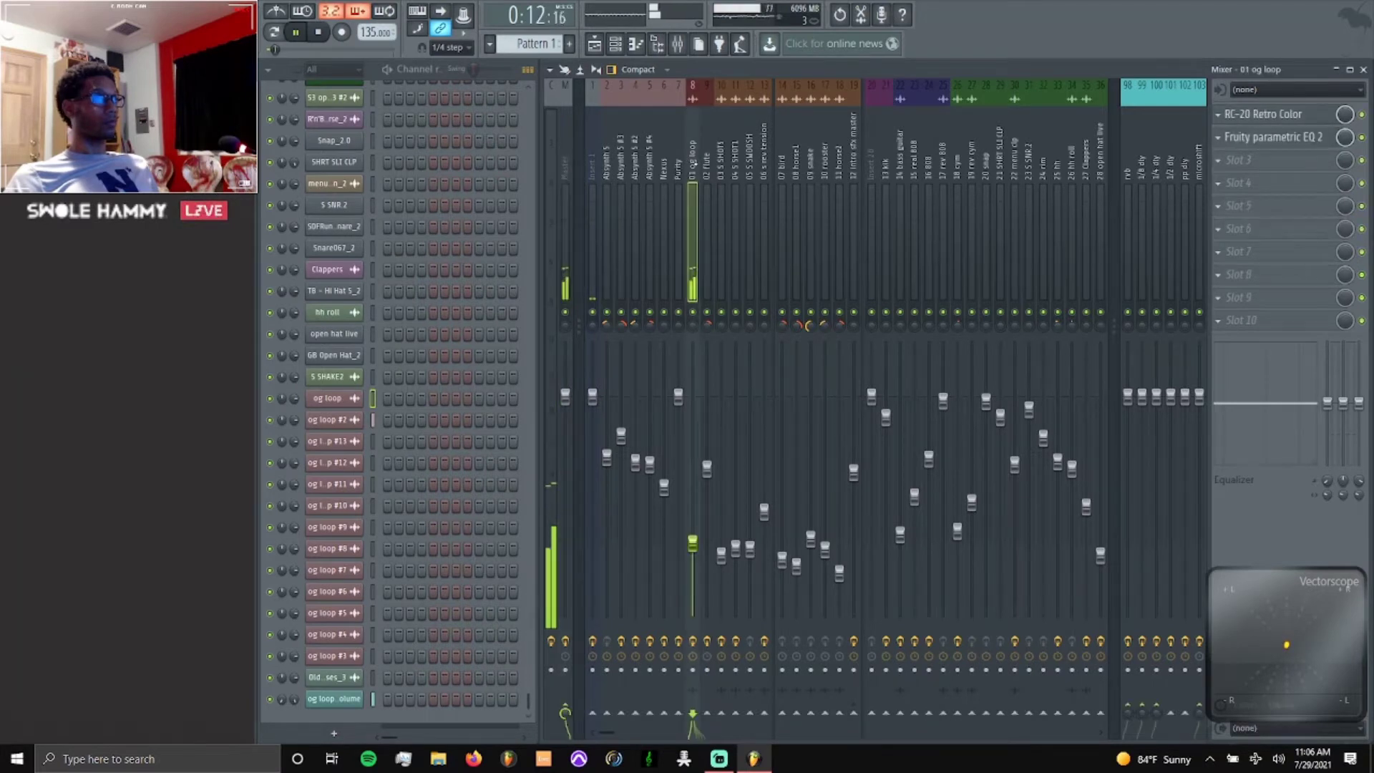
{"action": "left_click", "coordinate": [1364, 71]}
{"action": "key", "text": "space"}
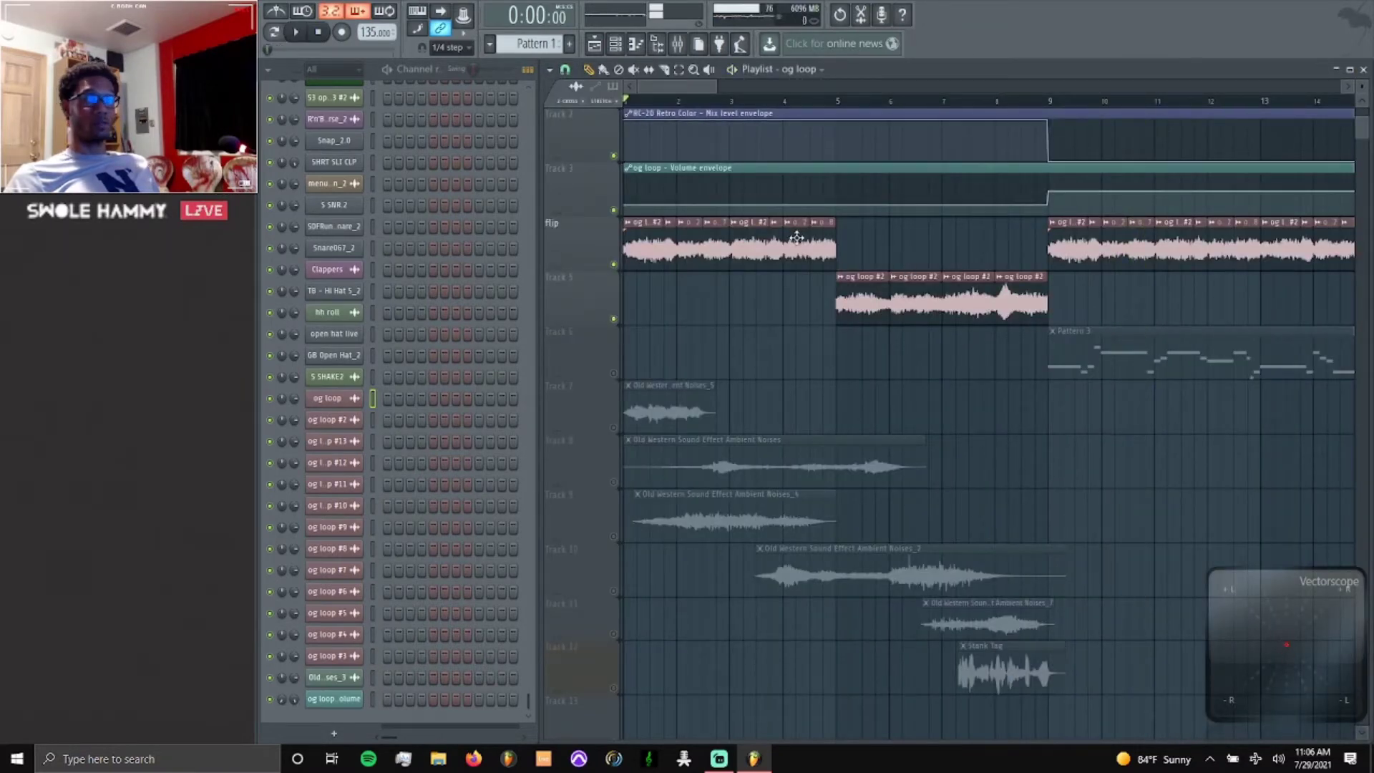
Play the flip from bar 9, where both envelopes change, and check the 01 og loop fader and effects in the mixer.
{"action": "scroll", "coordinate": [671, 311], "scroll_direction": "down", "scroll_amount": 3}
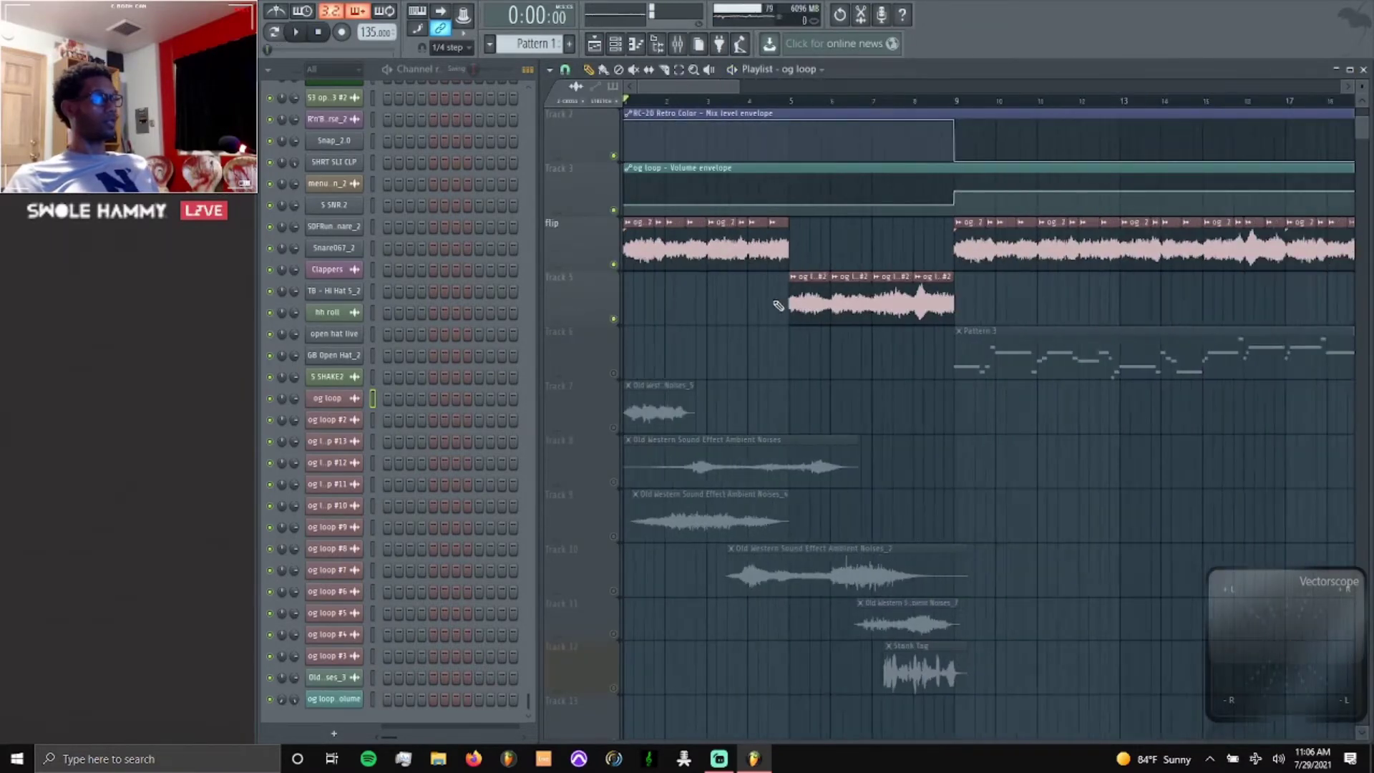
{"action": "scroll", "coordinate": [671, 310], "scroll_direction": "down", "scroll_amount": 3}
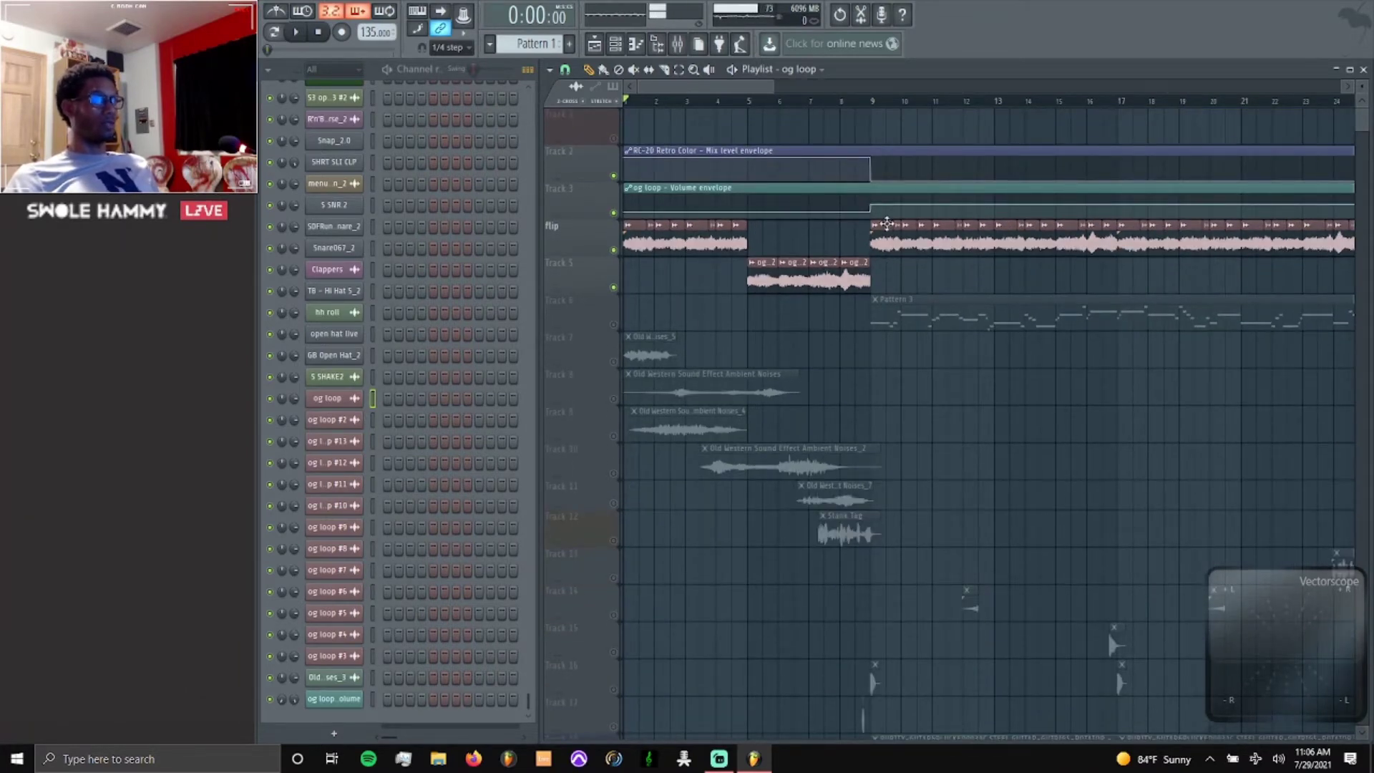
{"action": "left_click", "coordinate": [873, 102]}
{"action": "key", "text": "space"}
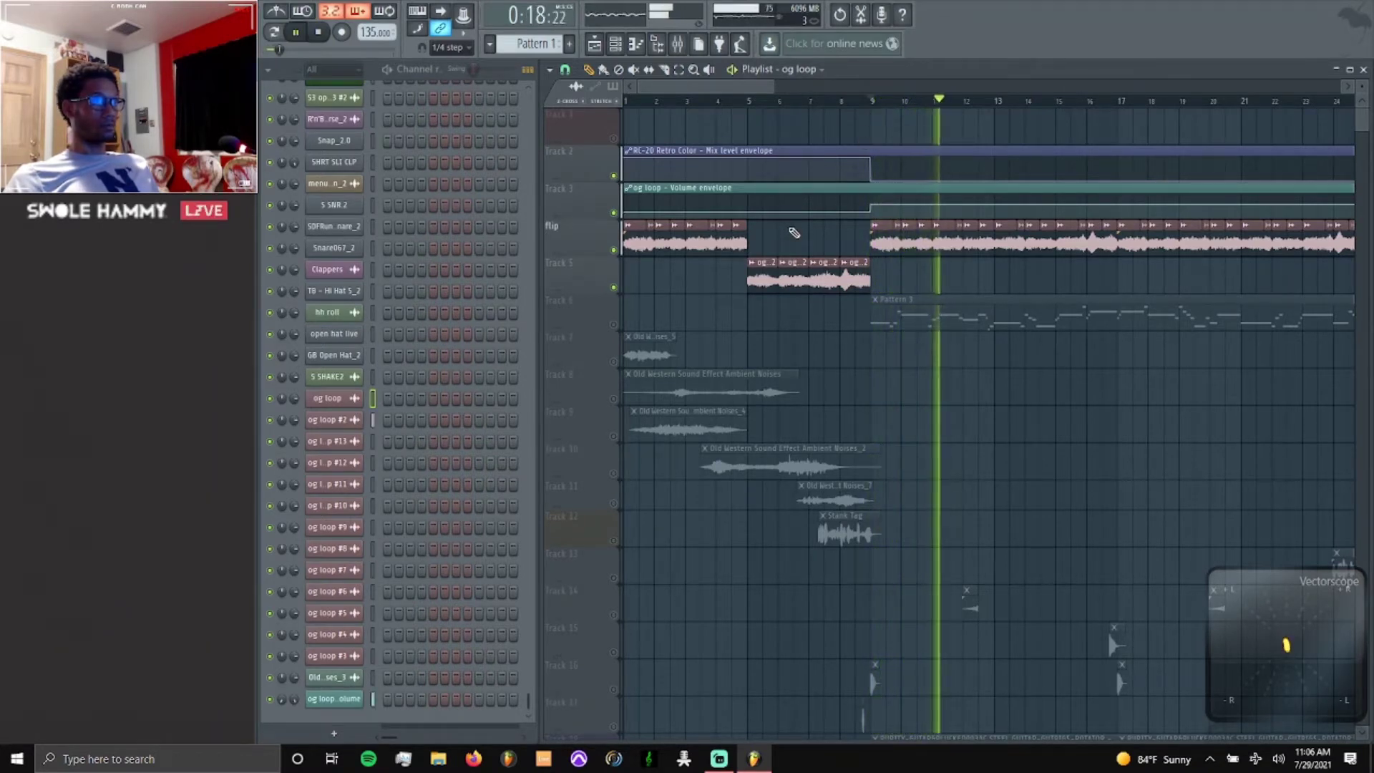
{"action": "left_click", "coordinate": [678, 44]}
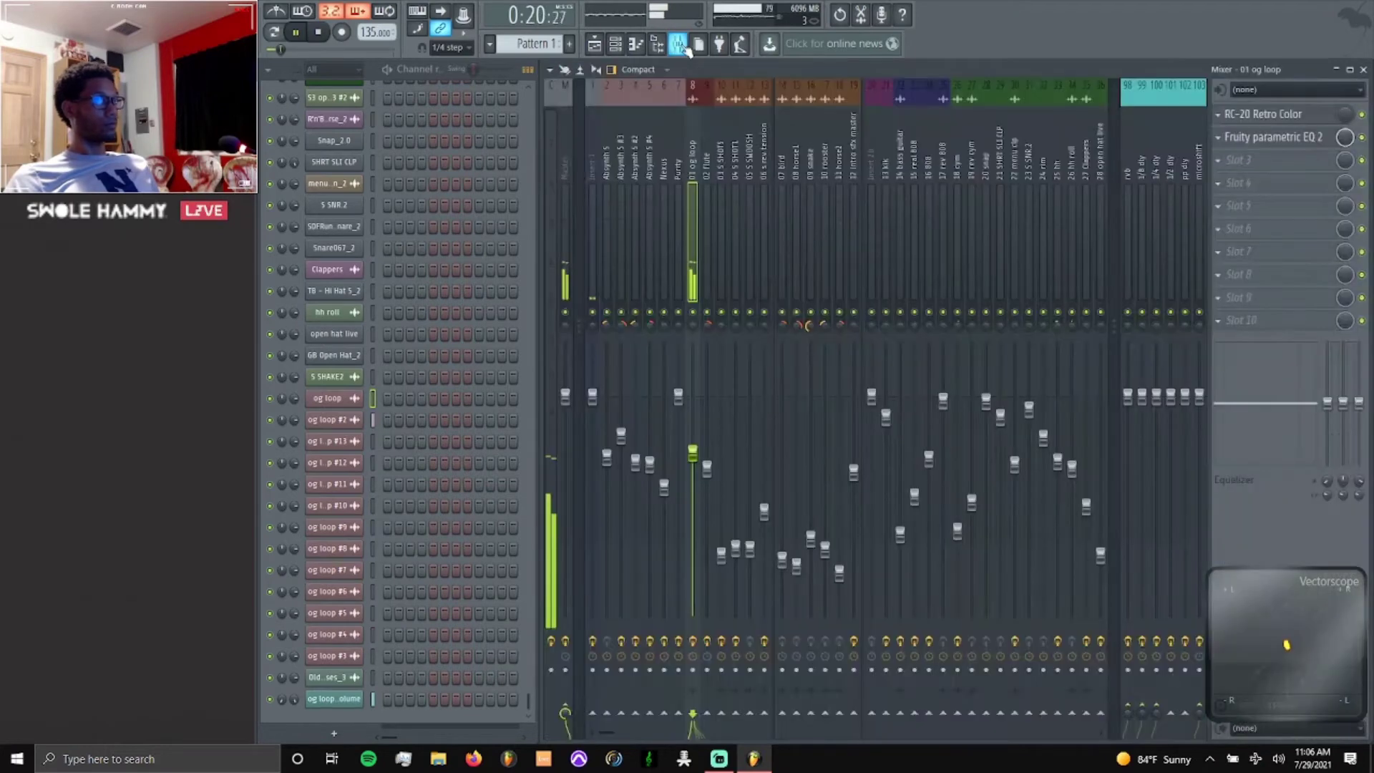
{"action": "left_click", "coordinate": [678, 44]}
{"action": "key", "text": "space"}
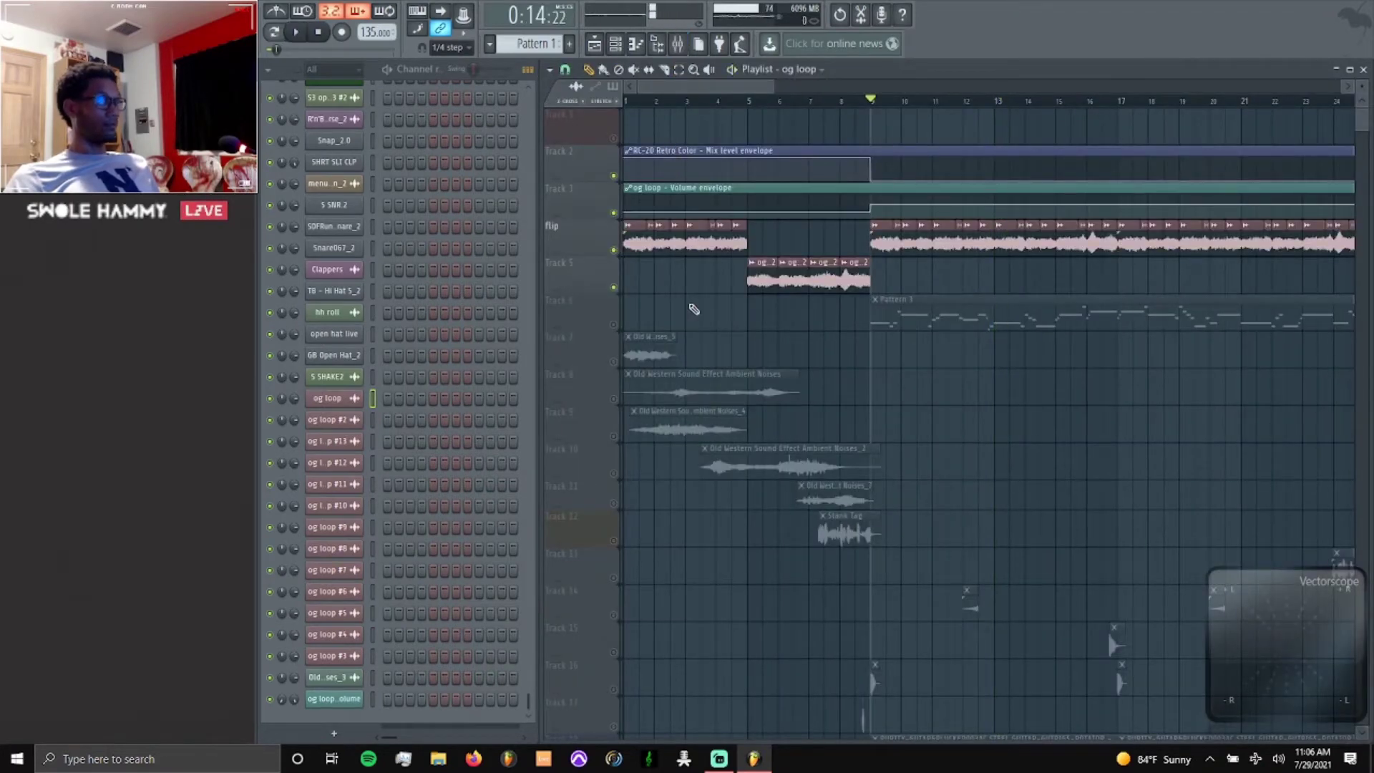
Examine how the flip clips alternate between their two playlist tracks across the song and look through the tracks below.
{"action": "scroll", "coordinate": [694, 309], "scroll_direction": "down", "scroll_amount": 2}
{"action": "scroll", "coordinate": [693, 309], "scroll_direction": "down", "scroll_amount": 1}
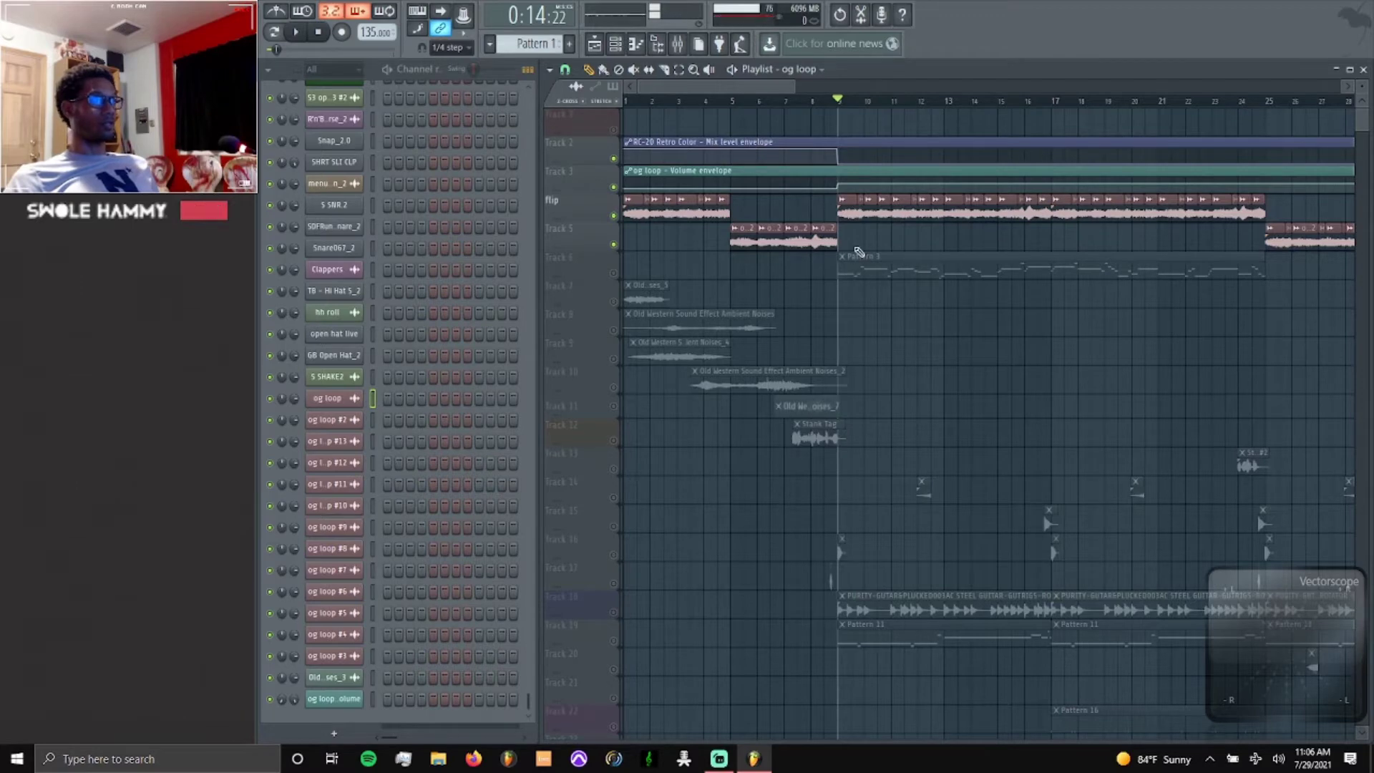
{"action": "scroll", "coordinate": [858, 251], "scroll_direction": "down", "scroll_amount": 4}
{"action": "scroll", "coordinate": [1131, 243], "scroll_direction": "right", "scroll_amount": 6}
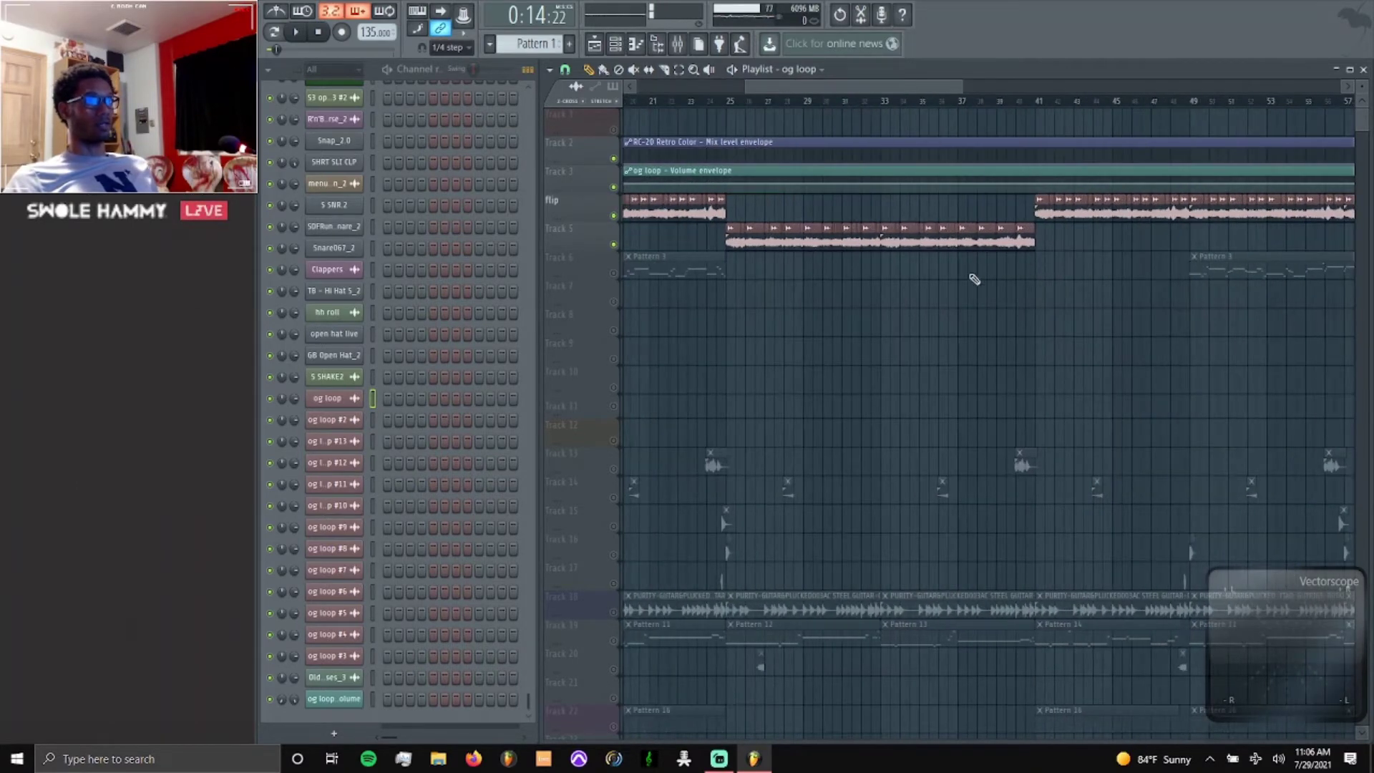
{"action": "scroll", "coordinate": [876, 284], "scroll_direction": "down", "scroll_amount": 2}
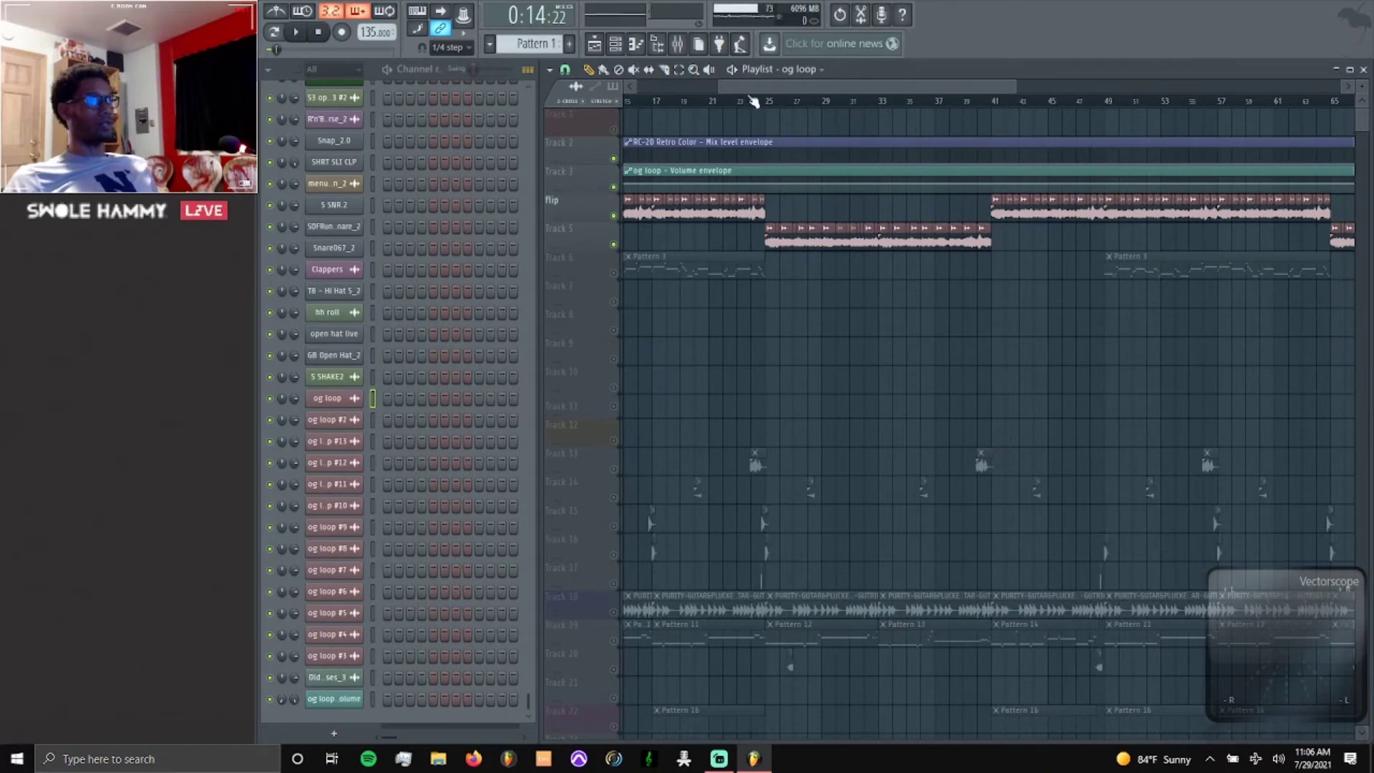
{"action": "scroll", "coordinate": [730, 286], "scroll_direction": "left", "scroll_amount": 5}
{"action": "scroll", "coordinate": [707, 380], "scroll_direction": "down", "scroll_amount": 2}
{"action": "scroll", "coordinate": [708, 380], "scroll_direction": "down", "scroll_amount": 5}
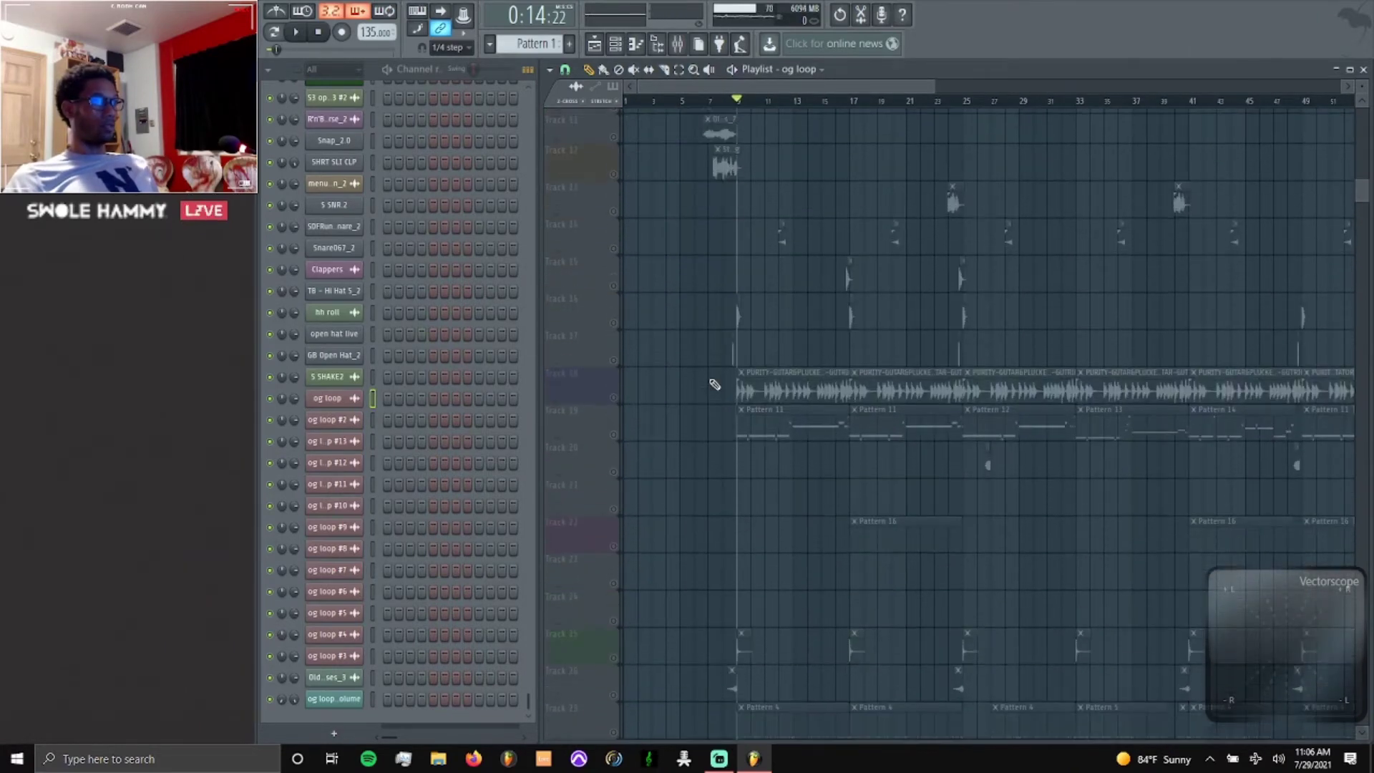
{"action": "scroll", "coordinate": [714, 384], "scroll_direction": "up", "scroll_amount": 2}
{"action": "scroll", "coordinate": [715, 384], "scroll_direction": "down", "scroll_amount": 2}
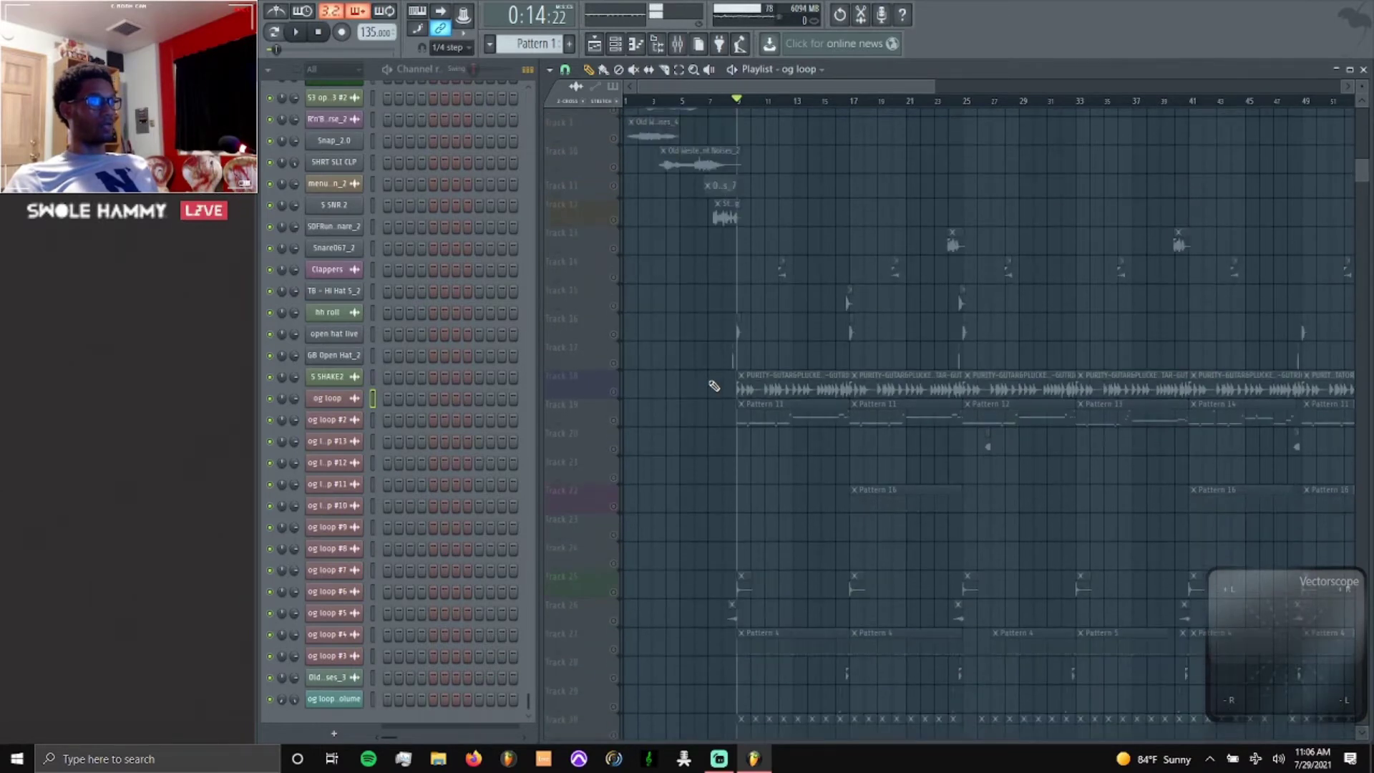
{"action": "scroll", "coordinate": [710, 386], "scroll_direction": "up", "scroll_amount": 3}
{"action": "scroll", "coordinate": [693, 373], "scroll_direction": "down", "scroll_amount": 4}
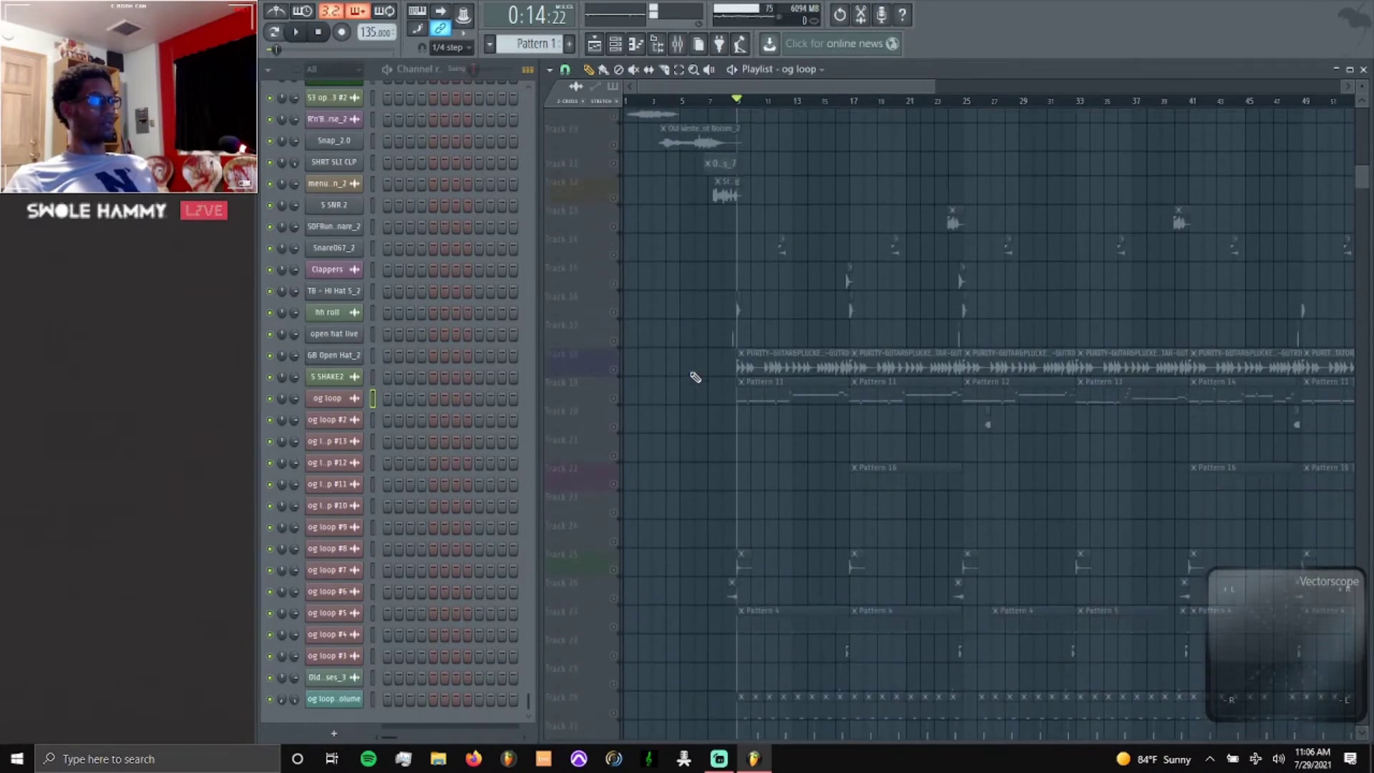
Solo Track 18 with the PURITY steel guitar clips and play it from bar 9.
{"action": "left_click", "coordinate": [616, 366]}
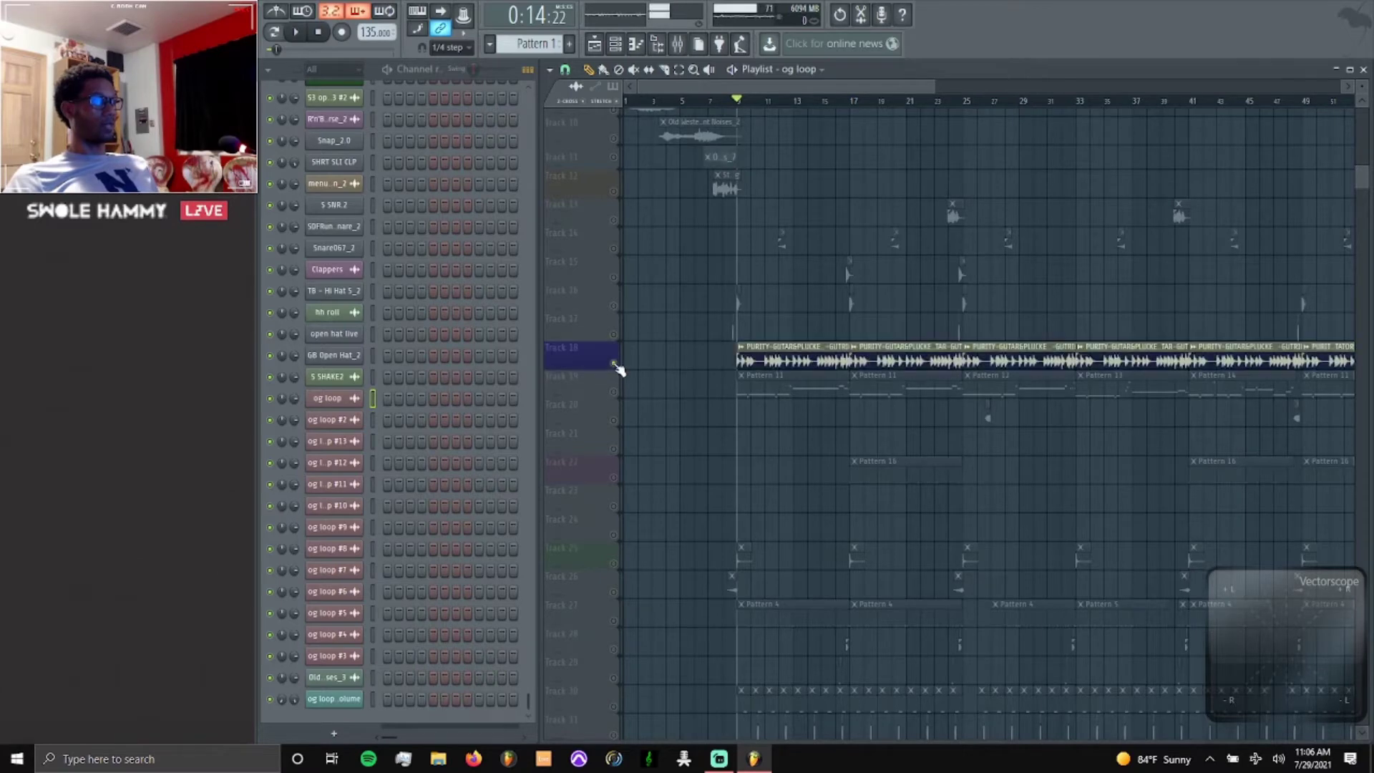
{"action": "key", "text": "space"}
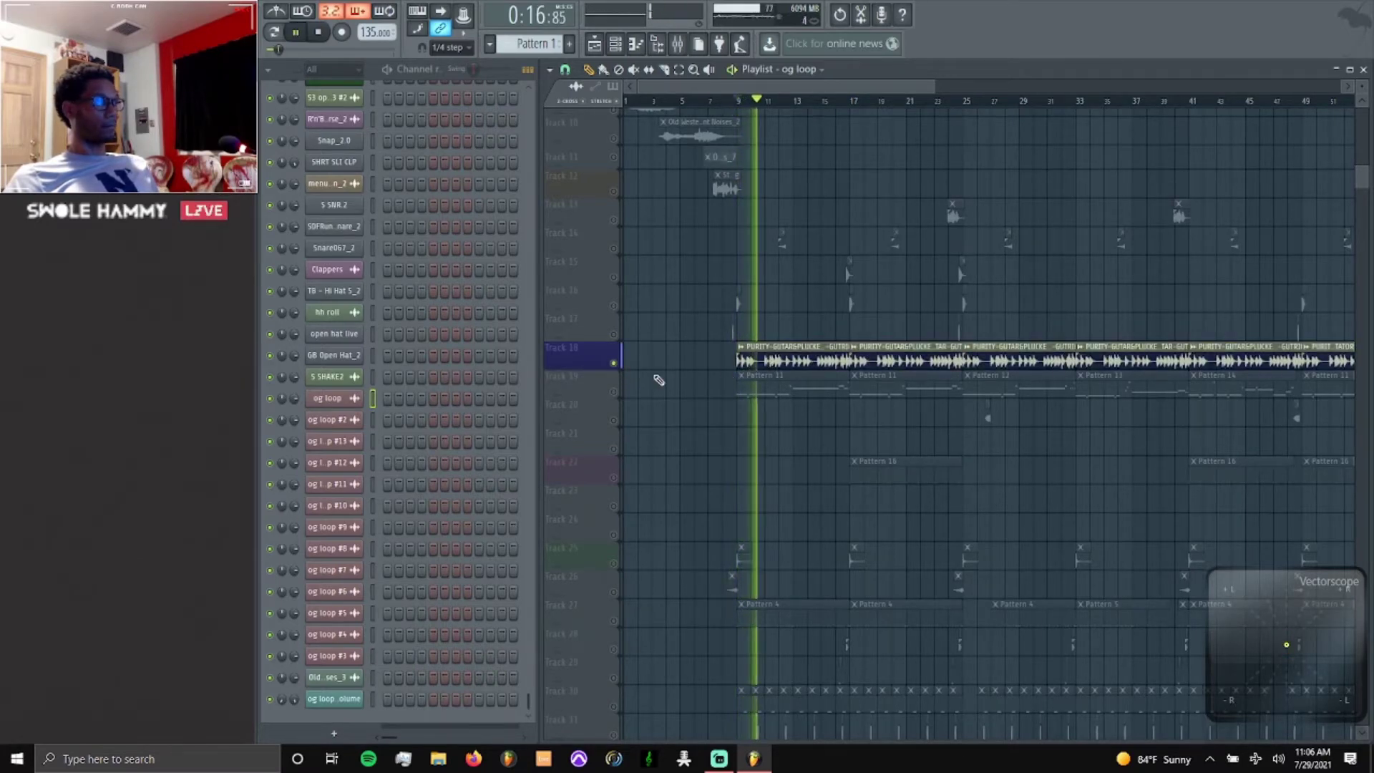
{"action": "scroll", "coordinate": [779, 385], "scroll_direction": "up", "scroll_amount": 2}
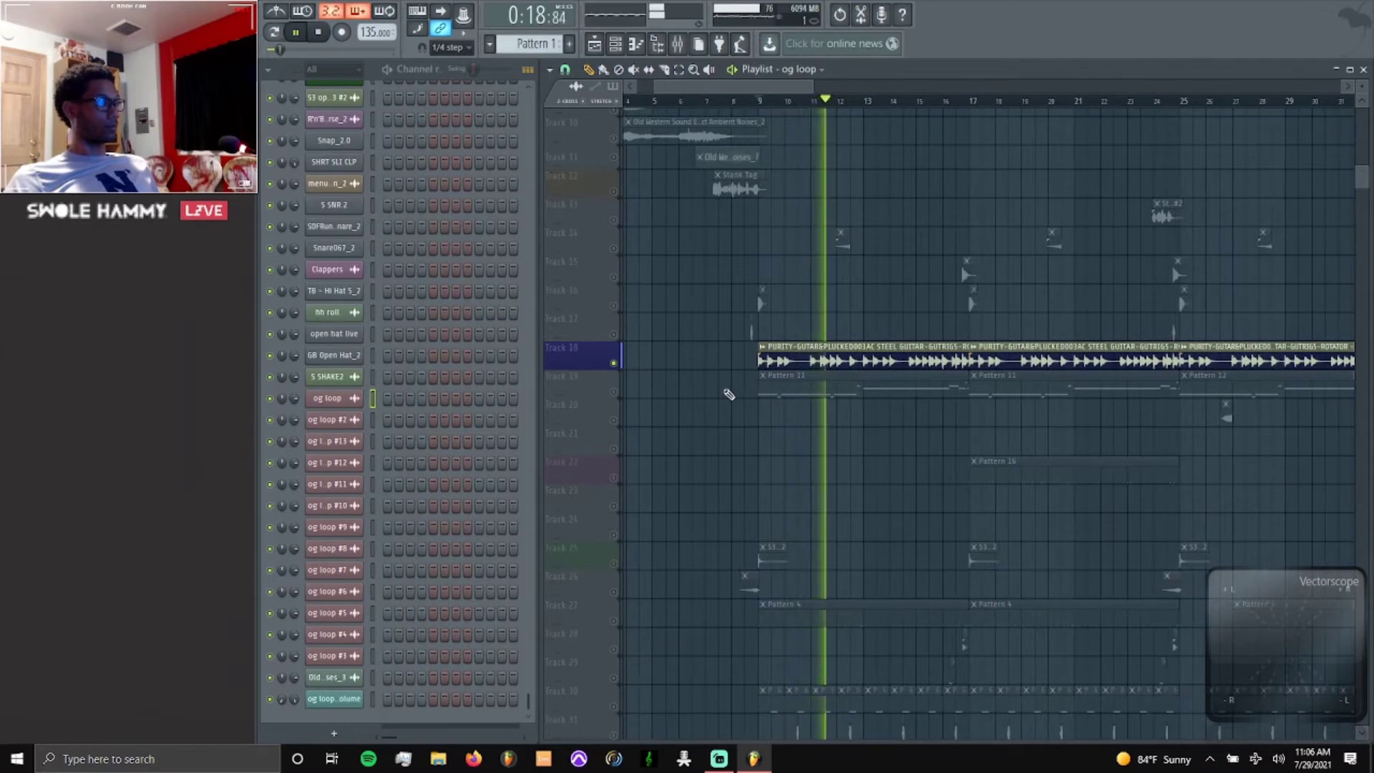
{"action": "scroll", "coordinate": [727, 392], "scroll_direction": "up", "scroll_amount": 1}
{"action": "scroll", "coordinate": [729, 394], "scroll_direction": "down", "scroll_amount": 1}
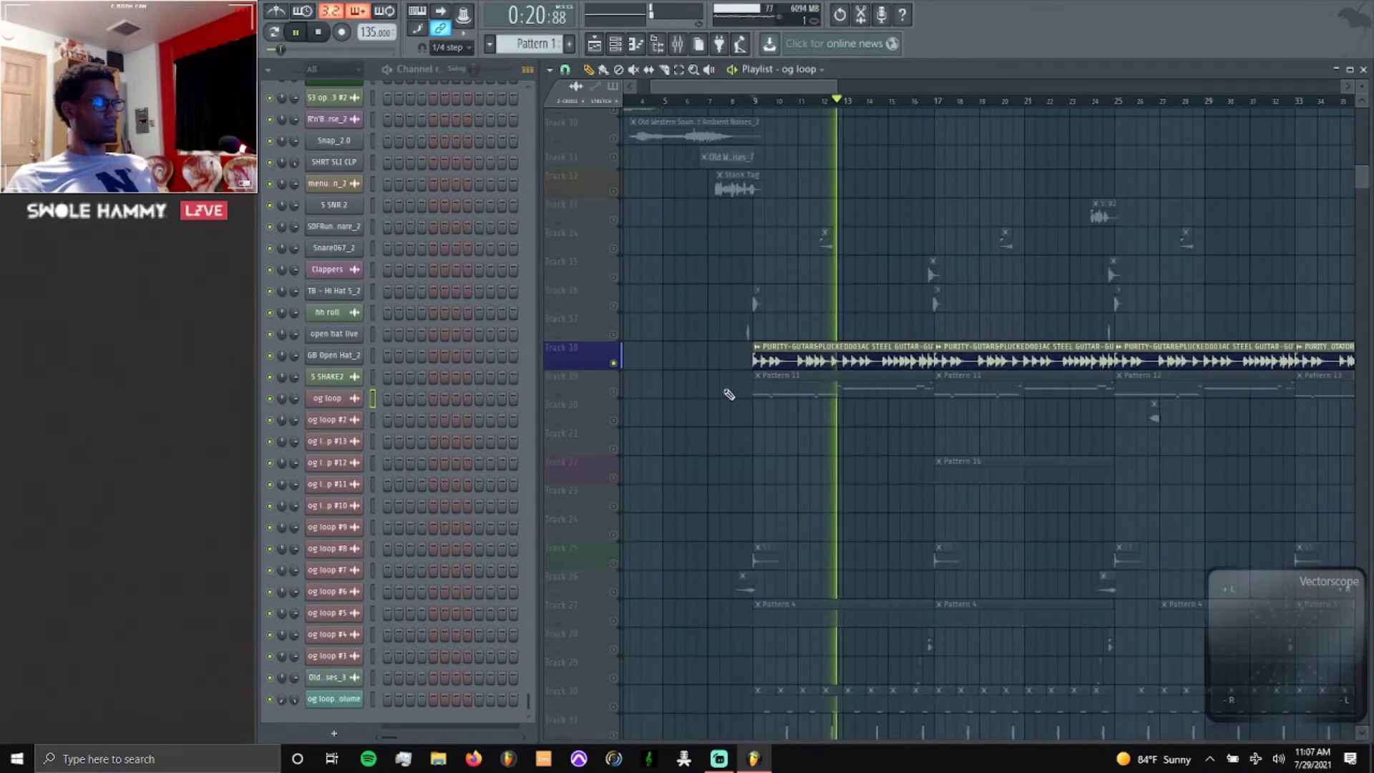
Open the PURITY steel guitar sample's channel settings and show its 14 bass guitar mixer track.
{"action": "left_click", "coordinate": [755, 359]}
{"action": "scroll", "coordinate": [358, 401], "scroll_direction": "up", "scroll_amount": 7}
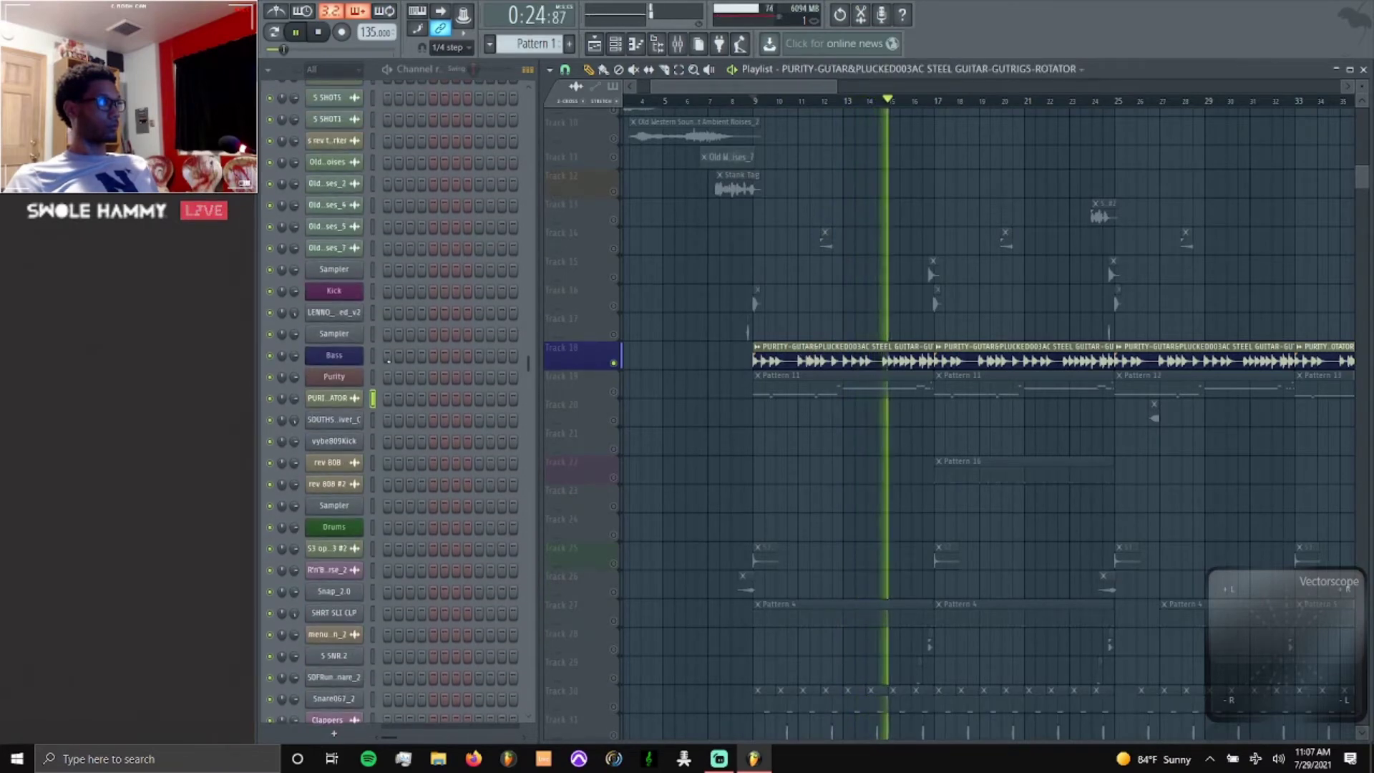
{"action": "key", "text": "space"}
{"action": "left_click", "coordinate": [353, 406]}
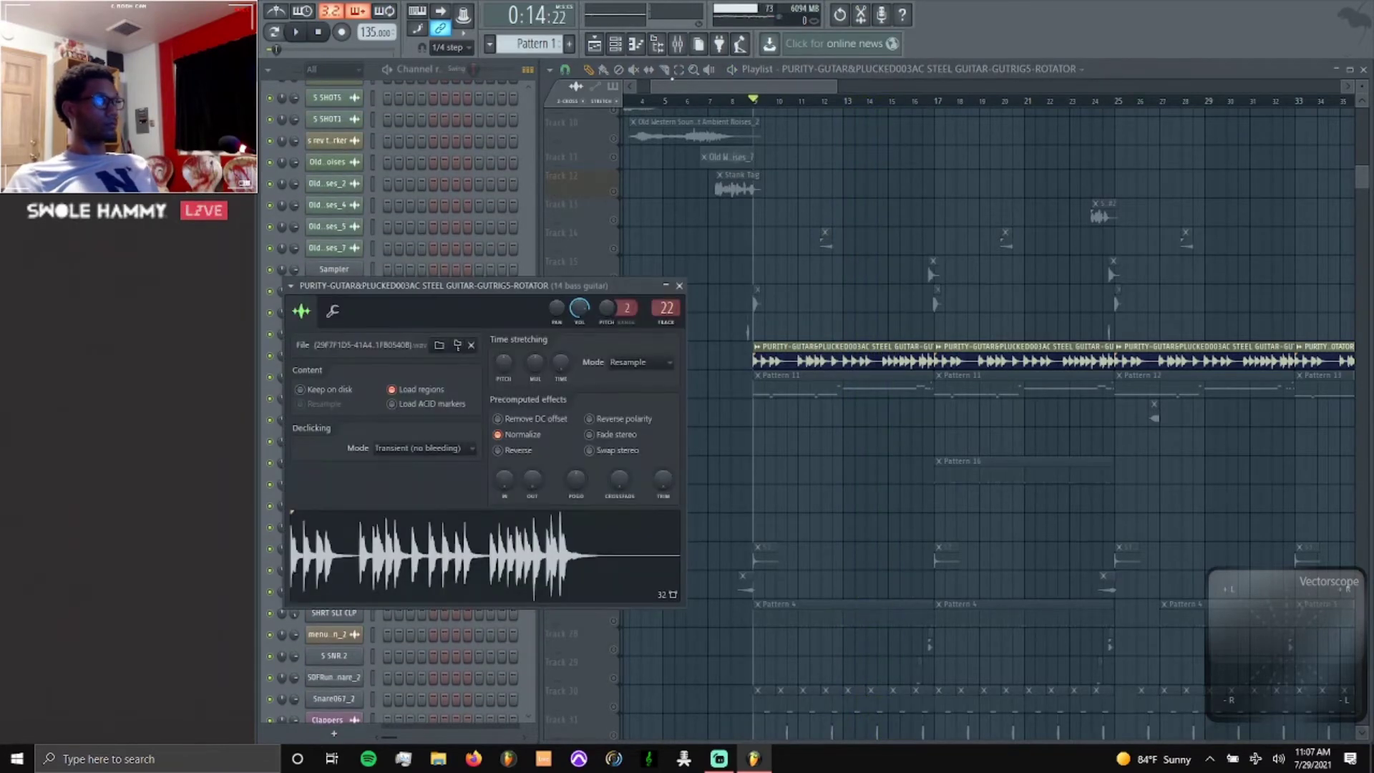
{"action": "left_click", "coordinate": [678, 44]}
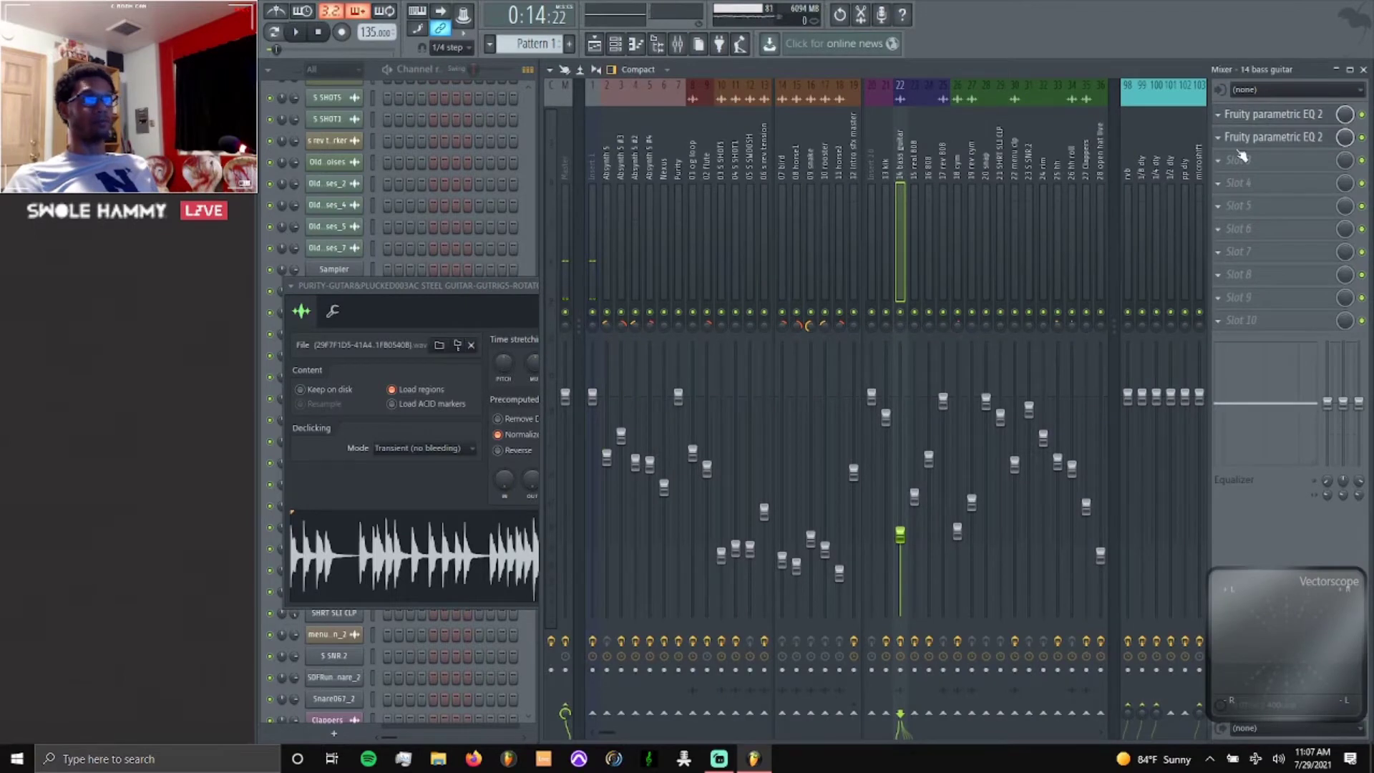
Inspect the curves of both Fruity parametric EQ 2 effects on the 14 bass guitar mixer track.
{"action": "left_click", "coordinate": [1307, 118]}
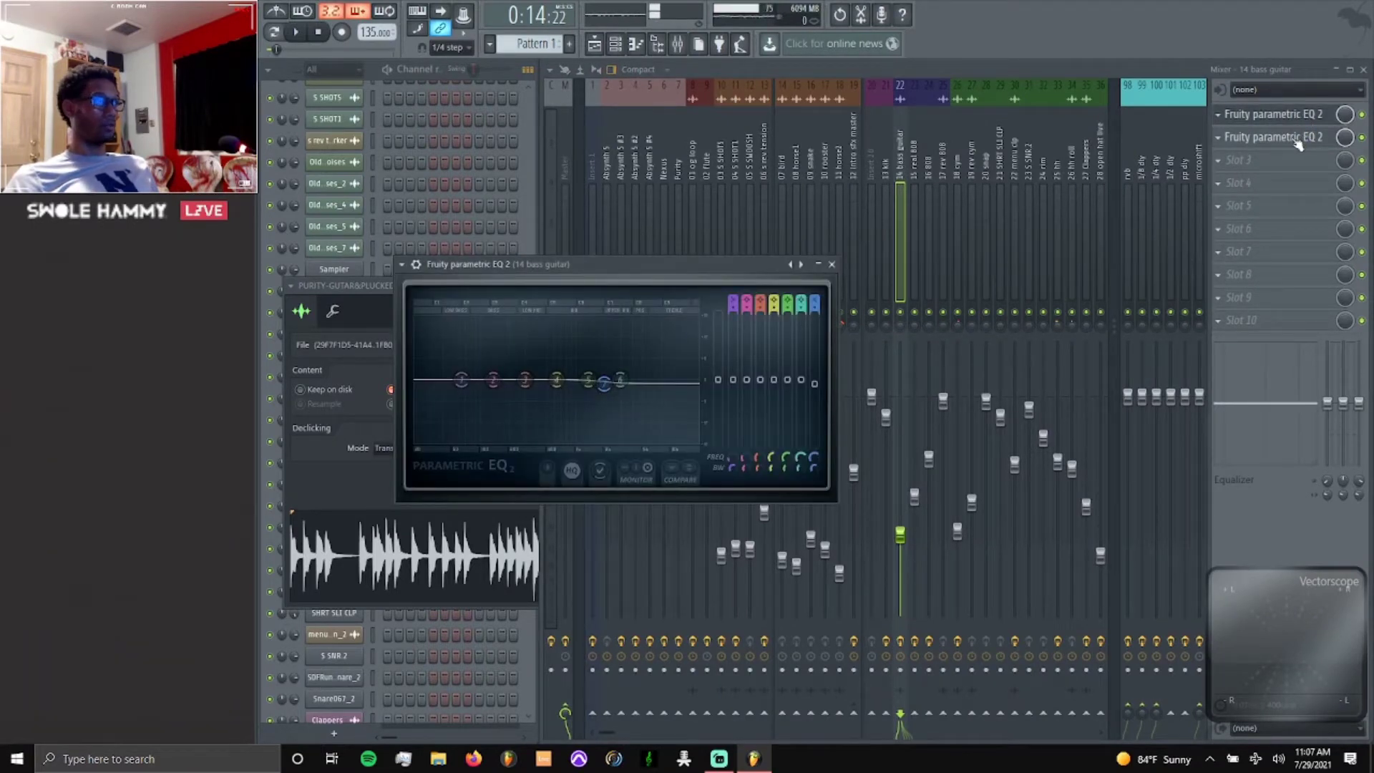
{"action": "left_click", "coordinate": [1297, 139]}
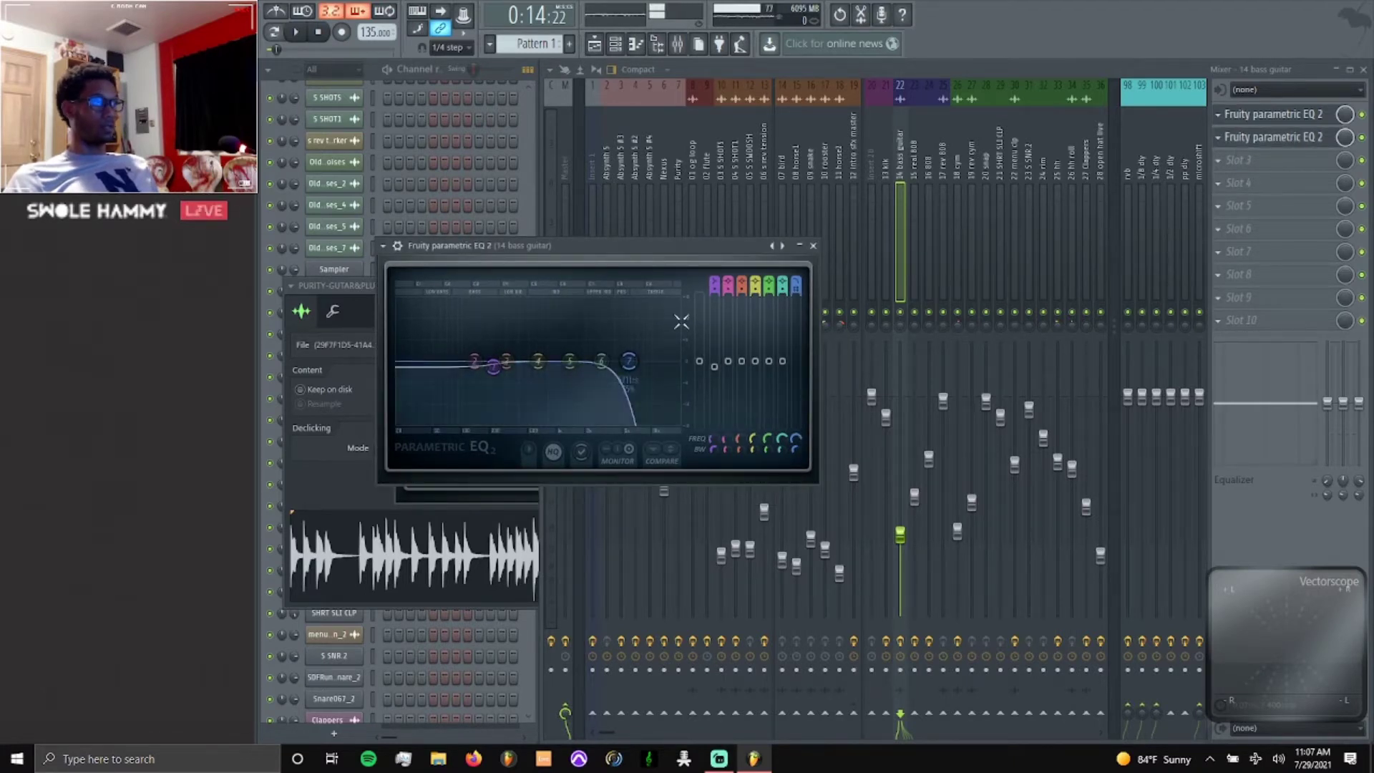
{"action": "left_click", "coordinate": [814, 246]}
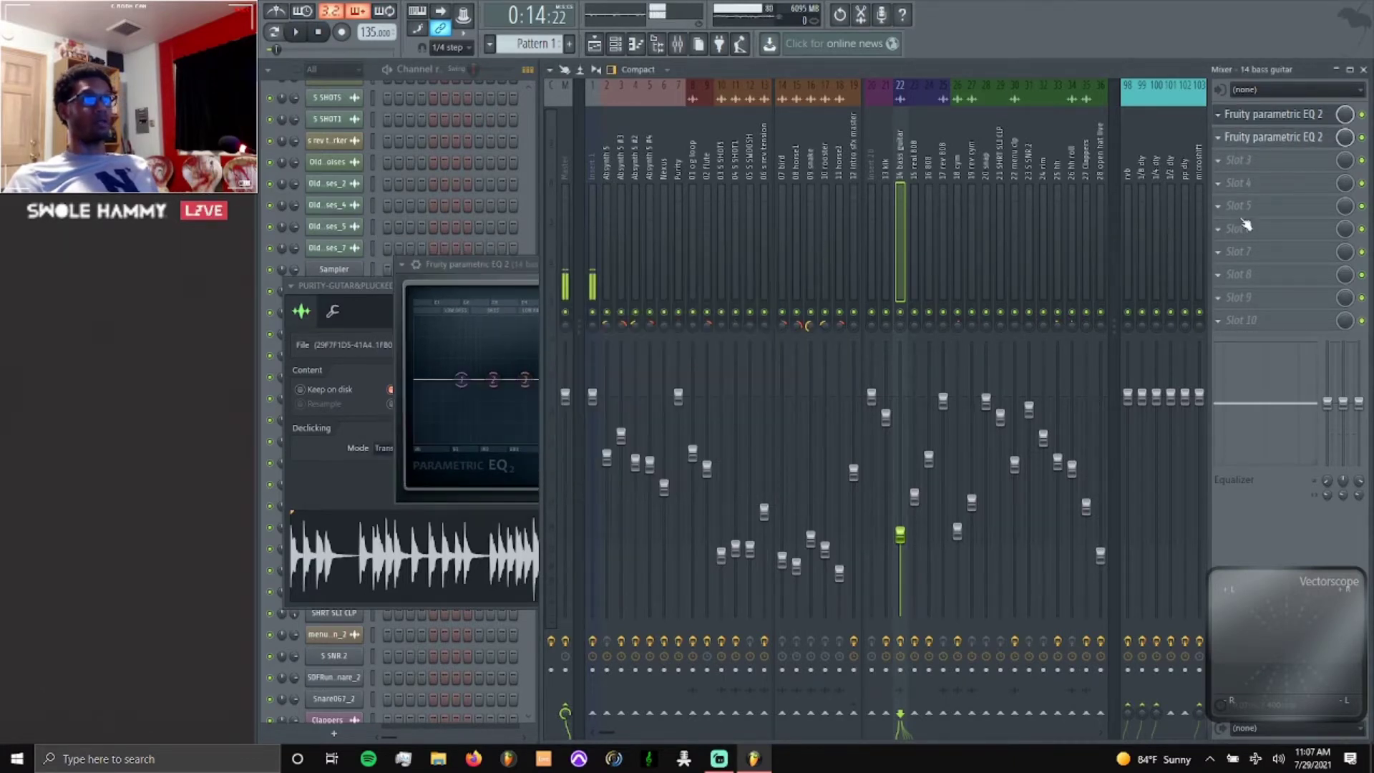
{"action": "left_click", "coordinate": [1273, 117]}
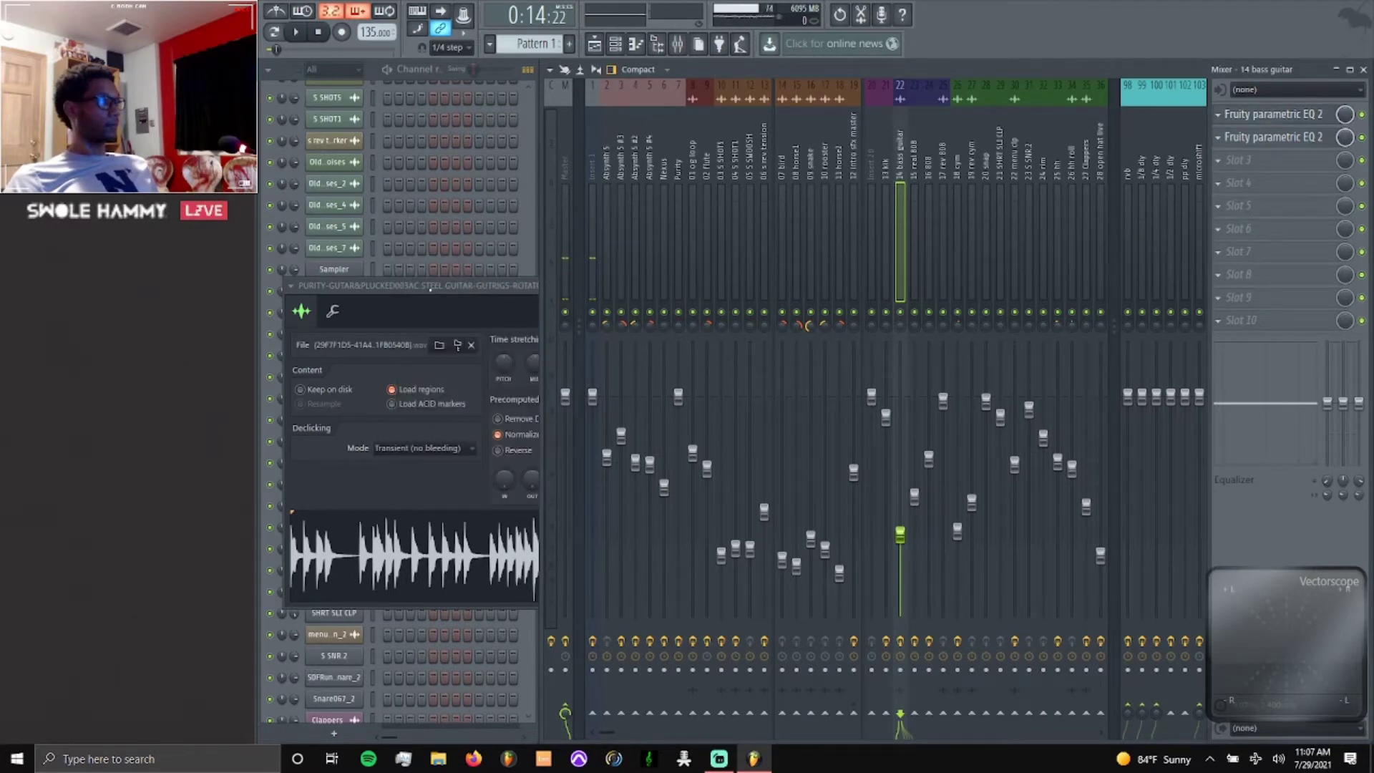
Open the Purity instrument channel, play Pattern 2 and examine its guitar notes in the piano roll.
{"action": "left_click_drag", "start_coordinate": [430, 289], "coordinate": [785, 303]}
{"action": "left_click", "coordinate": [337, 377]}
{"action": "scroll", "coordinate": [530, 43], "scroll_direction": "down", "scroll_amount": 1}
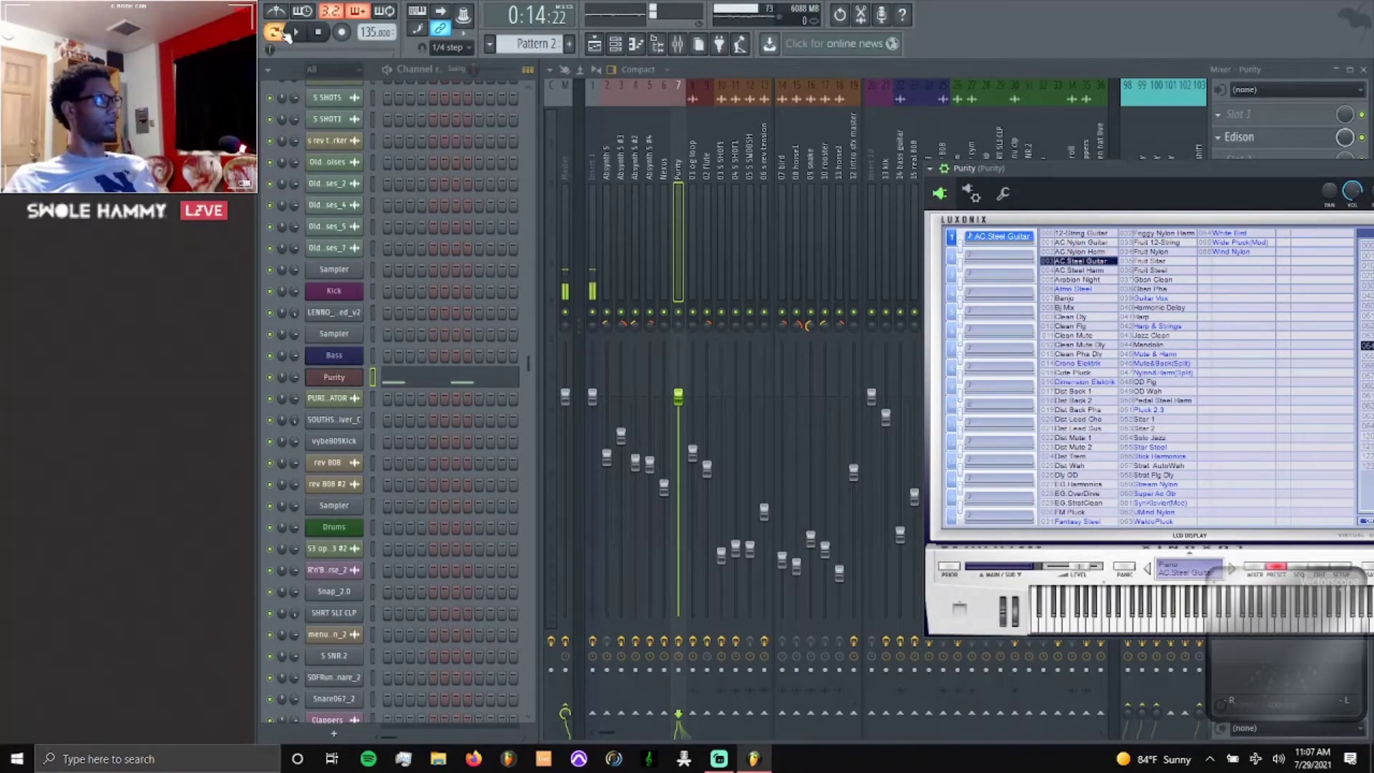
{"action": "key", "text": "space"}
{"action": "left_click", "coordinate": [428, 377]}
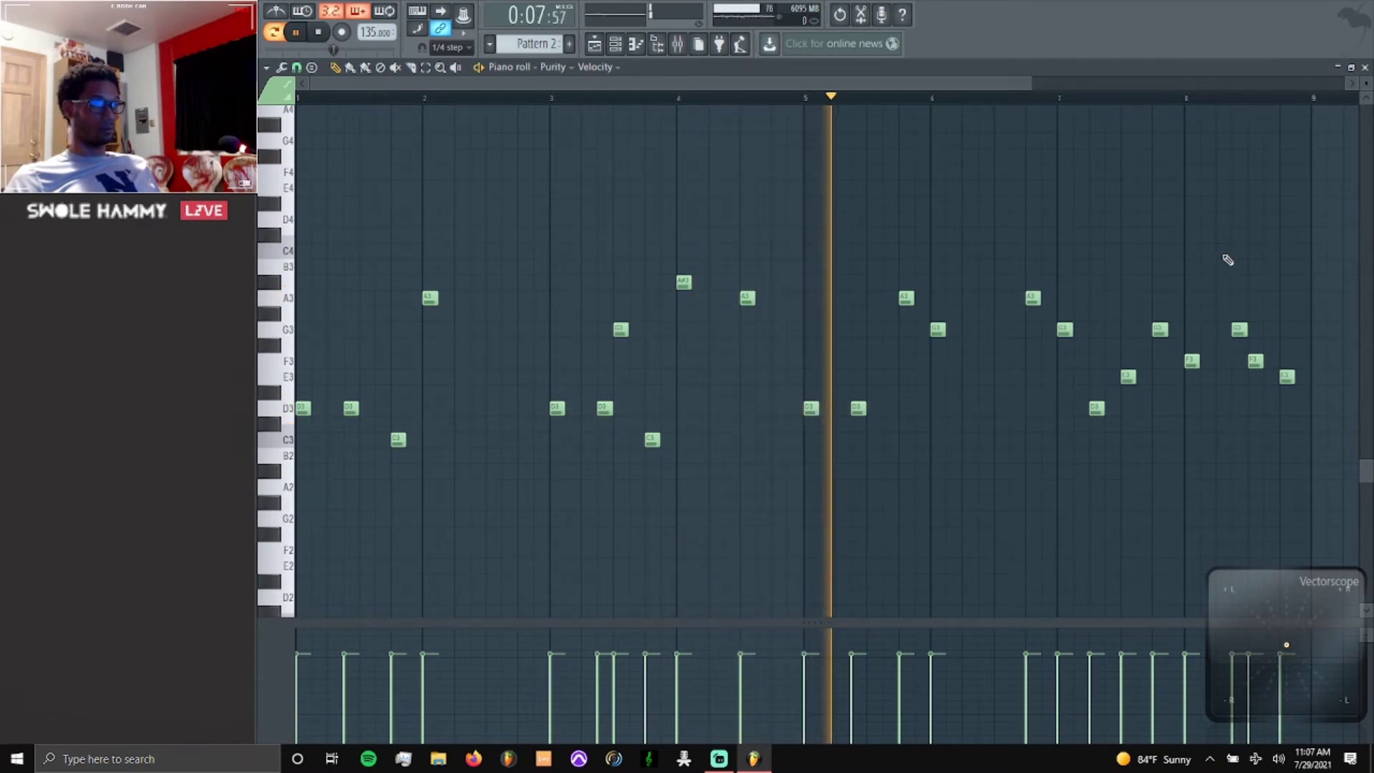
{"action": "key", "text": "space"}
{"action": "left_click", "coordinate": [1365, 67]}
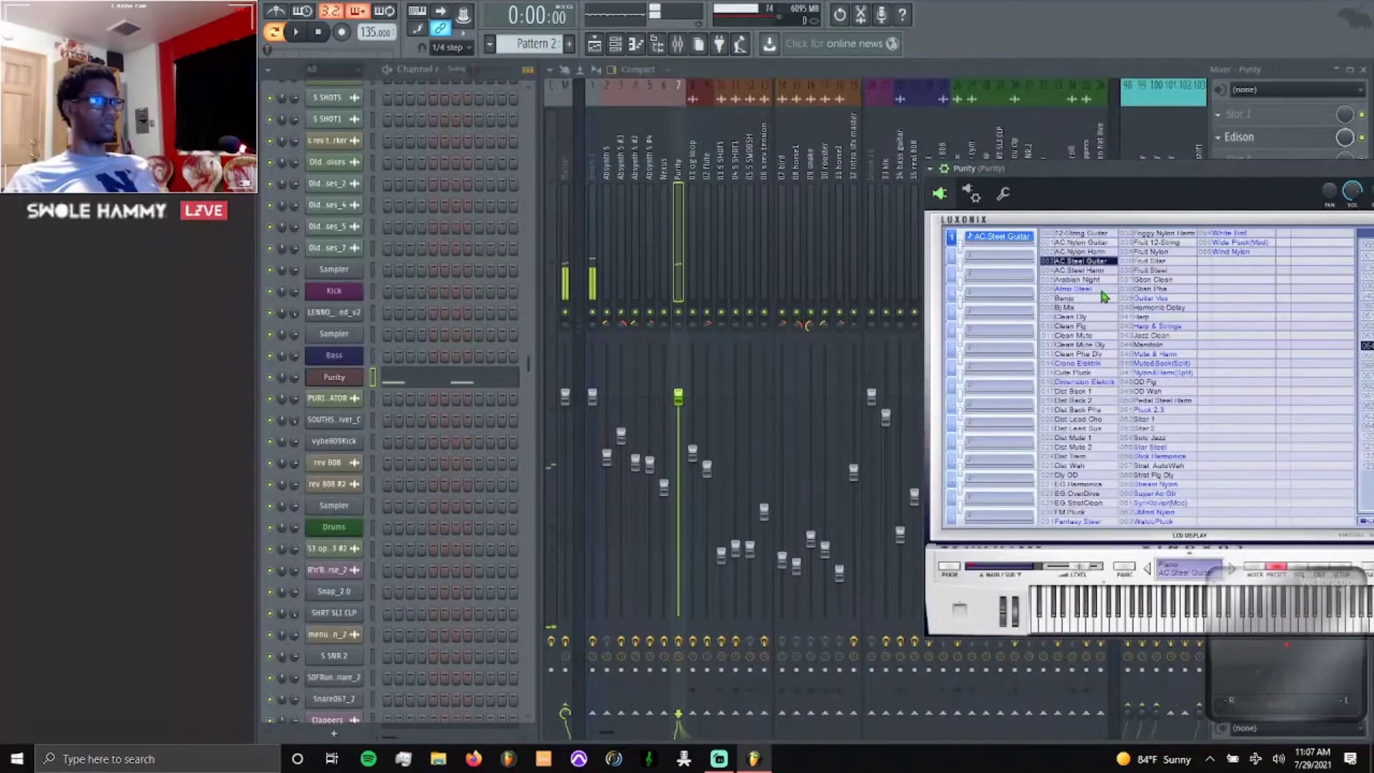
Compare Purity's AC.Steel Guitar preset with the recorded steel guitar sample and play Pattern 2 through the original instrument.
{"action": "left_click_drag", "start_coordinate": [1227, 187], "coordinate": [801, 199]}
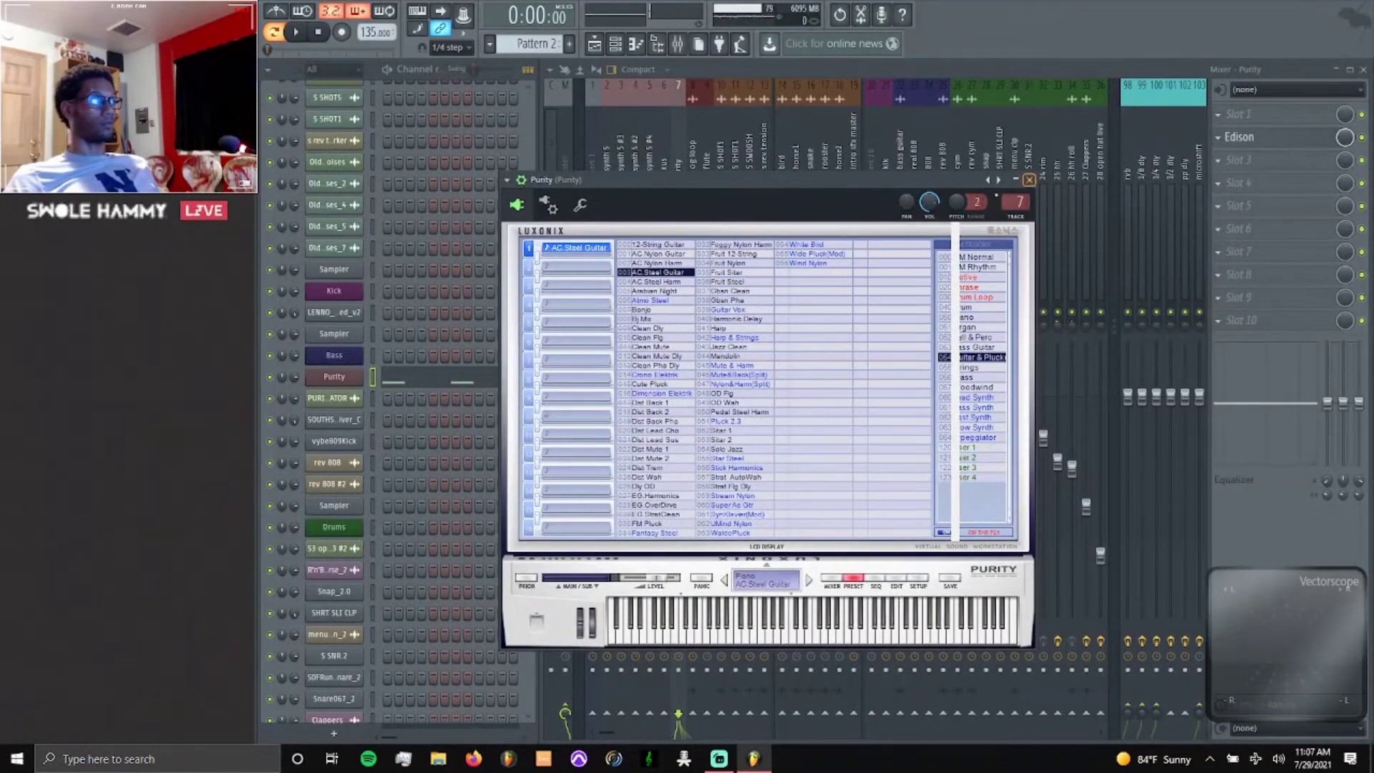
{"action": "left_click", "coordinate": [1029, 180]}
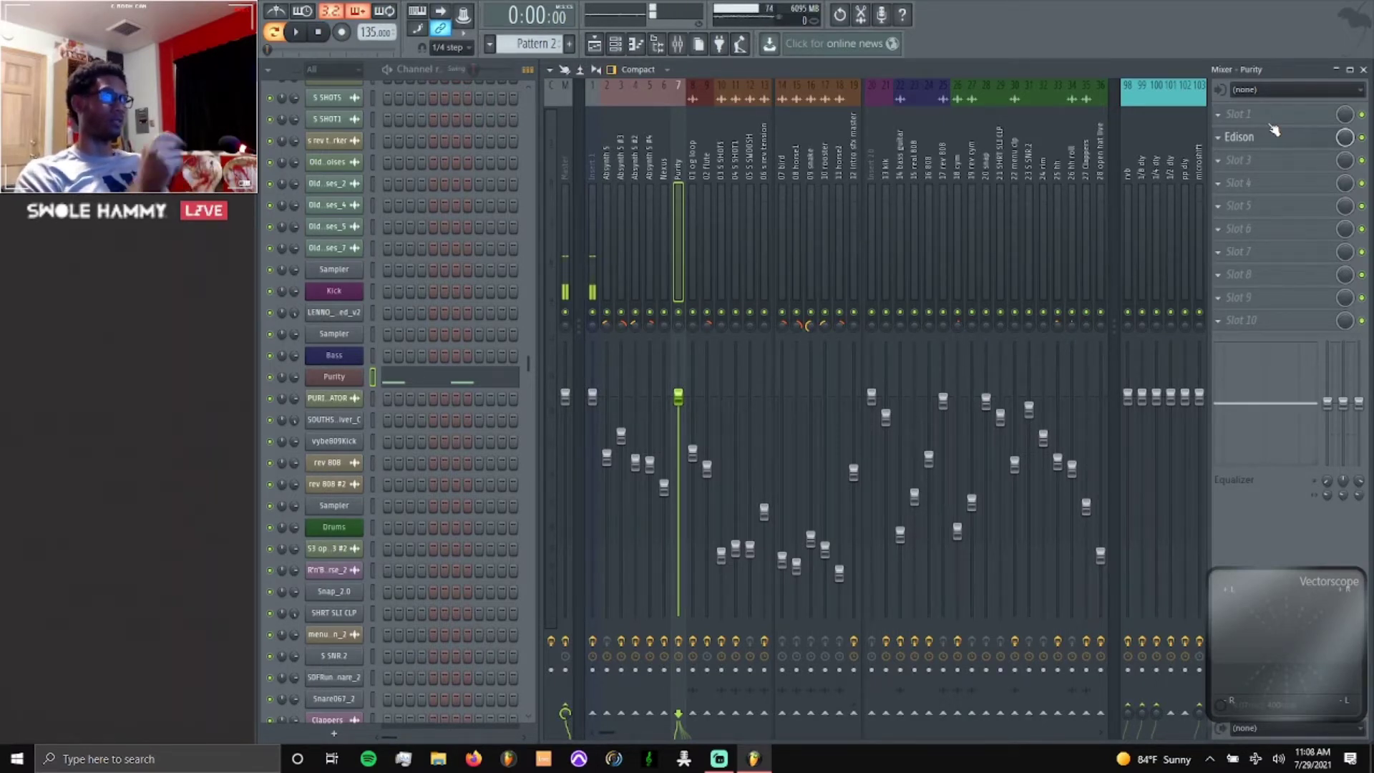
{"action": "left_click", "coordinate": [332, 399]}
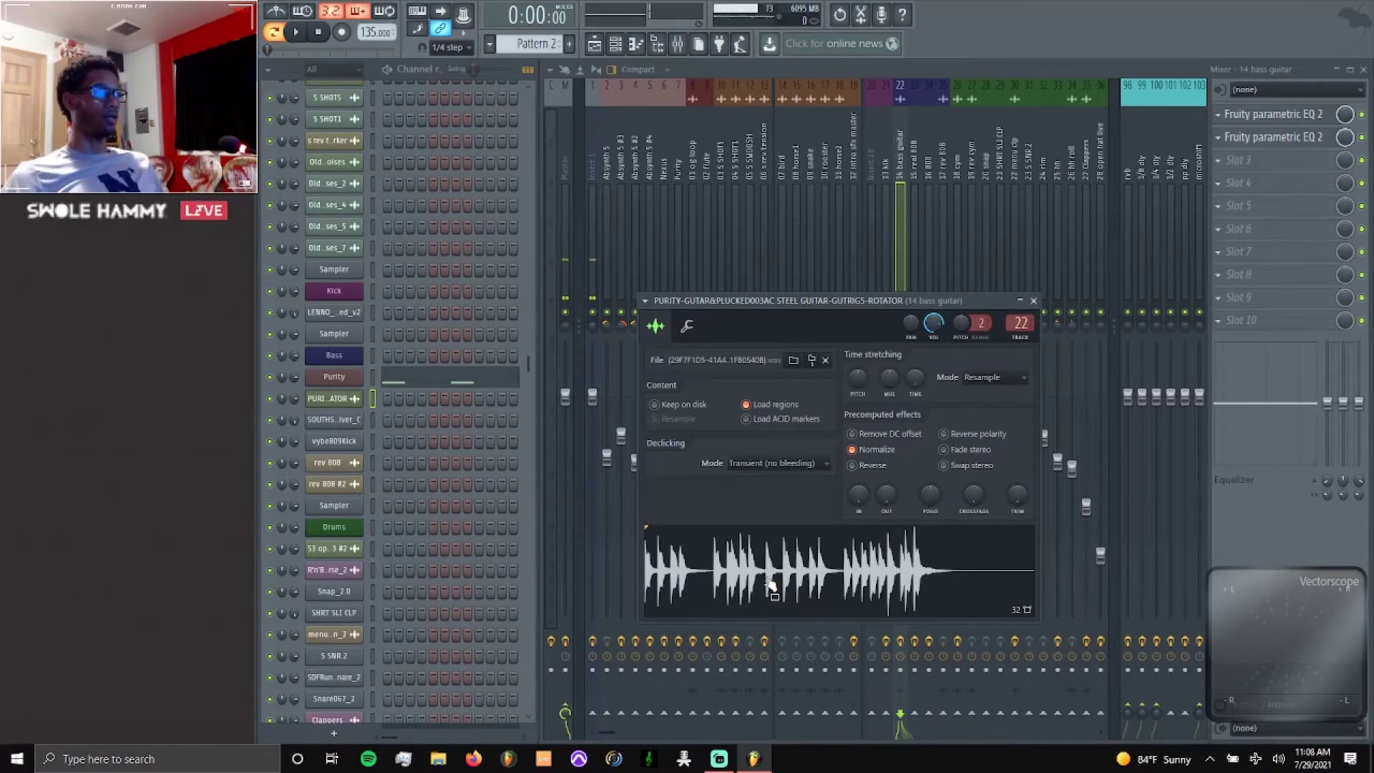
{"action": "left_click", "coordinate": [335, 377]}
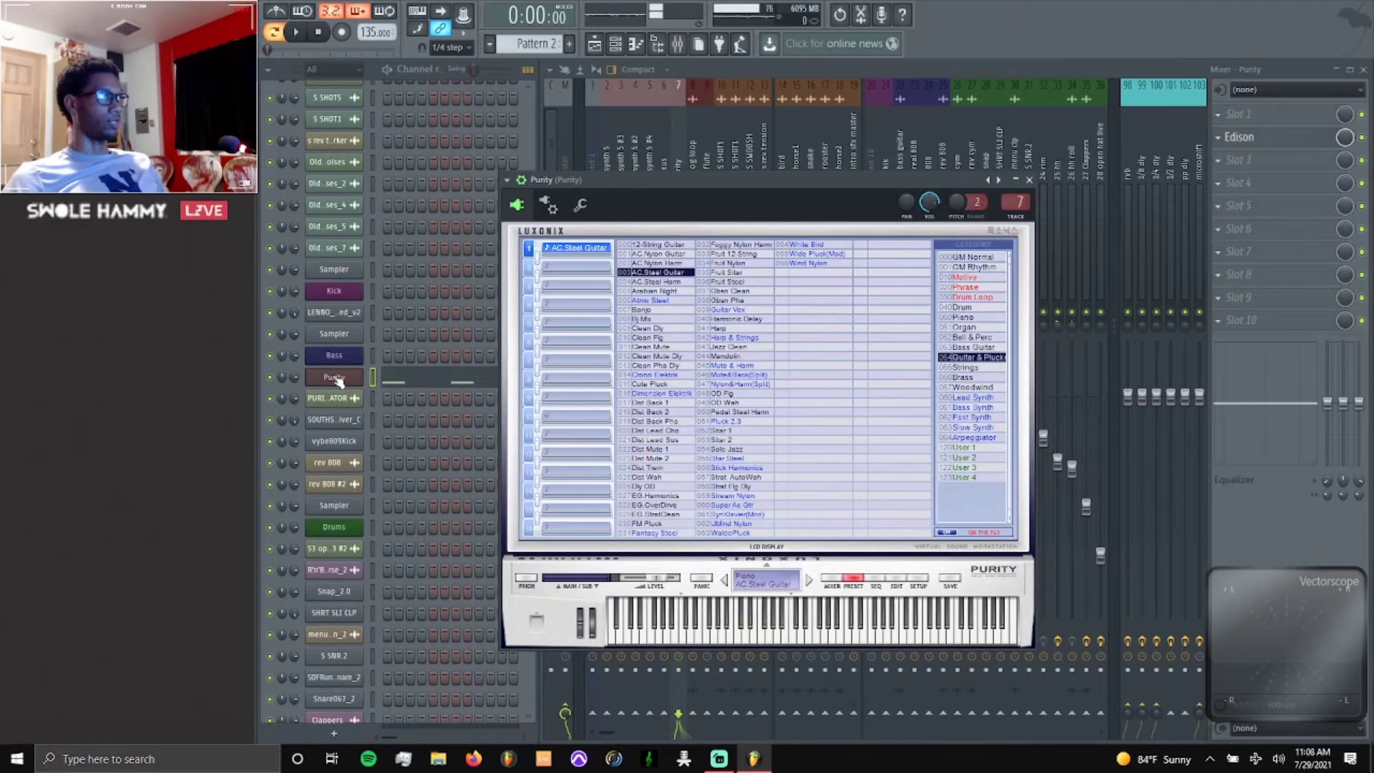
{"action": "key", "text": "space"}
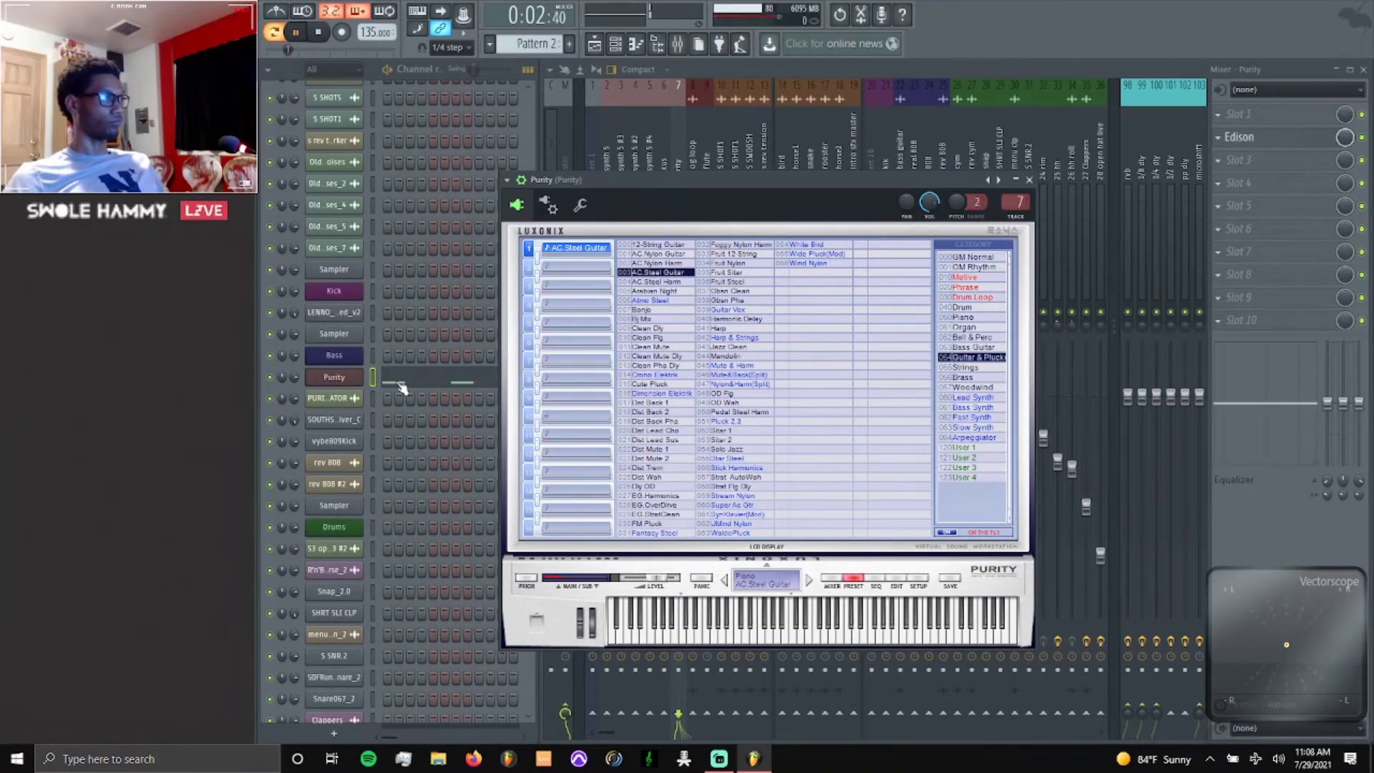
{"action": "key", "text": "space"}
Review the recorded steel guitar sample's channel settings, then close them and recheck the second EQ on its mixer track.
{"action": "left_click", "coordinate": [345, 402]}
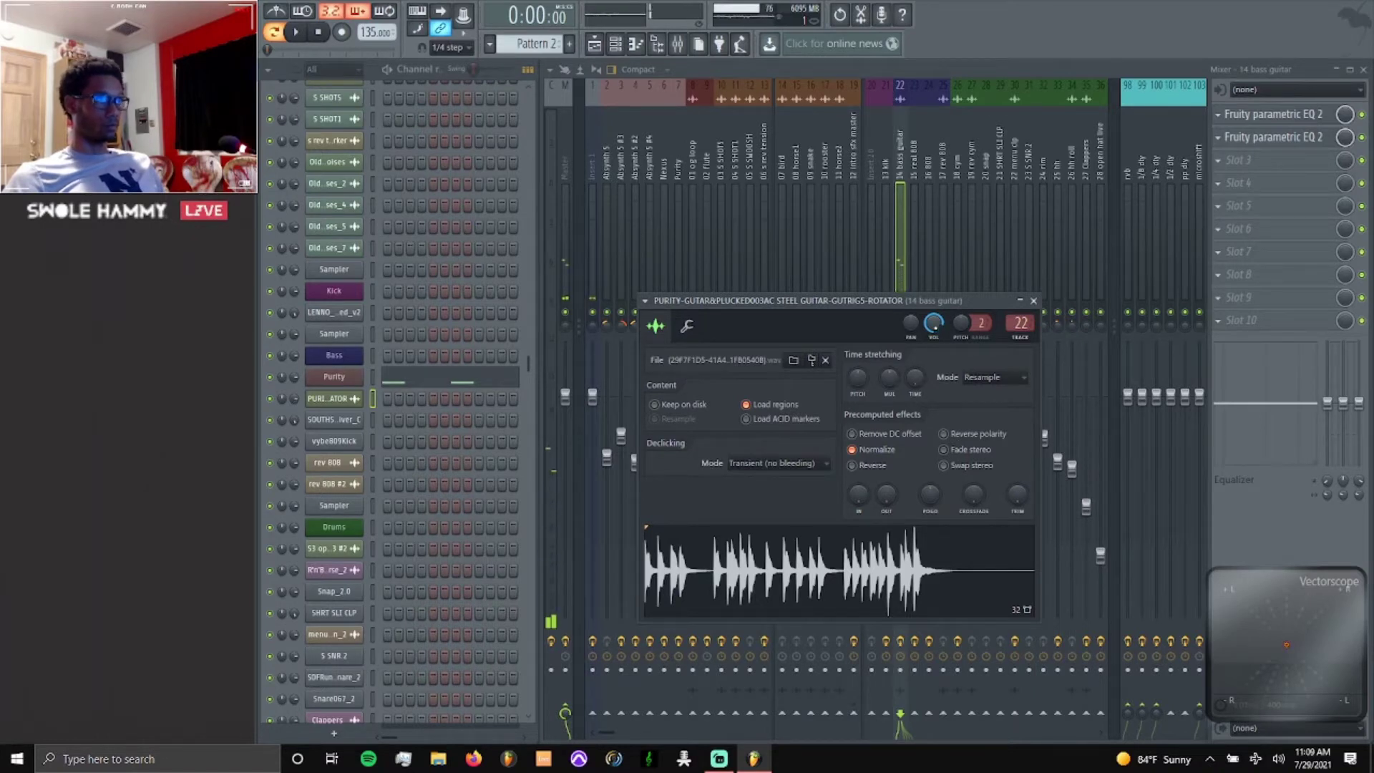
{"action": "left_click", "coordinate": [1033, 301]}
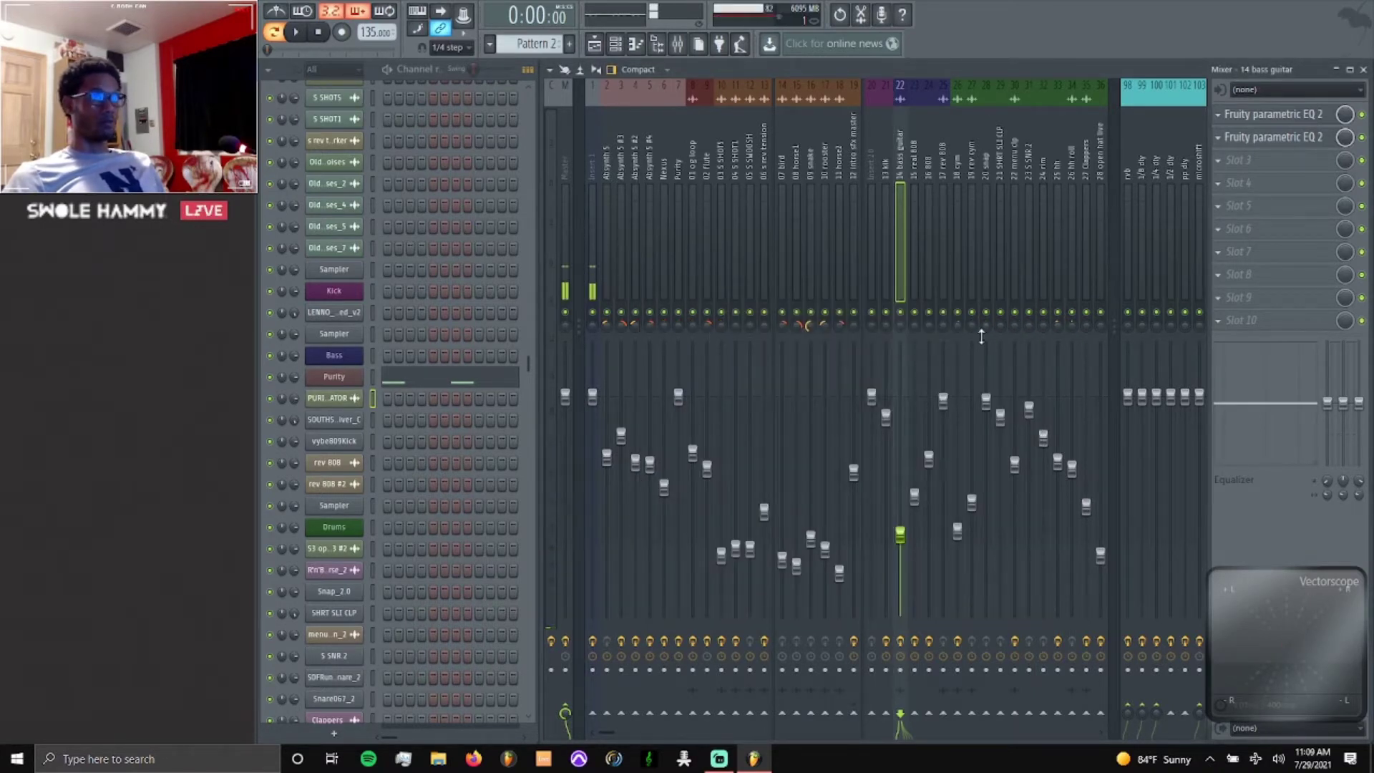
{"action": "left_click", "coordinate": [1279, 139]}
{"action": "left_click", "coordinate": [1280, 140]}
{"action": "left_click", "coordinate": [1281, 140]}
{"action": "left_click", "coordinate": [1281, 139]}
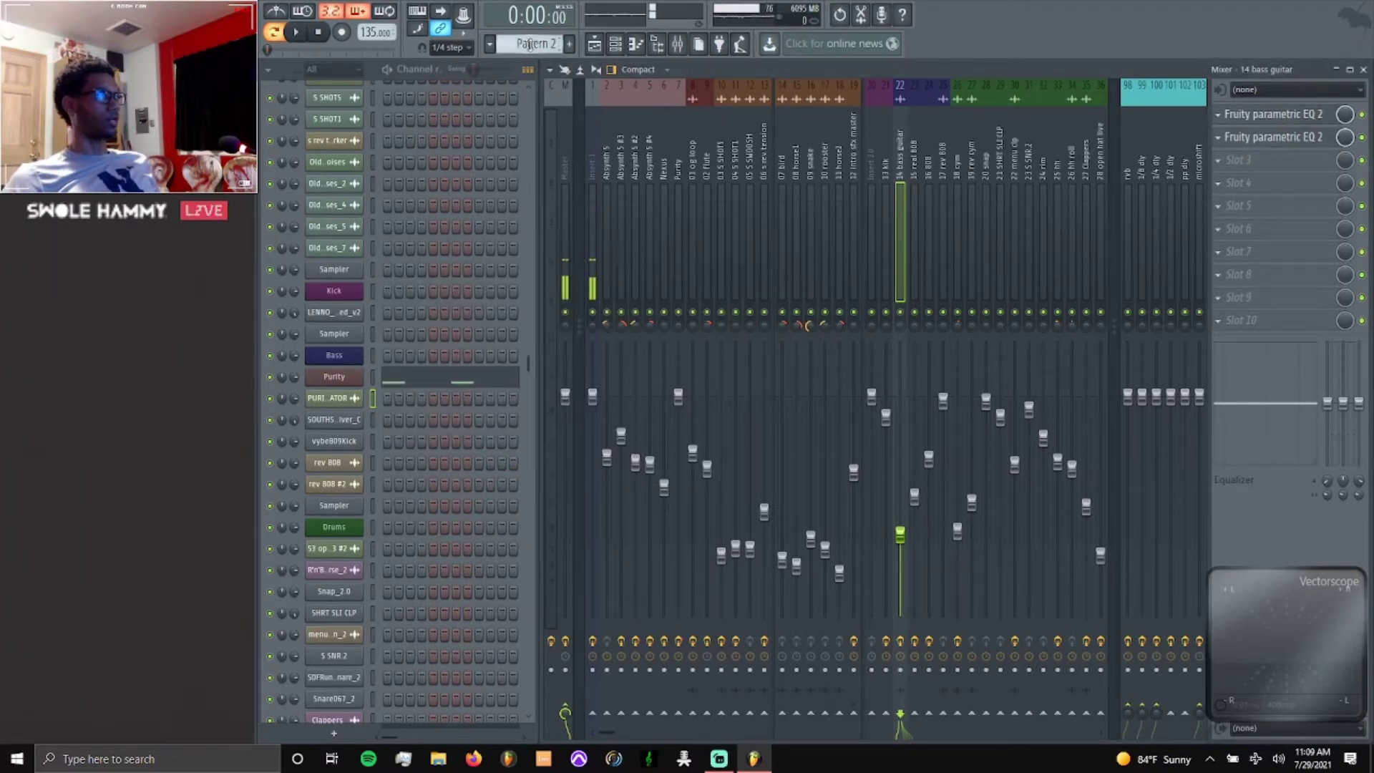
Switch to Pattern 3, play the flute melody and show its BANSURI IN ORANGE SKY preset in Massive.
{"action": "scroll", "coordinate": [528, 45], "scroll_direction": "down", "scroll_amount": 1}
{"action": "scroll", "coordinate": [458, 290], "scroll_direction": "down", "scroll_amount": 3}
{"action": "scroll", "coordinate": [458, 290], "scroll_direction": "down", "scroll_amount": 1}
{"action": "scroll", "coordinate": [458, 286], "scroll_direction": "up", "scroll_amount": 7}
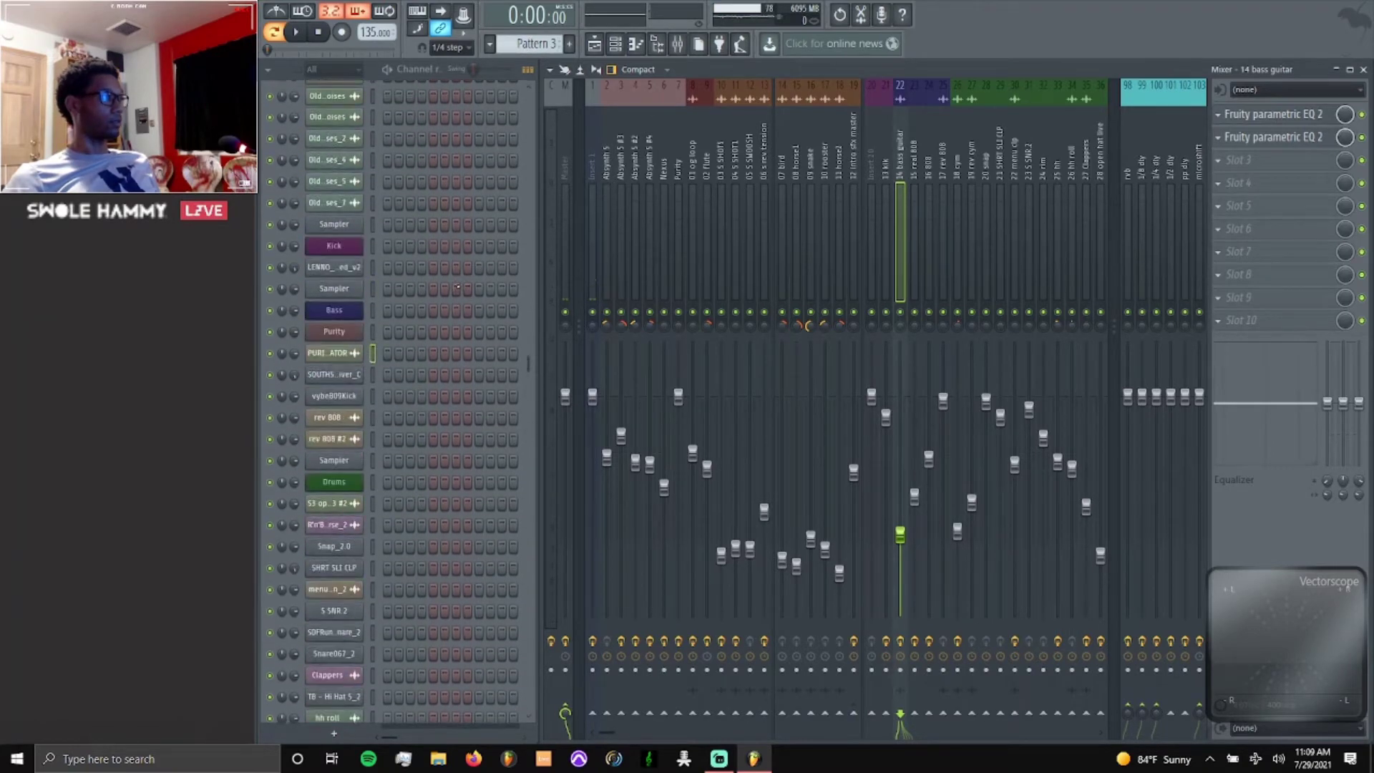
{"action": "left_click", "coordinate": [296, 32]}
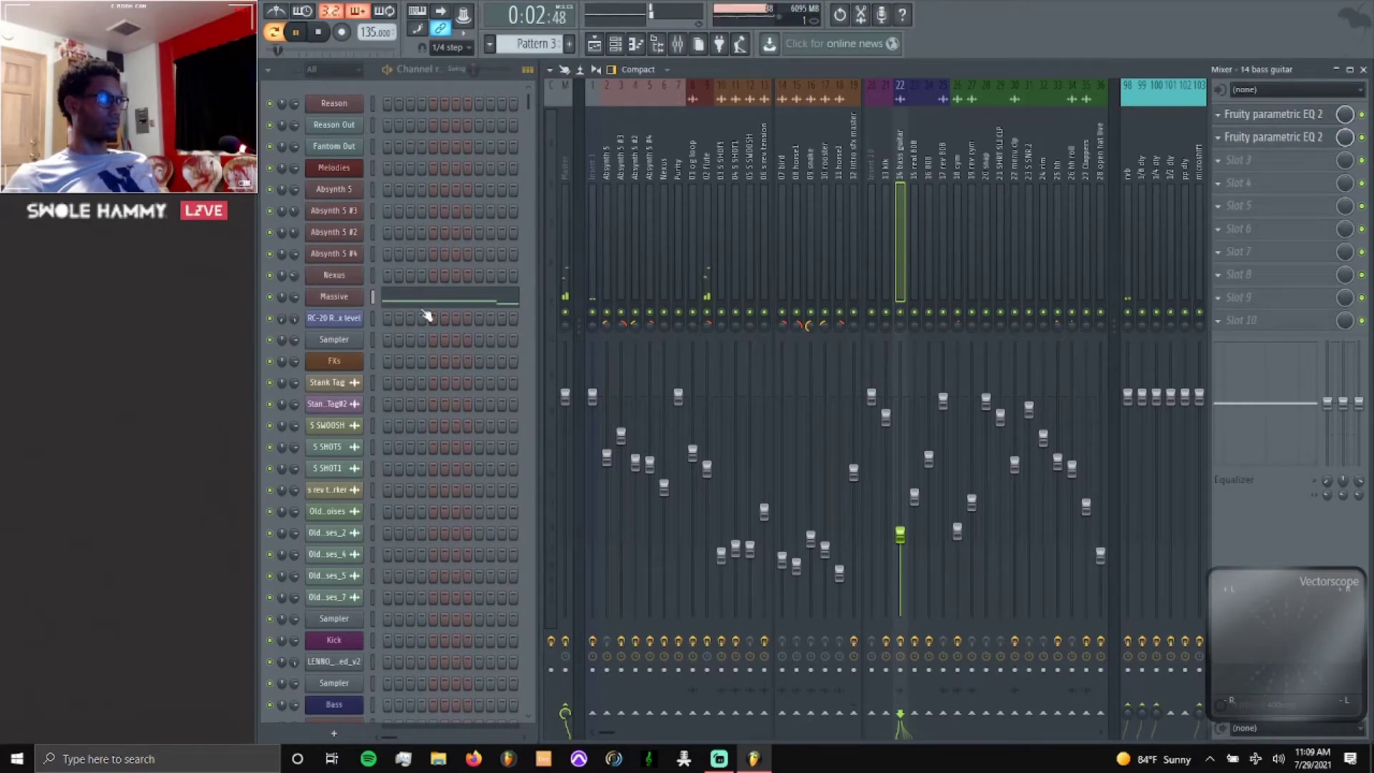
{"action": "double_click", "coordinate": [605, 362]}
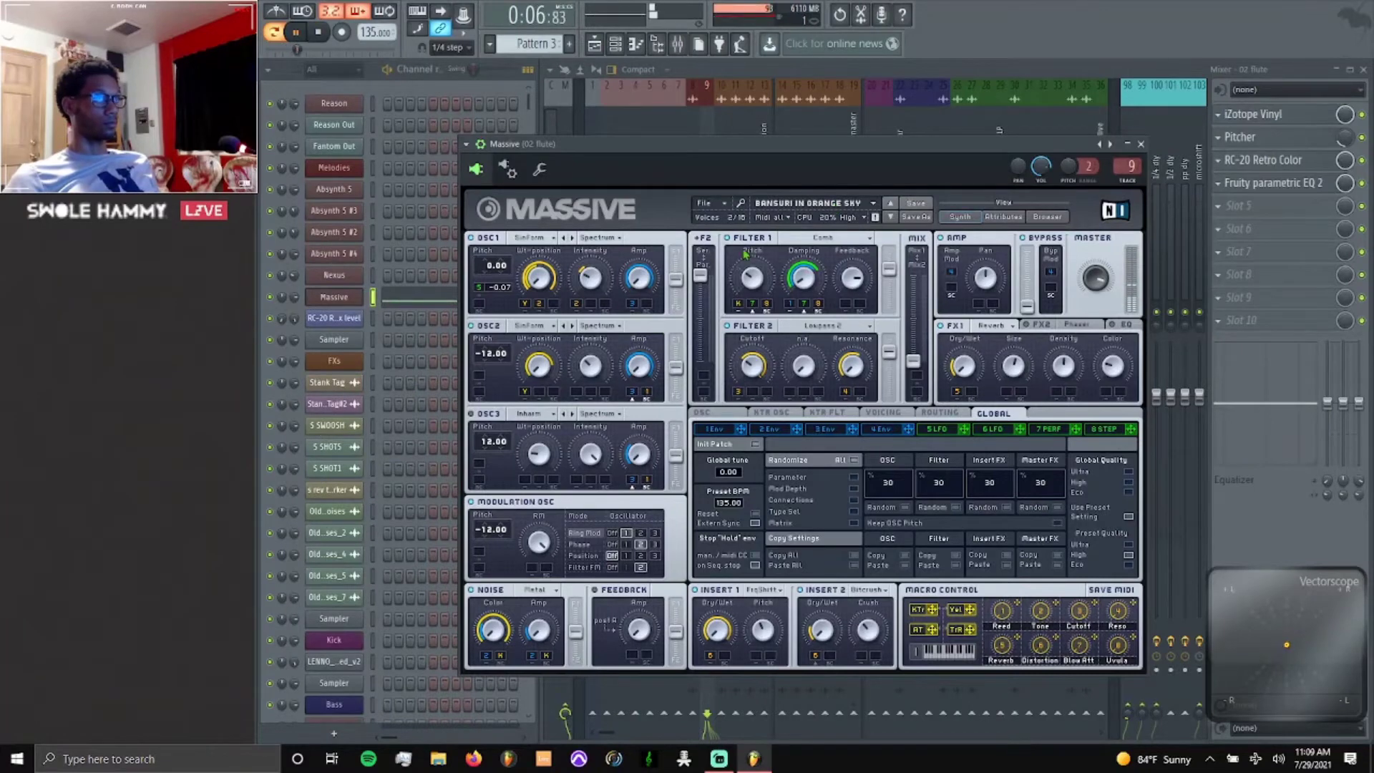
{"action": "left_click", "coordinate": [1142, 144]}
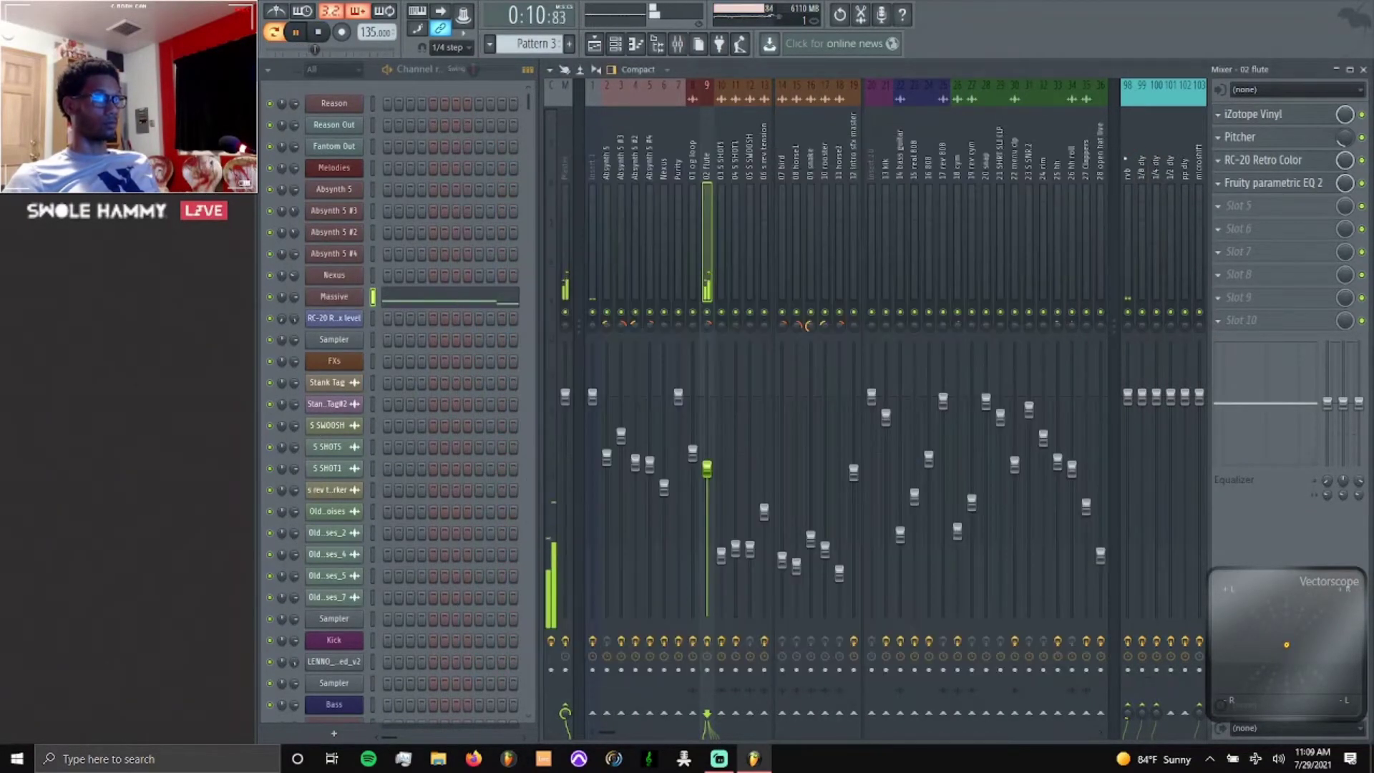
Disable iZotope Vinyl, Pitcher, RC-20 Retro Color and Fruity parametric EQ 2 on the 02 flute mixer track and stop playback.
{"action": "left_click", "coordinate": [1362, 115]}
{"action": "left_click", "coordinate": [1361, 136]}
{"action": "left_click", "coordinate": [1361, 160]}
{"action": "left_click", "coordinate": [1362, 183]}
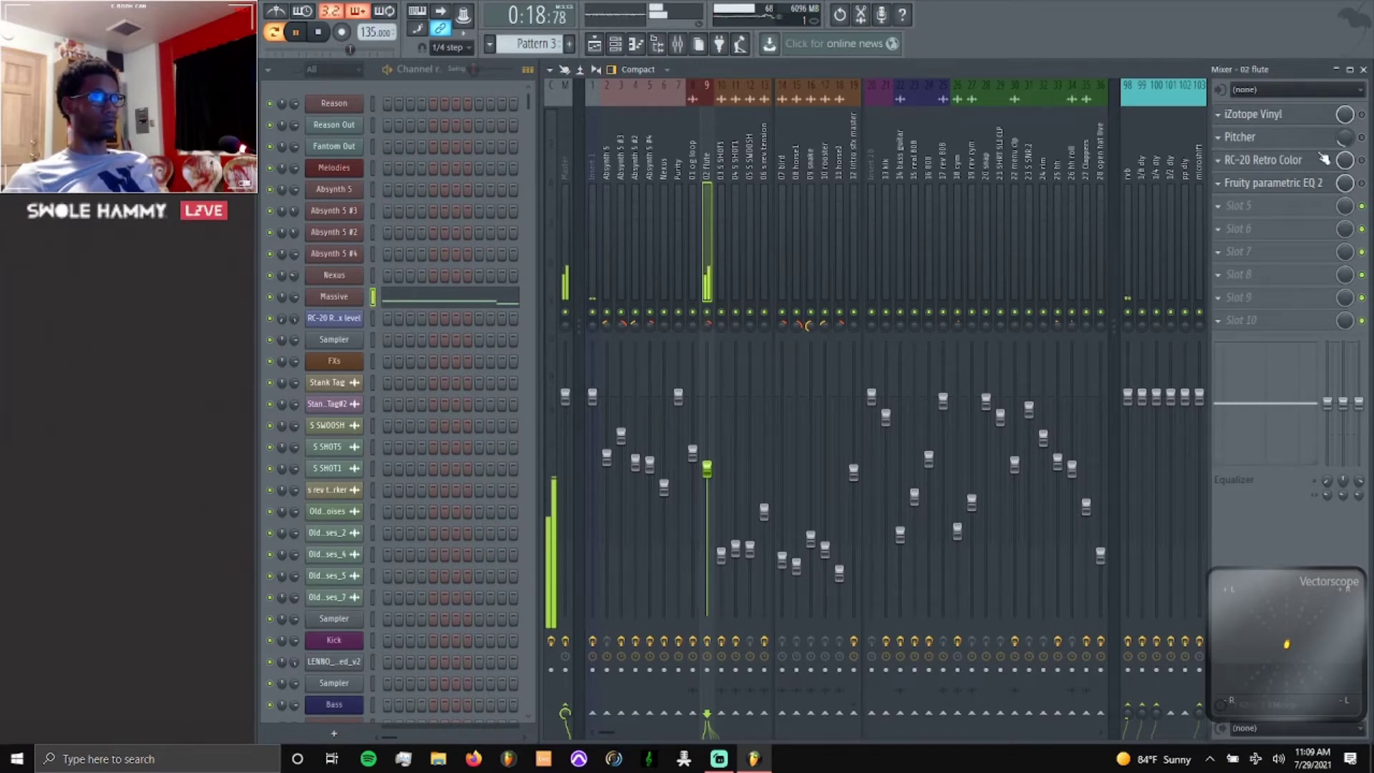
{"action": "key", "text": "space"}
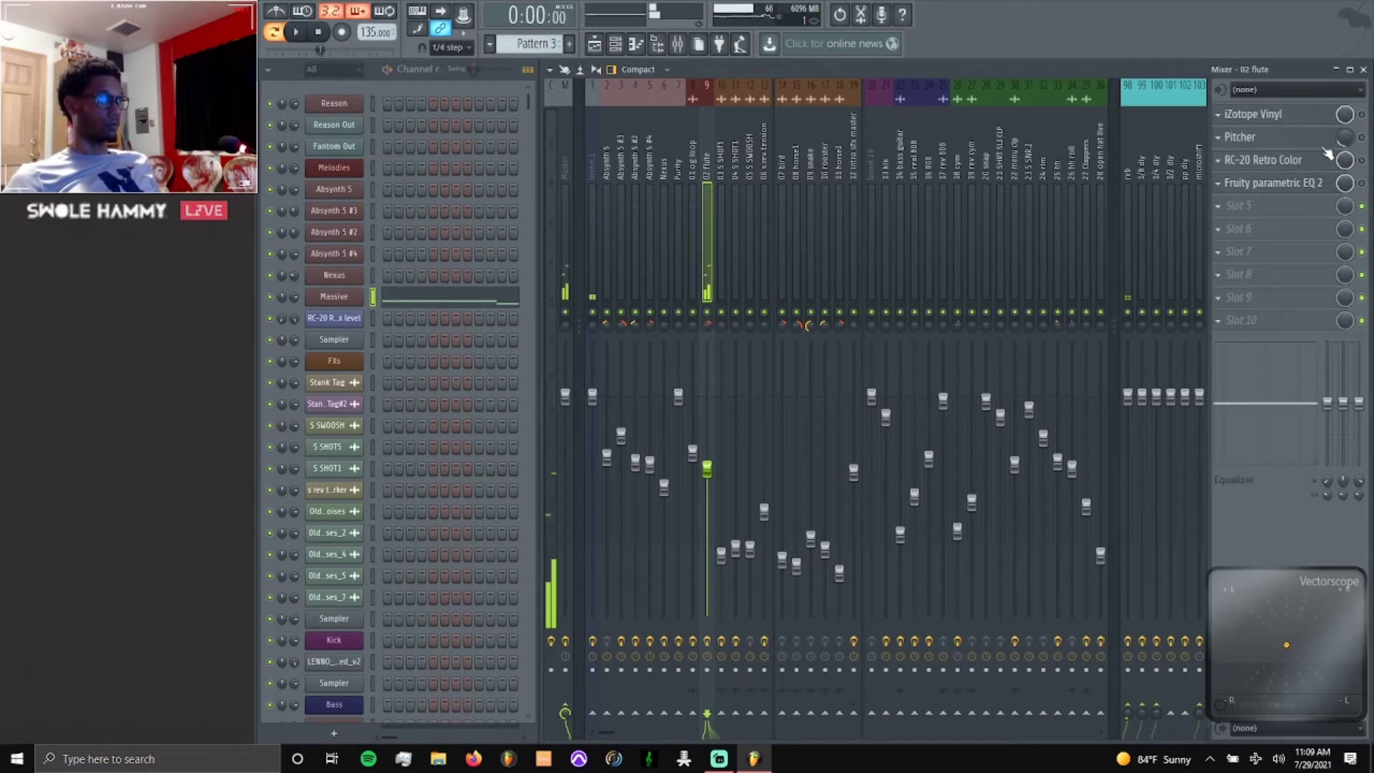
Play the dry flute melody of Pattern 3 while viewing Massive's notes in the piano roll.
{"action": "left_click", "coordinate": [454, 303]}
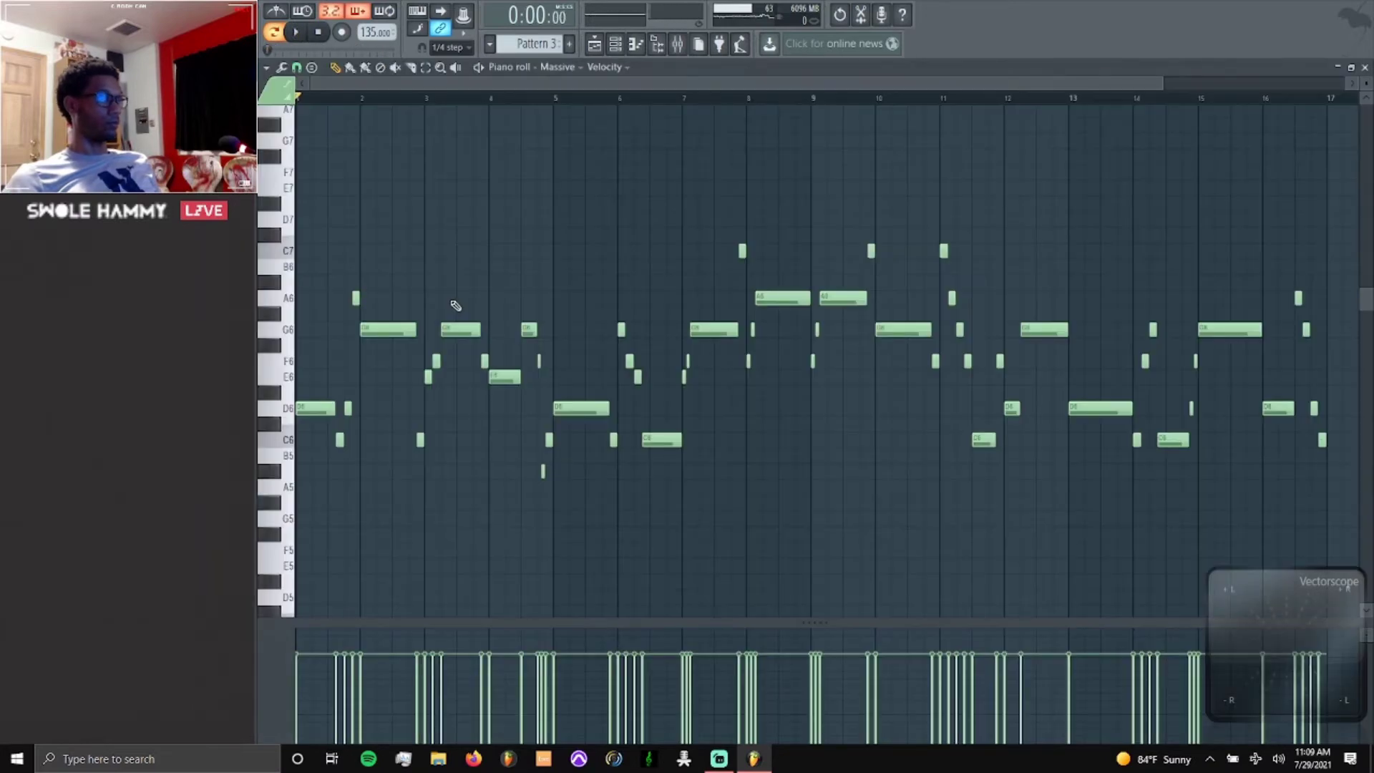
{"action": "key", "text": "space"}
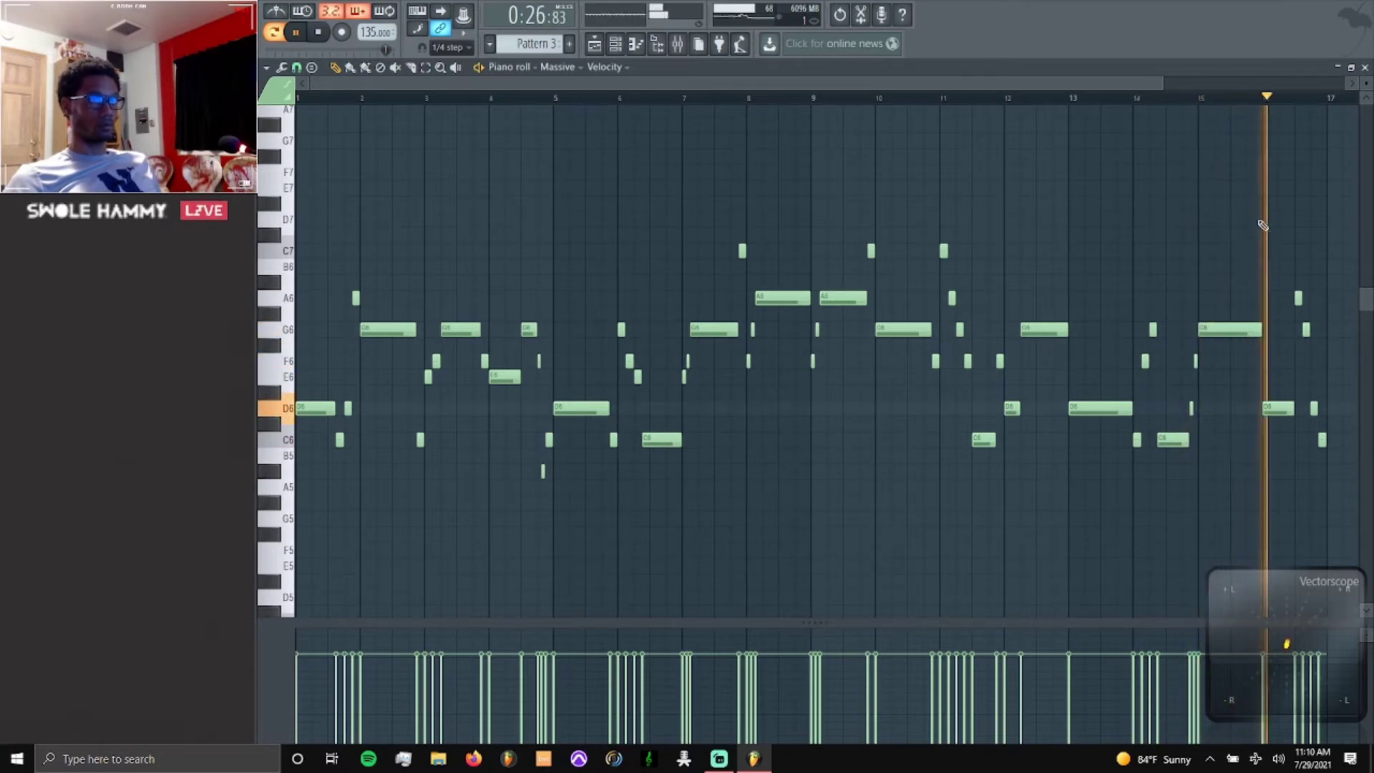
{"action": "key", "text": "space"}
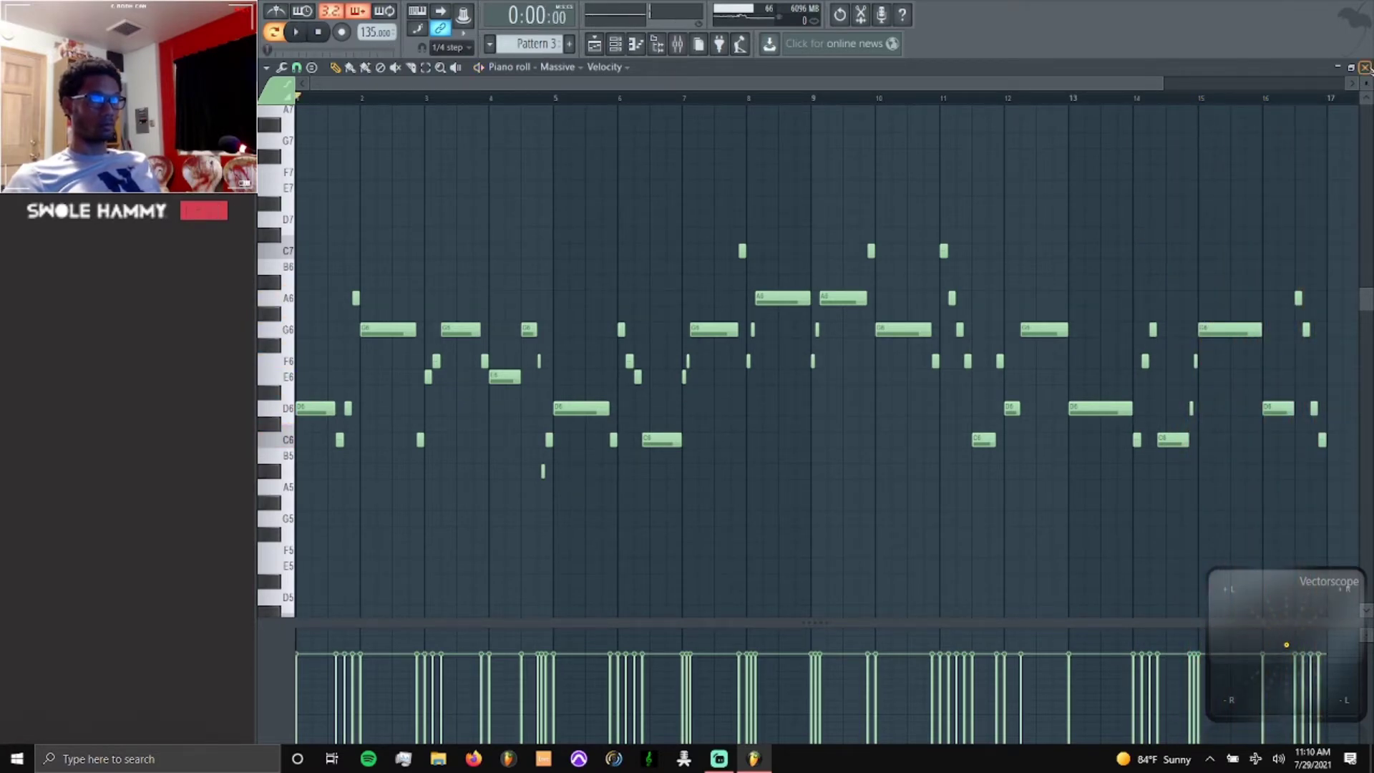
{"action": "left_click", "coordinate": [1364, 66]}
{"action": "left_click", "coordinate": [476, 298]}
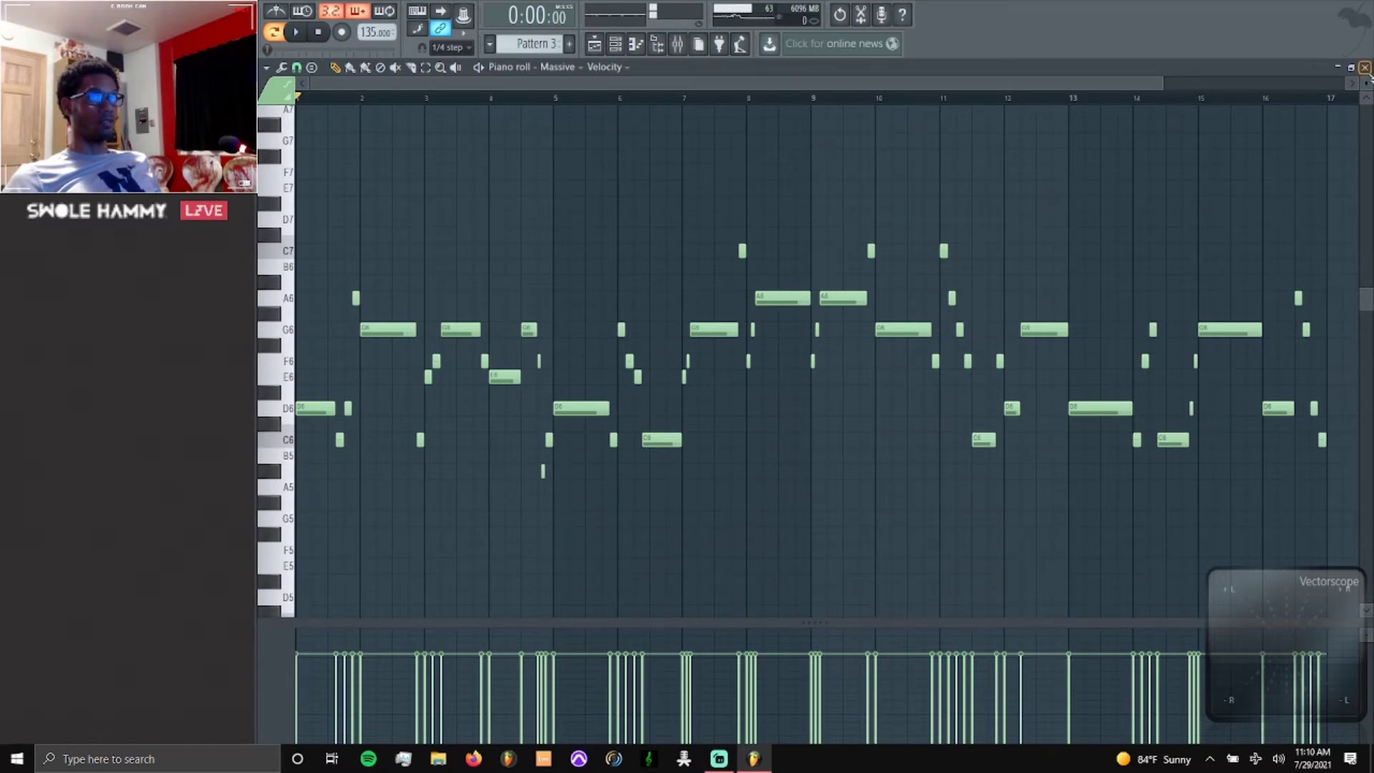
{"action": "left_click", "coordinate": [1365, 67]}
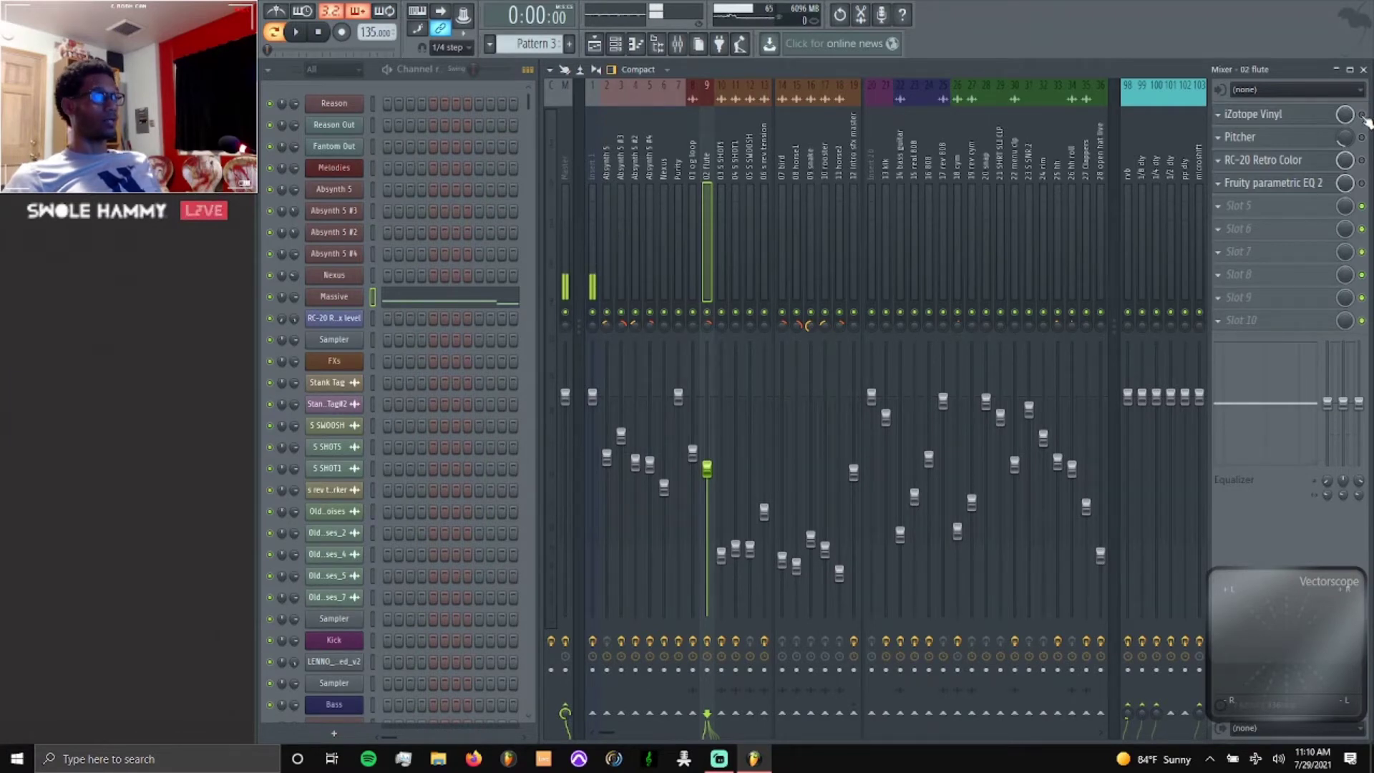
Re-enable iZotope Vinyl on the 02 flute track and play the melody with its settings shown.
{"action": "left_click", "coordinate": [1301, 117]}
{"action": "key", "text": "space"}
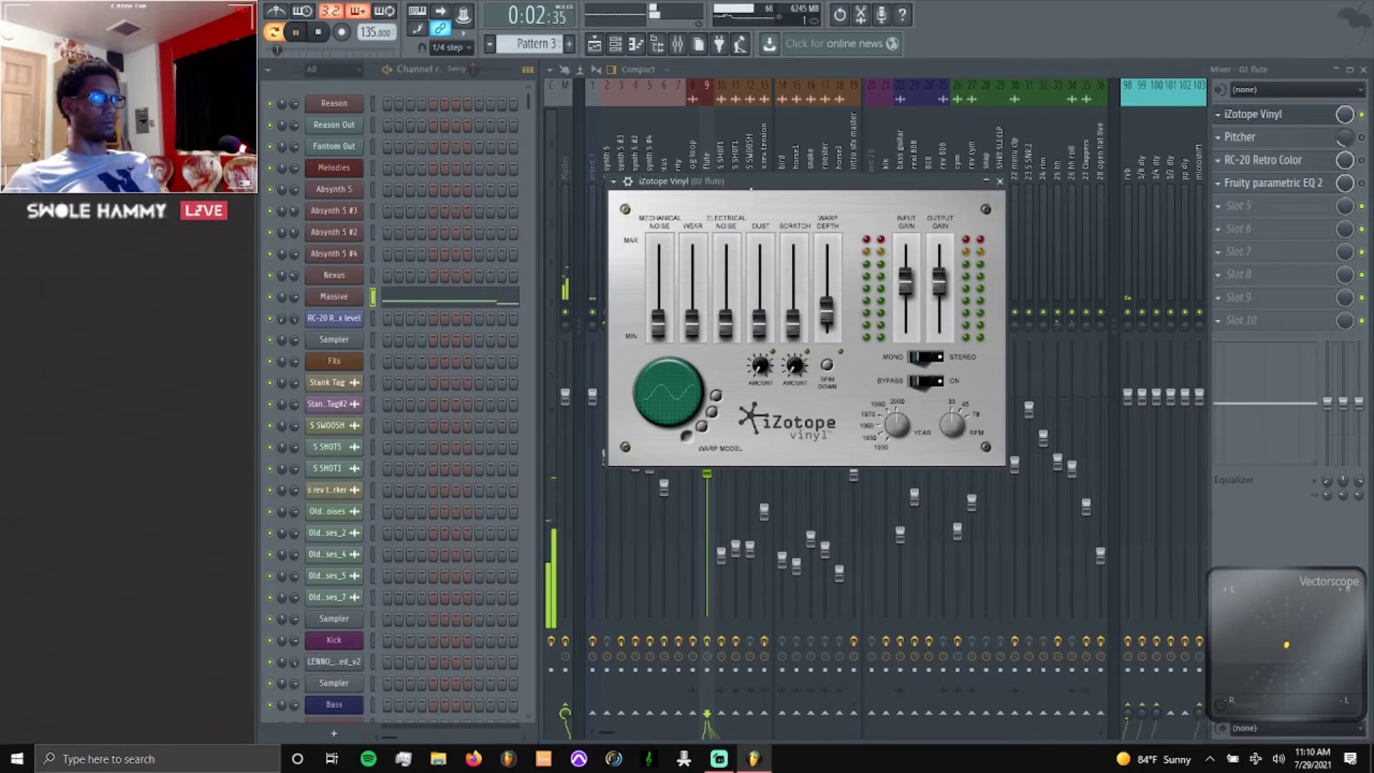
{"action": "left_click_drag", "start_coordinate": [905, 185], "coordinate": [587, 226]}
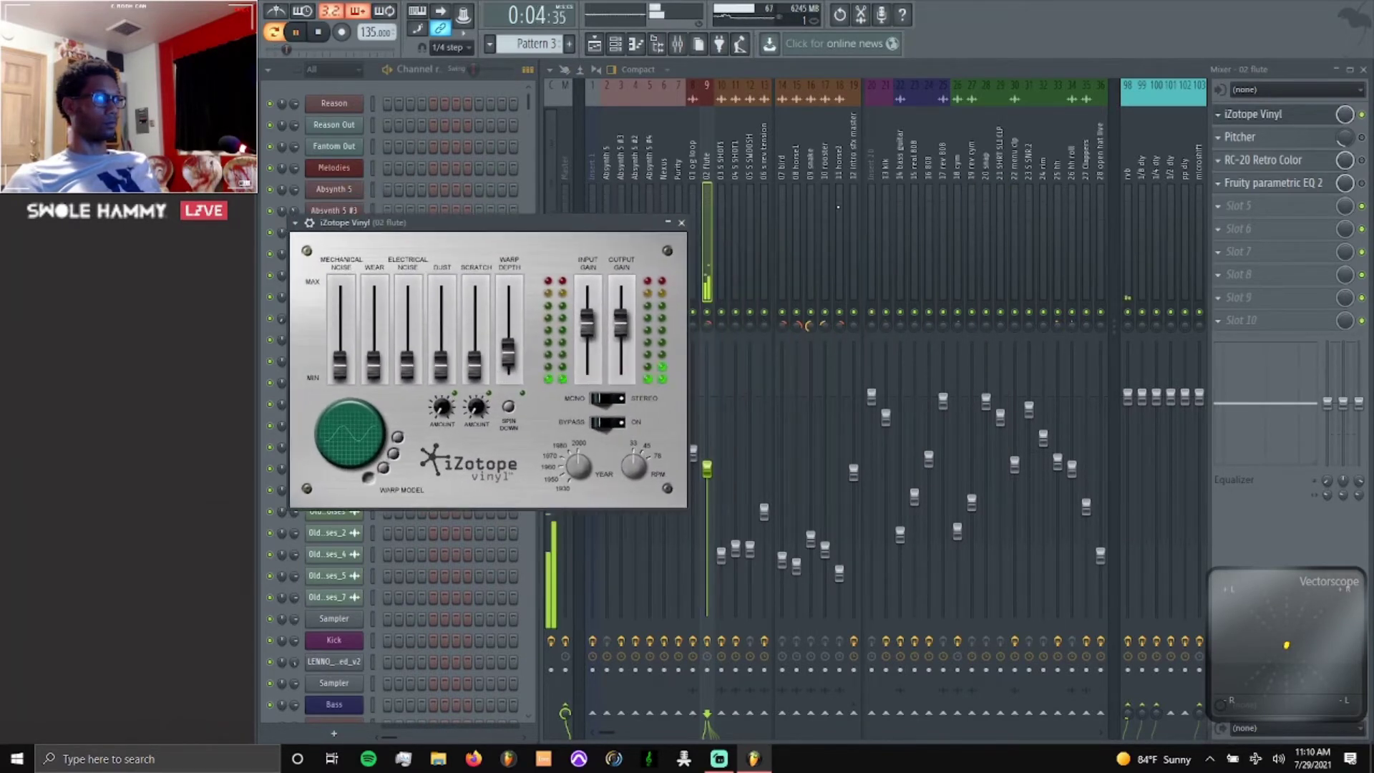
{"action": "left_click", "coordinate": [1346, 116]}
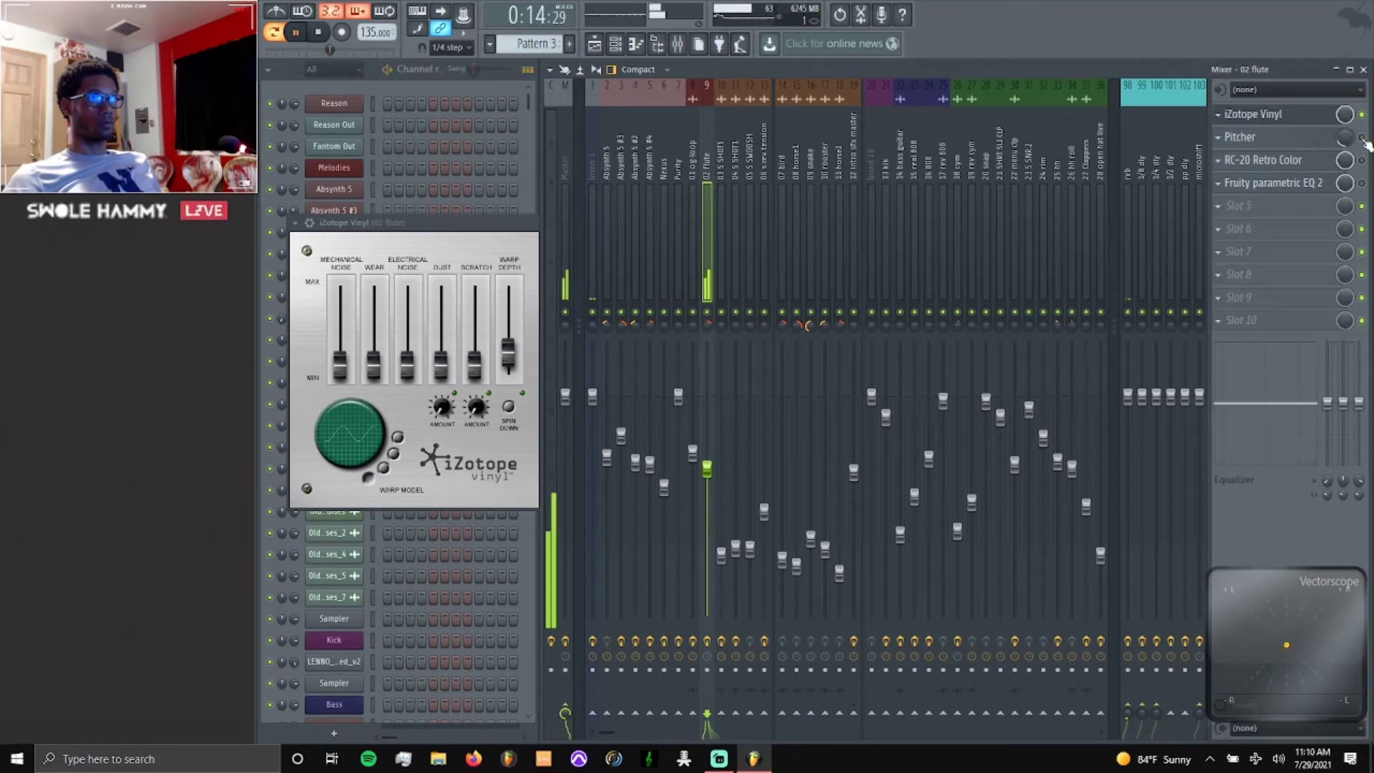
Audition Pitcher on the flute melody with its settings shown, then stop playback.
{"action": "left_click", "coordinate": [1245, 137]}
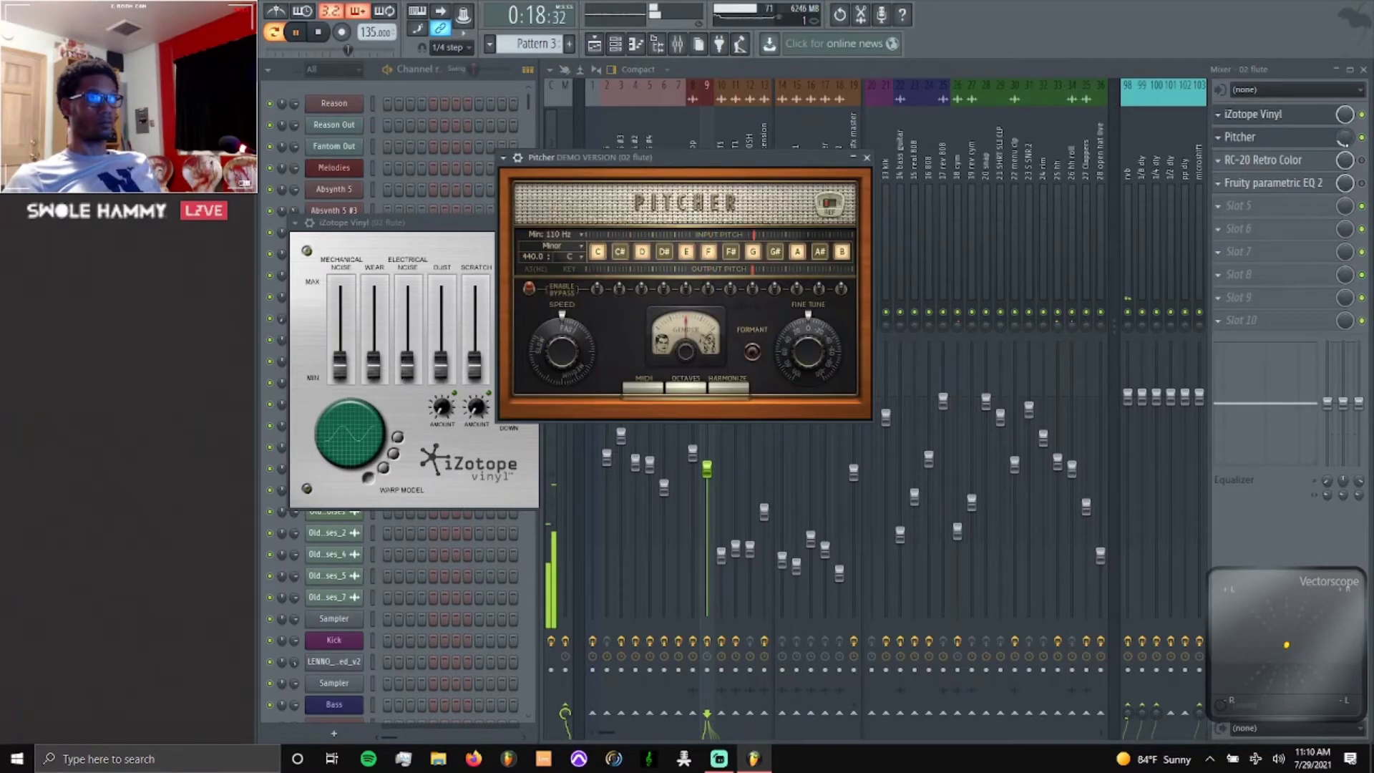
{"action": "left_click", "coordinate": [1363, 147]}
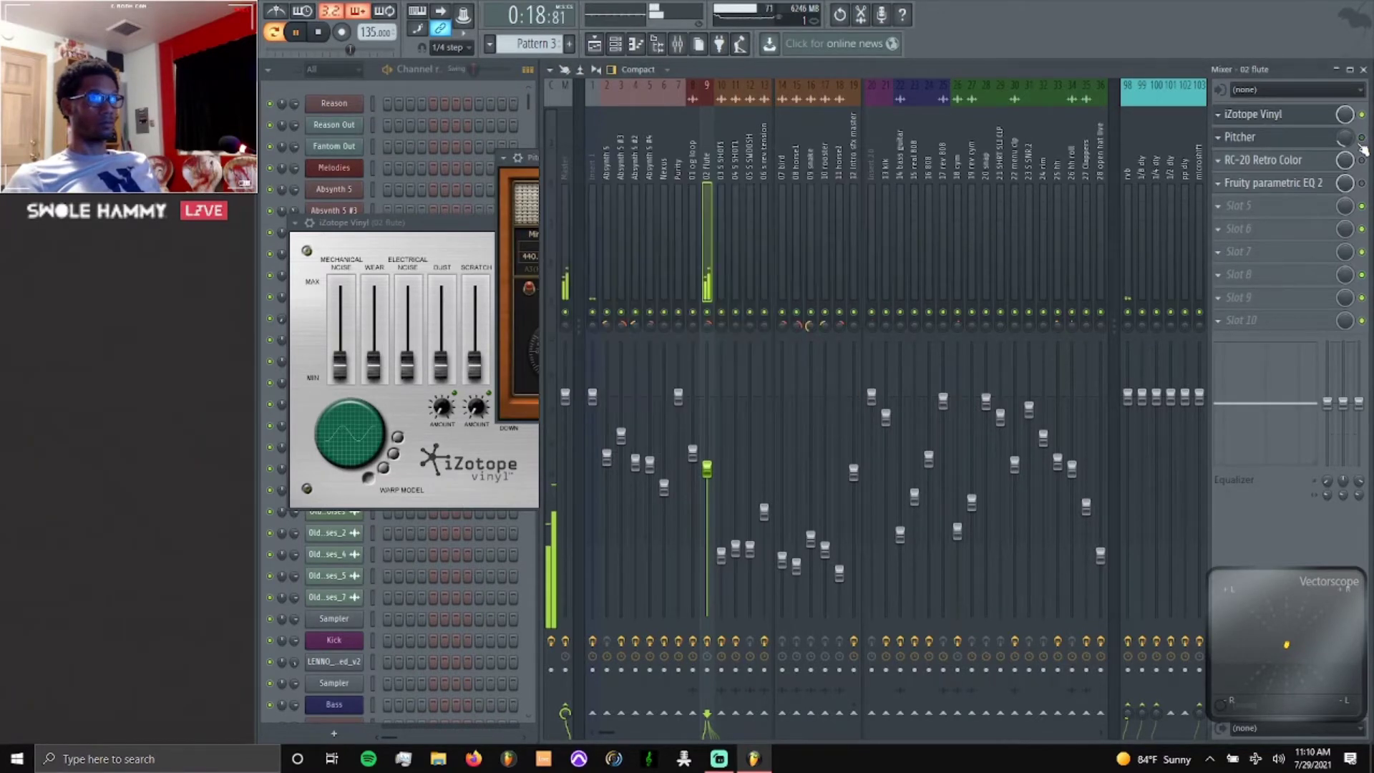
{"action": "left_click", "coordinate": [1300, 145]}
{"action": "key", "text": "space"}
Examine the iZotope Vinyl and Pitcher settings on the 02 flute track while playback is stopped.
{"action": "left_click", "coordinate": [1289, 123]}
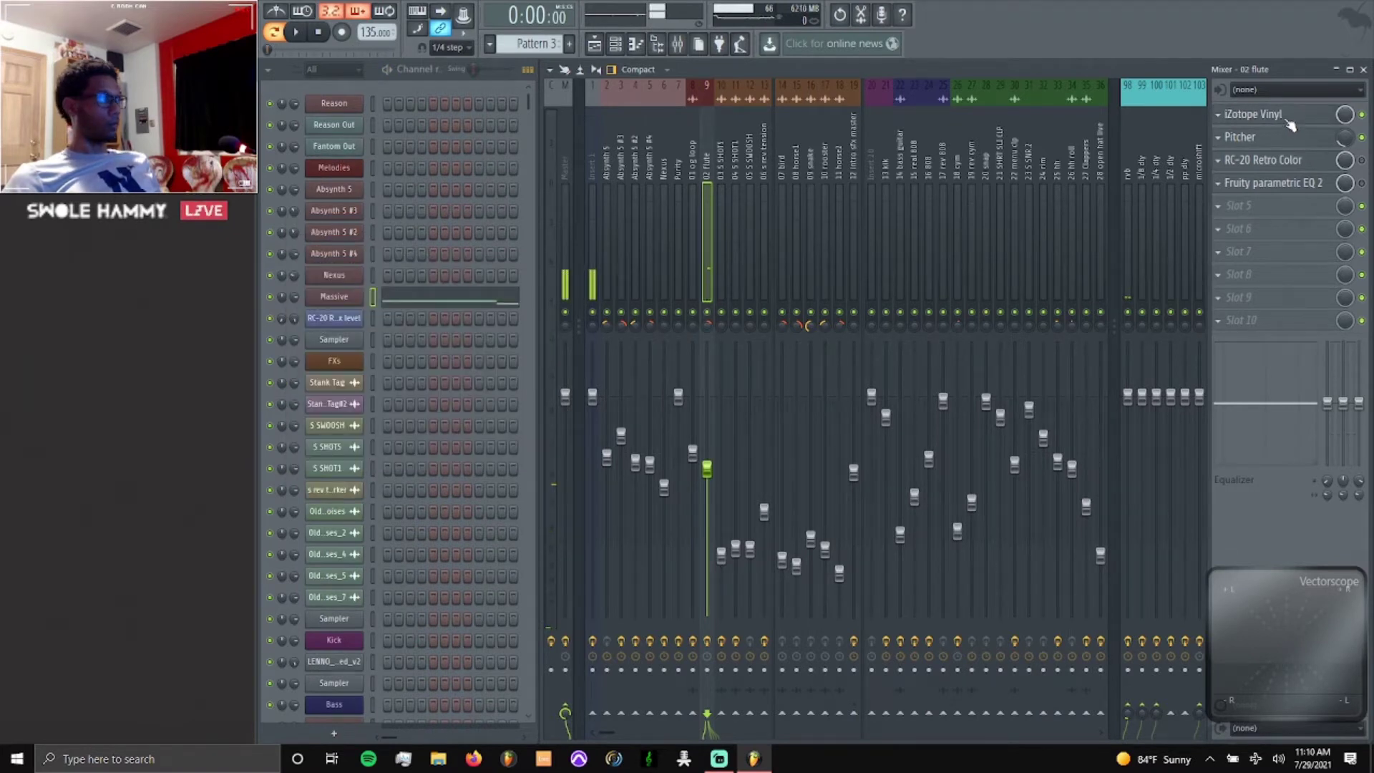
{"action": "left_click", "coordinate": [1289, 123]}
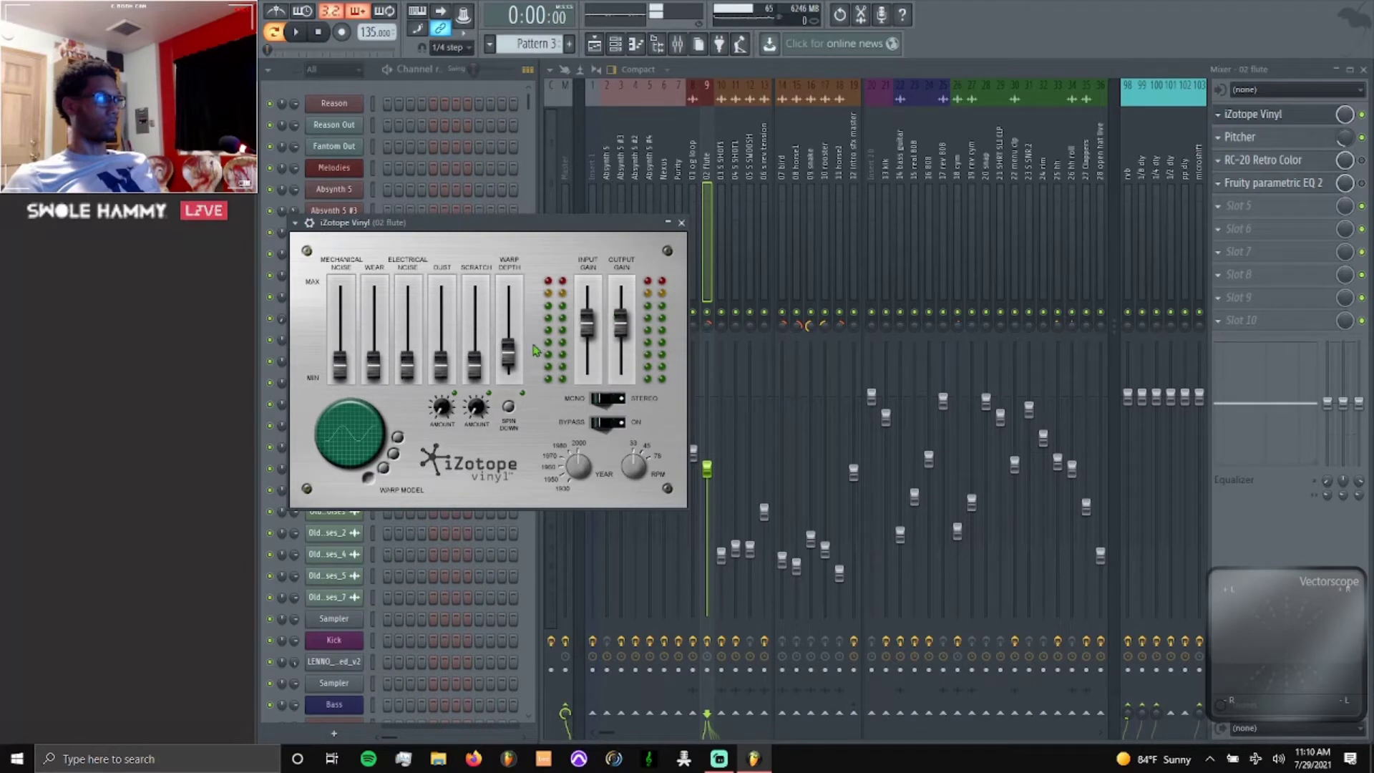
{"action": "left_click", "coordinate": [1301, 123]}
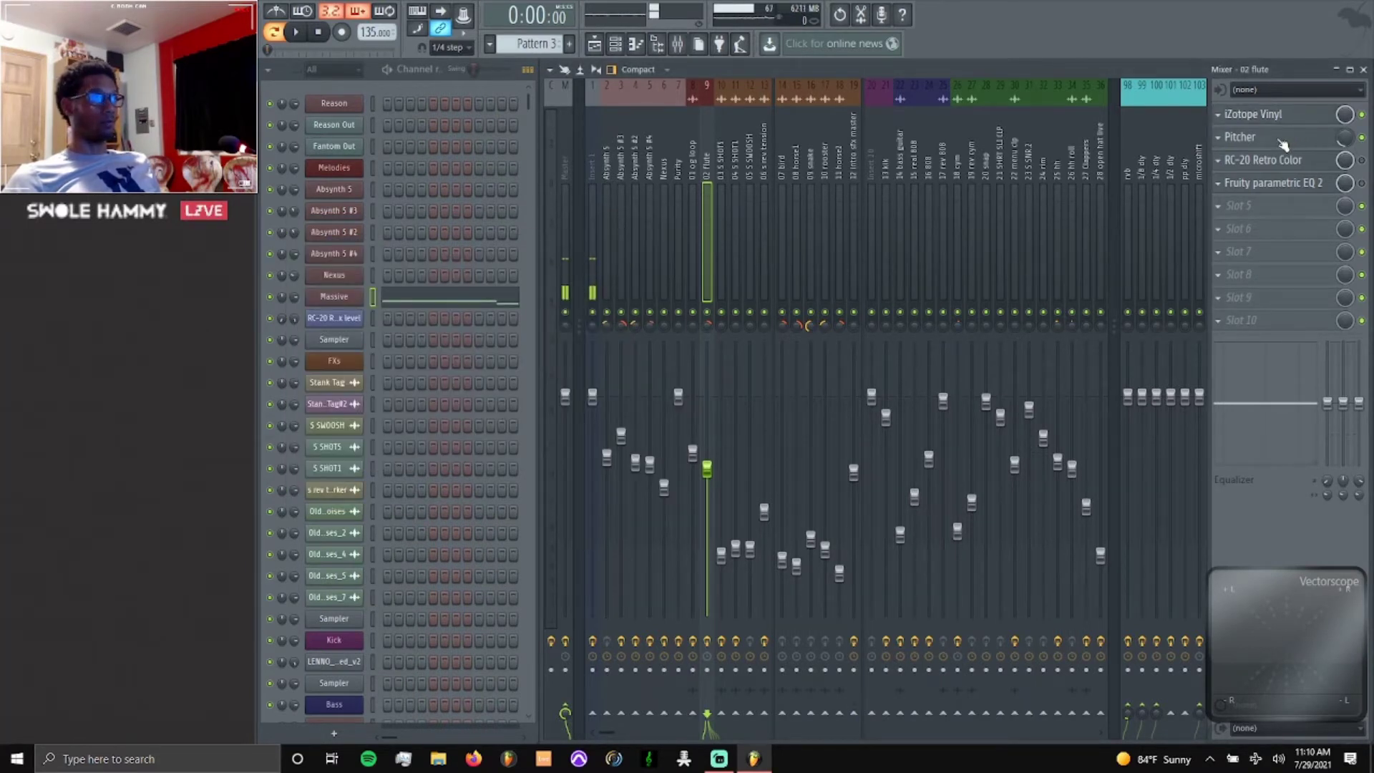
{"action": "left_click", "coordinate": [1281, 142]}
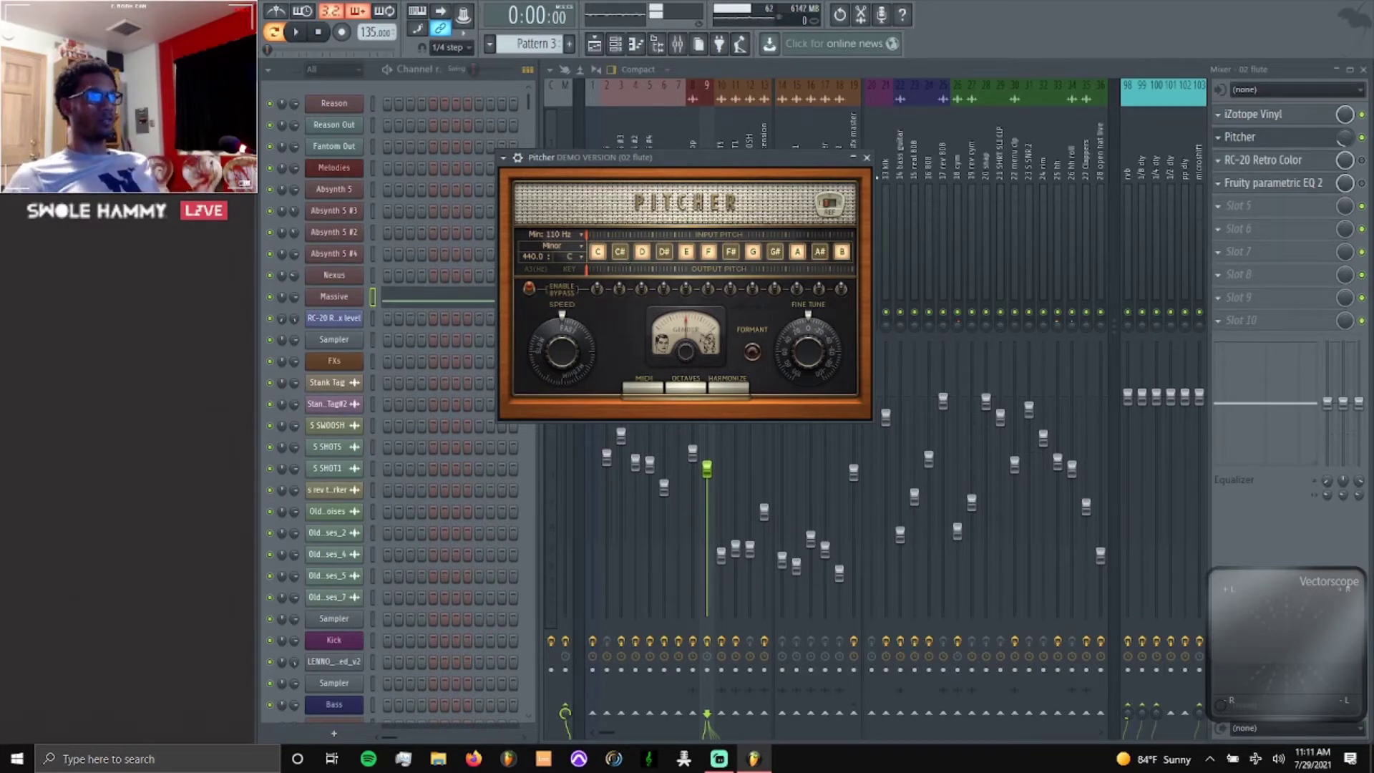
Re-enable RC-20 Retro Color on the 02 flute track and play the melody before and after with its Vinyl settings shown.
{"action": "left_click", "coordinate": [868, 158]}
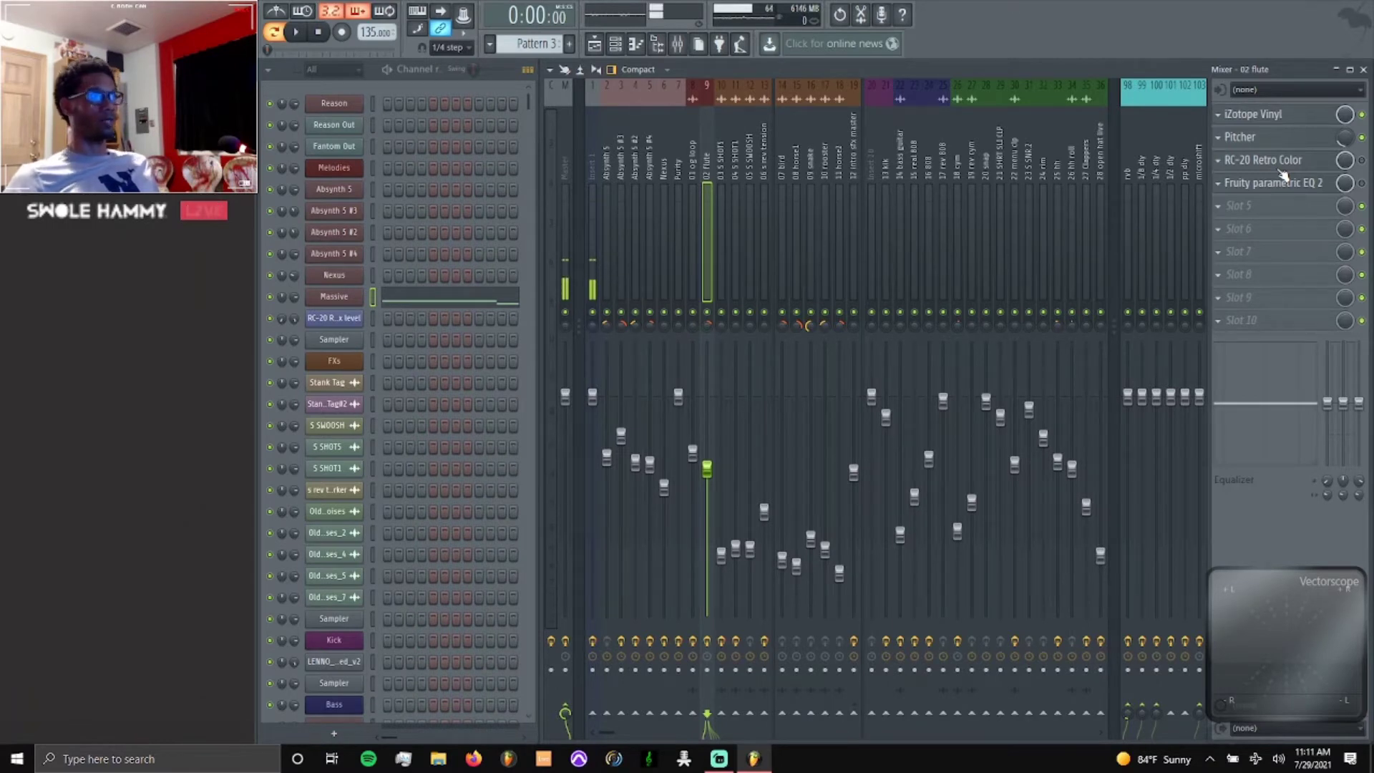
{"action": "left_click", "coordinate": [1325, 164]}
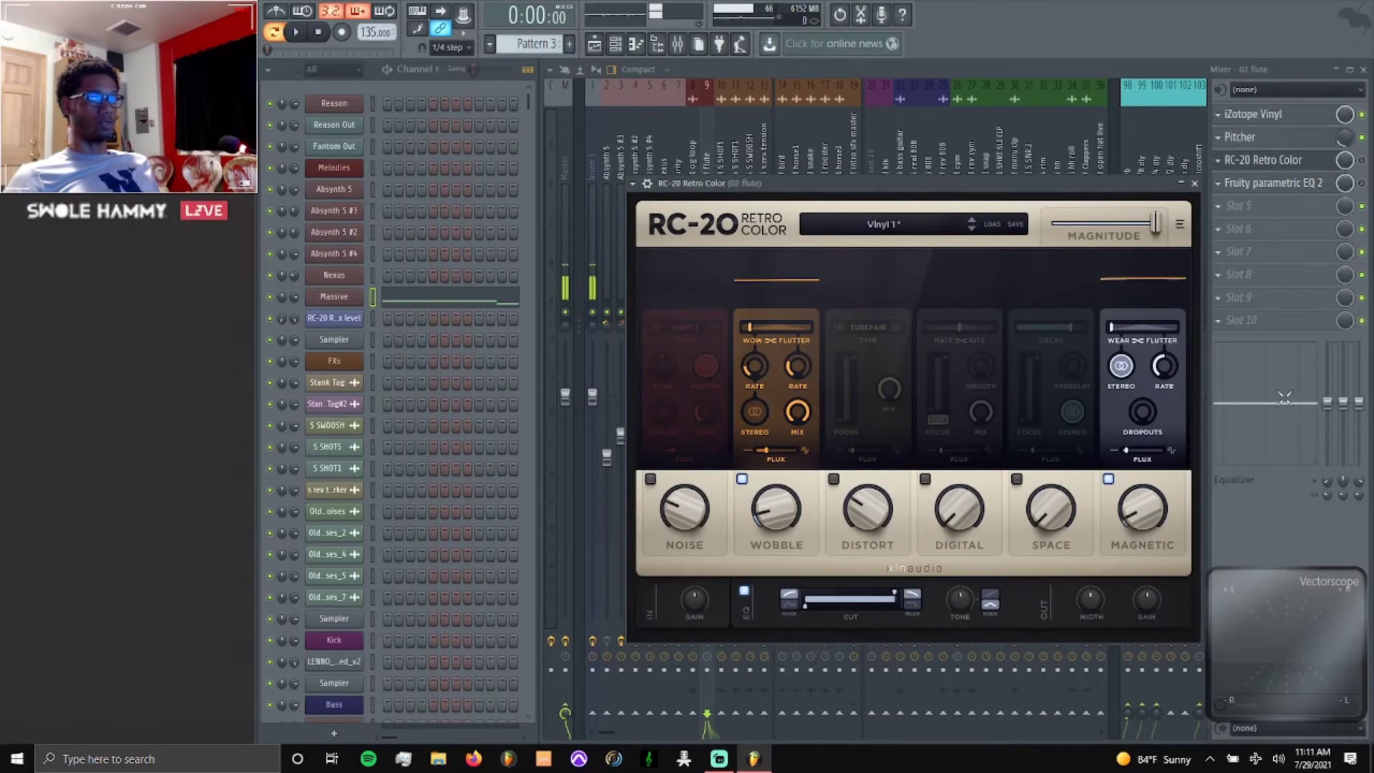
{"action": "key", "text": "space"}
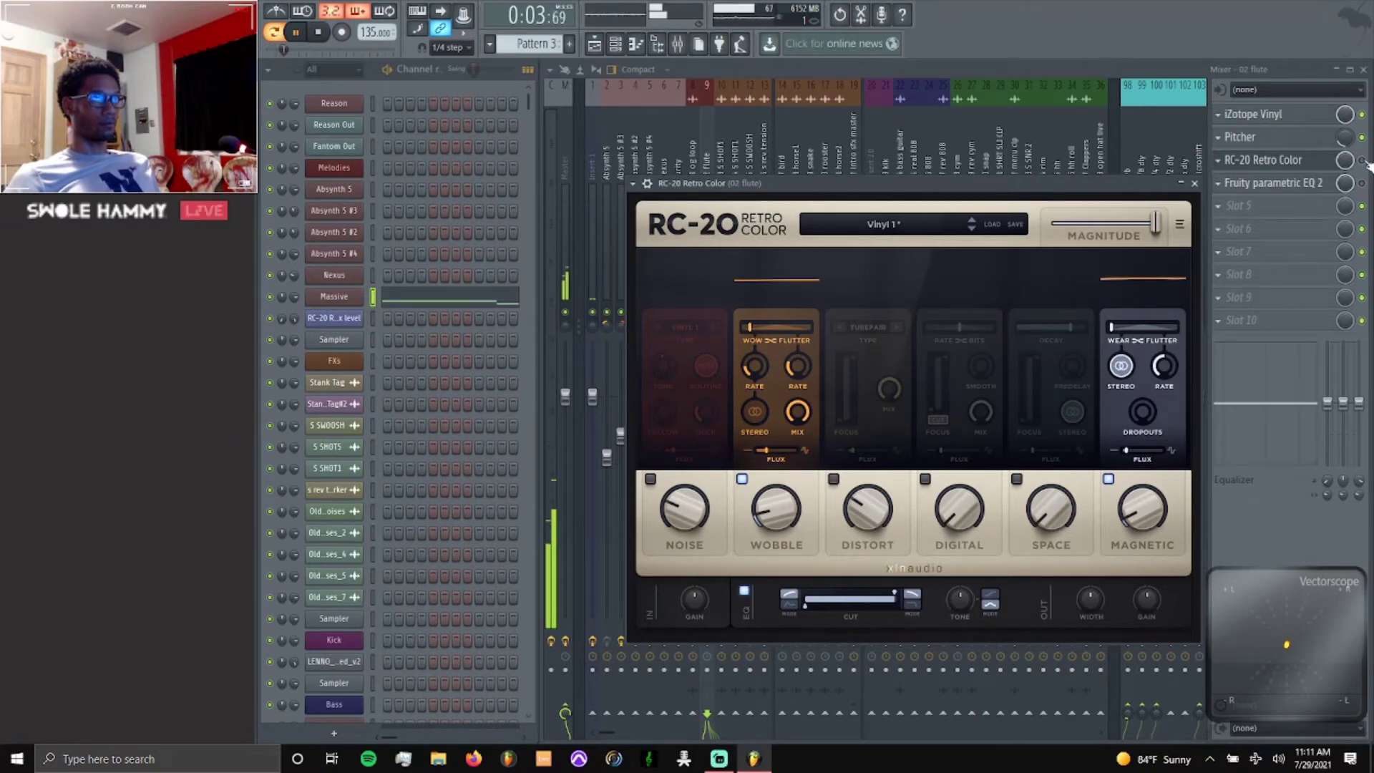
{"action": "key", "text": "Escape"}
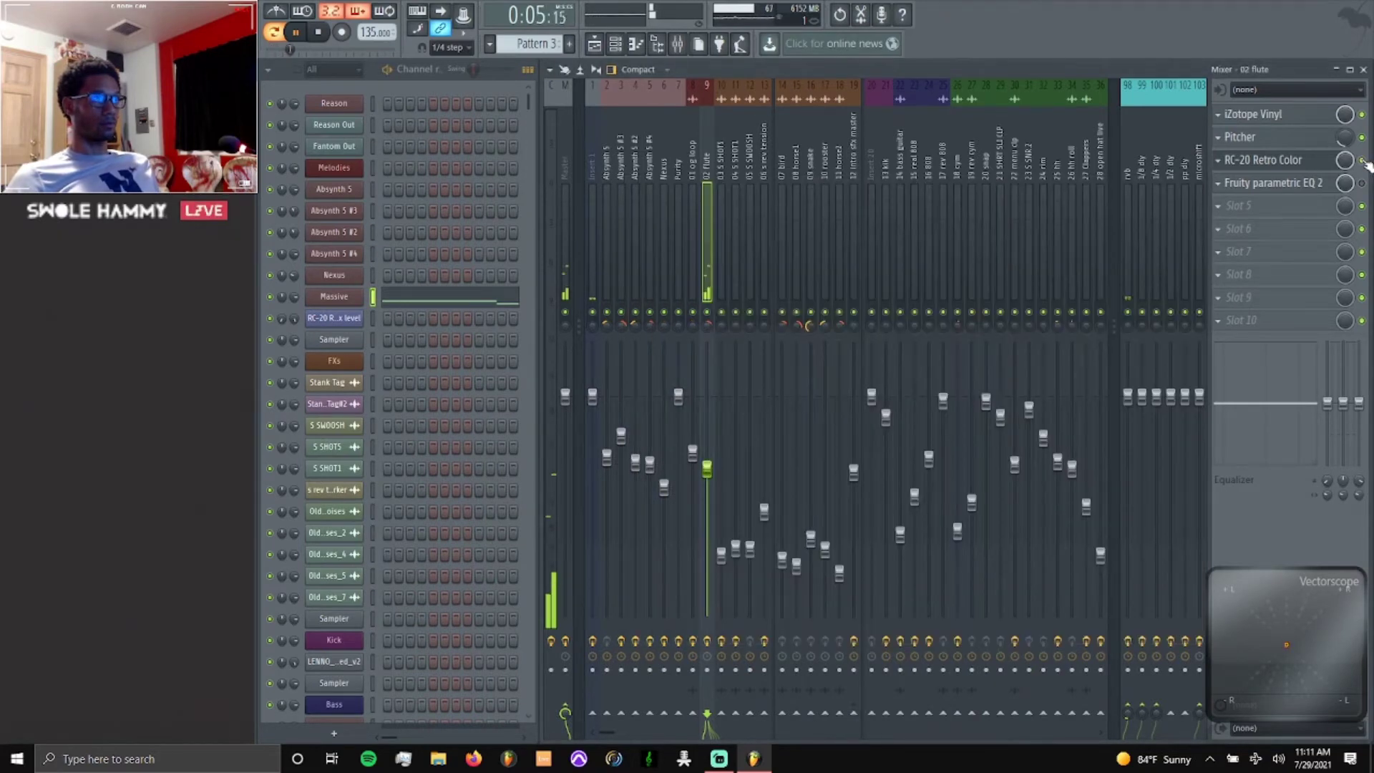
{"action": "left_click", "coordinate": [1314, 161]}
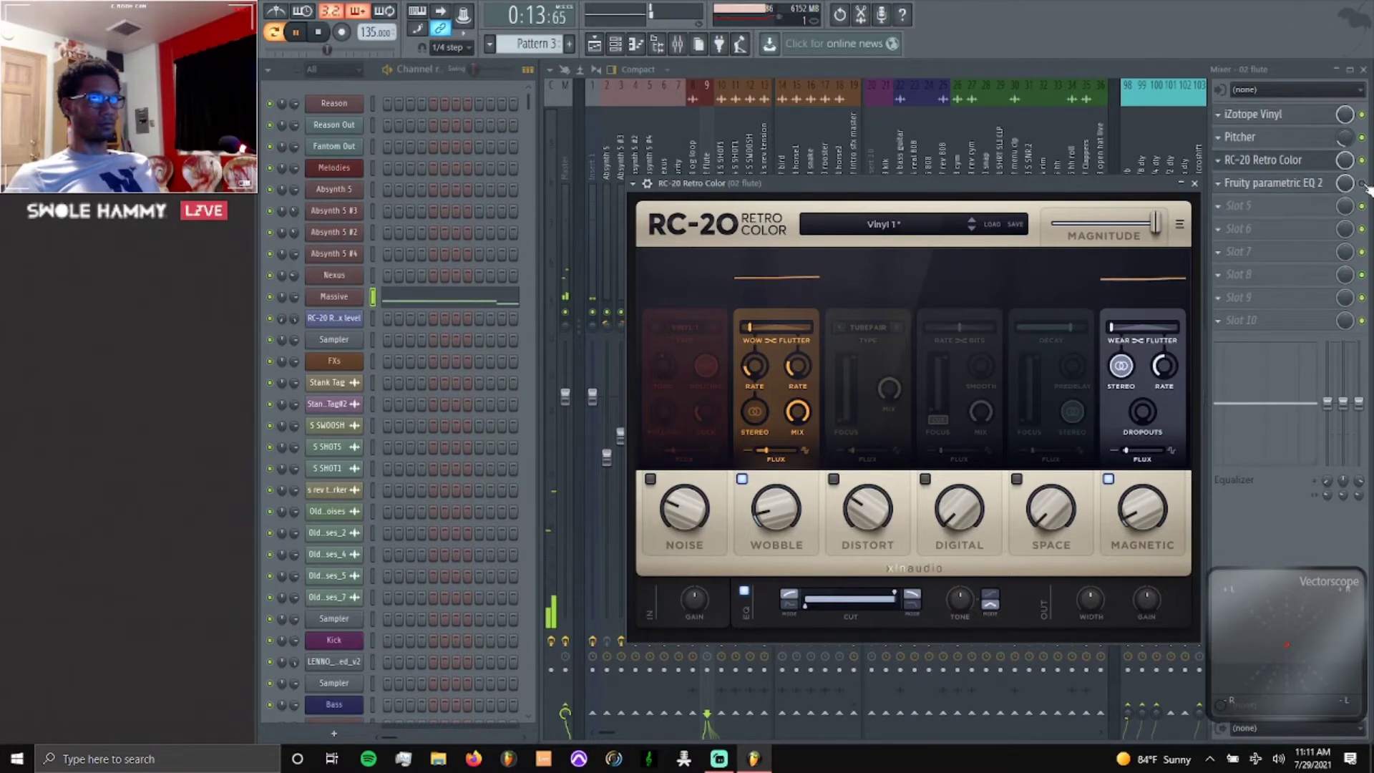
Re-enable Fruity parametric EQ 2 on the playing flute, view its curve, stop playback and check the rvb send track's effects.
{"action": "left_click", "coordinate": [1320, 183]}
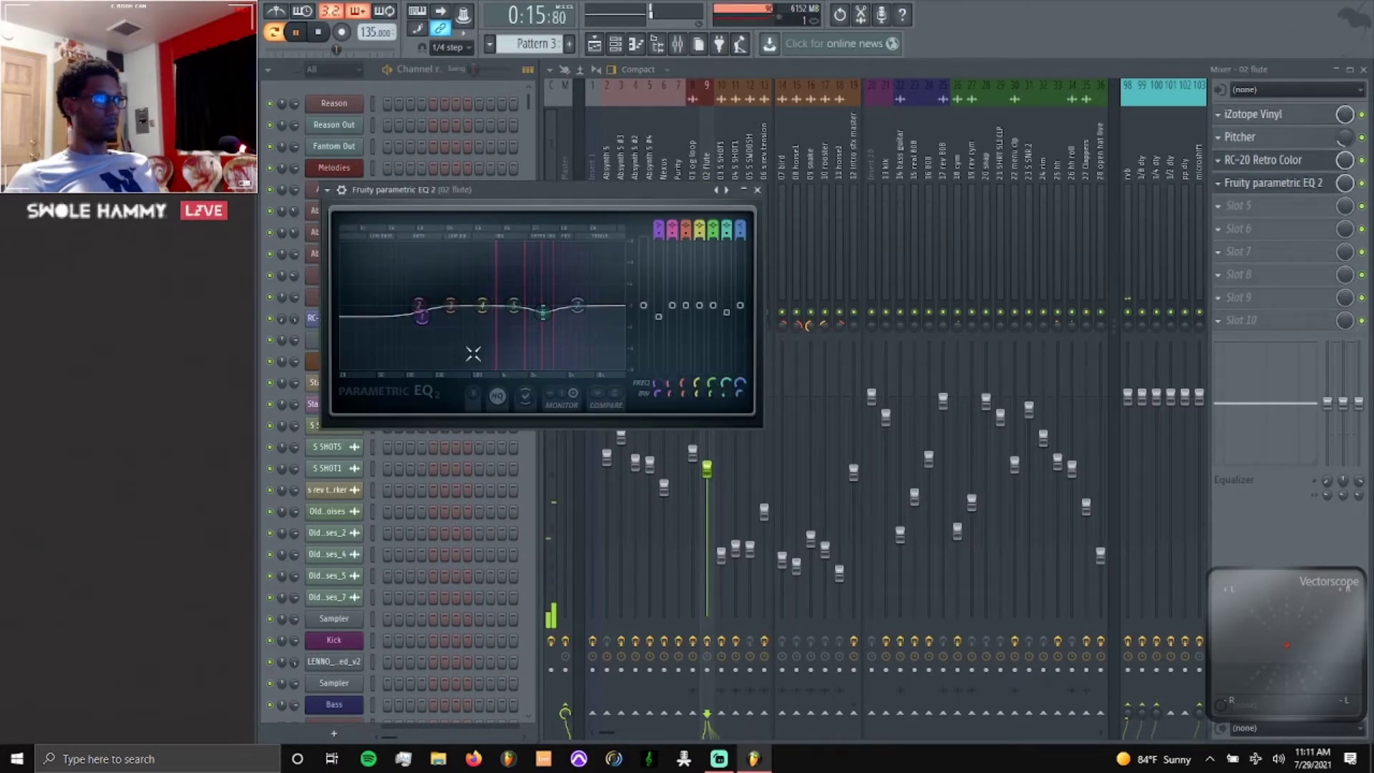
{"action": "left_click", "coordinate": [757, 190]}
{"action": "key", "text": "space"}
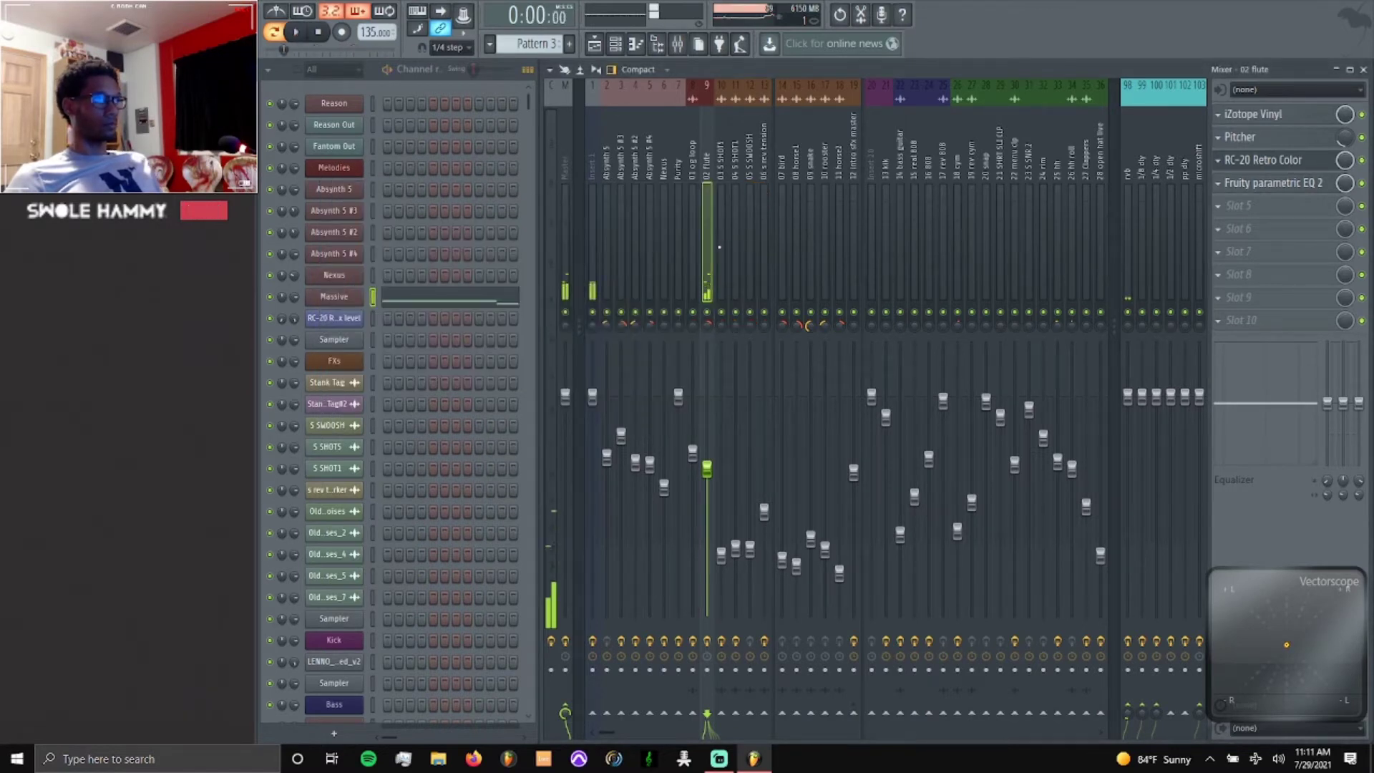
{"action": "left_click", "coordinate": [1130, 227]}
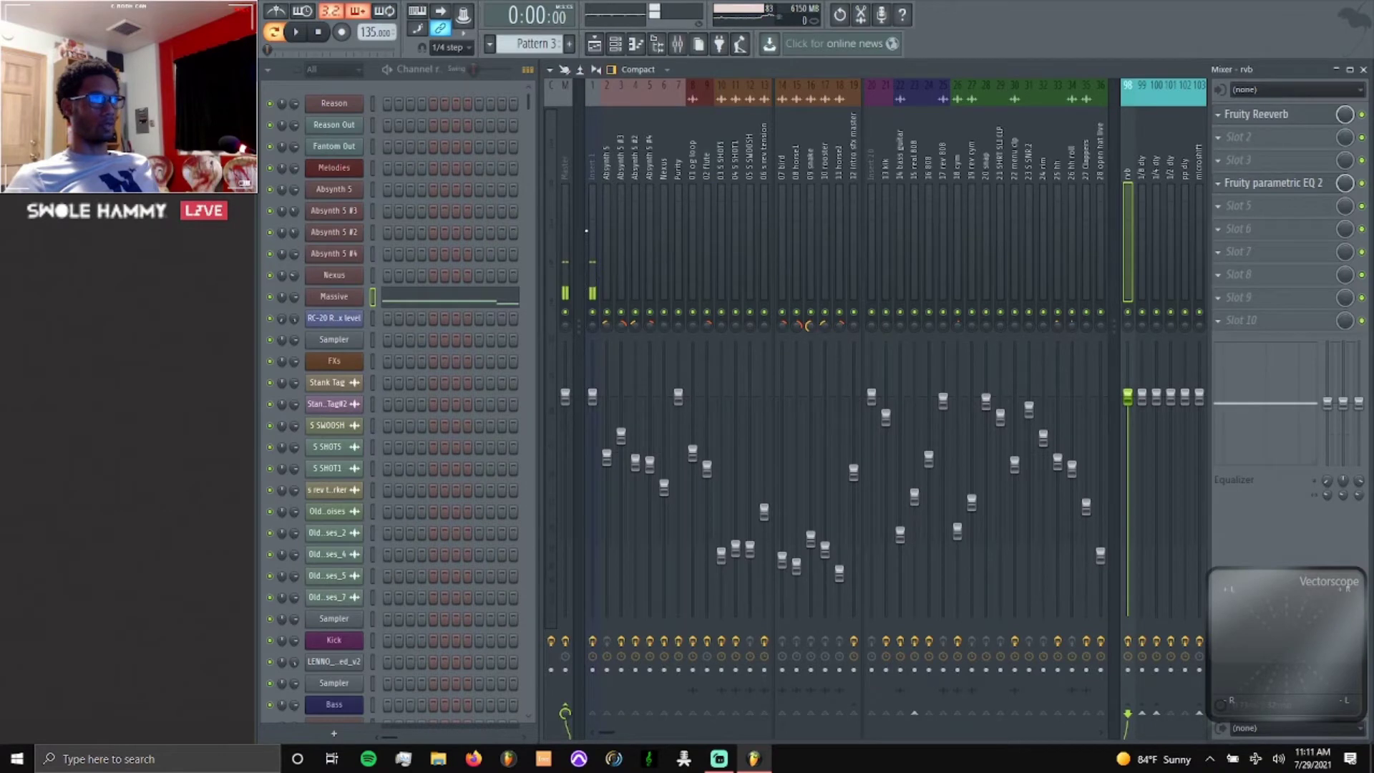
{"action": "left_click", "coordinate": [678, 236]}
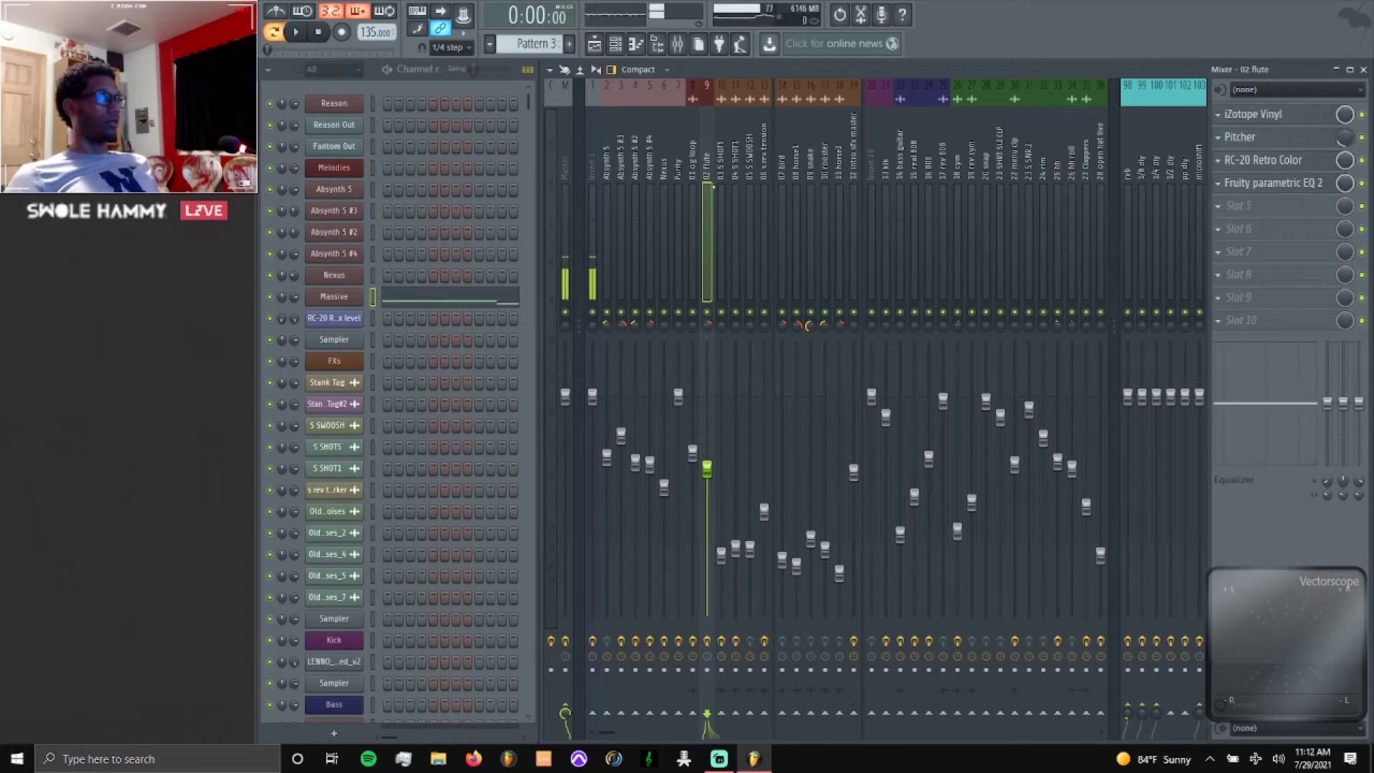
Play Pattern 4, show the 25 hh mixer track, and view the TB - Hi Hat 5_2 notes in the piano roll.
{"action": "scroll", "coordinate": [521, 41], "scroll_direction": "down", "scroll_amount": 1}
{"action": "scroll", "coordinate": [459, 269], "scroll_direction": "down", "scroll_amount": 10}
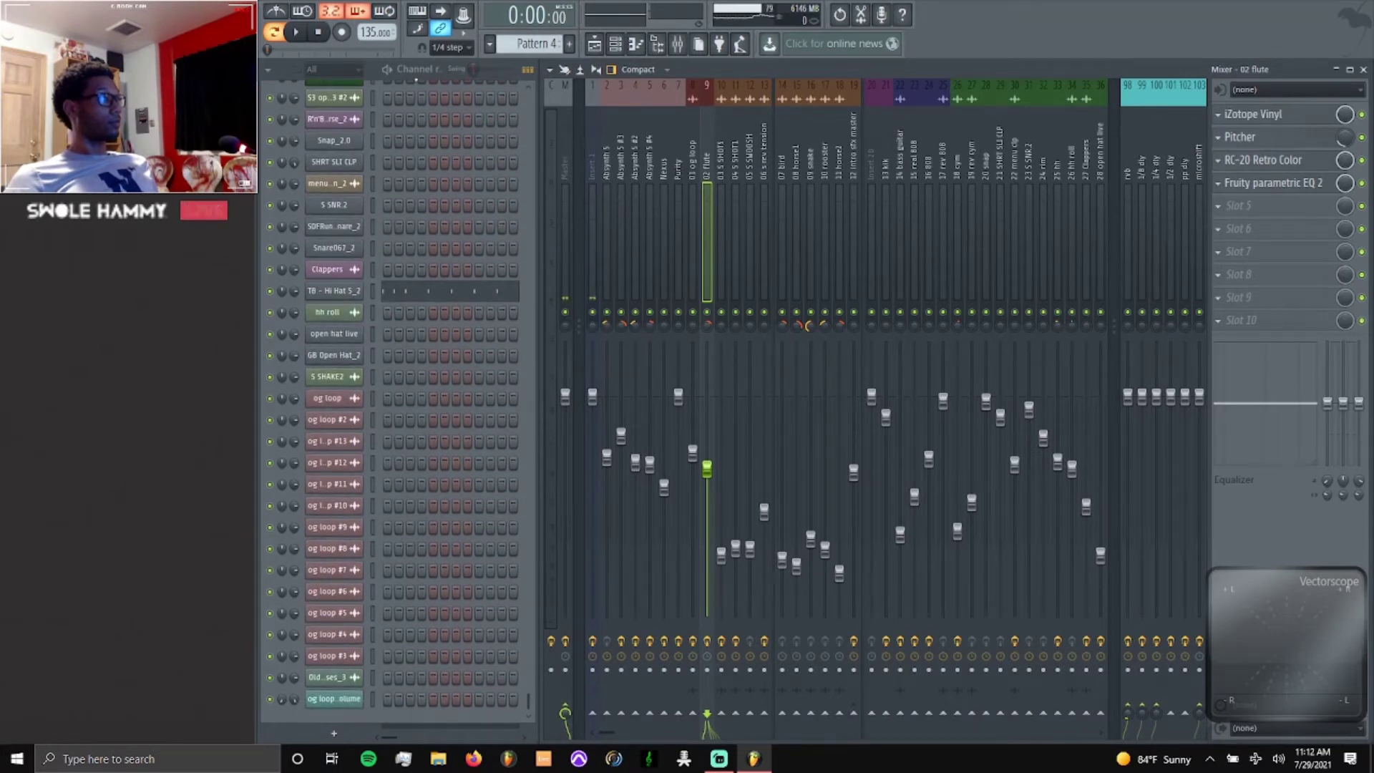
{"action": "left_click", "coordinate": [297, 34]}
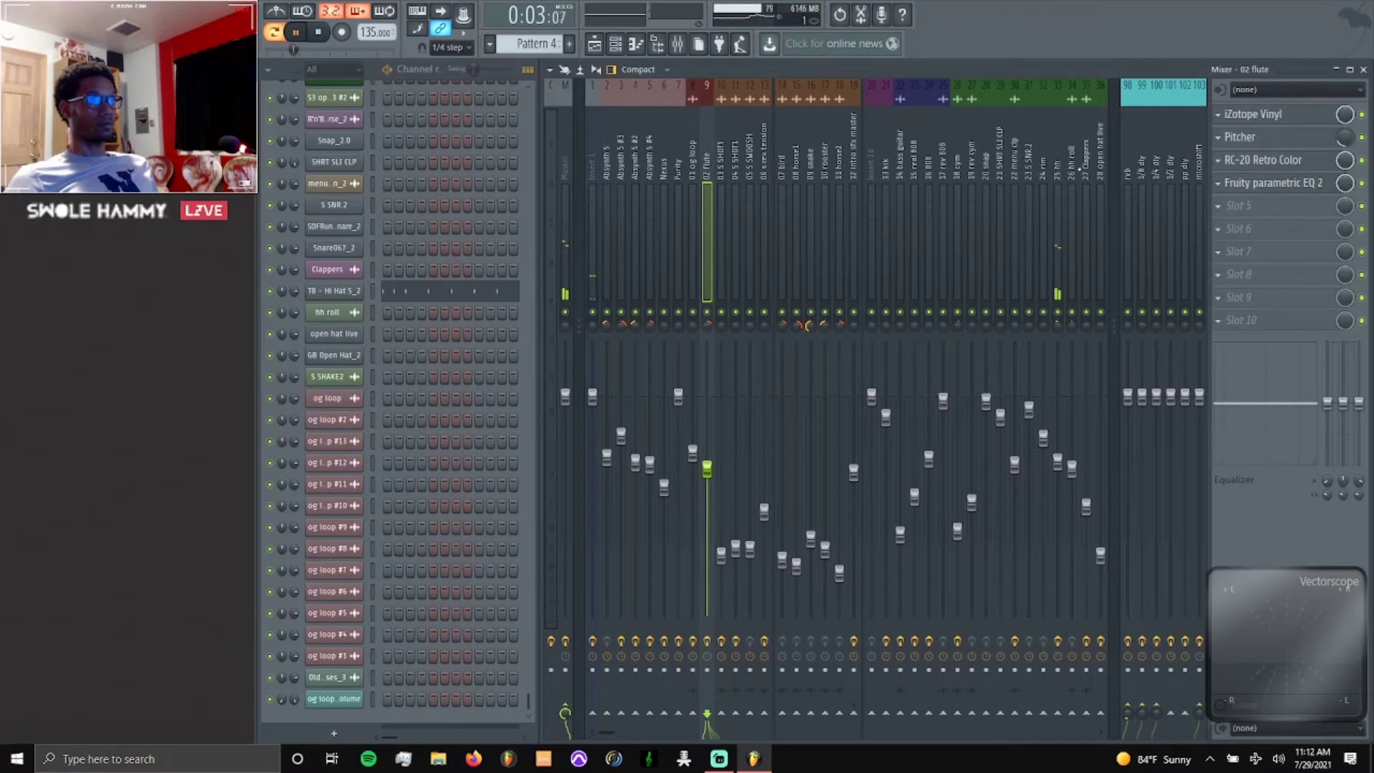
{"action": "left_click", "coordinate": [1059, 163]}
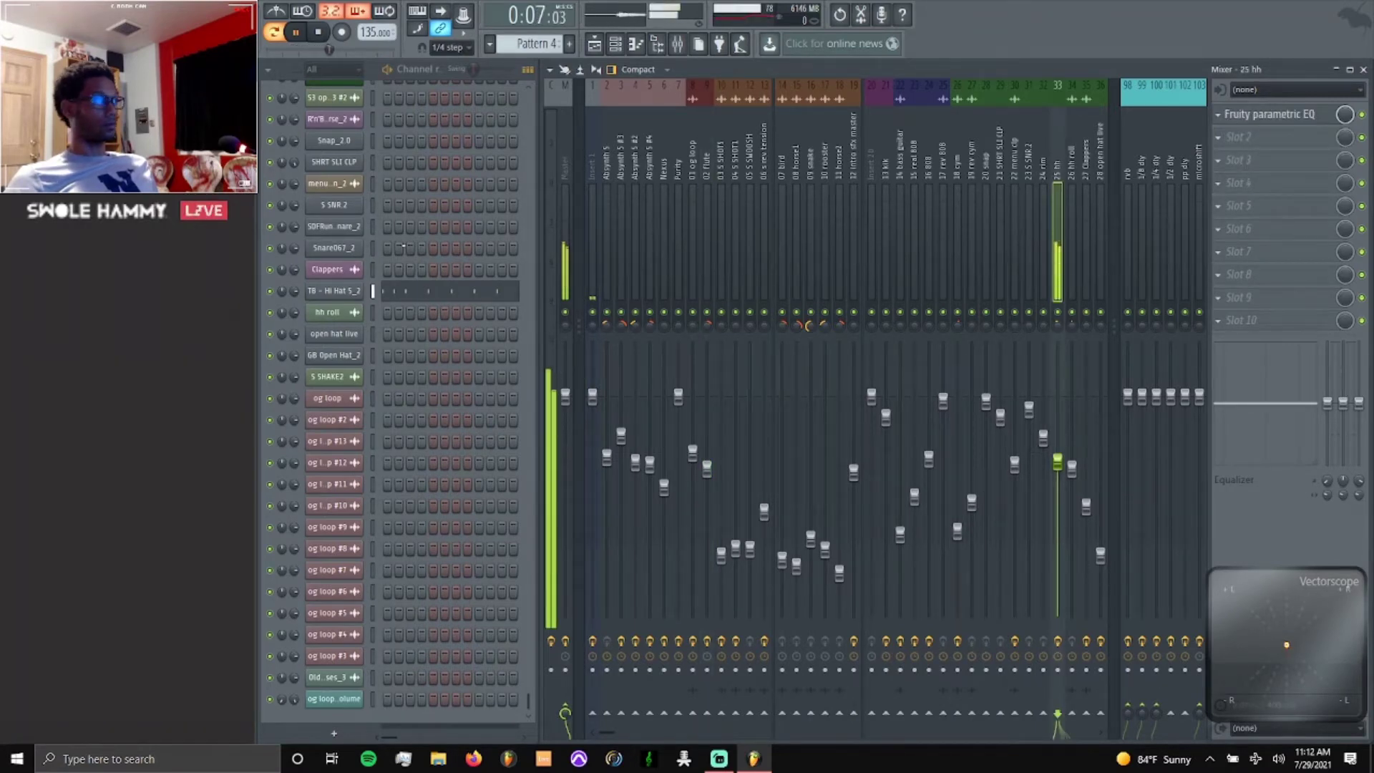
{"action": "left_click", "coordinate": [399, 297]}
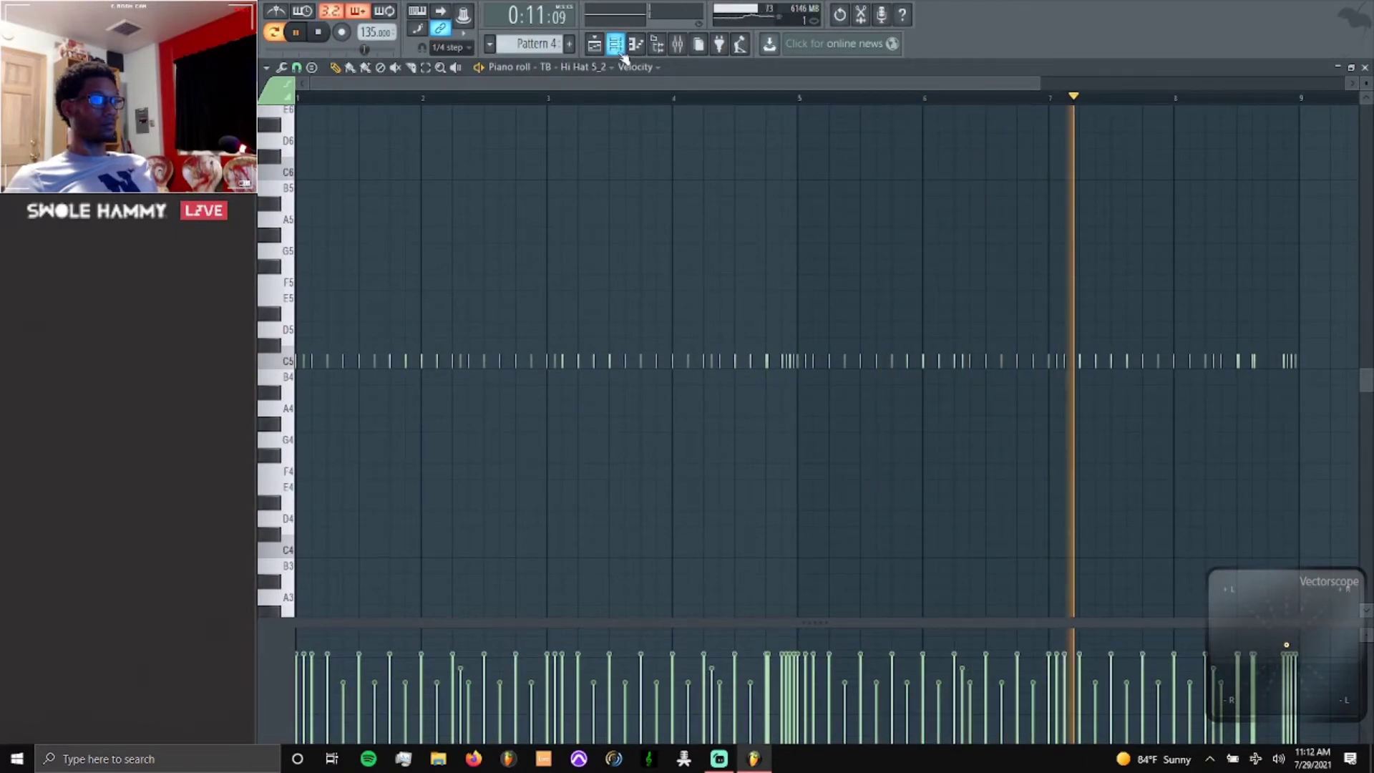
Examine the TB - Hi Hat 5_2 channel's sample settings and volume envelope while Pattern 4 plays.
{"action": "key", "text": "F6"}
{"action": "left_click", "coordinate": [350, 291]}
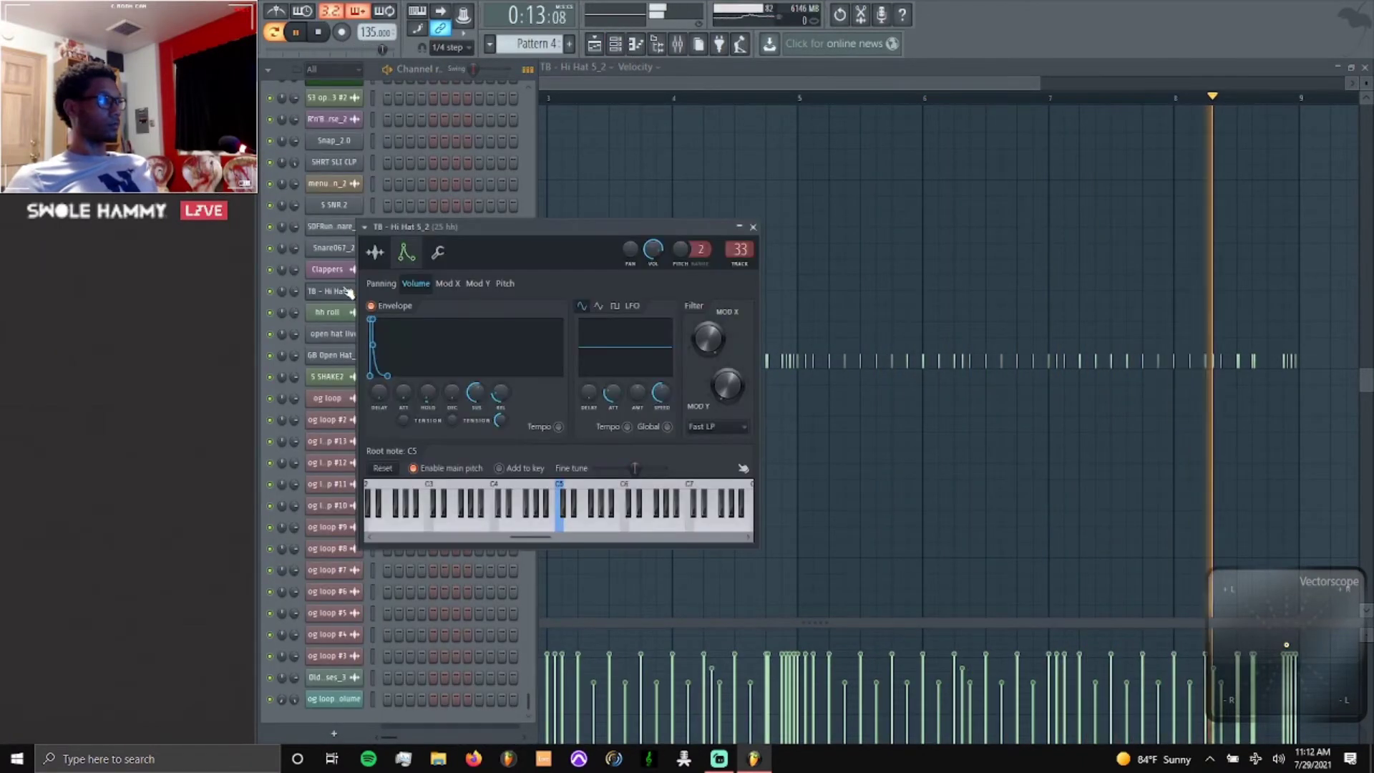
{"action": "left_click", "coordinate": [377, 254]}
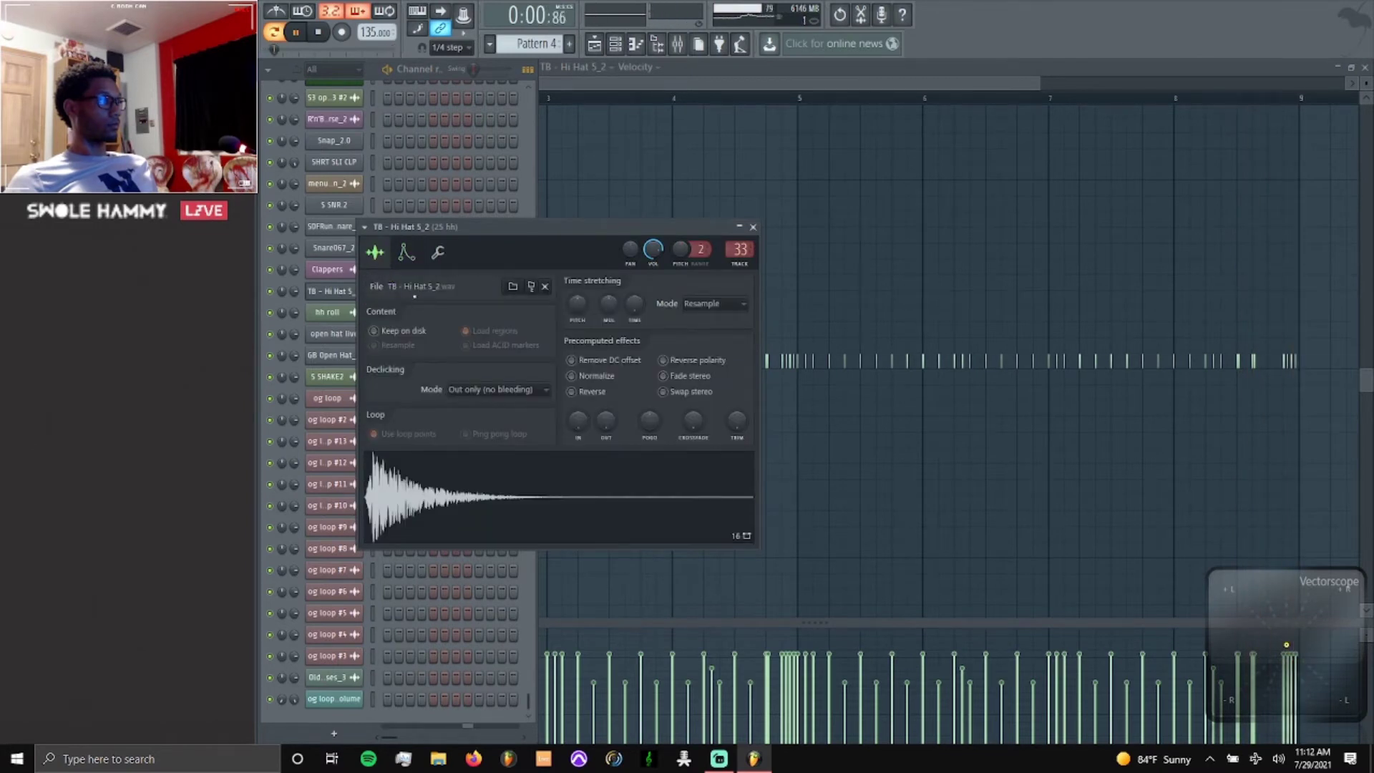
{"action": "left_click", "coordinate": [405, 256]}
{"action": "left_click", "coordinate": [414, 290]}
{"action": "left_click", "coordinate": [386, 260]}
{"action": "left_click", "coordinate": [752, 227]}
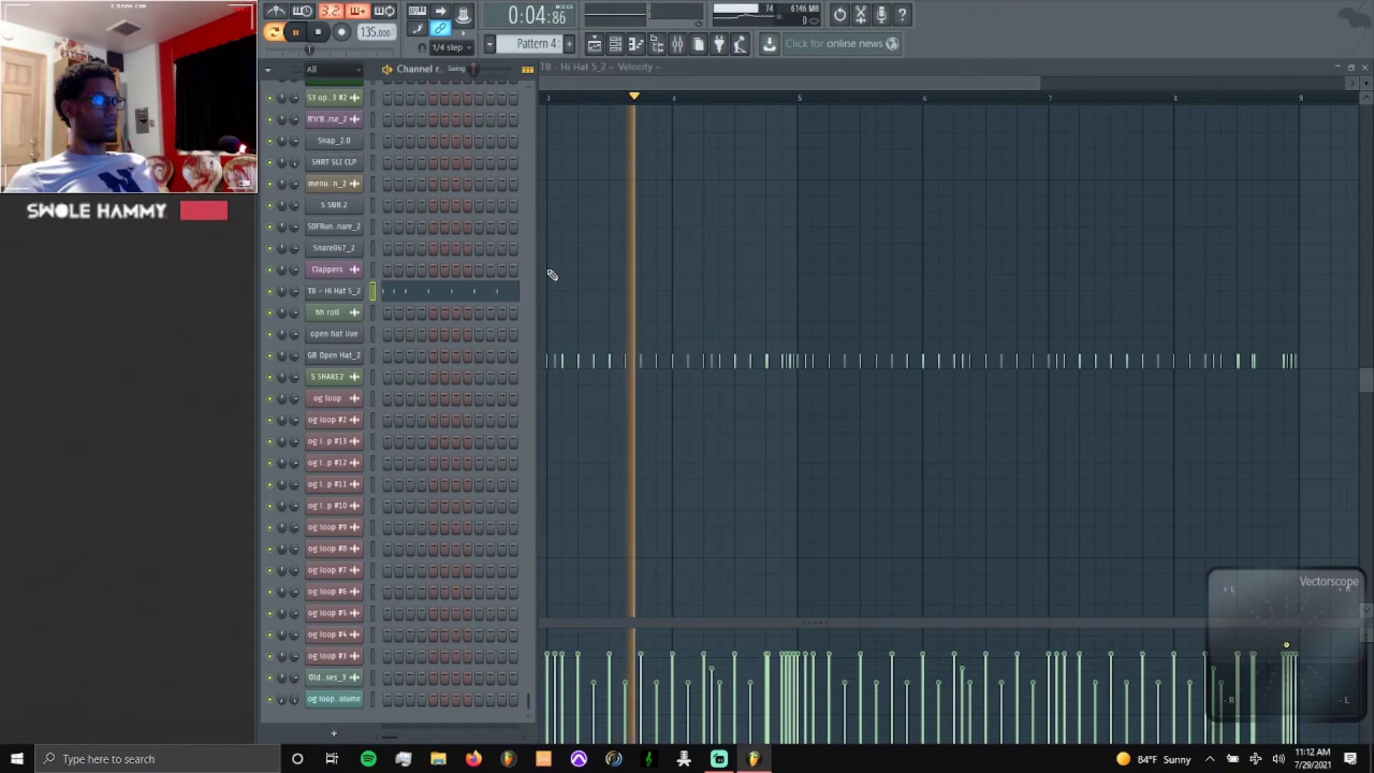
{"action": "left_click", "coordinate": [349, 291]}
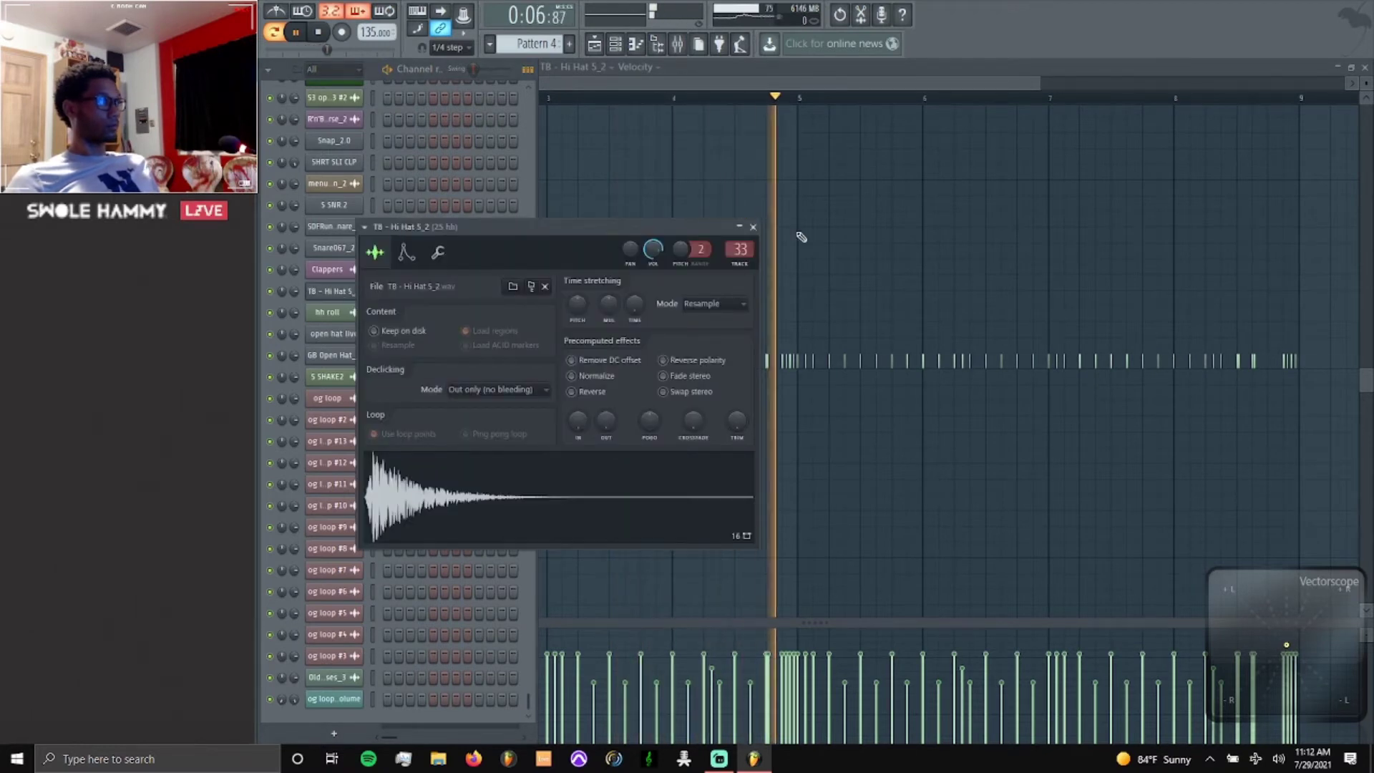
{"action": "left_click", "coordinate": [752, 227]}
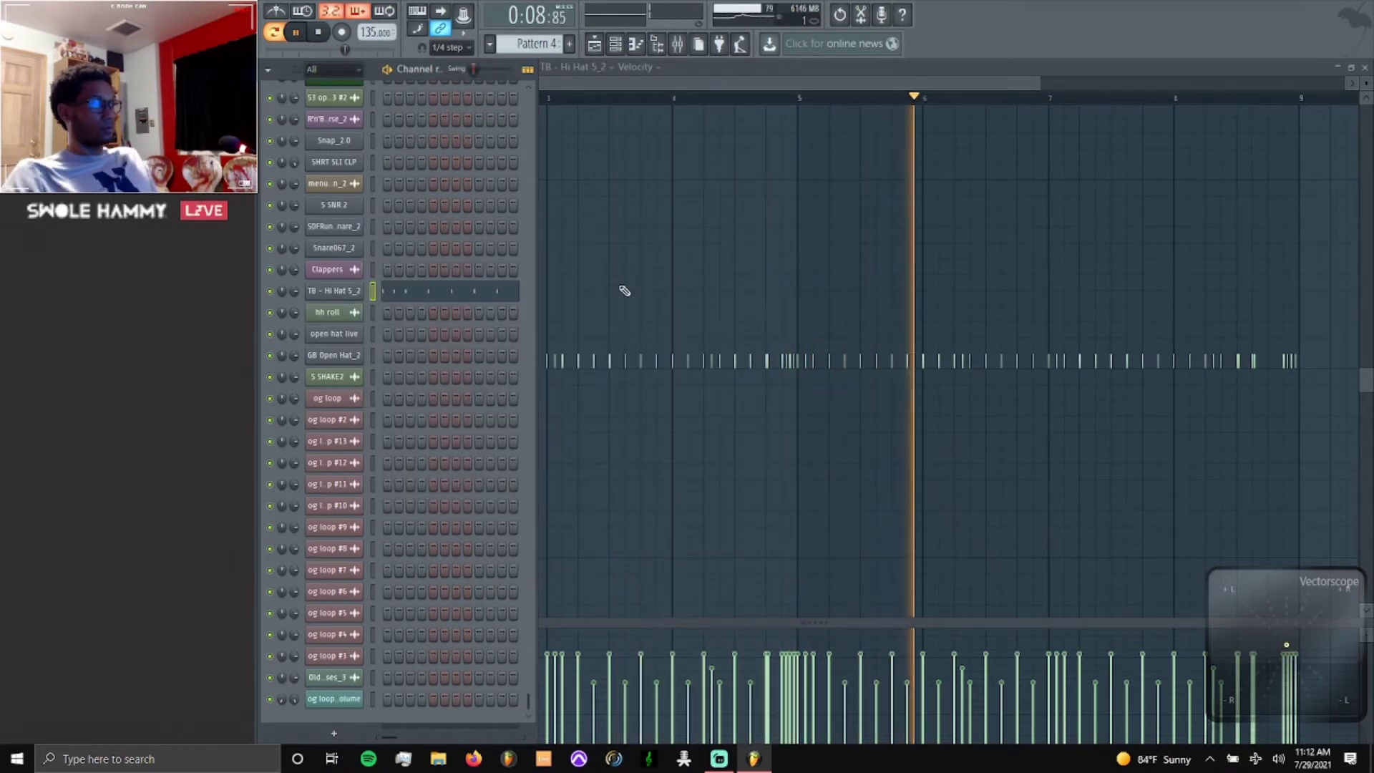
Examine the hi-hat notes, rolls and velocities of Pattern 4 across all eight bars in the piano roll.
{"action": "key", "text": "F6"}
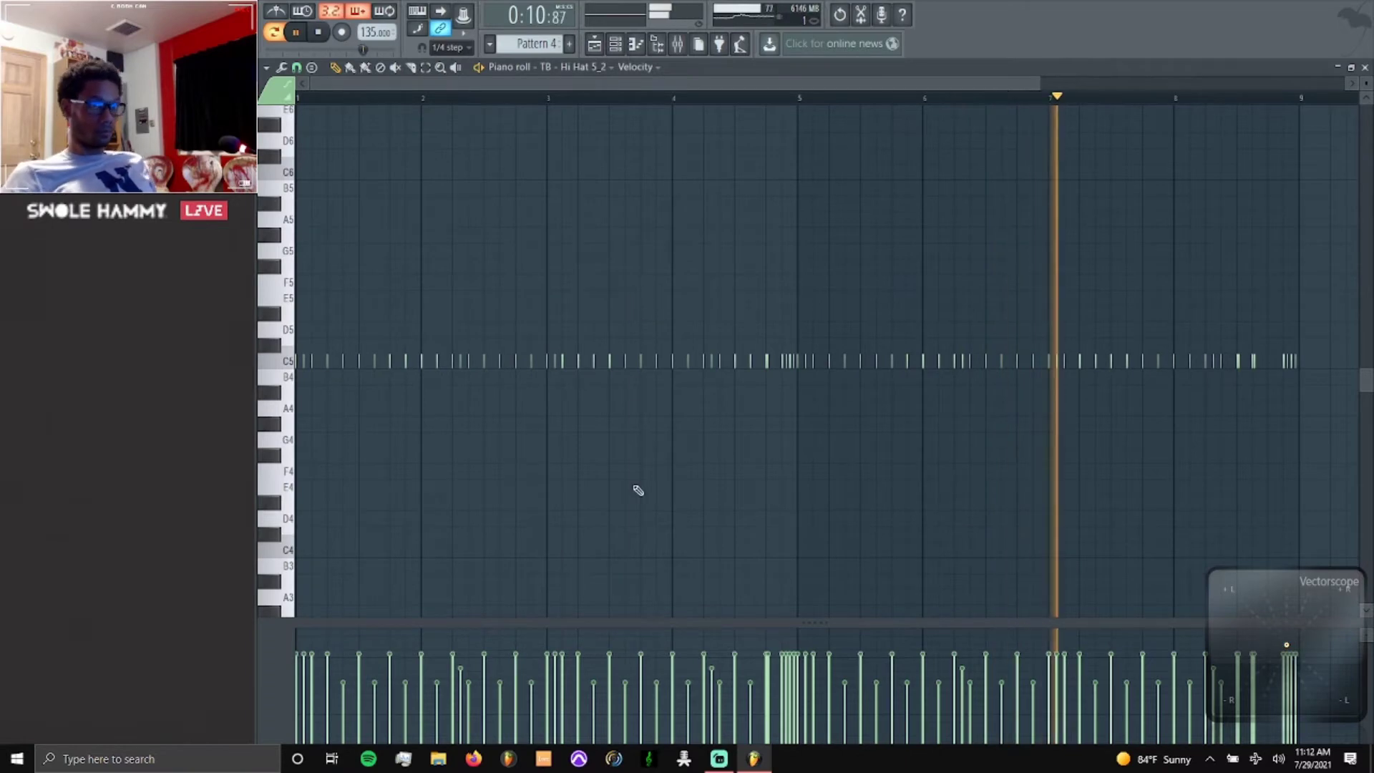
{"action": "scroll", "coordinate": [595, 484], "scroll_direction": "up", "scroll_amount": 5}
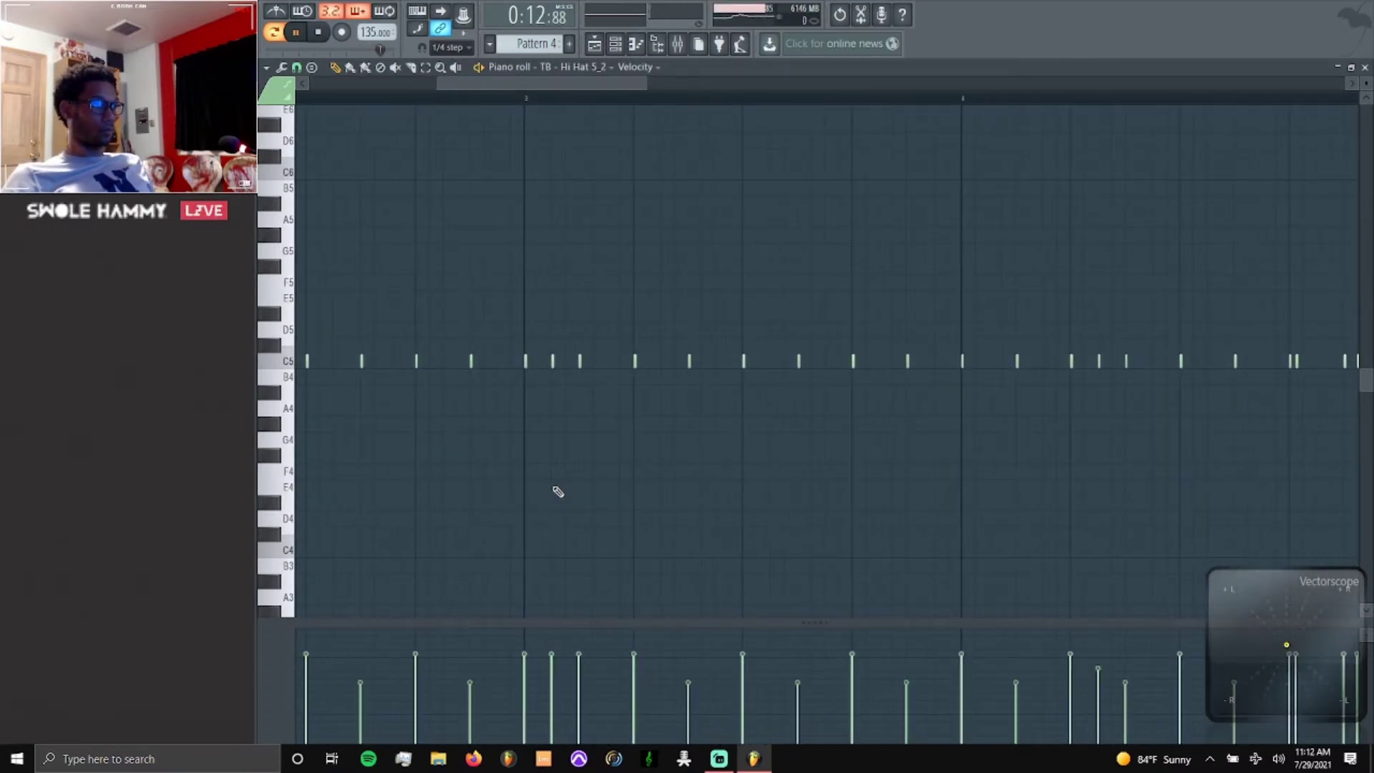
{"action": "scroll", "coordinate": [556, 491], "scroll_direction": "down", "scroll_amount": 4}
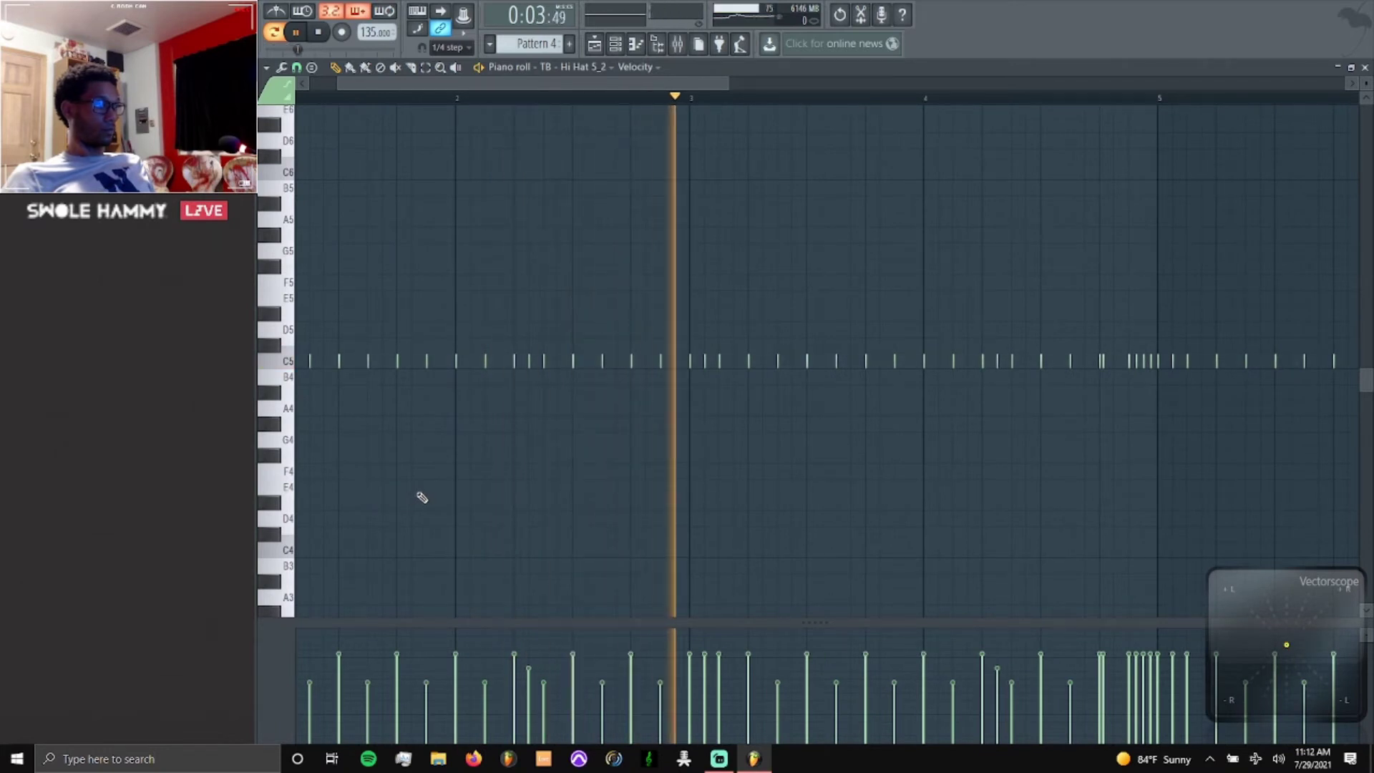
{"action": "scroll", "coordinate": [754, 457], "scroll_direction": "down", "scroll_amount": 3}
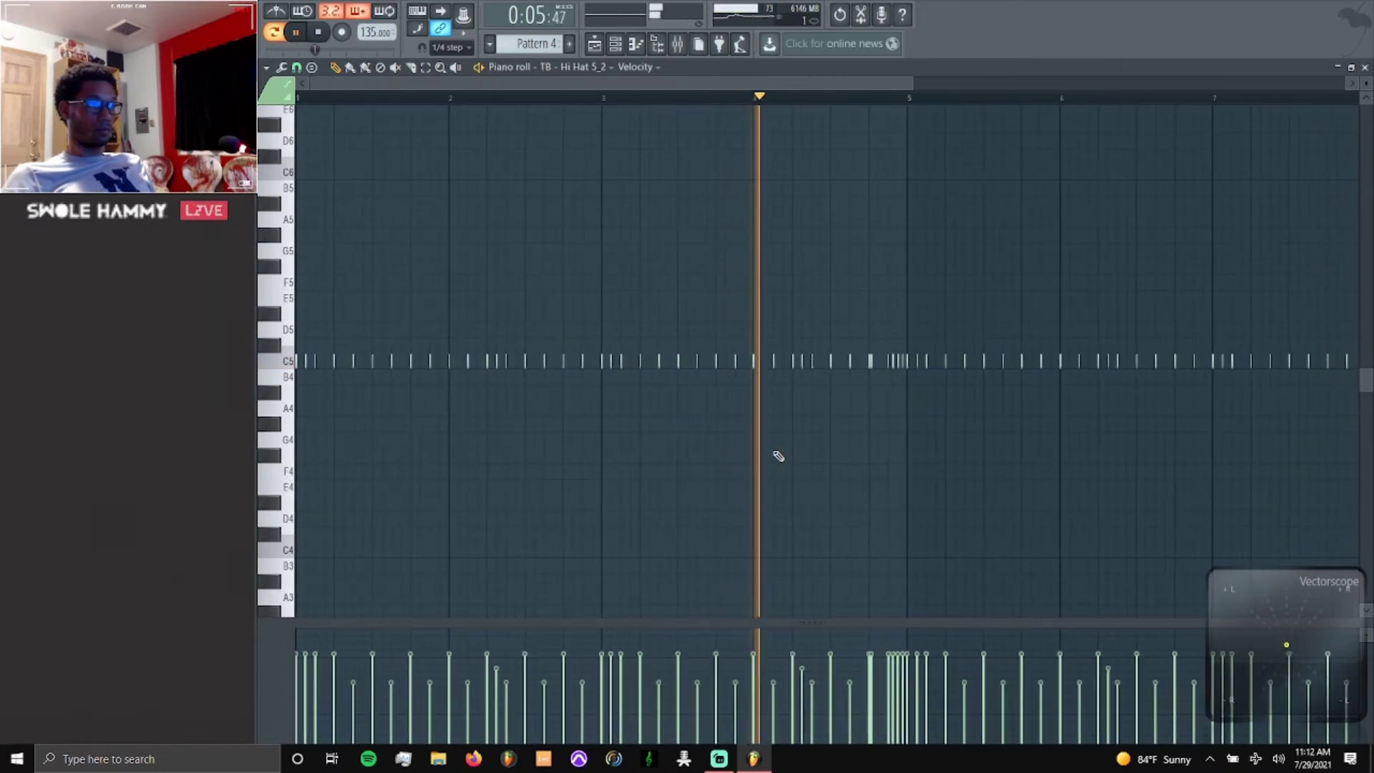
{"action": "scroll", "coordinate": [1033, 454], "scroll_direction": "up", "scroll_amount": 3}
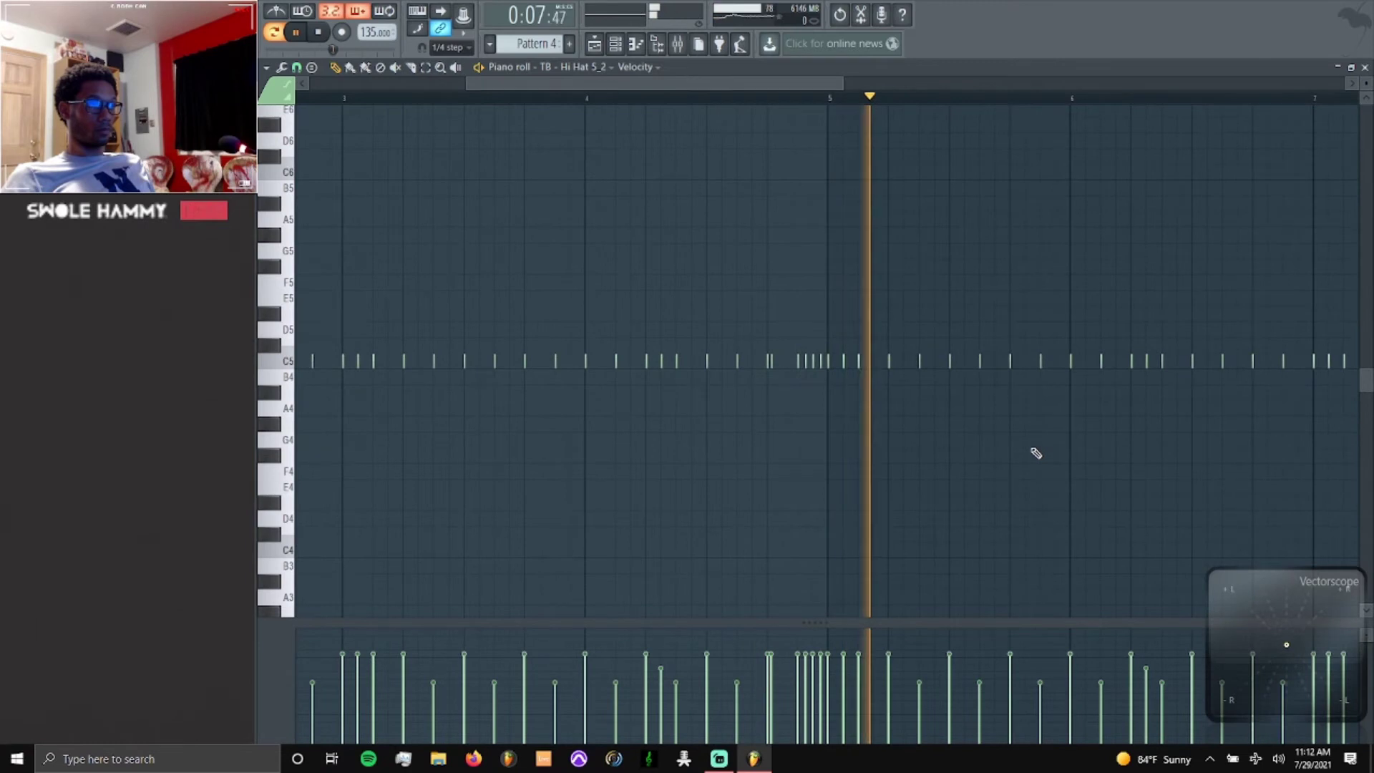
{"action": "scroll", "coordinate": [1033, 453], "scroll_direction": "down", "scroll_amount": 2}
{"action": "scroll", "coordinate": [1109, 443], "scroll_direction": "down", "scroll_amount": 2}
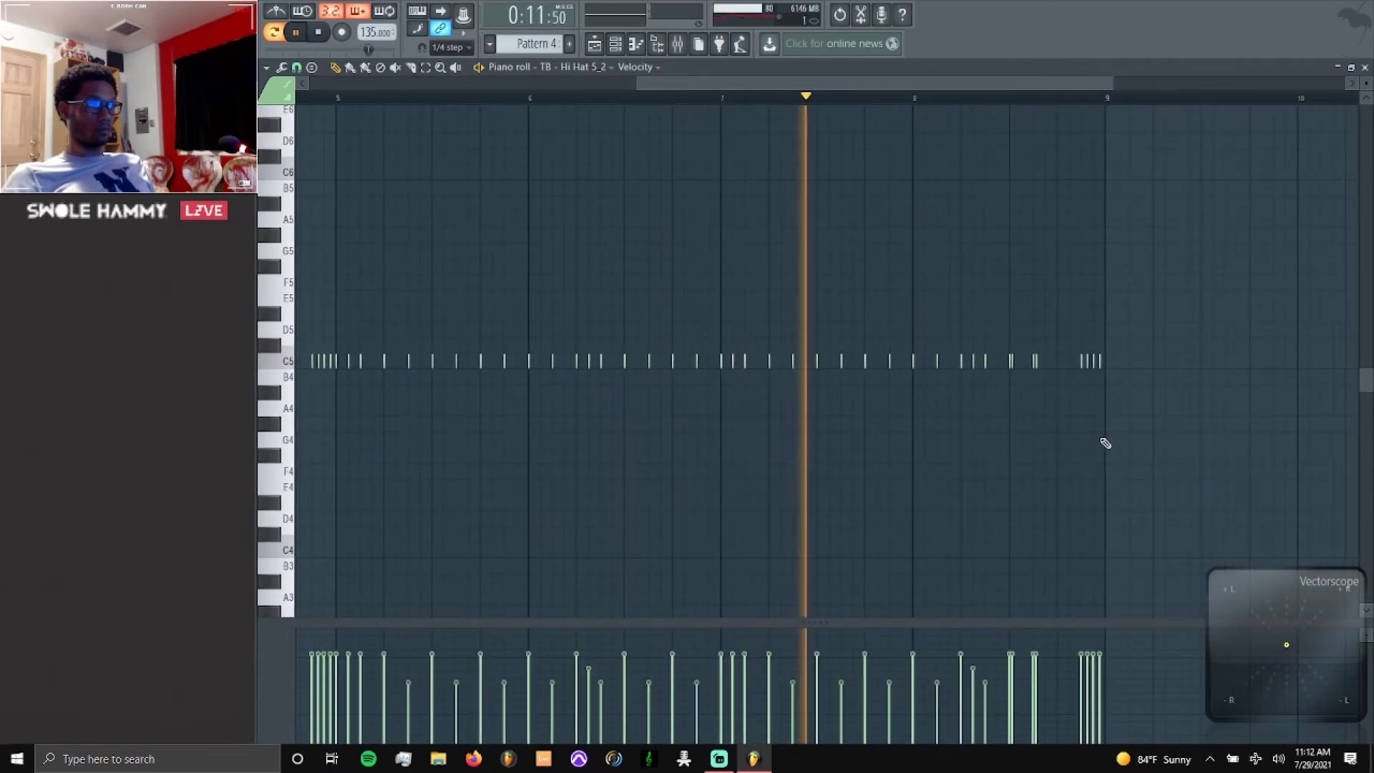
{"action": "scroll", "coordinate": [1105, 443], "scroll_direction": "up", "scroll_amount": 2}
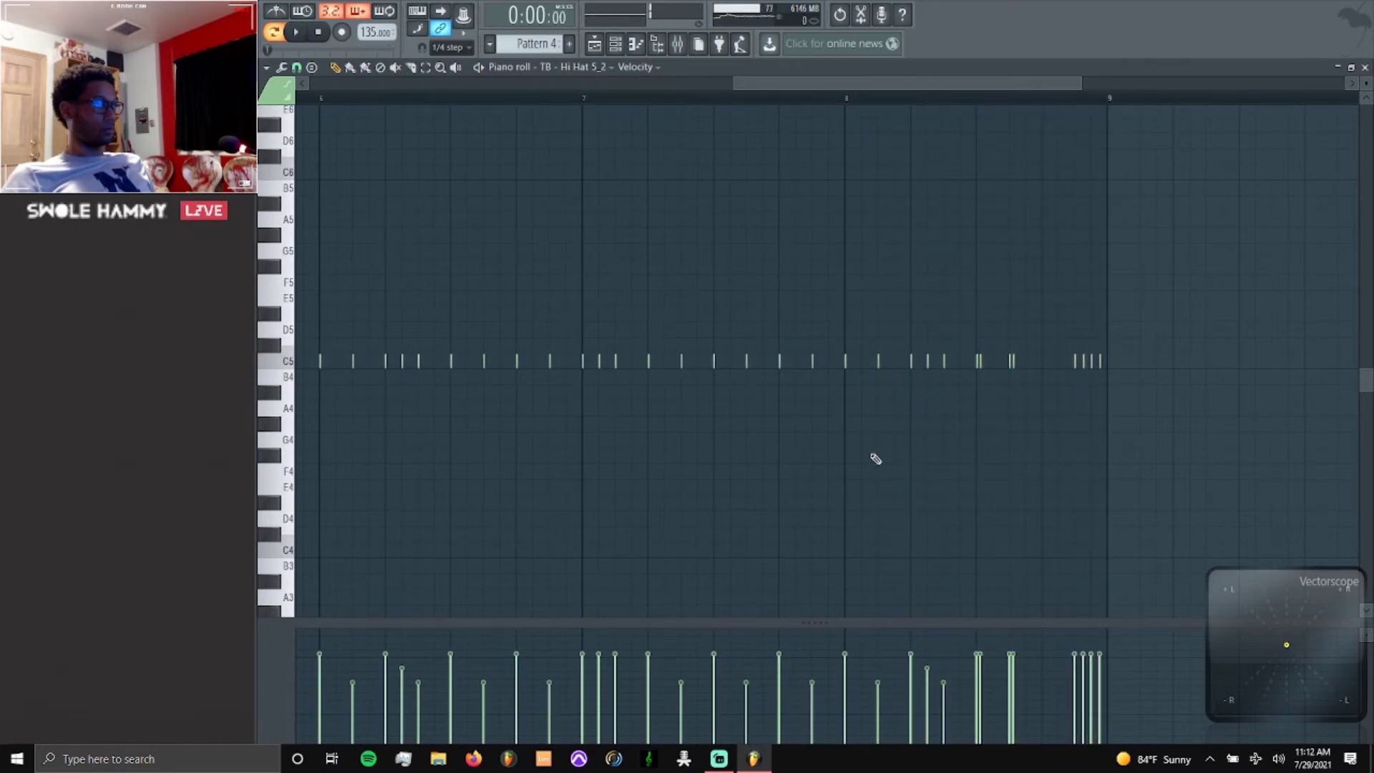
{"action": "scroll", "coordinate": [876, 459], "scroll_direction": "down", "scroll_amount": 3}
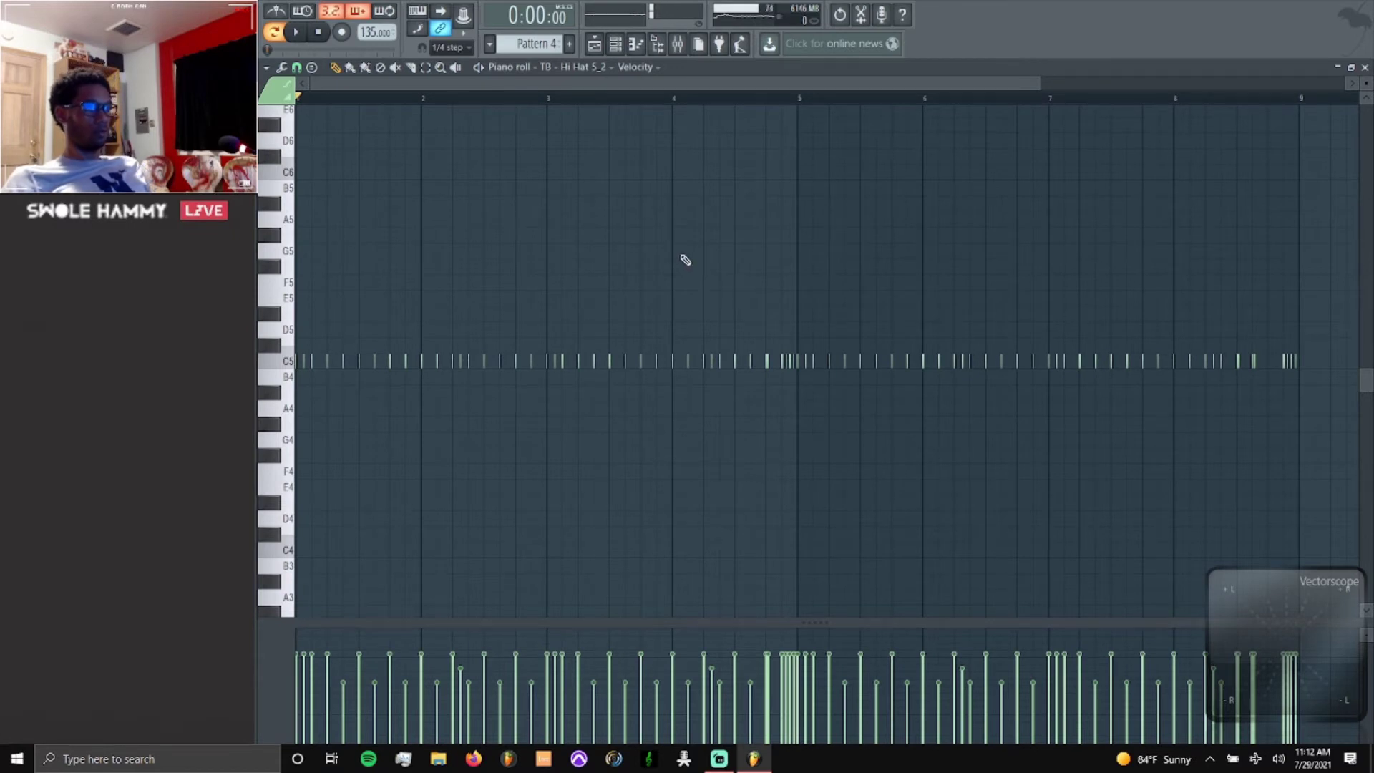
View the Fruity parametric EQ settings on the 25 hh mixer track.
{"action": "left_click", "coordinate": [677, 44]}
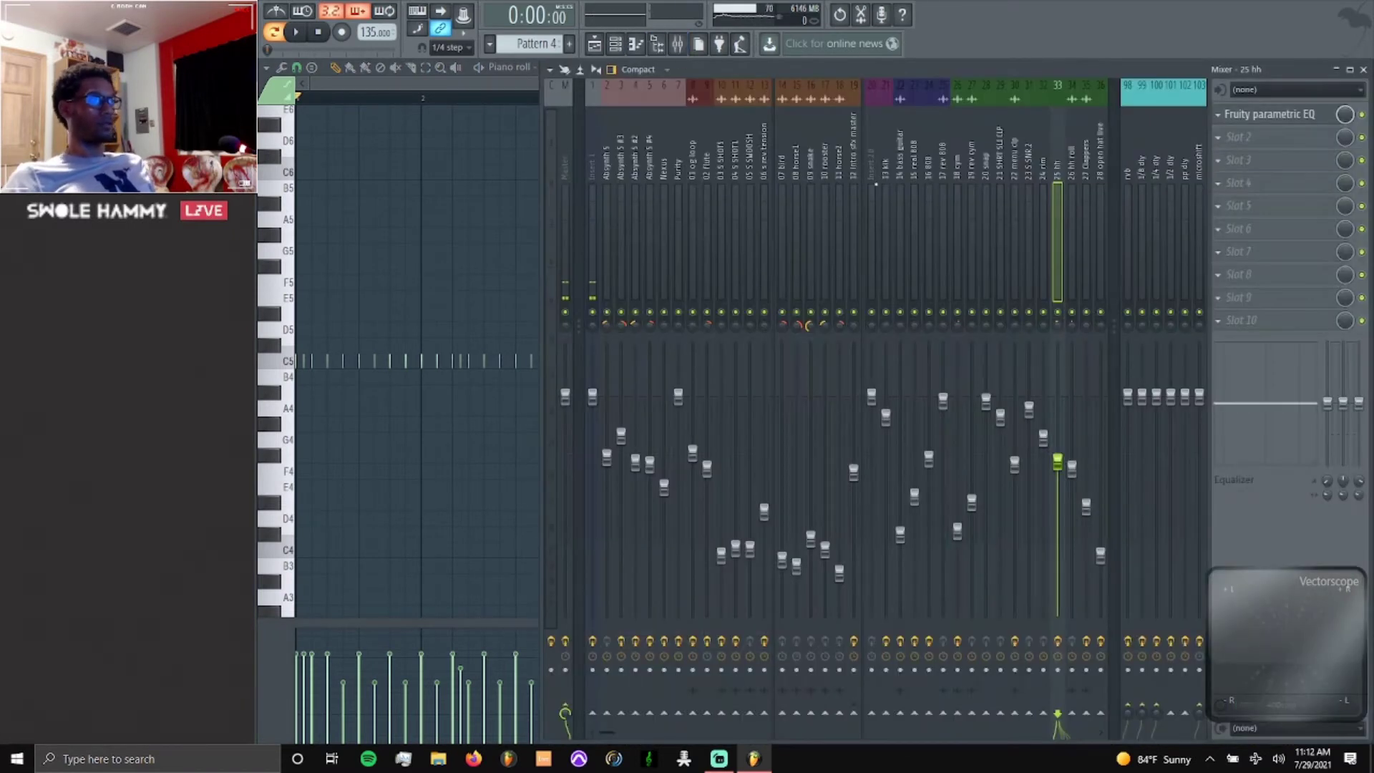
{"action": "left_click", "coordinate": [1310, 118]}
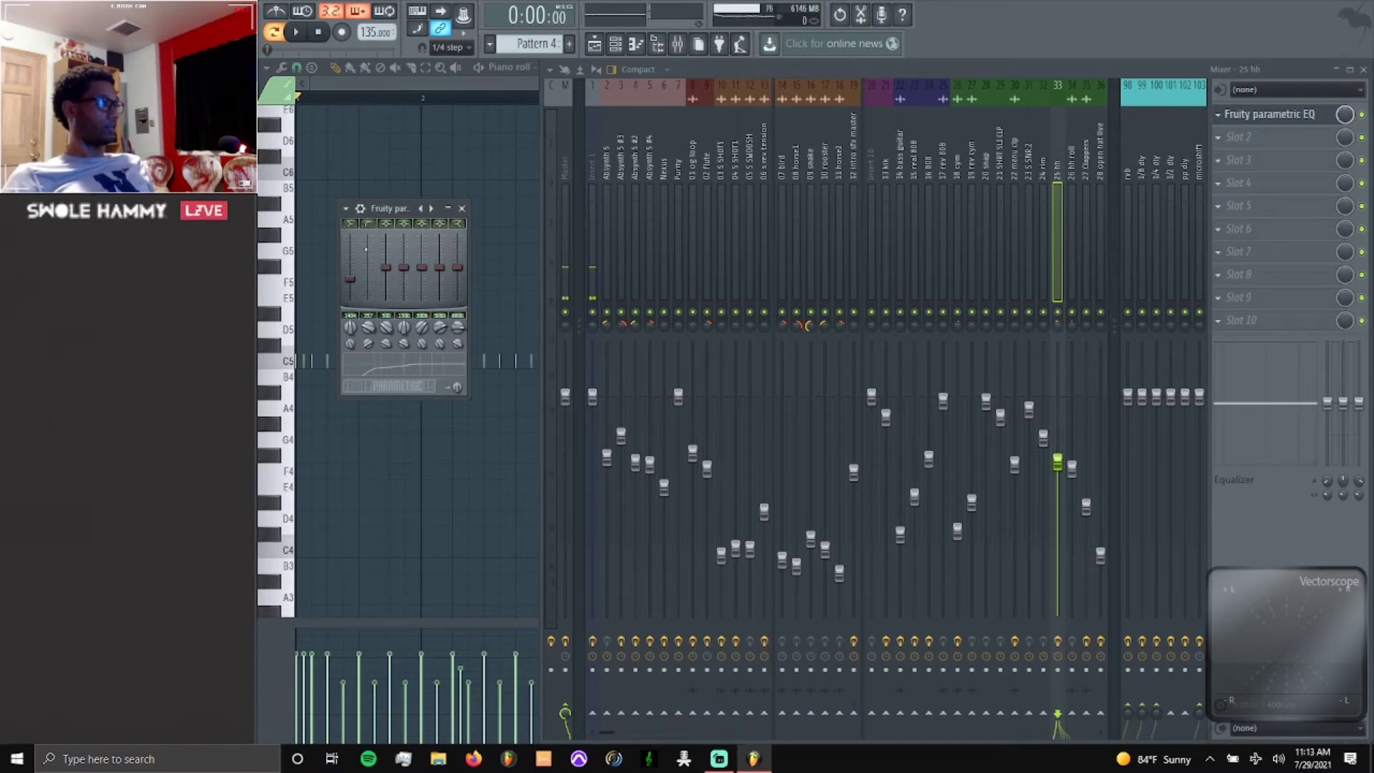
{"action": "left_click", "coordinate": [465, 208]}
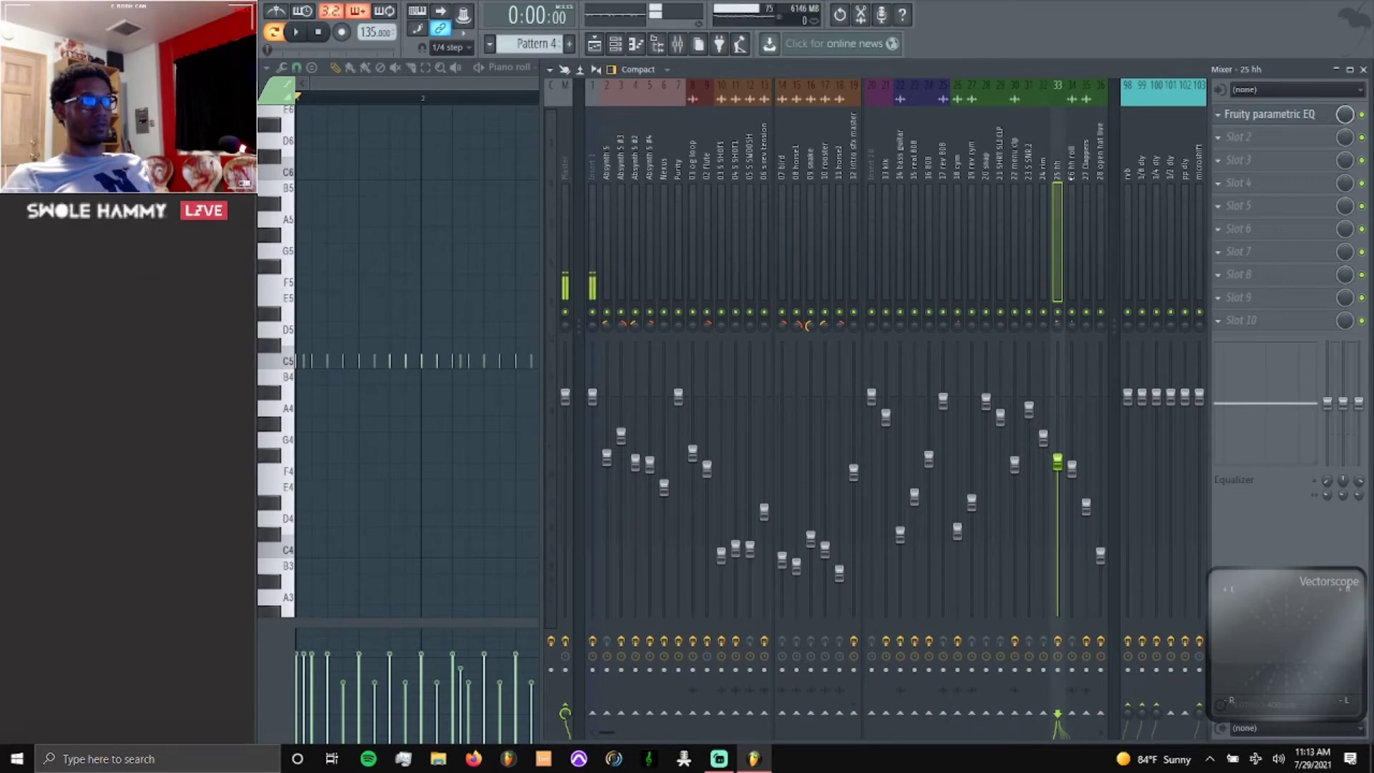
Switch to Pattern 5 and play its hi-hat variation with the notes shown in the piano roll, then stop playback.
{"action": "scroll", "coordinate": [536, 45], "scroll_direction": "down", "scroll_amount": 2}
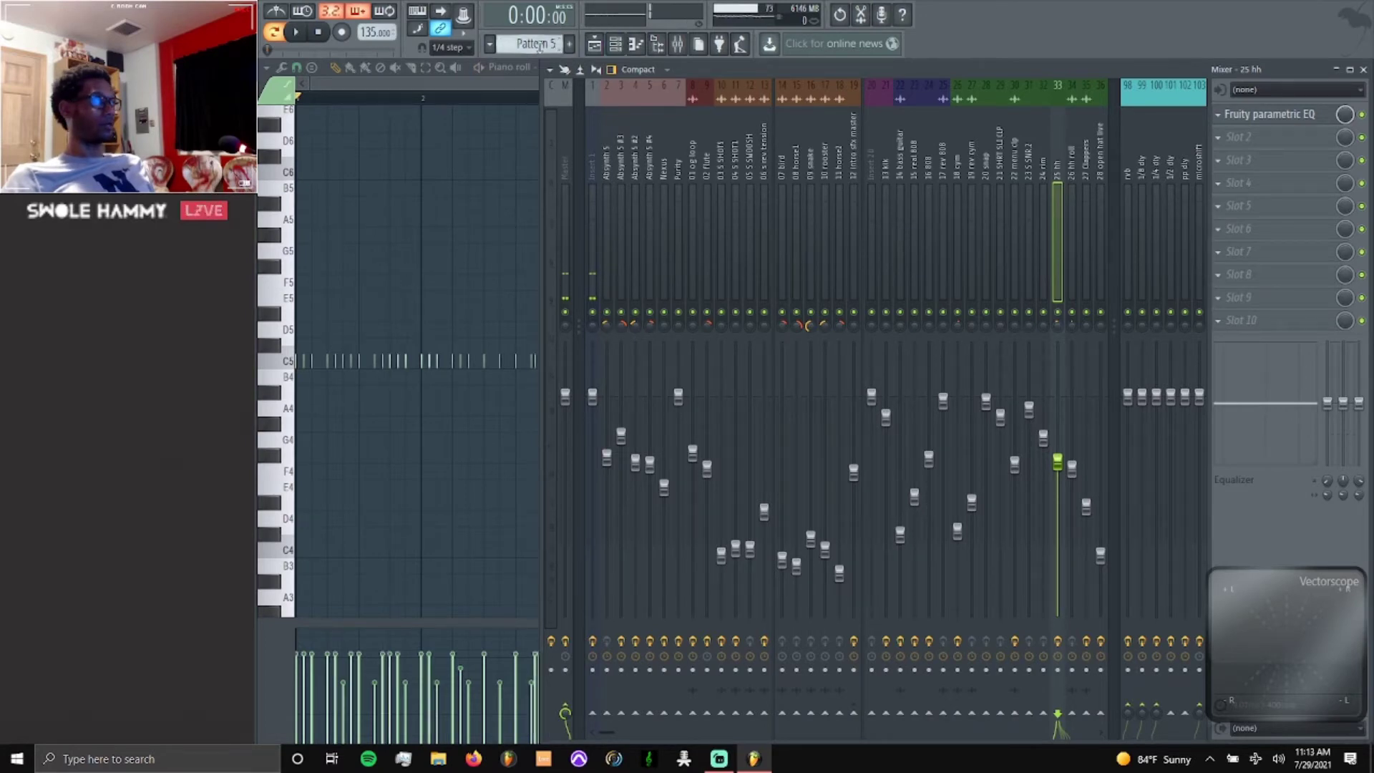
{"action": "scroll", "coordinate": [538, 44], "scroll_direction": "up", "scroll_amount": 1}
{"action": "key", "text": "F9"}
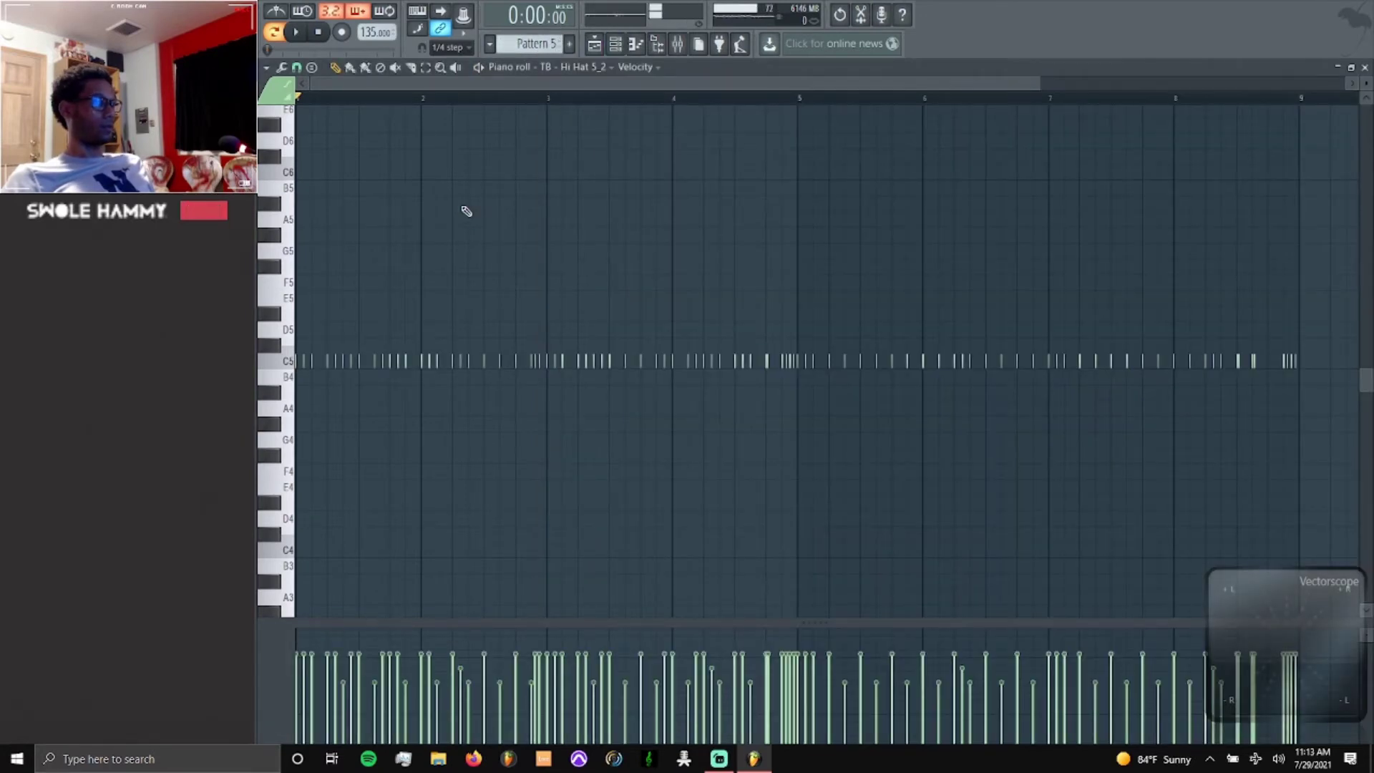
{"action": "scroll", "coordinate": [462, 212], "scroll_direction": "down", "scroll_amount": 2}
{"action": "scroll", "coordinate": [462, 212], "scroll_direction": "up", "scroll_amount": 2}
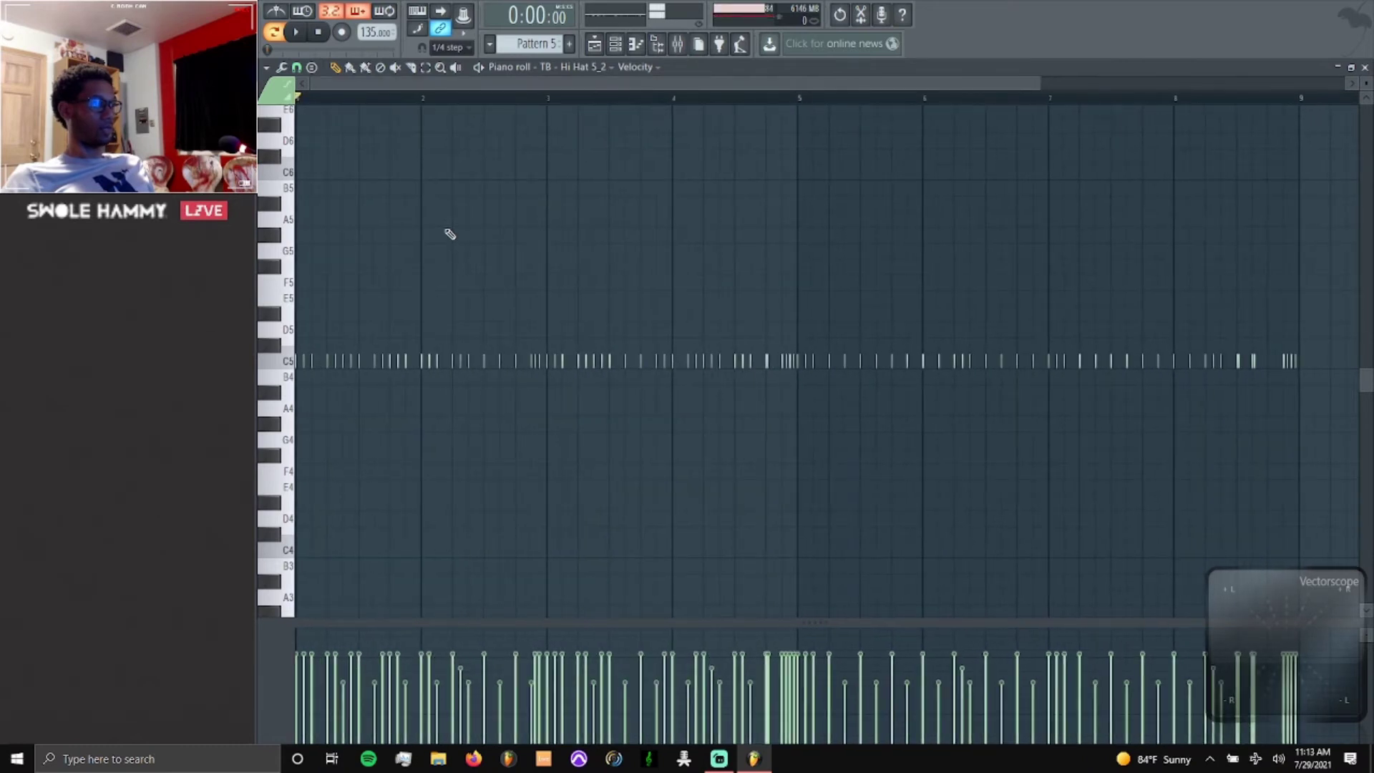
{"action": "key", "text": "space"}
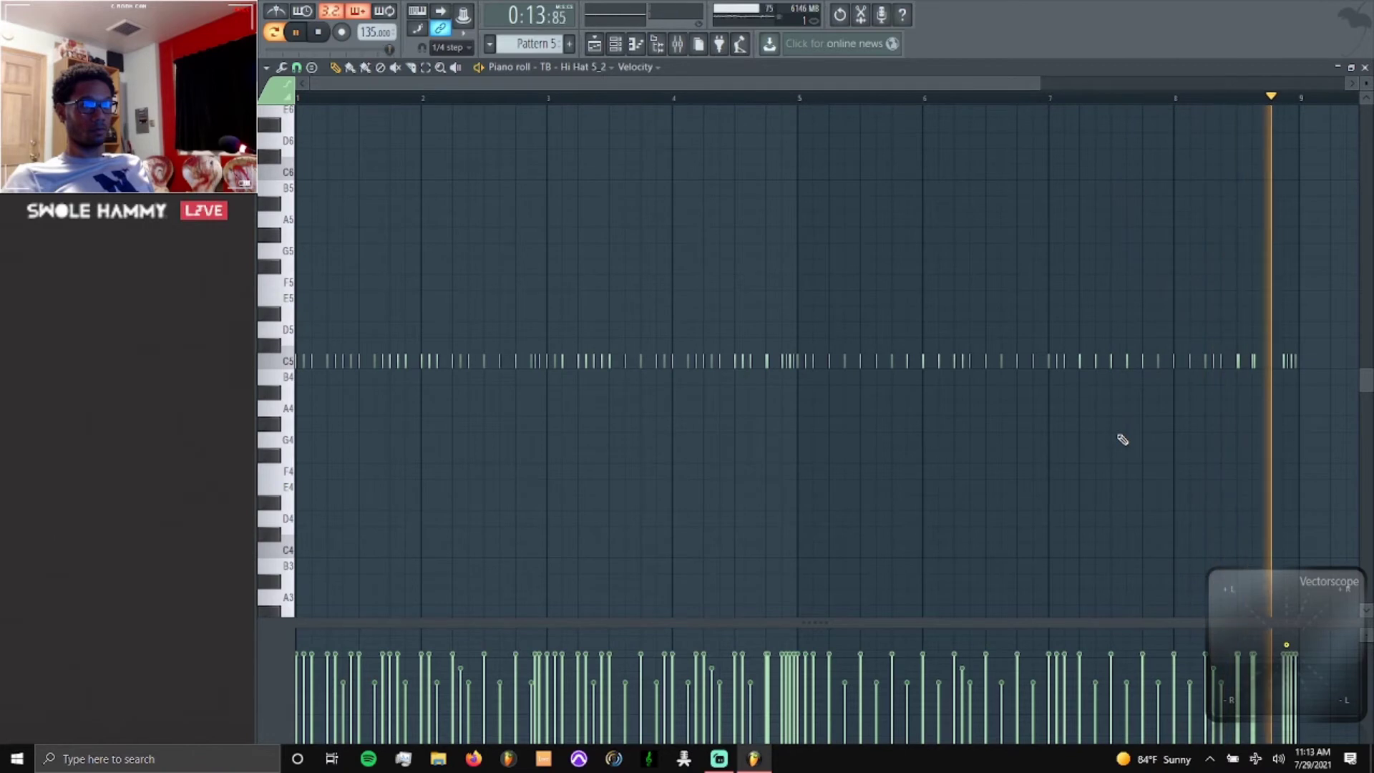
{"action": "key", "text": "space"}
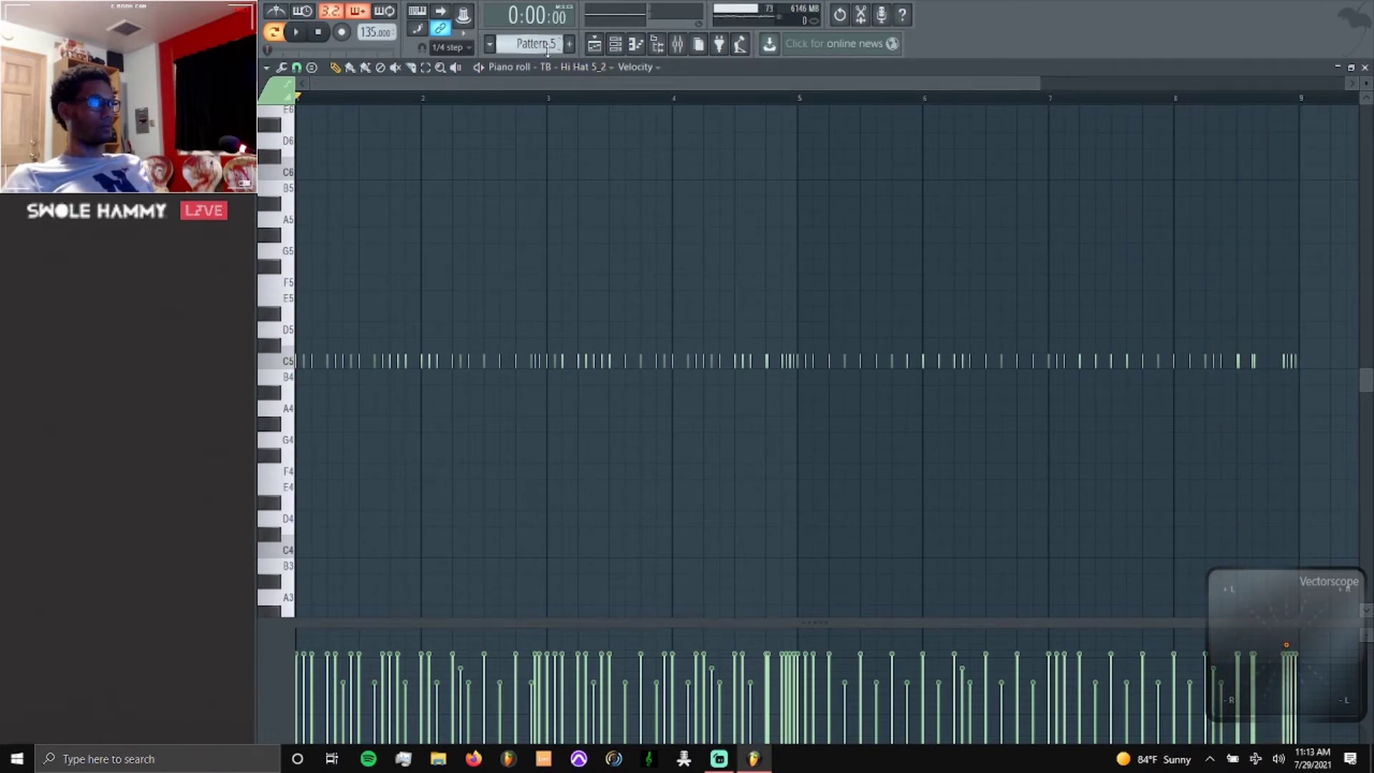
Switch to Pattern 6, view the SHRT SLI CLP note in the piano roll and play the pattern briefly.
{"action": "scroll", "coordinate": [534, 44], "scroll_direction": "down", "scroll_amount": 1}
{"action": "scroll", "coordinate": [509, 266], "scroll_direction": "up", "scroll_amount": 5}
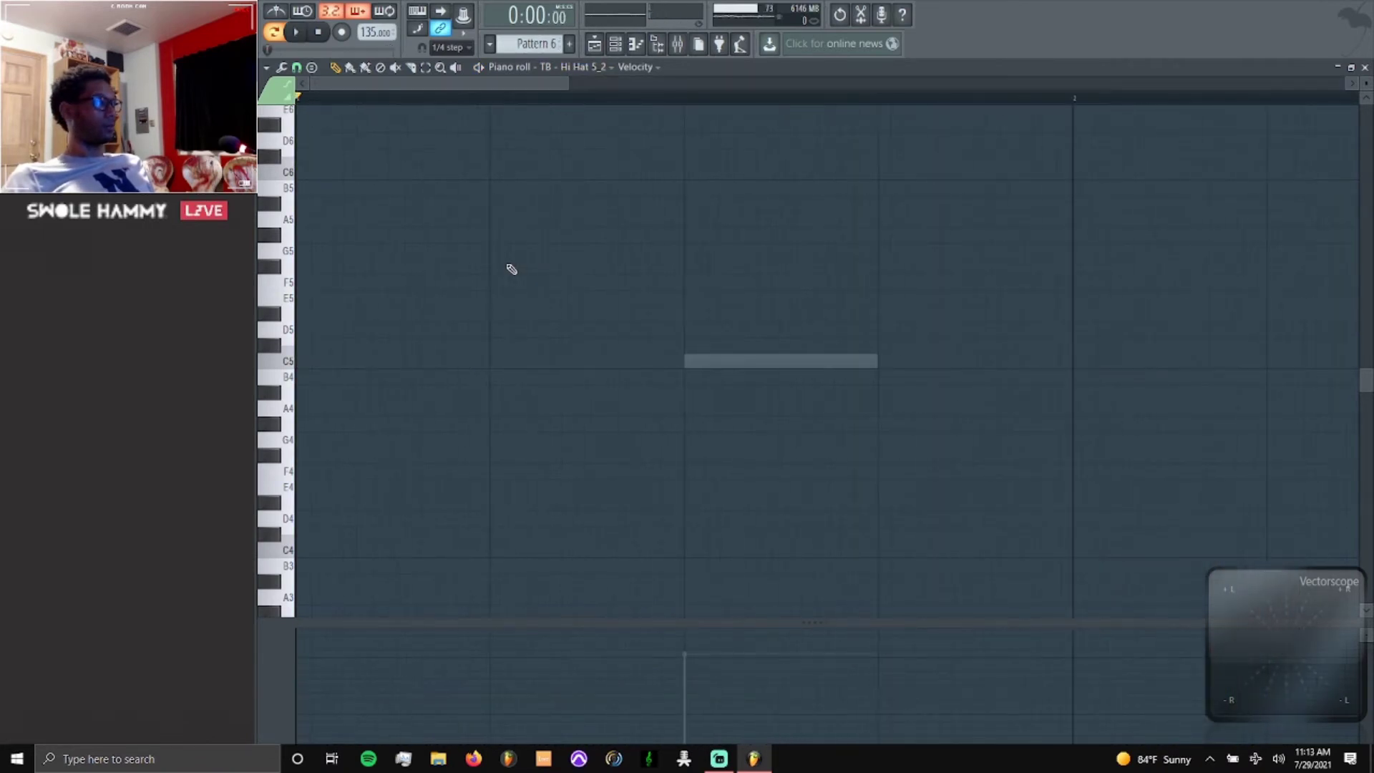
{"action": "scroll", "coordinate": [578, 71], "scroll_direction": "down", "scroll_amount": 1}
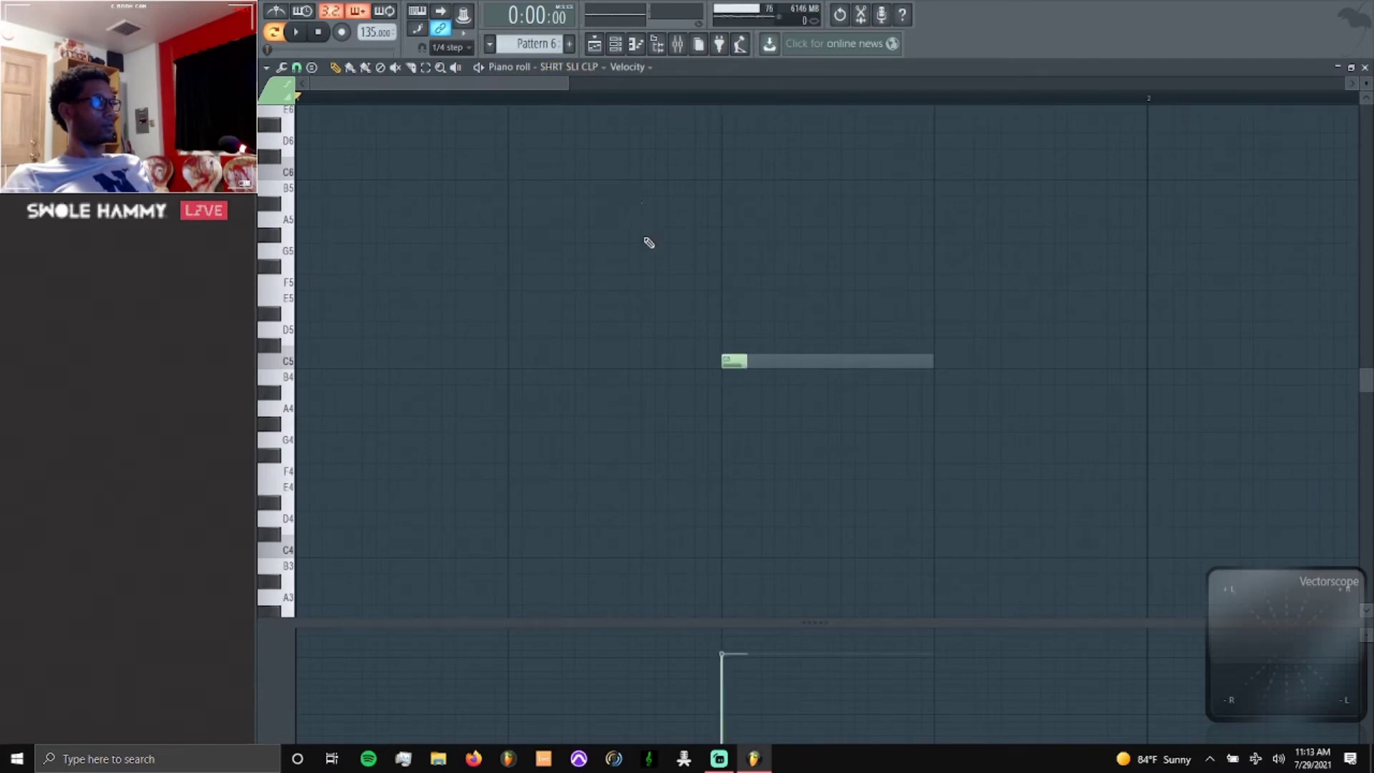
{"action": "key", "text": "space"}
{"action": "key", "text": "space"}
{"action": "left_click", "coordinate": [1364, 68]}
{"action": "key", "text": "F6"}
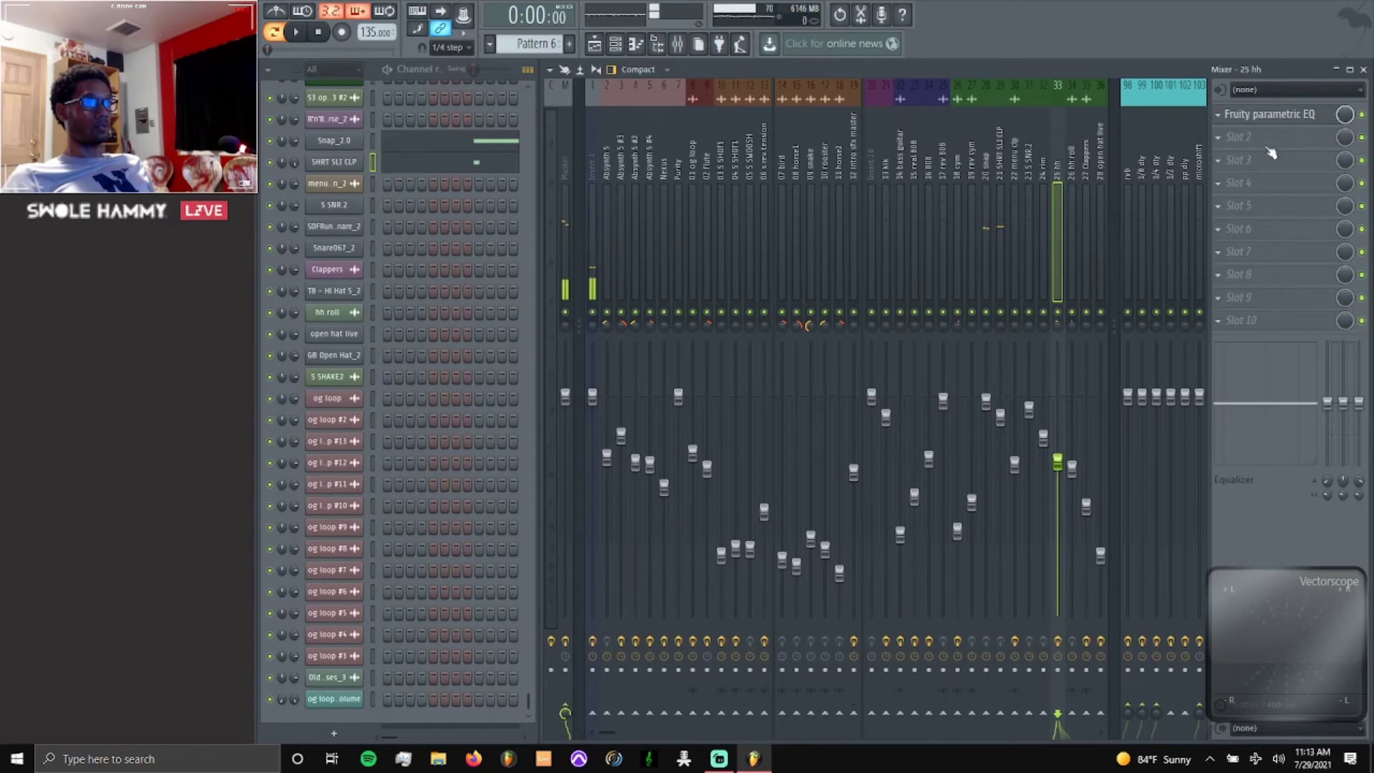
Solo playlist Track 30 with the Pattern 6 clips and play it from bar 9.
{"action": "key", "text": "F5"}
{"action": "scroll", "coordinate": [751, 516], "scroll_direction": "down", "scroll_amount": 3}
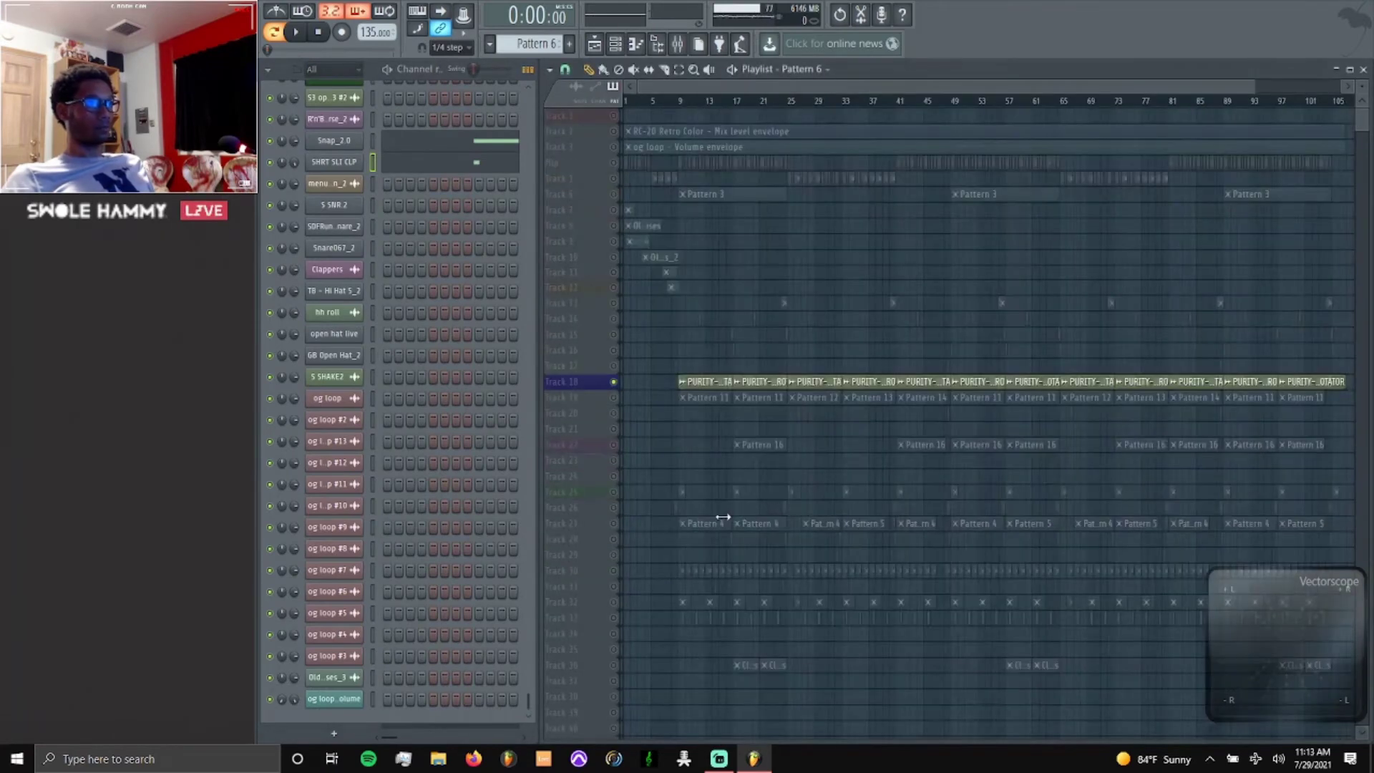
{"action": "scroll", "coordinate": [654, 533], "scroll_direction": "down", "scroll_amount": 5}
{"action": "scroll", "coordinate": [641, 524], "scroll_direction": "down", "scroll_amount": 3}
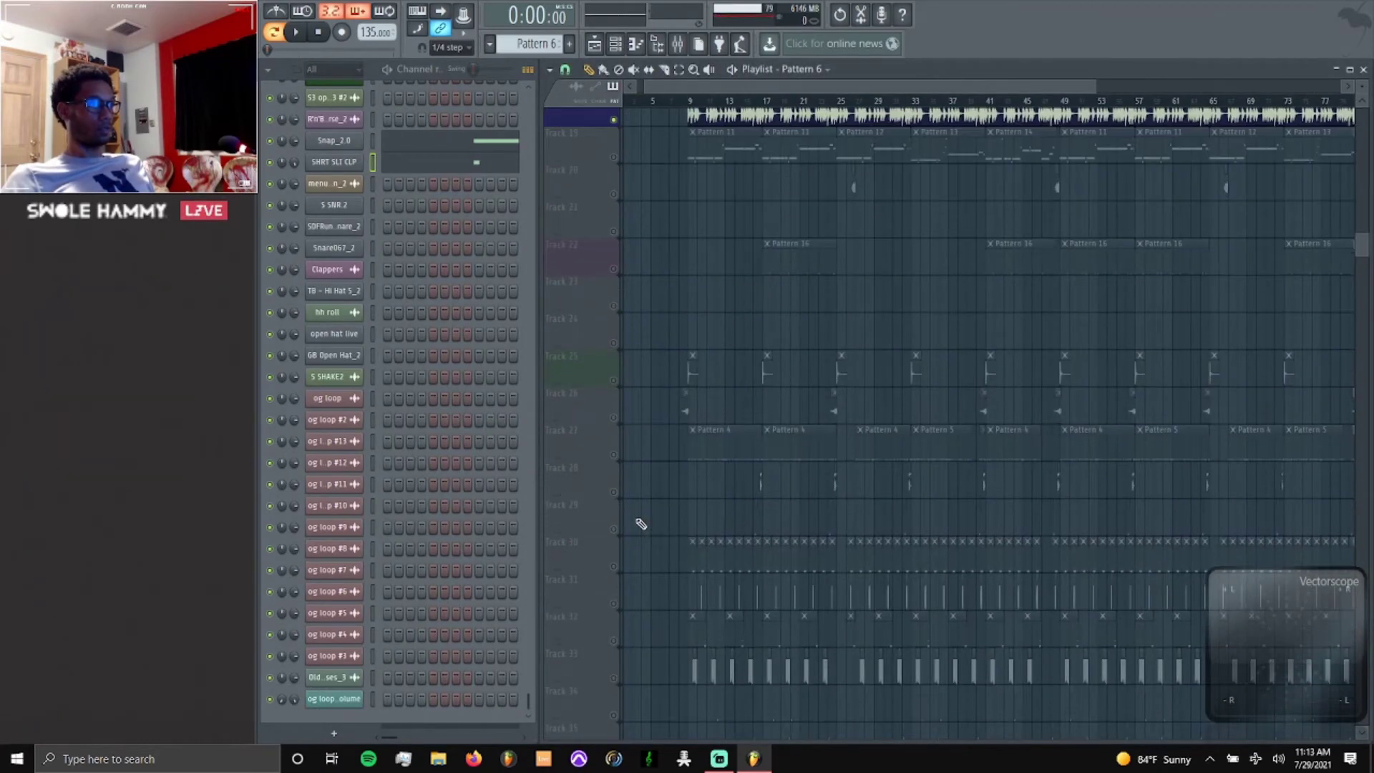
{"action": "scroll", "coordinate": [637, 501], "scroll_direction": "down", "scroll_amount": 2}
{"action": "scroll", "coordinate": [639, 502], "scroll_direction": "up", "scroll_amount": 3}
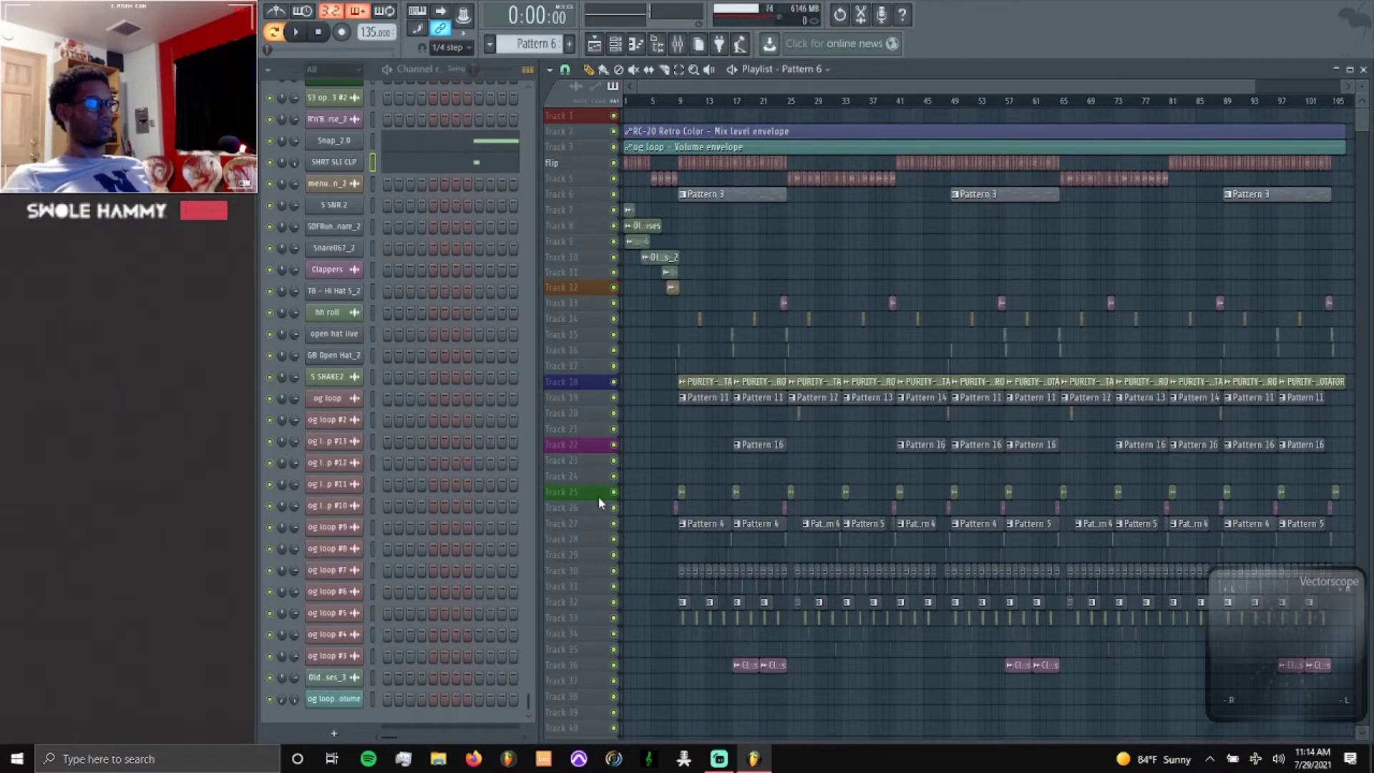
{"action": "scroll", "coordinate": [573, 680], "scroll_direction": "down", "scroll_amount": 3}
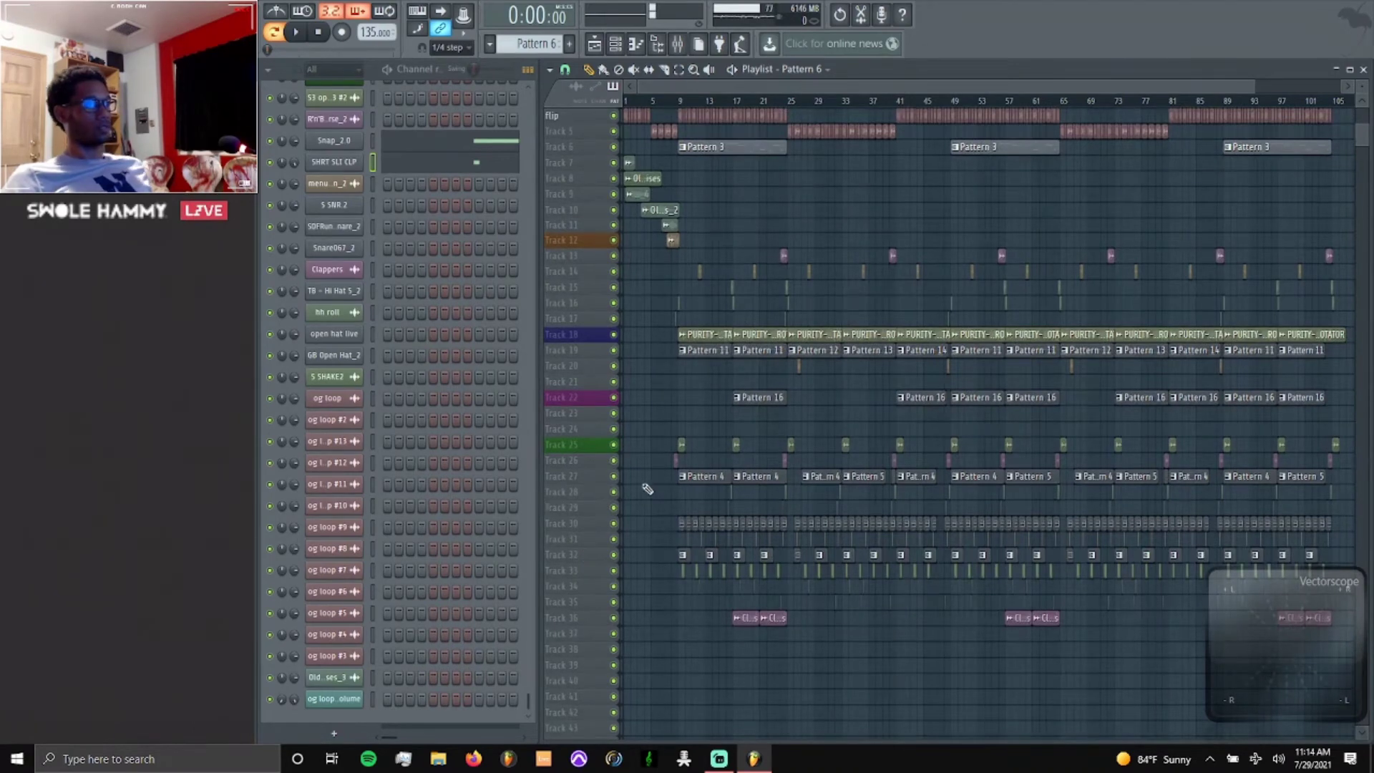
{"action": "scroll", "coordinate": [596, 390], "scroll_direction": "down", "scroll_amount": 2}
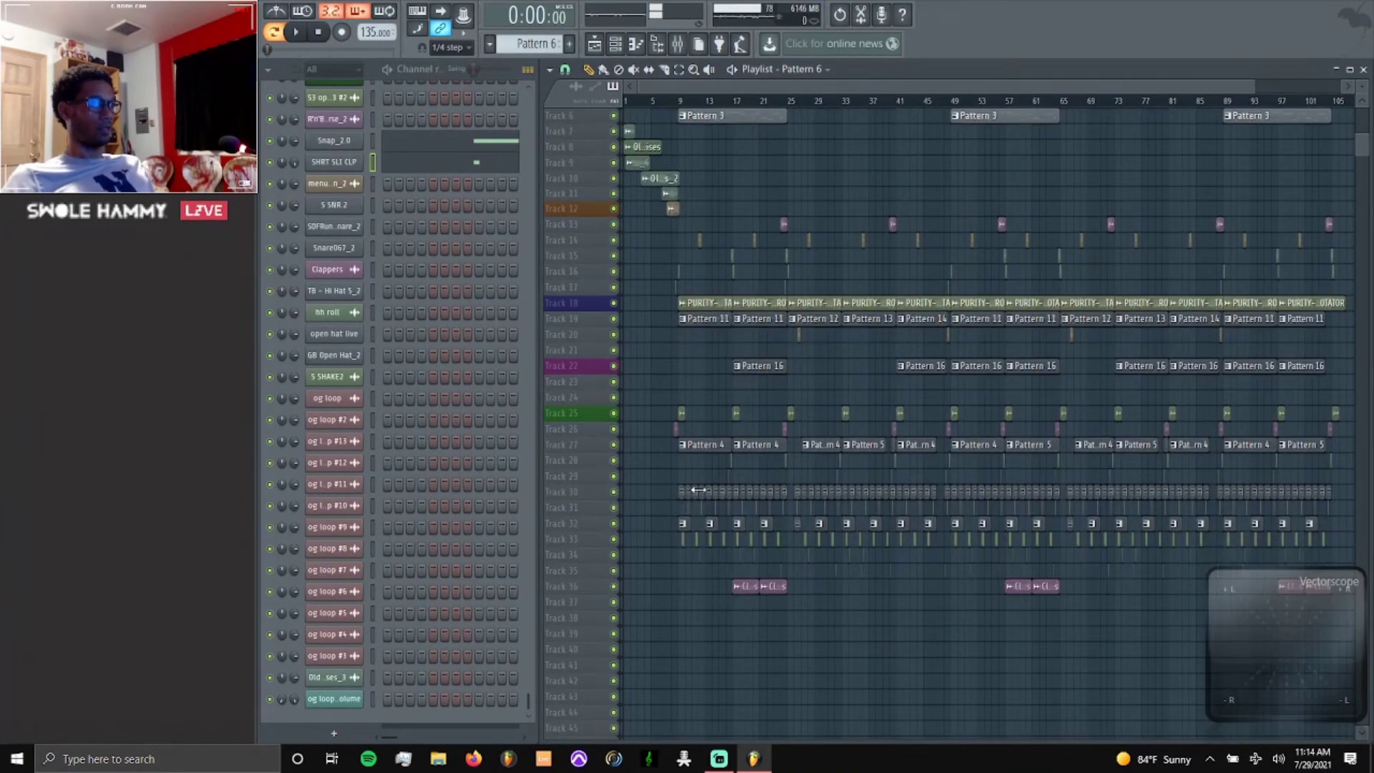
{"action": "scroll", "coordinate": [647, 521], "scroll_direction": "up", "scroll_amount": 4}
{"action": "scroll", "coordinate": [654, 520], "scroll_direction": "up", "scroll_amount": 5}
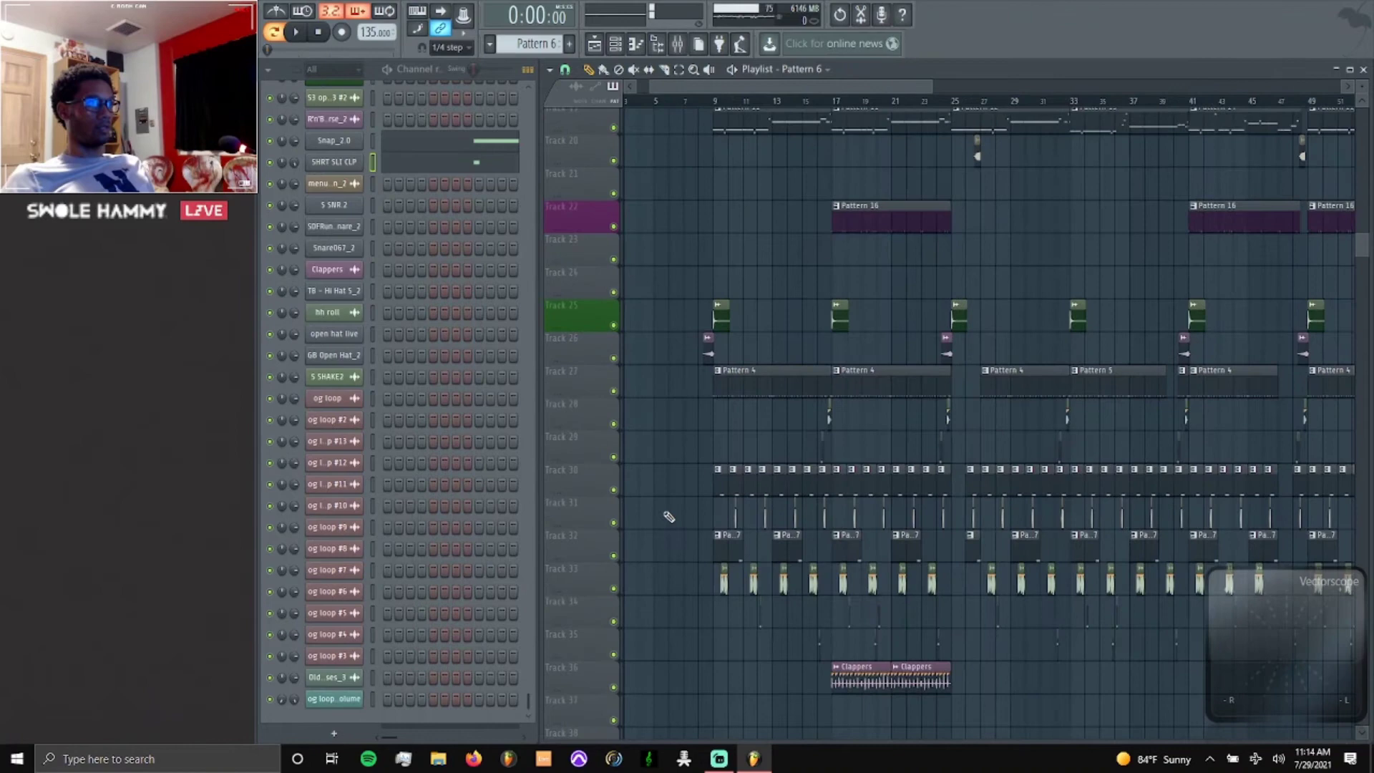
{"action": "scroll", "coordinate": [721, 511], "scroll_direction": "up", "scroll_amount": 2}
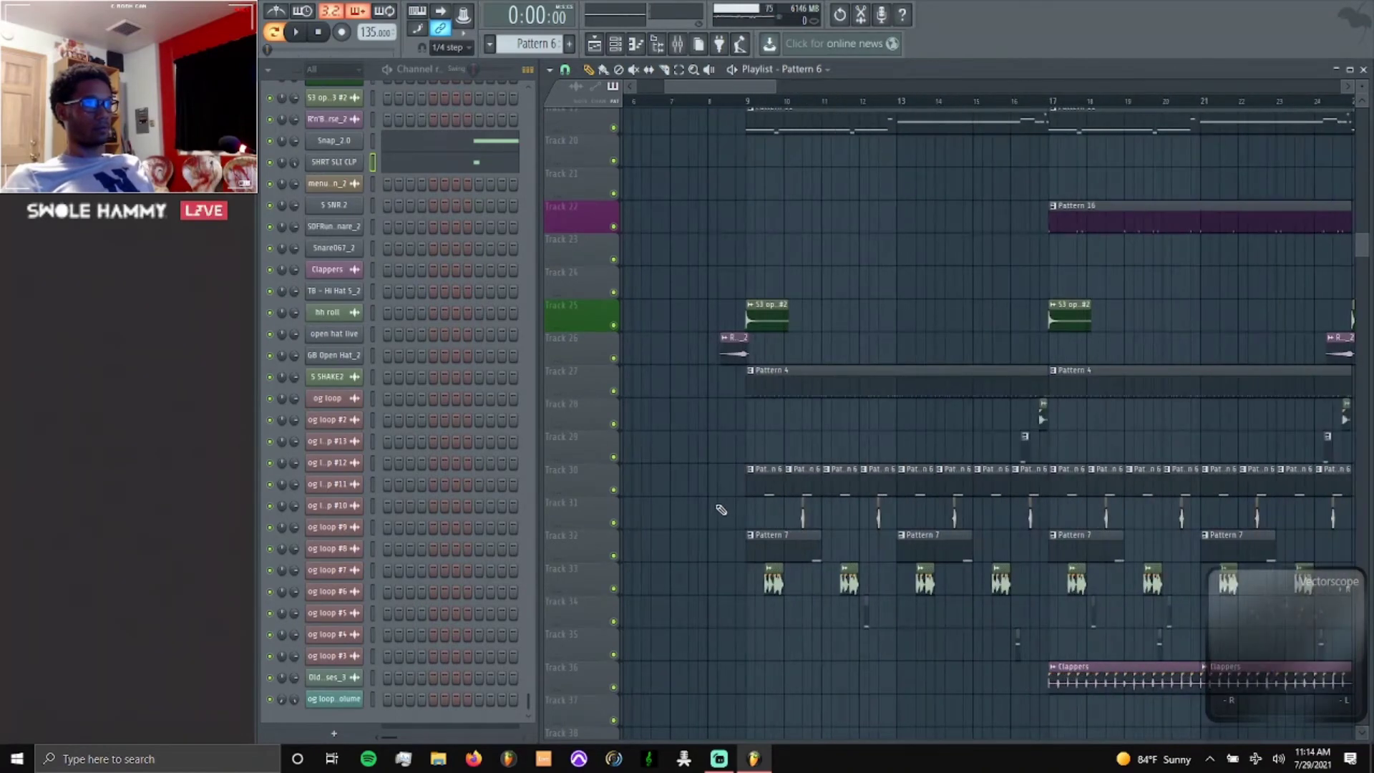
{"action": "right_click", "coordinate": [614, 489]}
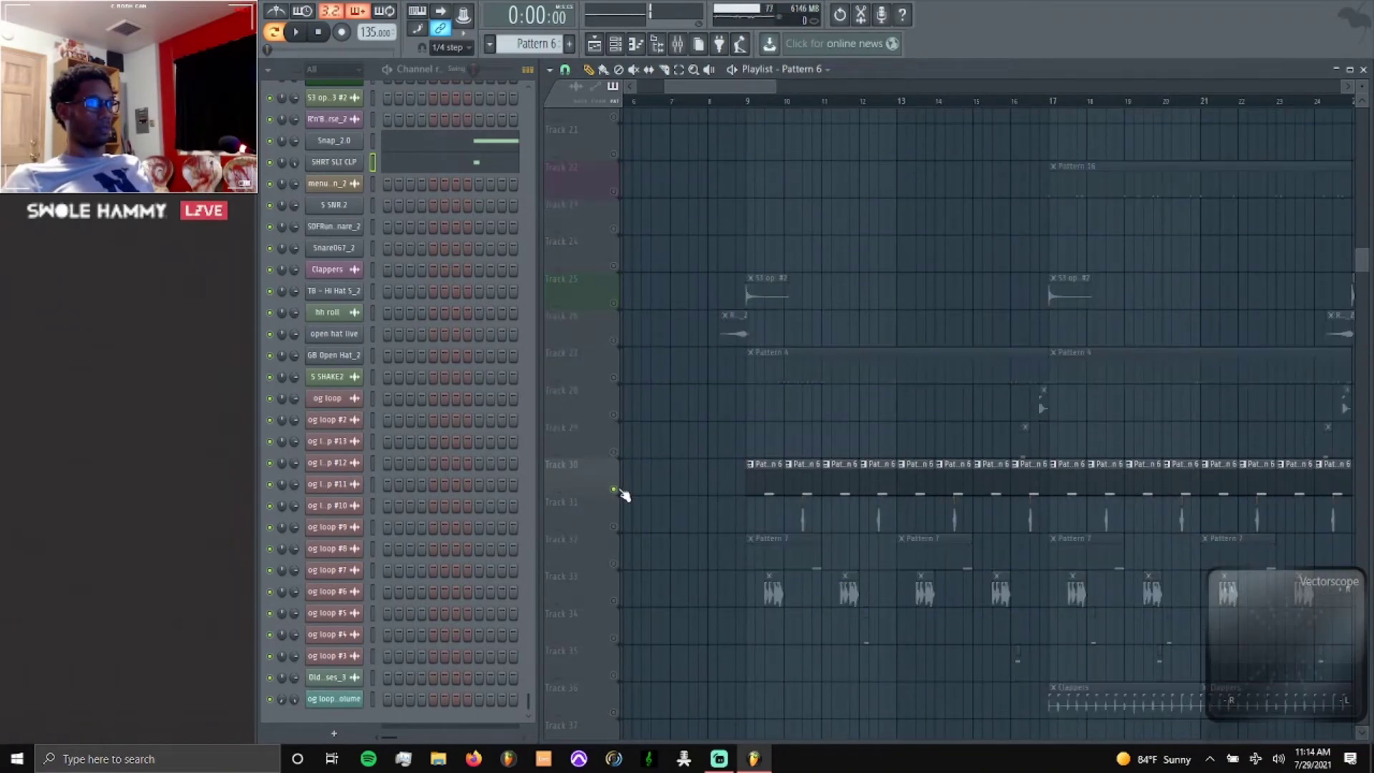
{"action": "left_click", "coordinate": [748, 101]}
{"action": "key", "text": "space"}
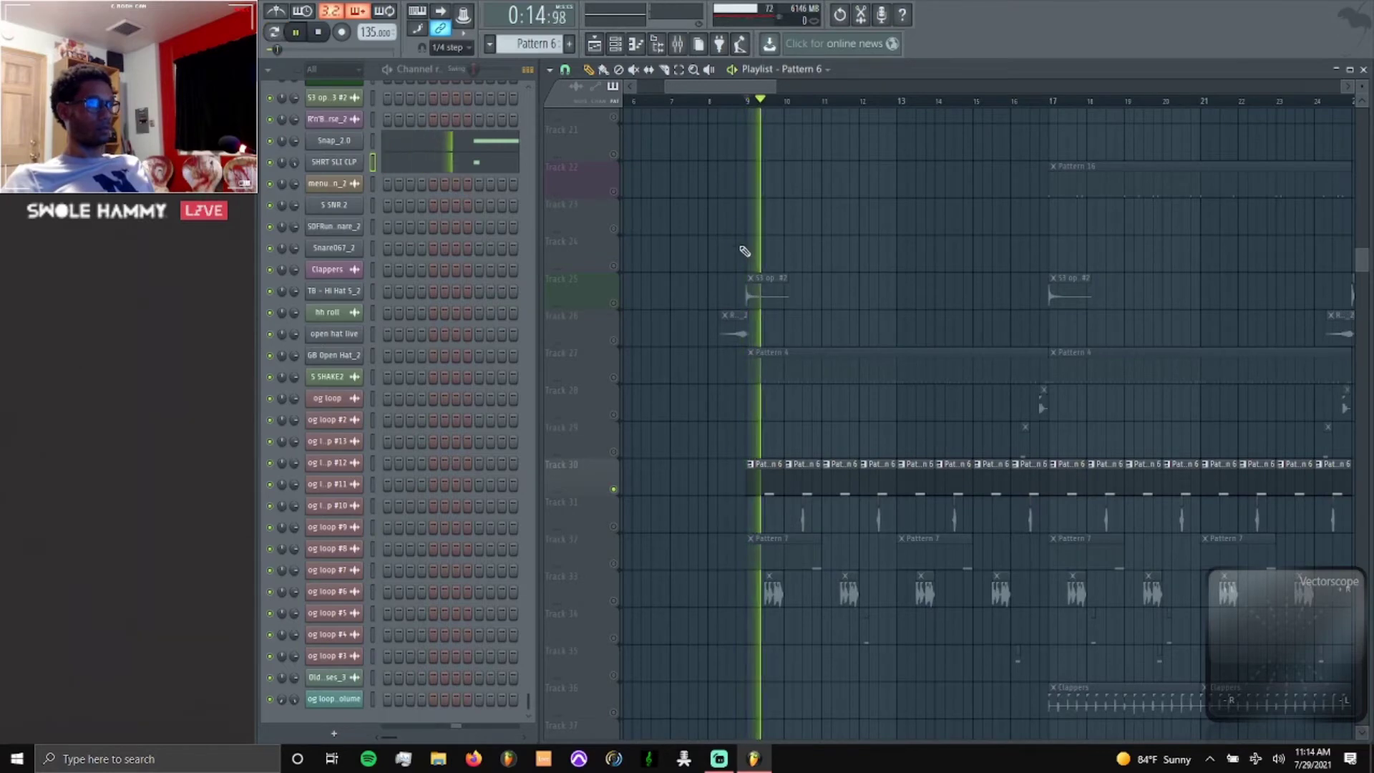
Examine Pattern 6's Snap_2.0 and SHRT SLI CLP notes in the piano roll with playback stopped.
{"action": "scroll", "coordinate": [396, 403], "scroll_direction": "up", "scroll_amount": 4}
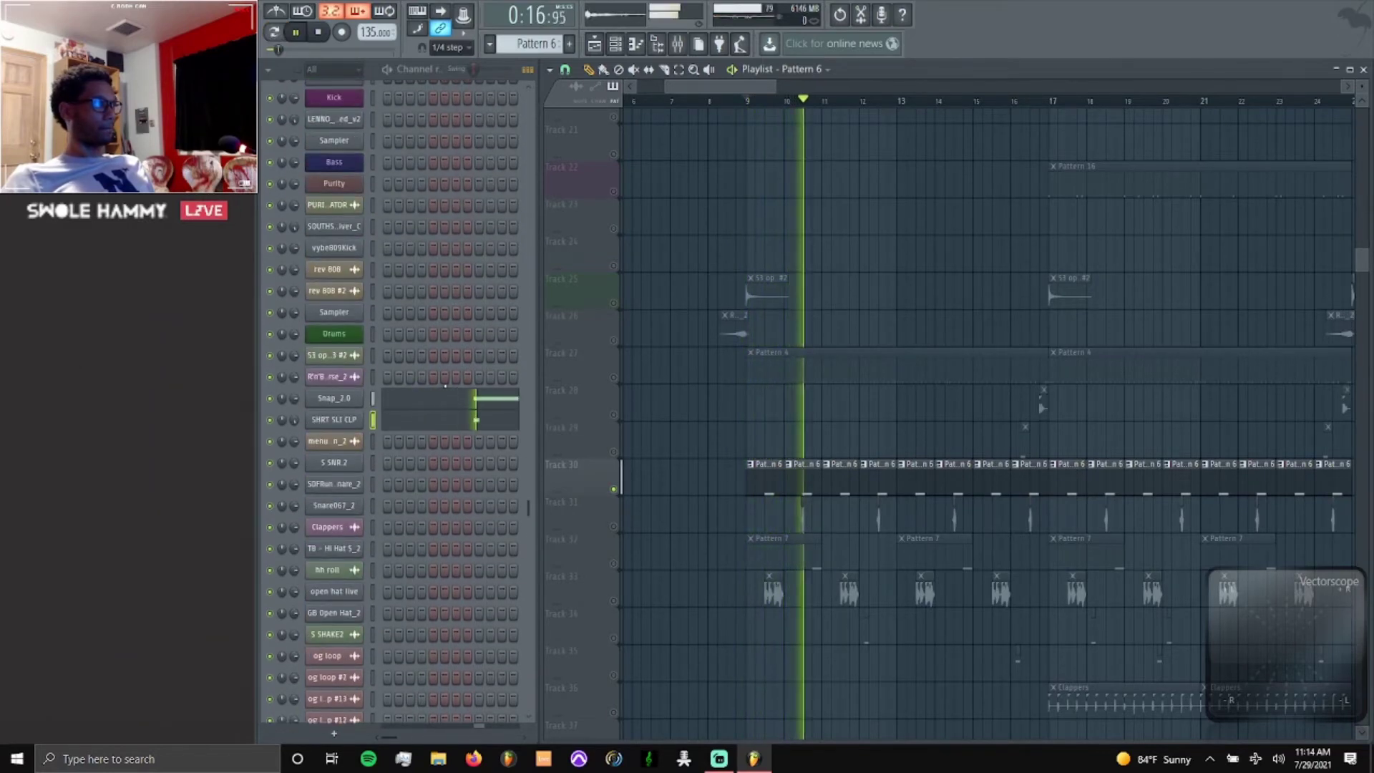
{"action": "left_click", "coordinate": [395, 403]}
{"action": "key", "text": "space"}
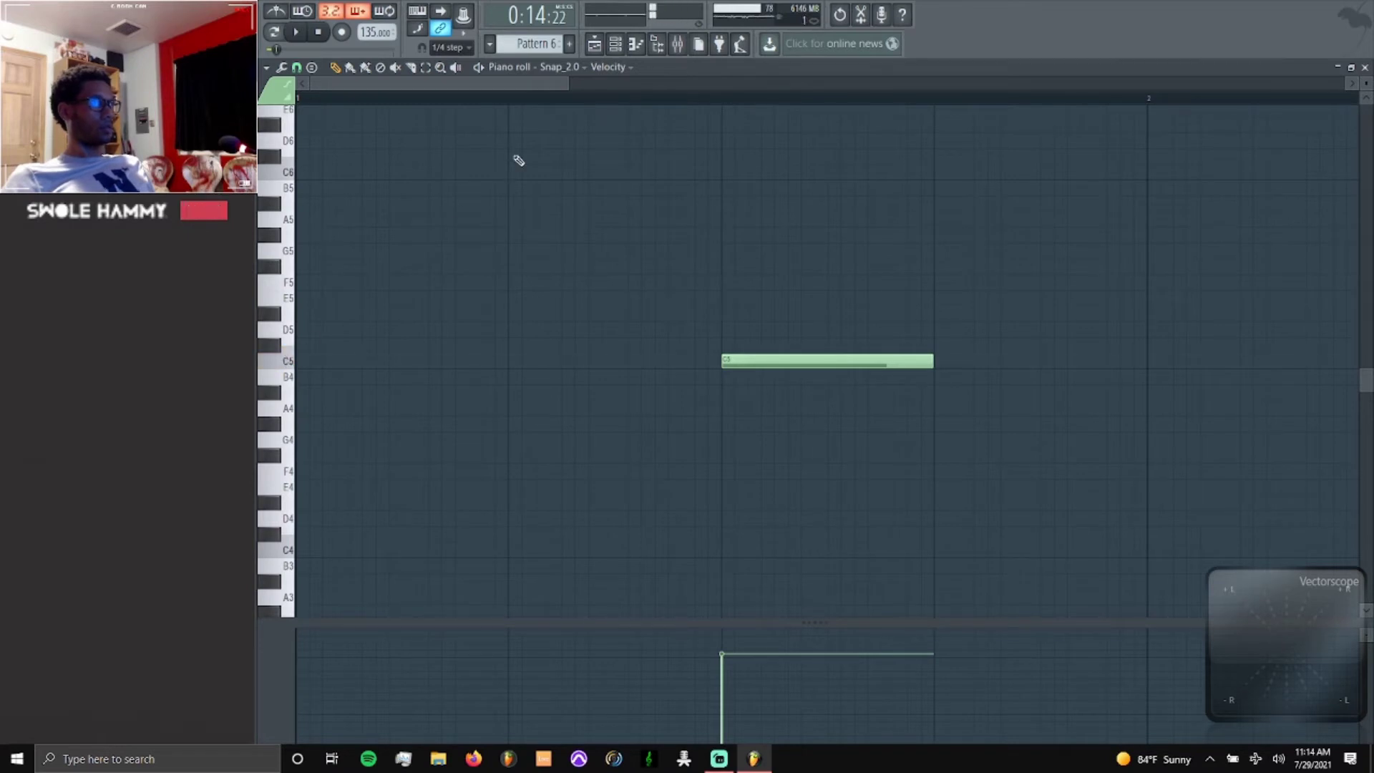
{"action": "key", "text": "Down"}
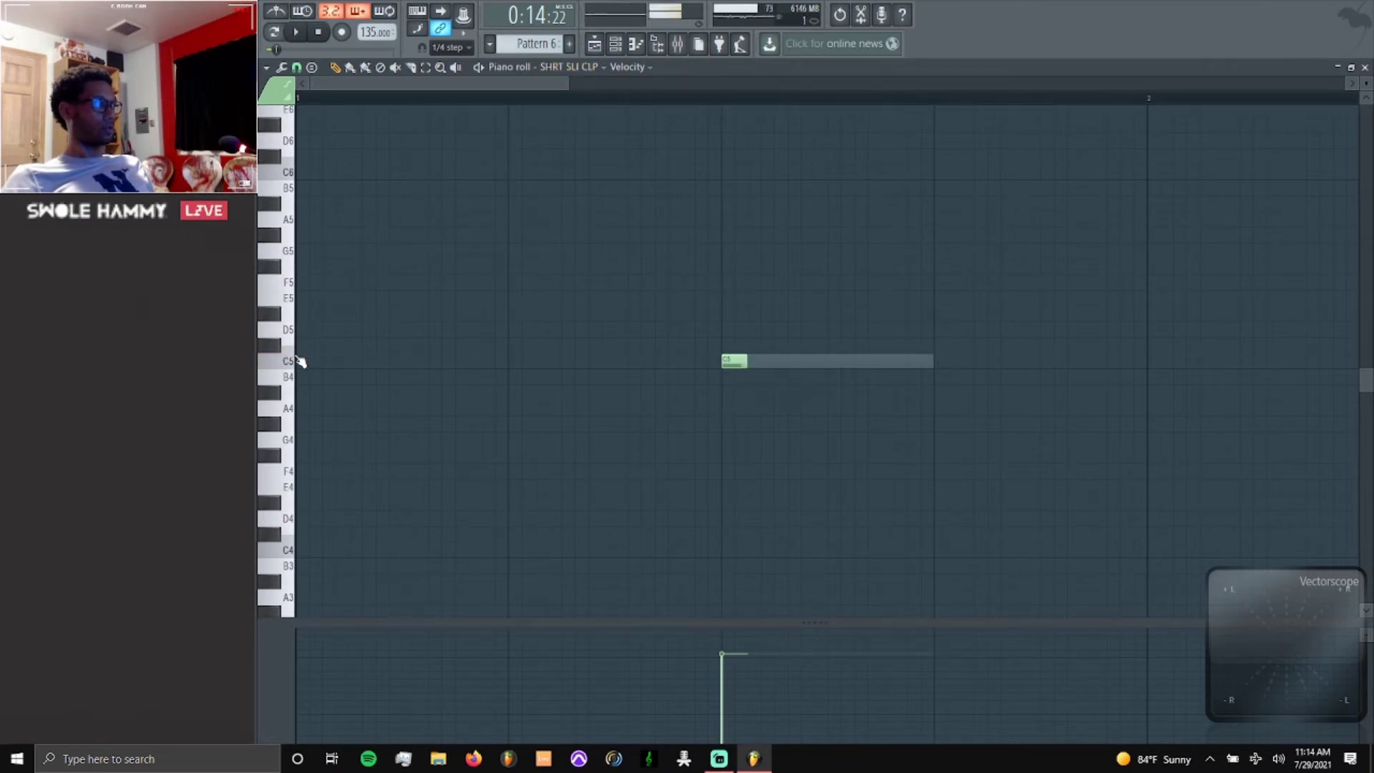
{"action": "left_click", "coordinate": [1365, 67]}
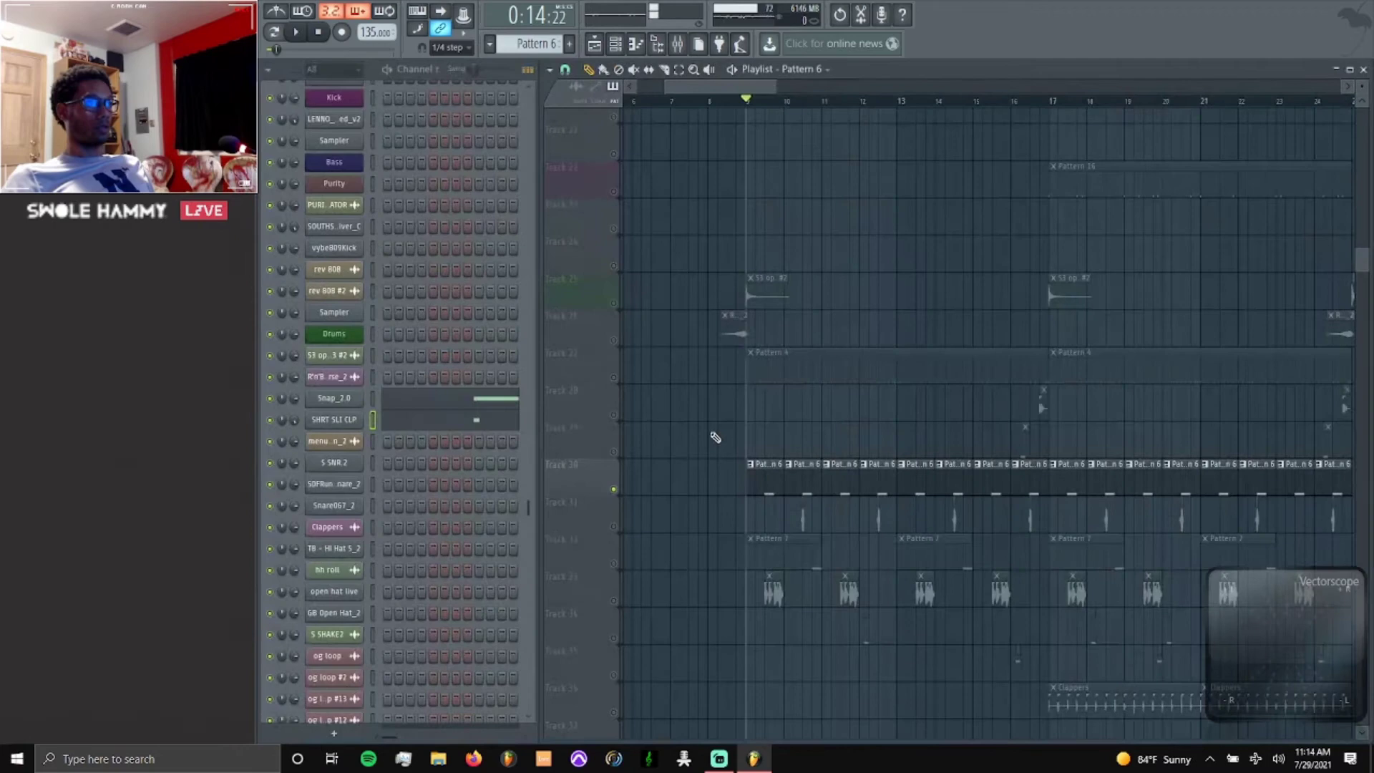
Play the soloed Pattern 6 track and check the effect slots of mixer tracks 20 snap and 21 SHRT SLI CLP.
{"action": "key", "text": "space"}
{"action": "left_click", "coordinate": [677, 44]}
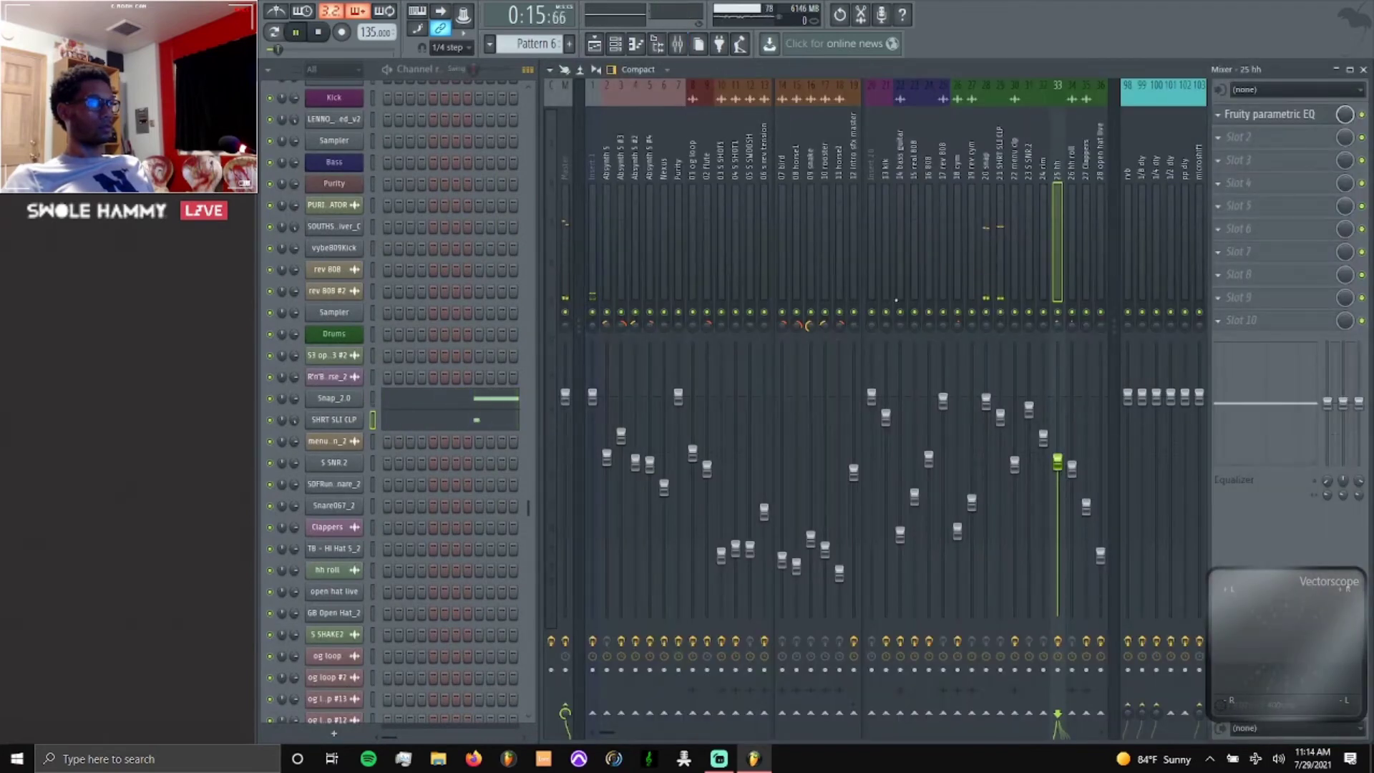
{"action": "left_click", "coordinate": [987, 173]}
{"action": "left_click", "coordinate": [1000, 178]}
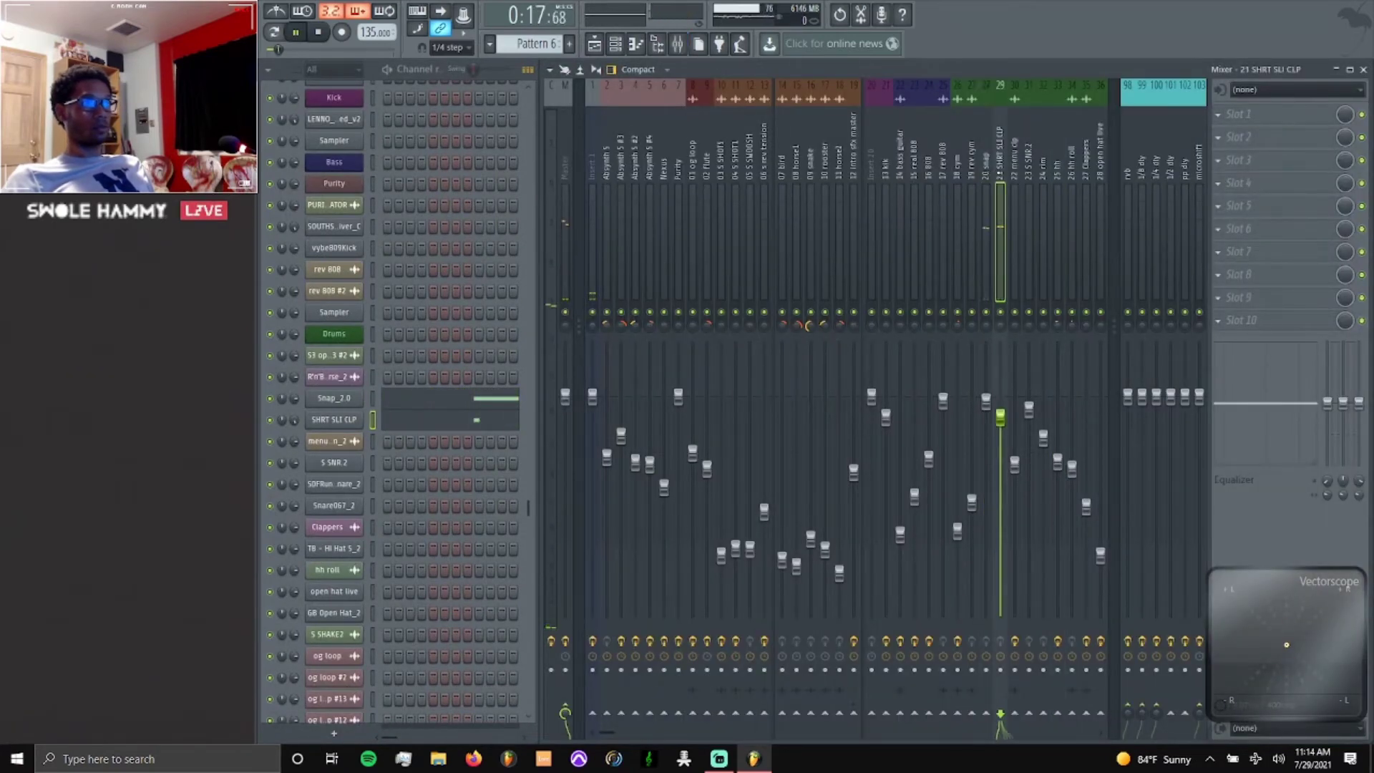
{"action": "key", "text": "space"}
{"action": "left_click", "coordinate": [986, 233]}
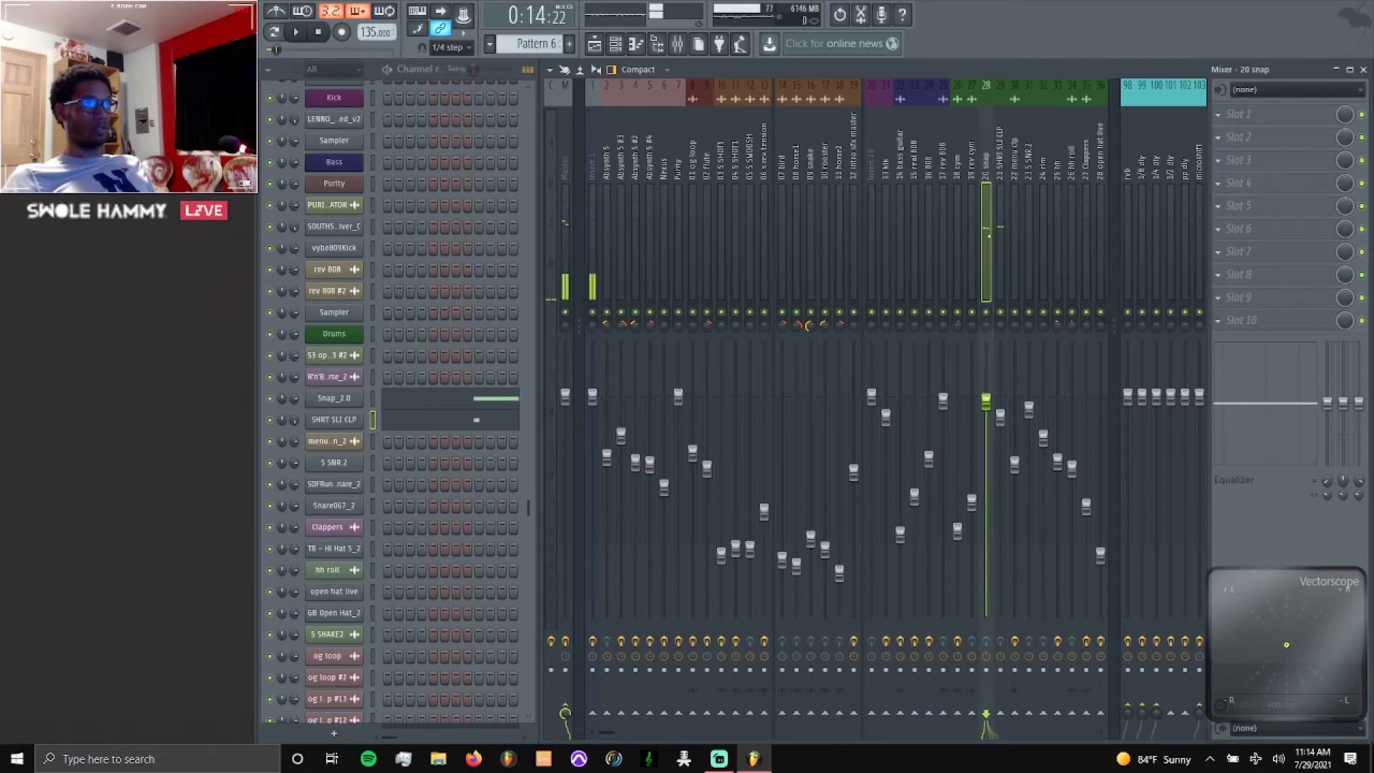
{"action": "left_click", "coordinate": [1363, 69]}
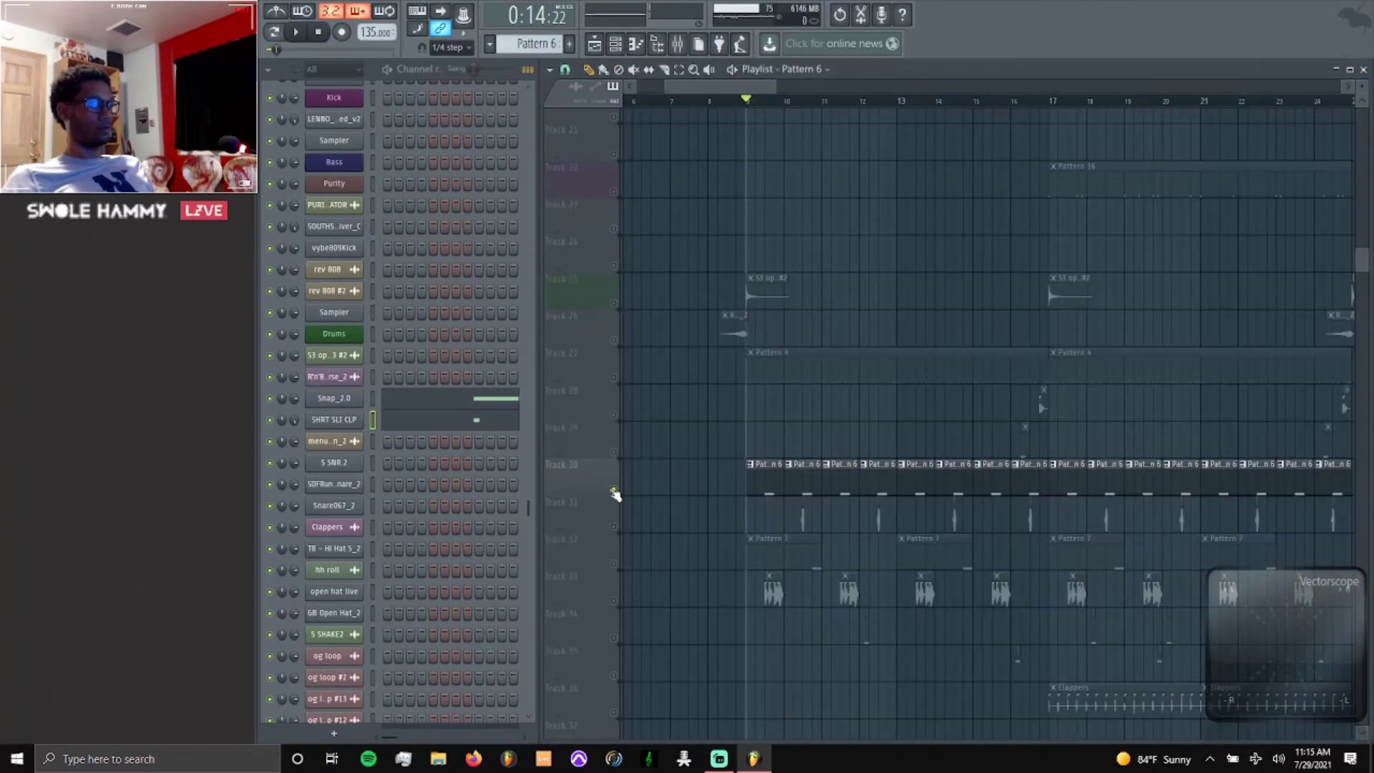
Switch to Pattern 7, examine its open hat live note in the piano roll and play it in pattern mode.
{"action": "key", "text": "KP_Add"}
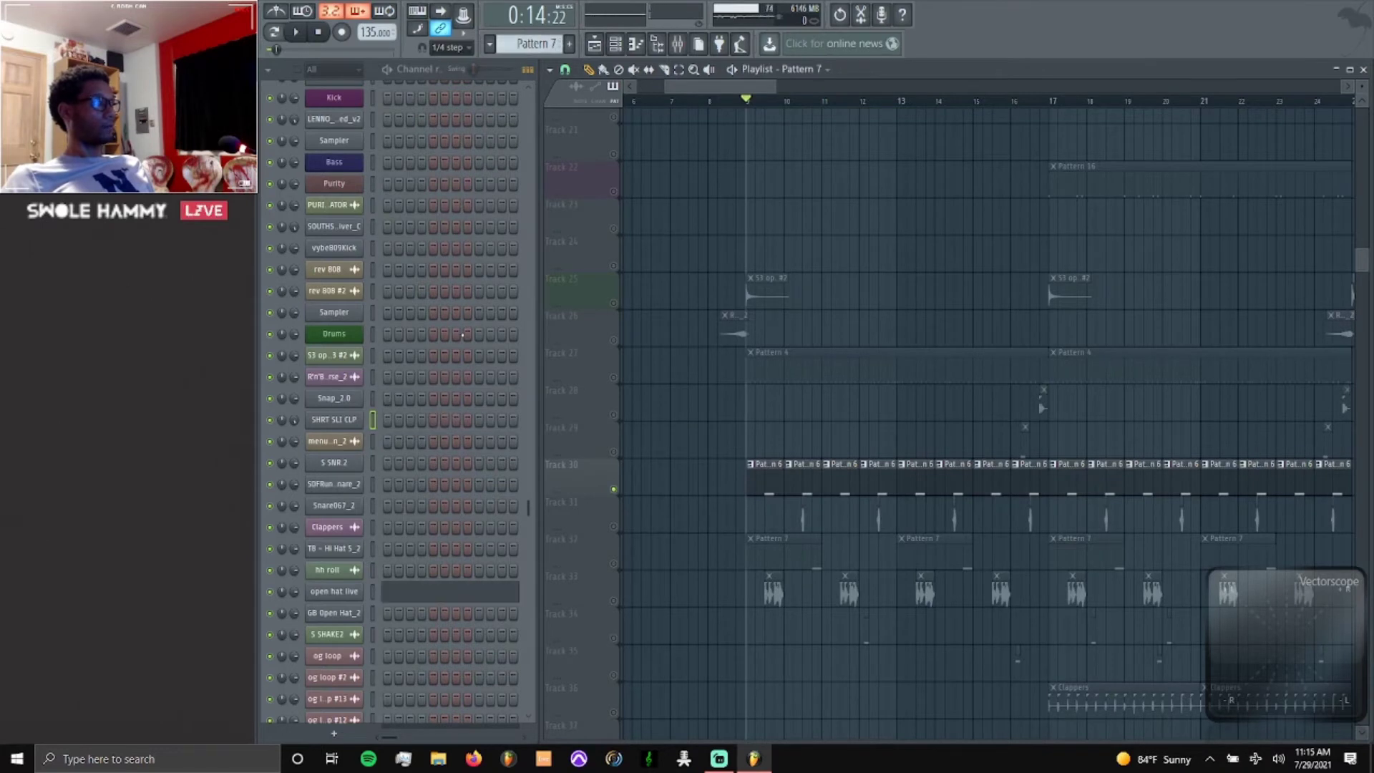
{"action": "scroll", "coordinate": [458, 350], "scroll_direction": "down", "scroll_amount": 3}
{"action": "left_click", "coordinate": [428, 402]}
{"action": "key", "text": "space"}
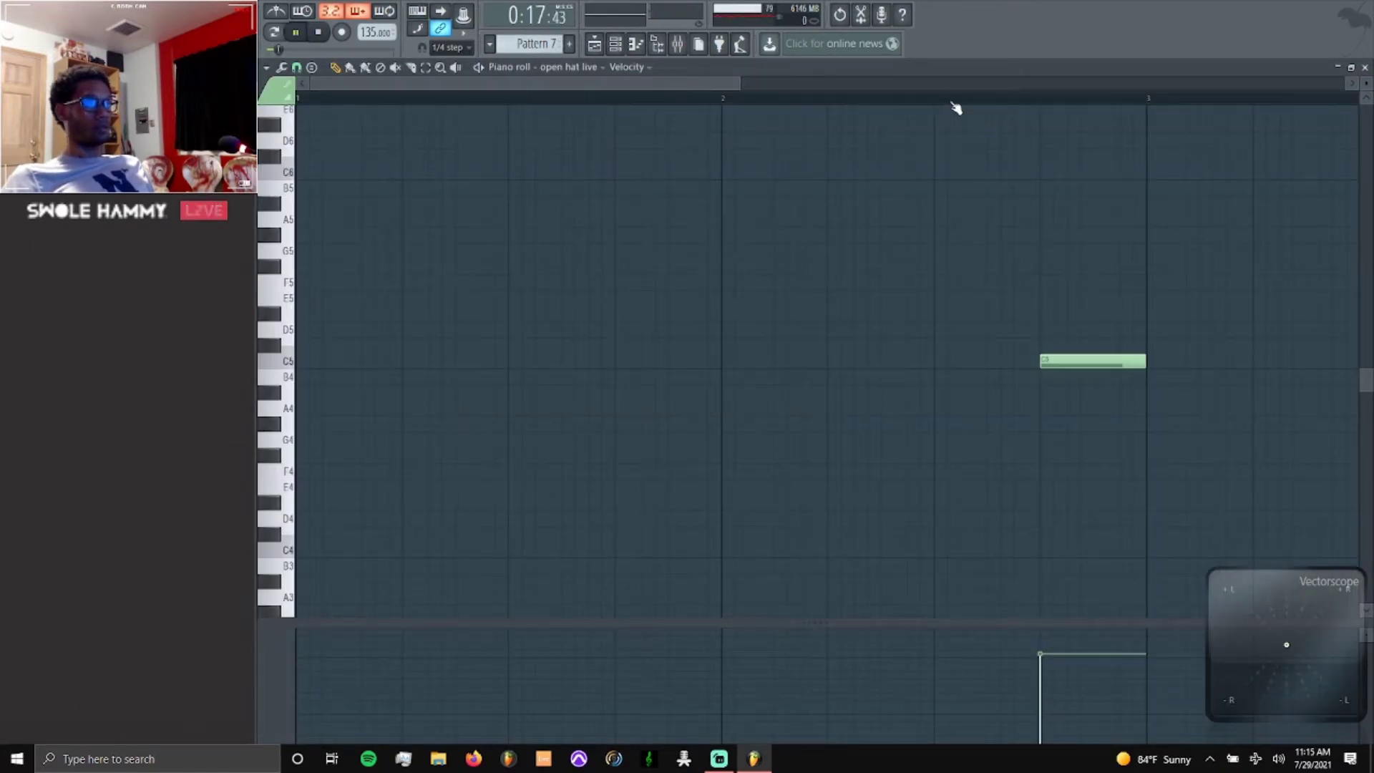
{"action": "left_click", "coordinate": [295, 32]}
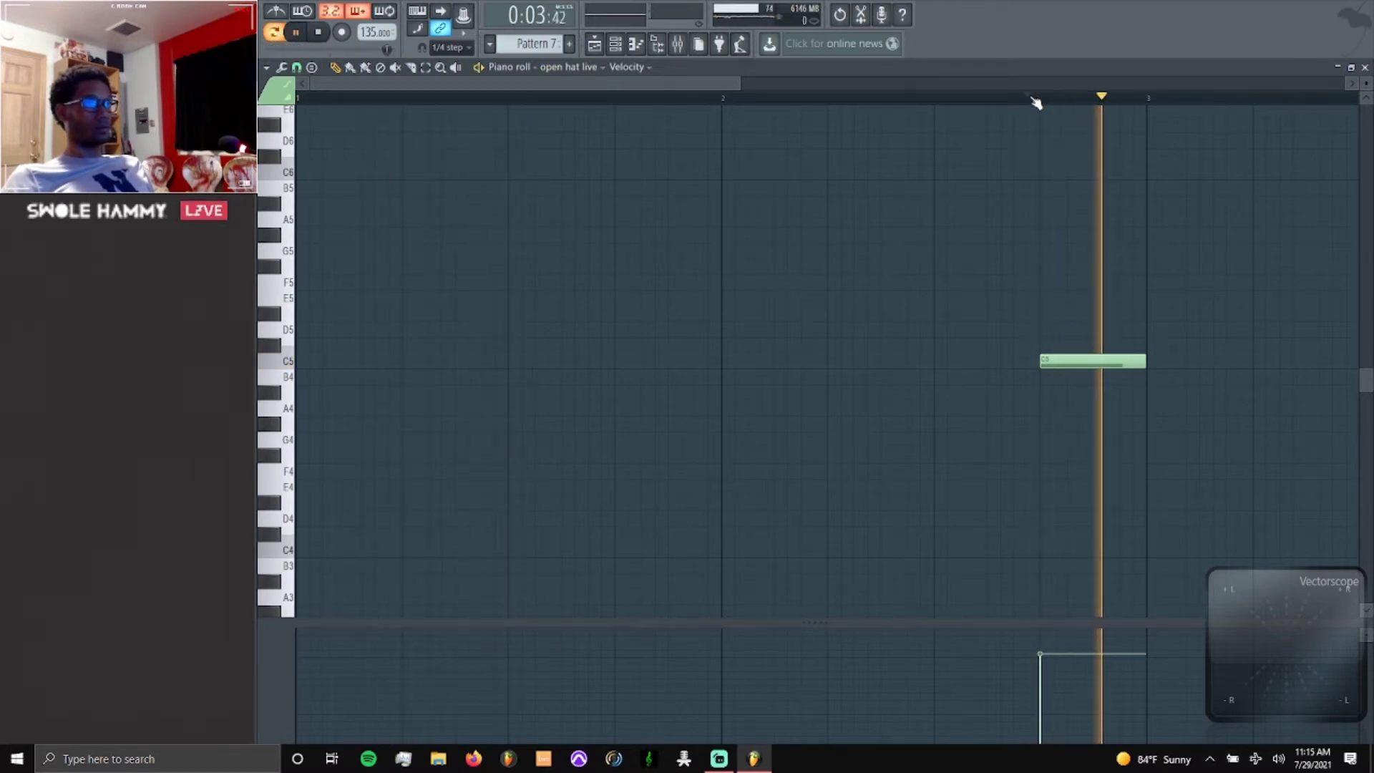
{"action": "key", "text": "F5"}
{"action": "key", "text": "space"}
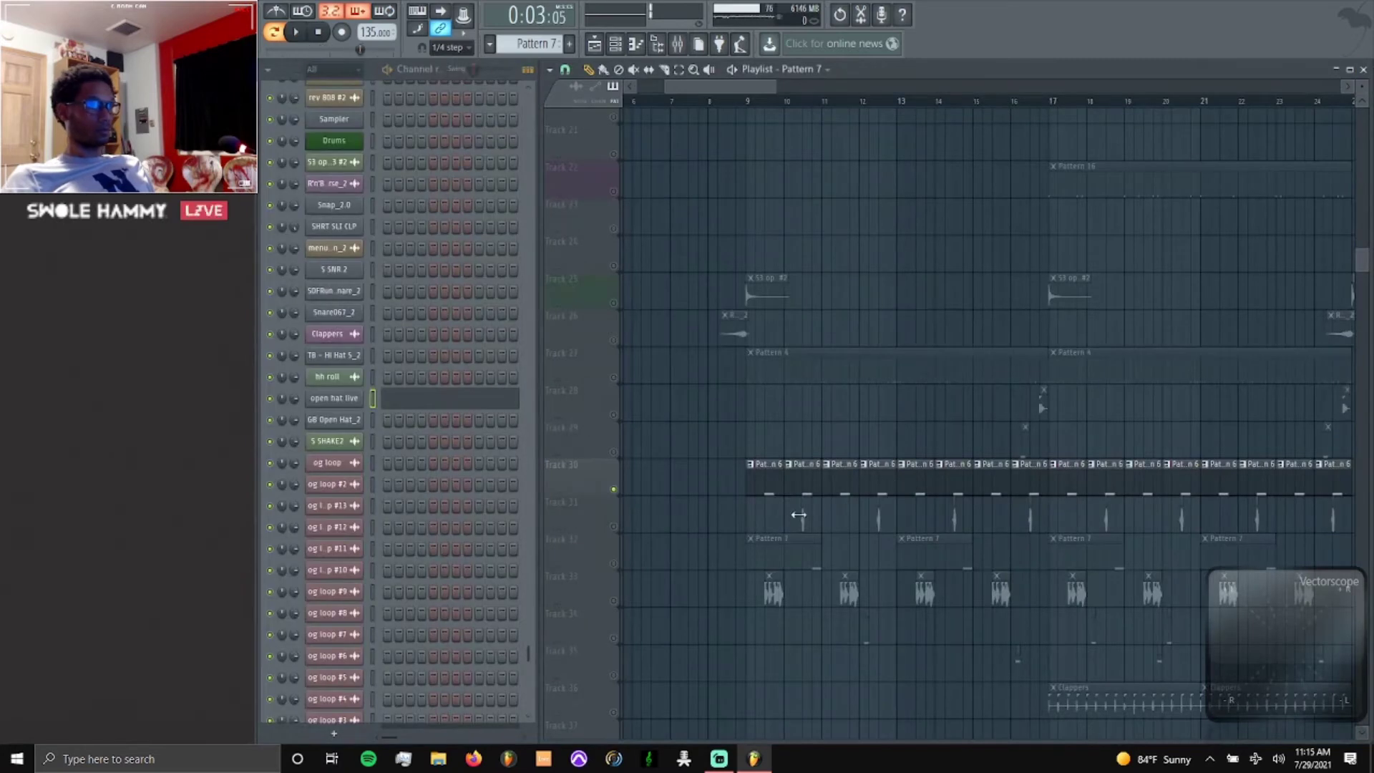
Unmute playlist Tracks 27 and 32 alongside Track 30 and play the combined drums from bar 9.
{"action": "left_click", "coordinate": [613, 381]}
{"action": "left_click", "coordinate": [748, 104]}
{"action": "key", "text": "space"}
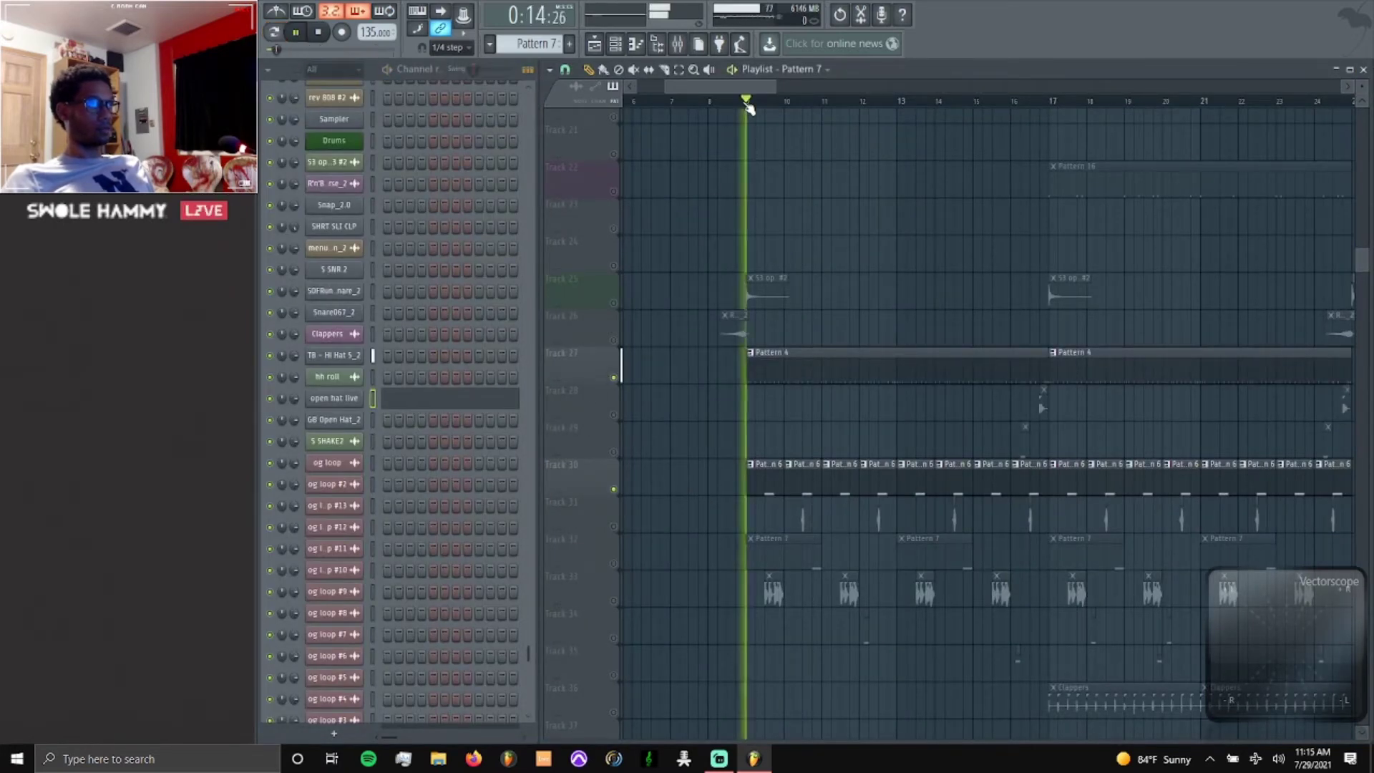
{"action": "scroll", "coordinate": [702, 465], "scroll_direction": "down", "scroll_amount": 1}
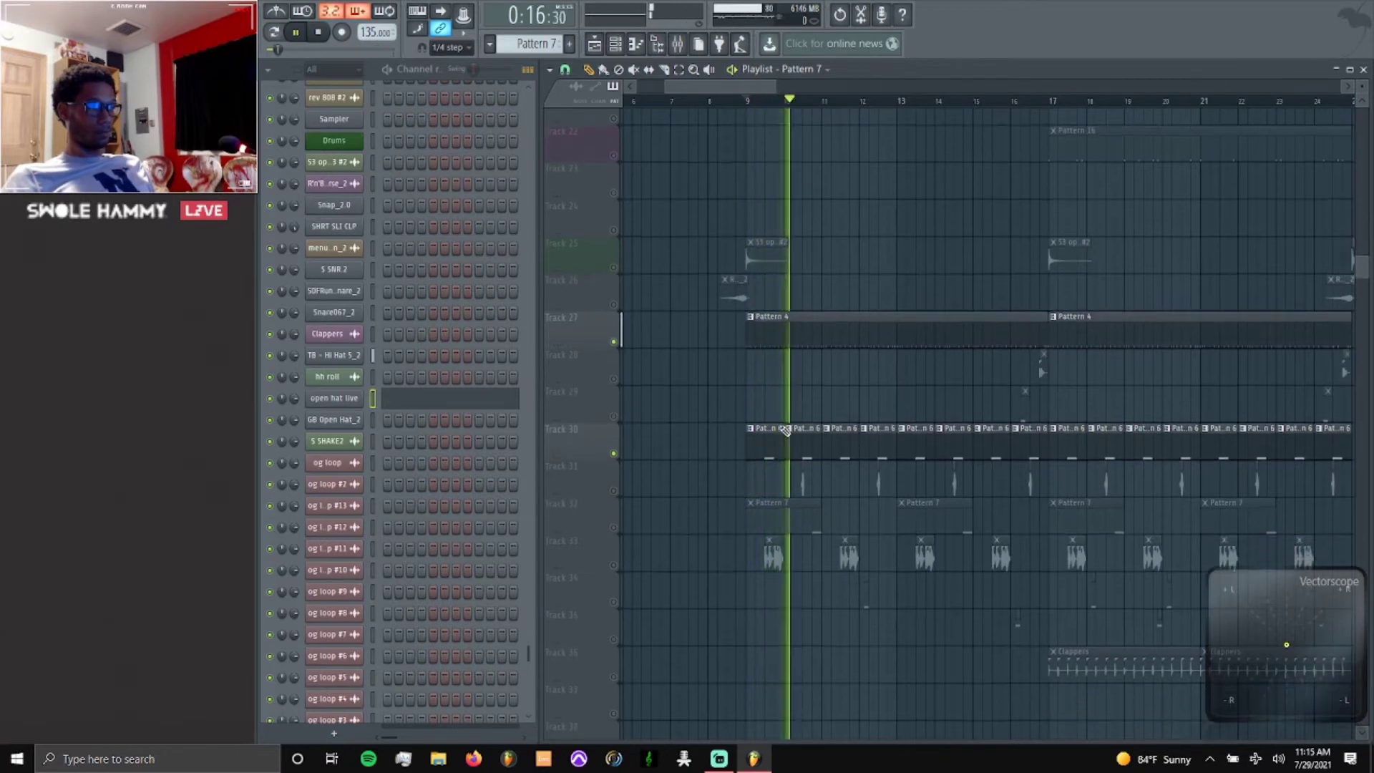
{"action": "left_click", "coordinate": [613, 526]}
{"action": "key", "text": "space"}
{"action": "key", "text": "space"}
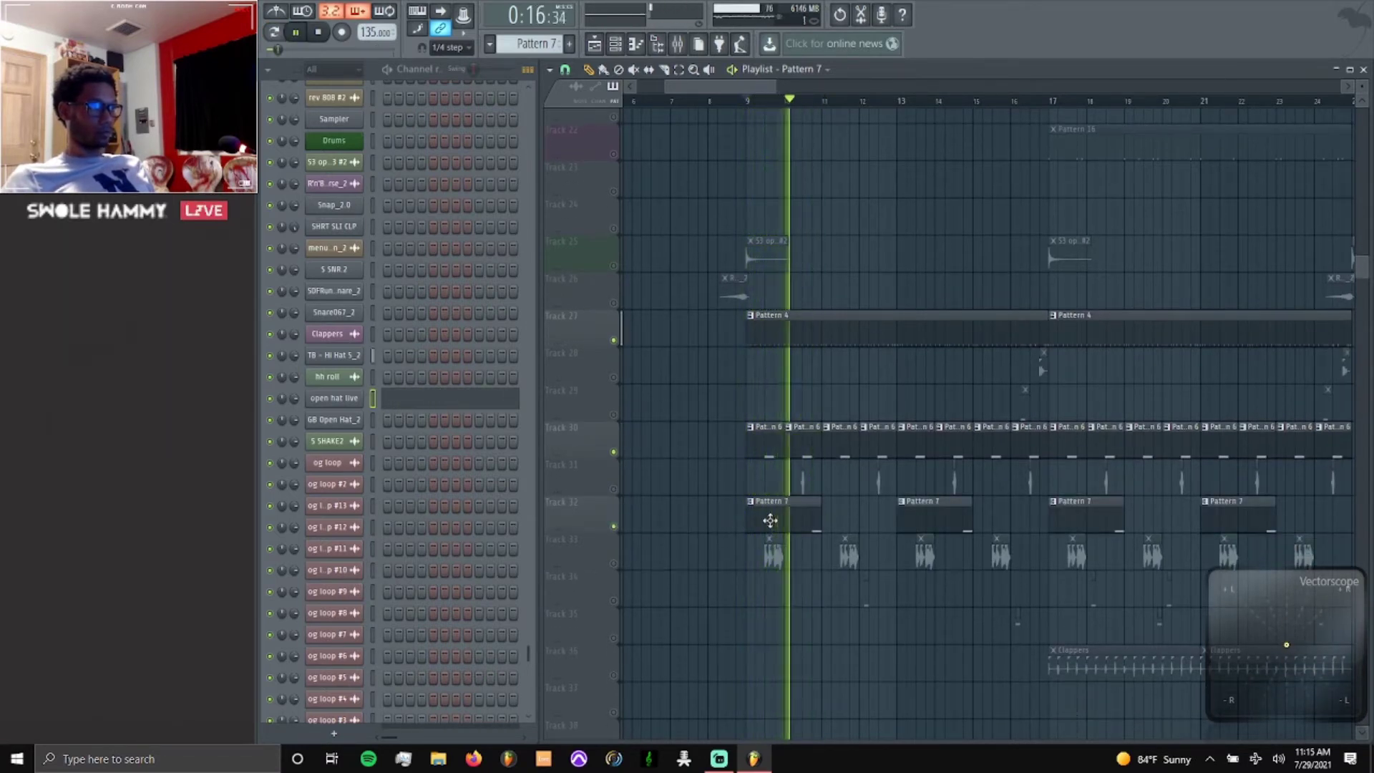
{"action": "key", "text": "space"}
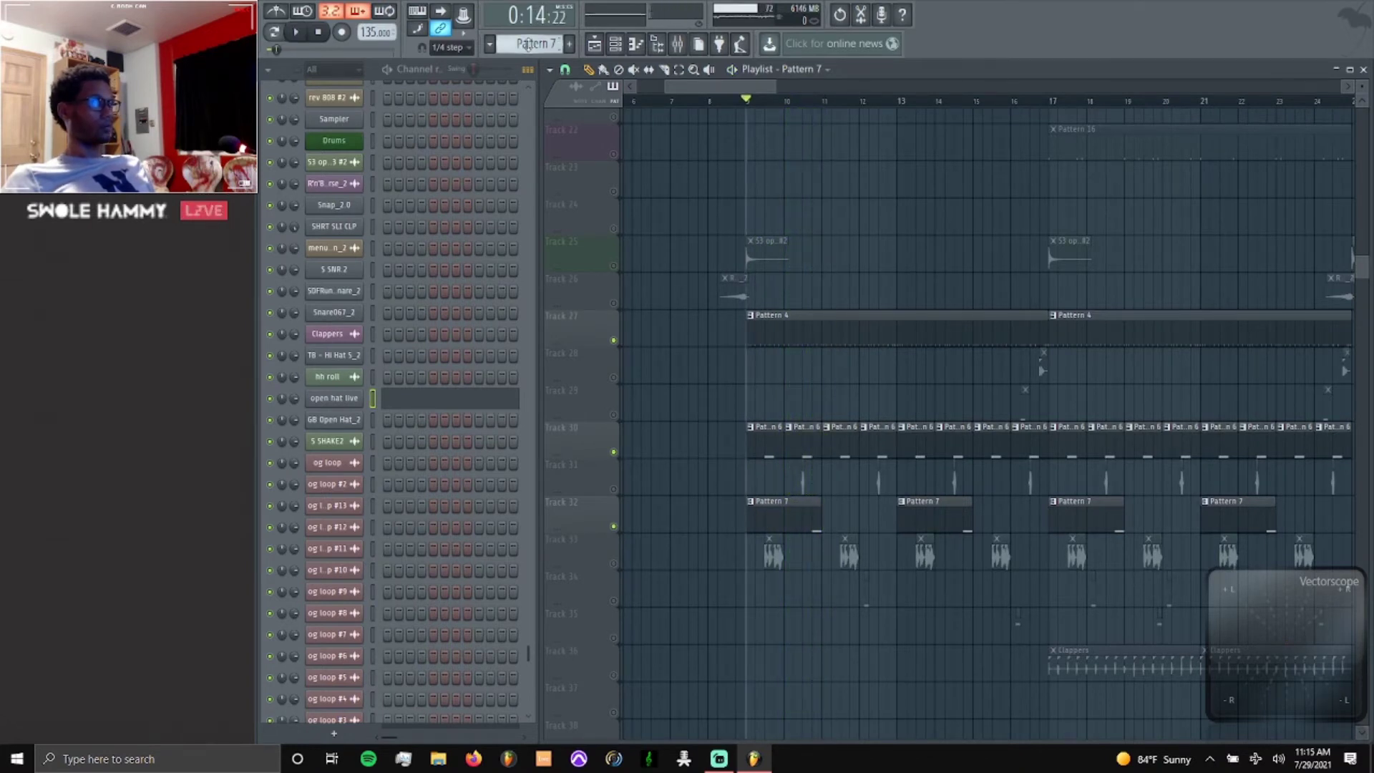
Switch to Pattern 8 and examine its S SNR 2 note in the piano roll.
{"action": "scroll", "coordinate": [528, 44], "scroll_direction": "up", "scroll_amount": 1}
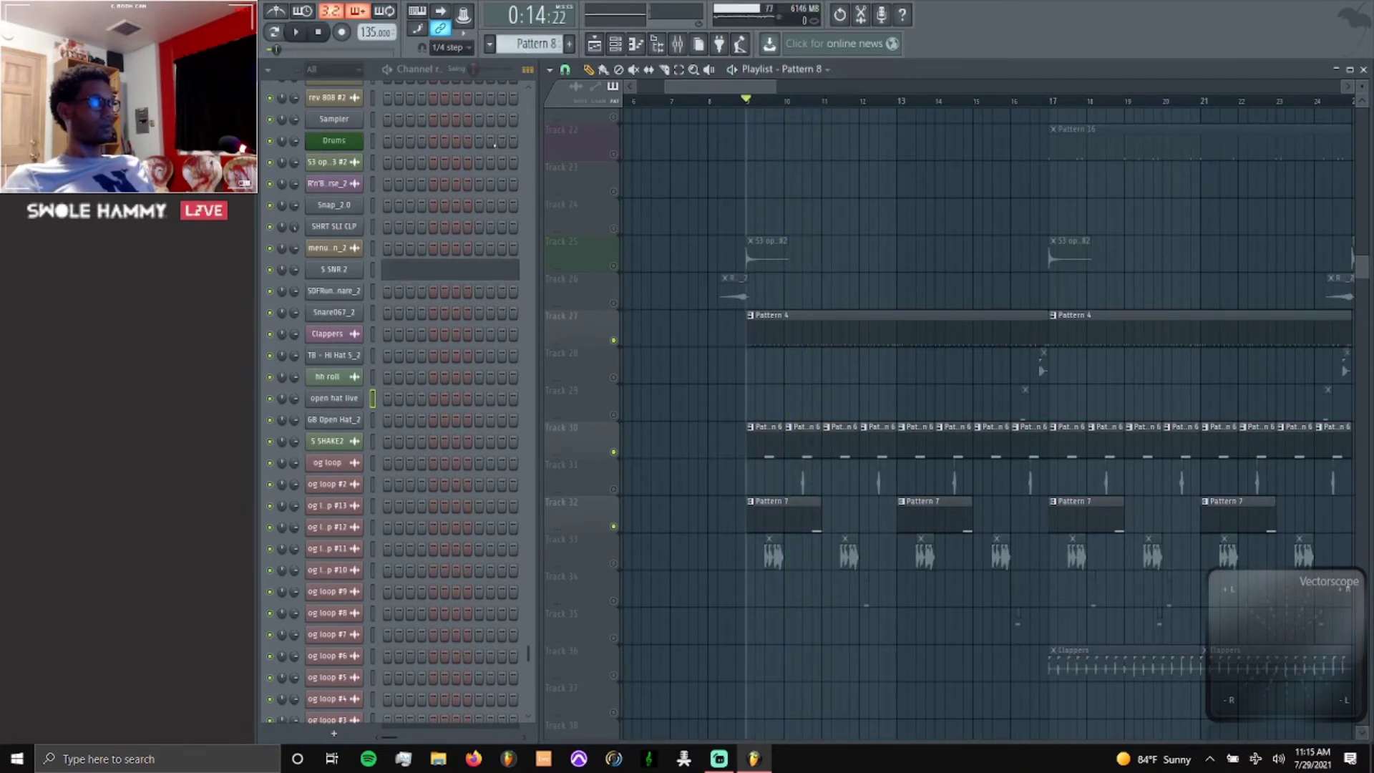
{"action": "left_click", "coordinate": [390, 275]}
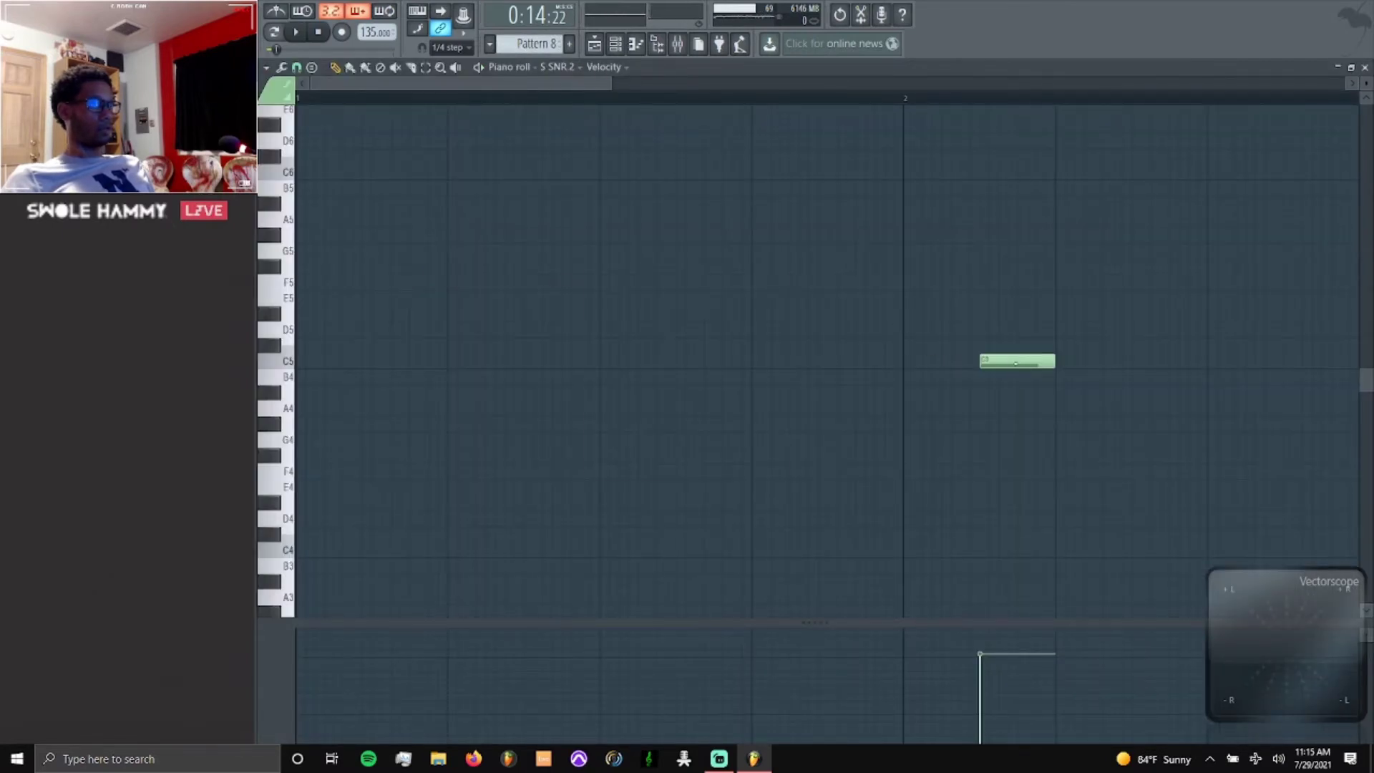
{"action": "double_click", "coordinate": [1016, 361]}
{"action": "left_click", "coordinate": [778, 279]}
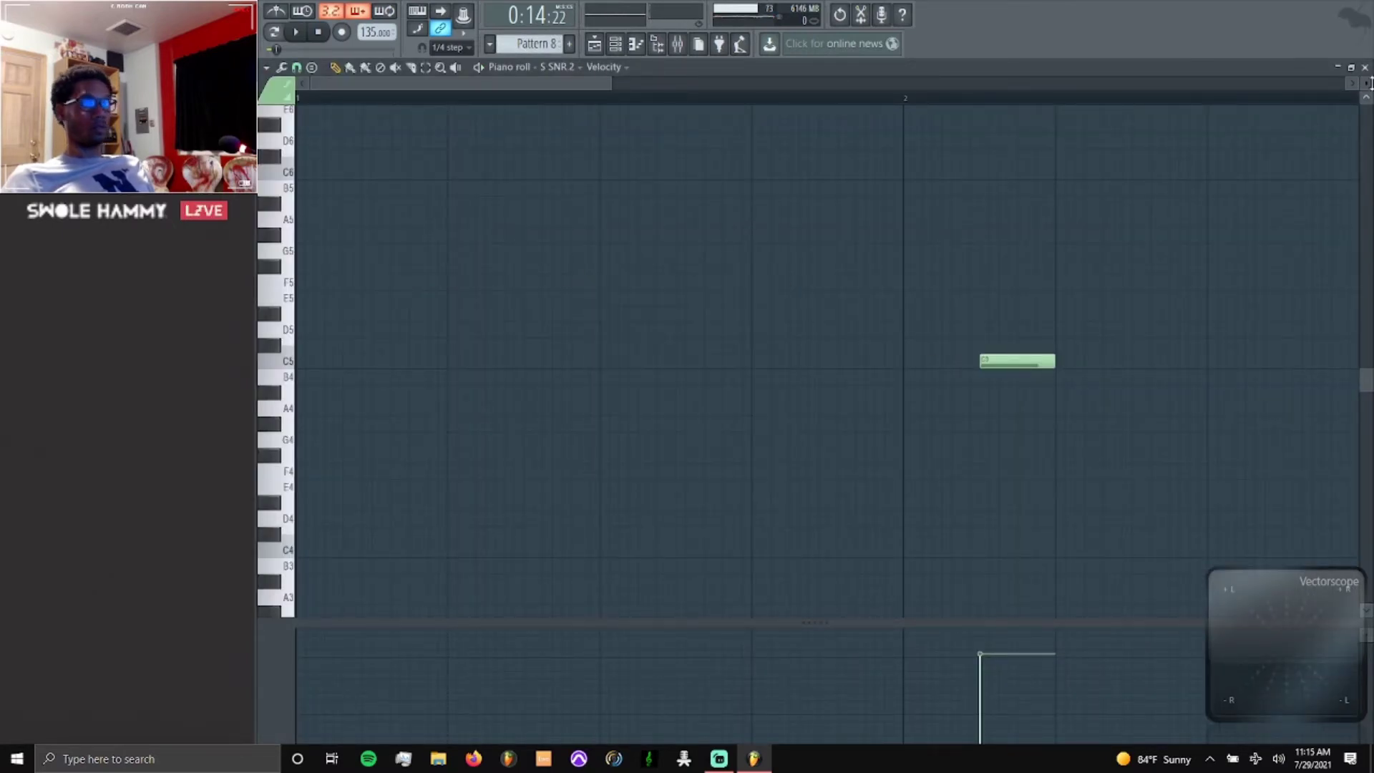
{"action": "left_click", "coordinate": [1365, 66]}
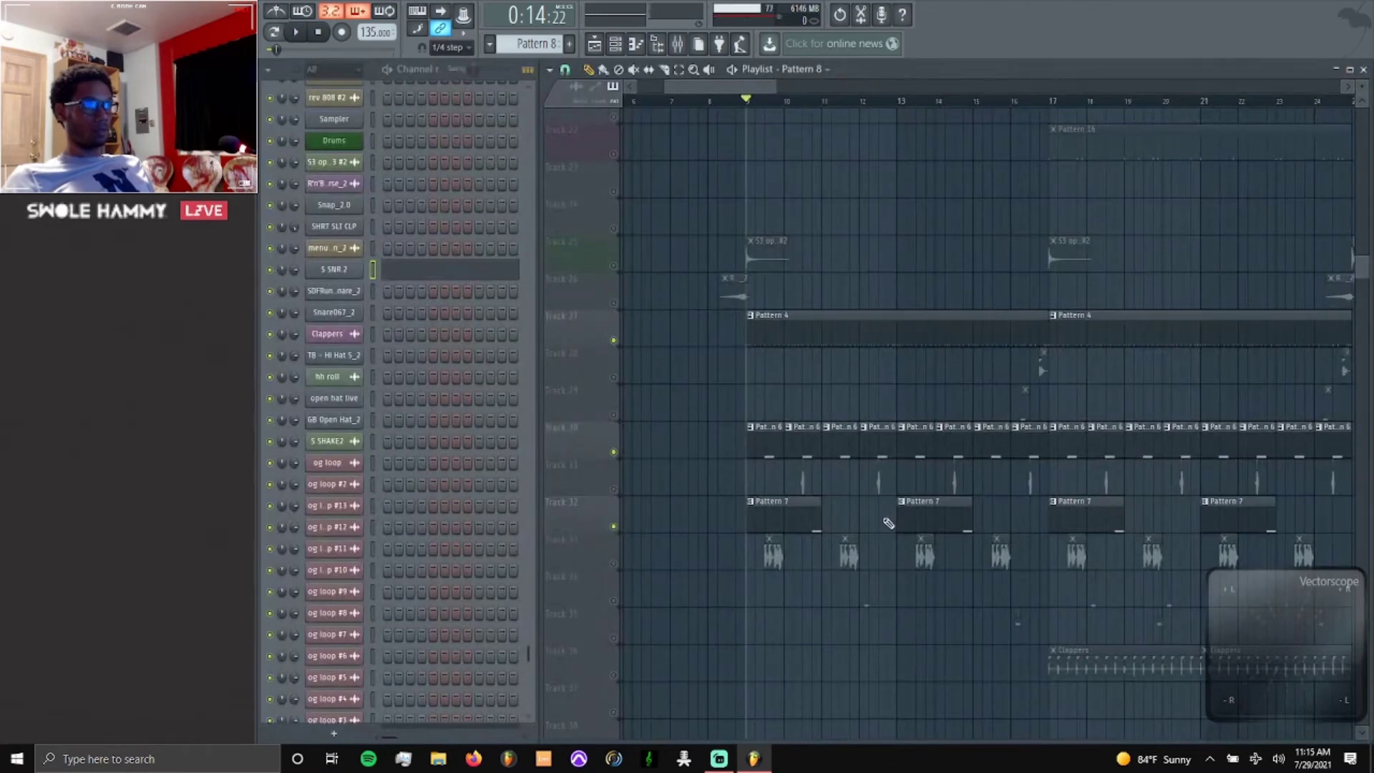
Play the combined drums and unmute playlist Track 34 to hear its Pattern 8 snare clips with the other drum tracks.
{"action": "scroll", "coordinate": [882, 518], "scroll_direction": "right", "scroll_amount": 6}
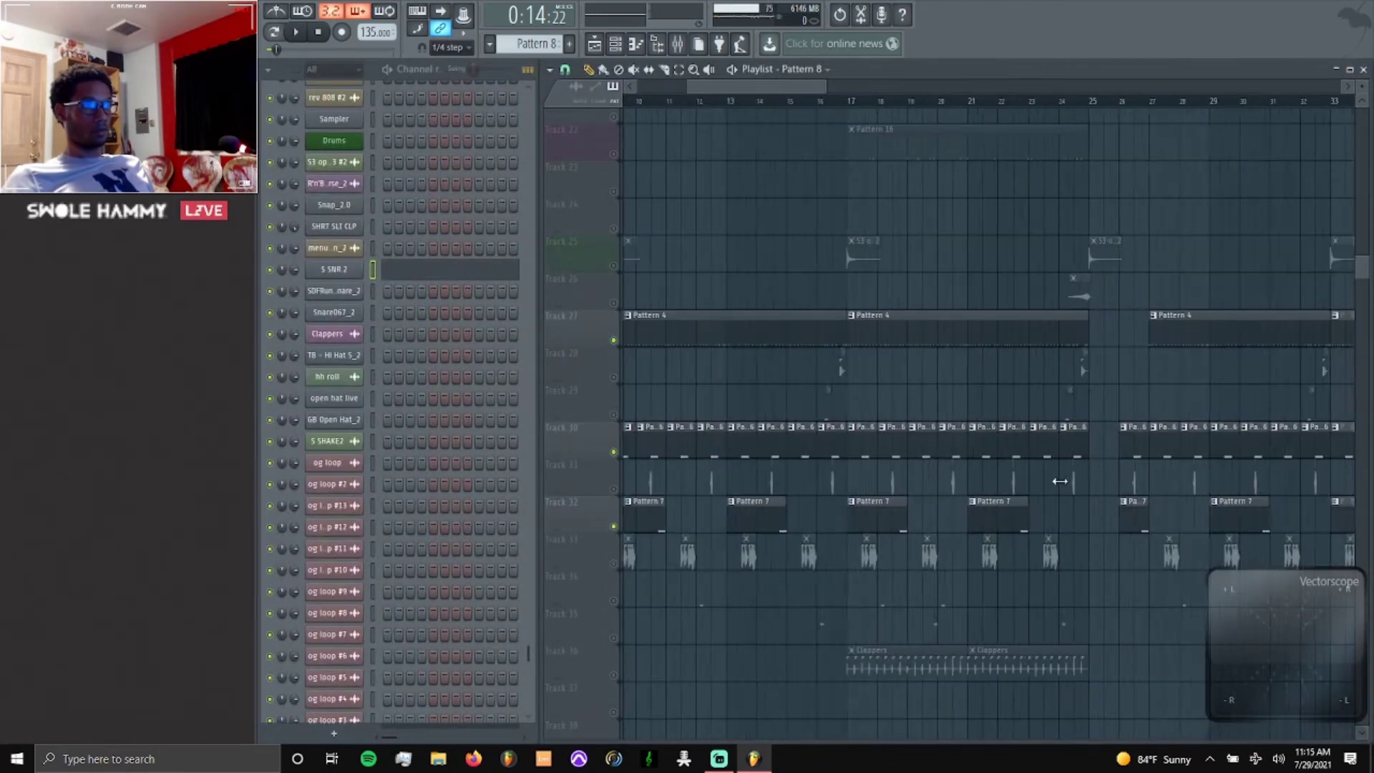
{"action": "key", "text": "space"}
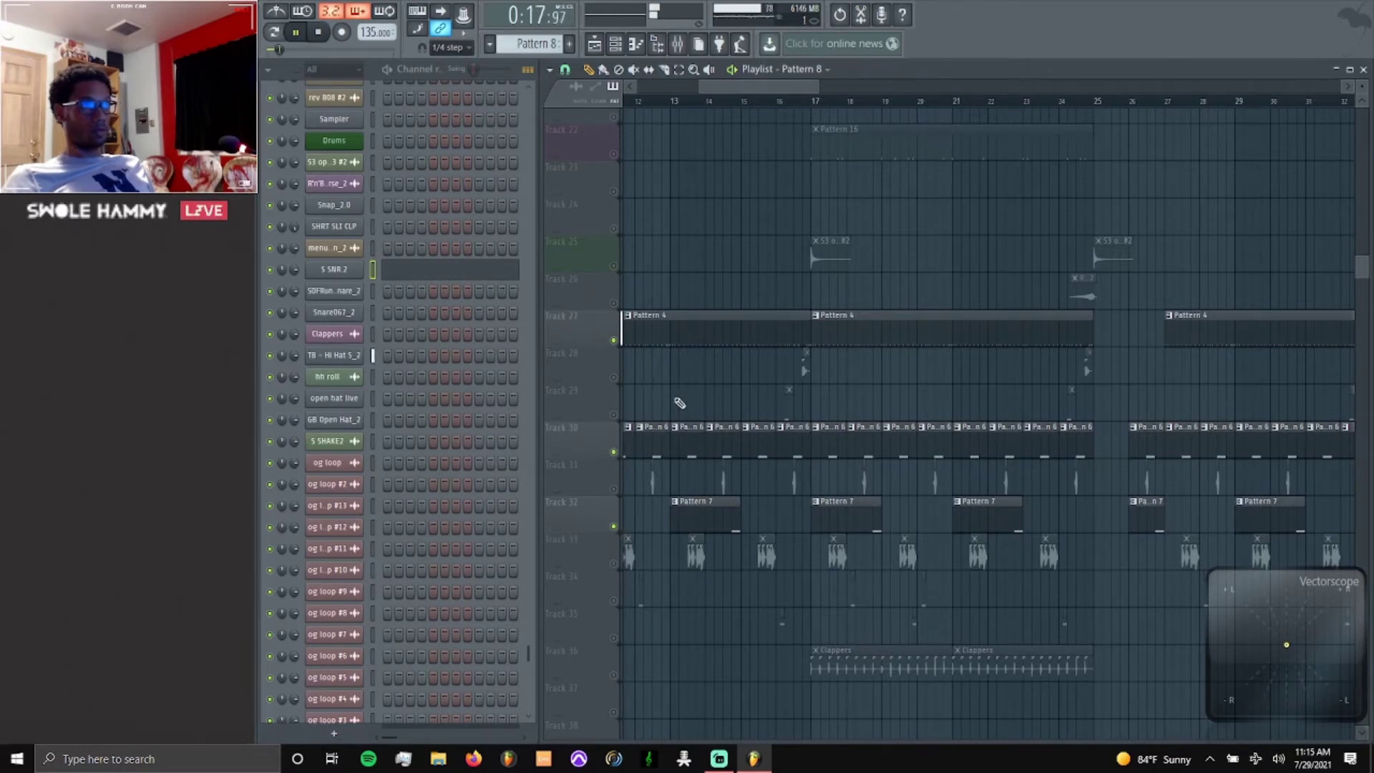
{"action": "scroll", "coordinate": [715, 411], "scroll_direction": "up", "scroll_amount": 5}
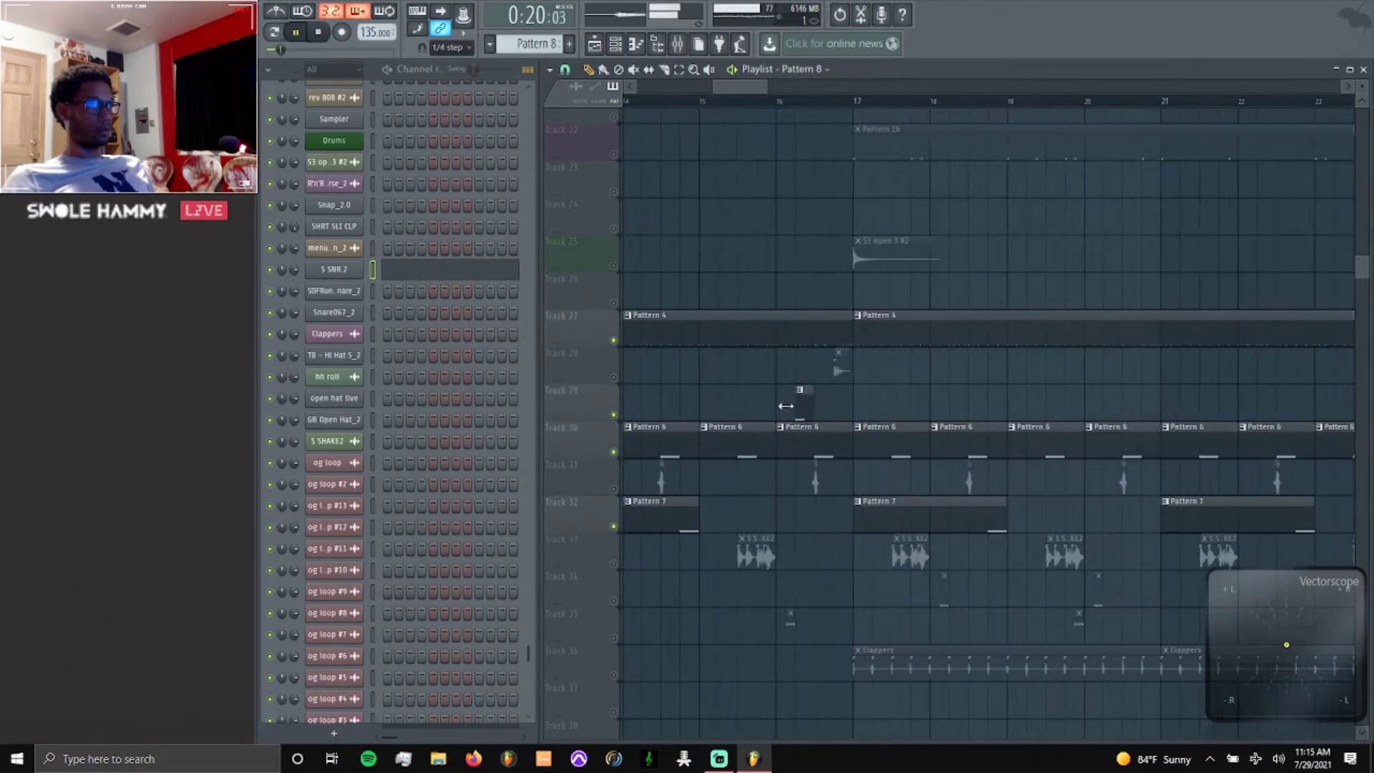
{"action": "scroll", "coordinate": [783, 411], "scroll_direction": "down", "scroll_amount": 2}
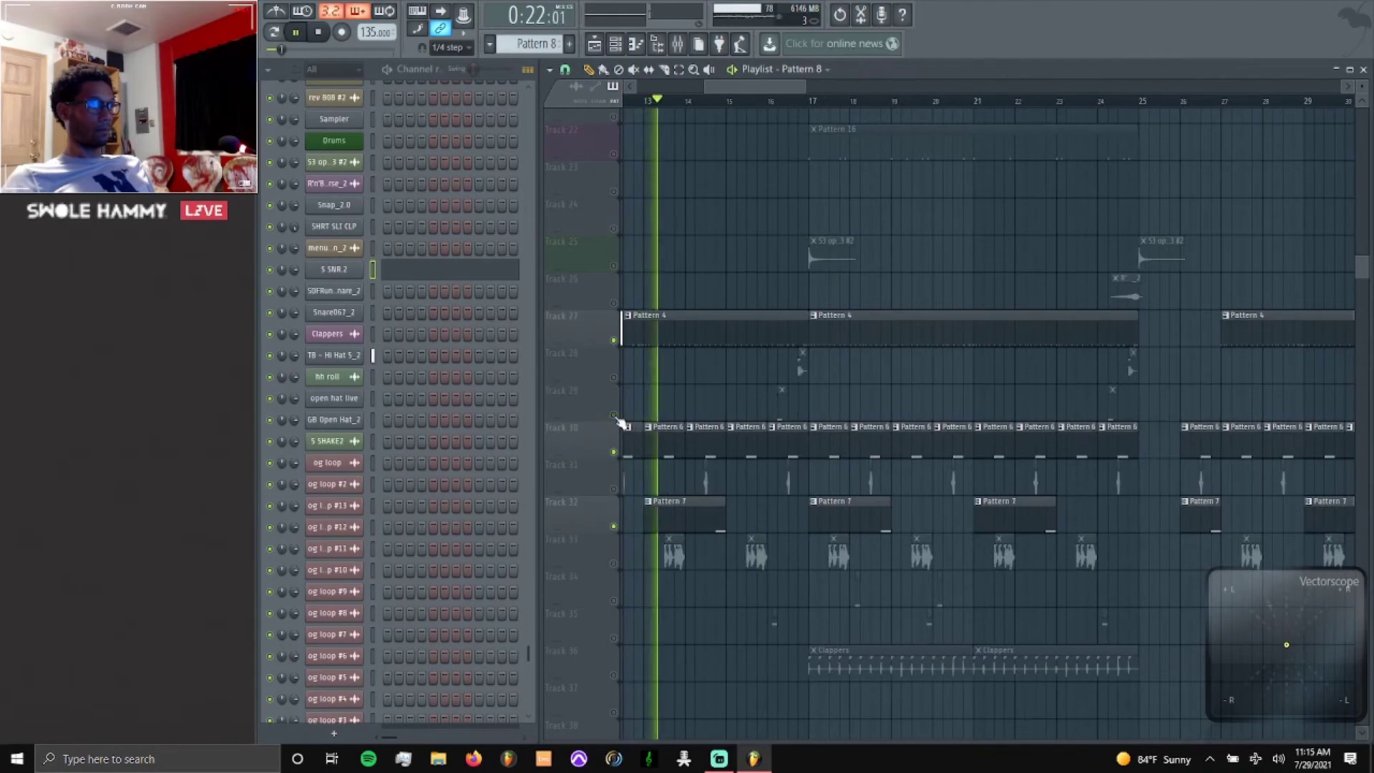
{"action": "scroll", "coordinate": [640, 424], "scroll_direction": "down", "scroll_amount": 2}
{"action": "scroll", "coordinate": [705, 513], "scroll_direction": "up", "scroll_amount": 8}
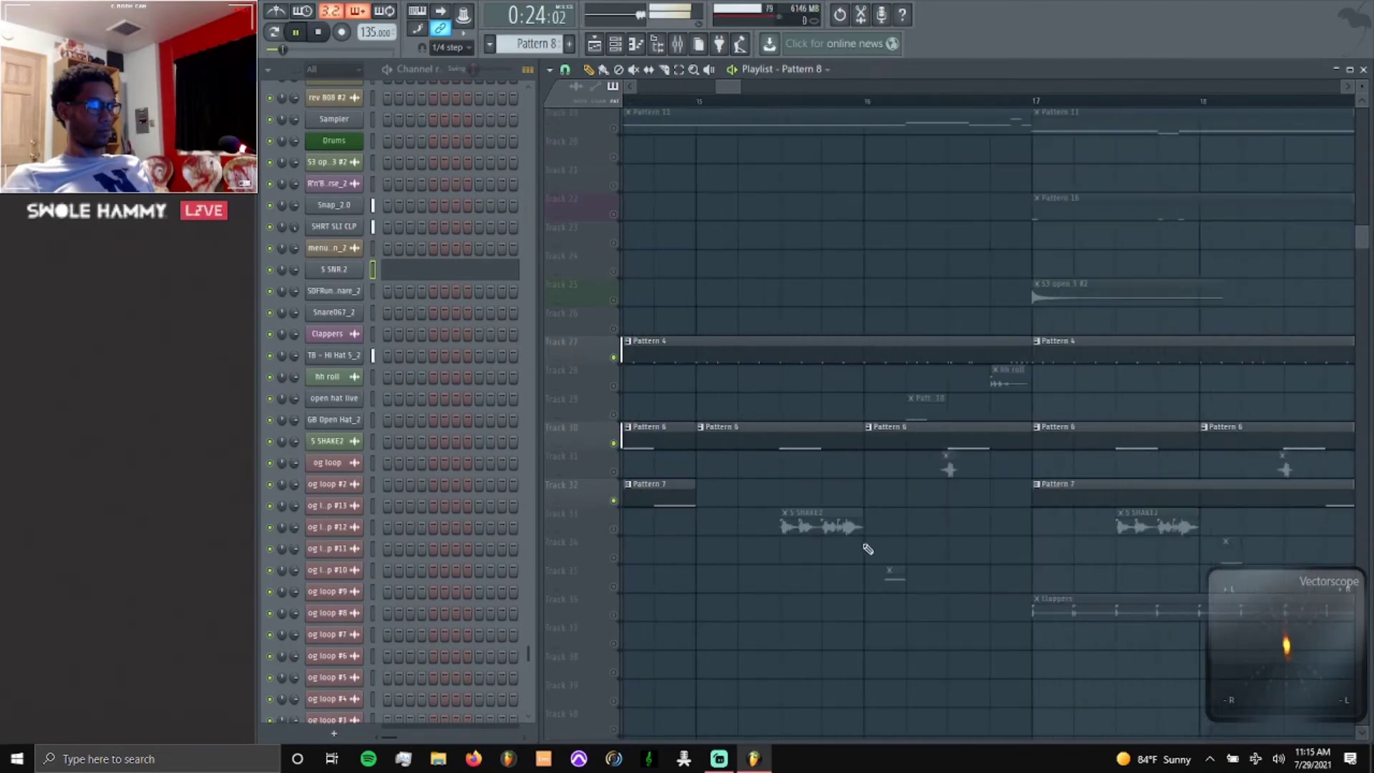
{"action": "scroll", "coordinate": [929, 535], "scroll_direction": "down", "scroll_amount": 3}
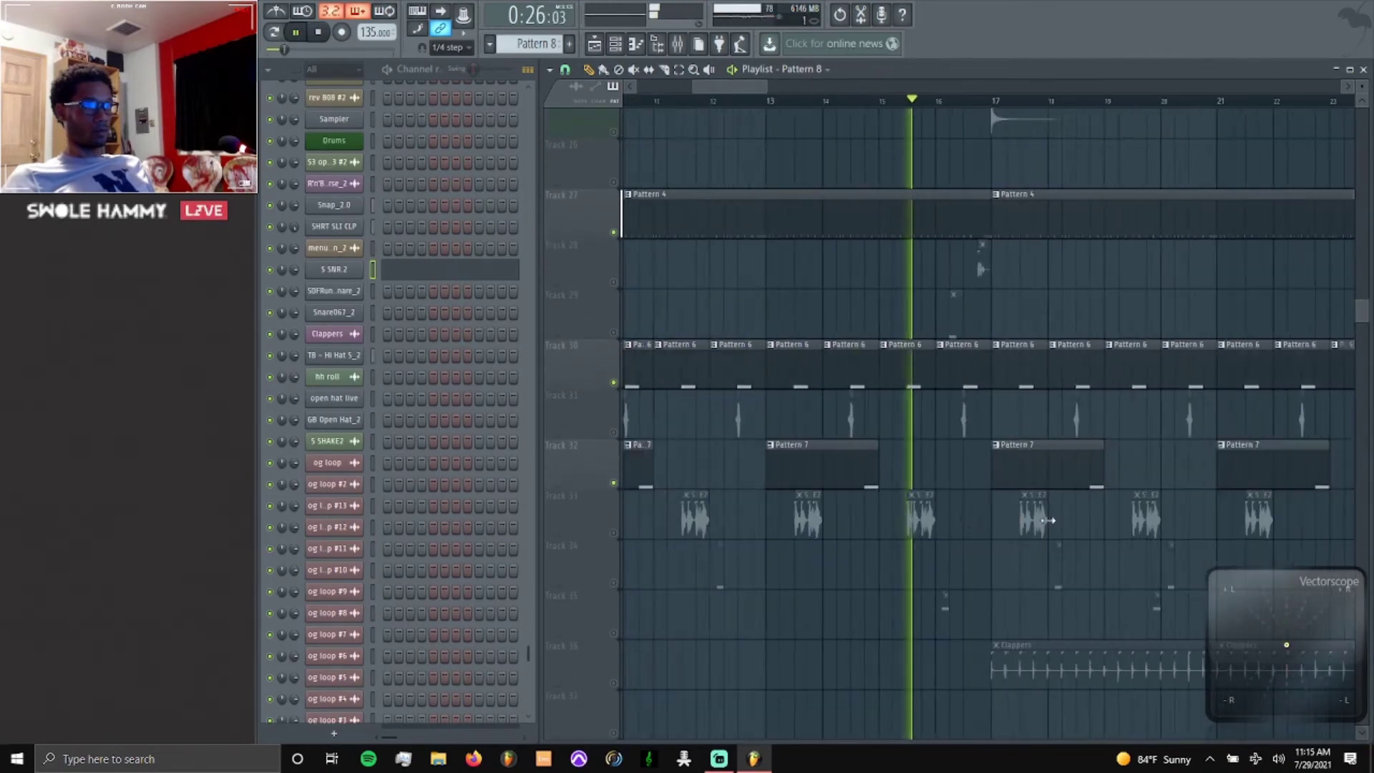
{"action": "scroll", "coordinate": [1126, 522], "scroll_direction": "up", "scroll_amount": 5}
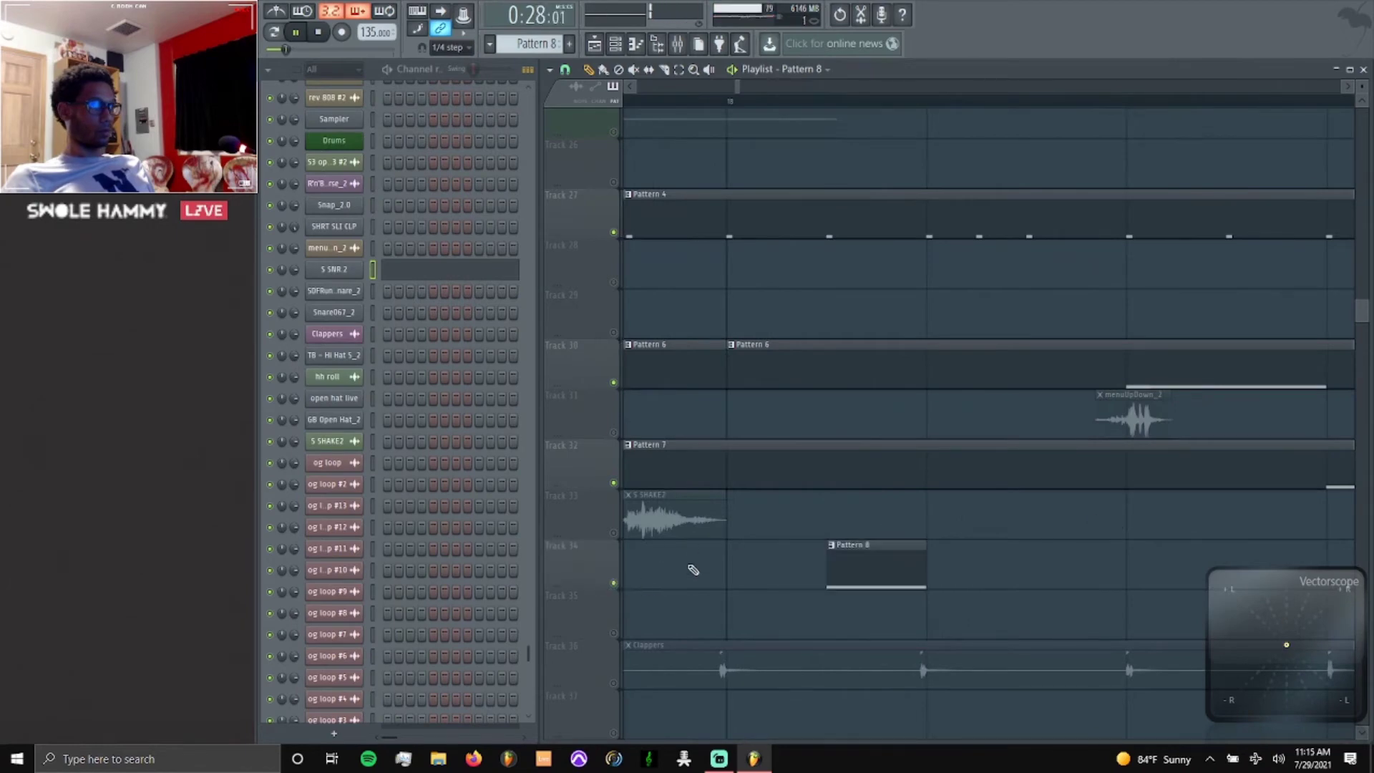
{"action": "scroll", "coordinate": [702, 555], "scroll_direction": "down", "scroll_amount": 5}
{"action": "scroll", "coordinate": [669, 528], "scroll_direction": "down", "scroll_amount": 3}
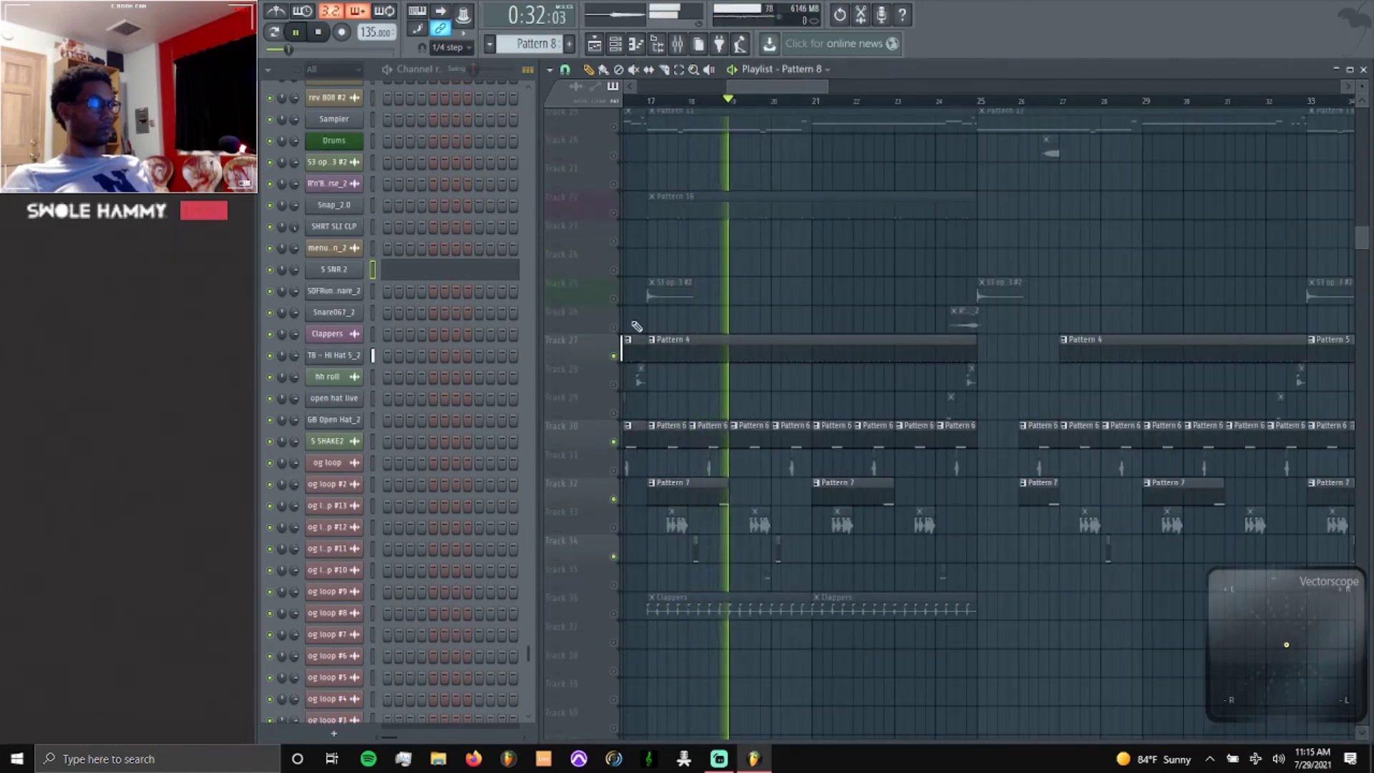
Check the S SNR 2 channel's volume envelope settings and its mixer routing, and stop playback.
{"action": "left_click", "coordinate": [335, 271]}
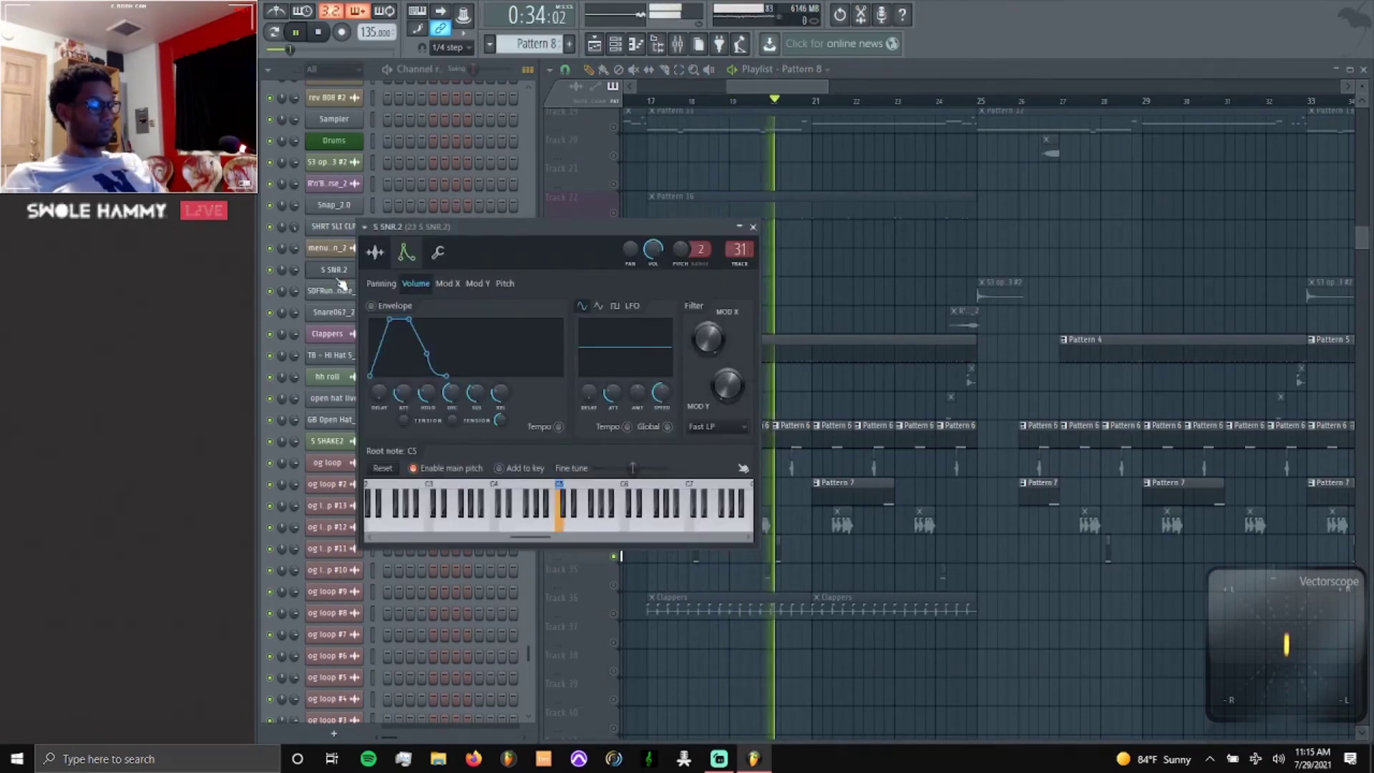
{"action": "key", "text": "F9"}
{"action": "key", "text": "F9"}
{"action": "key", "text": "space"}
{"action": "left_click", "coordinate": [752, 227]}
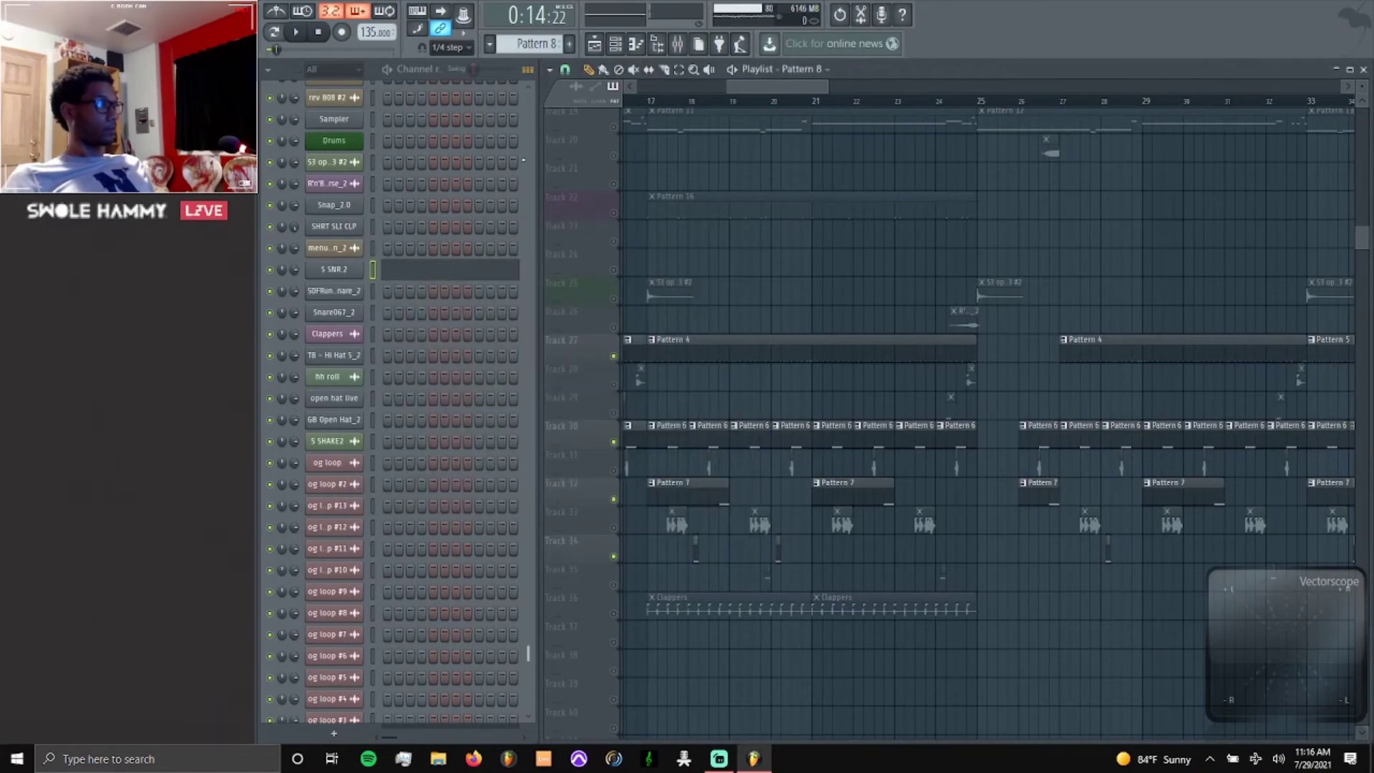
Switch to Pattern 9 and examine its SDFRunnersSnare_2 note in the piano roll.
{"action": "scroll", "coordinate": [527, 41], "scroll_direction": "down", "scroll_amount": 1}
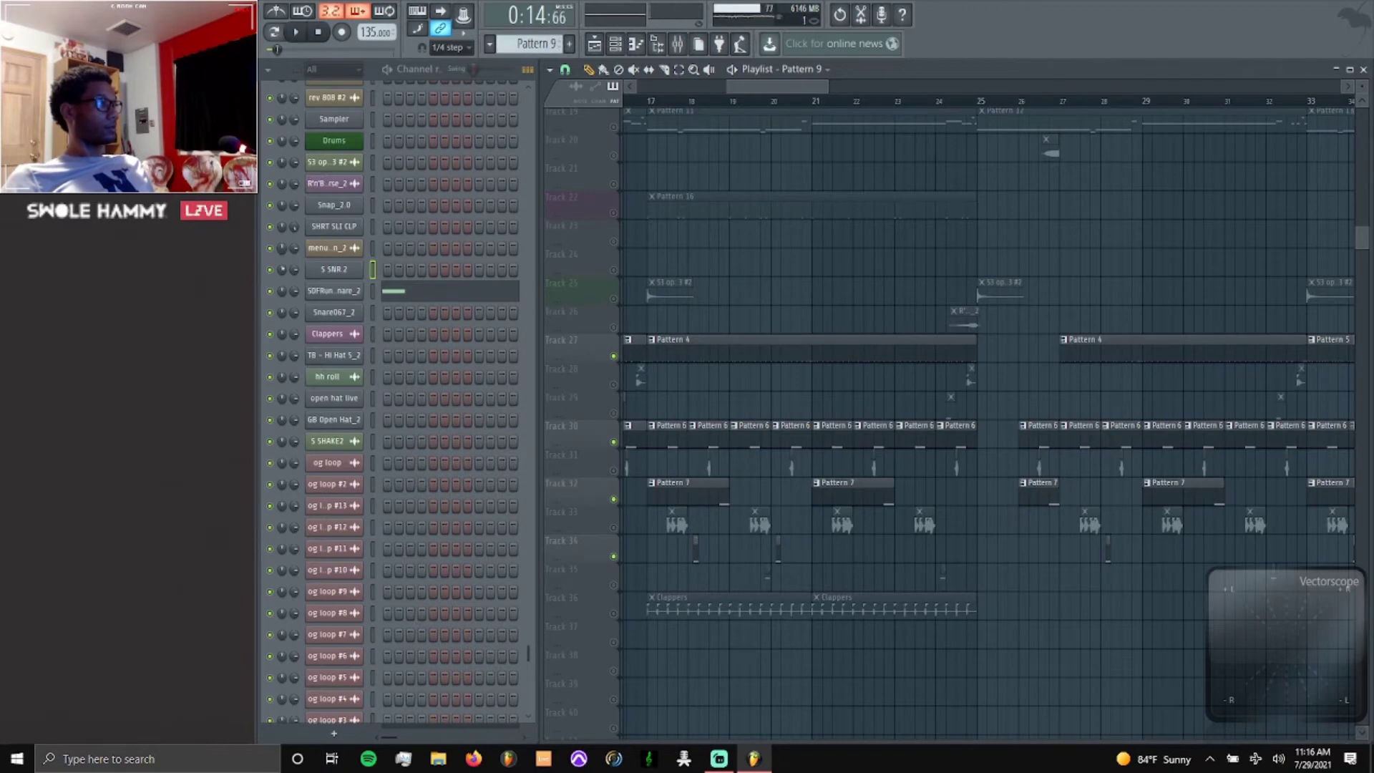
{"action": "left_click", "coordinate": [414, 291]}
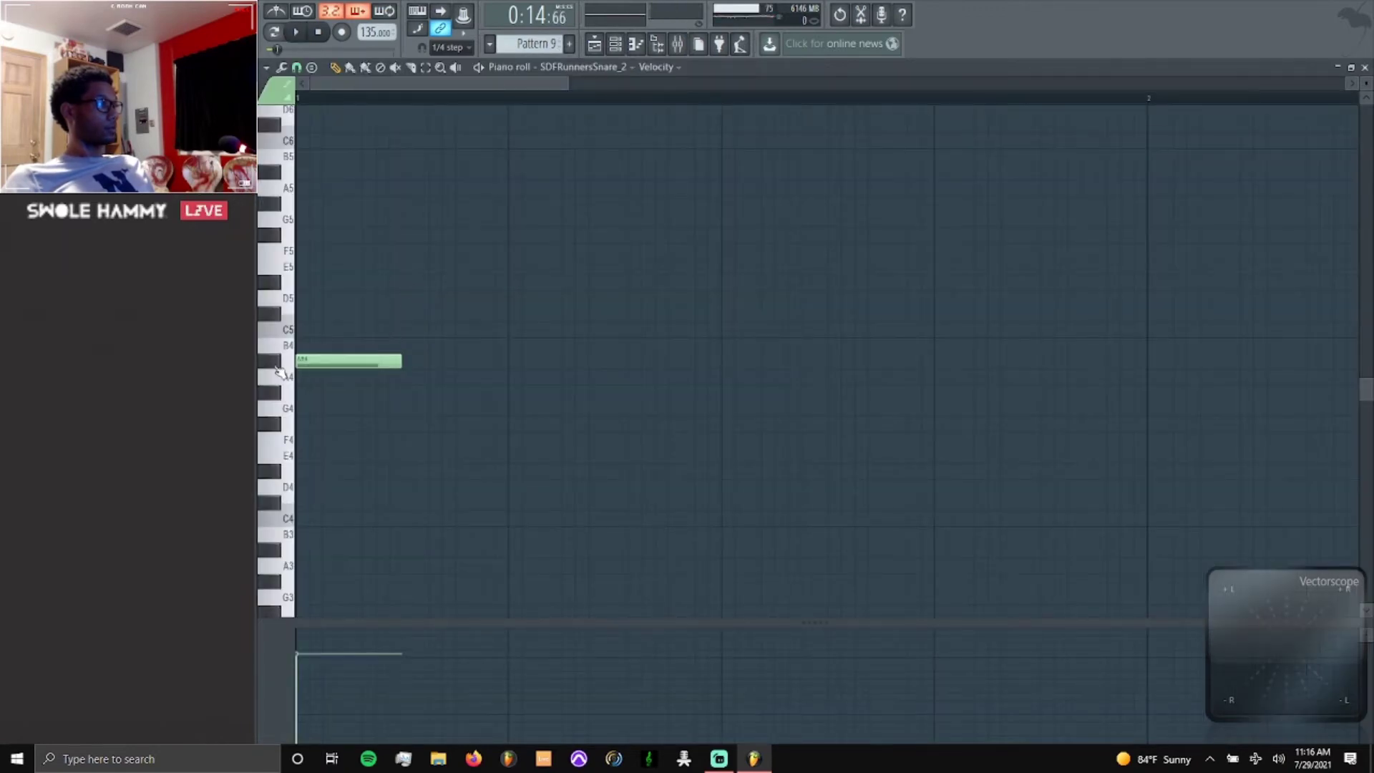
{"action": "left_click", "coordinate": [1365, 68]}
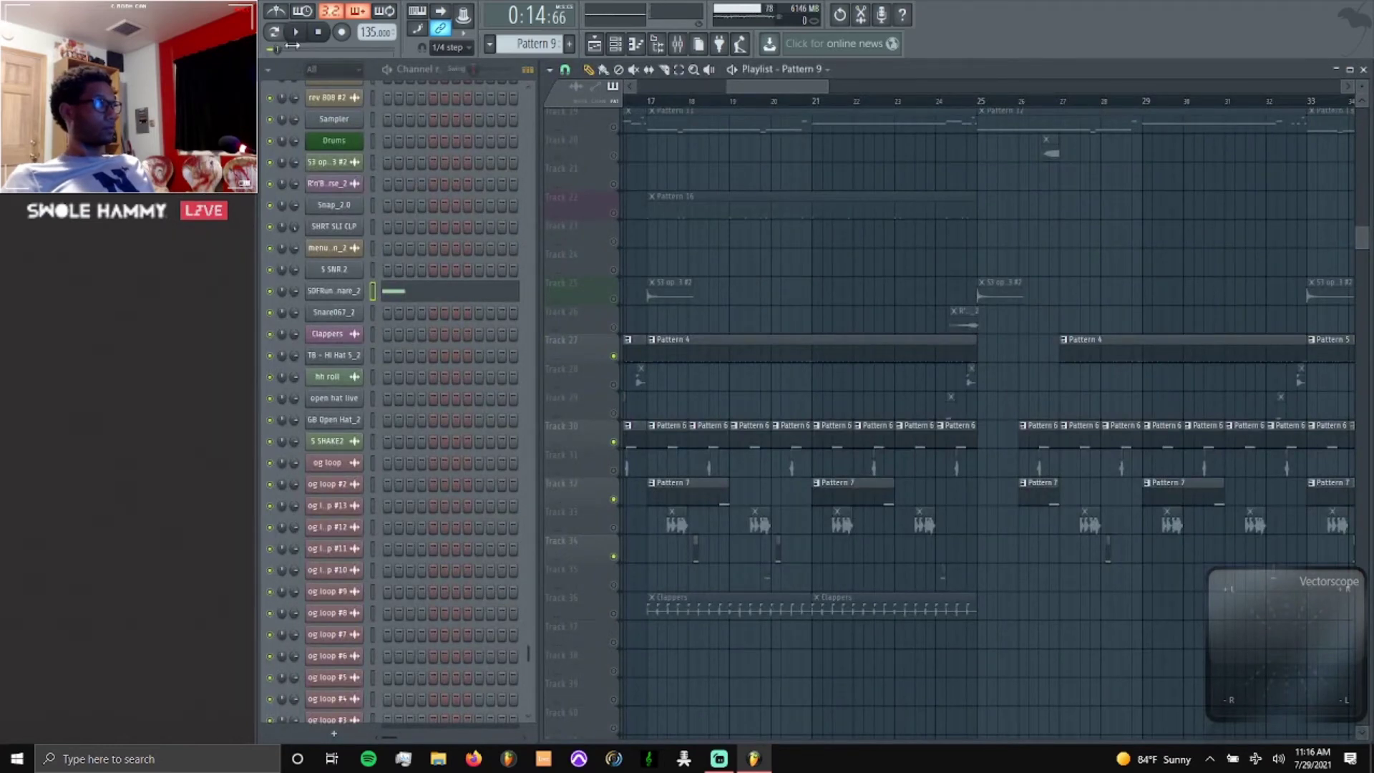
Locate the Pattern 9 clips in the playlist and unmute Track 35, which holds them.
{"action": "scroll", "coordinate": [809, 595], "scroll_direction": "up", "scroll_amount": 5}
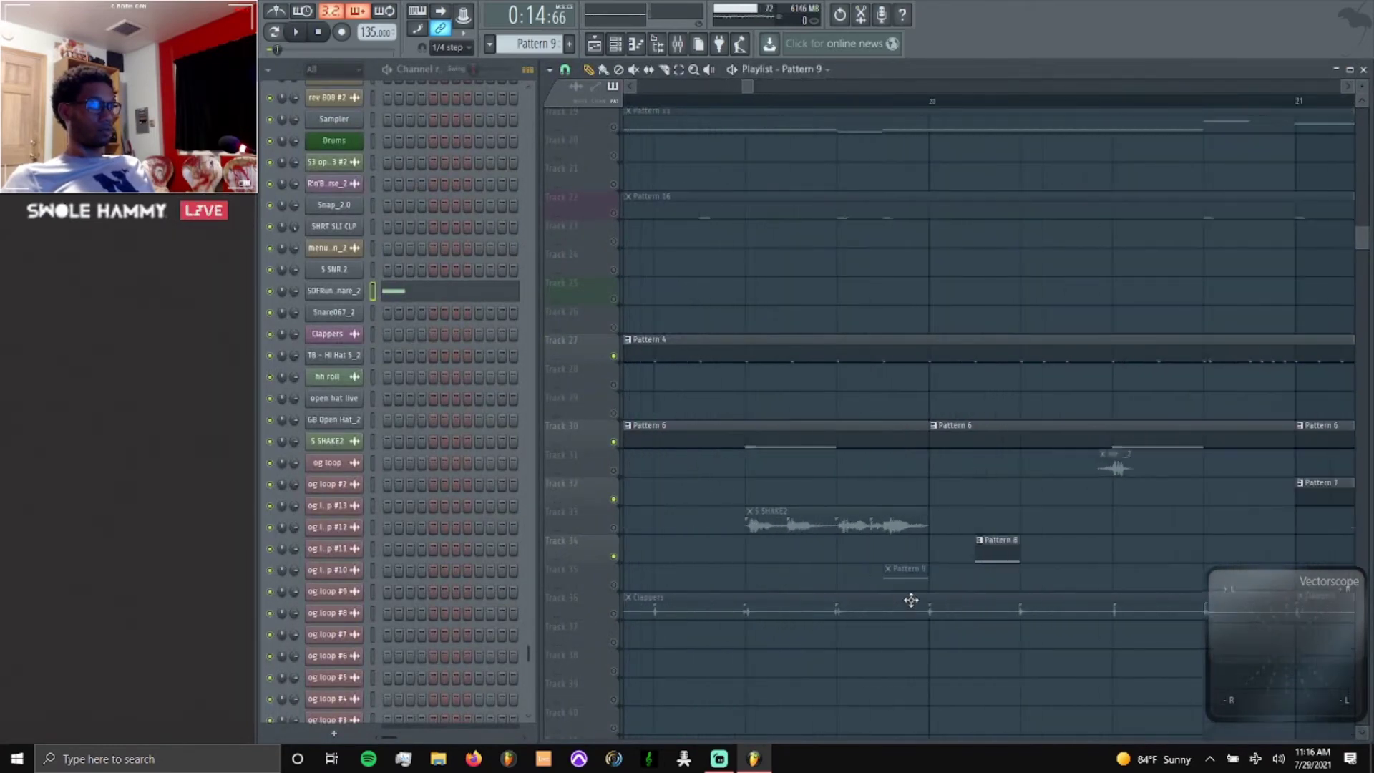
{"action": "scroll", "coordinate": [634, 583], "scroll_direction": "up", "scroll_amount": 2}
{"action": "scroll", "coordinate": [687, 555], "scroll_direction": "down", "scroll_amount": 4}
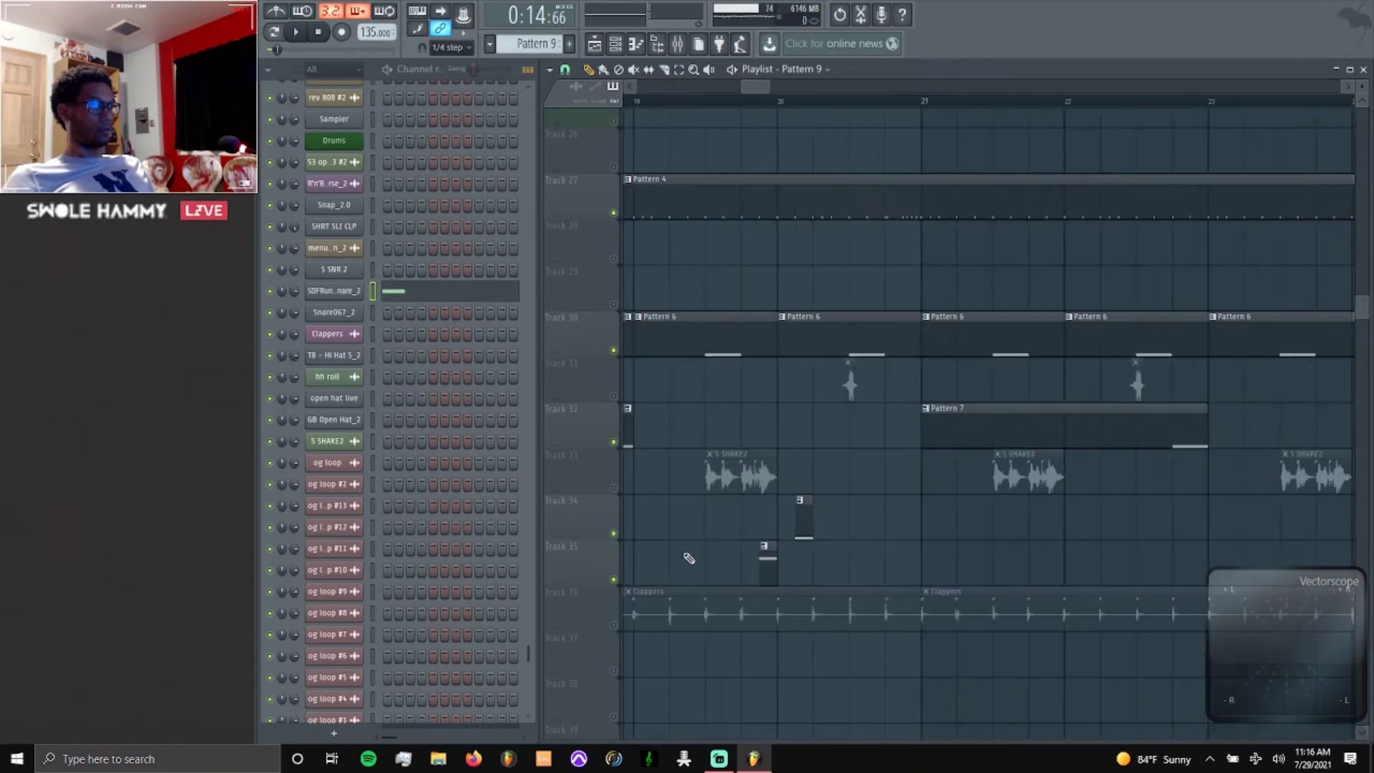
{"action": "scroll", "coordinate": [680, 570], "scroll_direction": "down", "scroll_amount": 3}
{"action": "scroll", "coordinate": [680, 573], "scroll_direction": "down", "scroll_amount": 3}
Play the combined drums from bar 9 and follow where the Pattern 8 and Pattern 9 snare clips fall.
{"action": "key", "text": "space"}
{"action": "scroll", "coordinate": [688, 639], "scroll_direction": "up", "scroll_amount": 8}
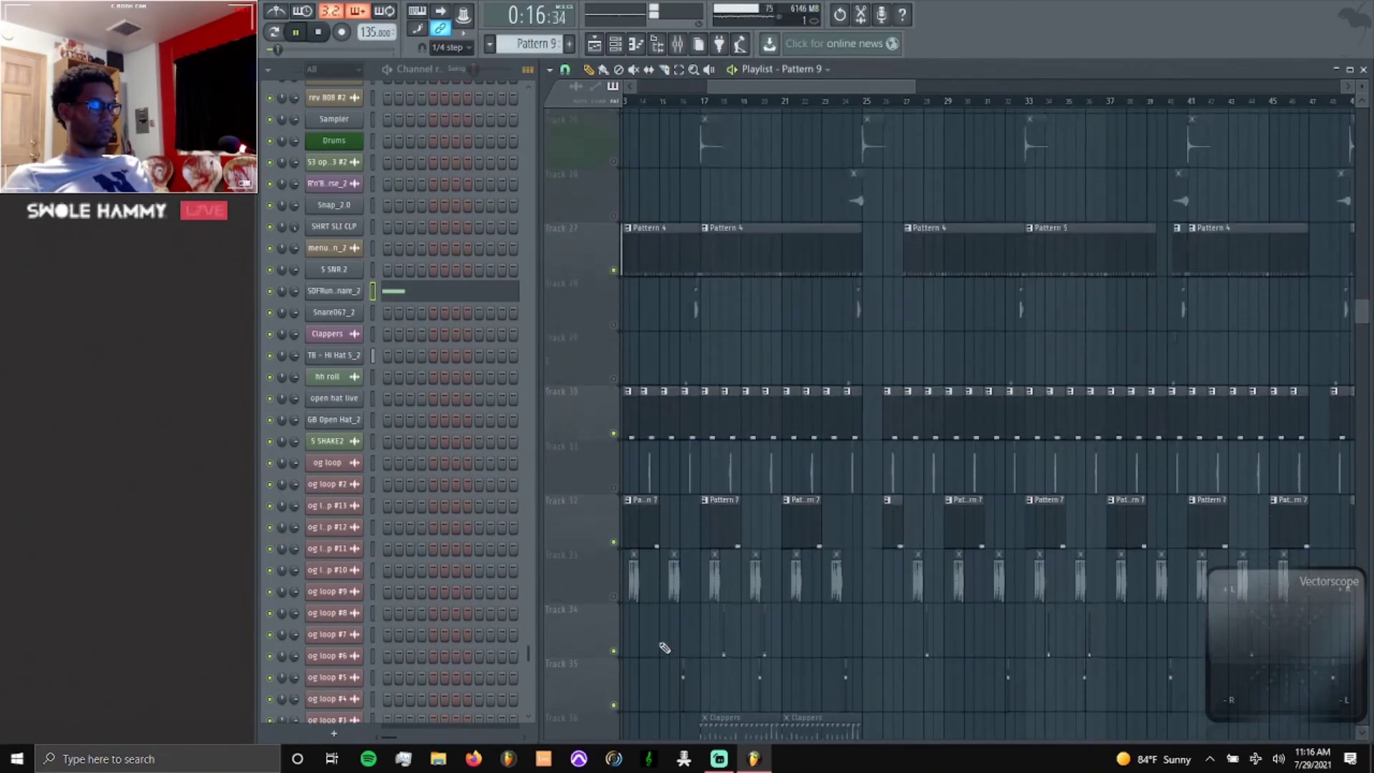
{"action": "scroll", "coordinate": [873, 623], "scroll_direction": "down", "scroll_amount": 5}
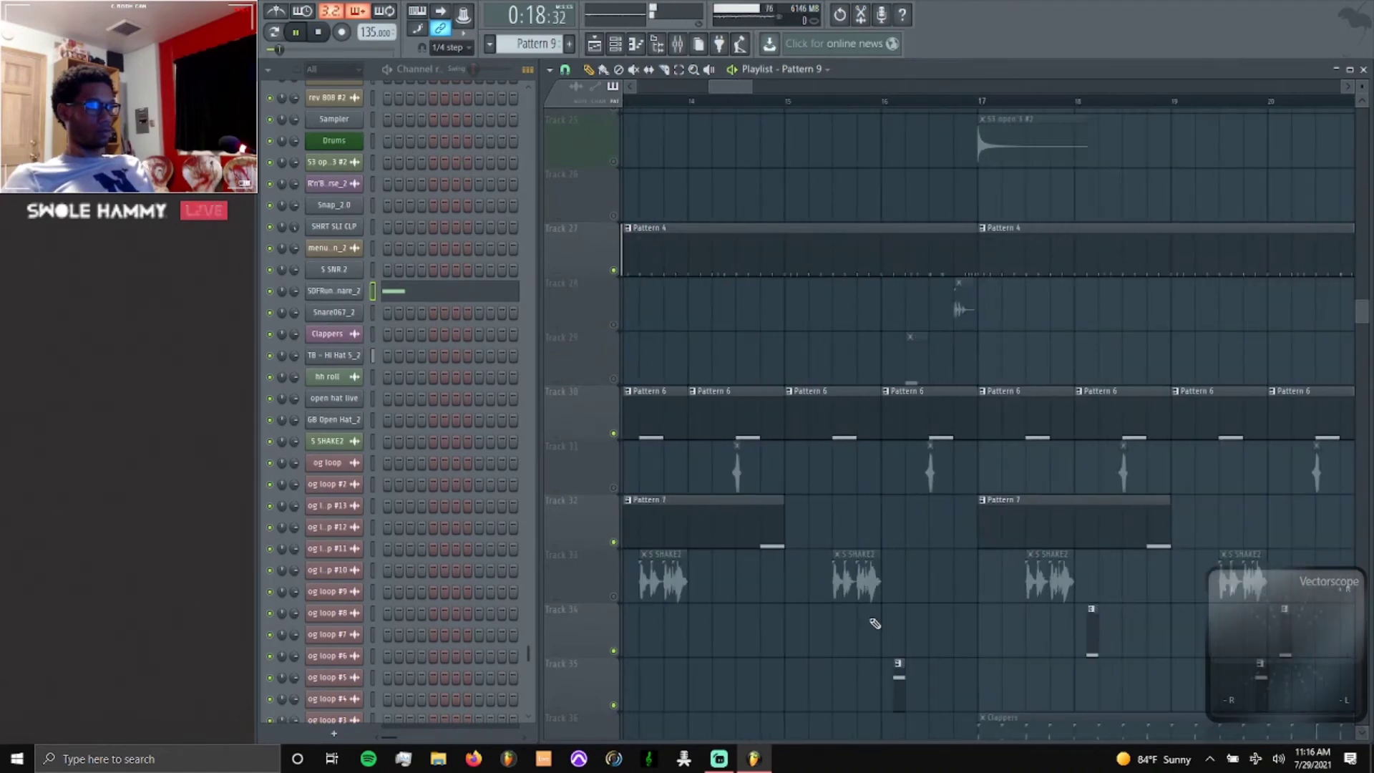
{"action": "scroll", "coordinate": [681, 658], "scroll_direction": "up", "scroll_amount": 4}
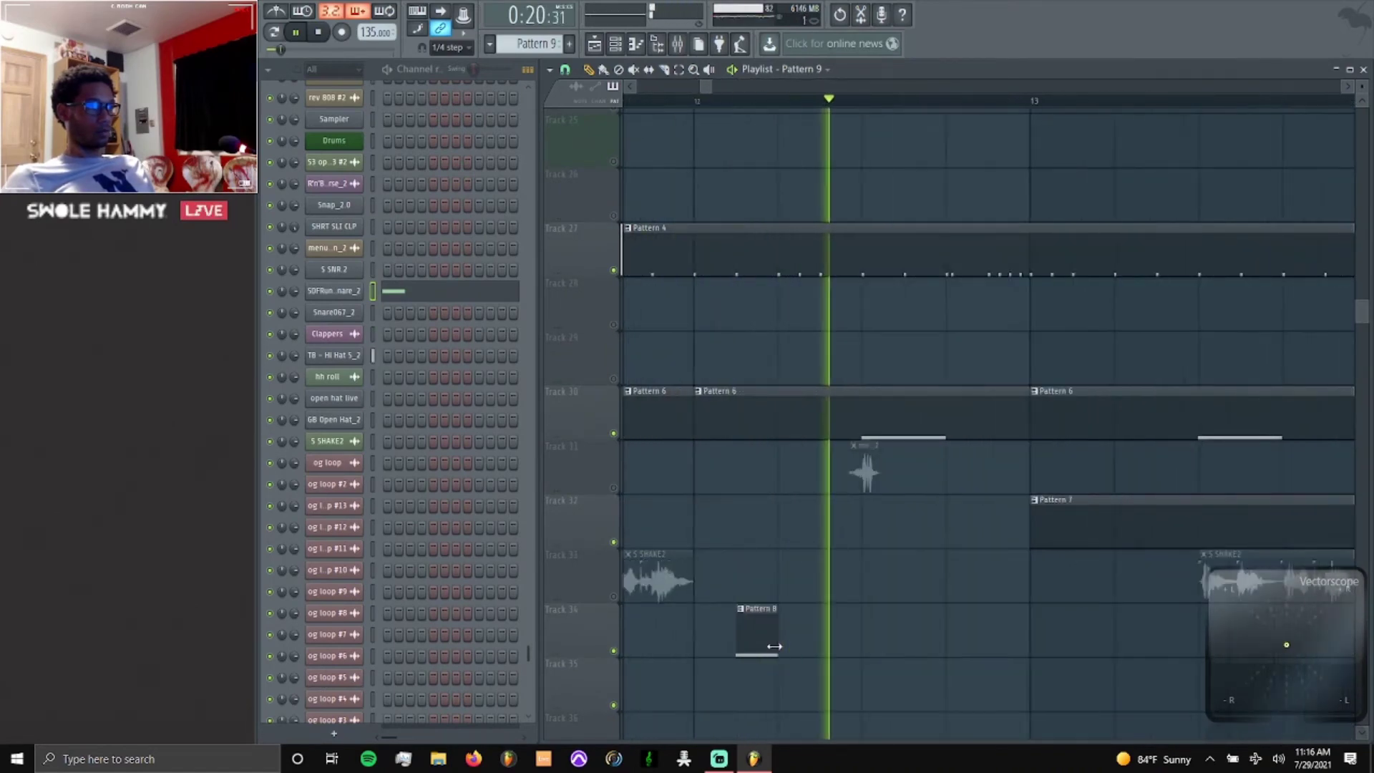
{"action": "scroll", "coordinate": [773, 647], "scroll_direction": "down", "scroll_amount": 7}
{"action": "scroll", "coordinate": [890, 662], "scroll_direction": "up", "scroll_amount": 4}
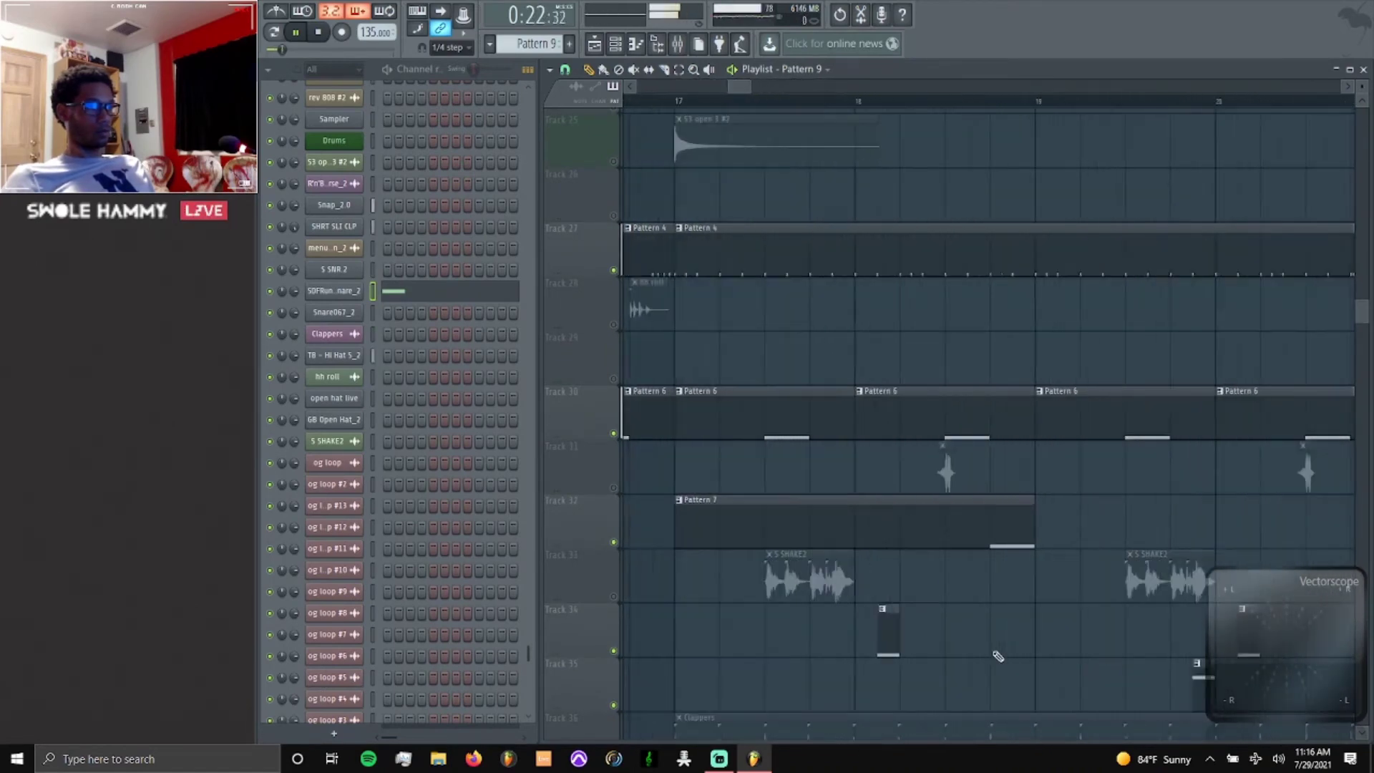
{"action": "scroll", "coordinate": [847, 653], "scroll_direction": "down", "scroll_amount": 2}
{"action": "scroll", "coordinate": [805, 656], "scroll_direction": "down", "scroll_amount": 3}
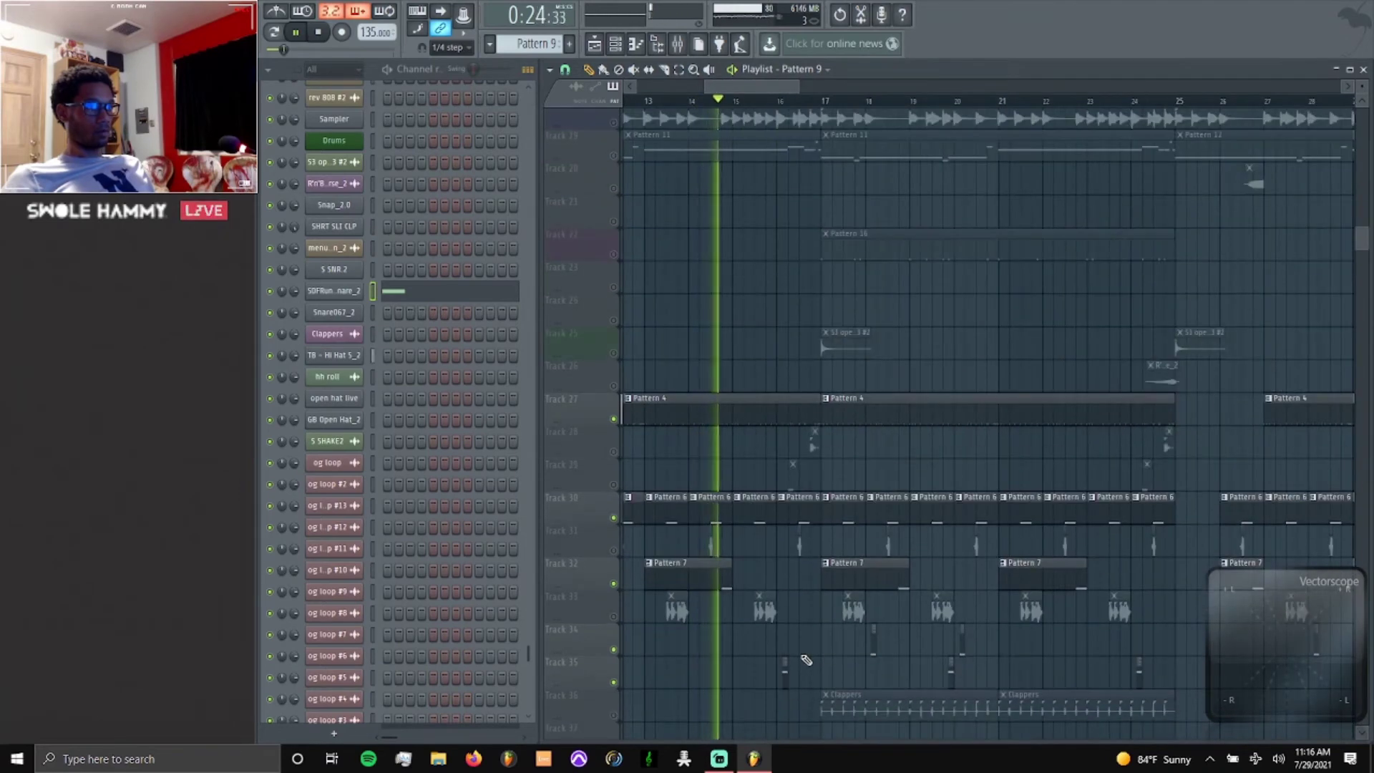
{"action": "scroll", "coordinate": [756, 617], "scroll_direction": "up", "scroll_amount": 2}
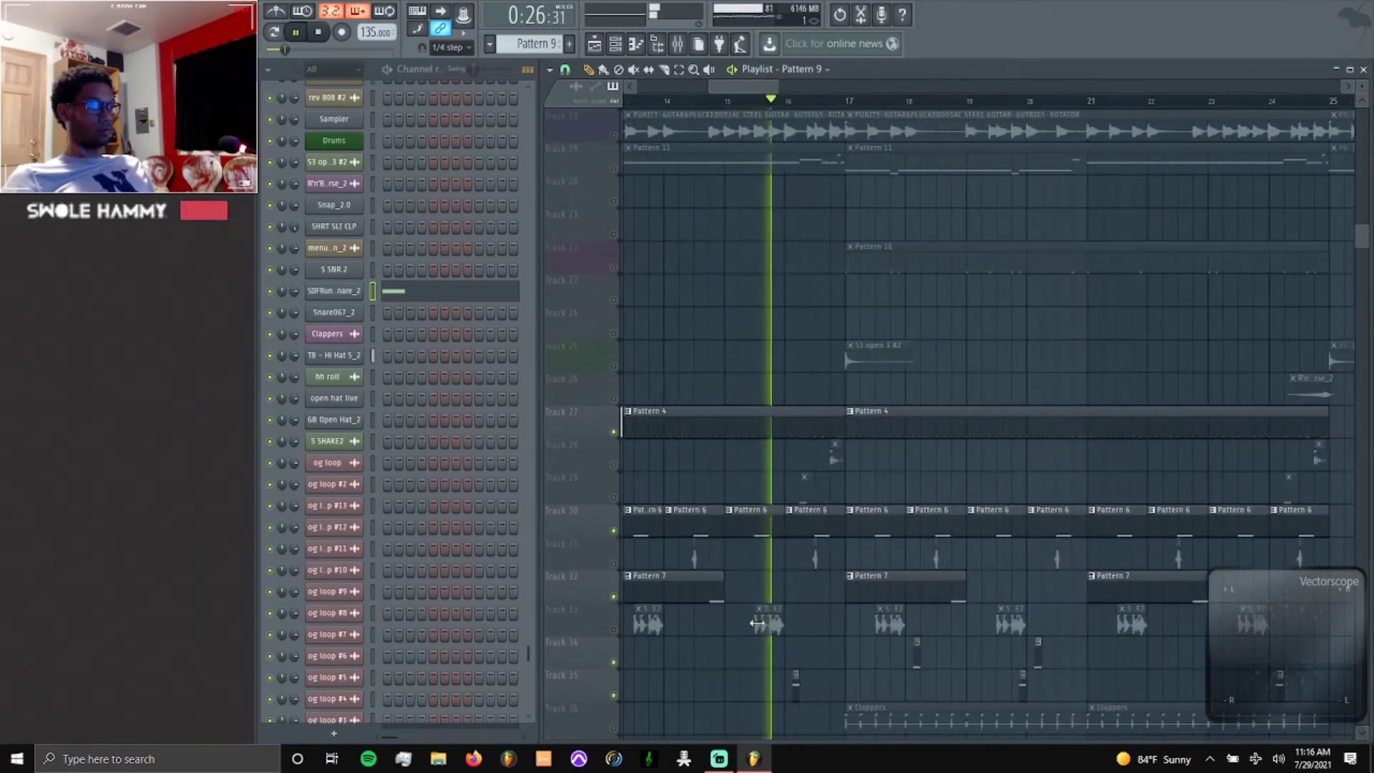
{"action": "key", "text": "space"}
Switch to Pattern 10 and examine its GB Open Hat_2 note in the piano roll.
{"action": "scroll", "coordinate": [532, 46], "scroll_direction": "down", "scroll_amount": 1}
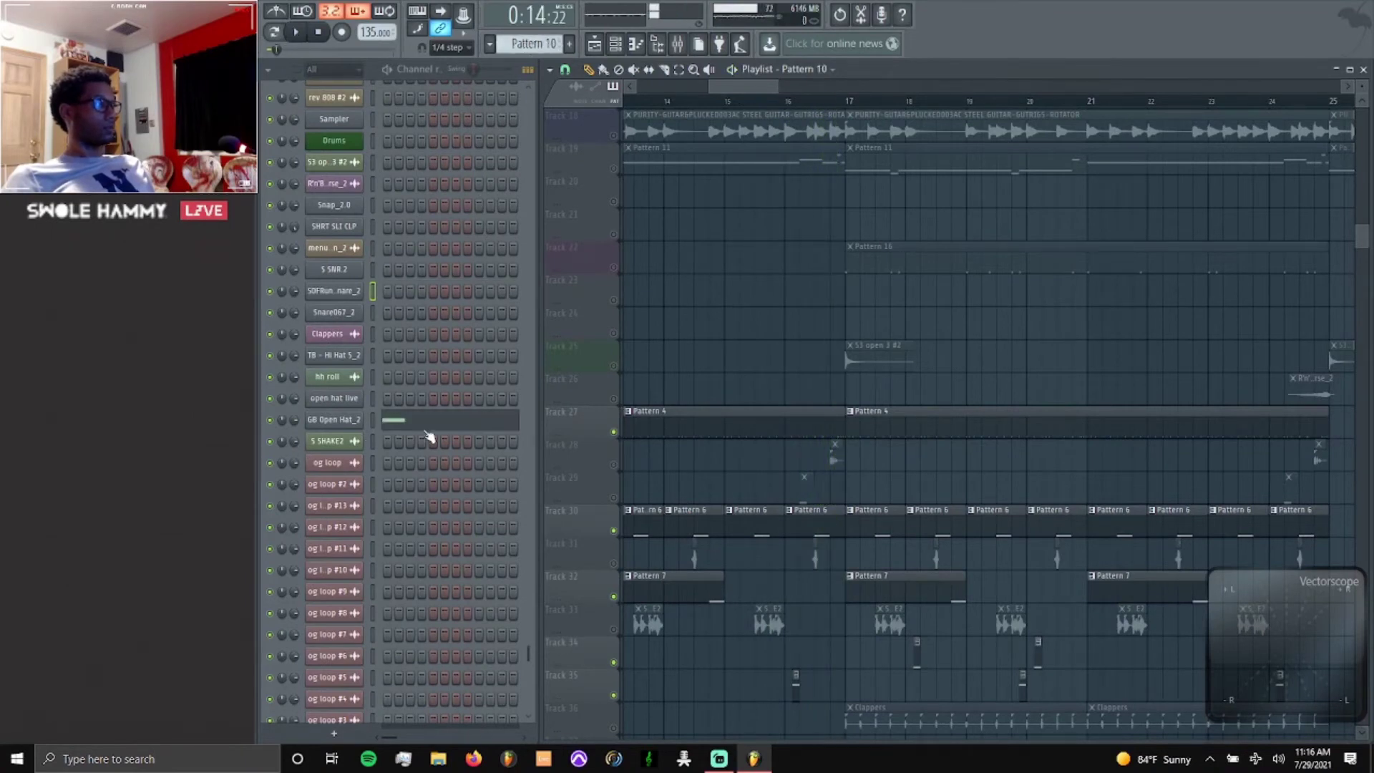
{"action": "left_click", "coordinate": [394, 422]}
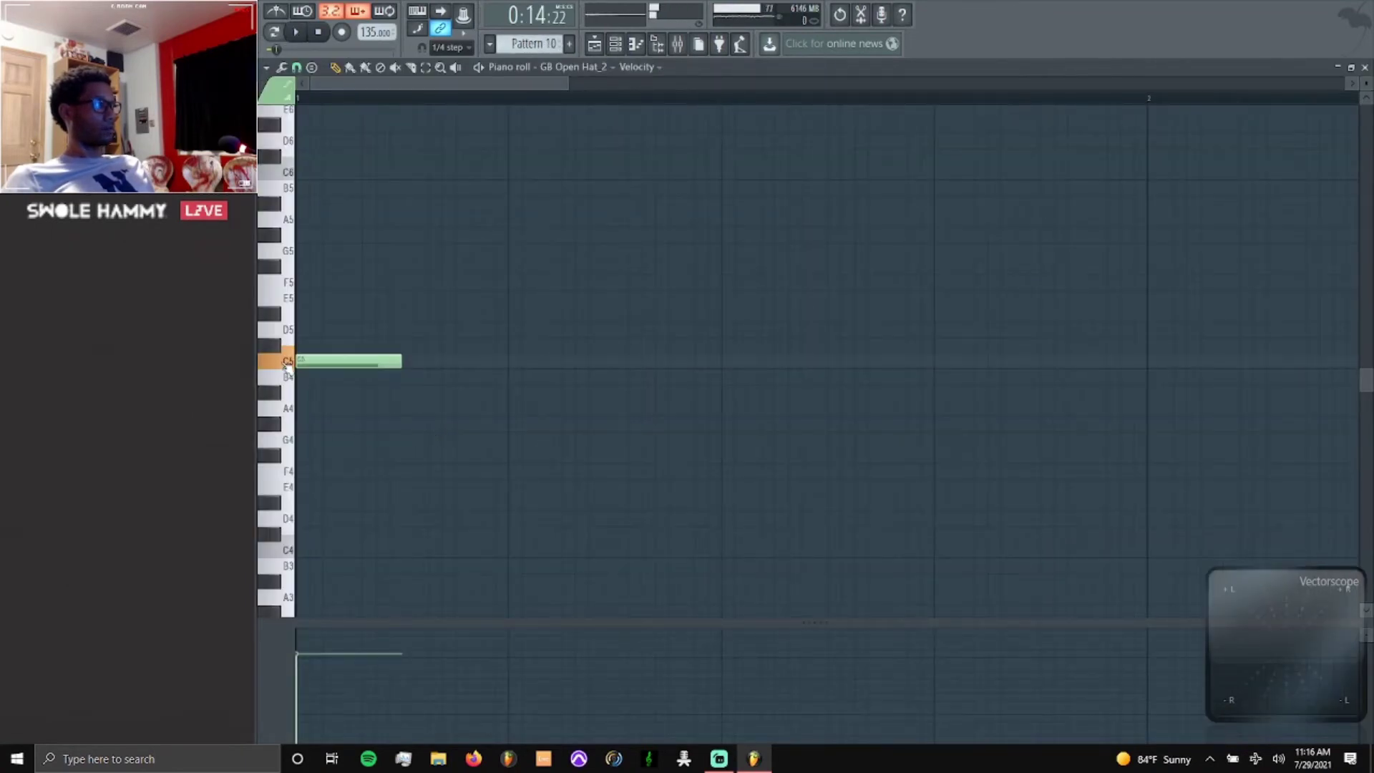
{"action": "left_click", "coordinate": [1364, 66]}
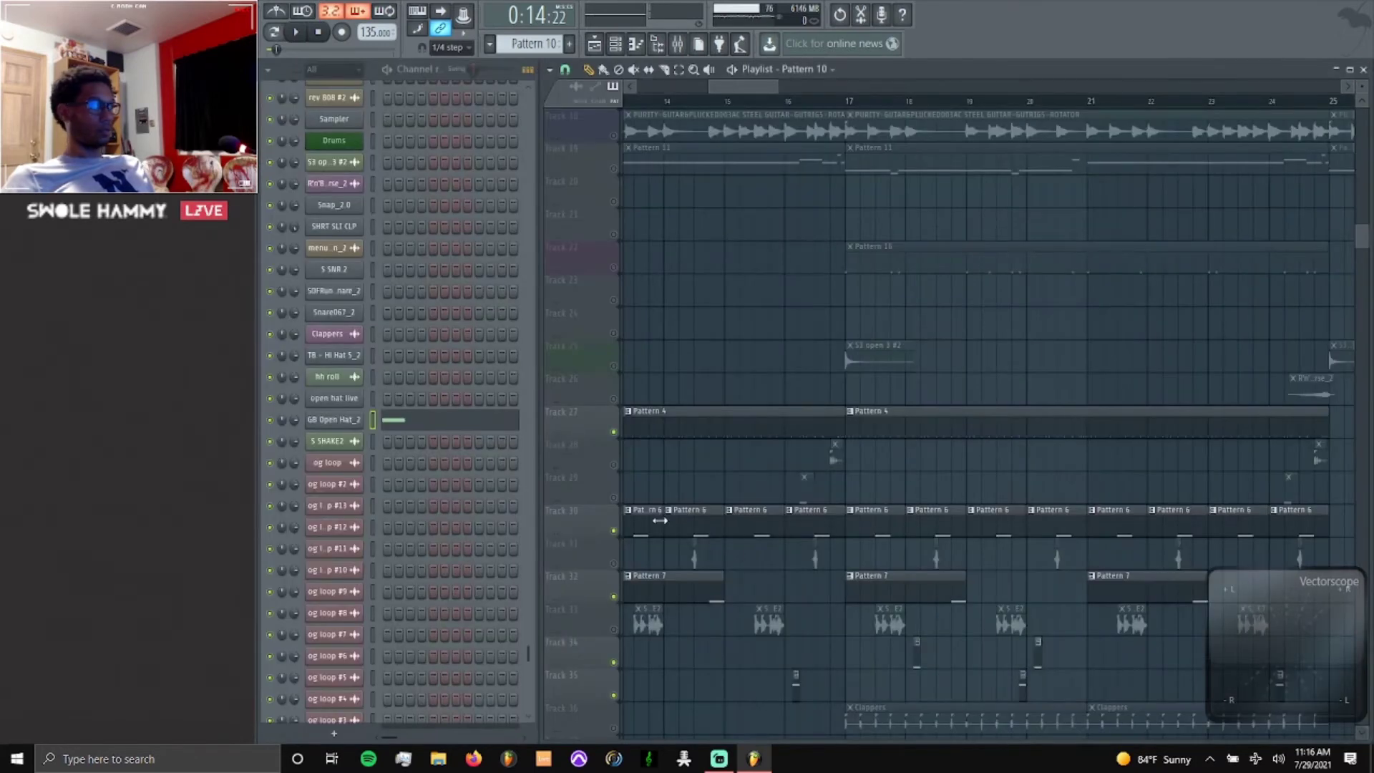
Unmute playlist Track 29 and play the combined drums, following the Pattern 10 open hat clip before bar 17.
{"action": "scroll", "coordinate": [714, 561], "scroll_direction": "down", "scroll_amount": 3}
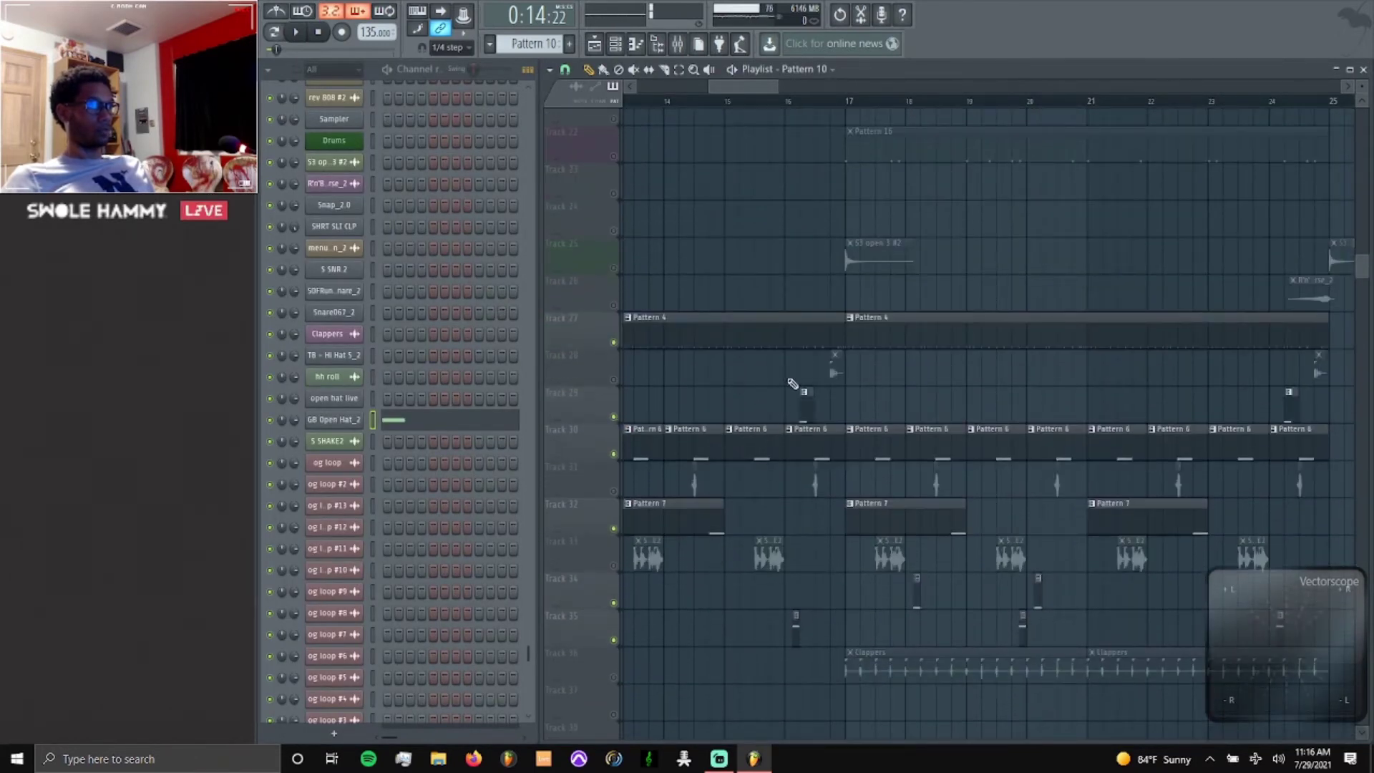
{"action": "scroll", "coordinate": [795, 386], "scroll_direction": "down", "scroll_amount": 4}
{"action": "key", "text": "space"}
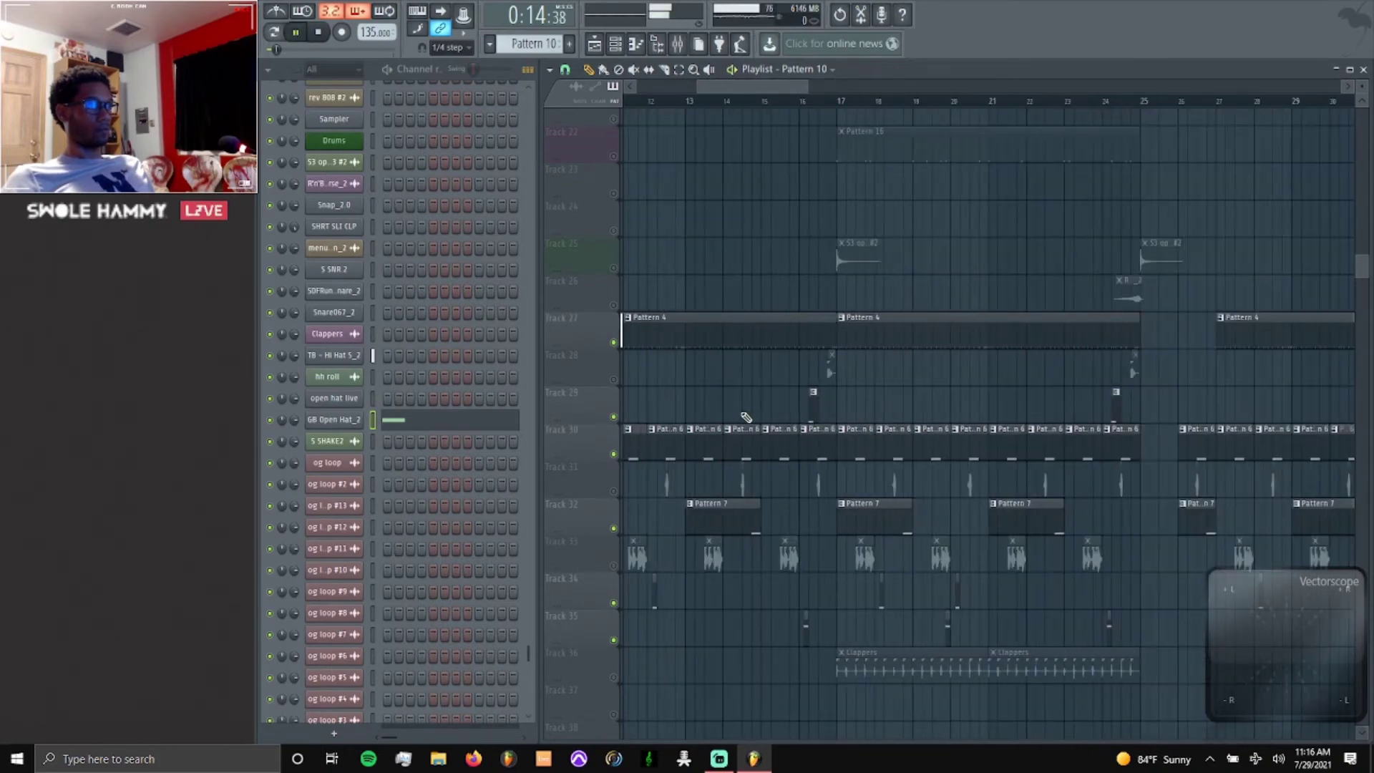
{"action": "scroll", "coordinate": [746, 417], "scroll_direction": "down", "scroll_amount": 6}
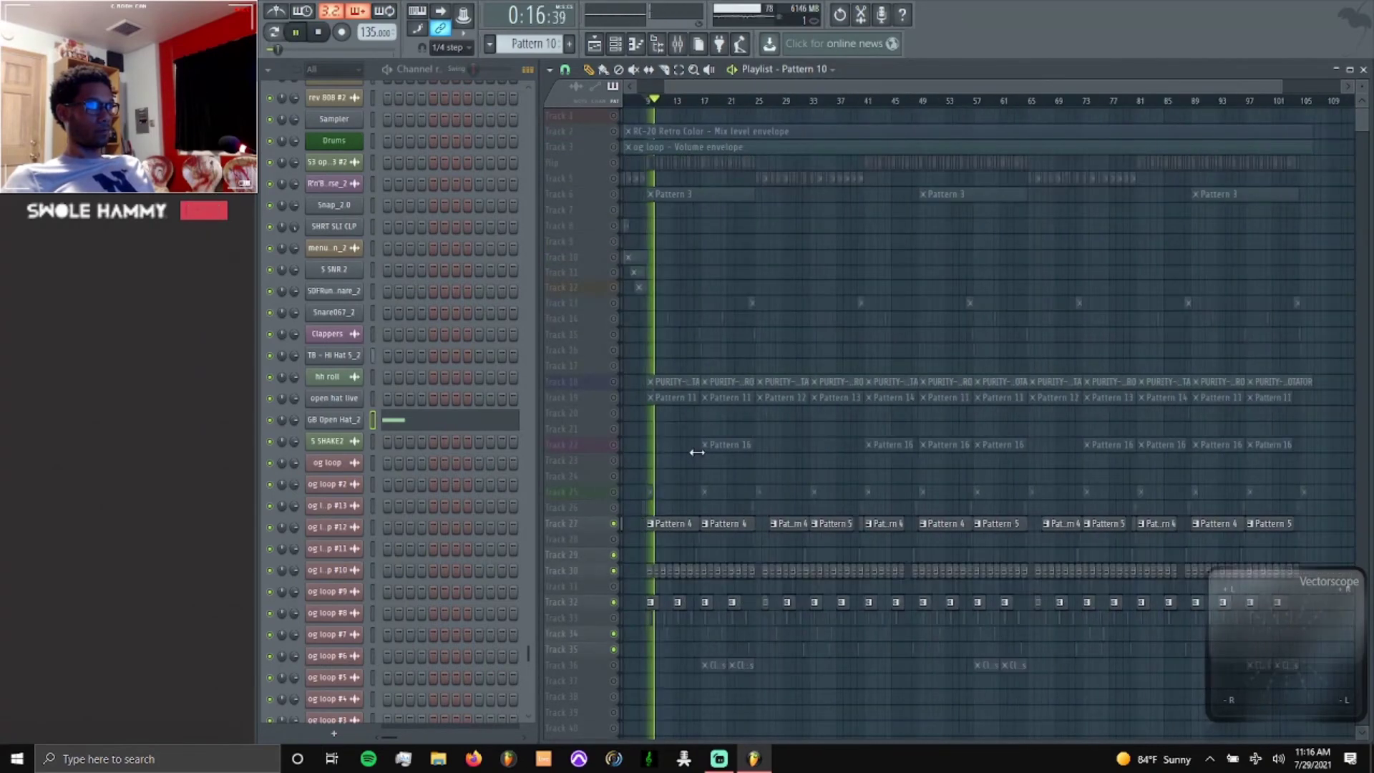
{"action": "scroll", "coordinate": [715, 449], "scroll_direction": "right", "scroll_amount": 4}
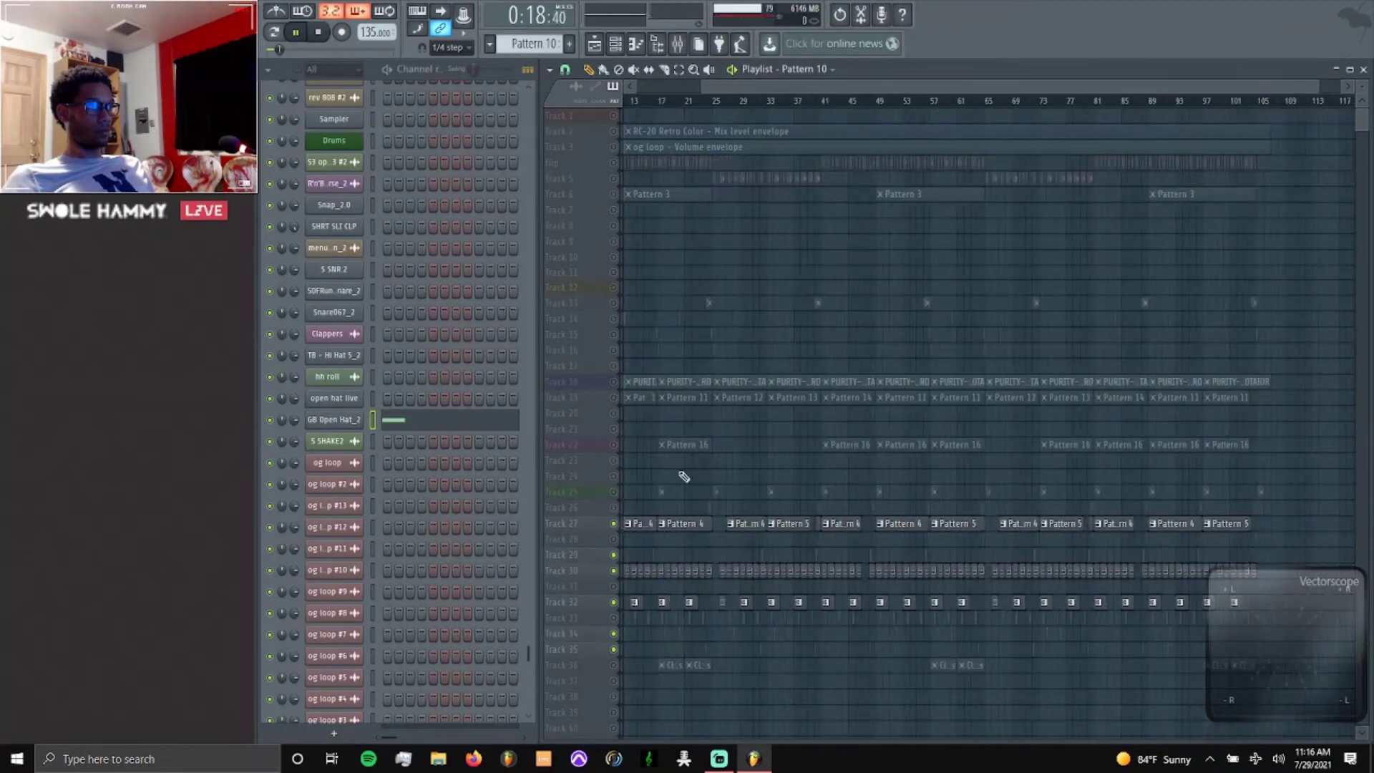
{"action": "scroll", "coordinate": [600, 509], "scroll_direction": "up", "scroll_amount": 5}
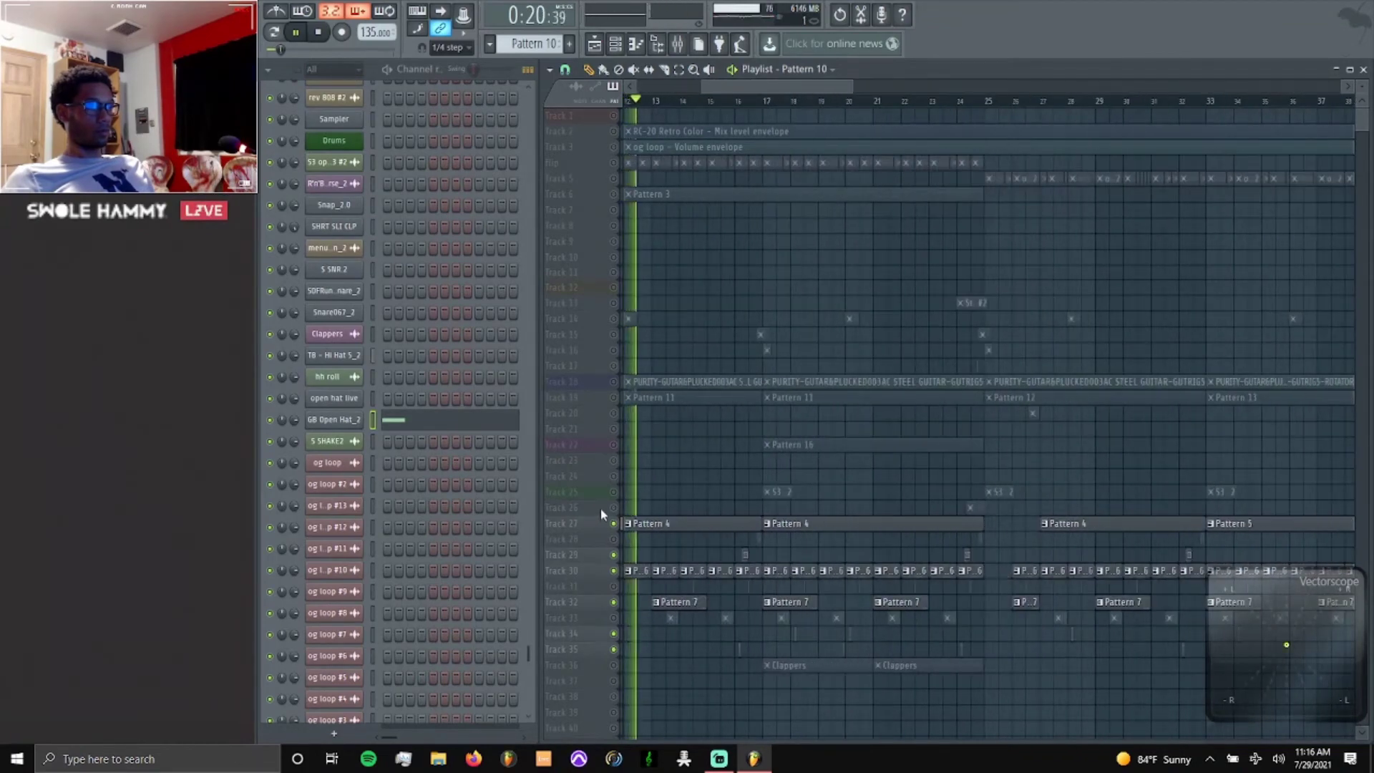
{"action": "scroll", "coordinate": [705, 519], "scroll_direction": "up", "scroll_amount": 3}
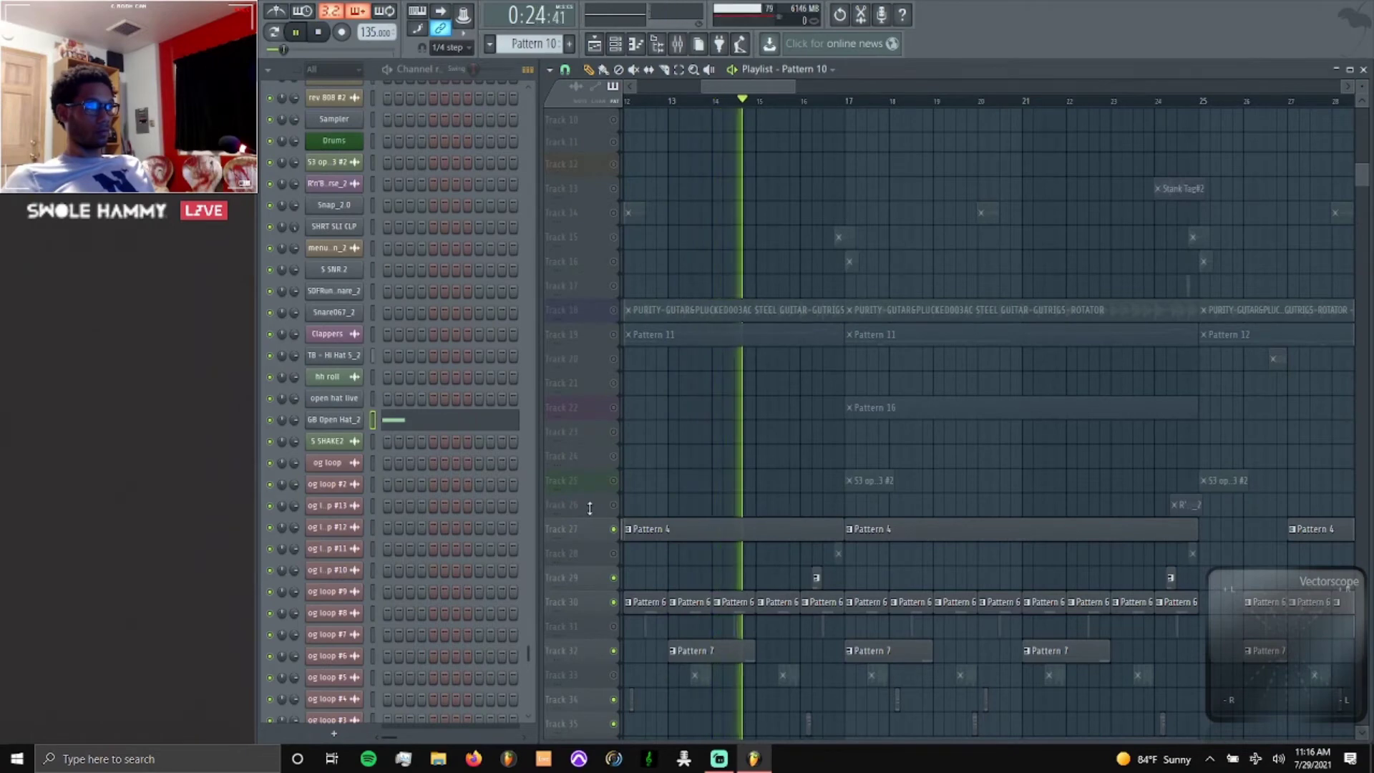
{"action": "scroll", "coordinate": [812, 583], "scroll_direction": "up", "scroll_amount": 4}
{"action": "scroll", "coordinate": [843, 582], "scroll_direction": "up", "scroll_amount": 3}
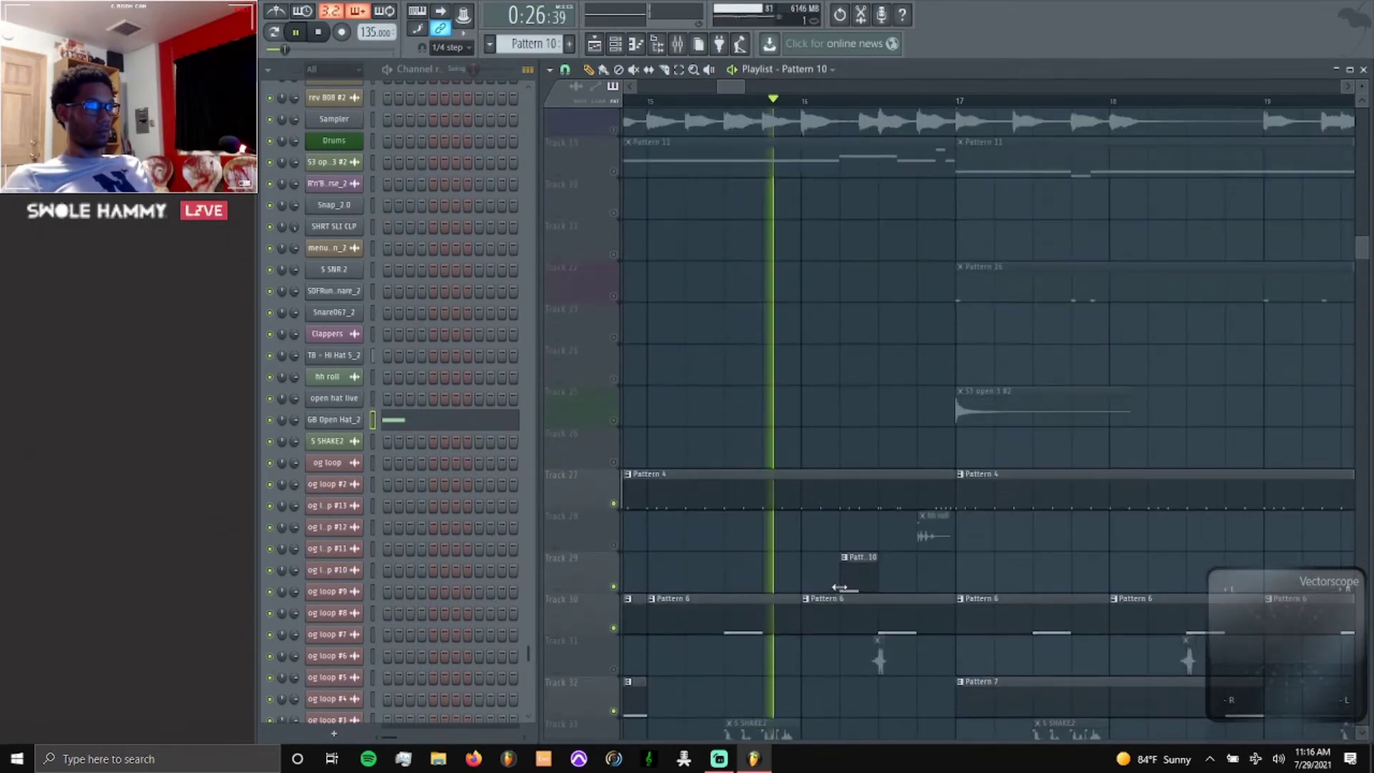
Stop the arrangement, switch to Pattern 11 and play its SOUTHSIDExPVLACE 808 notes in the piano roll.
{"action": "scroll", "coordinate": [838, 587], "scroll_direction": "down", "scroll_amount": 4}
{"action": "scroll", "coordinate": [787, 579], "scroll_direction": "down", "scroll_amount": 4}
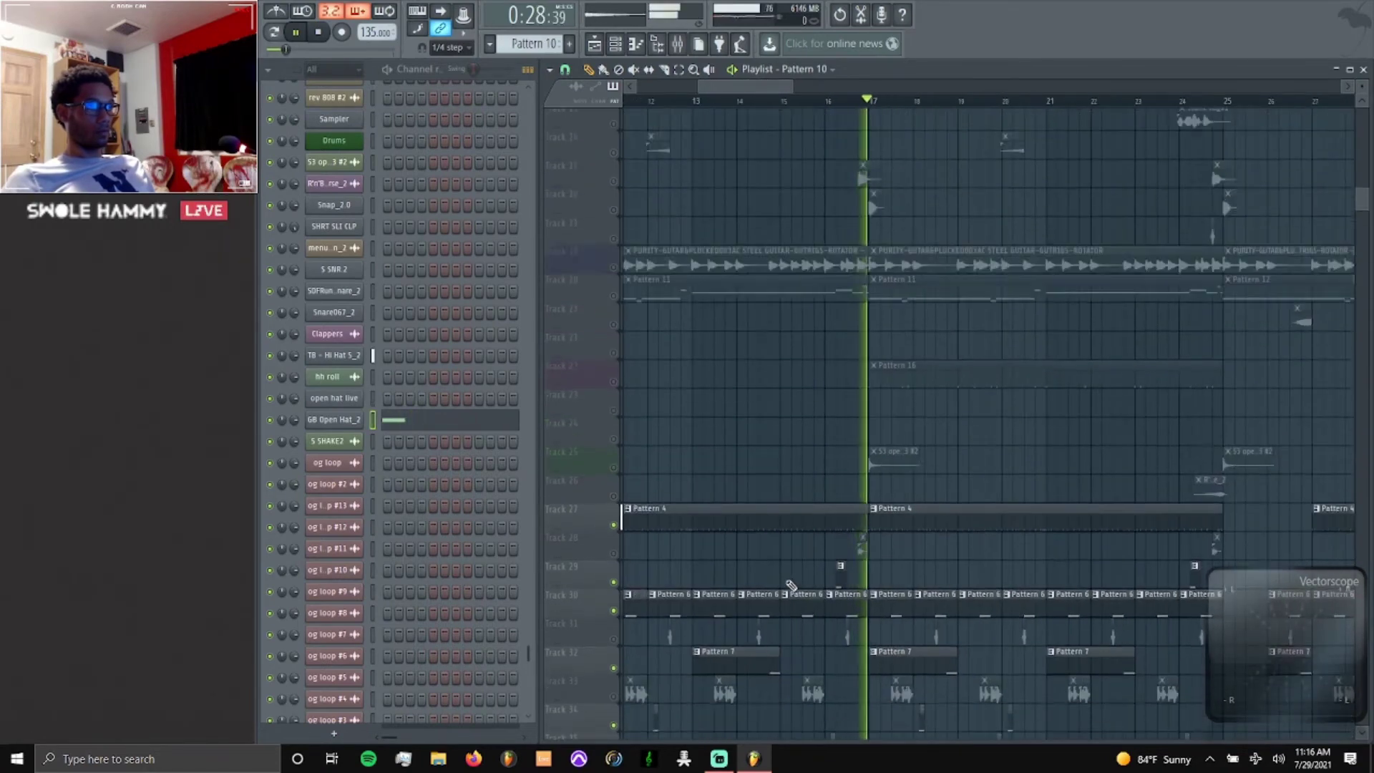
{"action": "key", "text": "space"}
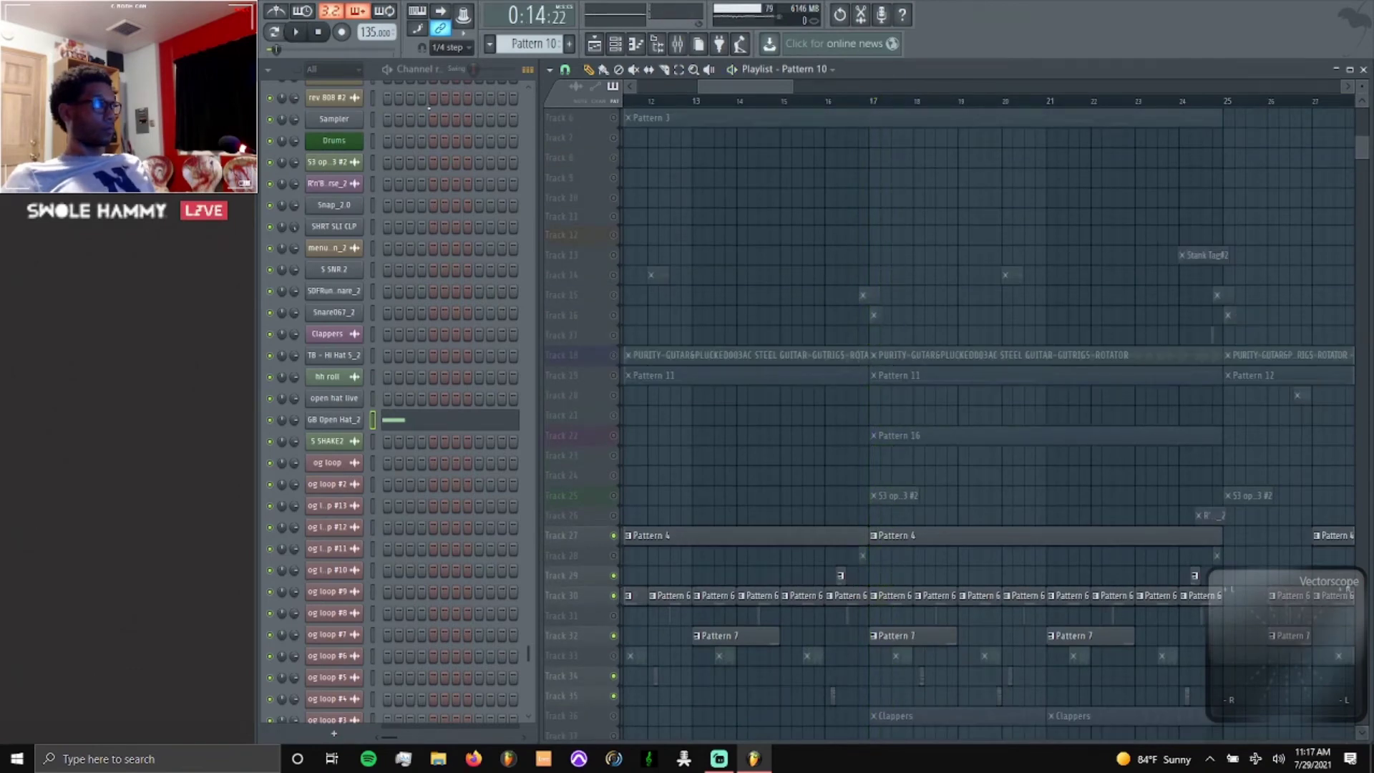
{"action": "scroll", "coordinate": [438, 341], "scroll_direction": "up", "scroll_amount": 8}
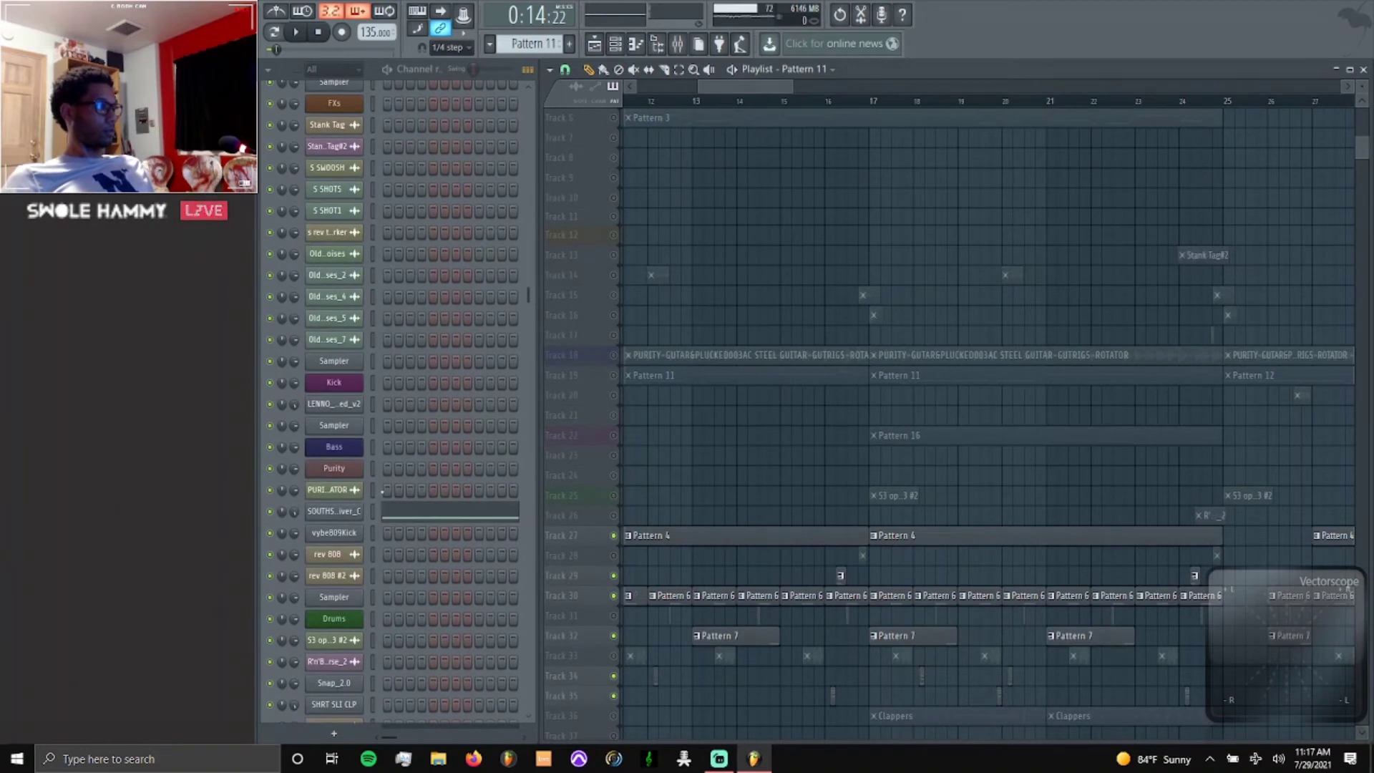
{"action": "left_click", "coordinate": [397, 519]}
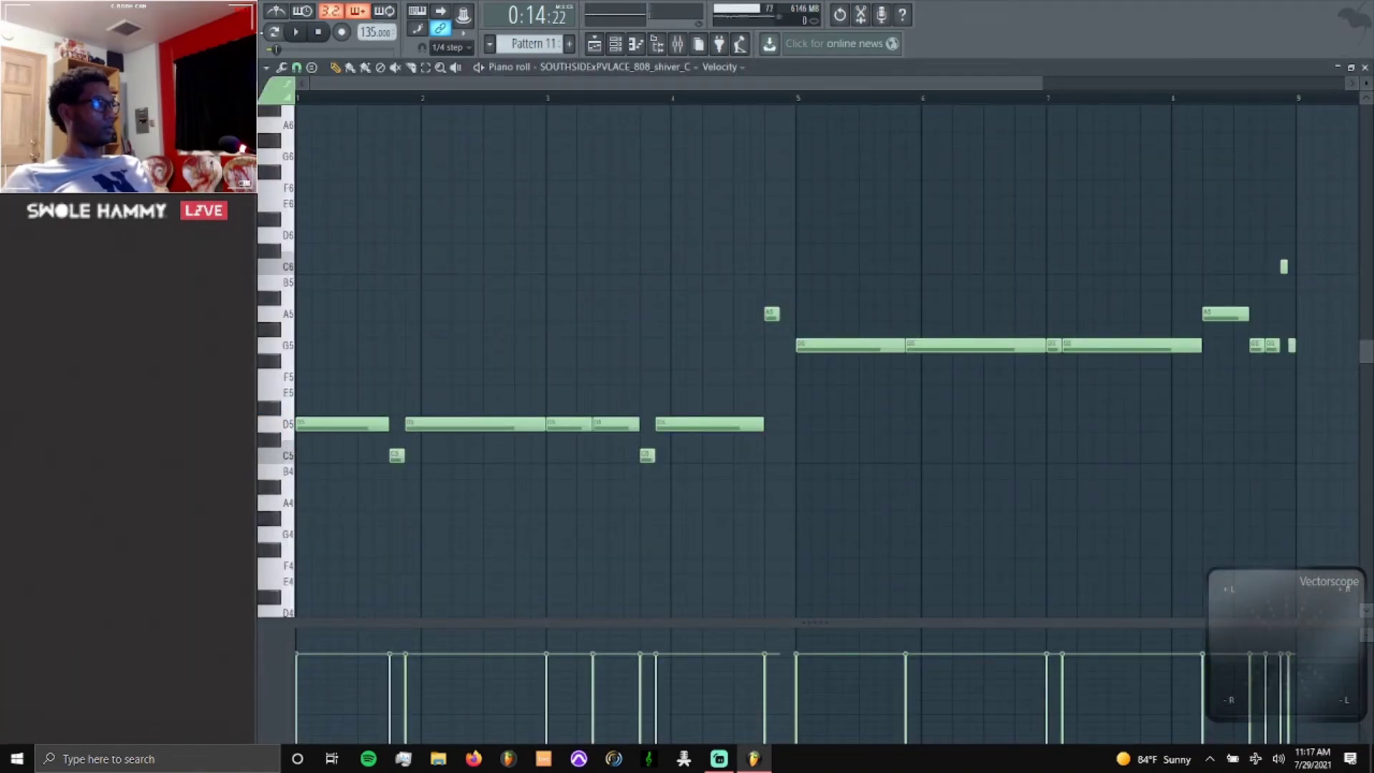
{"action": "left_click", "coordinate": [296, 32]}
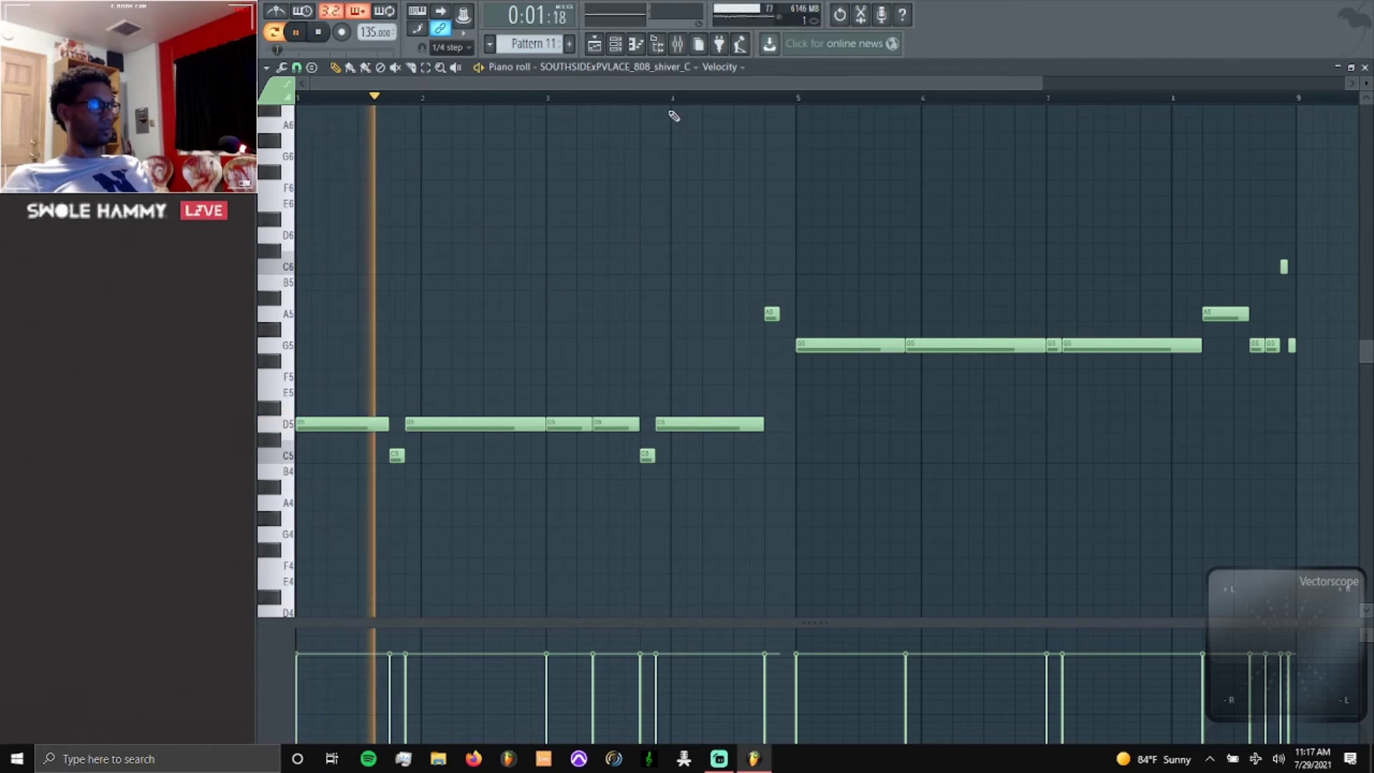
Bypass Decapitator and Fruity Fast Dist on the real 808 mixer track and listen to the 808 dry over its notes.
{"action": "left_click", "coordinate": [677, 44]}
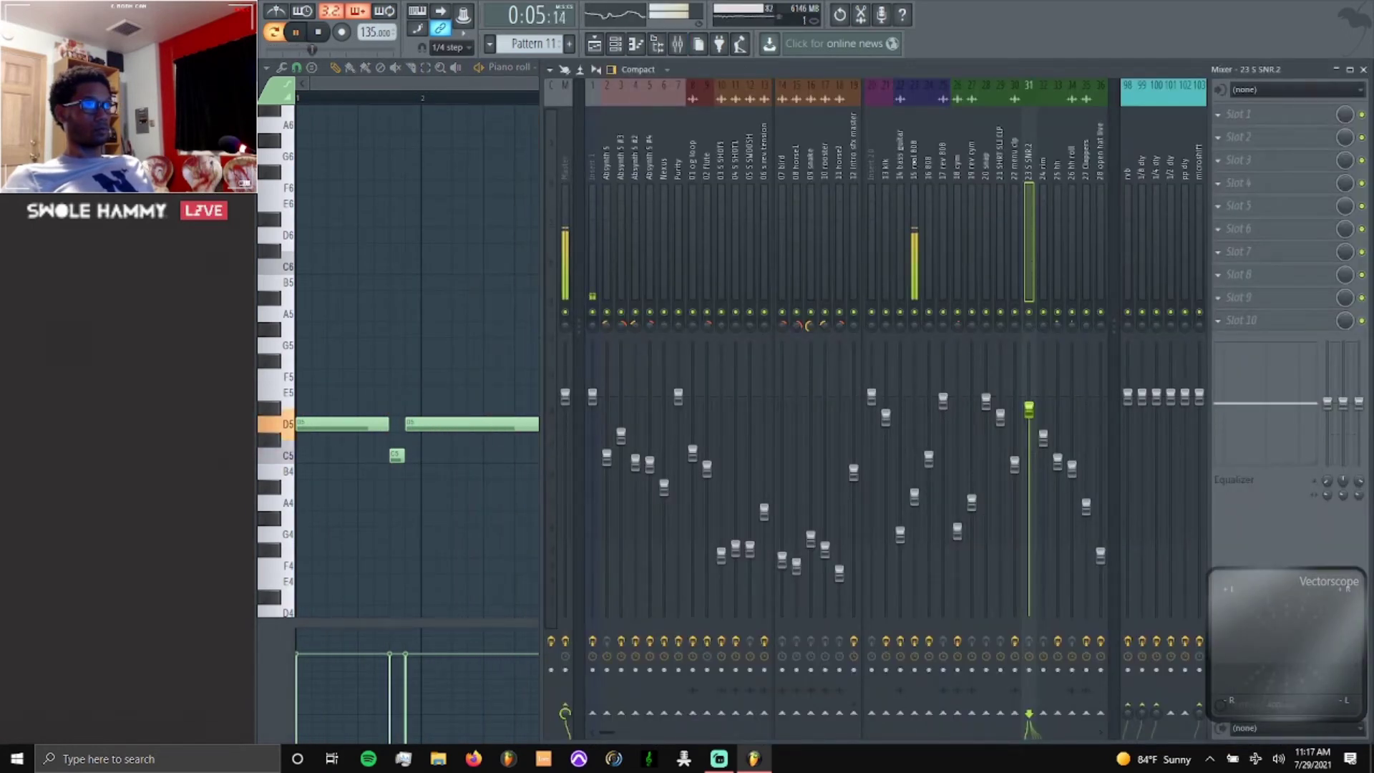
{"action": "left_click", "coordinate": [914, 243]}
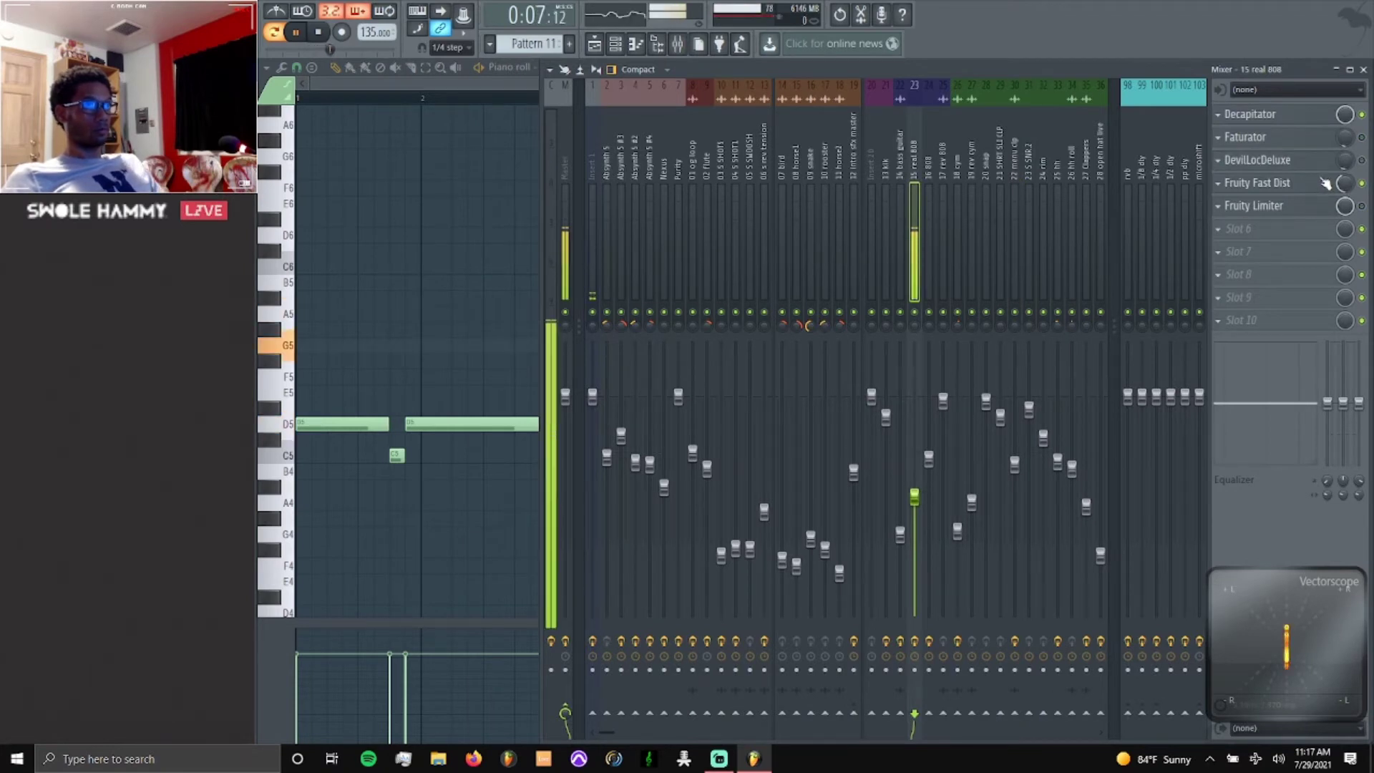
{"action": "left_click", "coordinate": [1361, 116]}
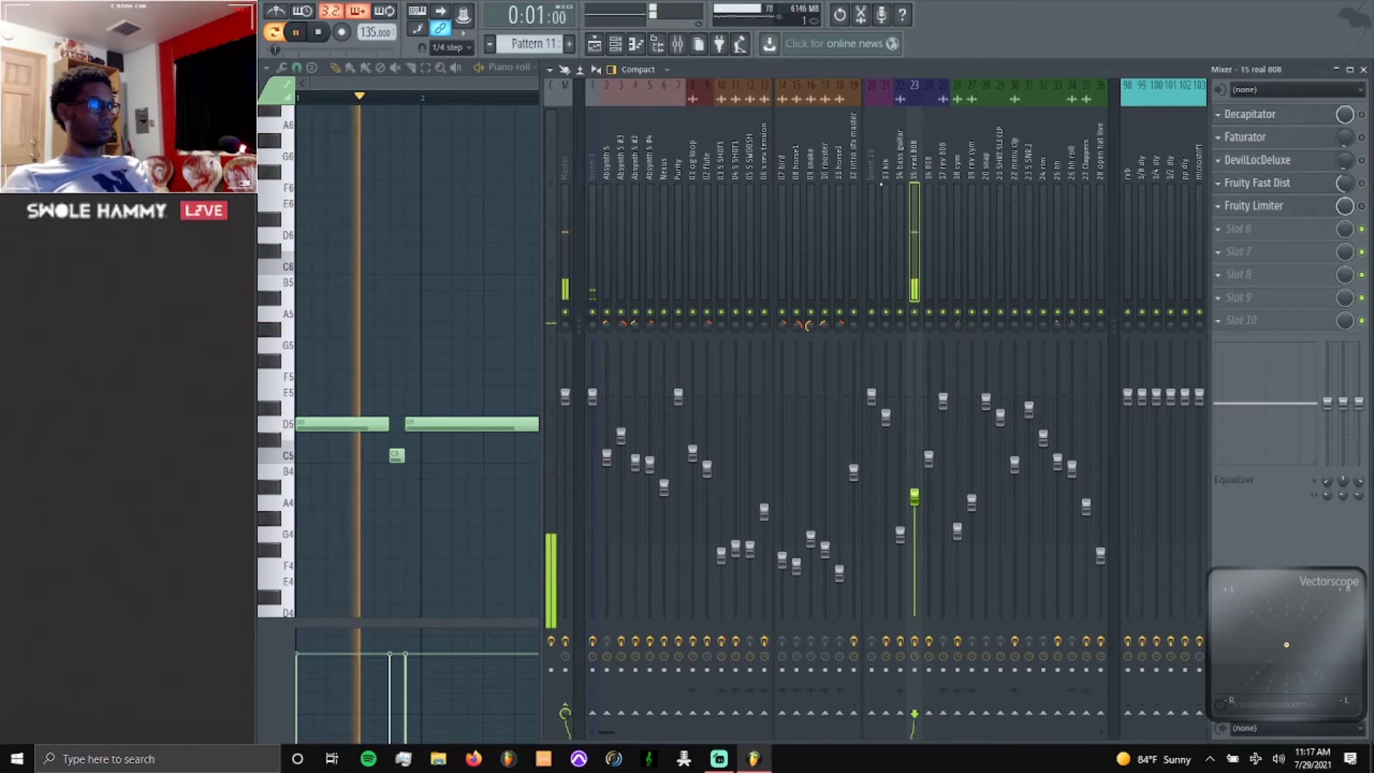
{"action": "key", "text": "F9"}
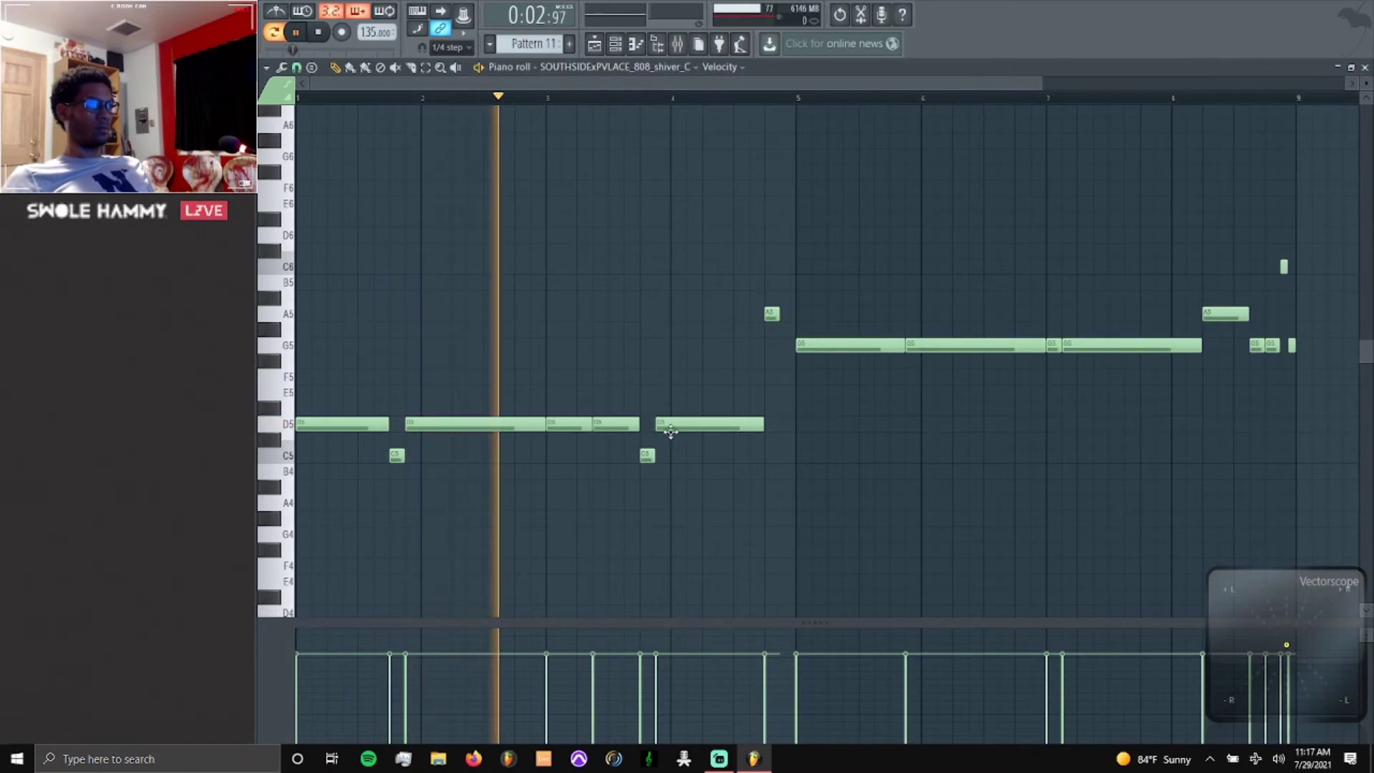
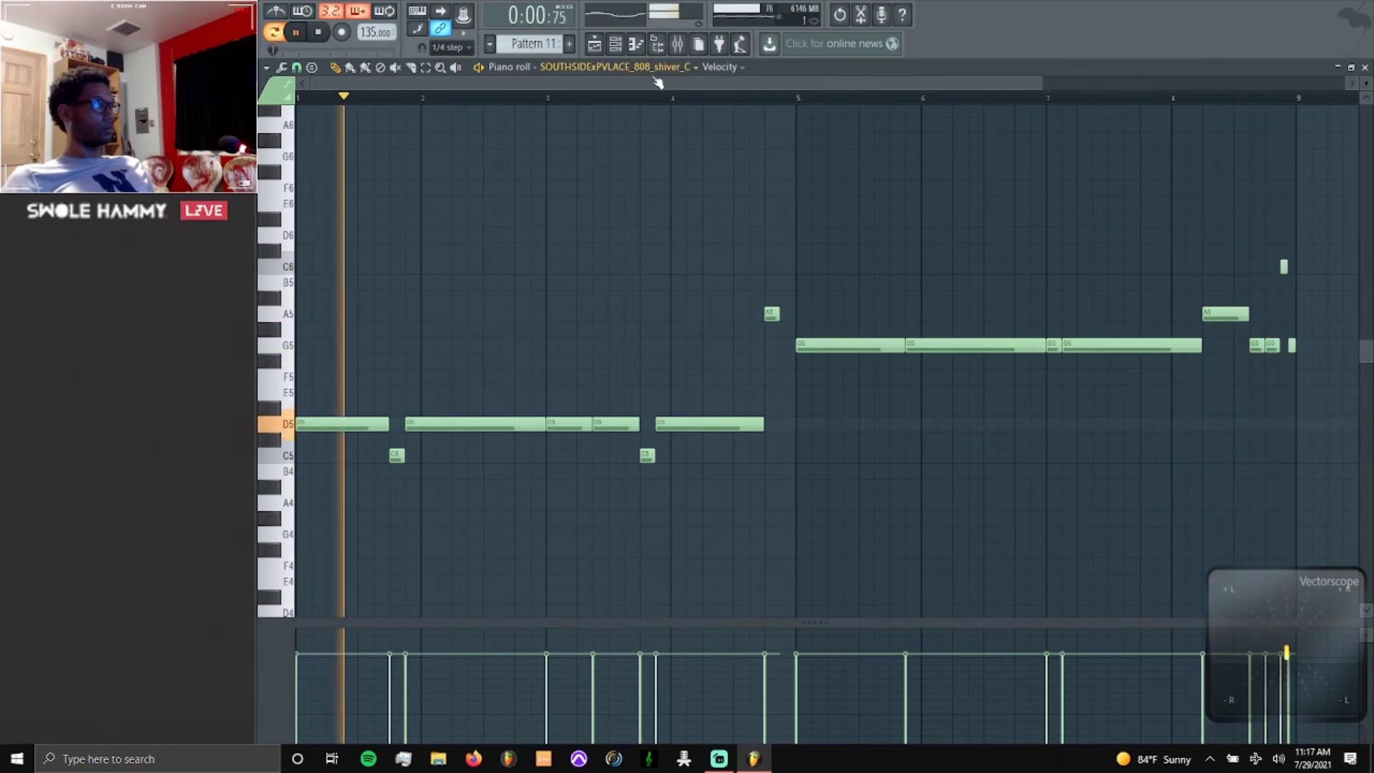
Turn Decapitator back on for the real 808 mixer track during playback and inspect the plugin's settings.
{"action": "left_click", "coordinate": [677, 44]}
{"action": "key", "text": "space"}
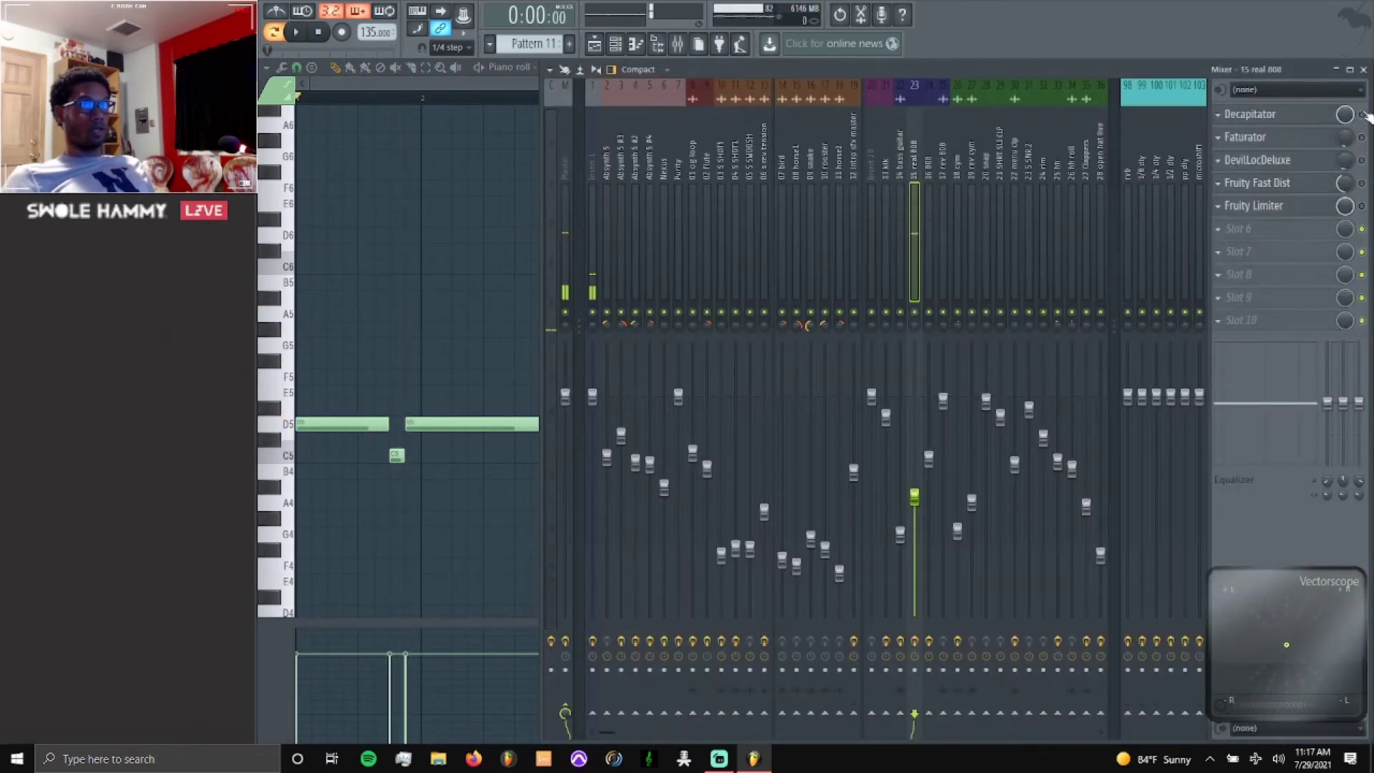
{"action": "key", "text": "space"}
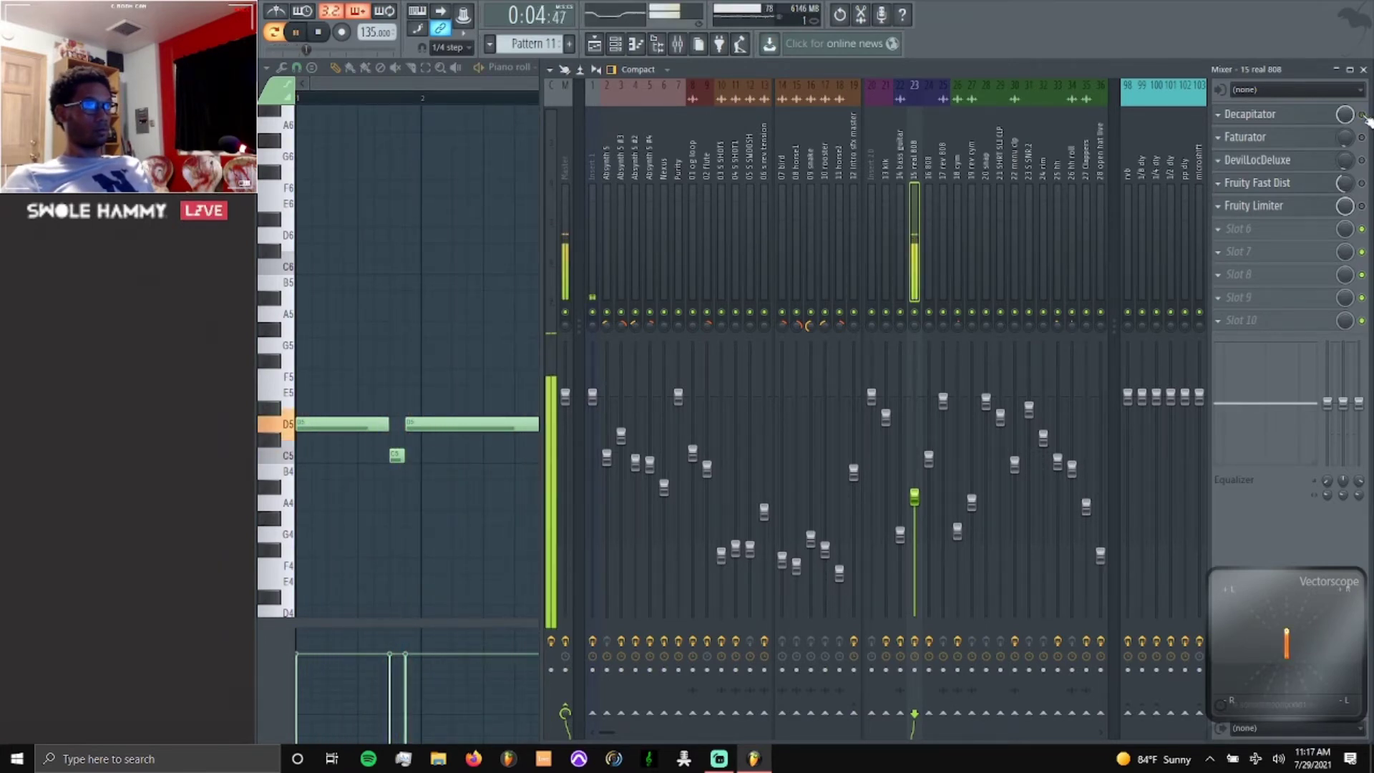
{"action": "left_click", "coordinate": [1279, 118]}
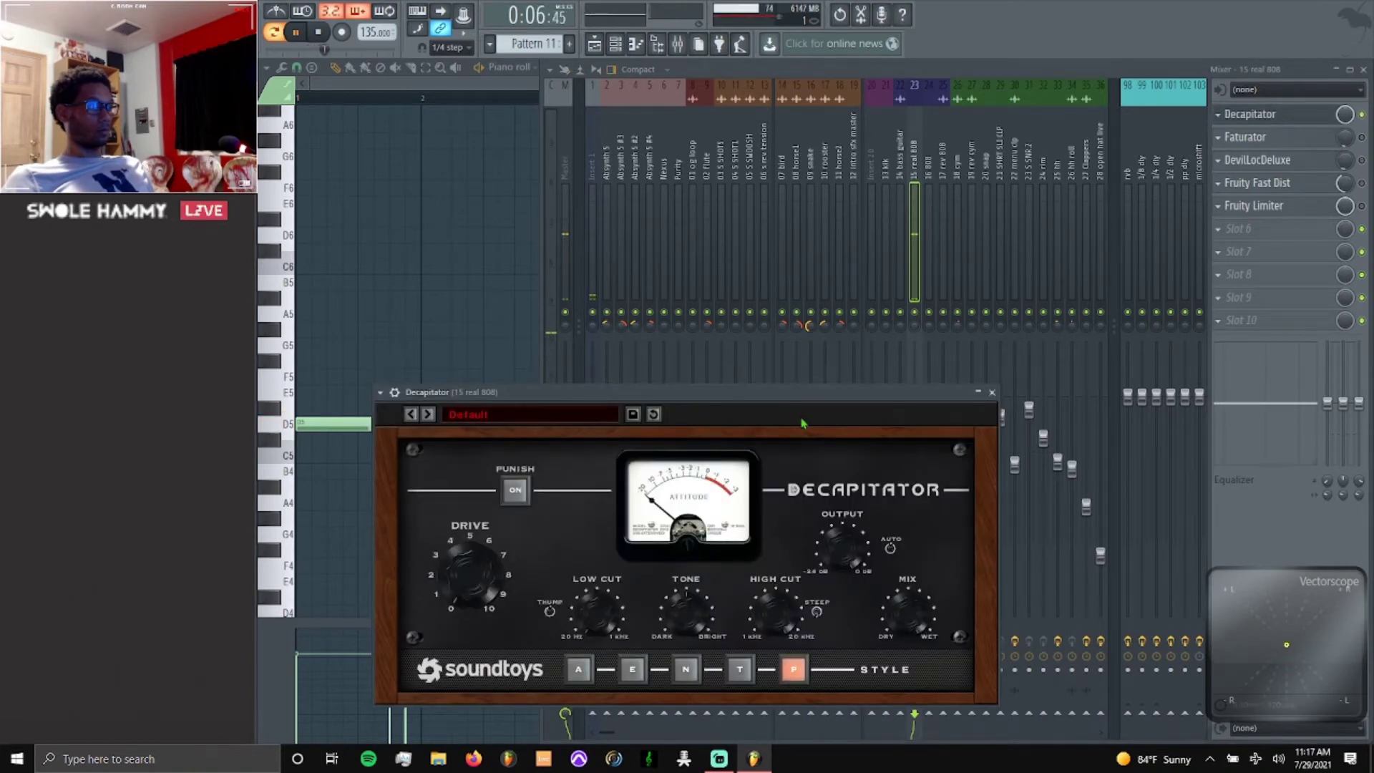
{"action": "left_click", "coordinate": [992, 392]}
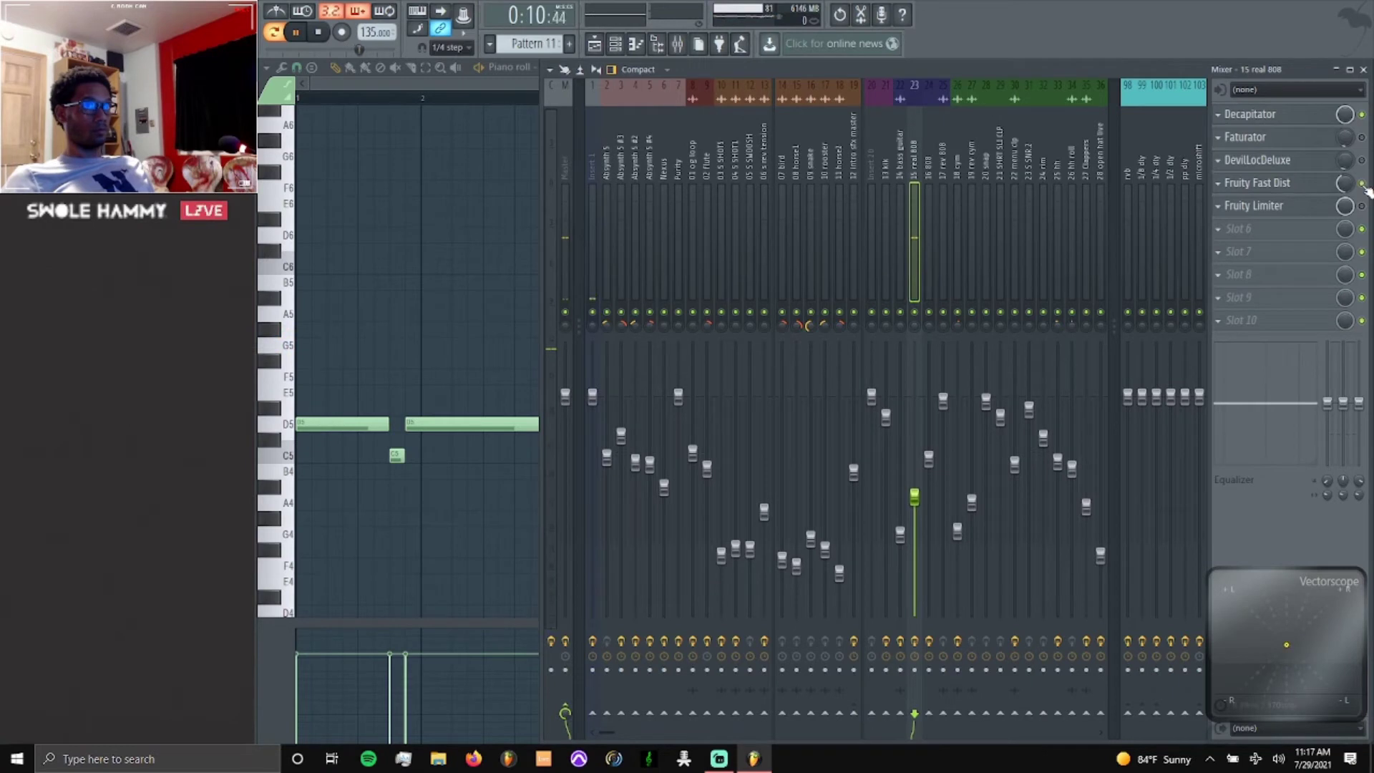
Inspect Fruity Fast Dist on the real 808 track, comparing the sound with it off and on.
{"action": "left_click", "coordinate": [1317, 189]}
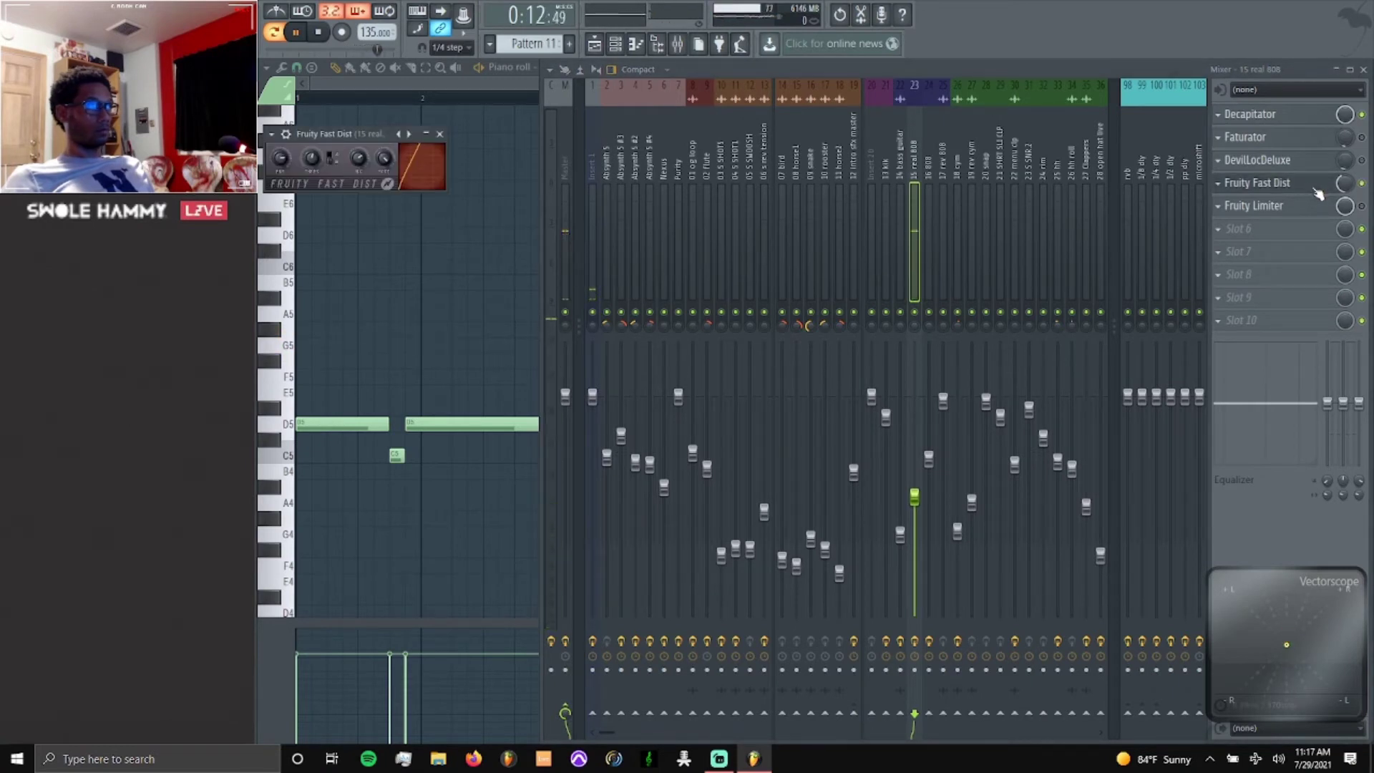
{"action": "left_click_drag", "start_coordinate": [351, 133], "coordinate": [441, 190]}
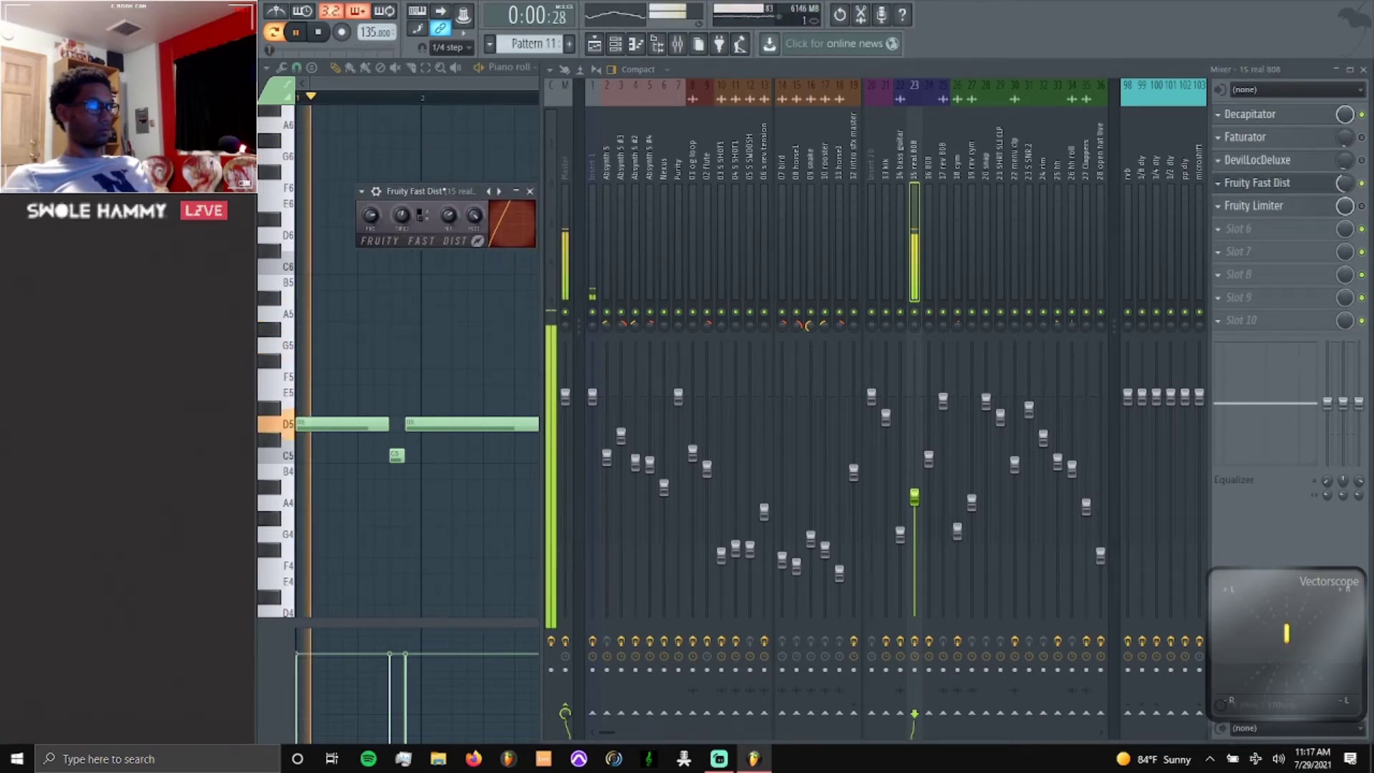
{"action": "left_click", "coordinate": [1362, 183]}
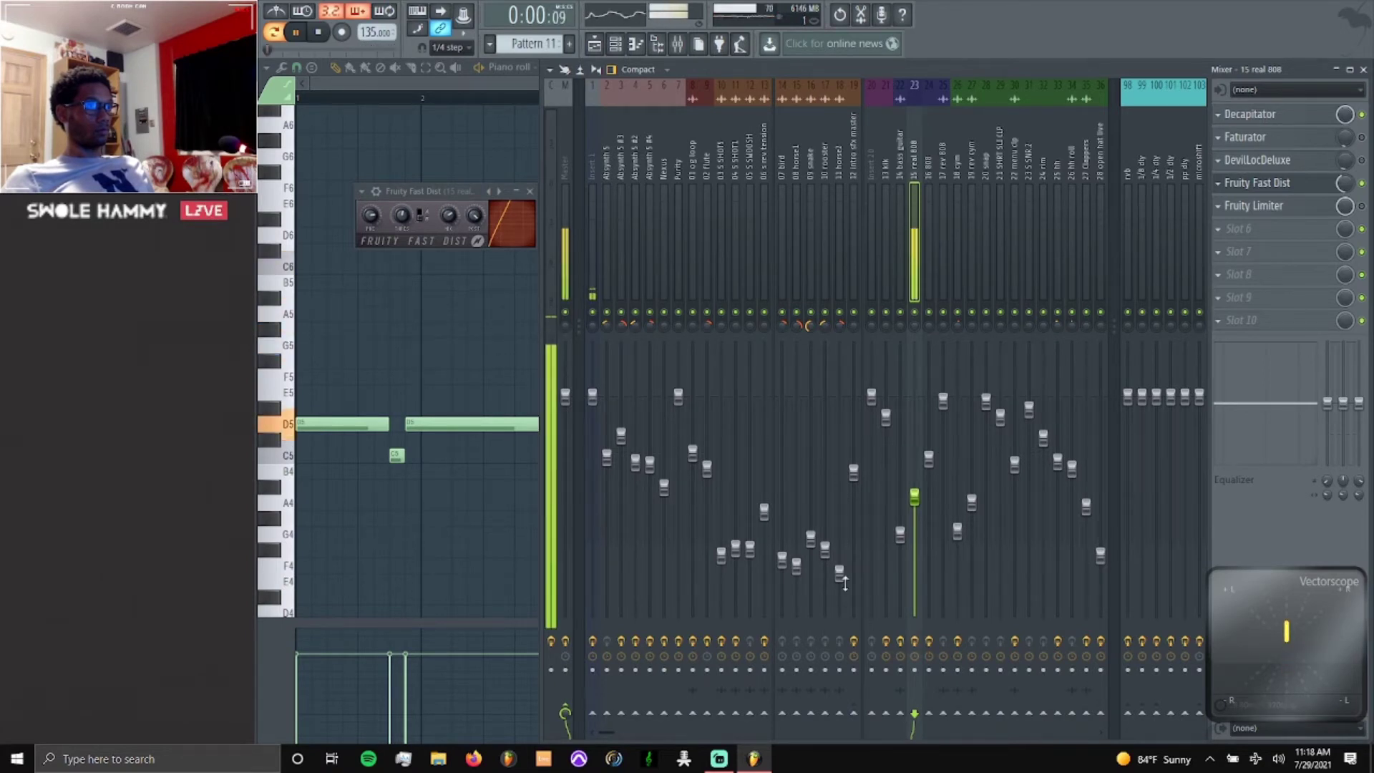
{"action": "key", "text": "space"}
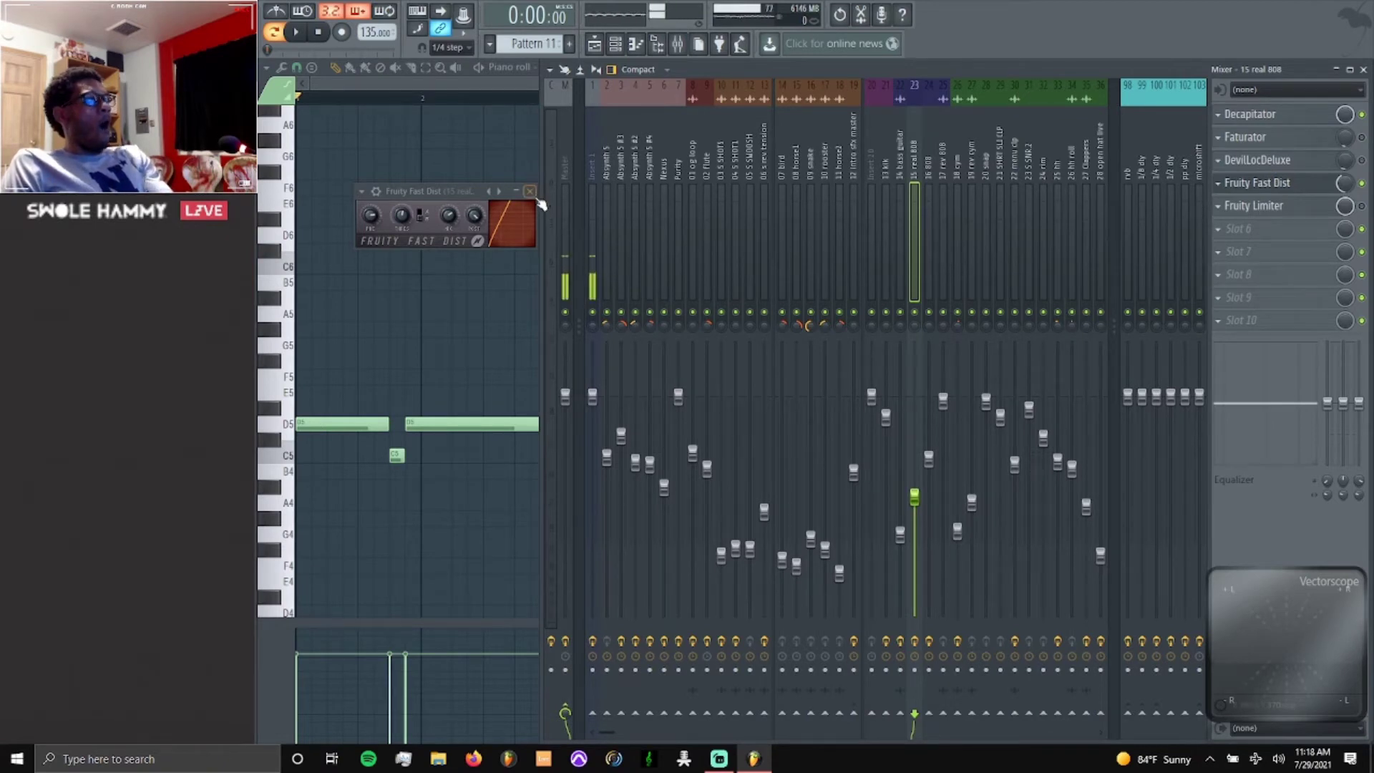
{"action": "left_click", "coordinate": [531, 191]}
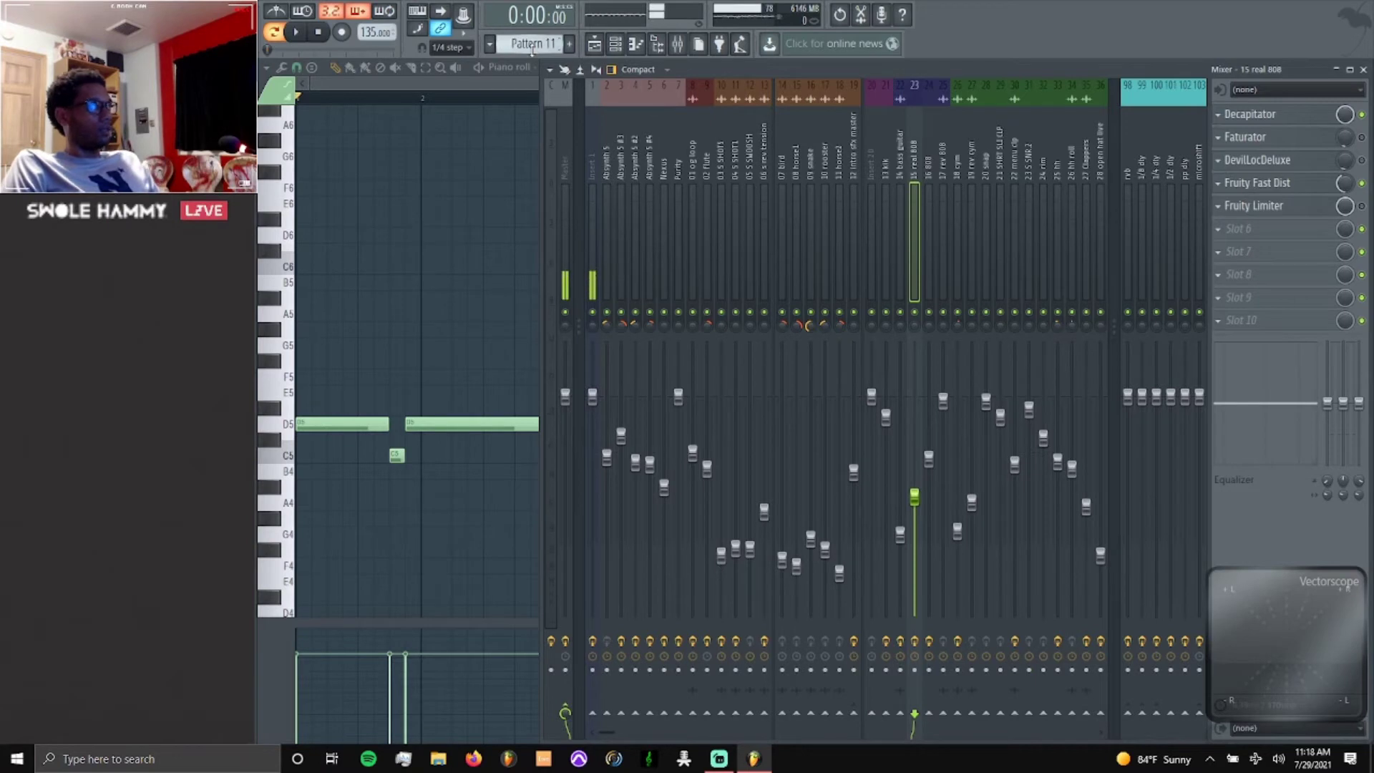
Play Pattern 12's 808 notes in the piano roll with the whole pattern in view.
{"action": "key", "text": "F9"}
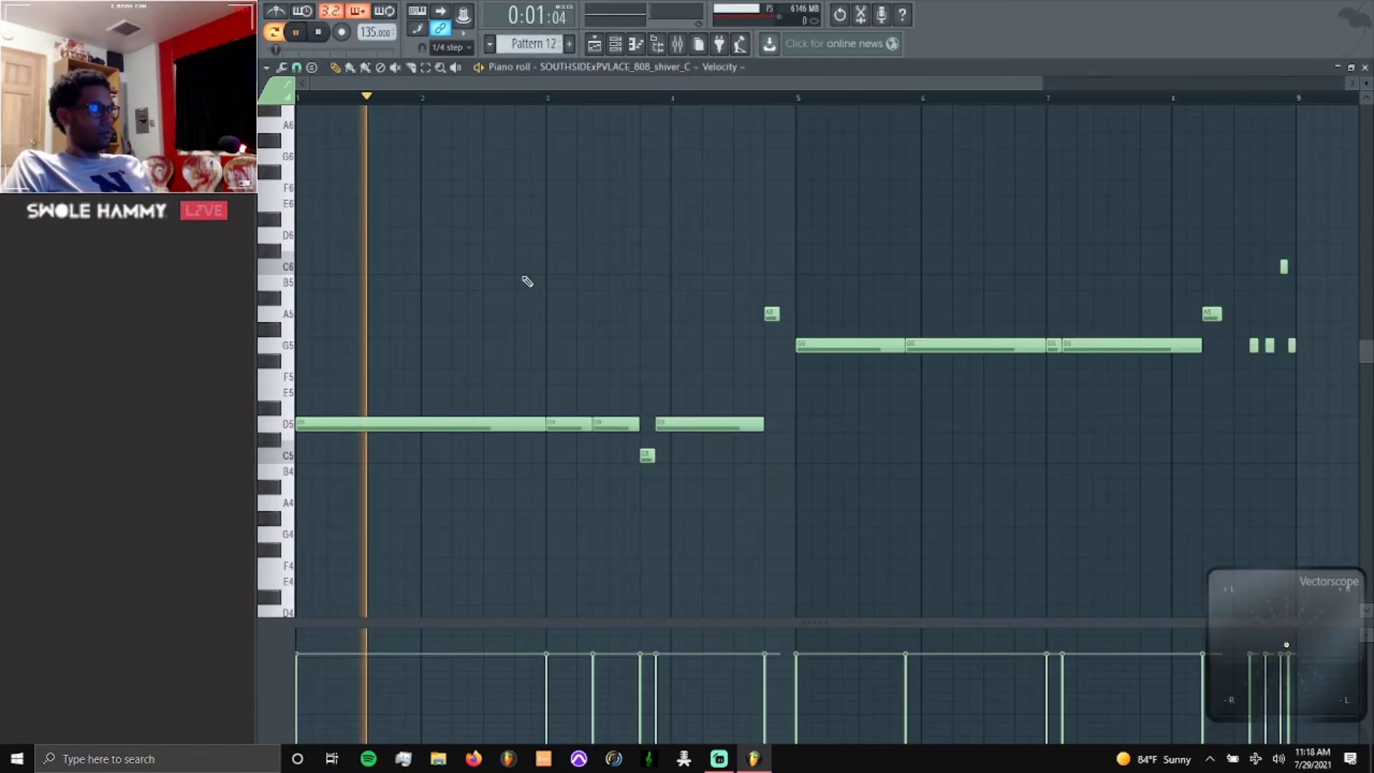
{"action": "scroll", "coordinate": [530, 284], "scroll_direction": "down", "scroll_amount": 2}
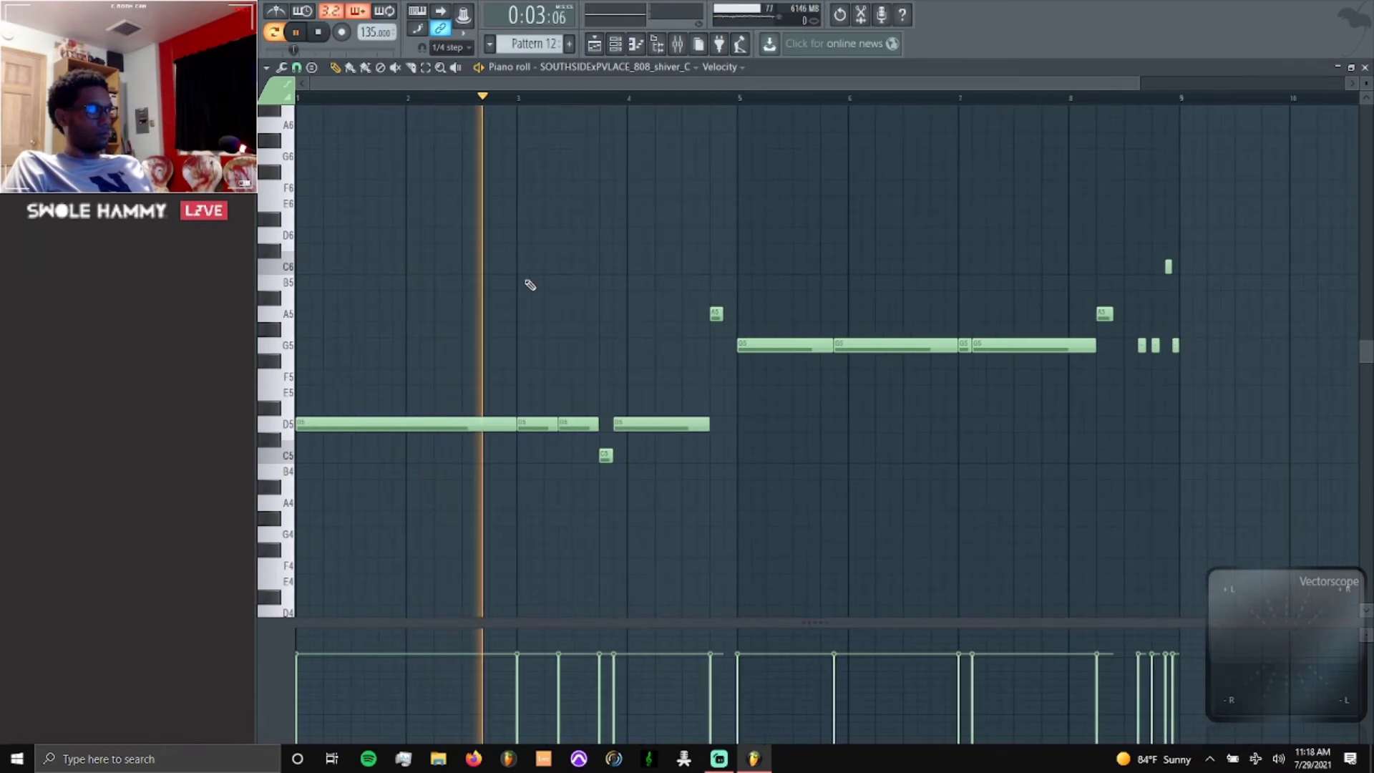
{"action": "scroll", "coordinate": [530, 284], "scroll_direction": "down", "scroll_amount": 2}
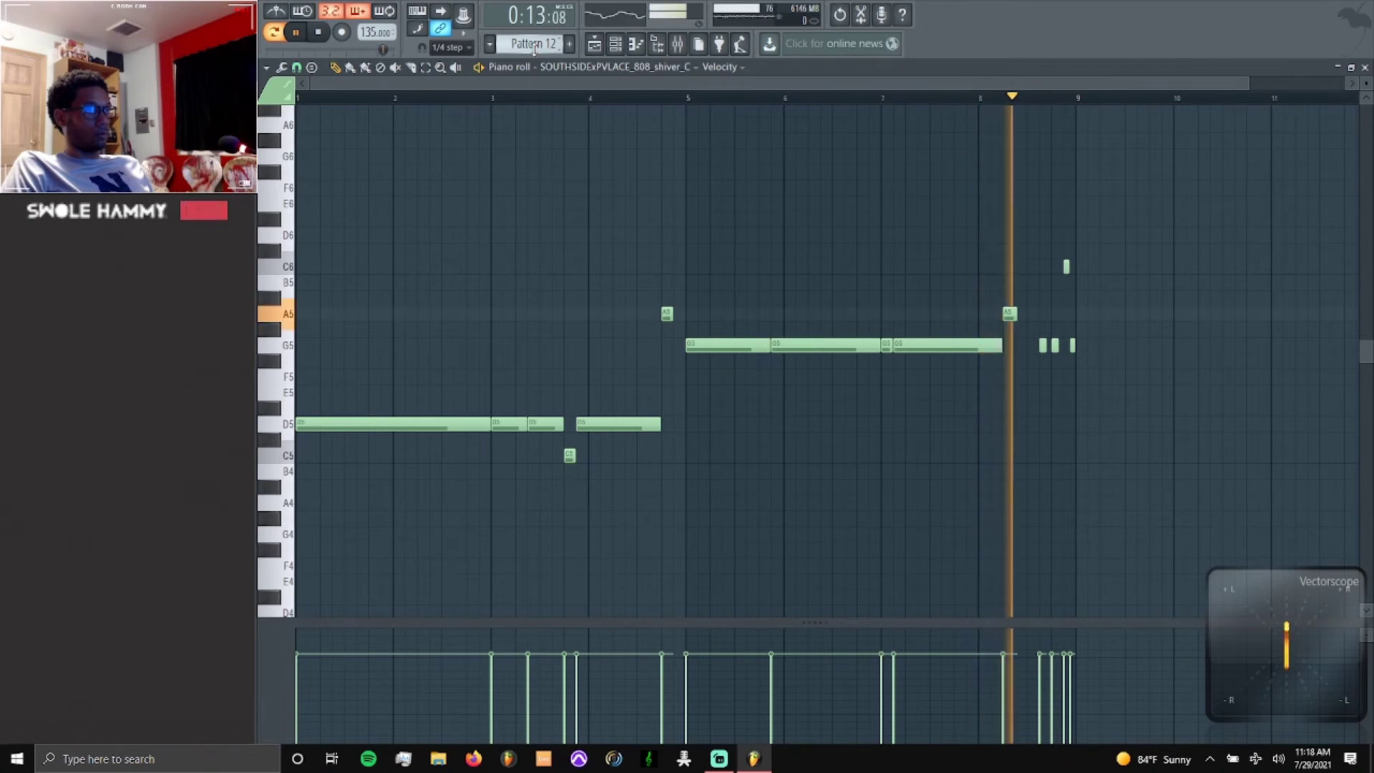
Switch to Pattern 13 and play its 808 notes from the start.
{"action": "scroll", "coordinate": [533, 44], "scroll_direction": "down", "scroll_amount": 1}
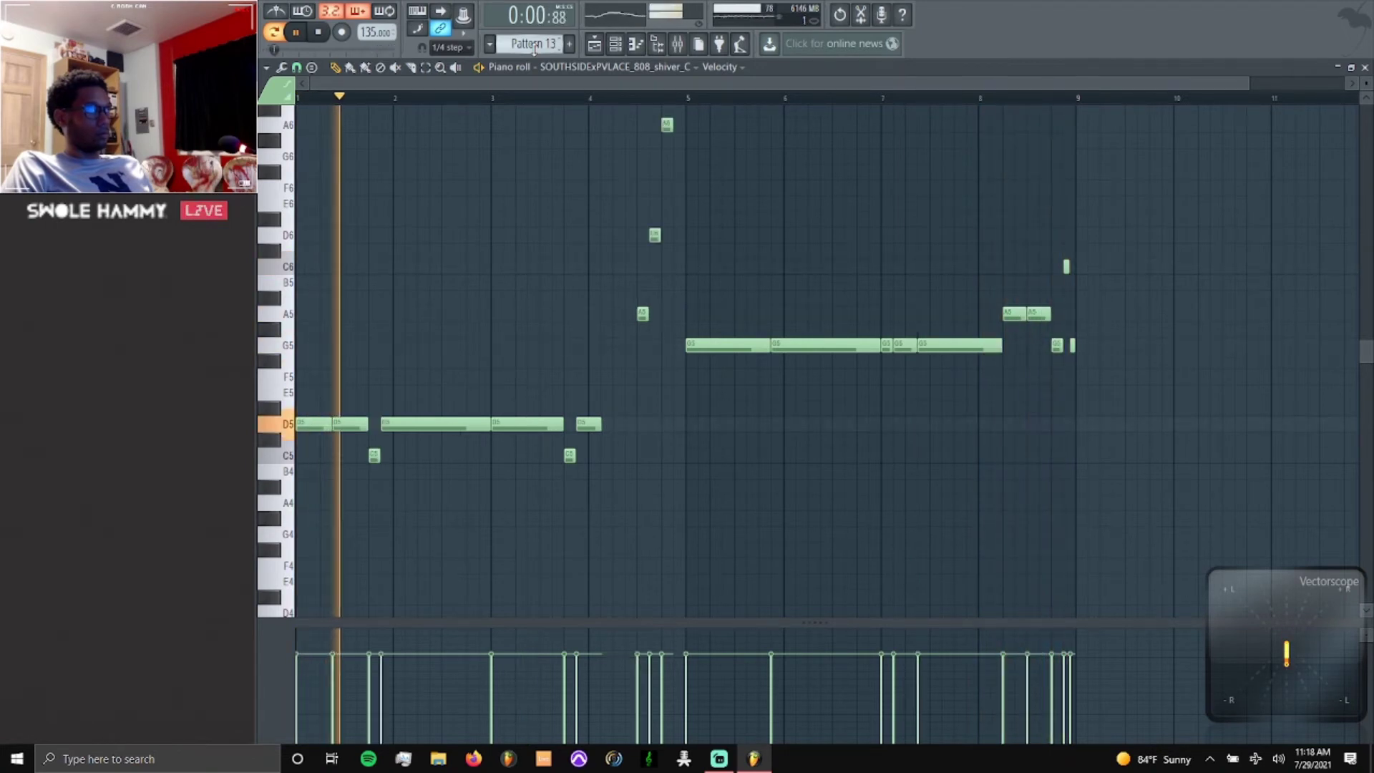
{"action": "key", "text": "space"}
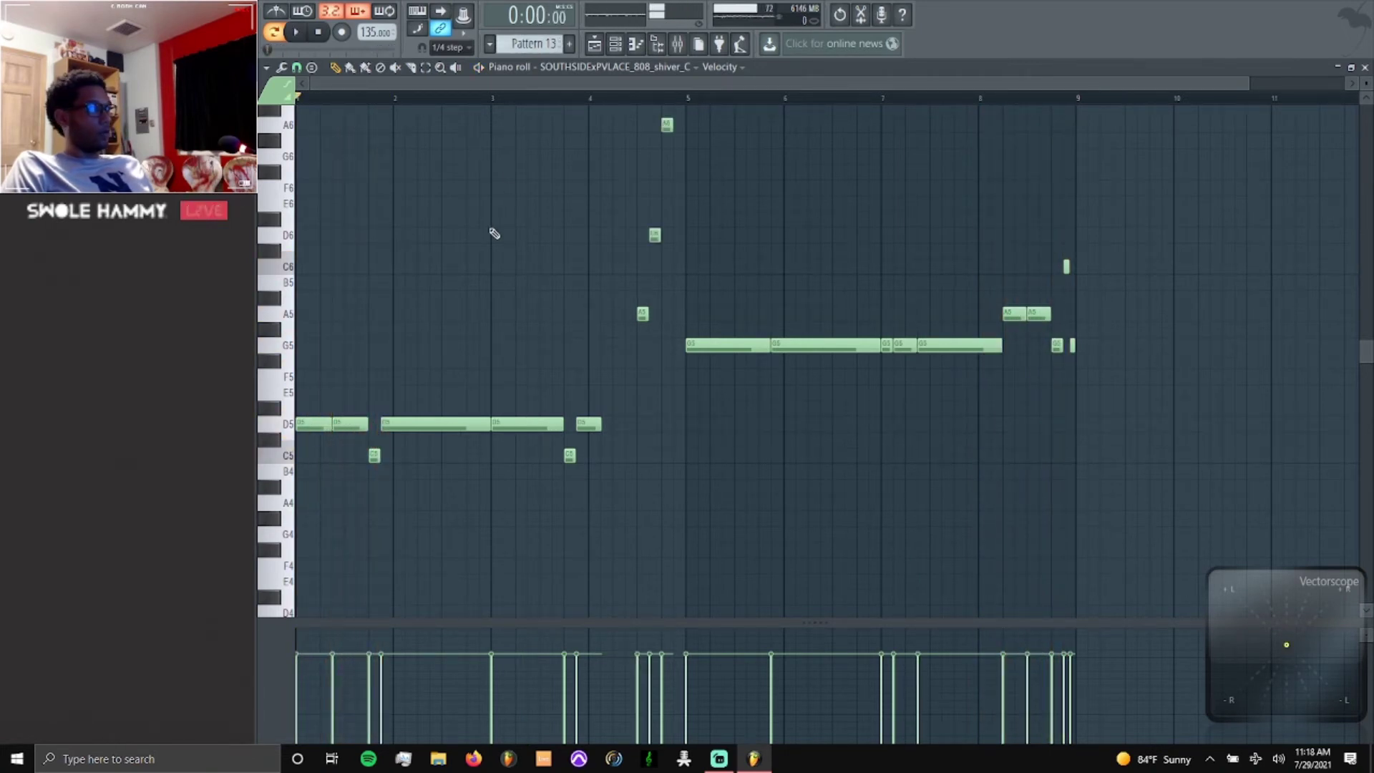
{"action": "key", "text": "space"}
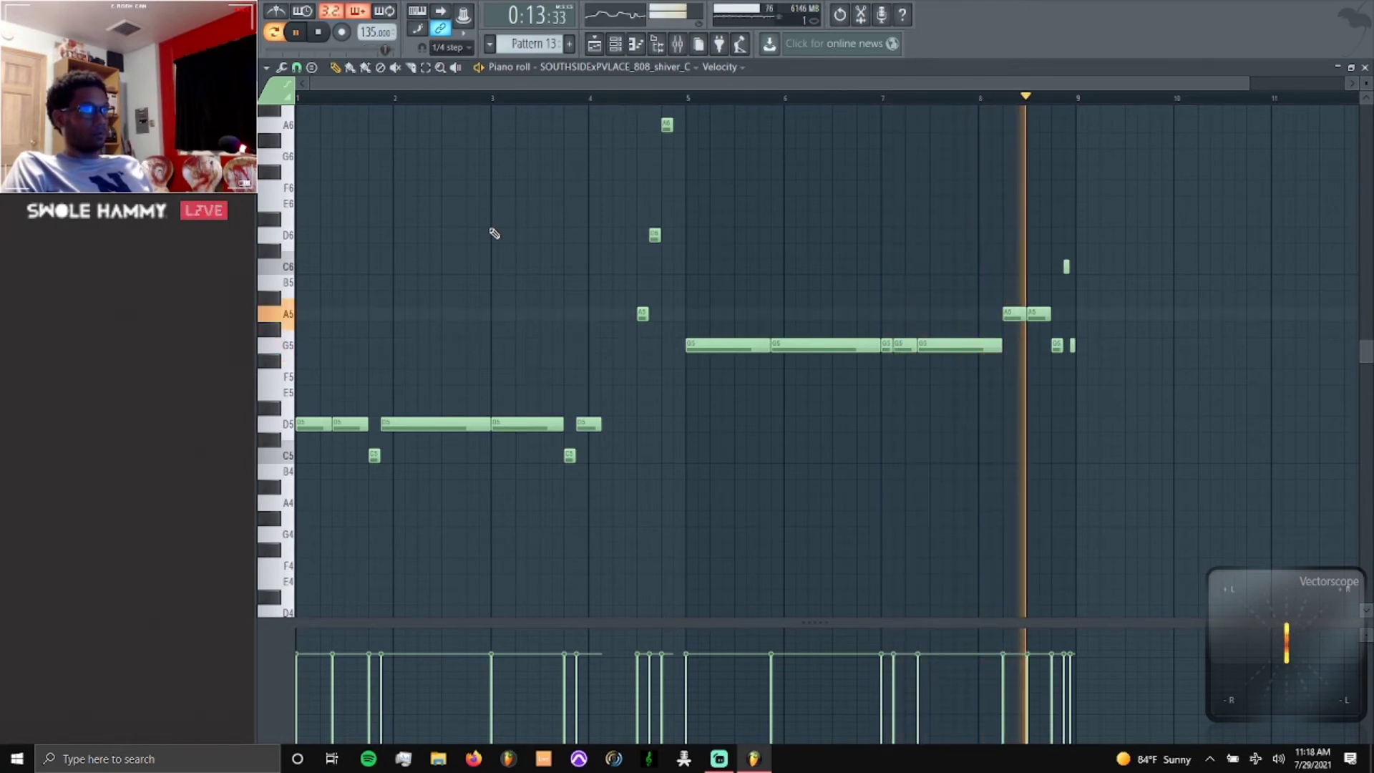
Switch to Pattern 14 and play its 808 notes from the start.
{"action": "scroll", "coordinate": [540, 43], "scroll_direction": "up", "scroll_amount": 1}
{"action": "key", "text": "space"}
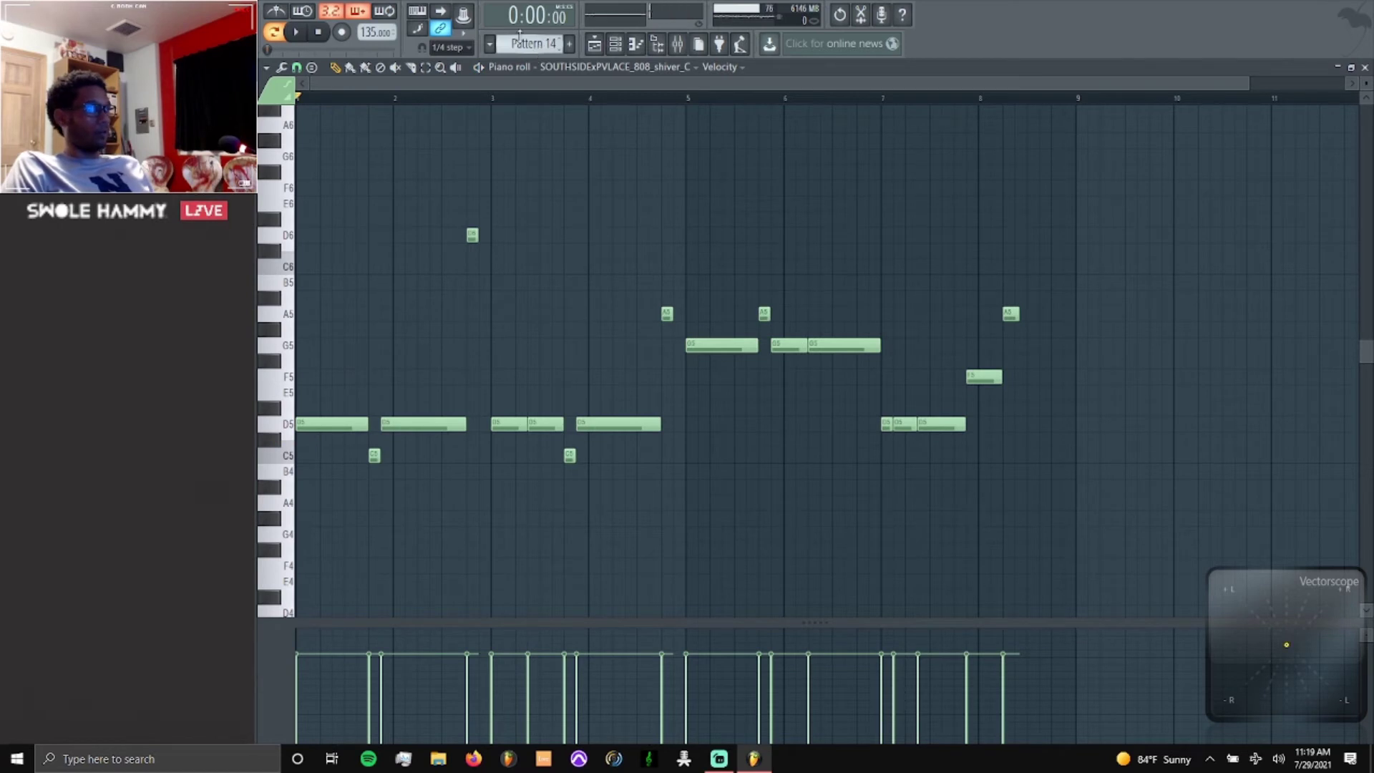
{"action": "key", "text": "space"}
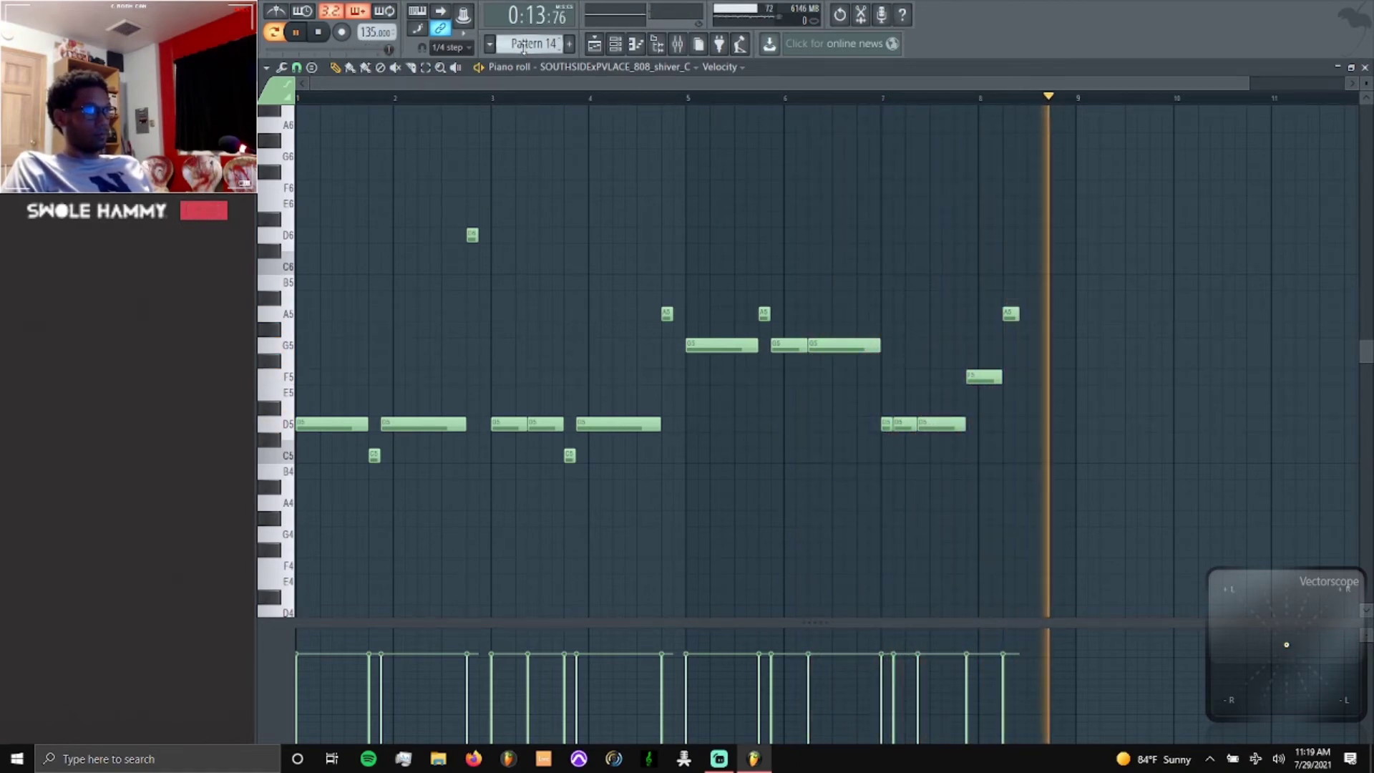
Switch to Pattern 15 and play its 808 line from just before the first note, stopping playback at the end.
{"action": "scroll", "coordinate": [523, 48], "scroll_direction": "down", "scroll_amount": 1}
{"action": "key", "text": "space"}
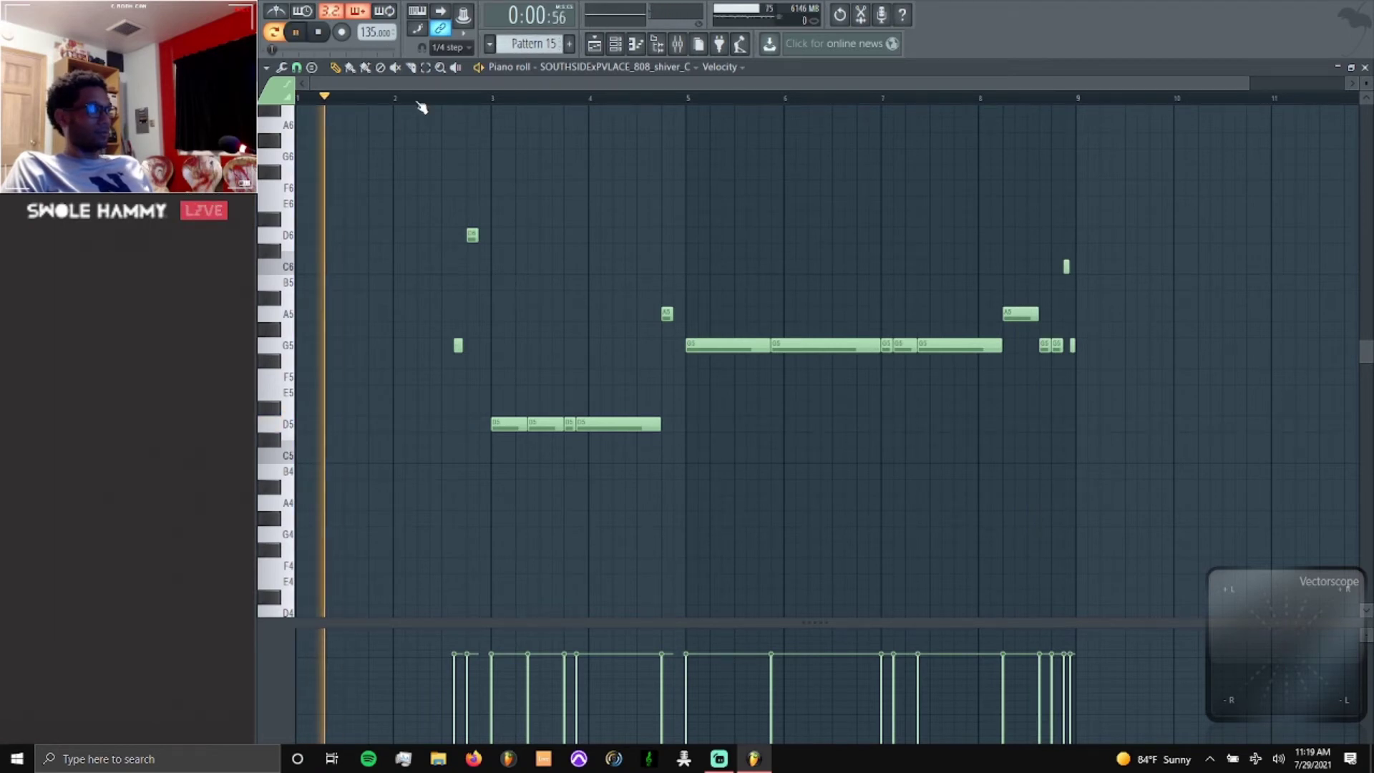
{"action": "left_click", "coordinate": [445, 98]}
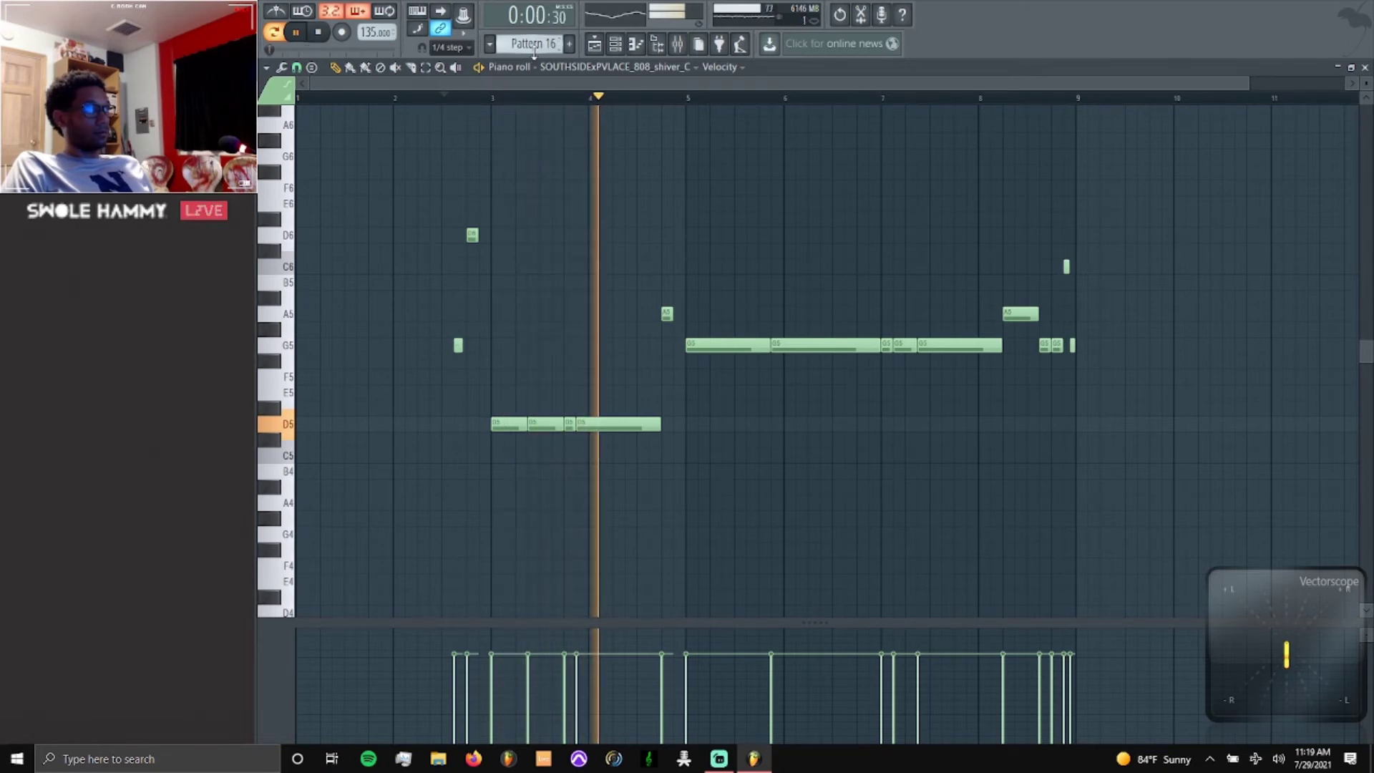
{"action": "key", "text": "space"}
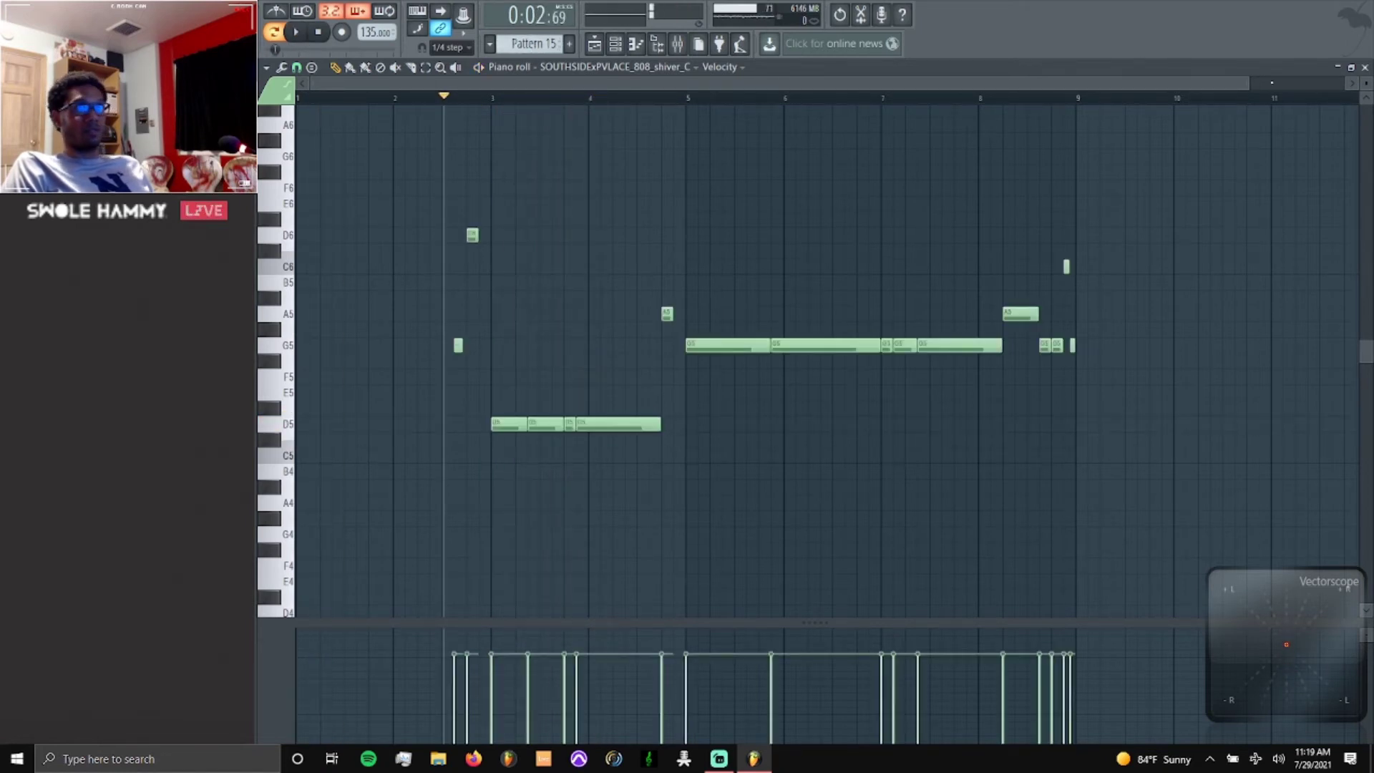
Return to the playlist and unmute the track holding the 808 clips of Patterns 11 to 14, showing its full arrangement.
{"action": "left_click", "coordinate": [1364, 67]}
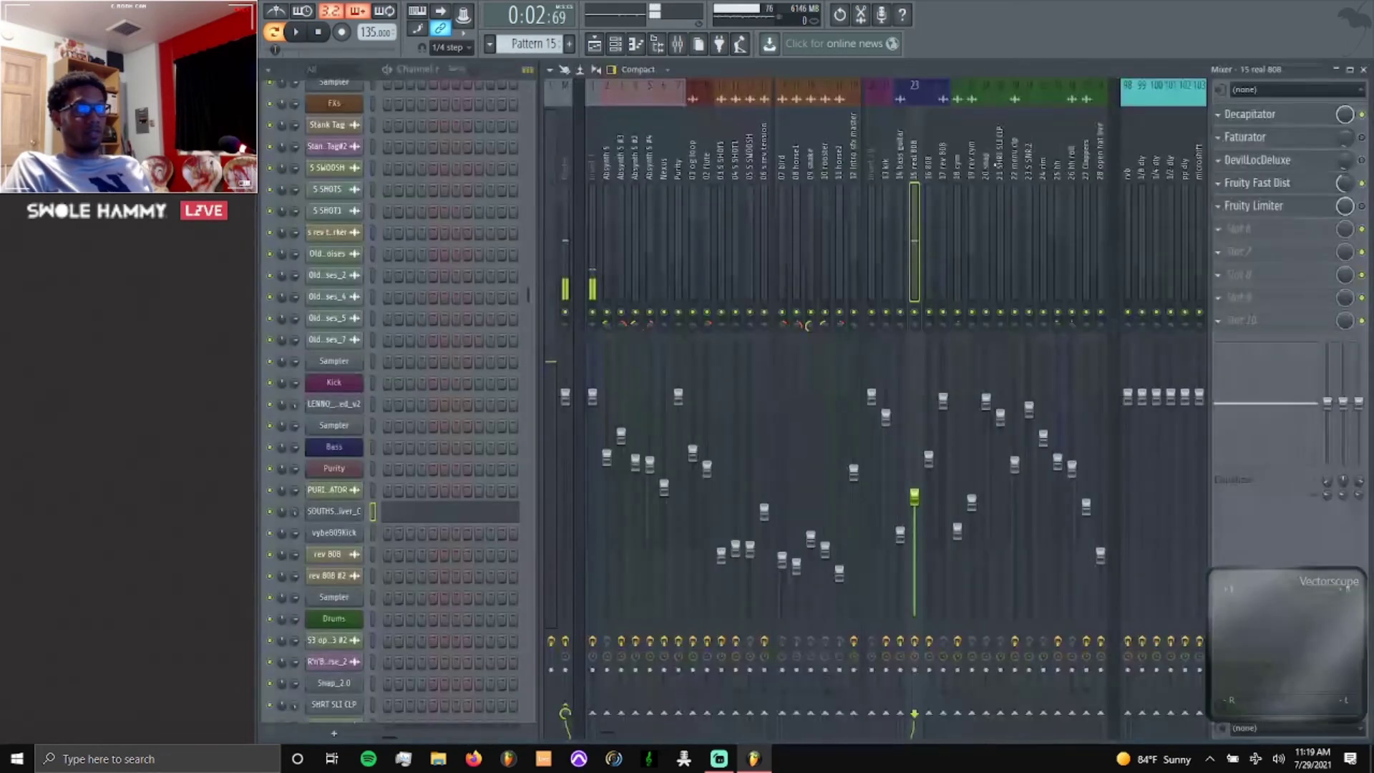
{"action": "left_click", "coordinate": [1363, 70]}
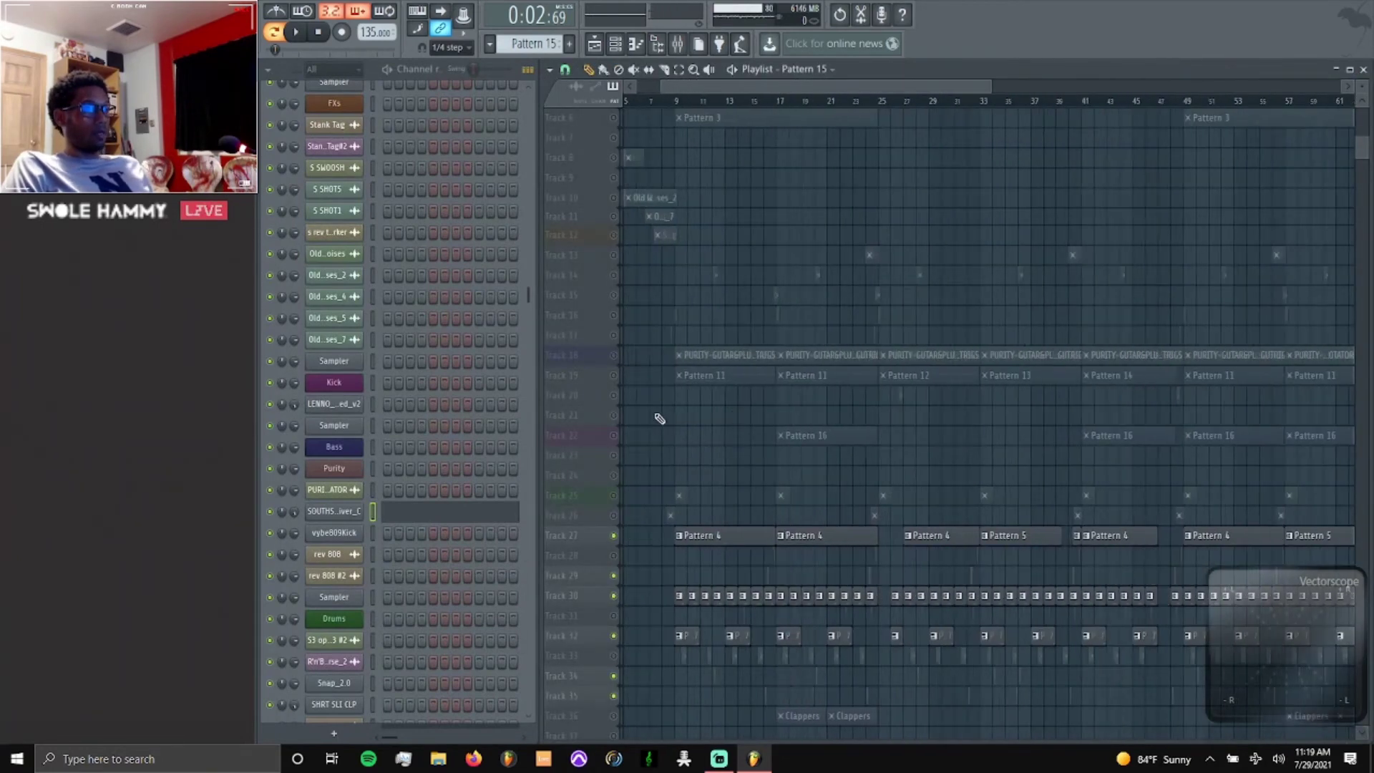
{"action": "left_click", "coordinate": [613, 376]}
{"action": "scroll", "coordinate": [653, 398], "scroll_direction": "down", "scroll_amount": 3}
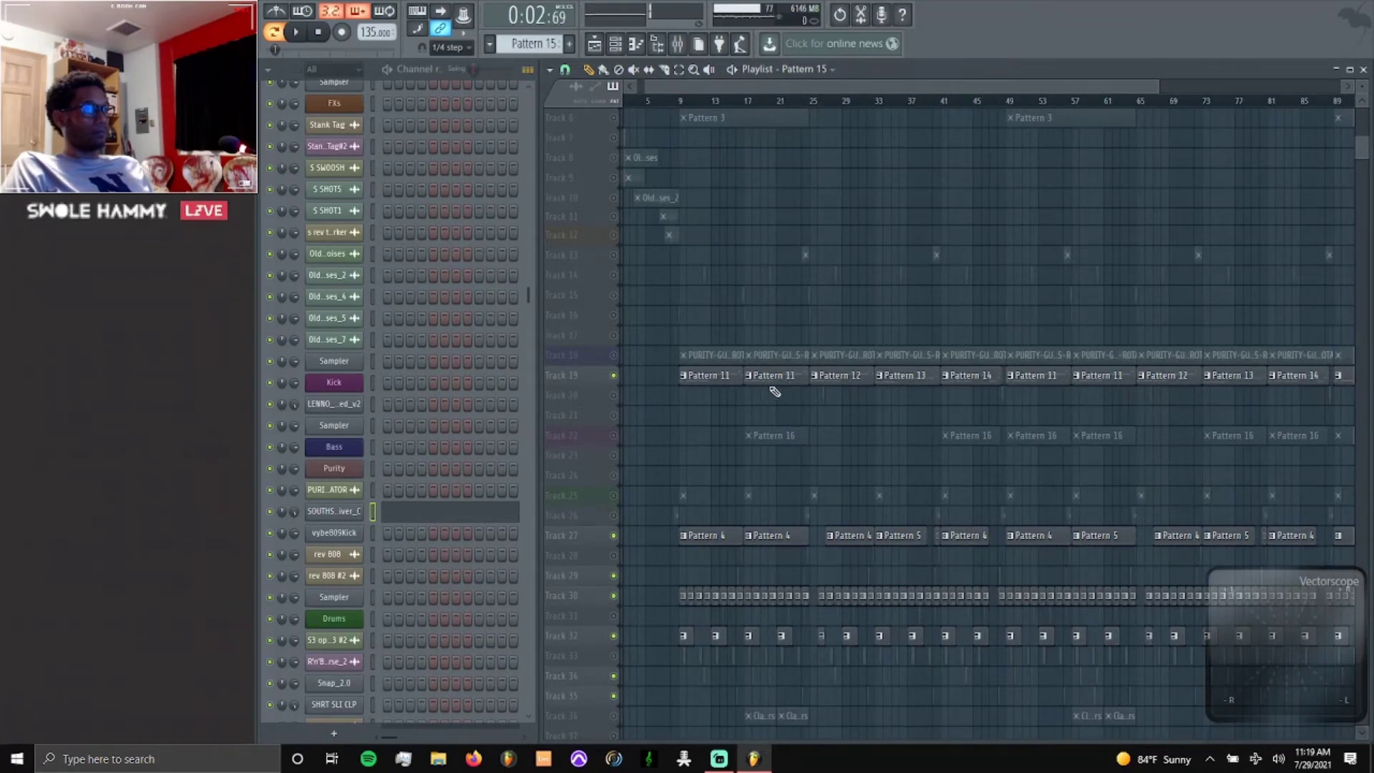
{"action": "scroll", "coordinate": [727, 401], "scroll_direction": "down", "scroll_amount": 3}
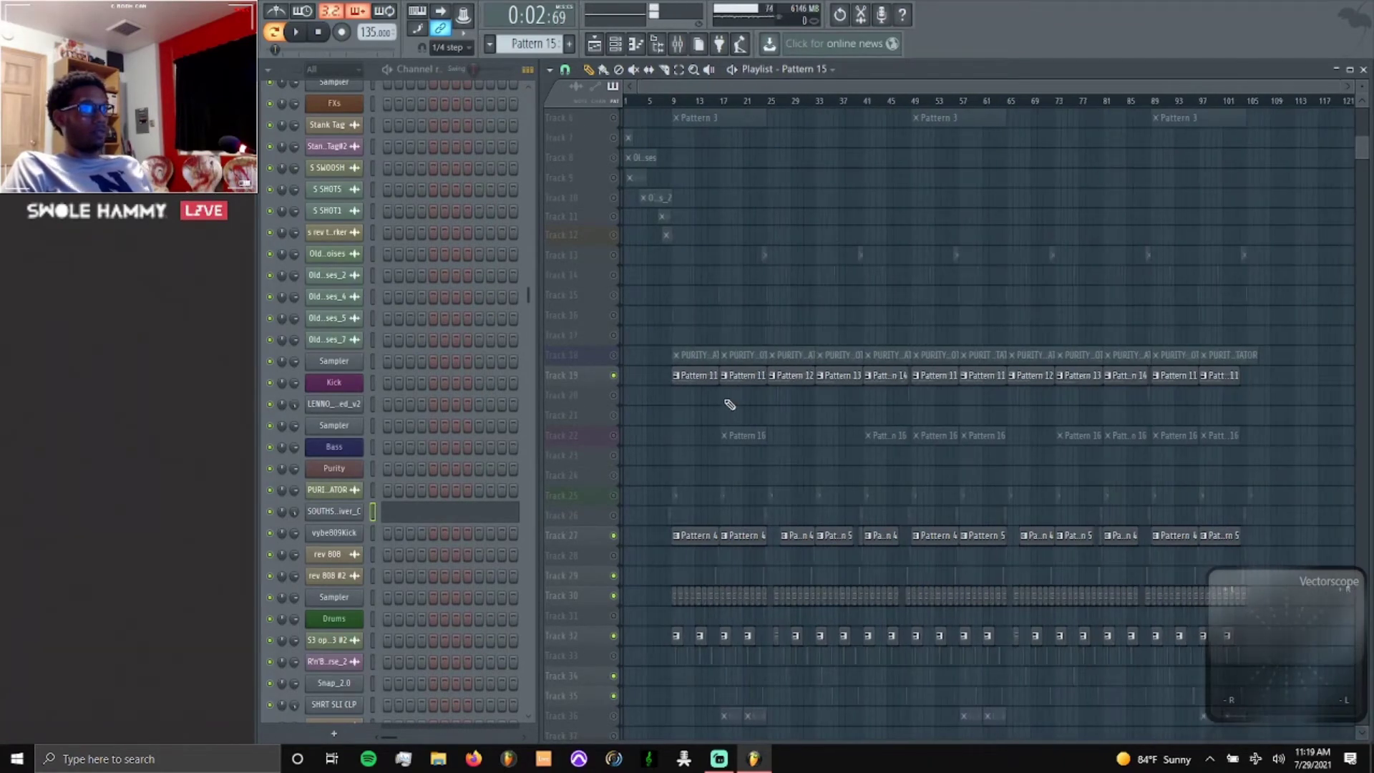
{"action": "scroll", "coordinate": [729, 405], "scroll_direction": "up", "scroll_amount": 2}
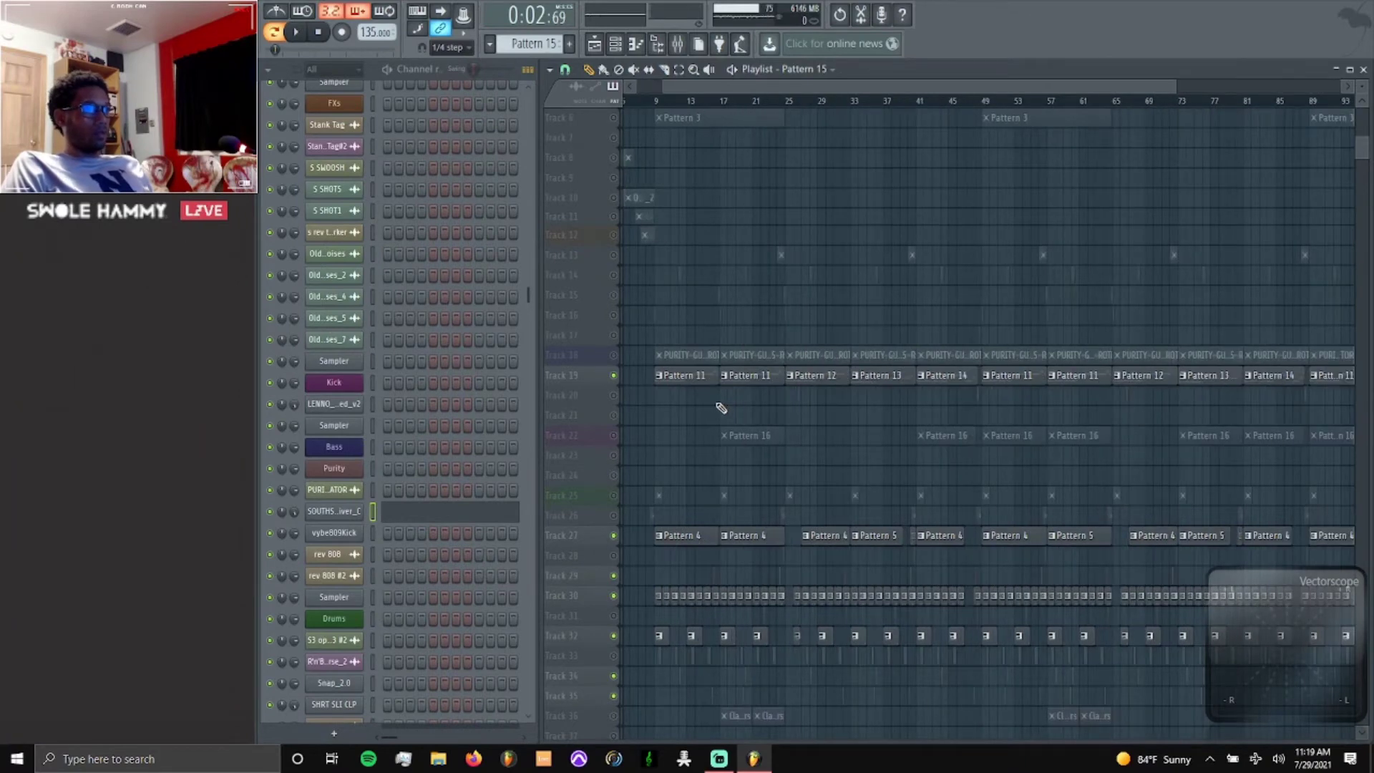
Unmute Track 18 with the guitar clips, the Flip track, and Tracks 5 and 6 in the playlist.
{"action": "scroll", "coordinate": [673, 401], "scroll_direction": "up", "scroll_amount": 3}
{"action": "left_click", "coordinate": [614, 411]}
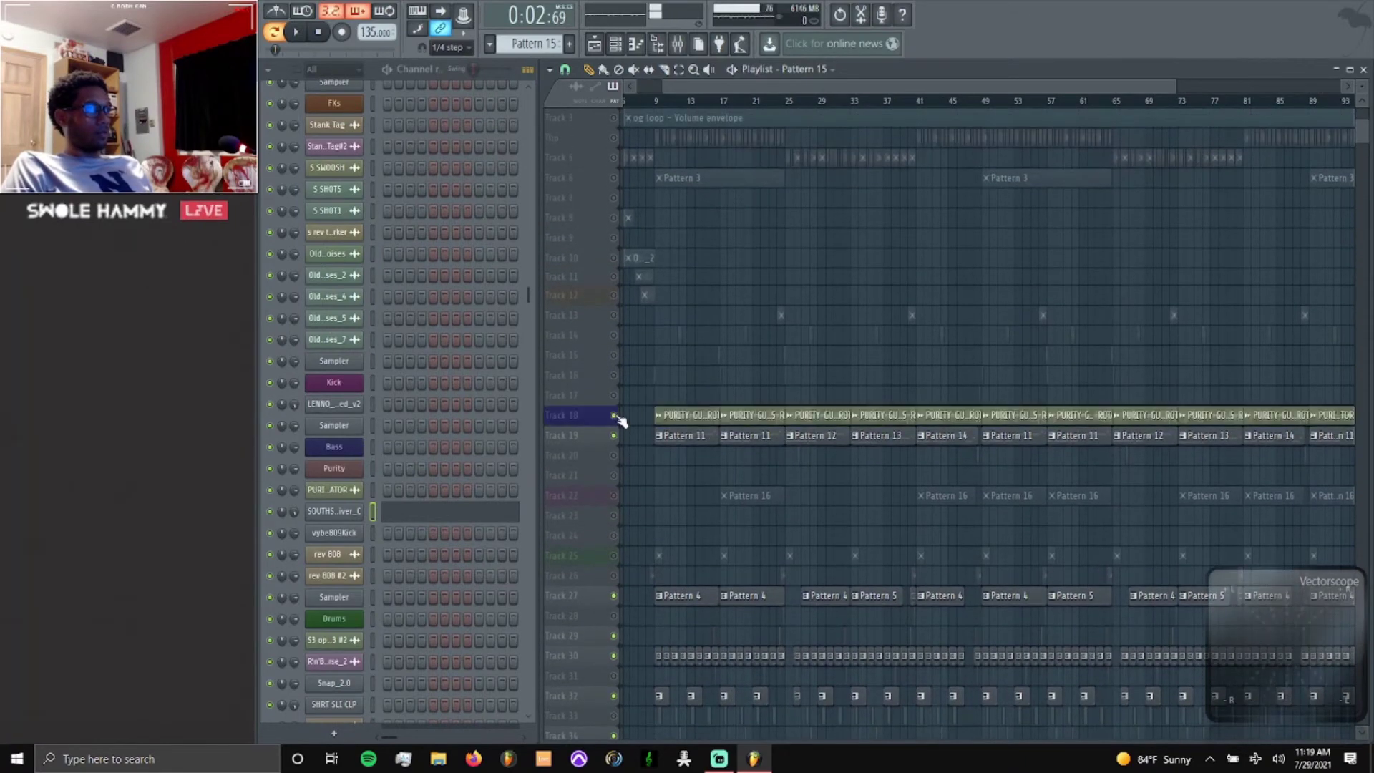
{"action": "scroll", "coordinate": [620, 413], "scroll_direction": "up", "scroll_amount": 2}
{"action": "left_click", "coordinate": [614, 178]}
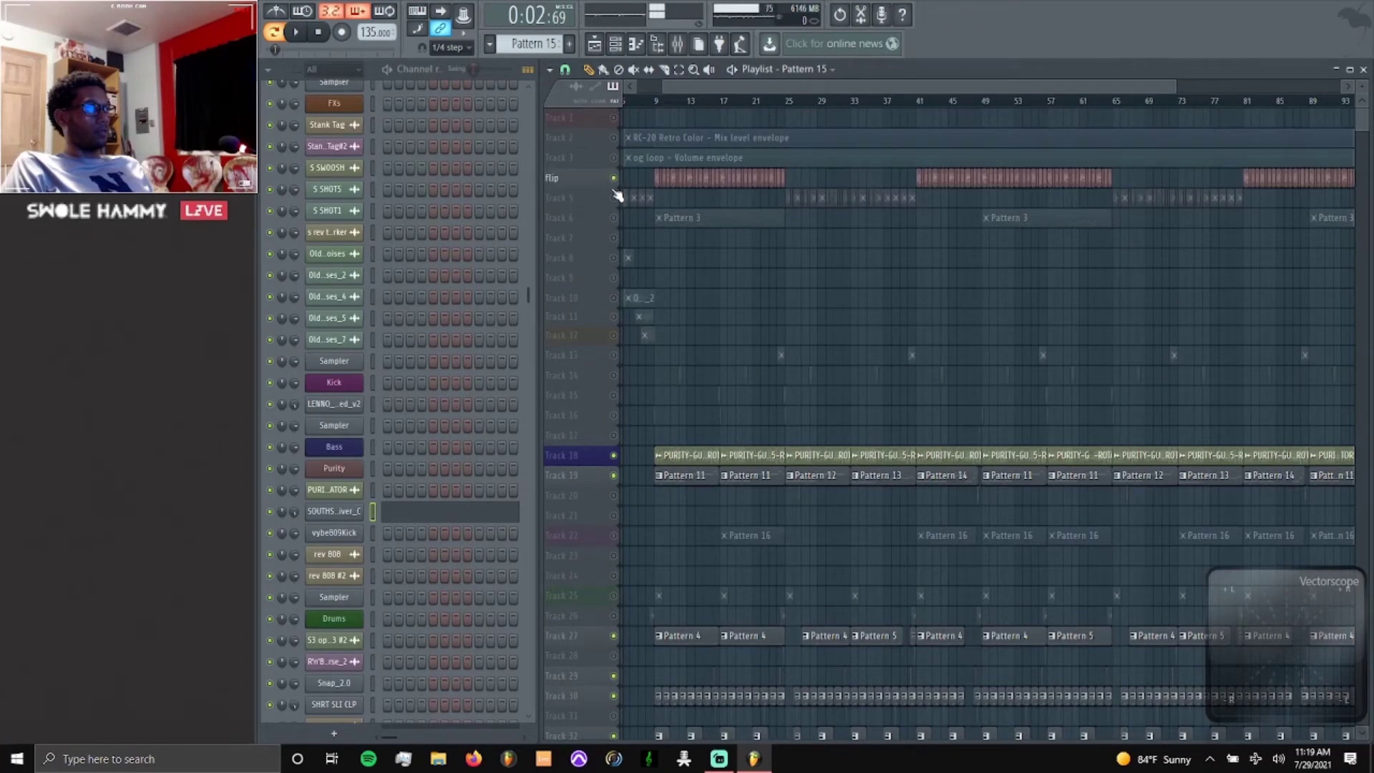
{"action": "left_click", "coordinate": [613, 197]}
{"action": "left_click", "coordinate": [614, 218]}
Play the arrangement from just before bar 9, stopping and restarting to hear the Pattern 11 808 against the guitar clips.
{"action": "scroll", "coordinate": [630, 175], "scroll_direction": "up", "scroll_amount": 3}
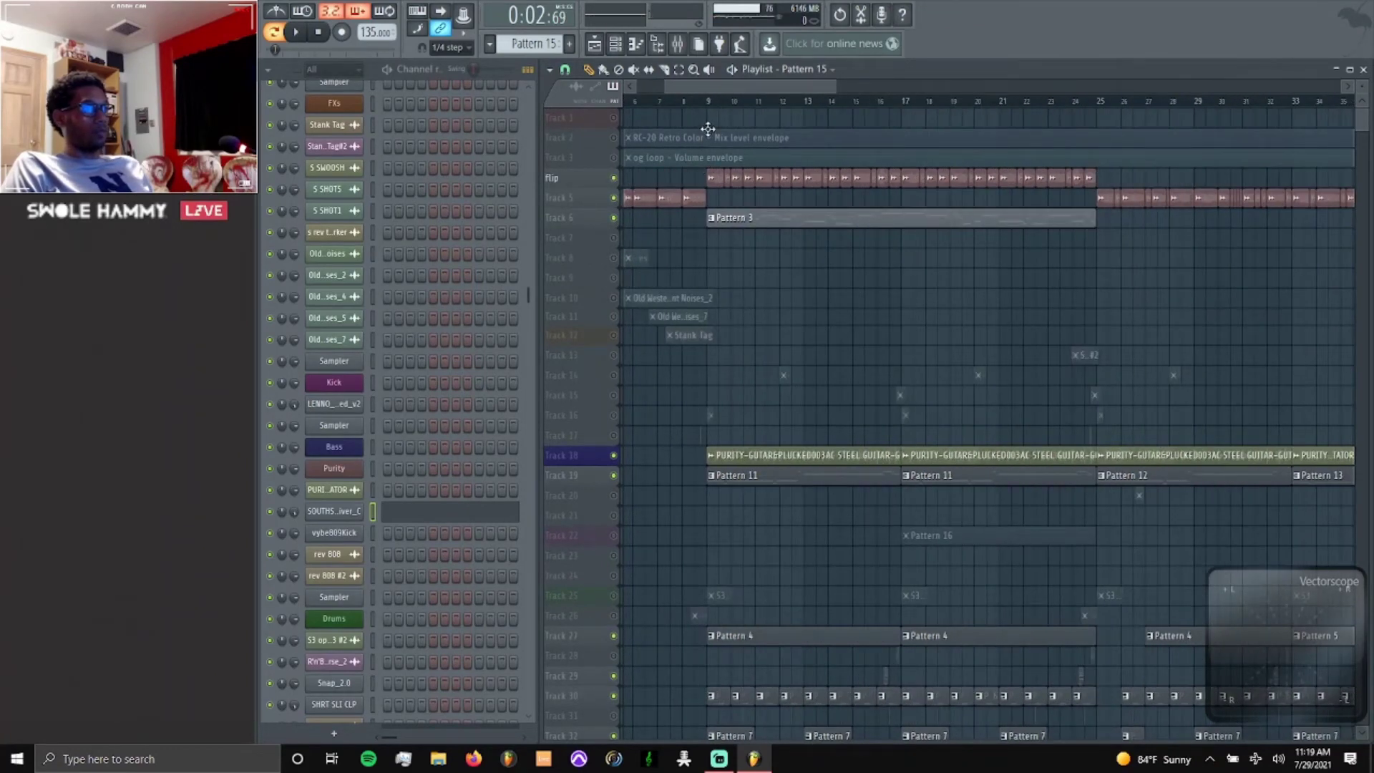
{"action": "left_click", "coordinate": [693, 101]}
{"action": "key", "text": "space"}
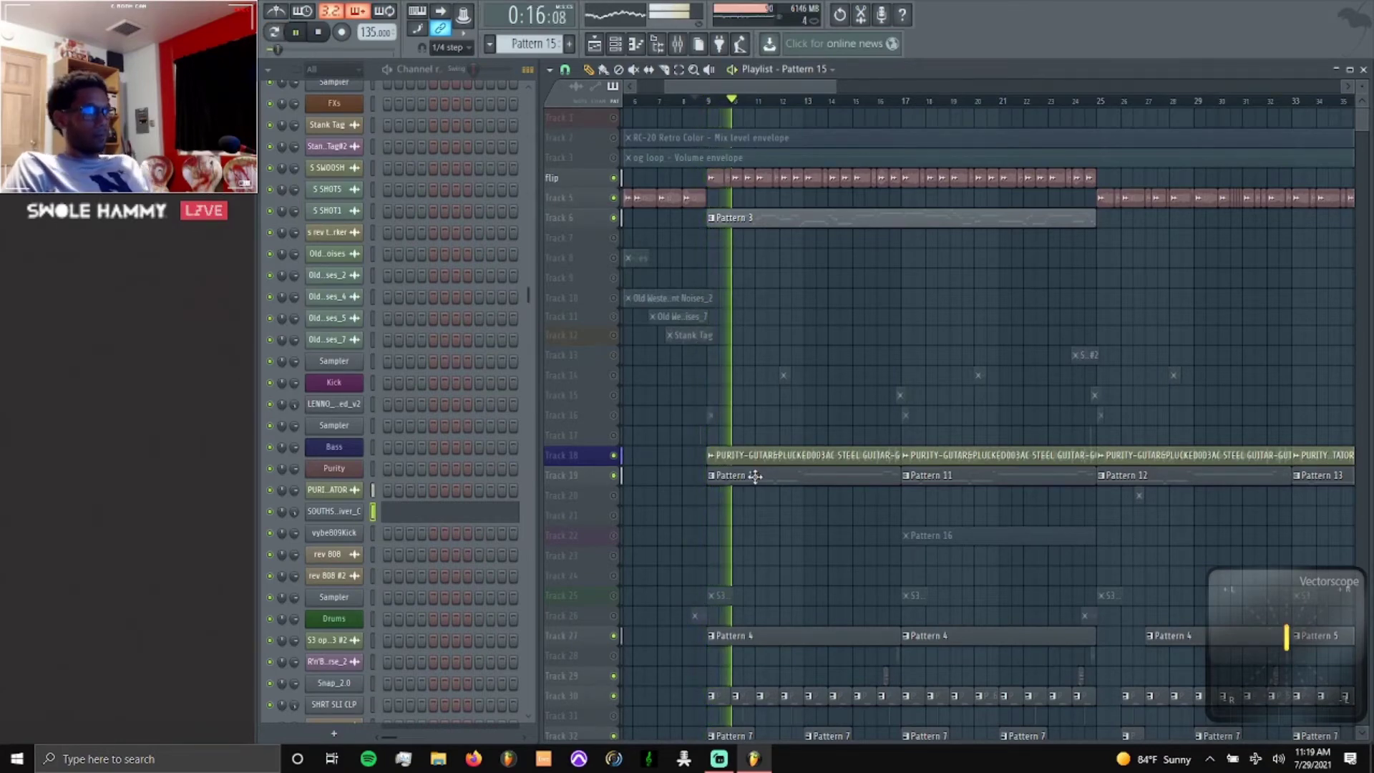
{"action": "scroll", "coordinate": [790, 537], "scroll_direction": "up", "scroll_amount": 2}
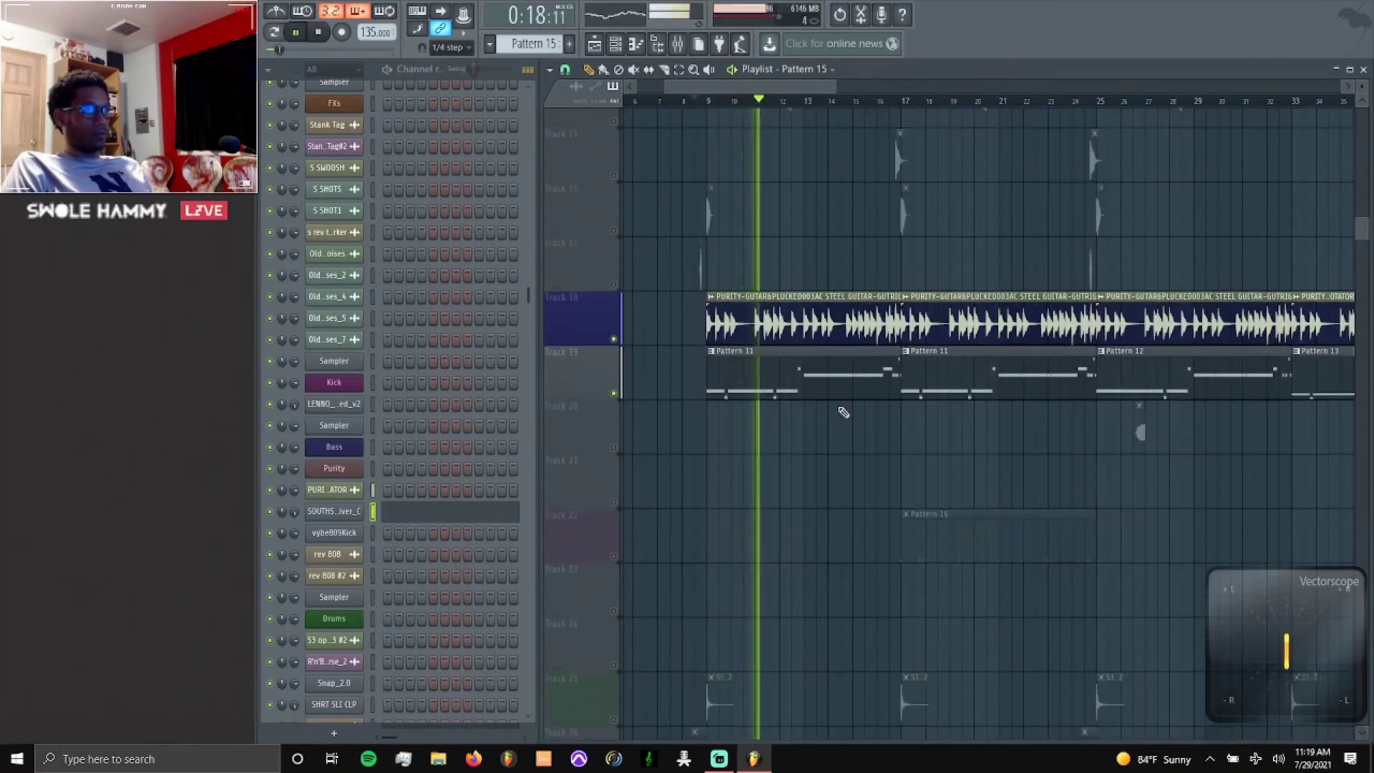
{"action": "key", "text": "space"}
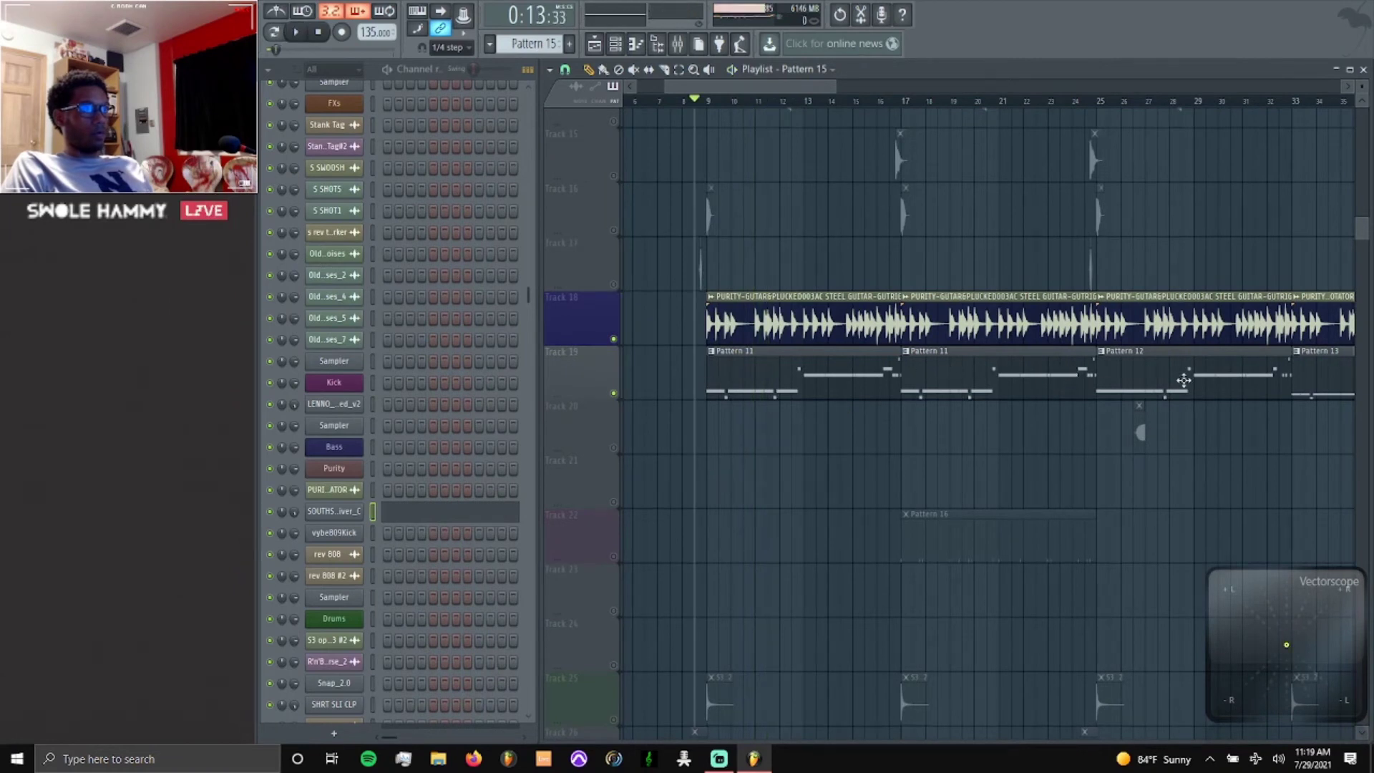
{"action": "key", "text": "space"}
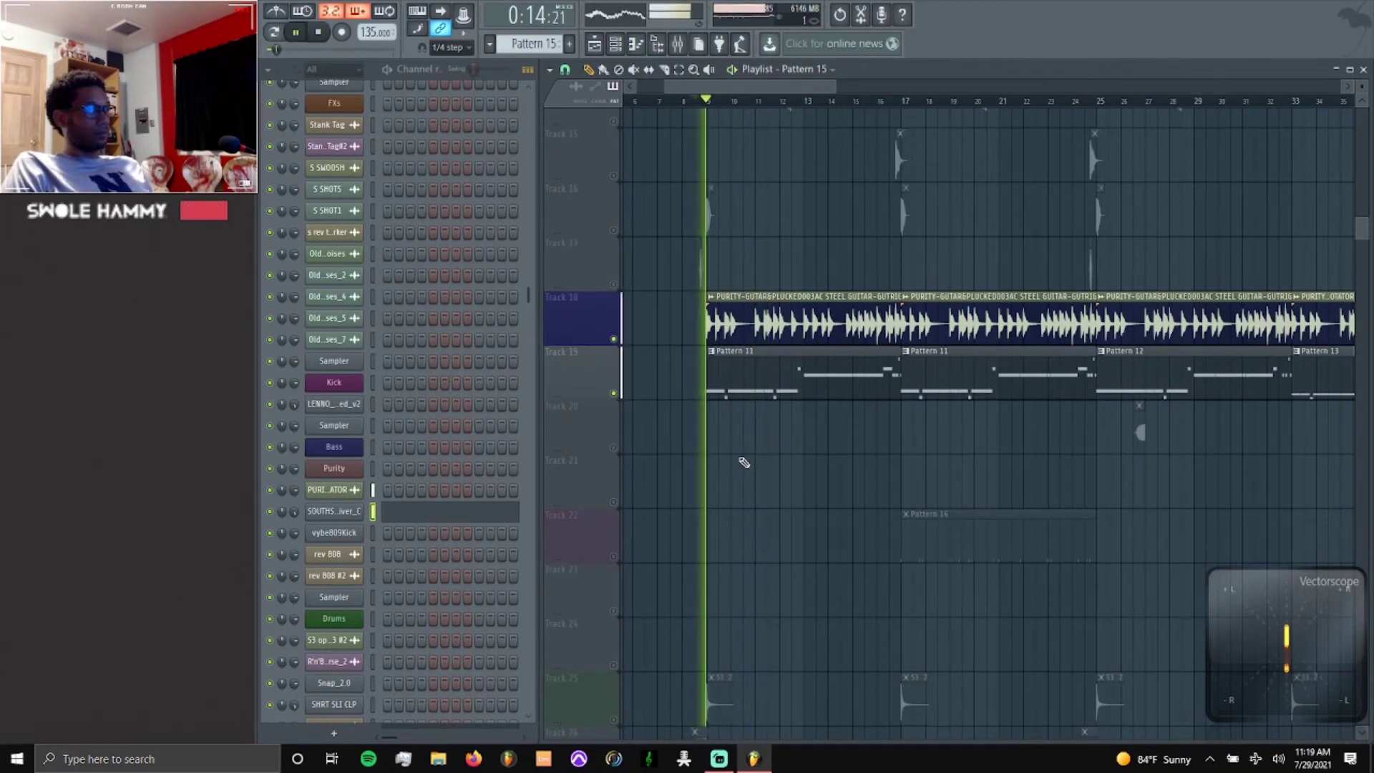
{"action": "key", "text": "space"}
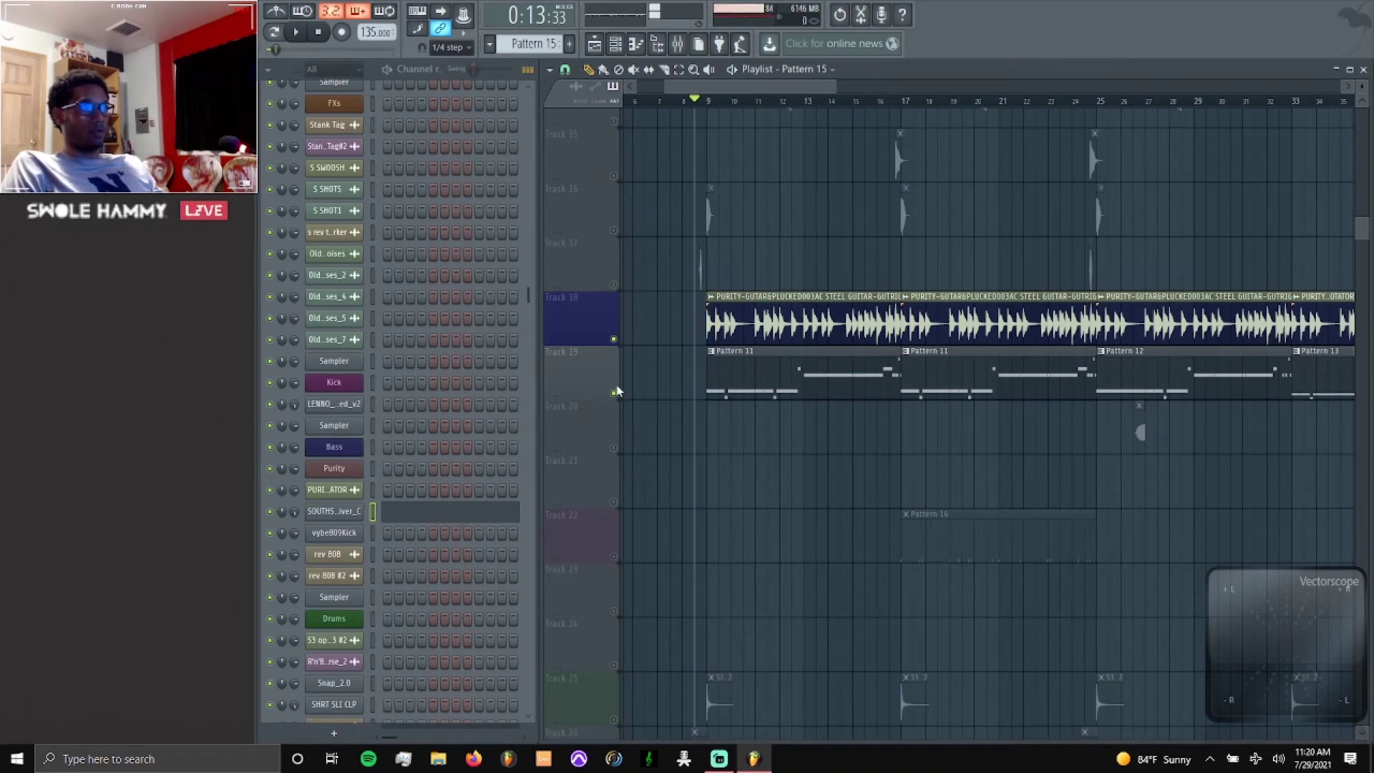
{"action": "key", "text": "space"}
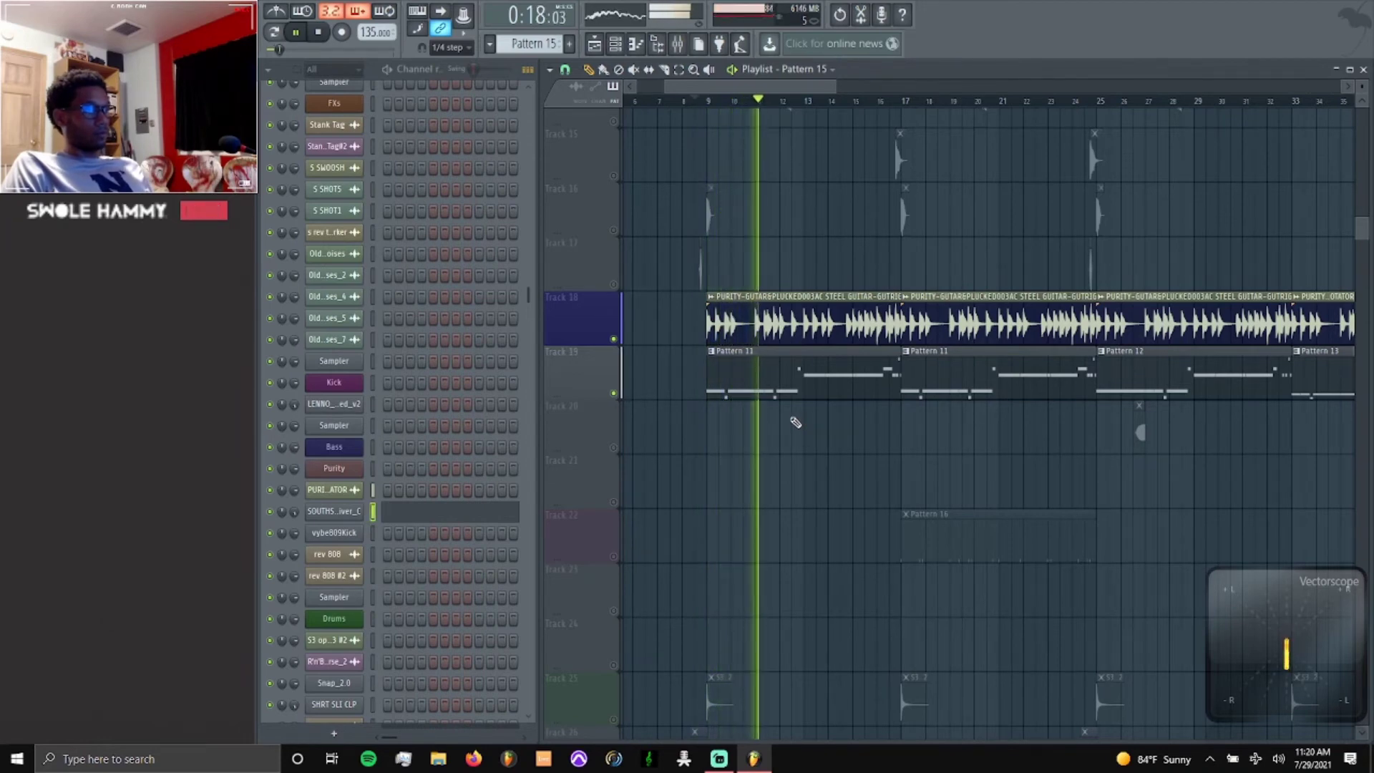
{"action": "scroll", "coordinate": [788, 438], "scroll_direction": "down", "scroll_amount": 2}
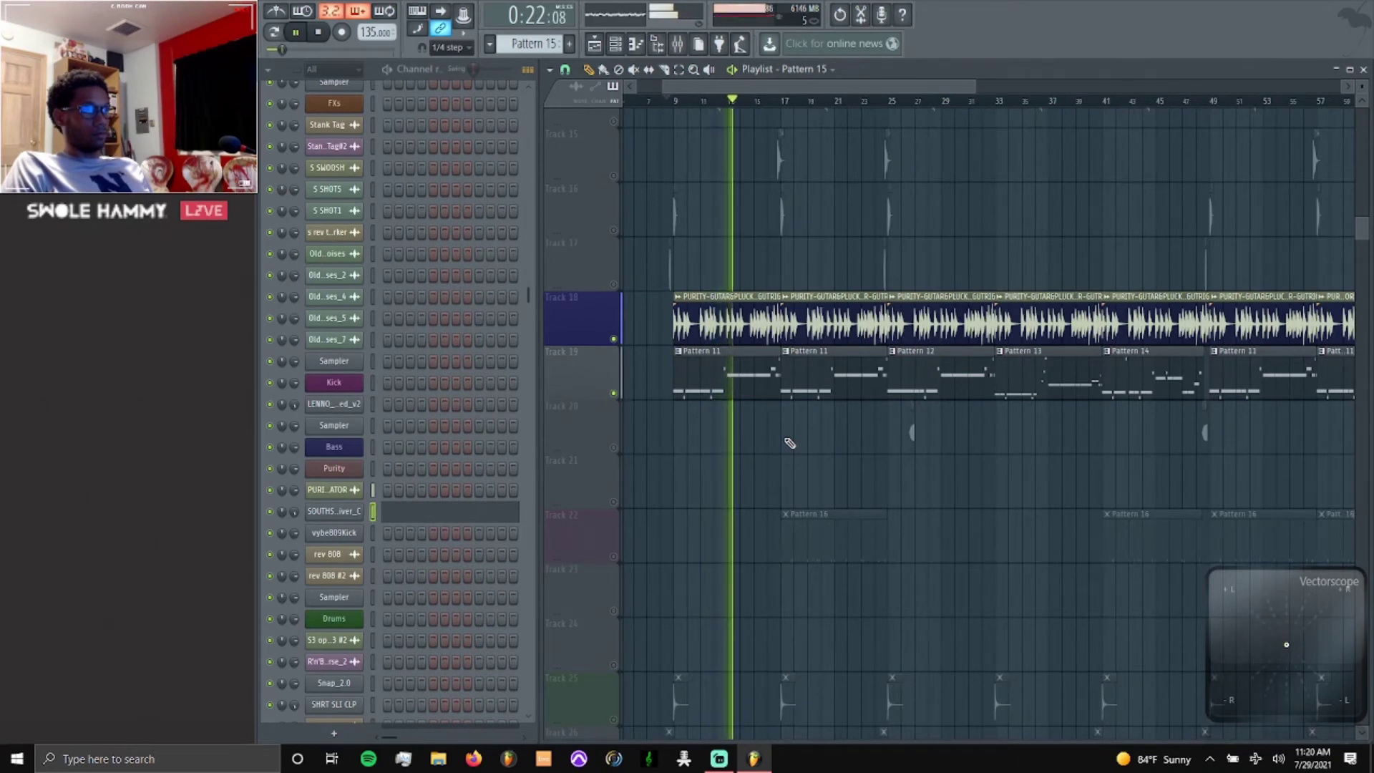
{"action": "scroll", "coordinate": [786, 440], "scroll_direction": "up", "scroll_amount": 1}
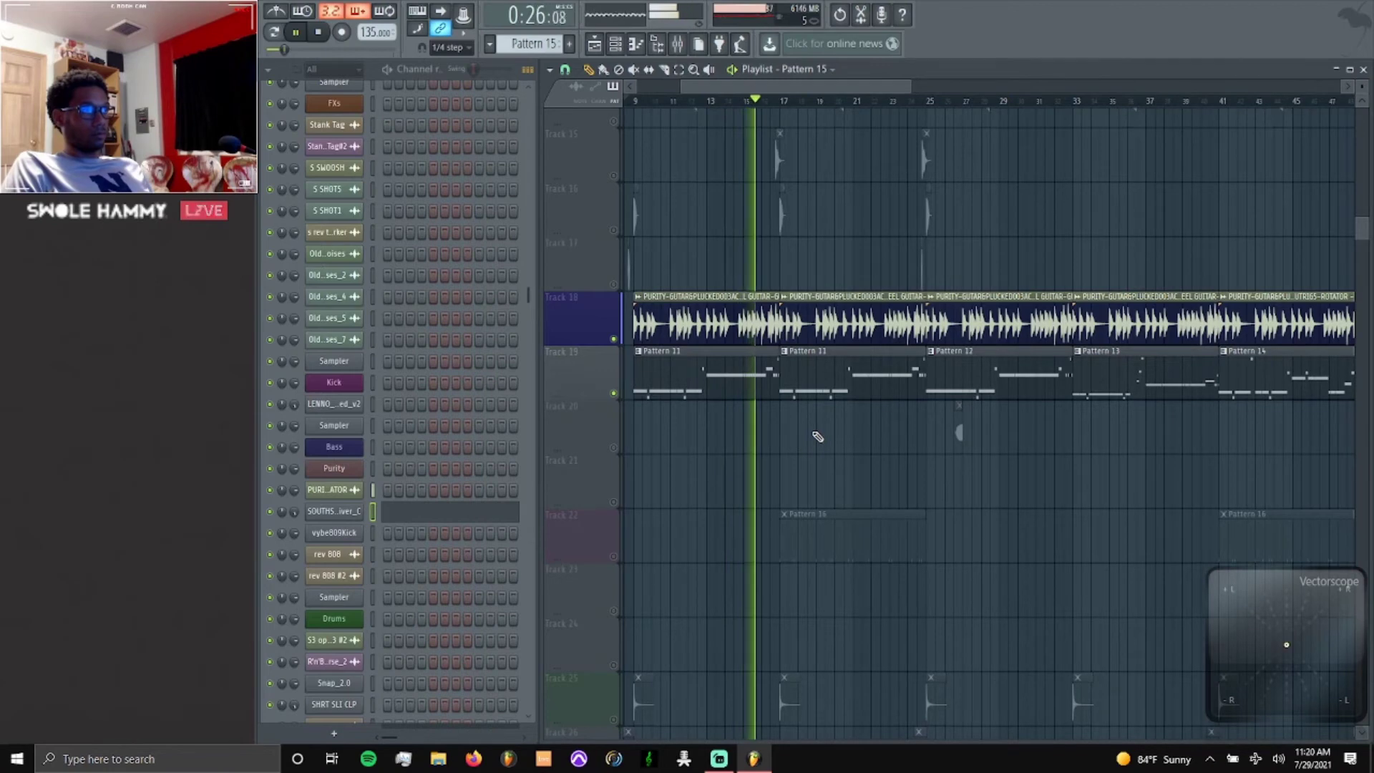
Jump playback to just before bar 25 and follow the 808 through Patterns 12 and 13 with the guitar.
{"action": "left_click", "coordinate": [913, 102]}
{"action": "scroll", "coordinate": [936, 425], "scroll_direction": "down", "scroll_amount": 1}
{"action": "scroll", "coordinate": [936, 426], "scroll_direction": "up", "scroll_amount": 2}
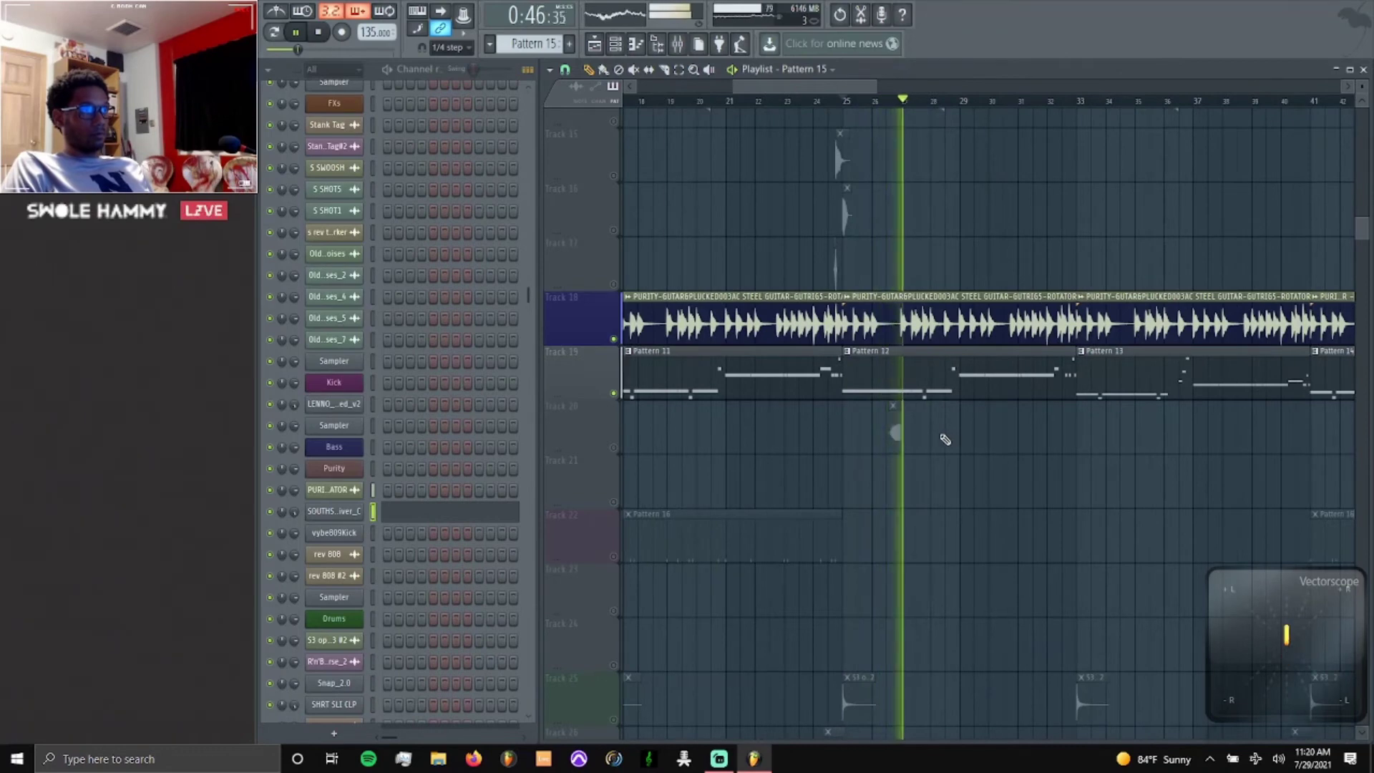
{"action": "scroll", "coordinate": [952, 437], "scroll_direction": "down", "scroll_amount": 2}
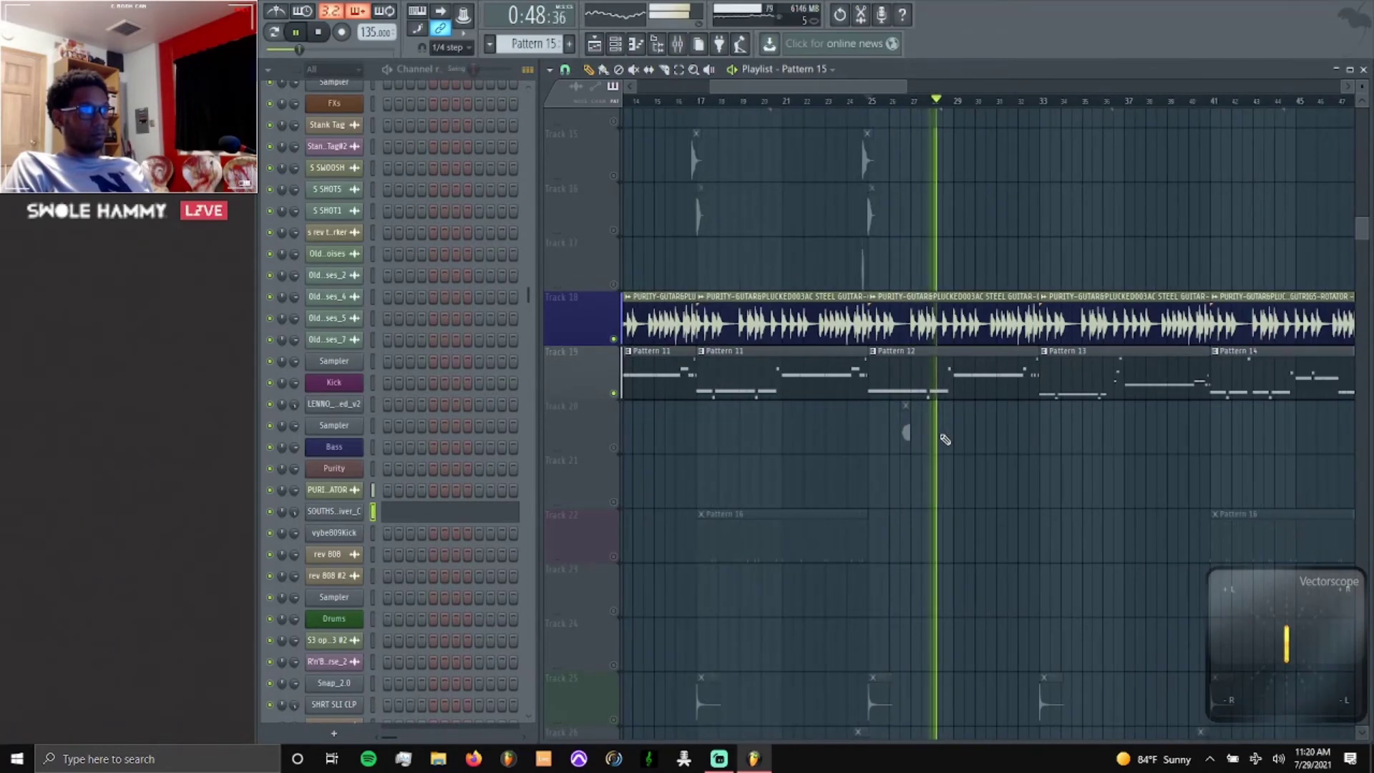
{"action": "scroll", "coordinate": [1098, 429], "scroll_direction": "up", "scroll_amount": 1}
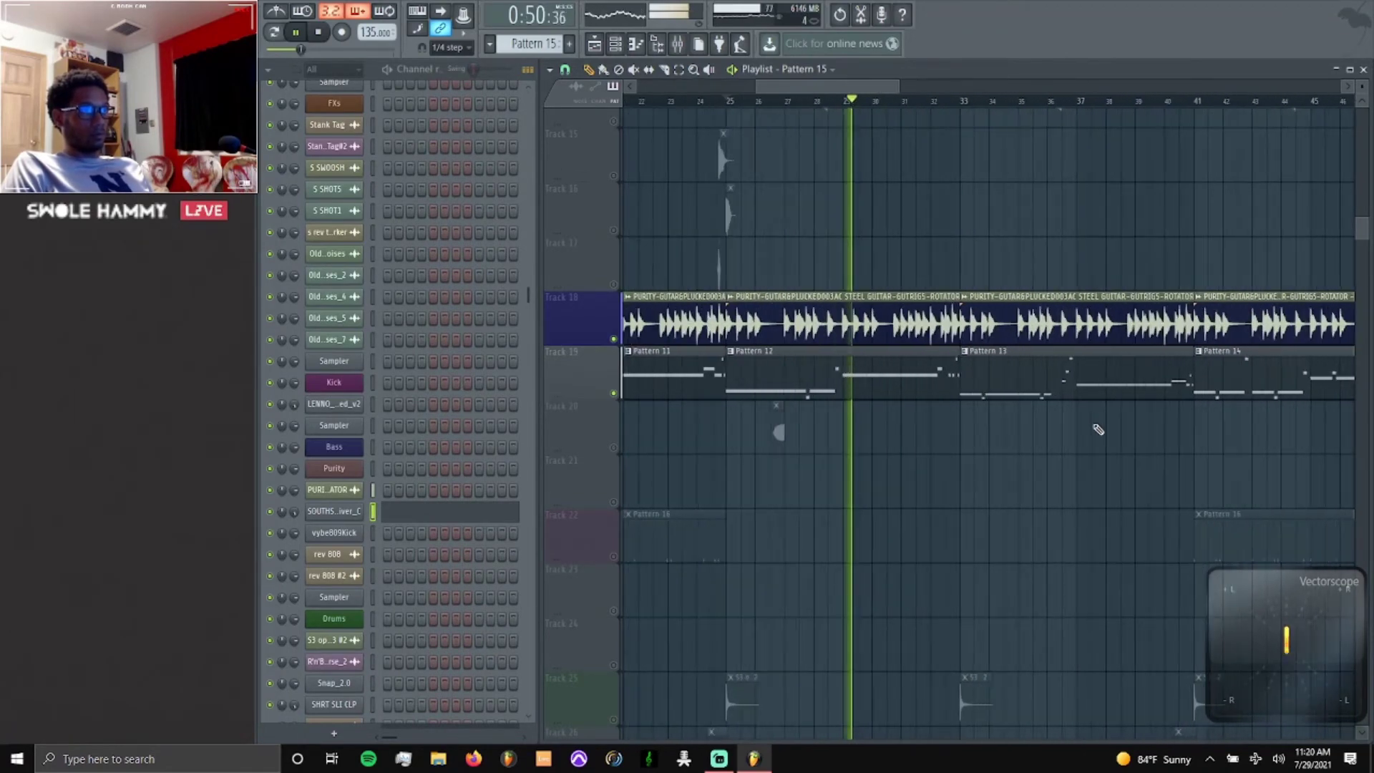
{"action": "scroll", "coordinate": [1098, 429], "scroll_direction": "down", "scroll_amount": 1}
{"action": "scroll", "coordinate": [1184, 425], "scroll_direction": "up", "scroll_amount": 1}
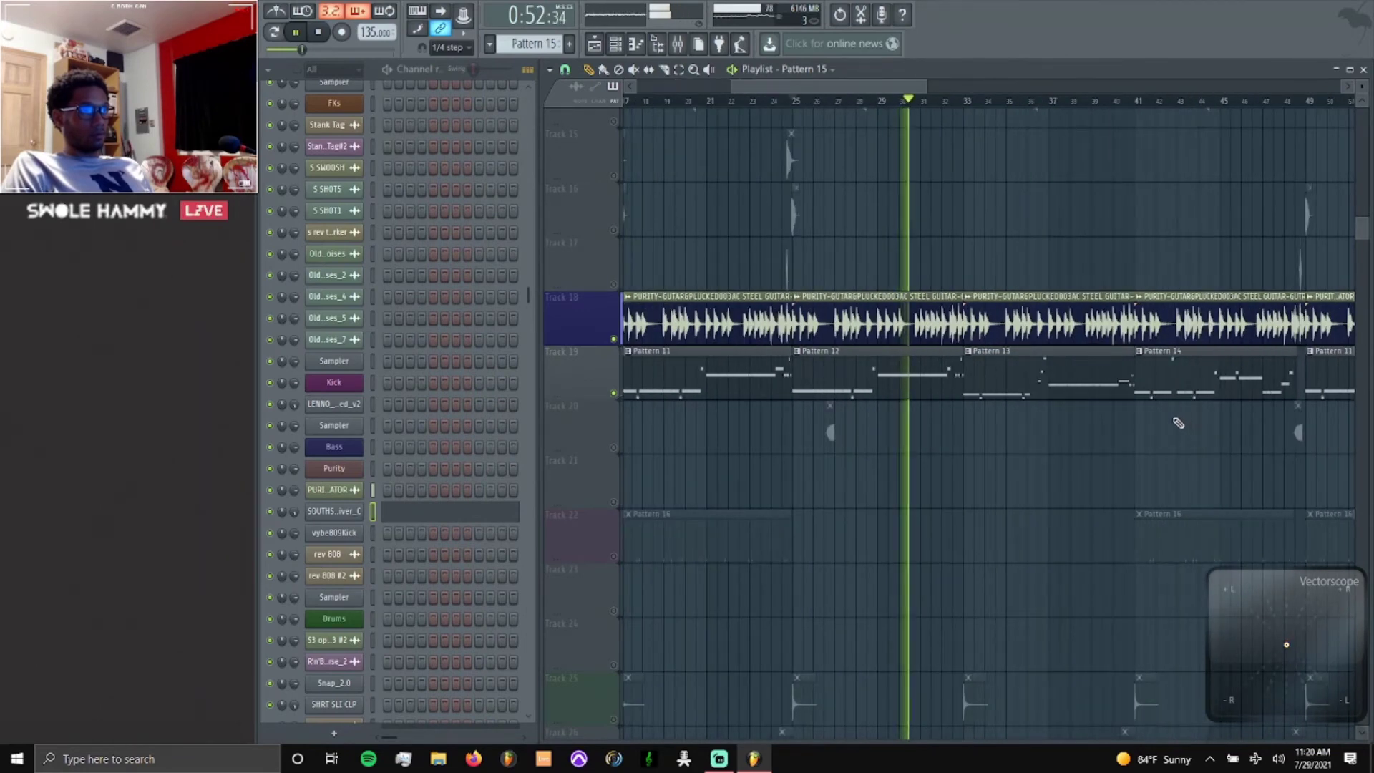
{"action": "scroll", "coordinate": [1178, 423], "scroll_direction": "up", "scroll_amount": 1}
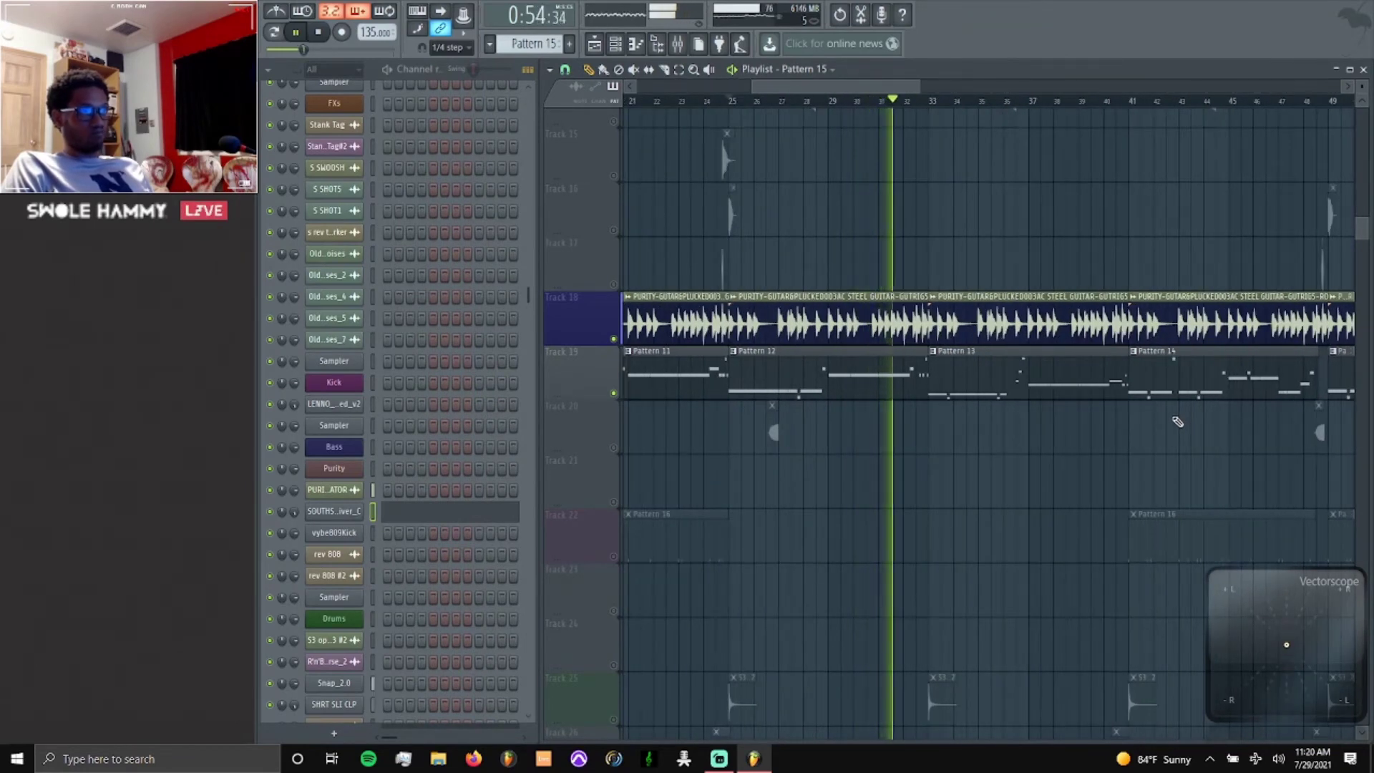
Unmute Track 20 with the reversed 808 clips while the Pattern 14 section plays, and stop playback after it.
{"action": "scroll", "coordinate": [875, 101], "scroll_direction": "right", "scroll_amount": 4}
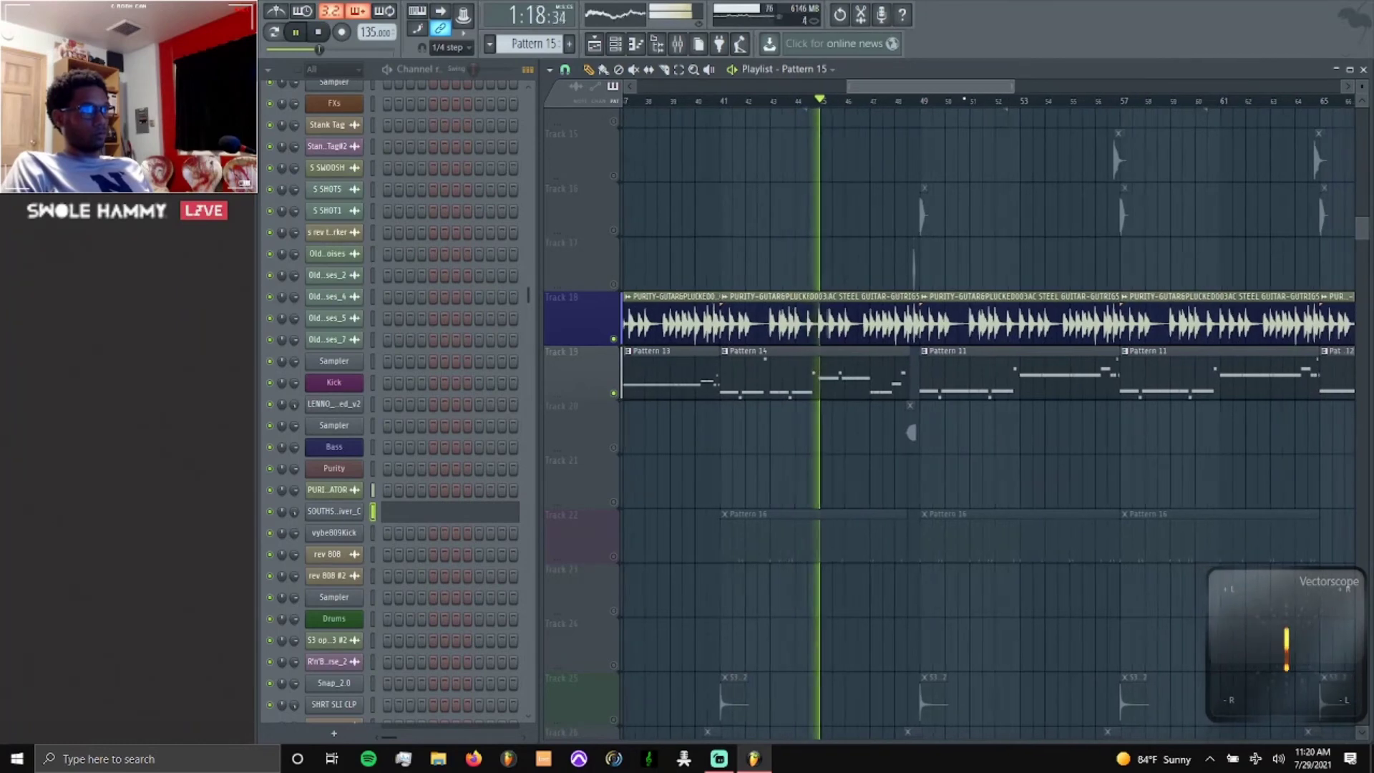
{"action": "left_click", "coordinate": [613, 448]}
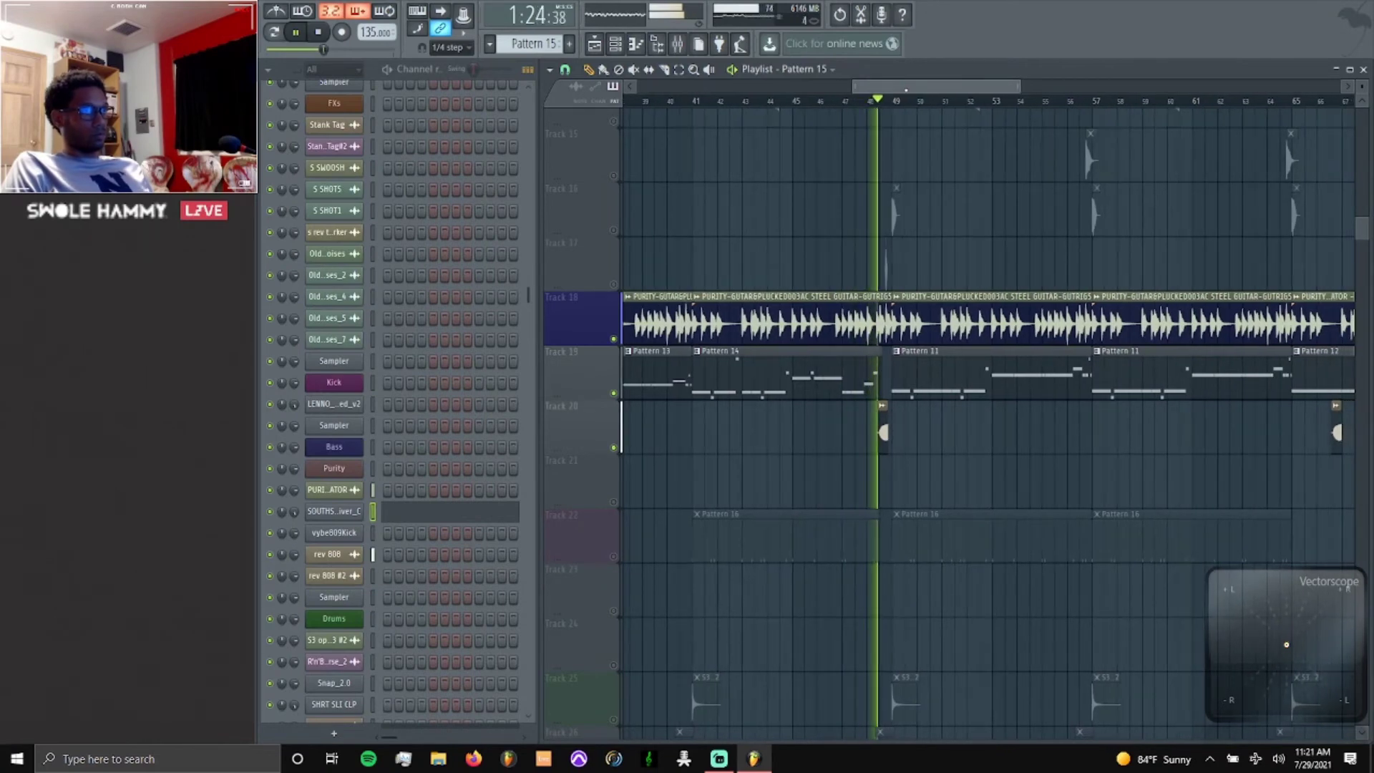
{"action": "key", "text": "space"}
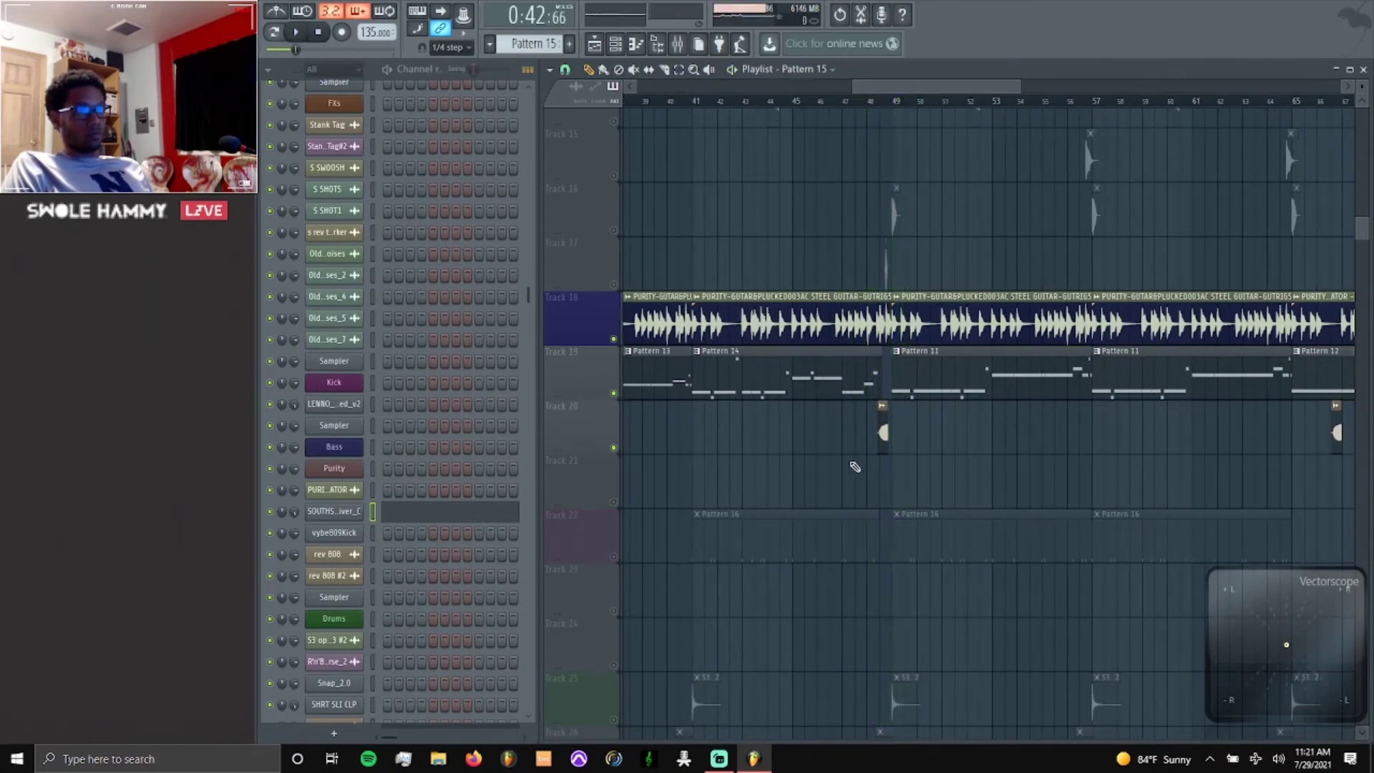
Locate the rev 808 clip below Pattern 12 in the playlist and examine its channel's sample settings, closing them when done.
{"action": "scroll", "coordinate": [844, 451], "scroll_direction": "down", "scroll_amount": 6}
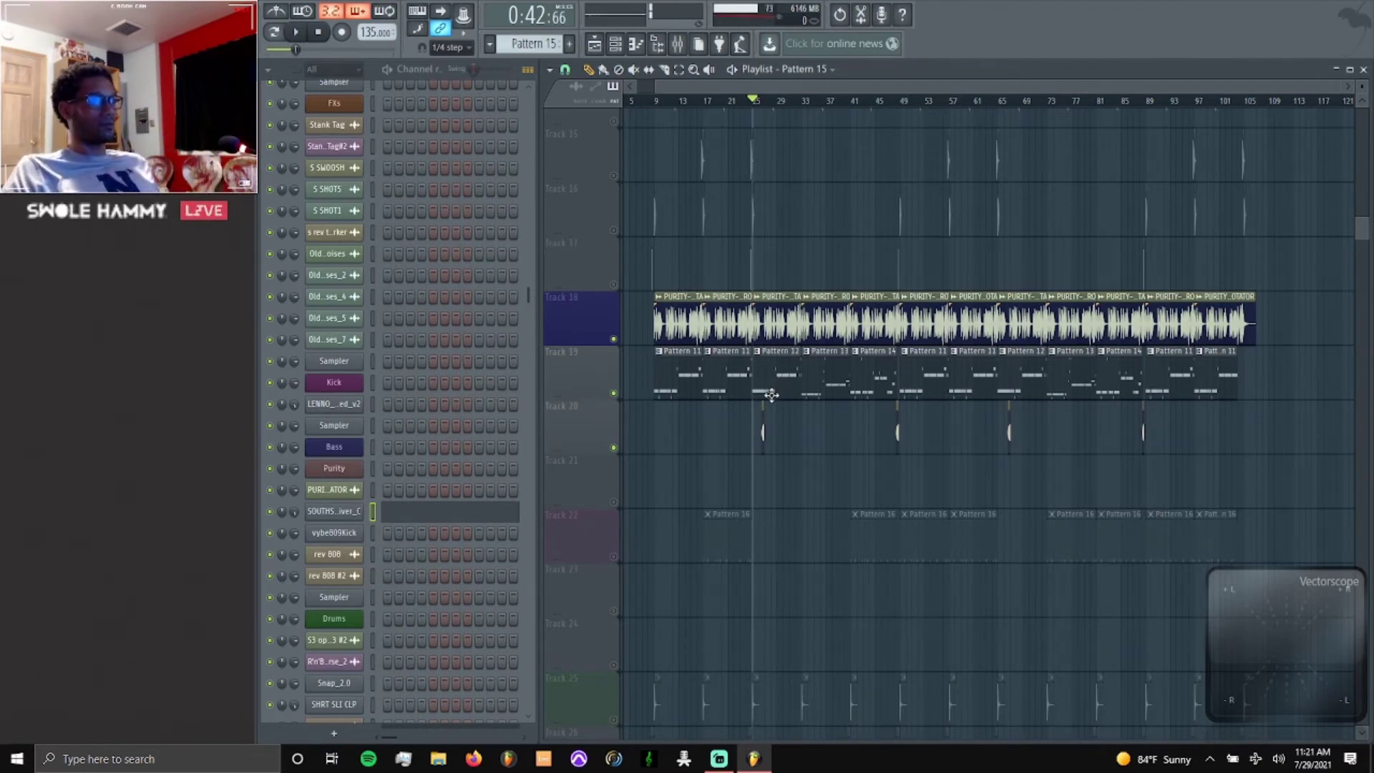
{"action": "scroll", "coordinate": [747, 432], "scroll_direction": "up", "scroll_amount": 5}
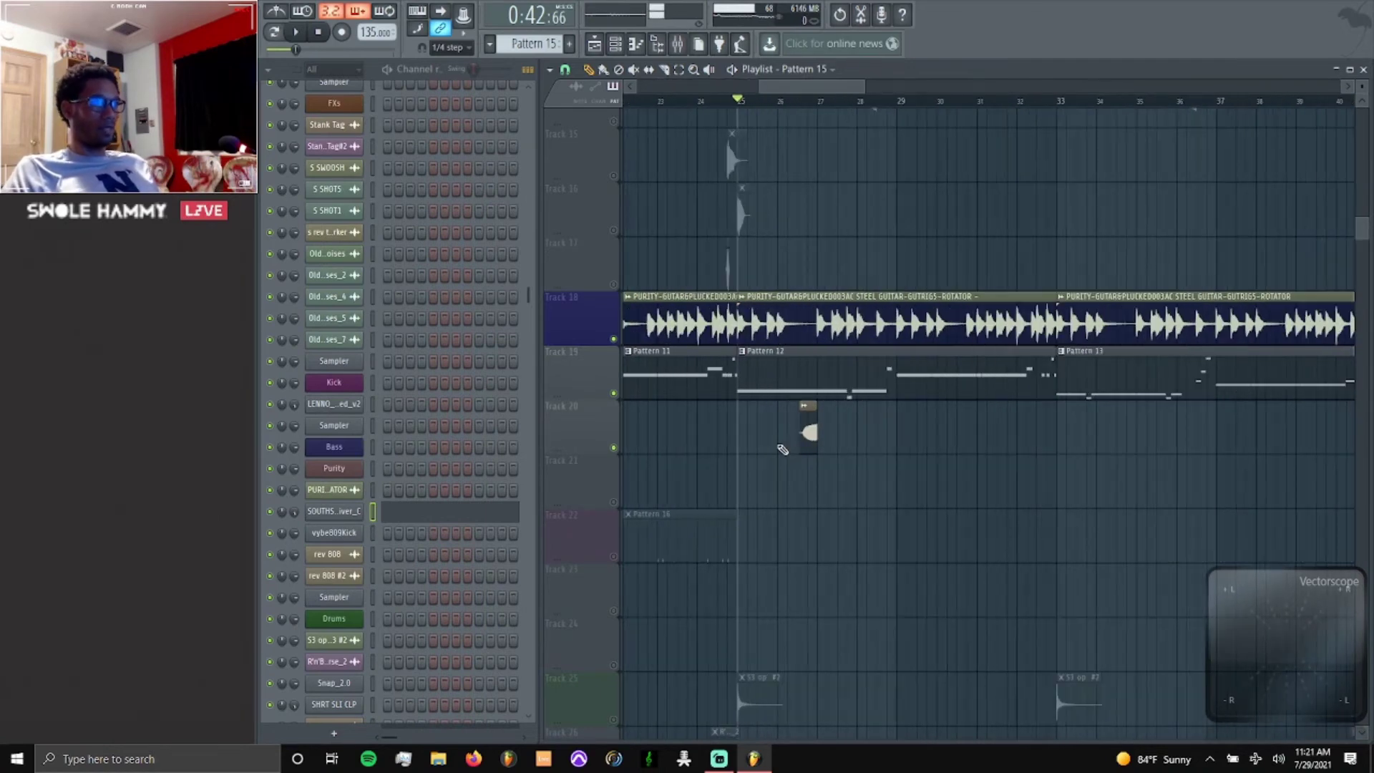
{"action": "scroll", "coordinate": [807, 460], "scroll_direction": "up", "scroll_amount": 1}
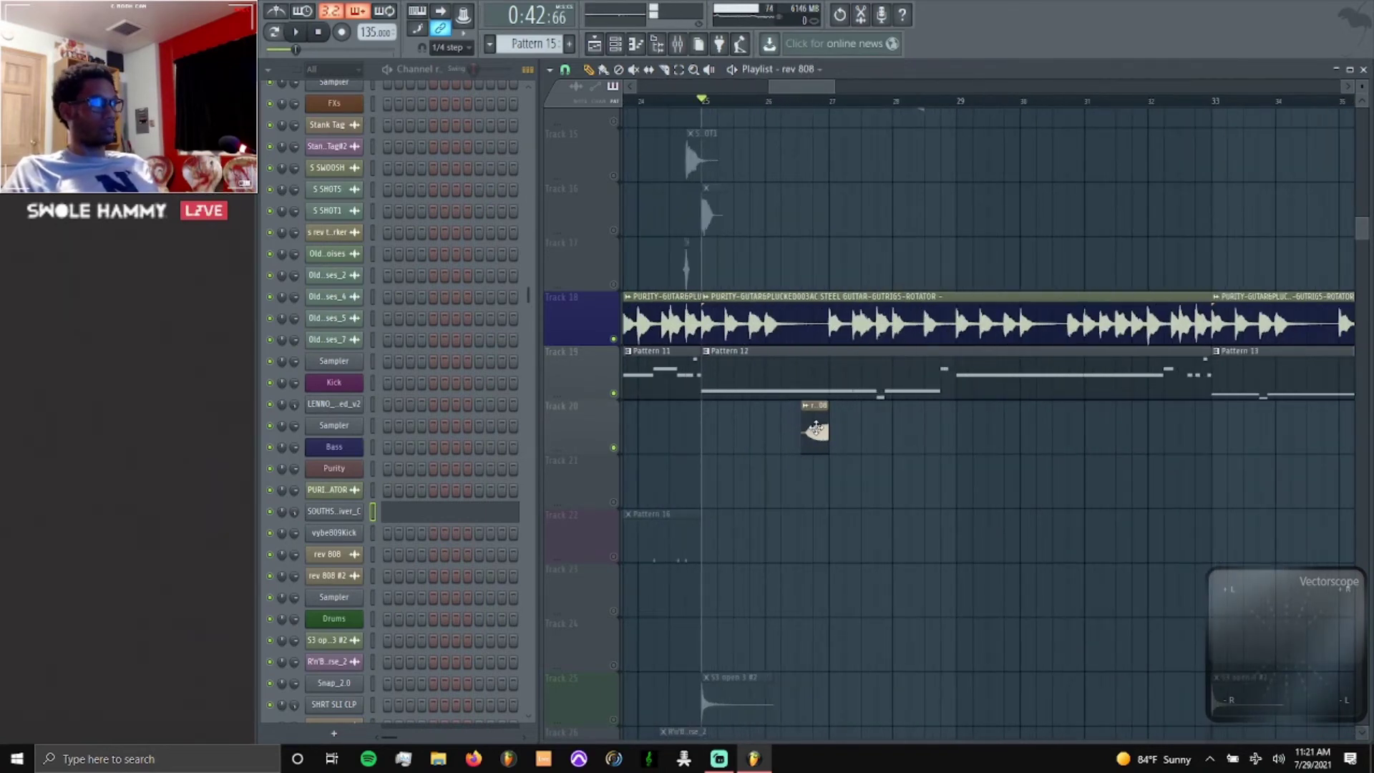
{"action": "left_click", "coordinate": [351, 555]}
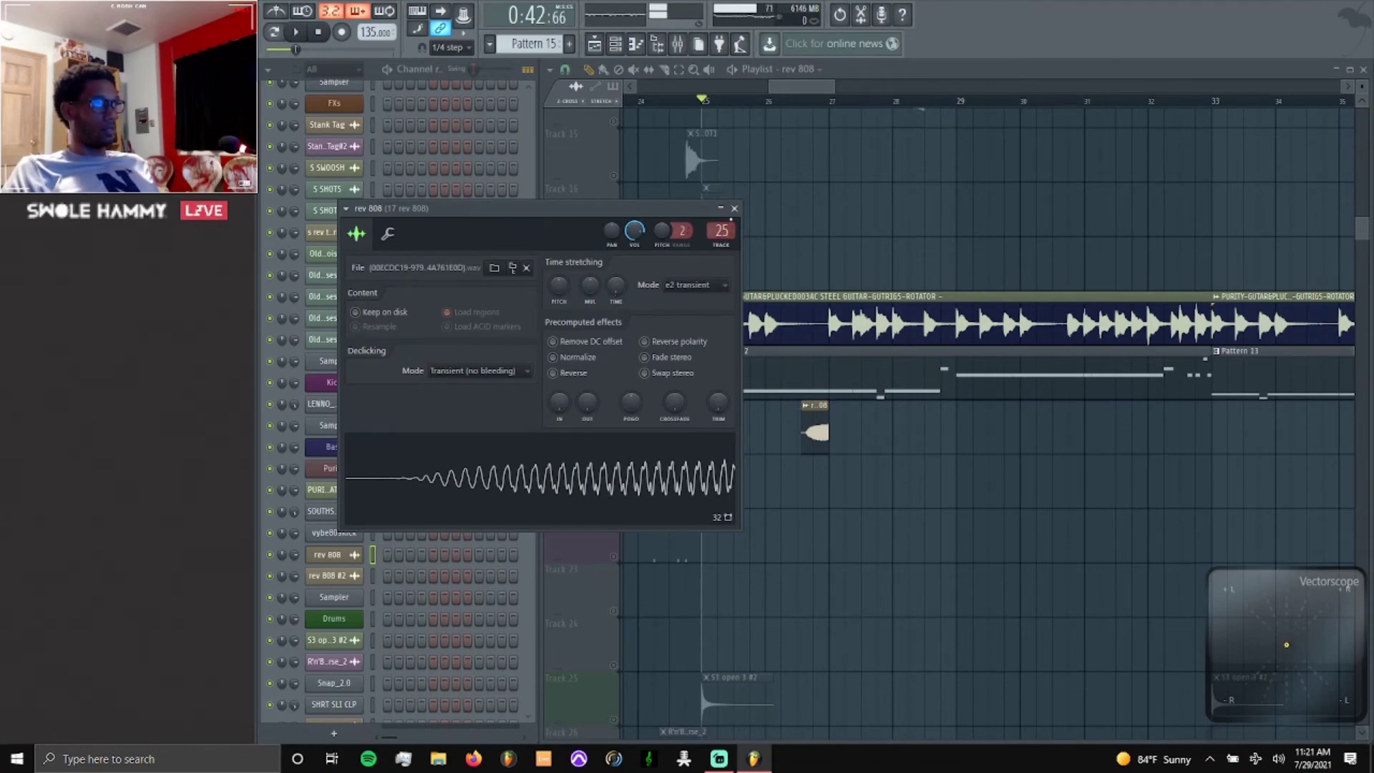
{"action": "left_click", "coordinate": [734, 209]}
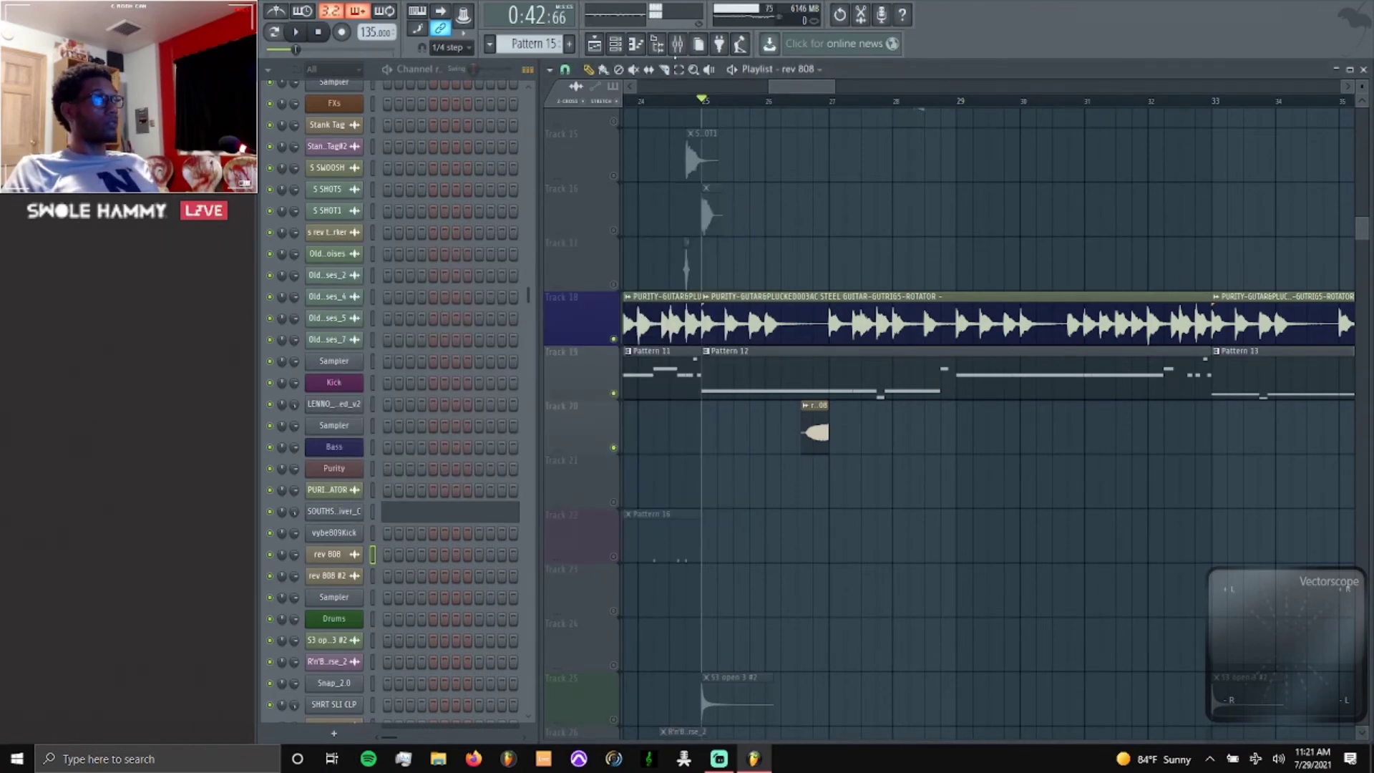
In the mixer, compare the effect slots of the 17 rev 808 and 16 808 inserts and view 16 808's Fruity parametric EQ 2.
{"action": "left_click", "coordinate": [678, 46]}
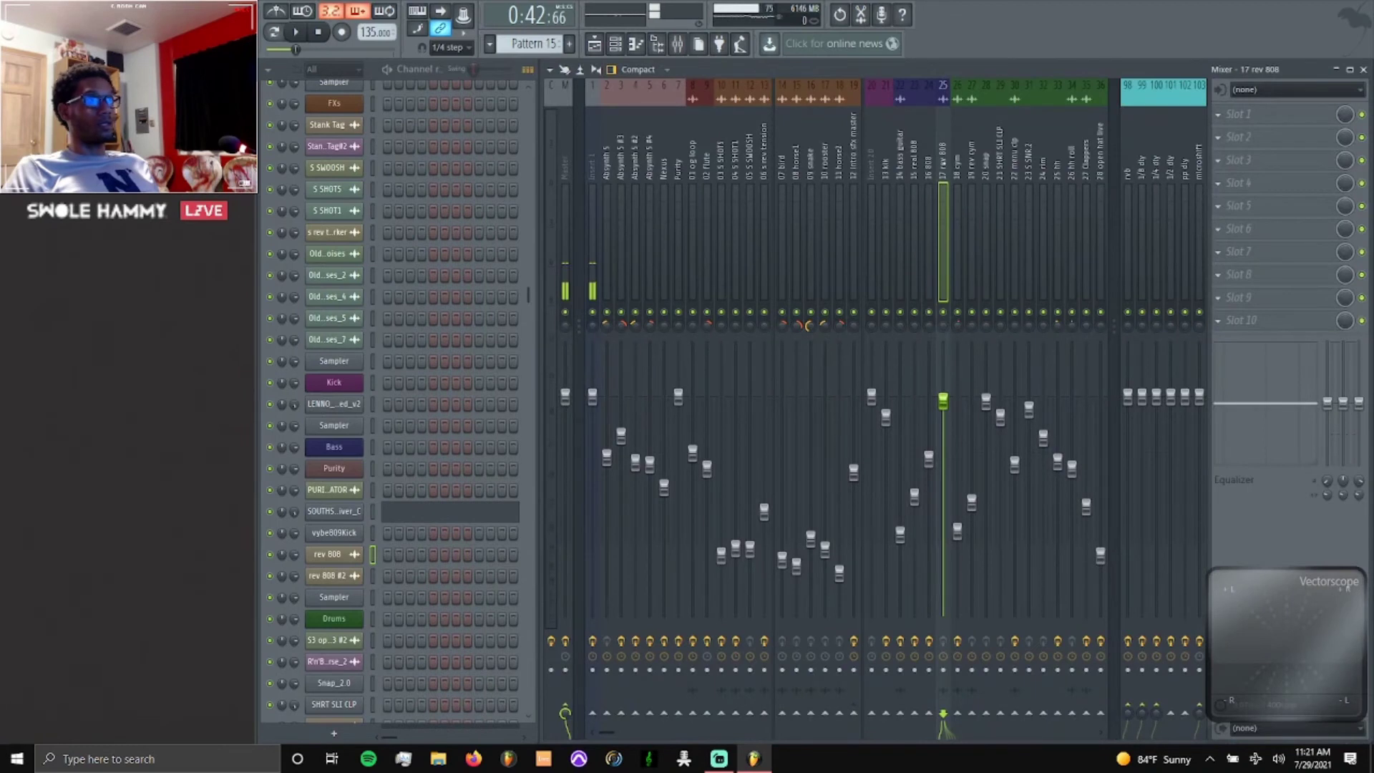
{"action": "left_click", "coordinate": [929, 173]}
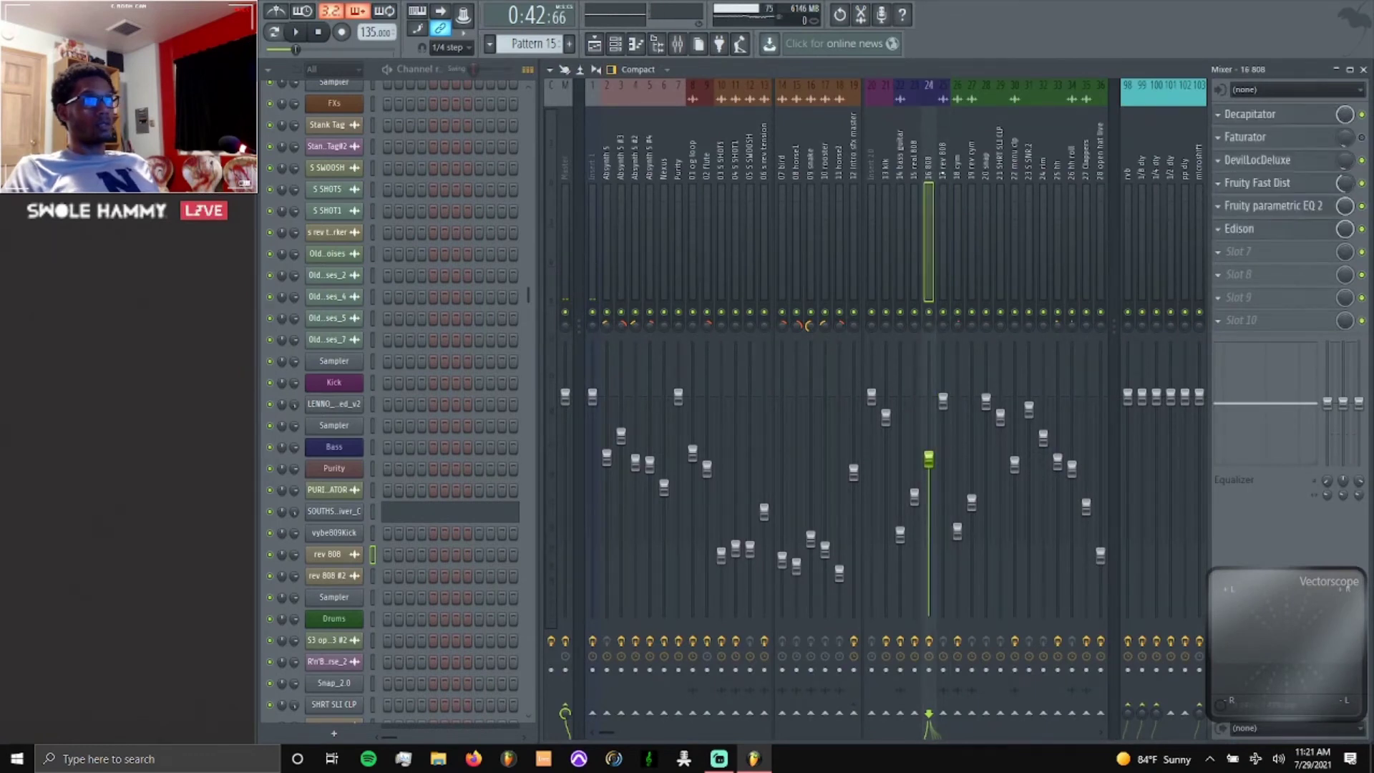
{"action": "left_click", "coordinate": [943, 173]}
{"action": "left_click", "coordinate": [929, 173]}
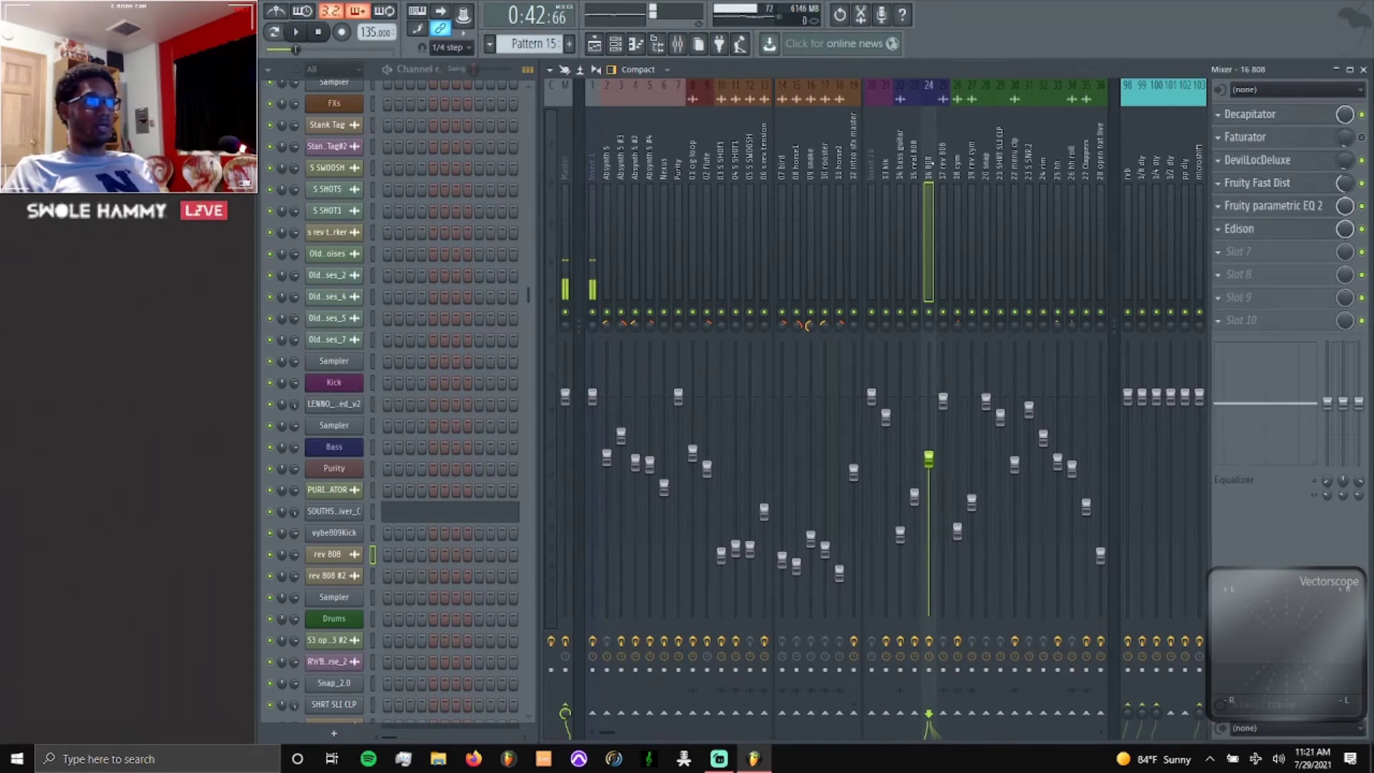
{"action": "left_click", "coordinate": [944, 178]}
{"action": "left_click", "coordinate": [928, 175]}
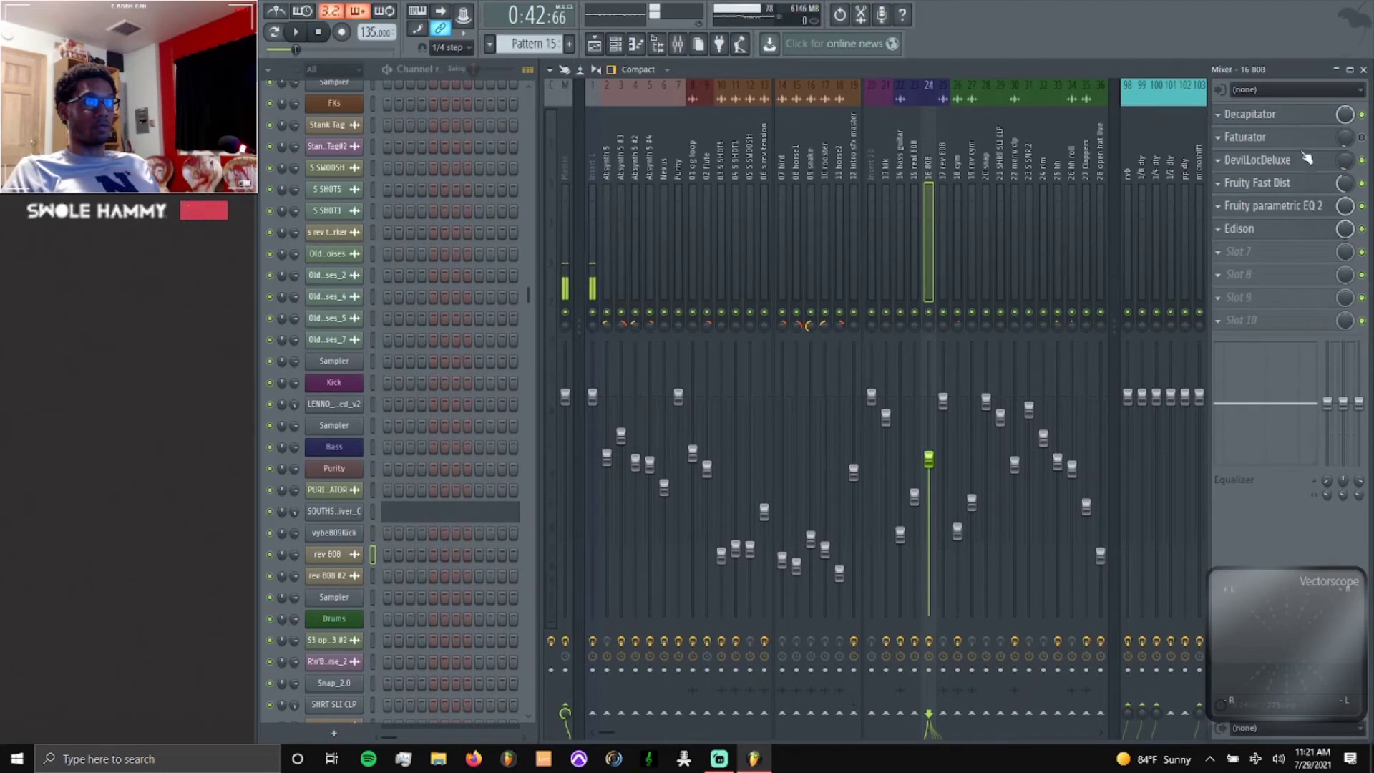
{"action": "left_click", "coordinate": [1305, 208]}
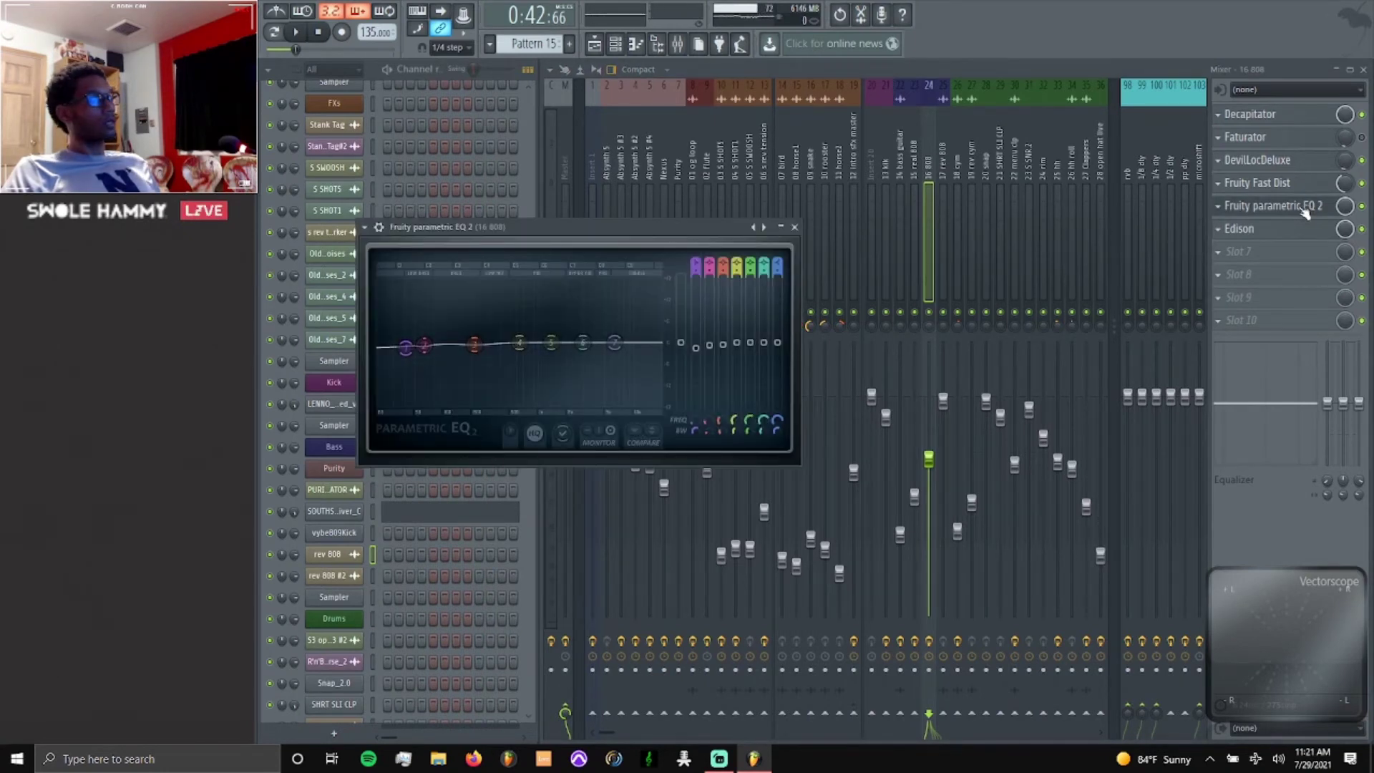
{"action": "left_click", "coordinate": [1305, 210]}
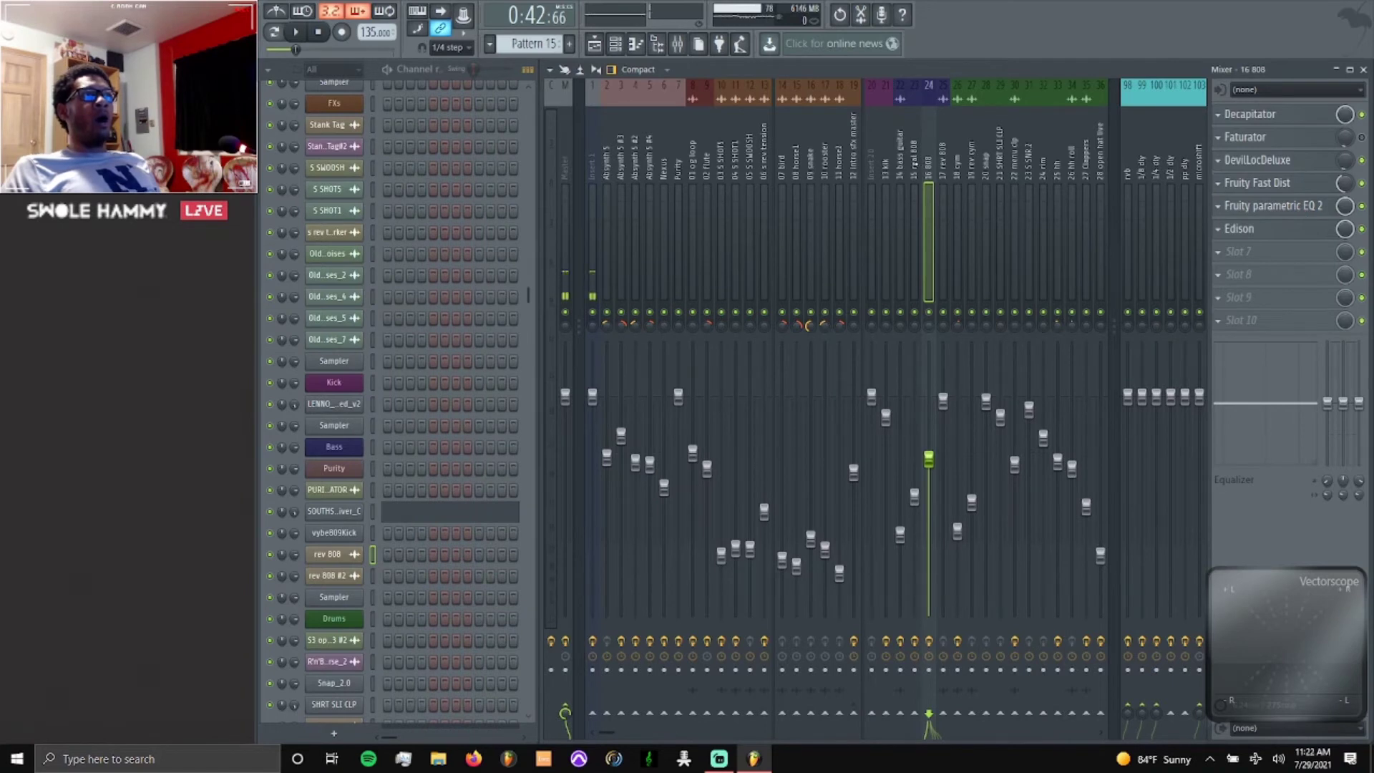
Compare the effect chains of the 15 real 808, 16 808 and 17 rev 808 inserts, ending on 15 real 808.
{"action": "left_click", "coordinate": [914, 163]}
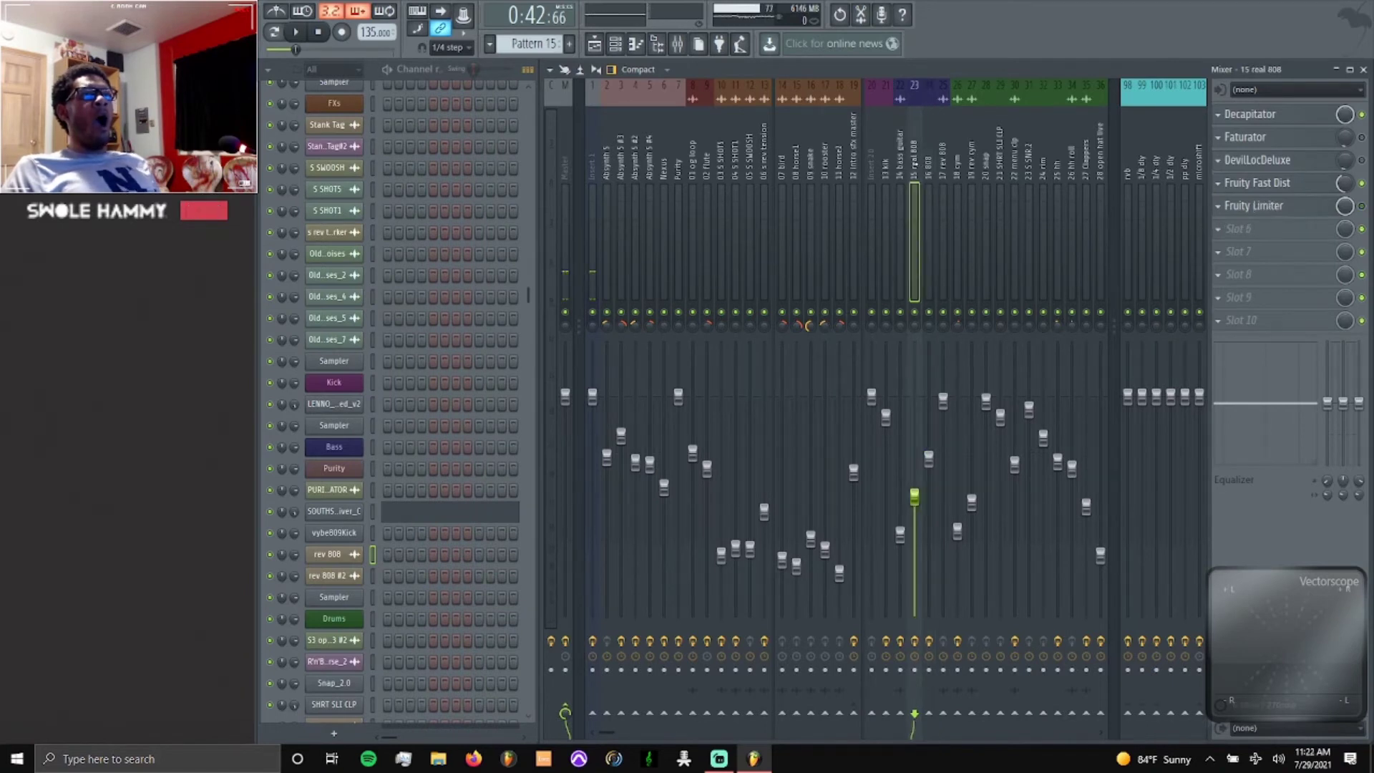
{"action": "left_click", "coordinate": [928, 163]}
{"action": "left_click", "coordinate": [913, 163]}
{"action": "left_click", "coordinate": [928, 163]}
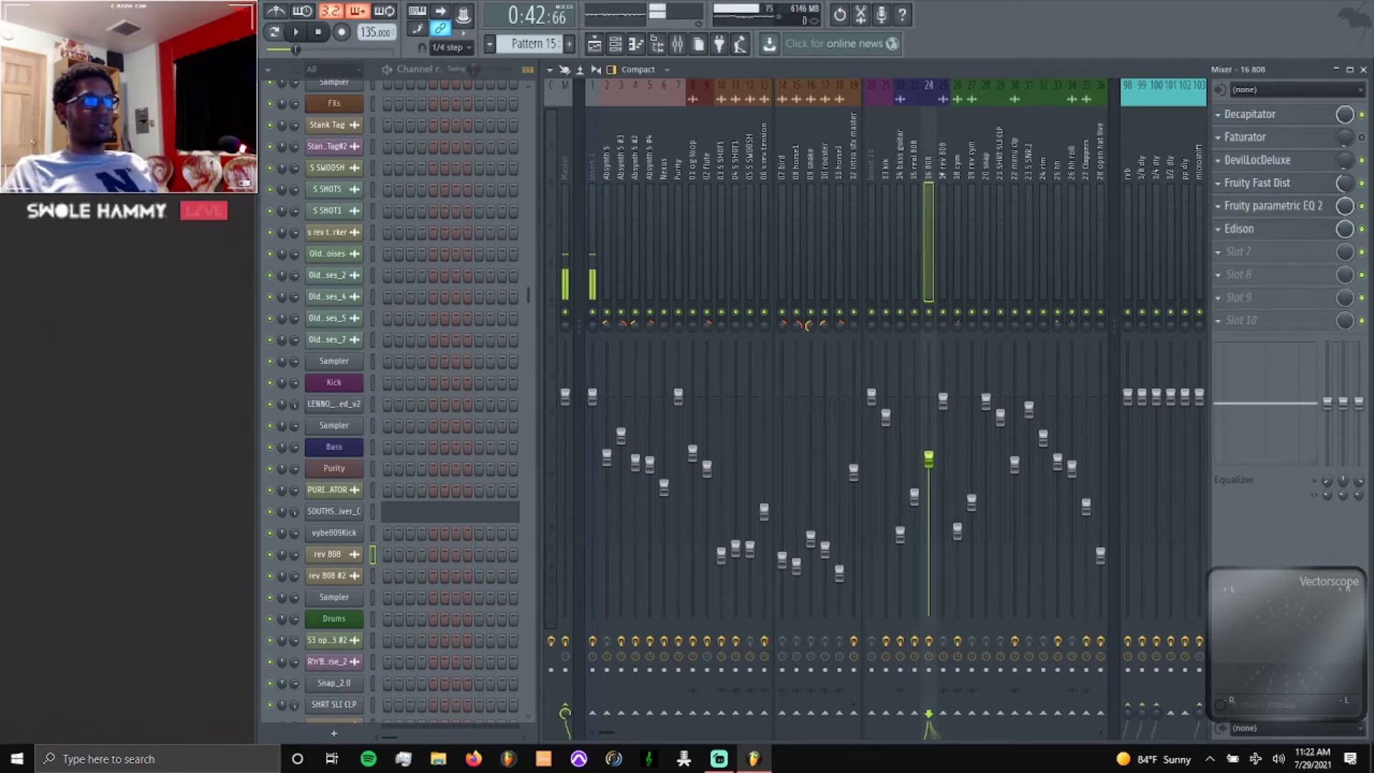
{"action": "left_click", "coordinate": [946, 171]}
{"action": "left_click", "coordinate": [928, 175]}
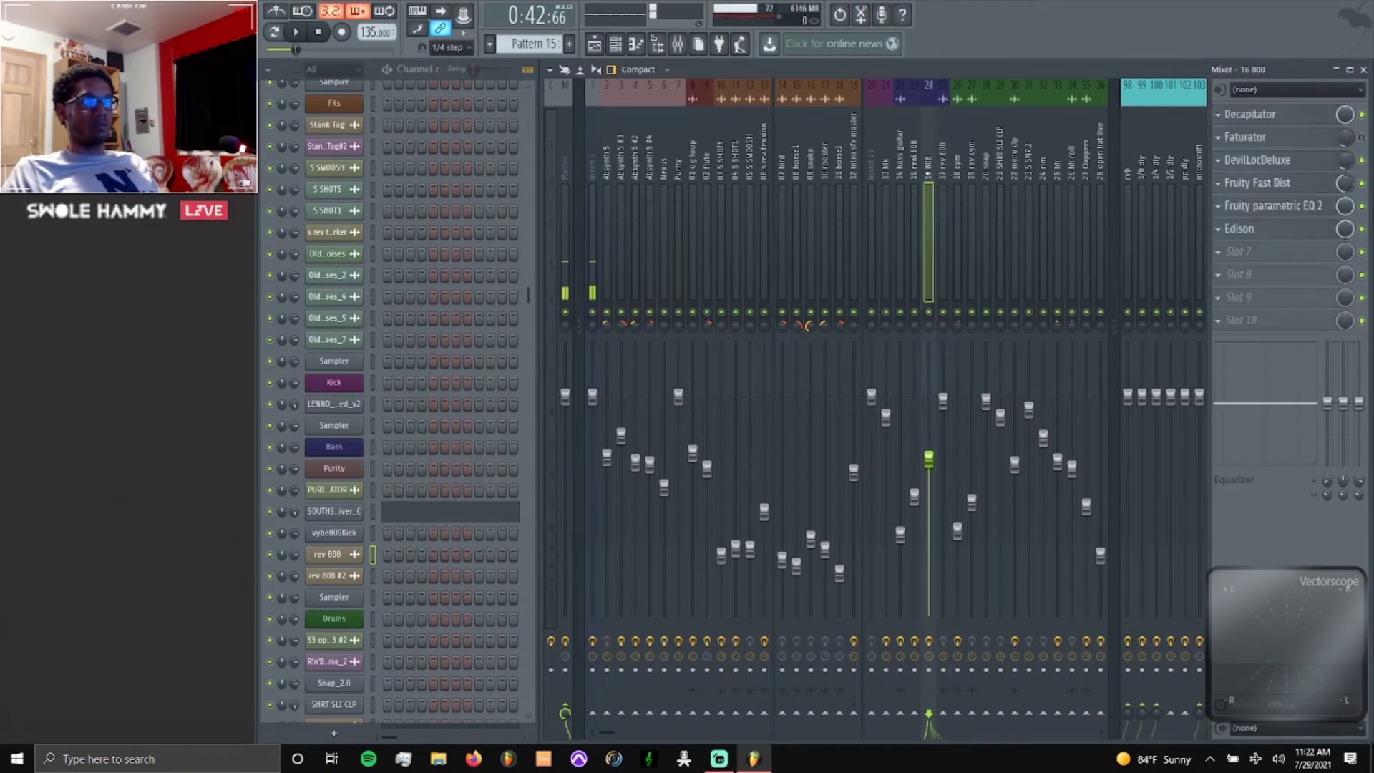
{"action": "left_click", "coordinate": [913, 163]}
{"action": "left_click", "coordinate": [943, 168]}
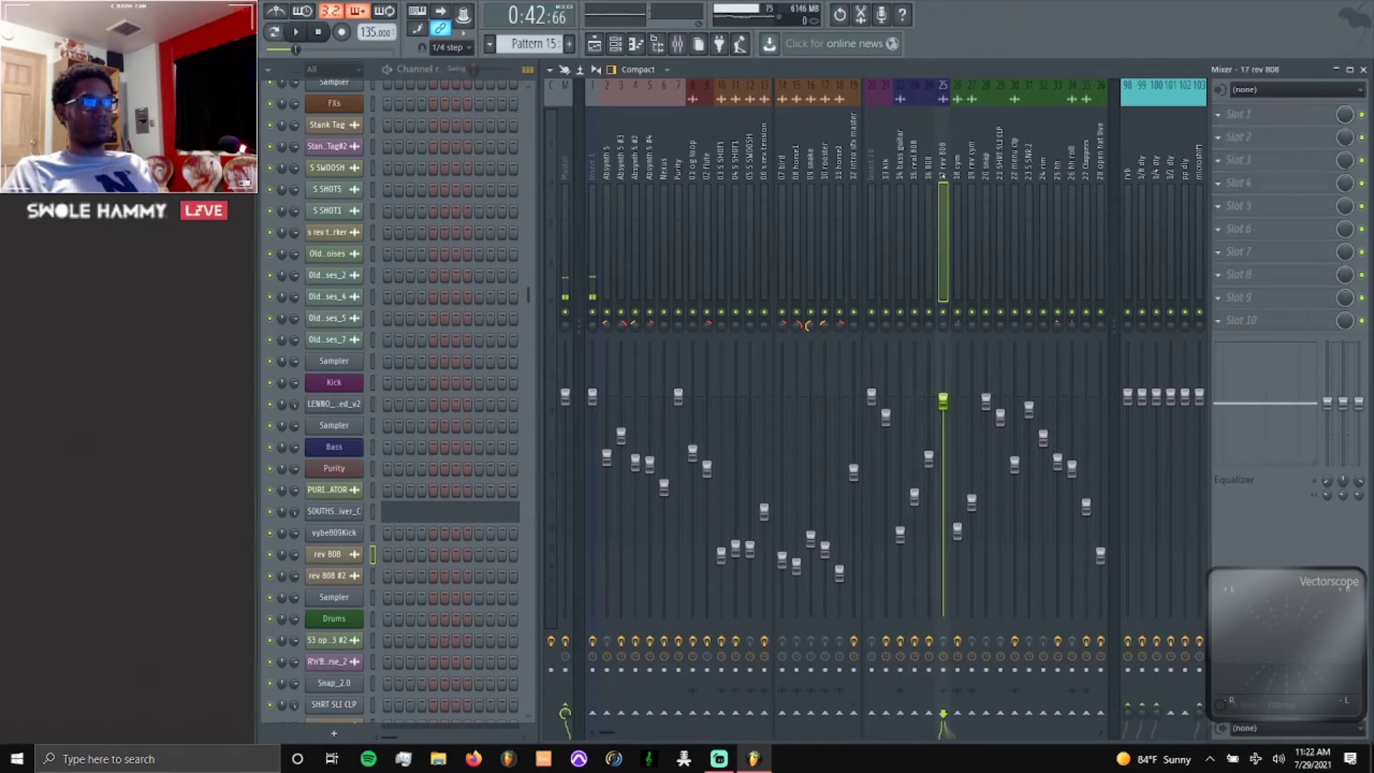
{"action": "left_click", "coordinate": [914, 163]}
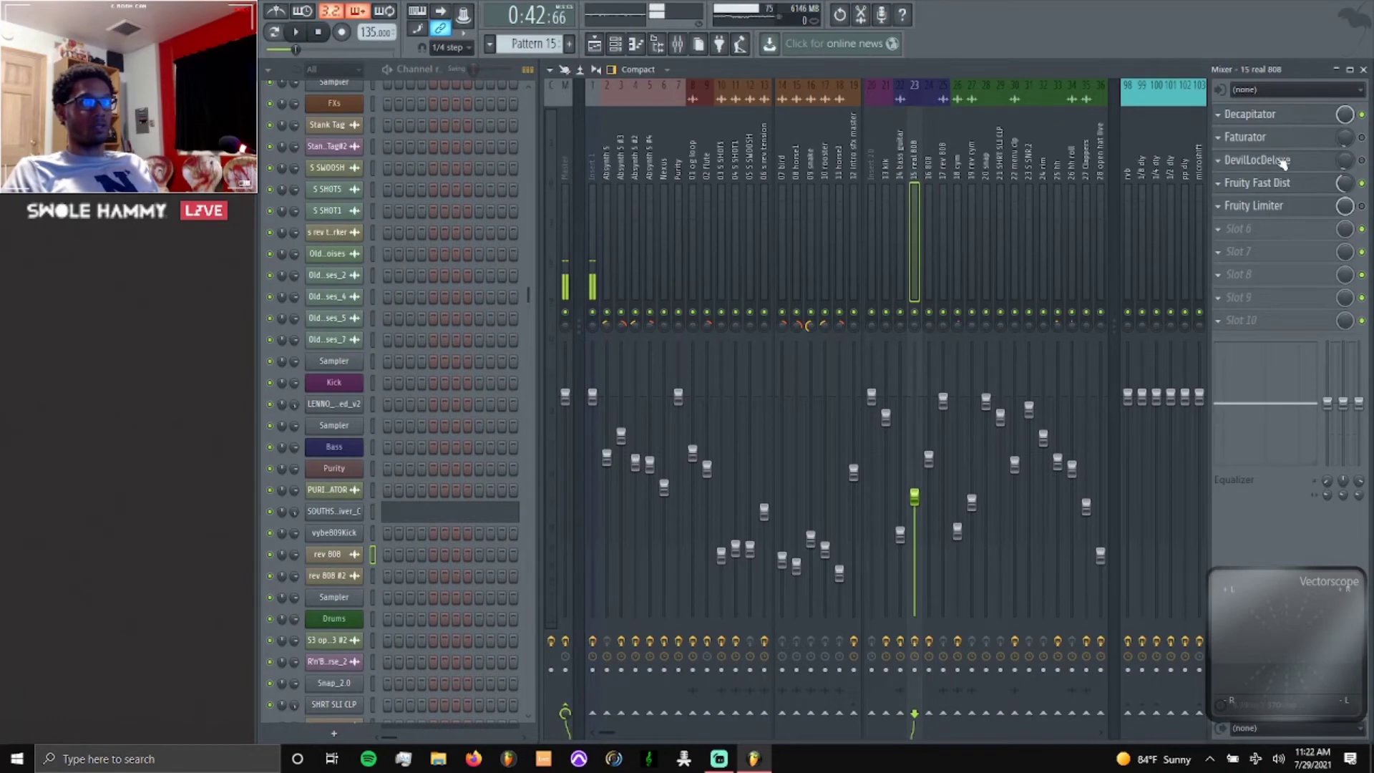
Recheck the empty 17 rev 808 insert against the 15 real 808 effect chain and return to the playlist.
{"action": "left_click", "coordinate": [943, 168]}
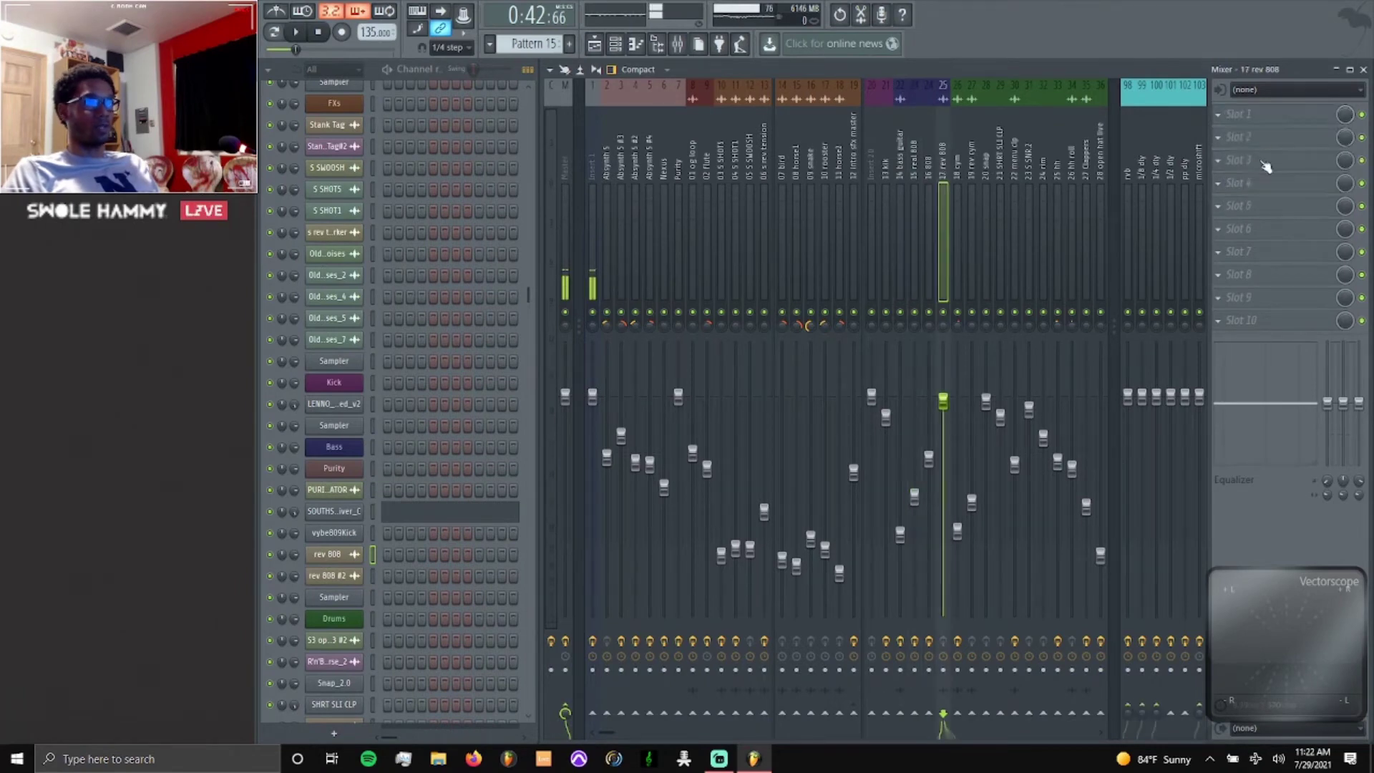
{"action": "left_click", "coordinate": [914, 163]}
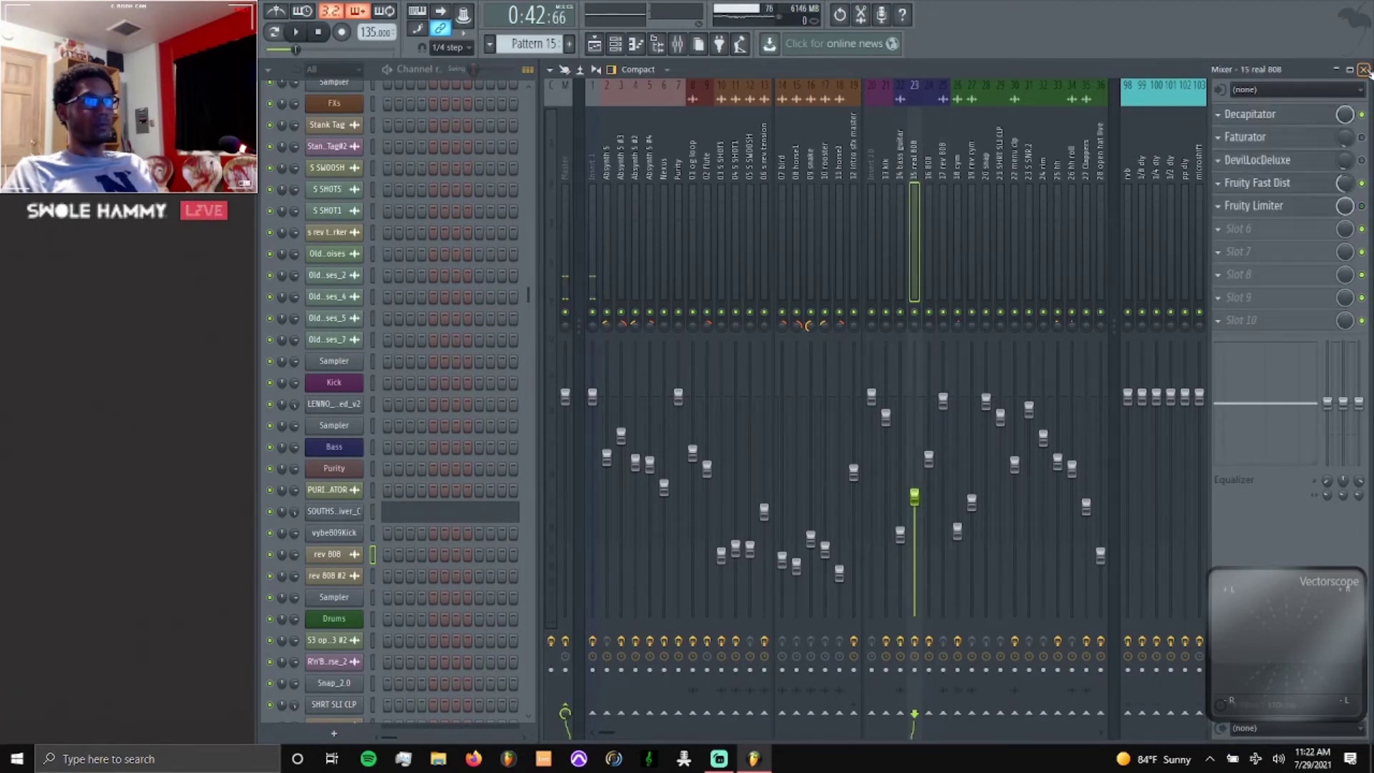
{"action": "key", "text": "F5"}
Play the section with the rev 808 clip below Pattern 12 alongside the guitar and 808.
{"action": "scroll", "coordinate": [812, 473], "scroll_direction": "down", "scroll_amount": 3}
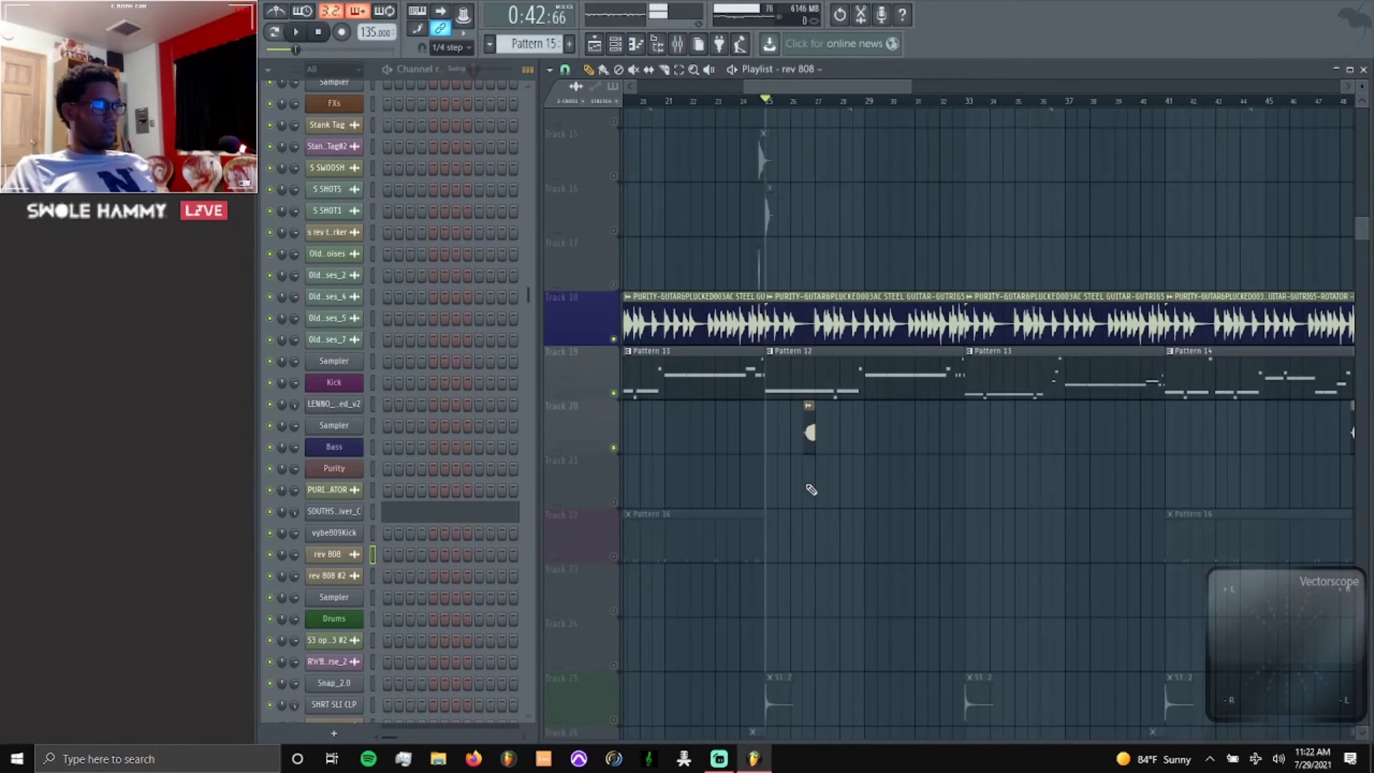
{"action": "key", "text": "space"}
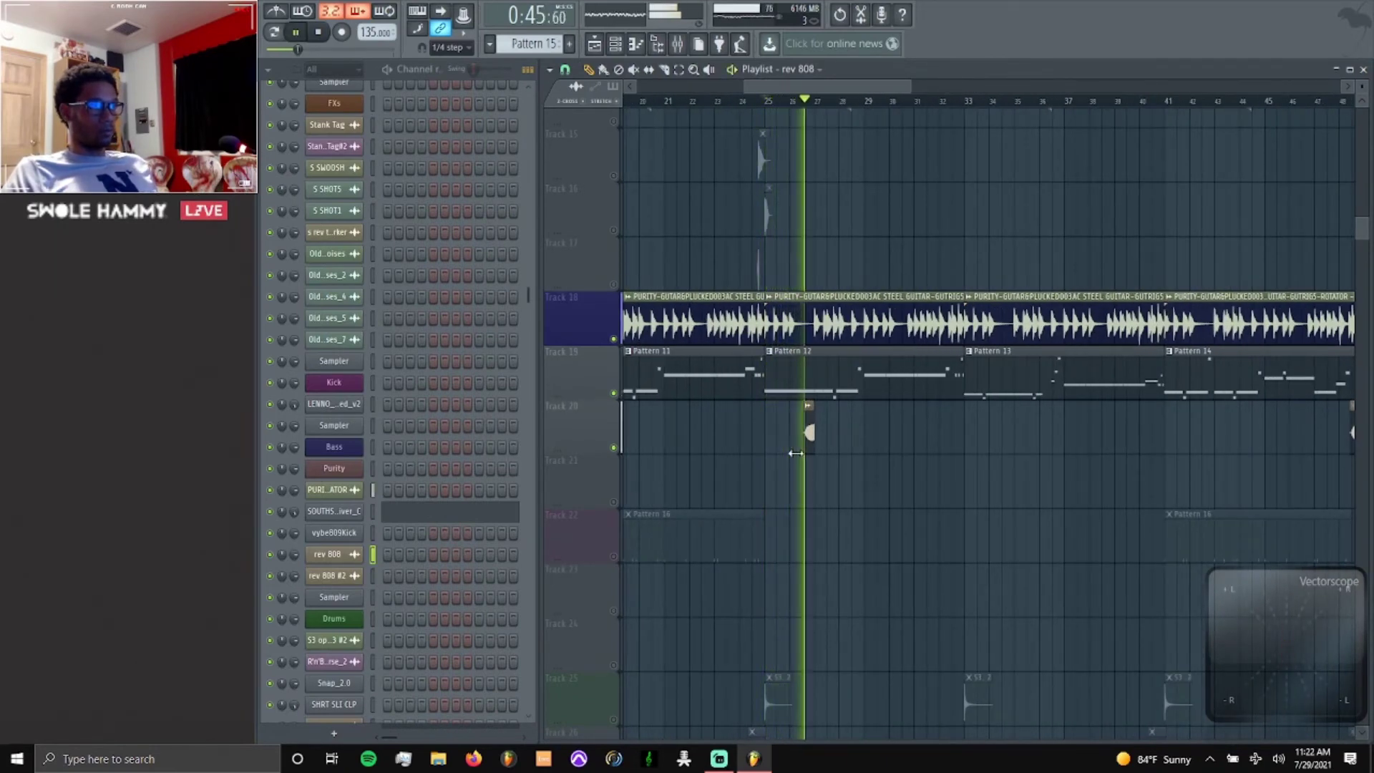
{"action": "scroll", "coordinate": [796, 453], "scroll_direction": "up", "scroll_amount": 3}
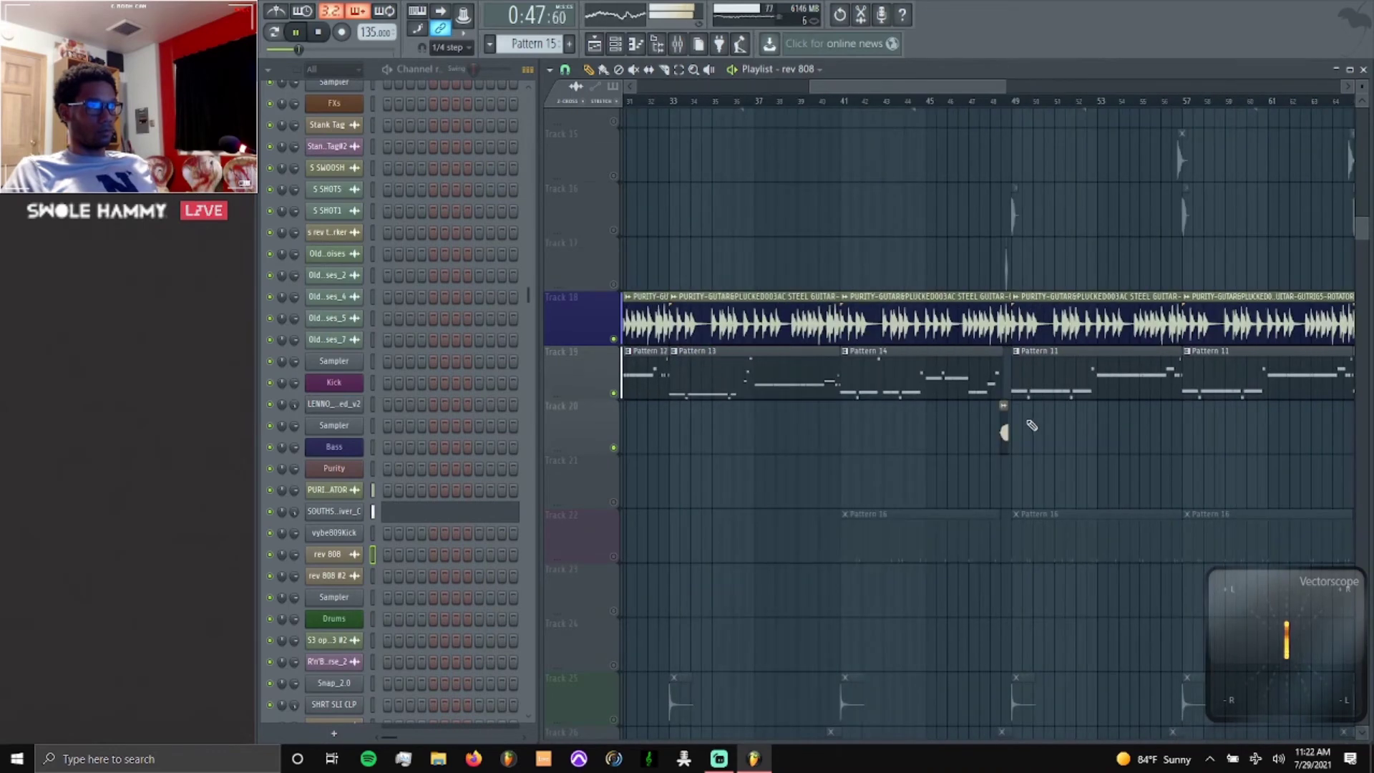
Audition the reversed 808 at the end of Pattern 14 by playing from bar 47, and stop playback after it.
{"action": "scroll", "coordinate": [971, 286], "scroll_direction": "right", "scroll_amount": 5}
{"action": "left_click", "coordinate": [957, 101]}
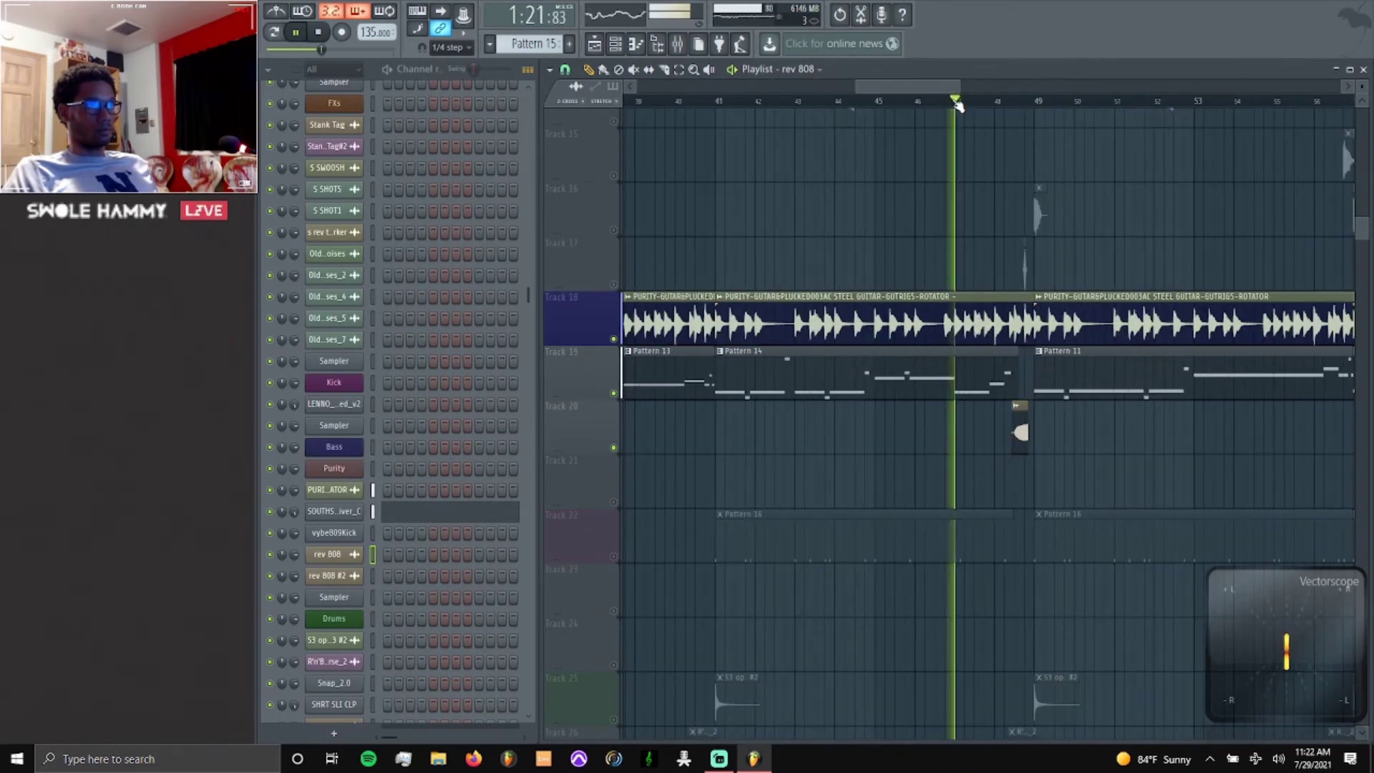
{"action": "scroll", "coordinate": [1036, 380], "scroll_direction": "down", "scroll_amount": 4}
{"action": "scroll", "coordinate": [1036, 379], "scroll_direction": "up", "scroll_amount": 2}
{"action": "scroll", "coordinate": [1217, 429], "scroll_direction": "right", "scroll_amount": 5}
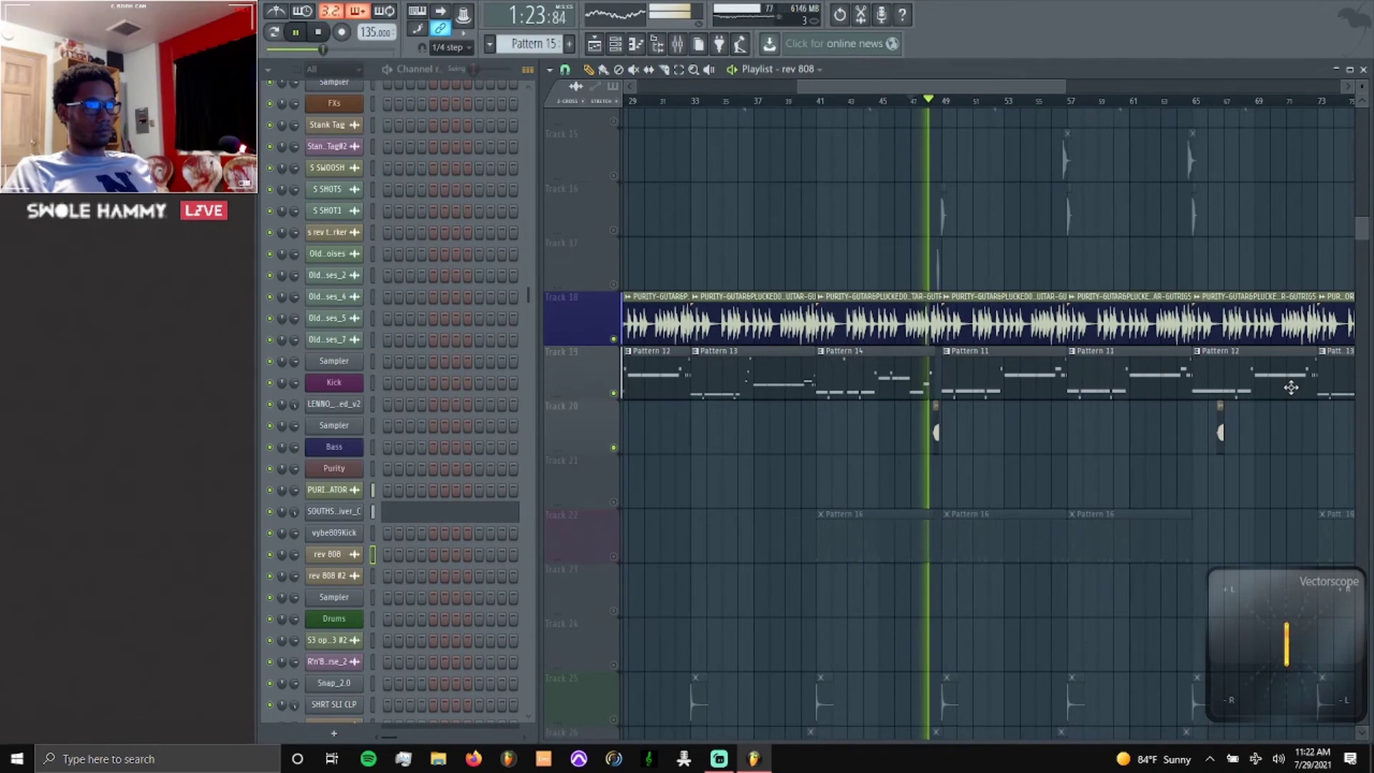
{"action": "scroll", "coordinate": [930, 447], "scroll_direction": "down", "scroll_amount": 5}
{"action": "key", "text": "space"}
{"action": "scroll", "coordinate": [772, 473], "scroll_direction": "down", "scroll_amount": 2}
{"action": "scroll", "coordinate": [771, 473], "scroll_direction": "down", "scroll_amount": 2}
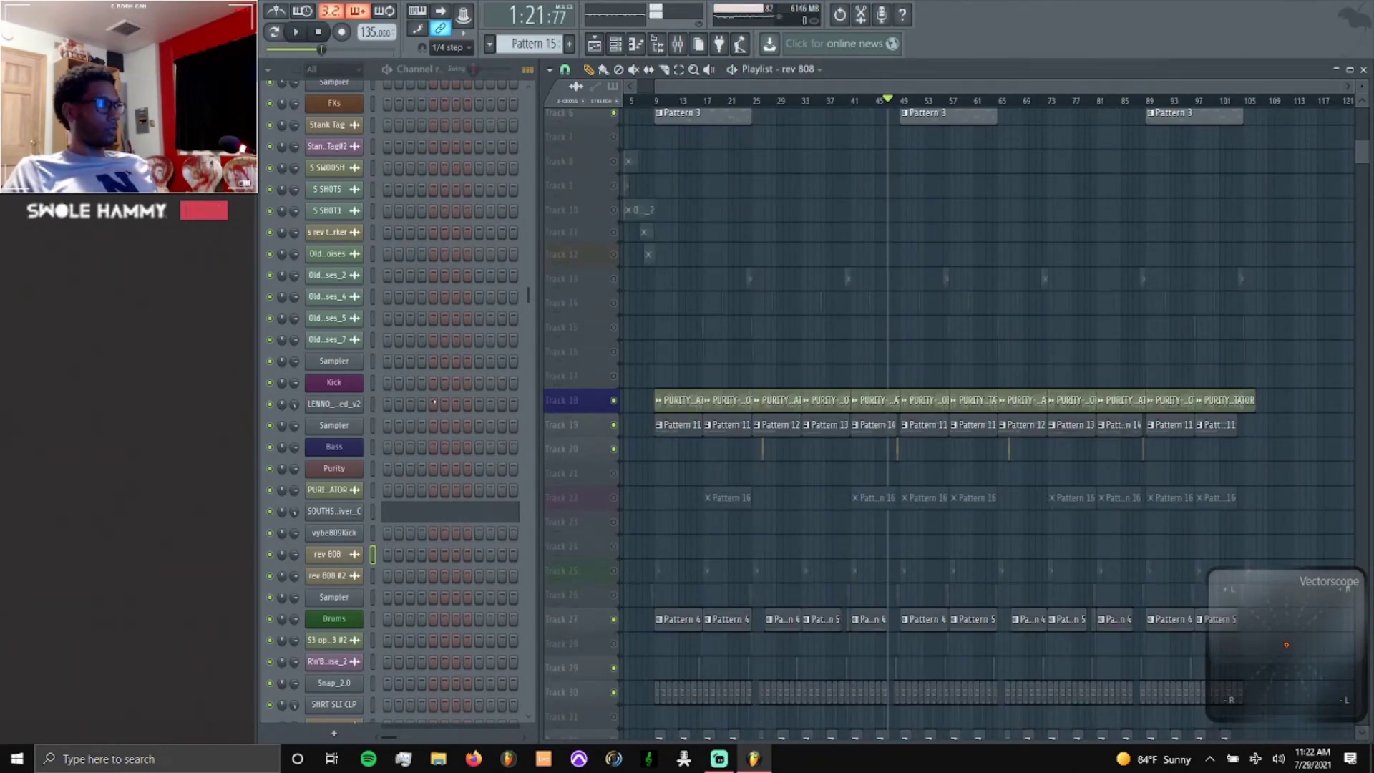
Switch to Pattern 16, view the kick channel's notes in the piano roll and close it again.
{"action": "scroll", "coordinate": [401, 401], "scroll_direction": "up", "scroll_amount": 9}
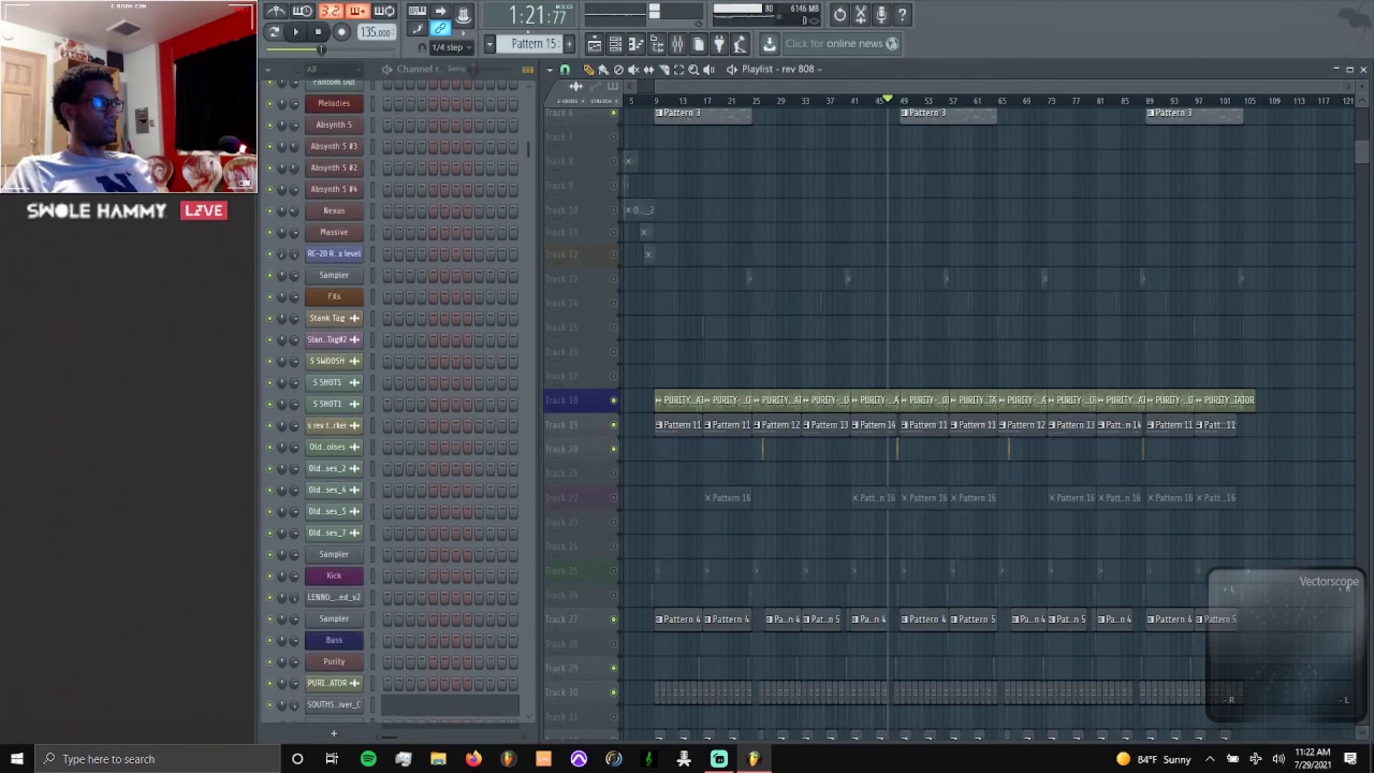
{"action": "key", "text": "KP_Add"}
{"action": "scroll", "coordinate": [481, 341], "scroll_direction": "down", "scroll_amount": 12}
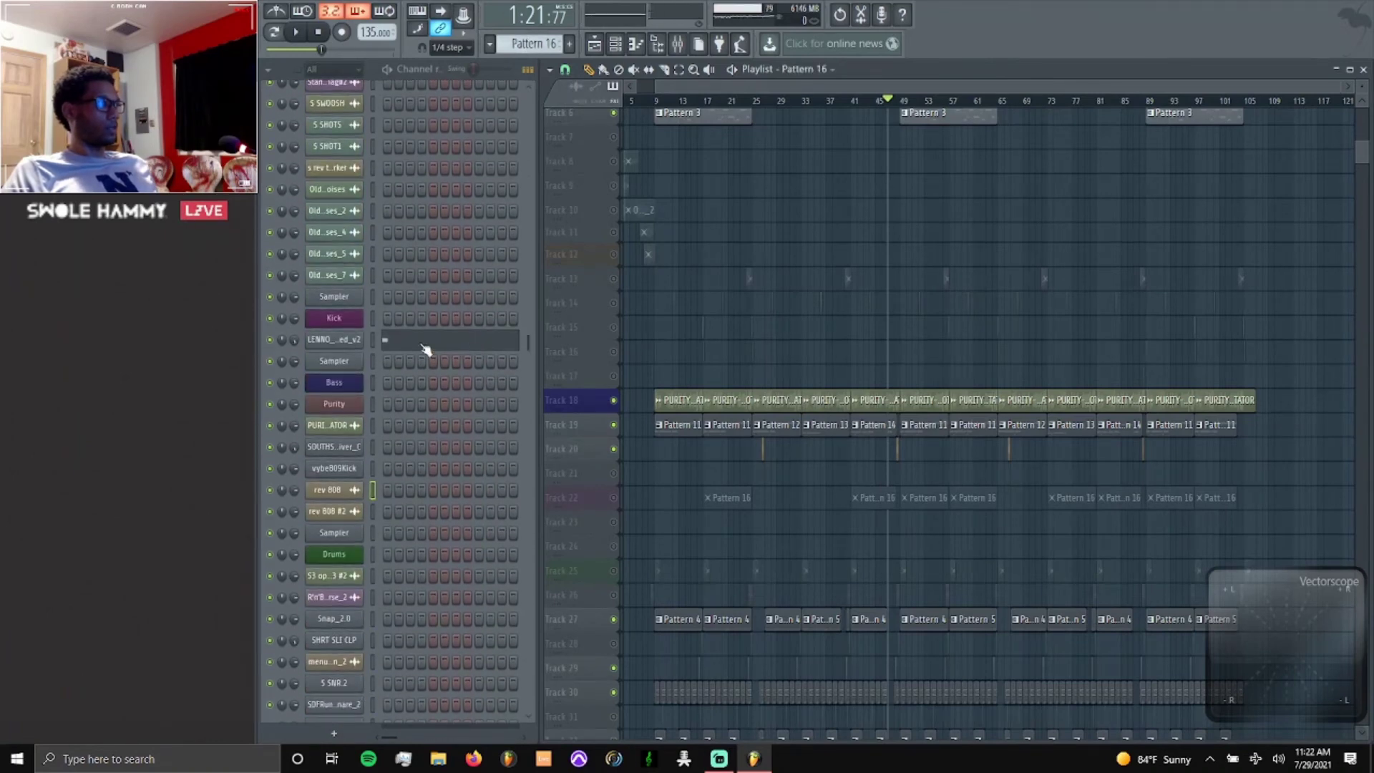
{"action": "left_click", "coordinate": [426, 349]}
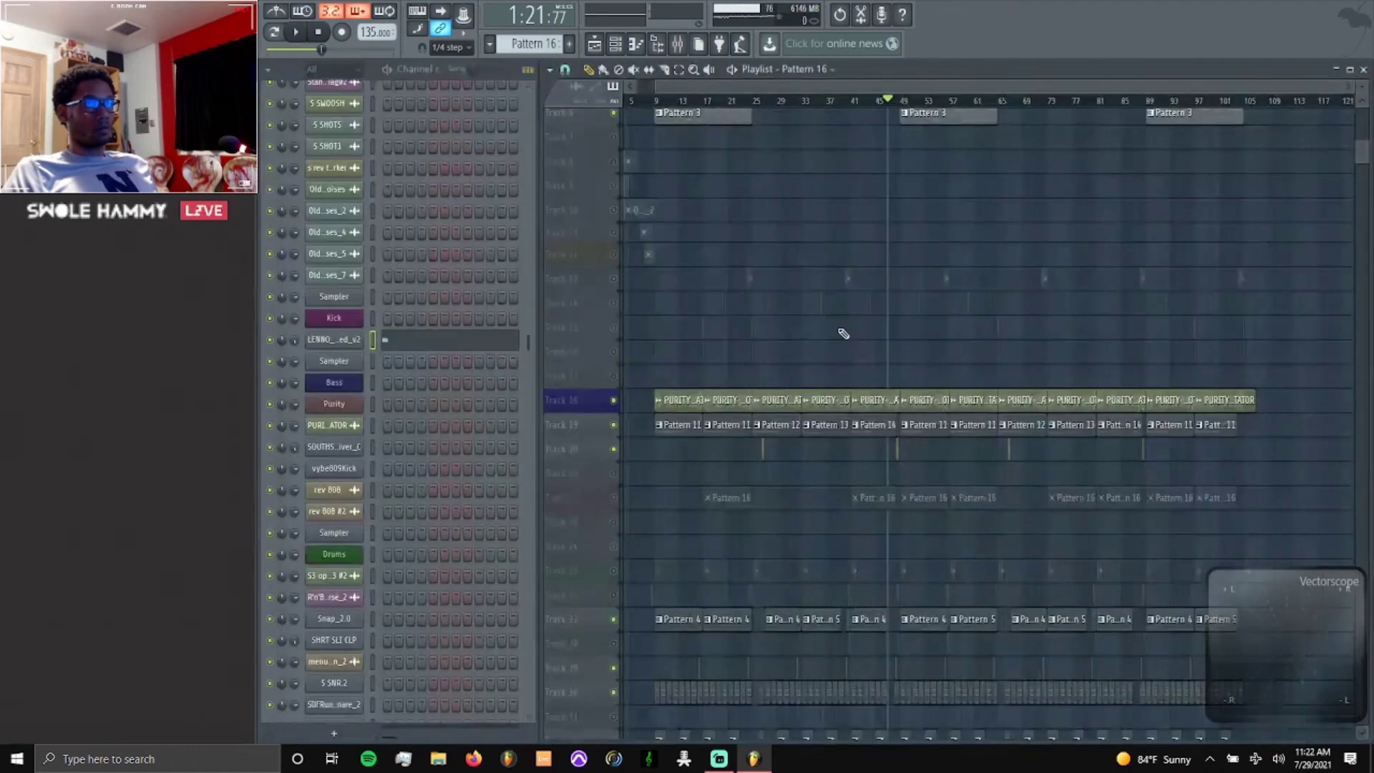
{"action": "left_click", "coordinate": [1364, 67]}
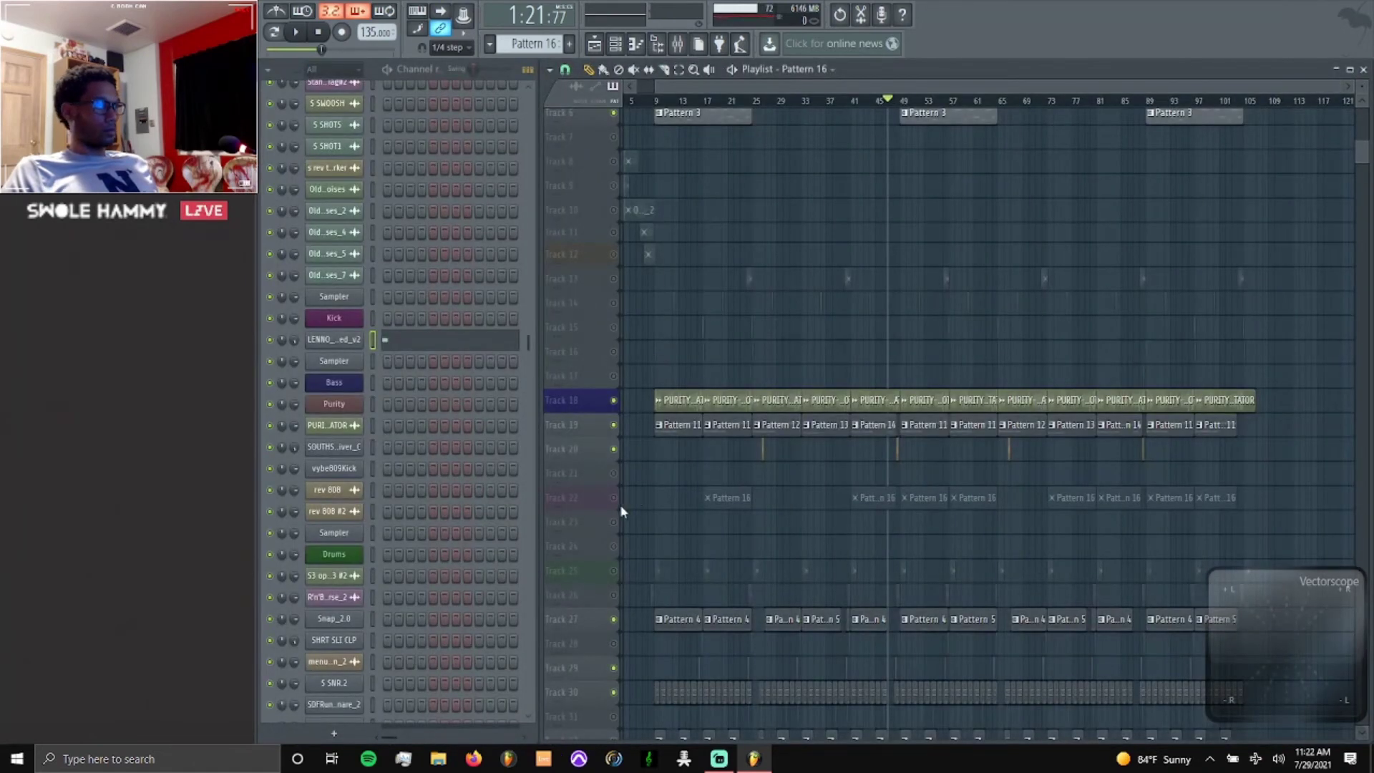
Unmute Track 22 with the kick clips and play from bar 15, just before the first Pattern 16 clip.
{"action": "scroll", "coordinate": [620, 501], "scroll_direction": "down", "scroll_amount": 3}
{"action": "scroll", "coordinate": [617, 465], "scroll_direction": "up", "scroll_amount": 3}
{"action": "left_click", "coordinate": [614, 425]}
{"action": "key", "text": "space"}
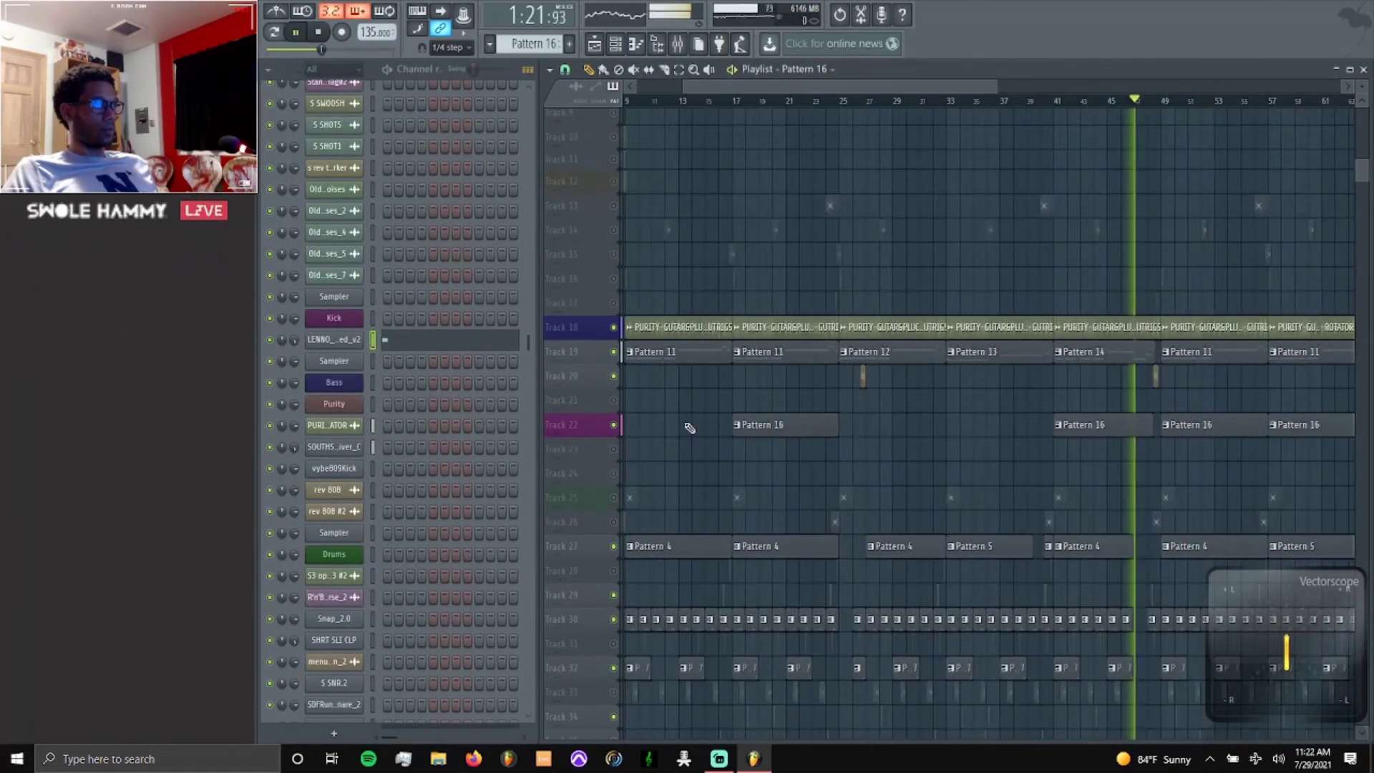
{"action": "left_click", "coordinate": [710, 106]}
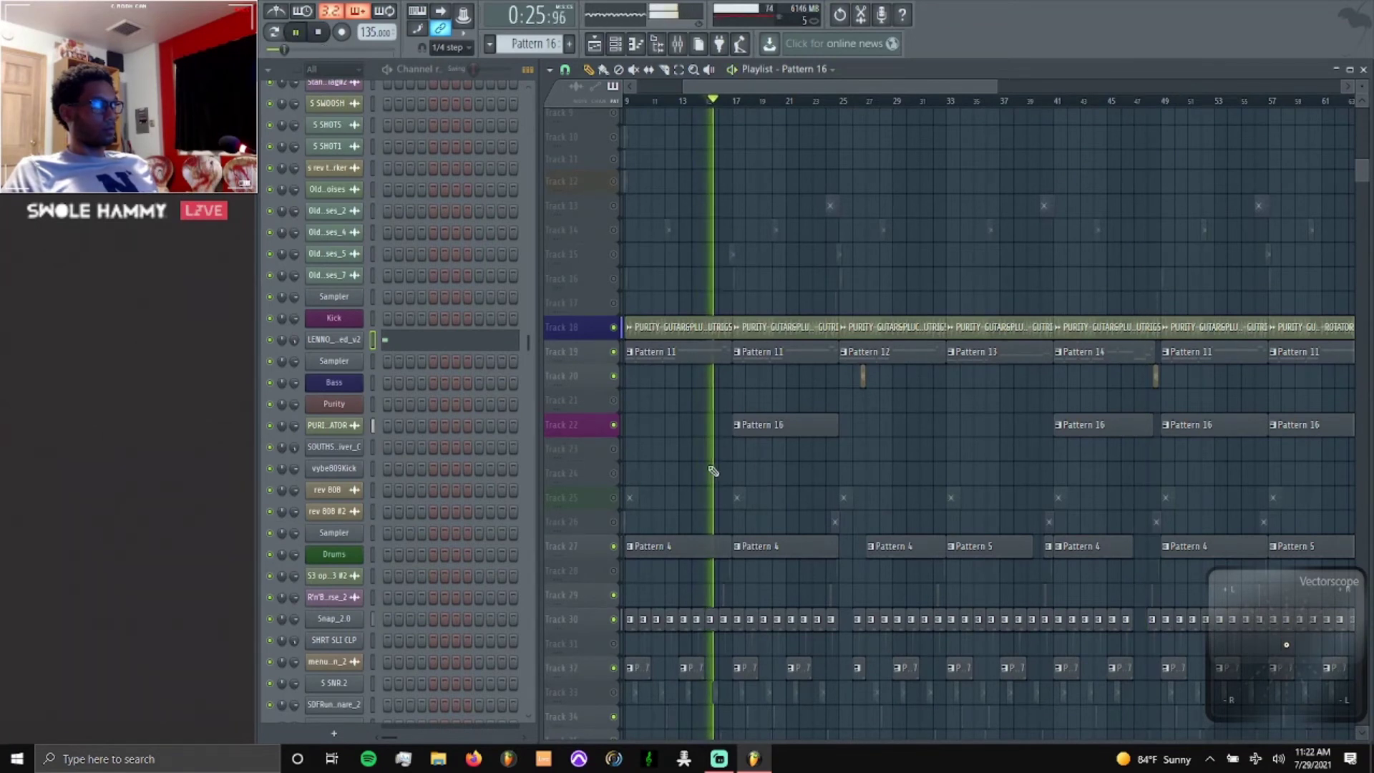
{"action": "left_click", "coordinate": [565, 70]}
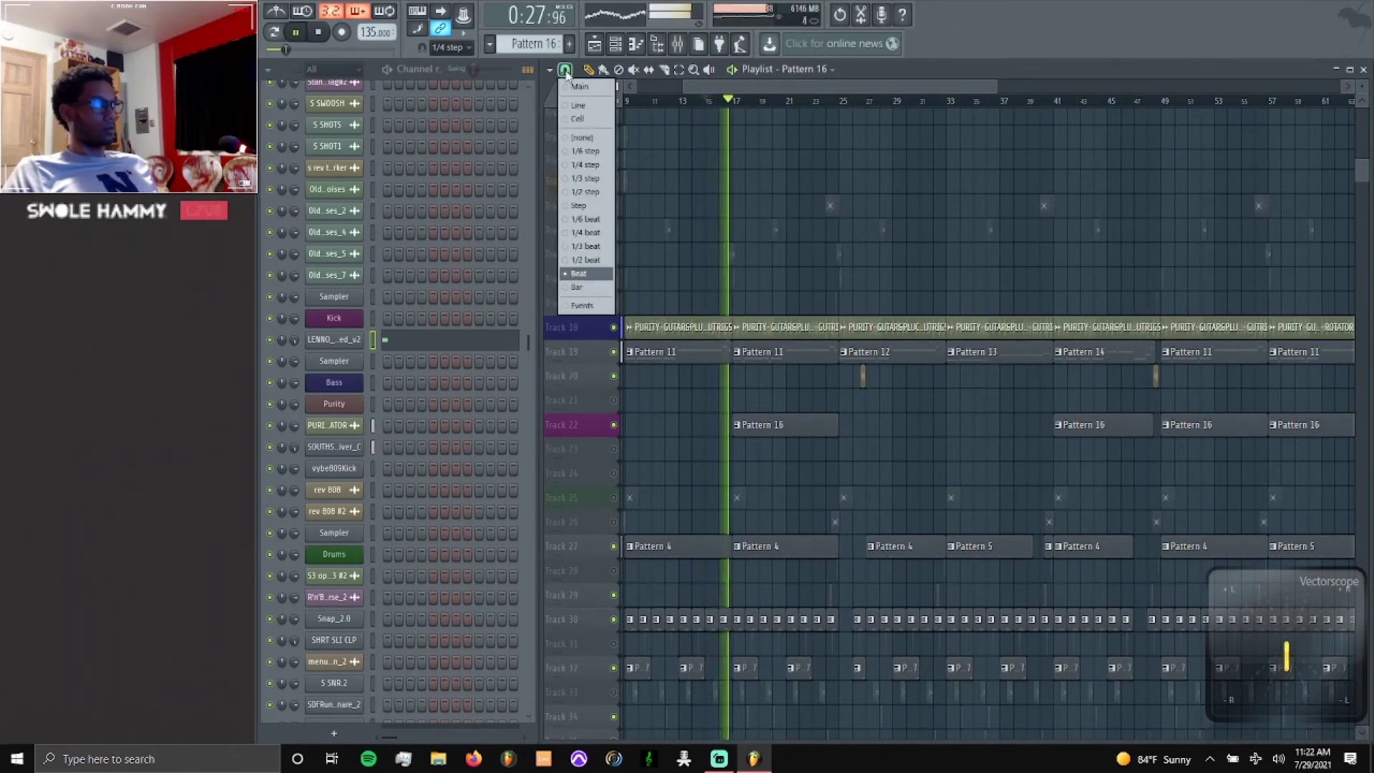
{"action": "left_click", "coordinate": [565, 70]}
Listen through the first Pattern 16 clip, inspect its kick notes in the piano roll, and stop playback before closing them.
{"action": "scroll", "coordinate": [697, 401], "scroll_direction": "up", "scroll_amount": 3}
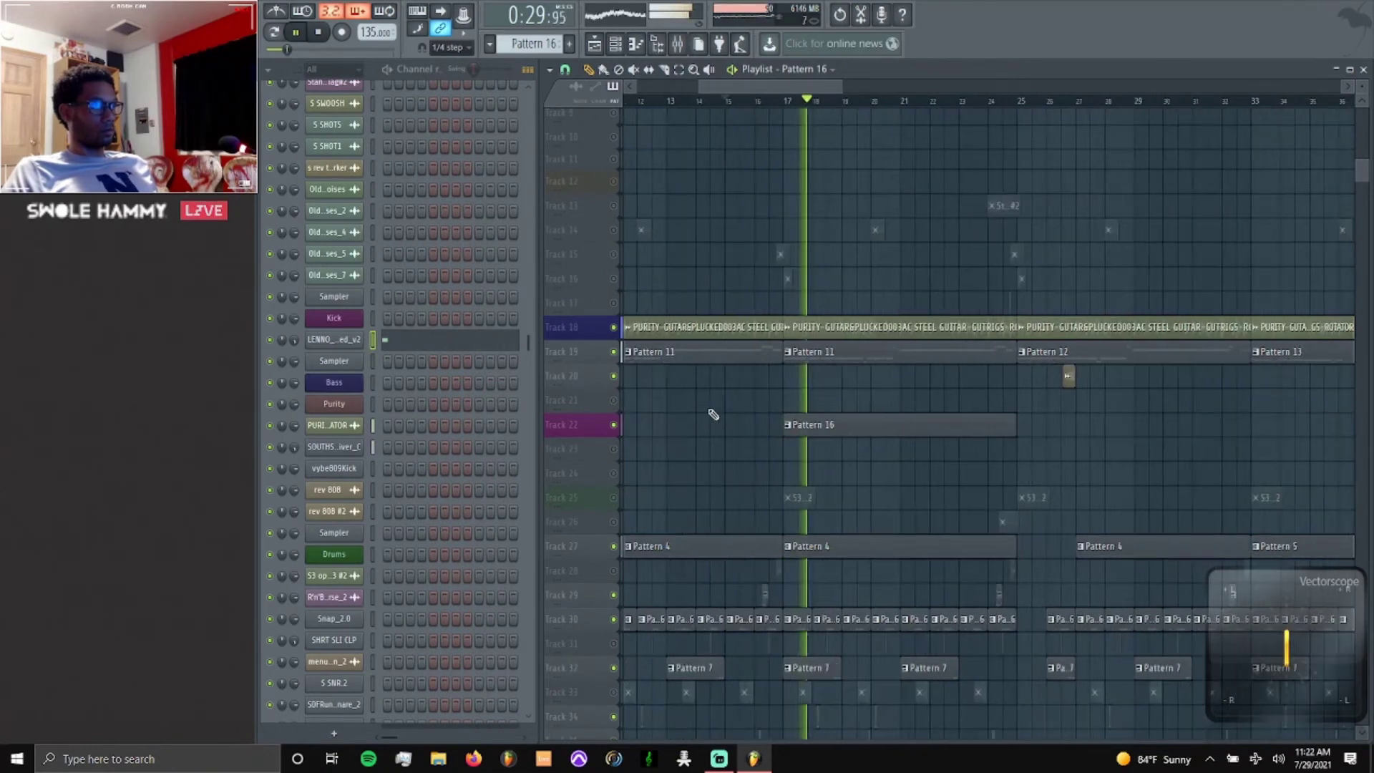
{"action": "scroll", "coordinate": [917, 479], "scroll_direction": "up", "scroll_amount": 3}
{"action": "scroll", "coordinate": [920, 477], "scroll_direction": "up", "scroll_amount": 1}
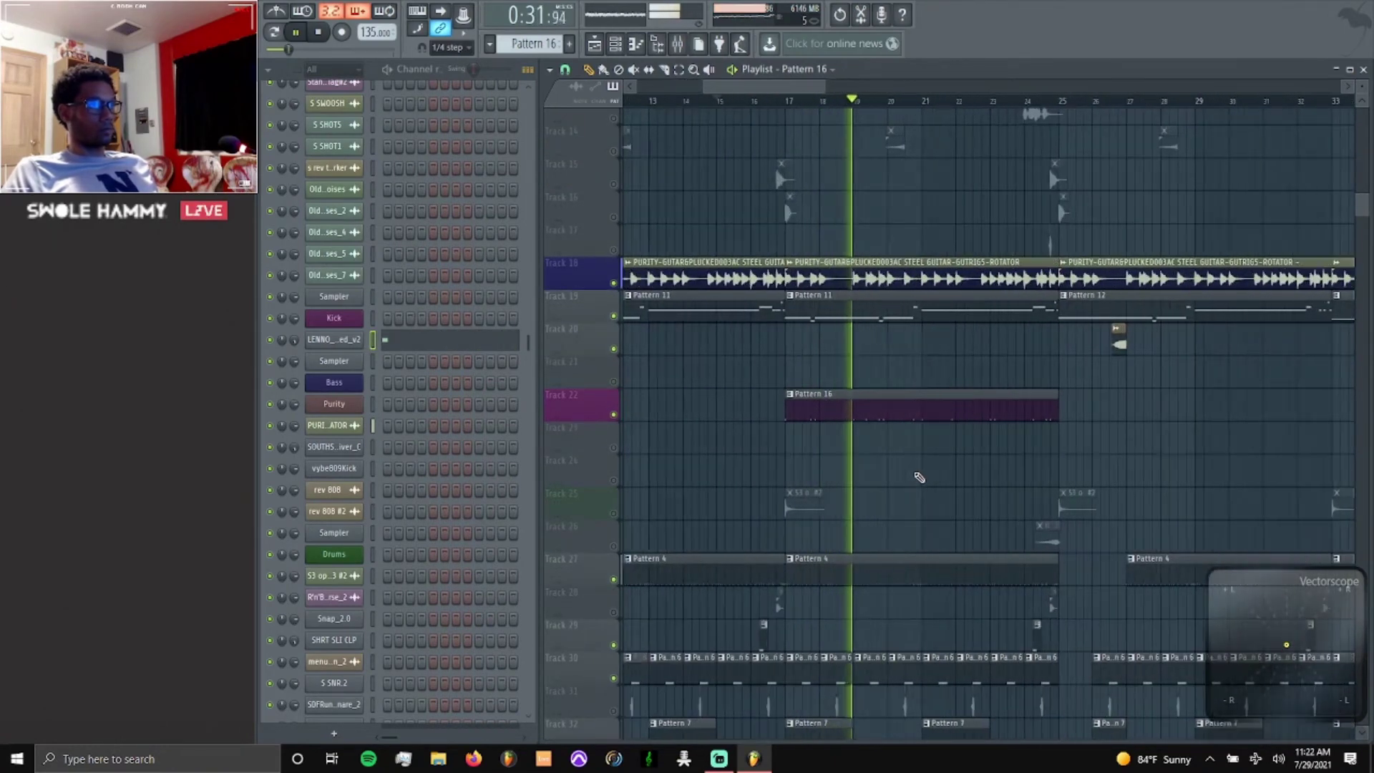
{"action": "scroll", "coordinate": [919, 477], "scroll_direction": "up", "scroll_amount": 2}
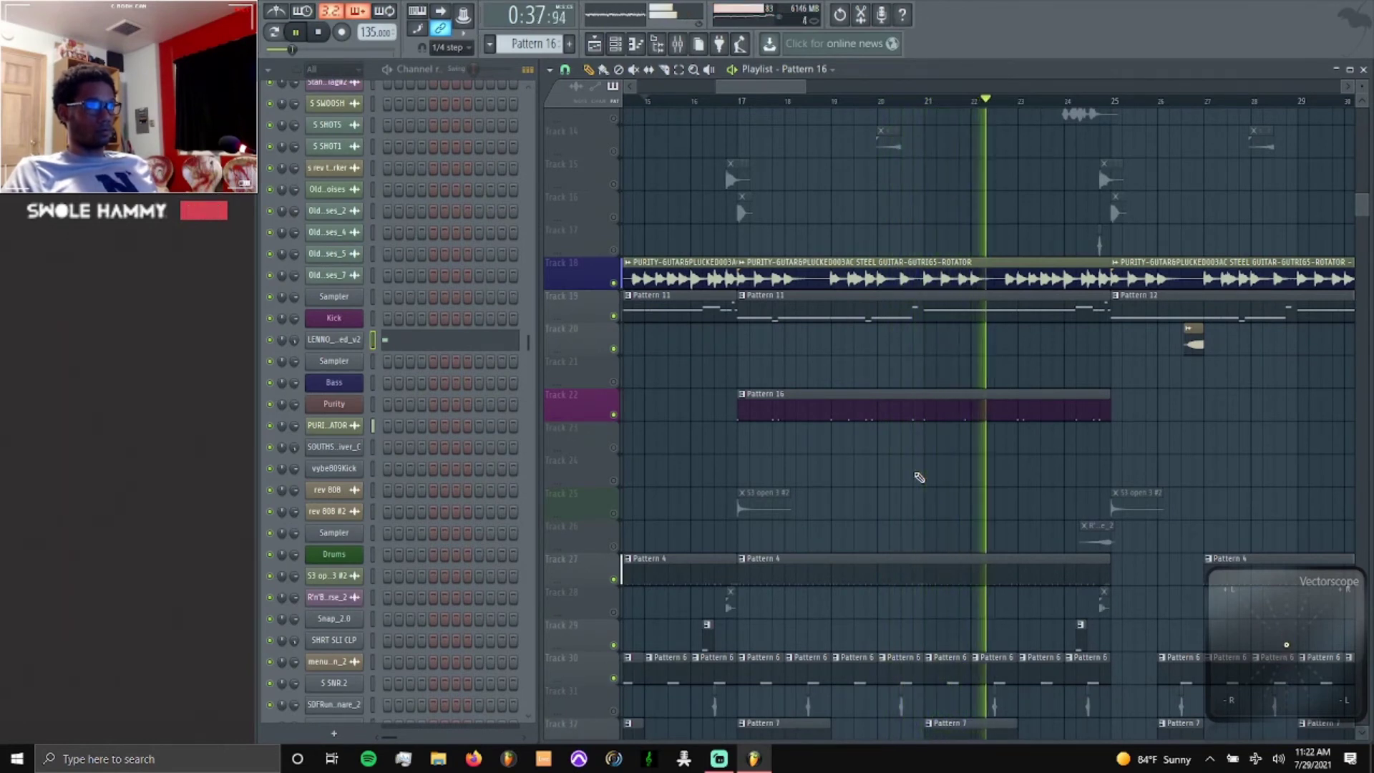
{"action": "scroll", "coordinate": [924, 477], "scroll_direction": "down", "scroll_amount": 2}
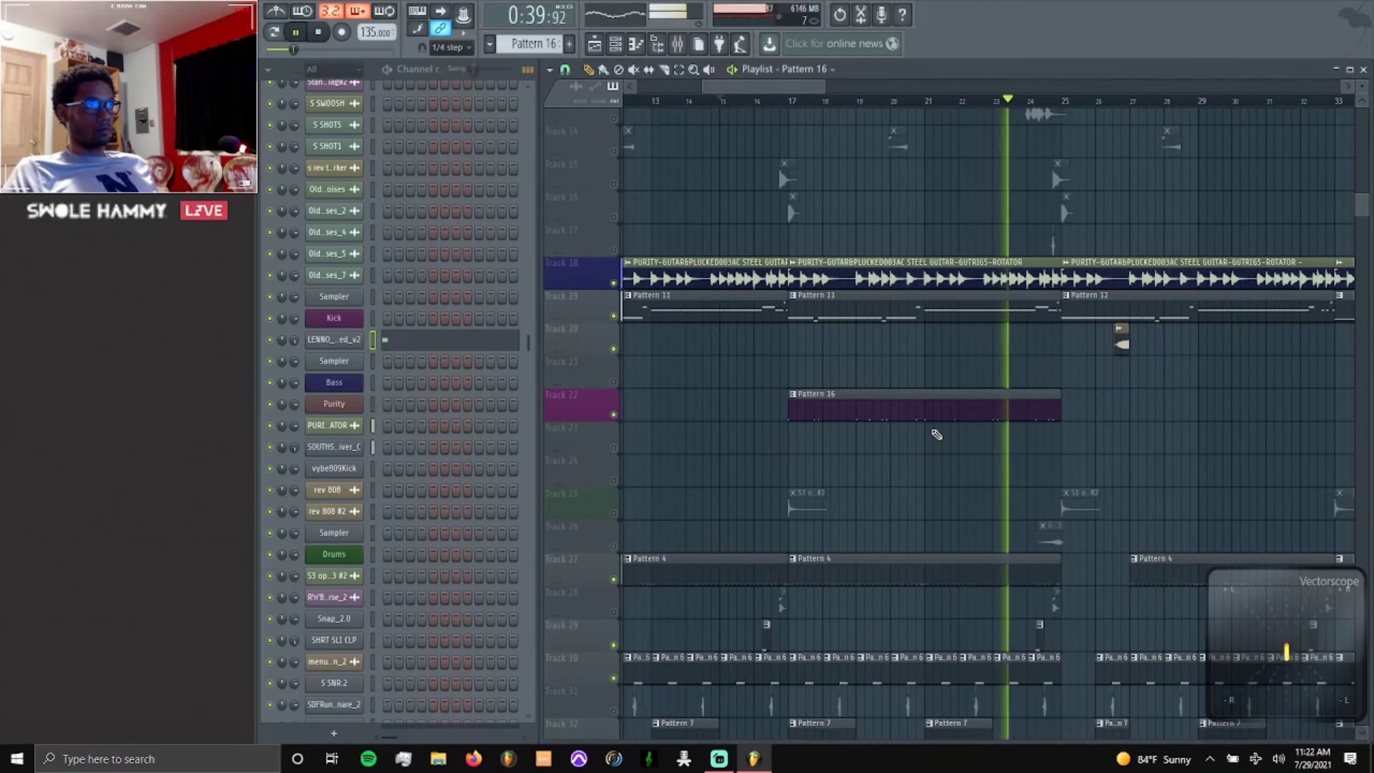
{"action": "double_click", "coordinate": [931, 415]}
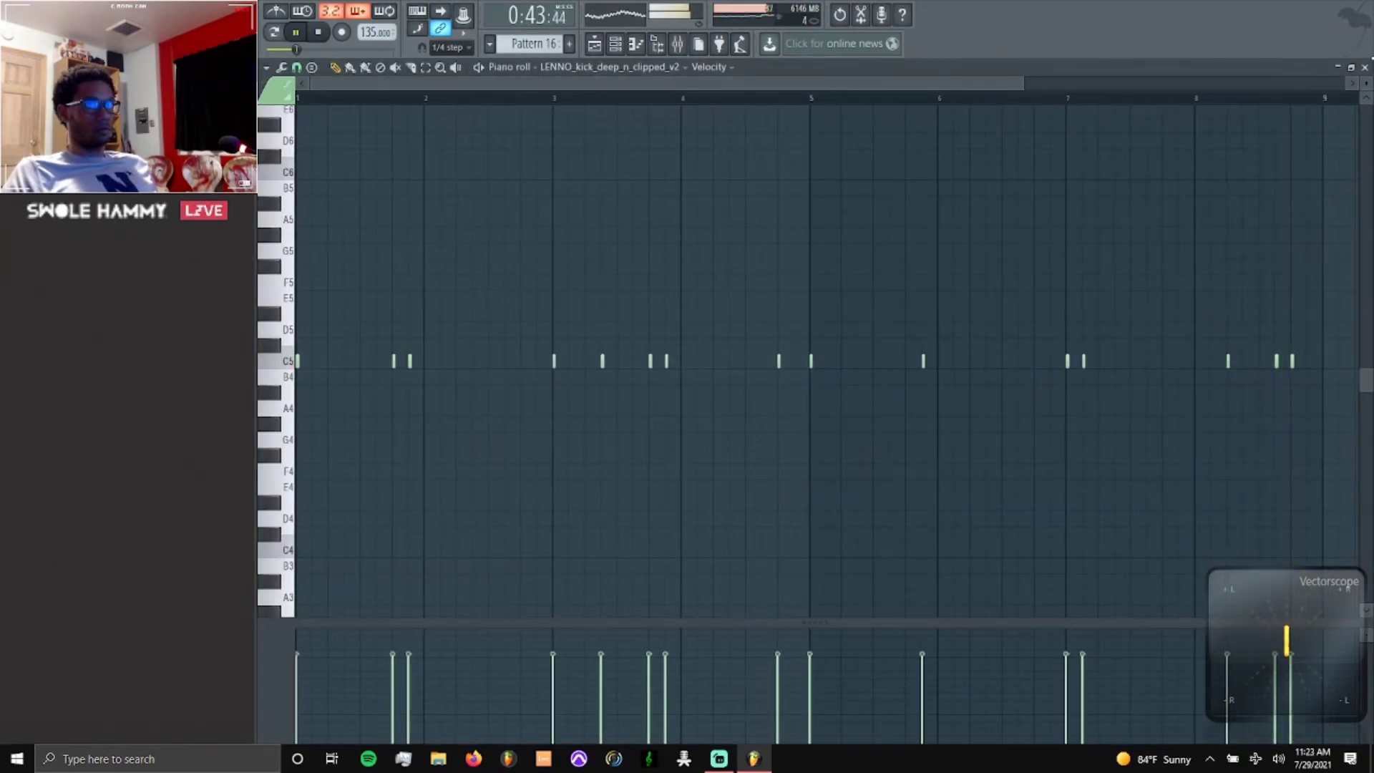
{"action": "key", "text": "space"}
{"action": "left_click", "coordinate": [1365, 66]}
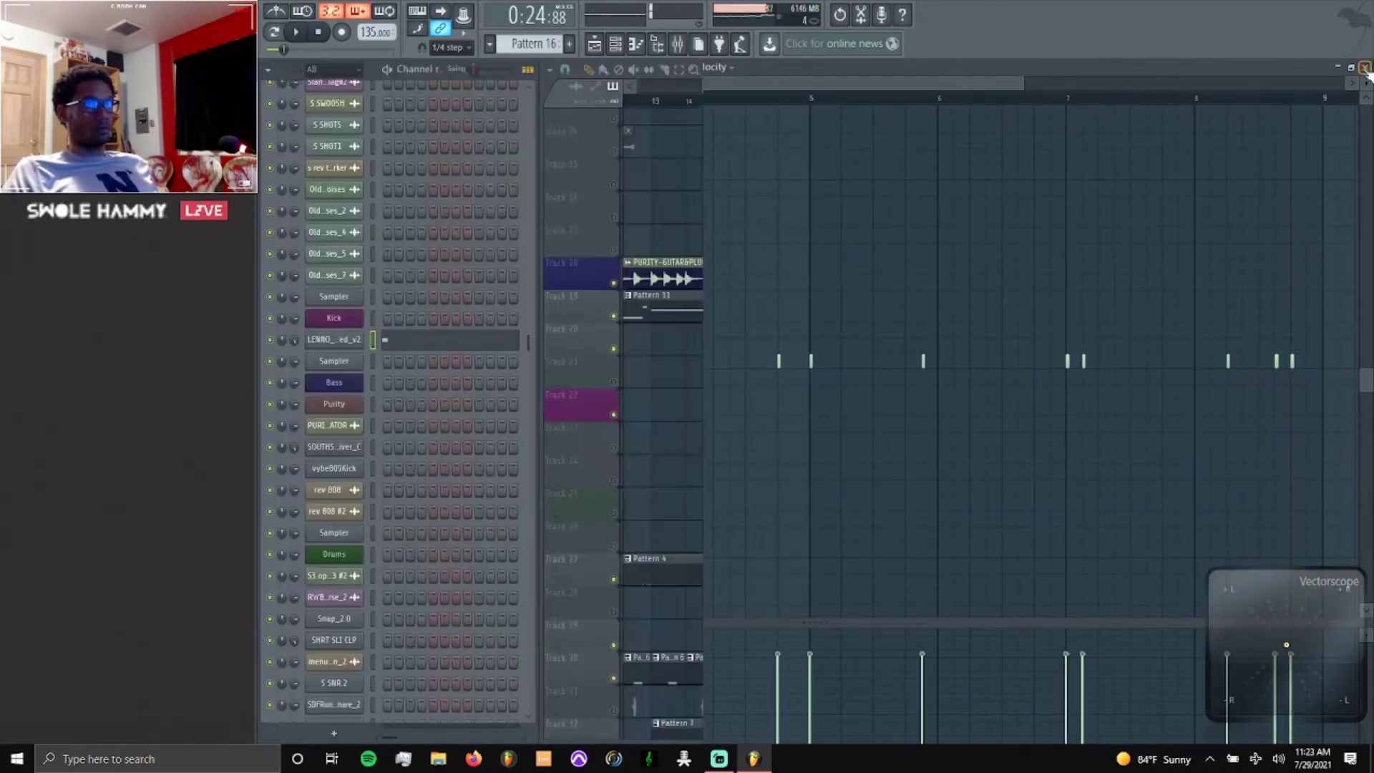
Examine where the Pattern 16 kick clips sit on Track 22 across the whole arrangement.
{"action": "scroll", "coordinate": [1012, 429], "scroll_direction": "down", "scroll_amount": 5}
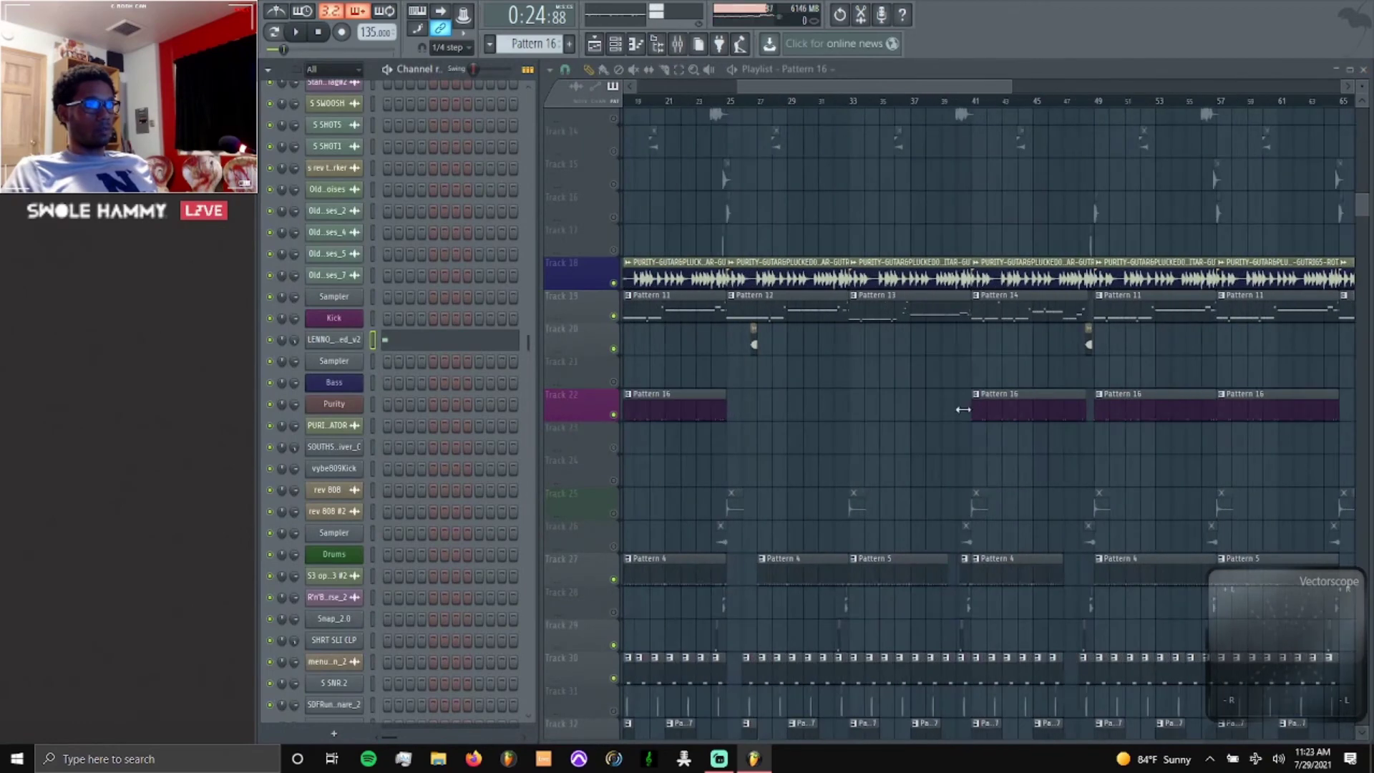
{"action": "scroll", "coordinate": [720, 411], "scroll_direction": "down", "scroll_amount": 3}
{"action": "scroll", "coordinate": [895, 439], "scroll_direction": "up", "scroll_amount": 1}
{"action": "scroll", "coordinate": [897, 444], "scroll_direction": "down", "scroll_amount": 1}
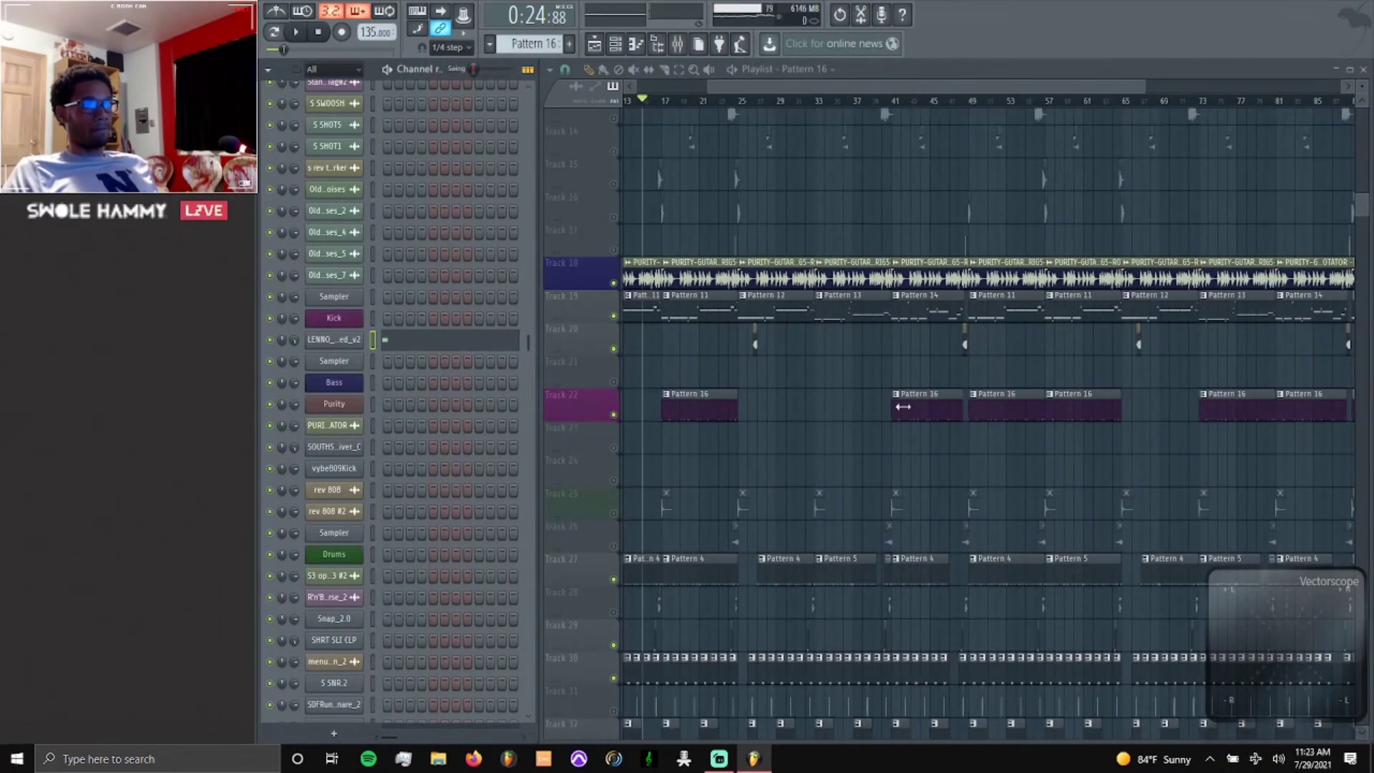
{"action": "scroll", "coordinate": [903, 410], "scroll_direction": "up", "scroll_amount": 2}
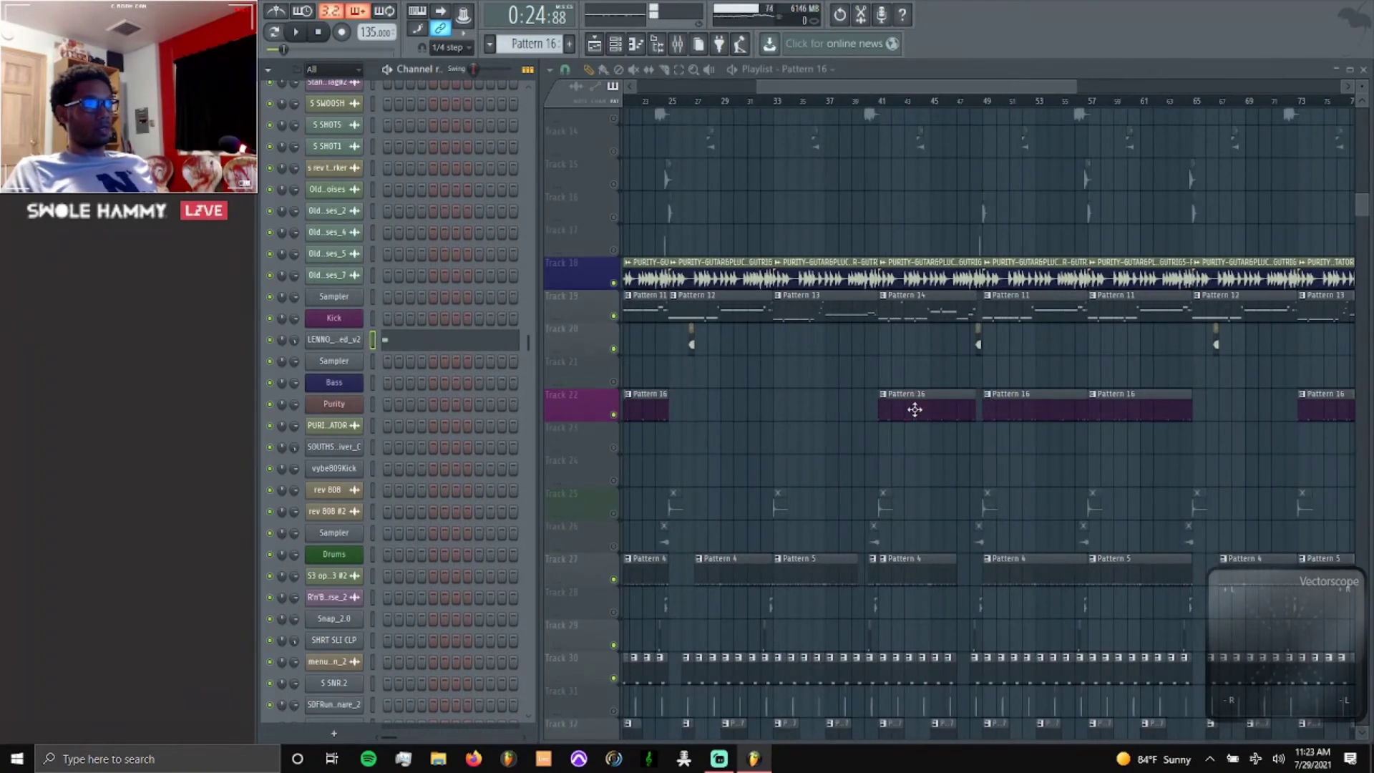
{"action": "scroll", "coordinate": [916, 409], "scroll_direction": "down", "scroll_amount": 3}
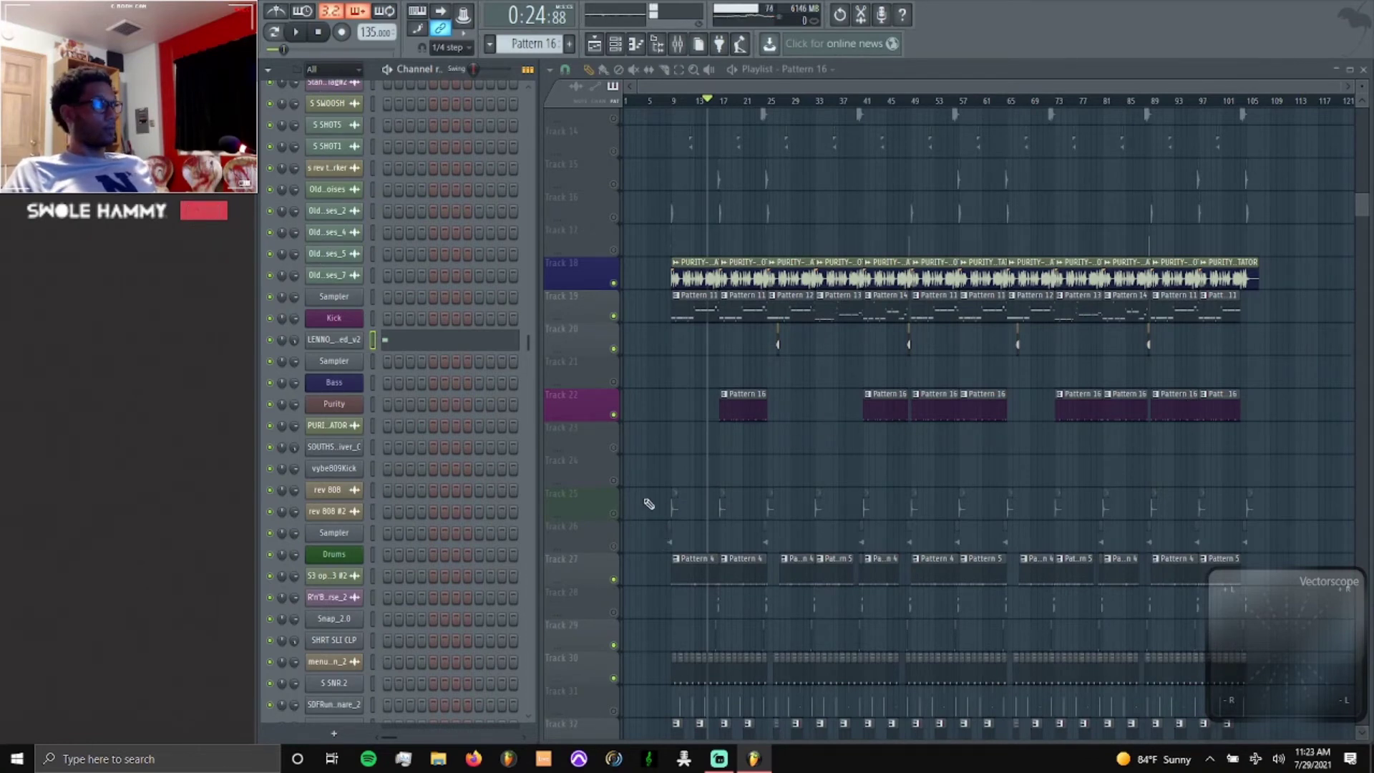
{"action": "scroll", "coordinate": [533, 44], "scroll_direction": "down", "scroll_amount": 1}
Browse through the patterns up to Pattern 19.
{"action": "scroll", "coordinate": [401, 401], "scroll_direction": "down", "scroll_amount": 8}
{"action": "scroll", "coordinate": [401, 401], "scroll_direction": "up", "scroll_amount": 8}
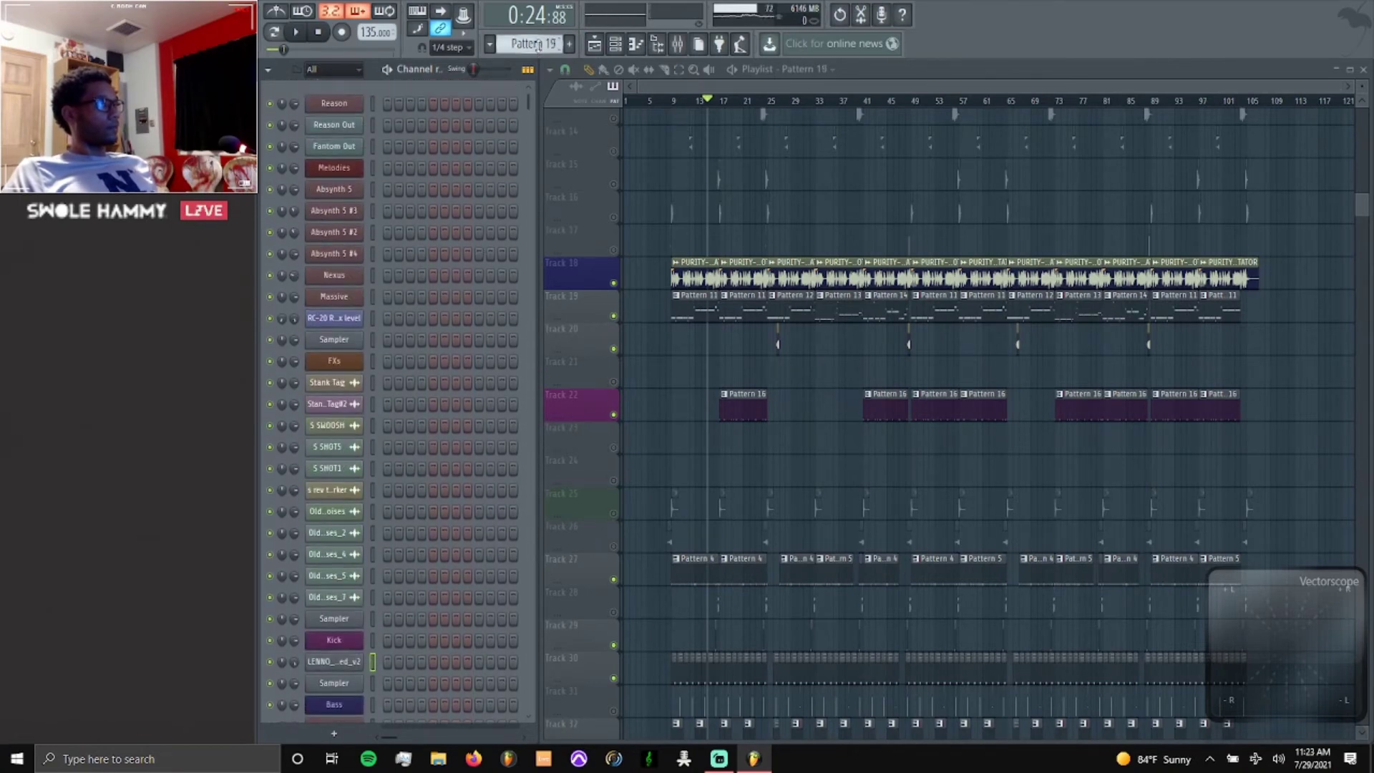
{"action": "scroll", "coordinate": [401, 401], "scroll_direction": "down", "scroll_amount": 10}
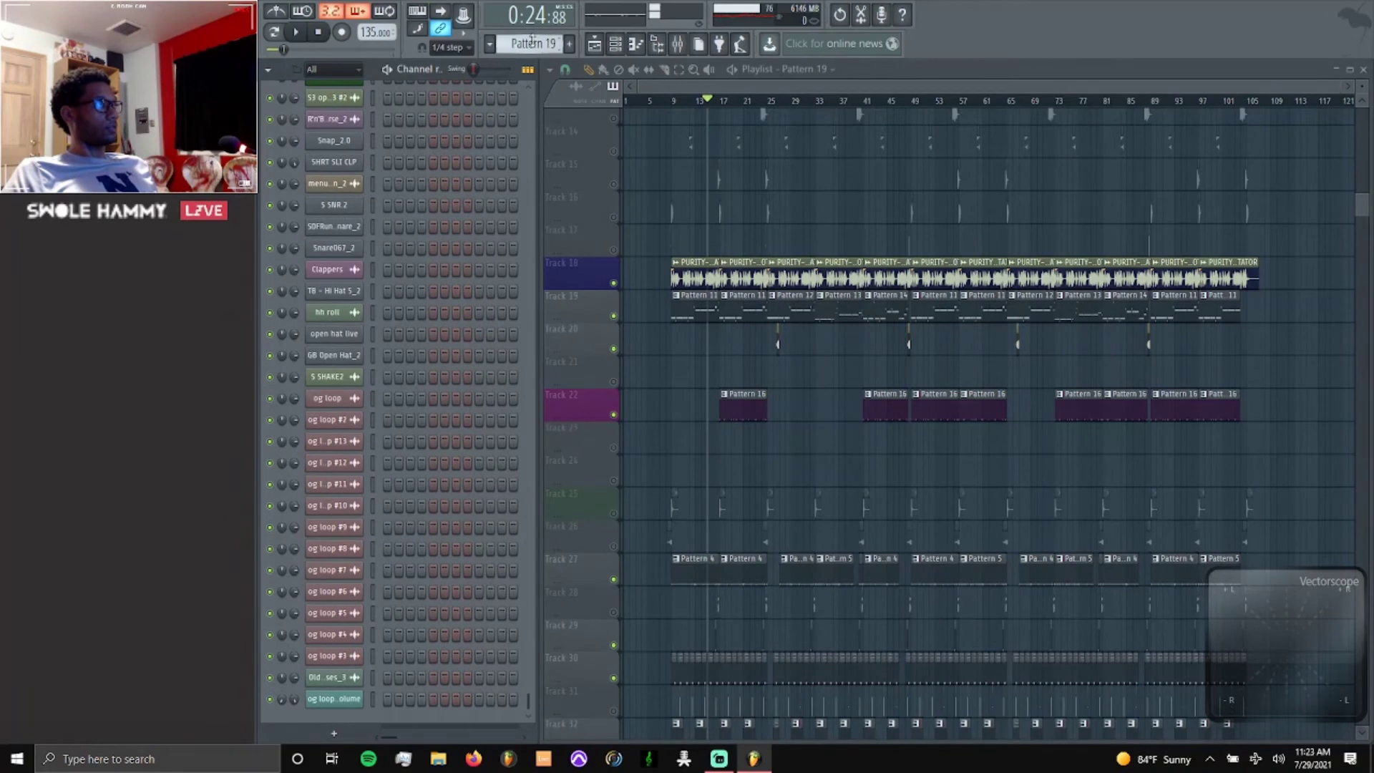
{"action": "scroll", "coordinate": [653, 368], "scroll_direction": "down", "scroll_amount": 3}
Locate the hi-hat section of the playlist and unmute Track 28 with the hh roll clips.
{"action": "scroll", "coordinate": [653, 368], "scroll_direction": "down", "scroll_amount": 2}
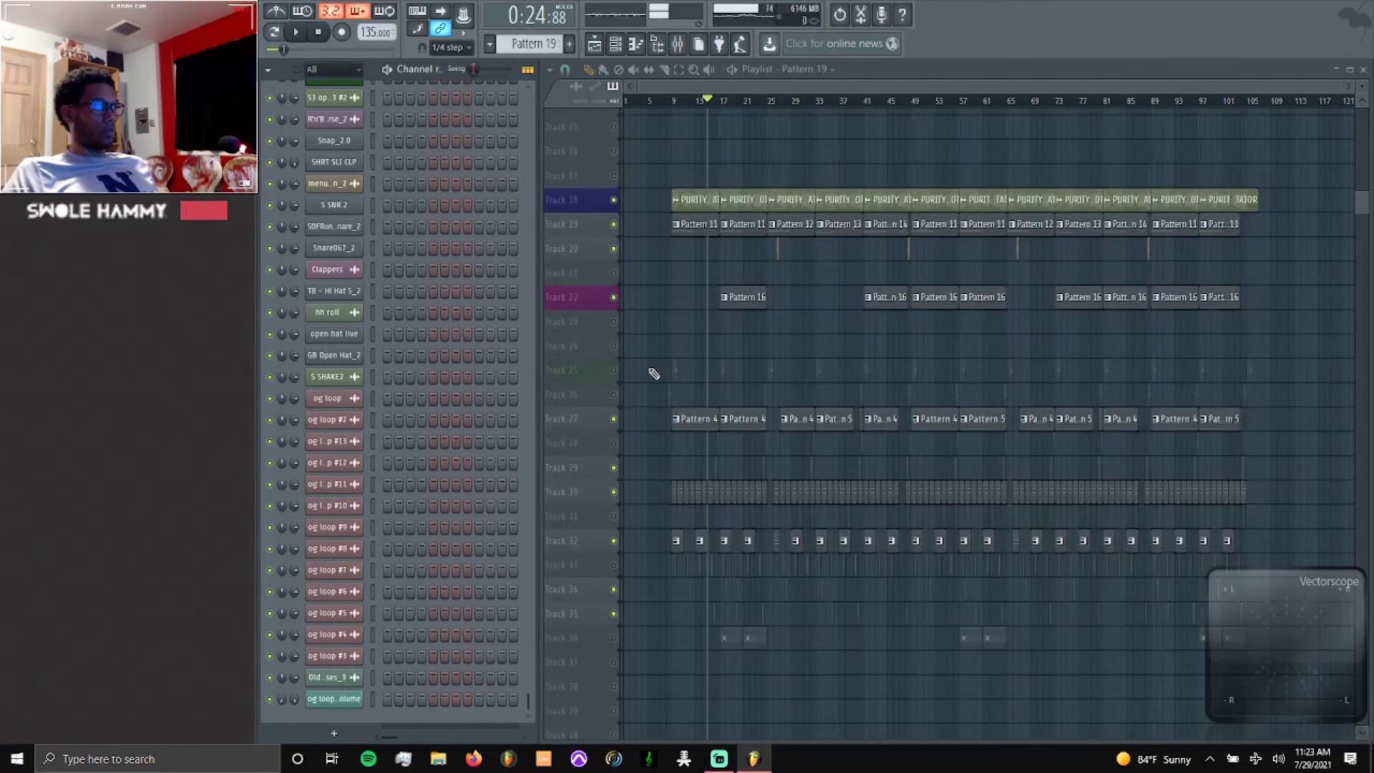
{"action": "scroll", "coordinate": [648, 378], "scroll_direction": "up", "scroll_amount": 2}
{"action": "scroll", "coordinate": [647, 379], "scroll_direction": "up", "scroll_amount": 3}
{"action": "scroll", "coordinate": [644, 384], "scroll_direction": "down", "scroll_amount": 2}
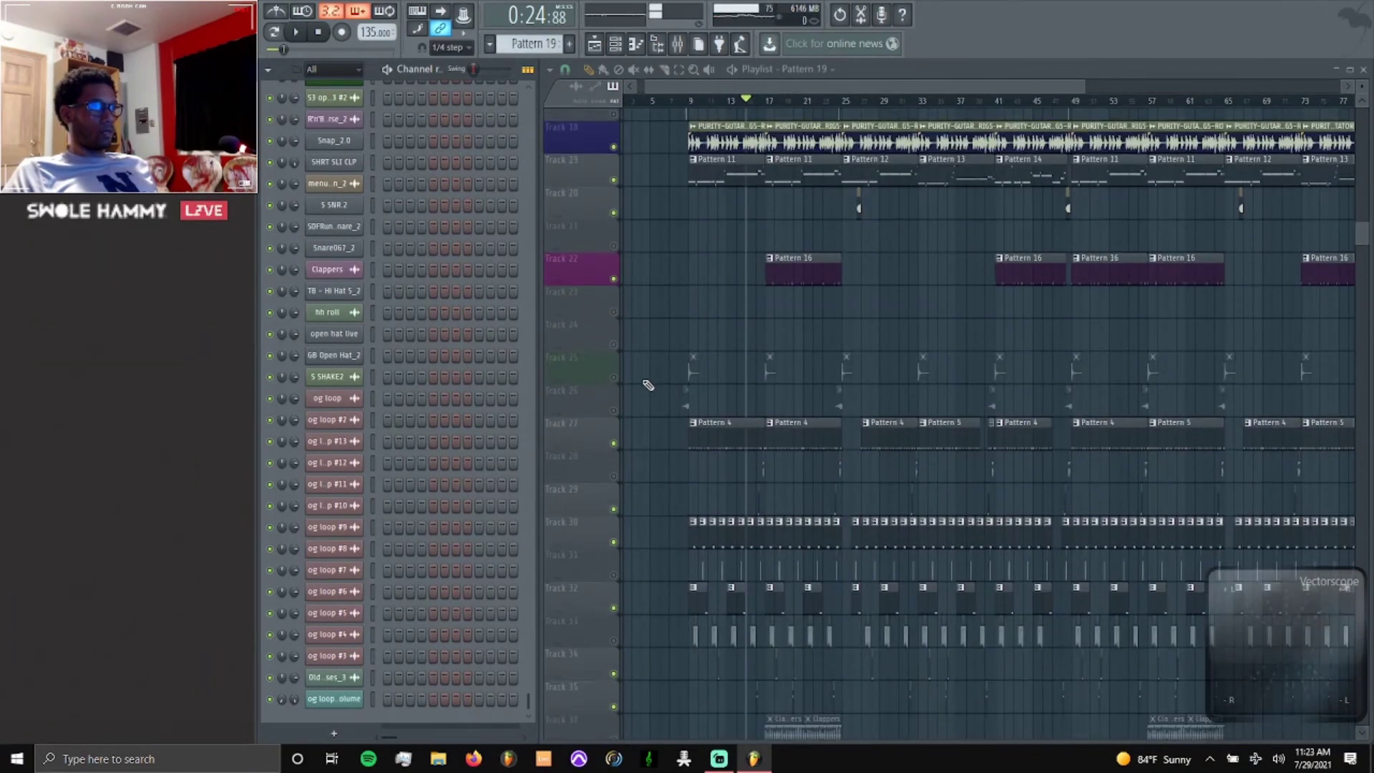
{"action": "scroll", "coordinate": [680, 430], "scroll_direction": "up", "scroll_amount": 4}
{"action": "scroll", "coordinate": [717, 461], "scroll_direction": "up", "scroll_amount": 1}
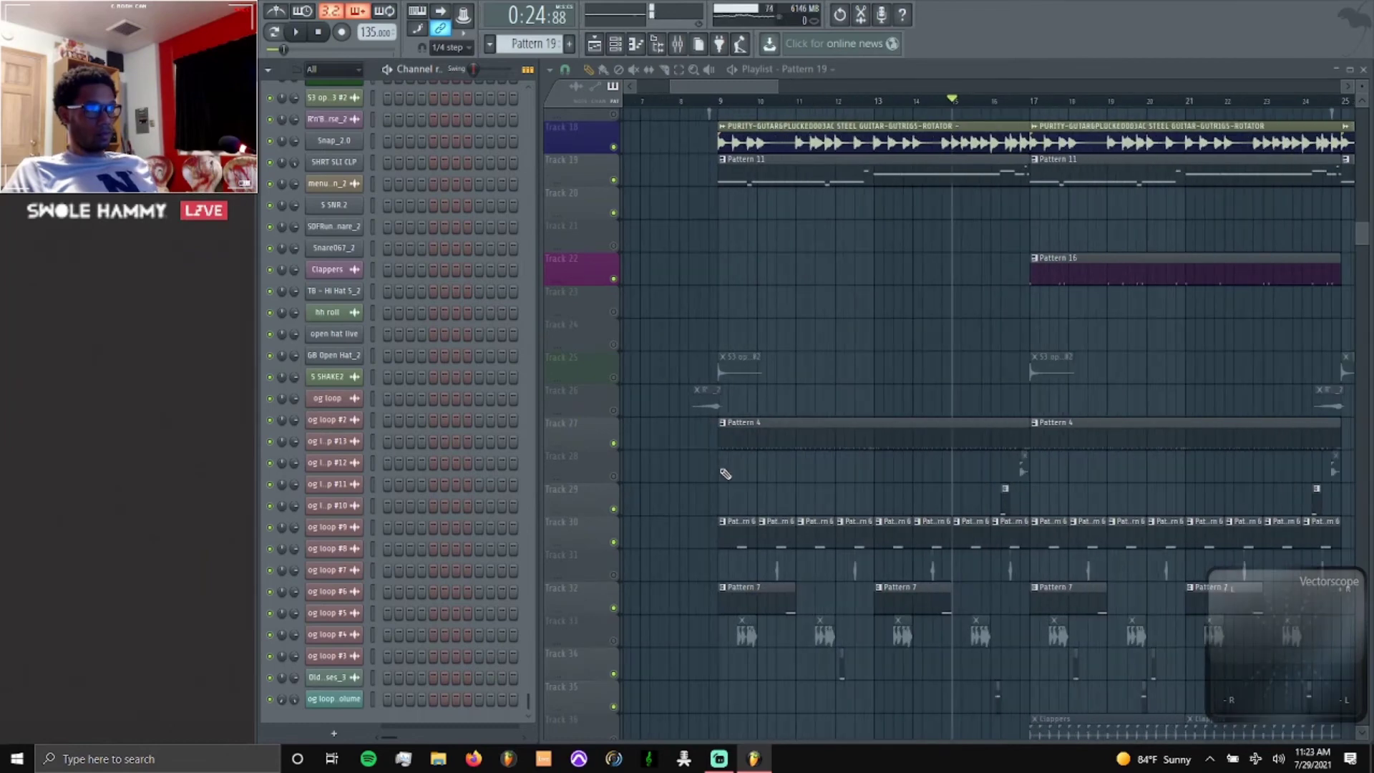
{"action": "left_click", "coordinate": [614, 475]}
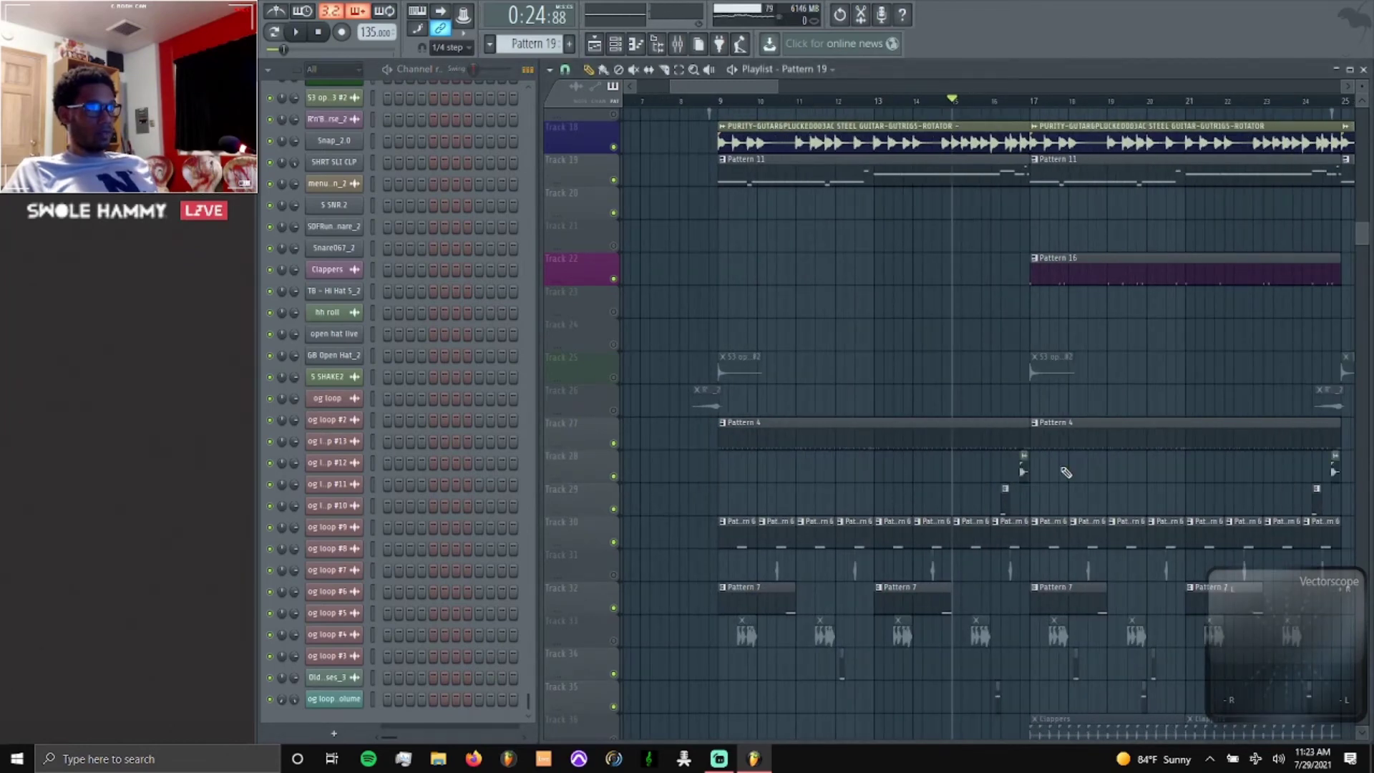
Open the sample settings of the hh roll clip before bar 17, audition its waveform and close them.
{"action": "scroll", "coordinate": [997, 466], "scroll_direction": "up", "scroll_amount": 6}
{"action": "double_click", "coordinate": [996, 466]}
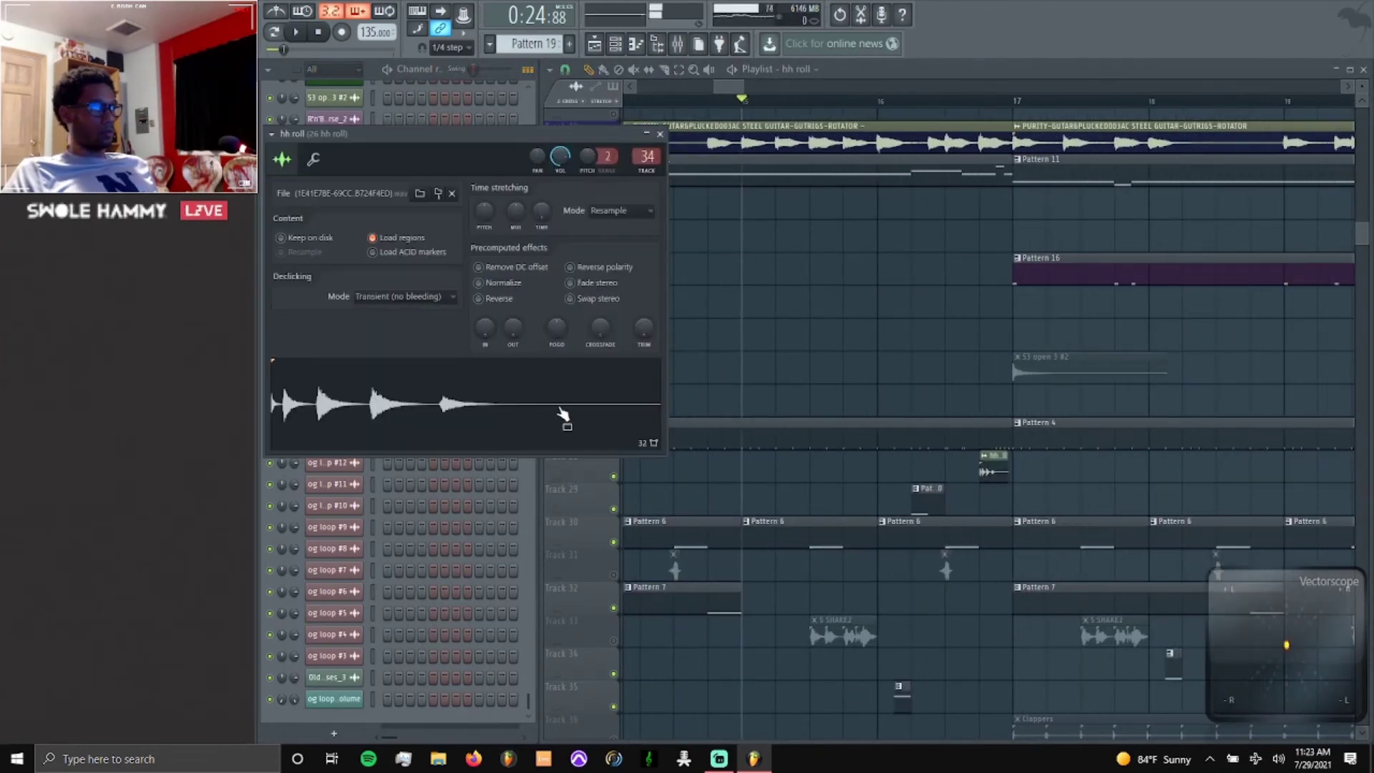
{"action": "left_click", "coordinate": [526, 394]}
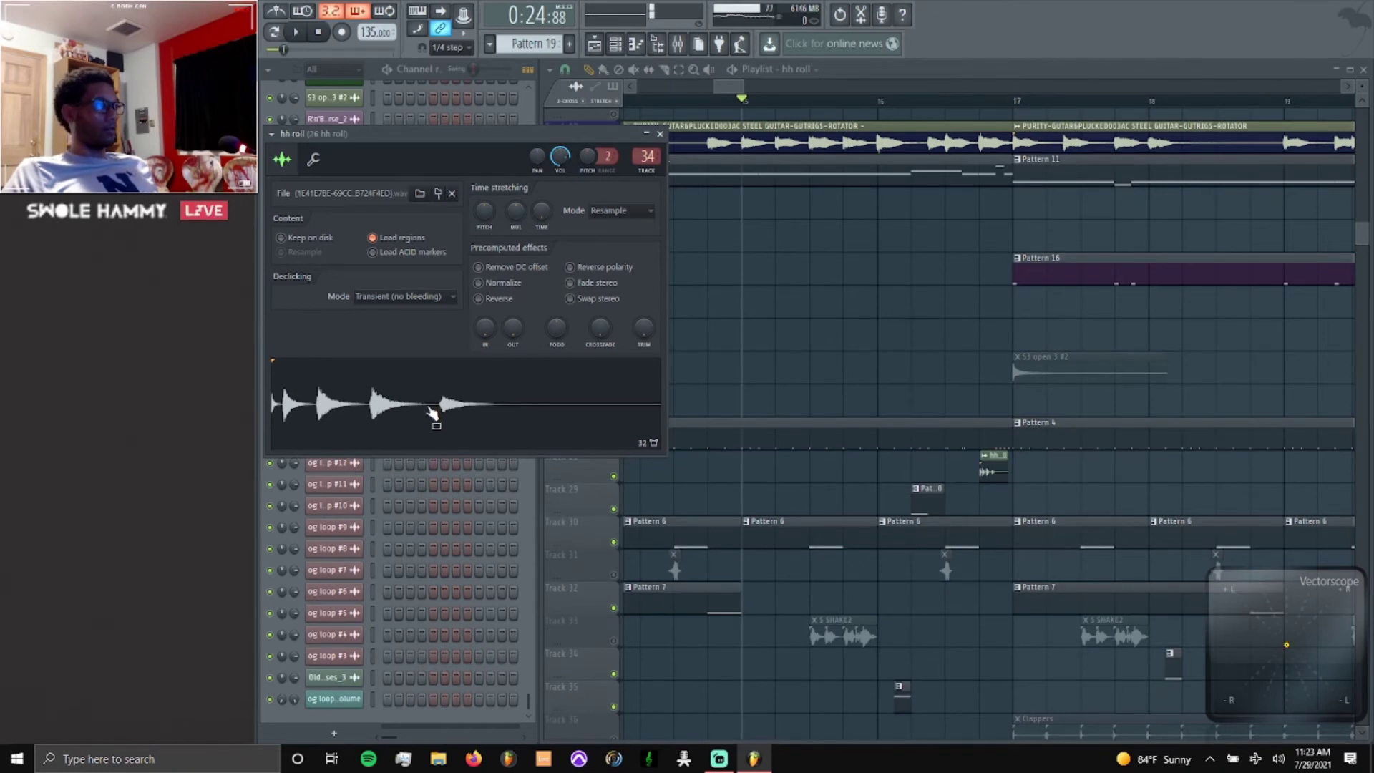
{"action": "left_click", "coordinate": [660, 134]}
Solo Track 27, unmute Track 28, and play the Pattern 4 clips with the hh roll from bar 16 before stopping.
{"action": "left_click_drag", "start_coordinate": [885, 106], "coordinate": [885, 106]}
{"action": "right_click", "coordinate": [613, 443]}
{"action": "left_click", "coordinate": [613, 476]}
{"action": "key", "text": "space"}
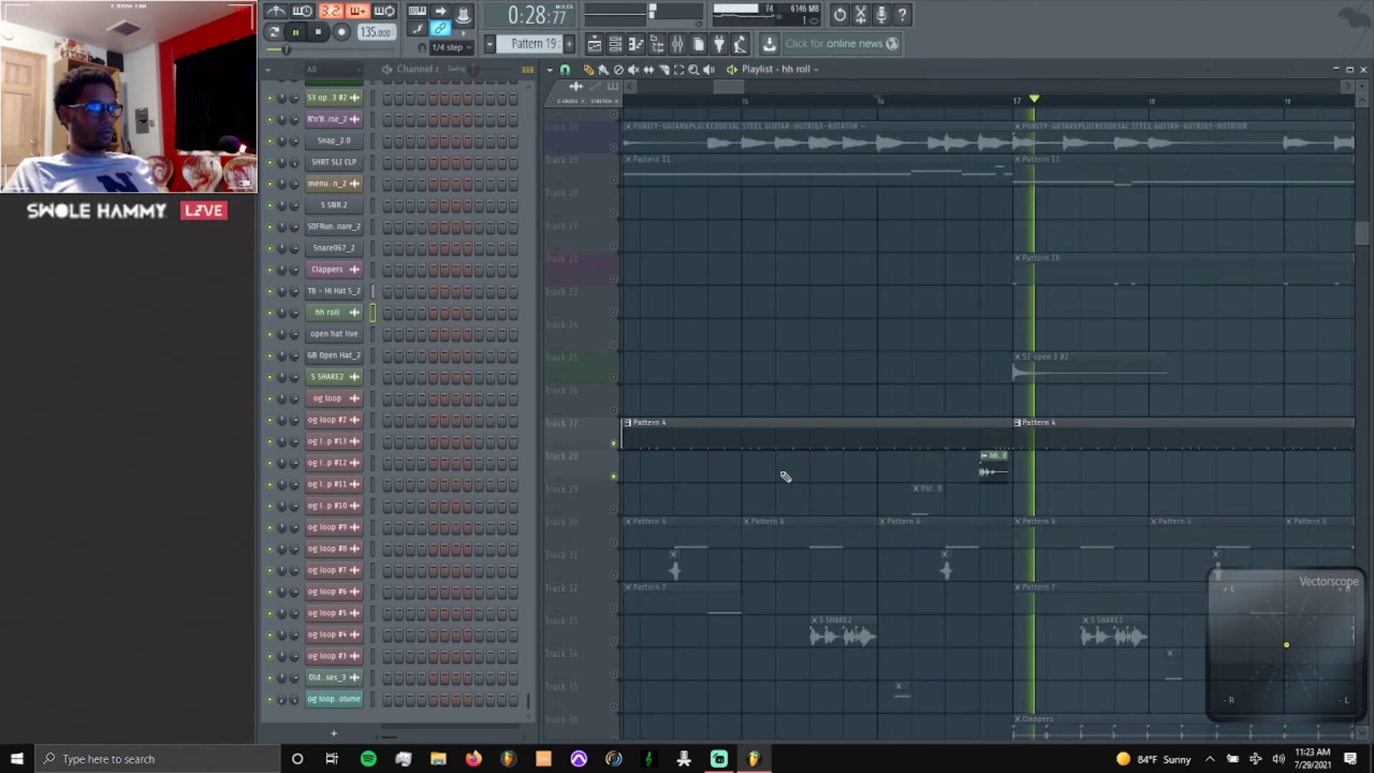
{"action": "scroll", "coordinate": [989, 465], "scroll_direction": "down", "scroll_amount": 5}
{"action": "key", "text": "space"}
{"action": "scroll", "coordinate": [990, 472], "scroll_direction": "up", "scroll_amount": 8}
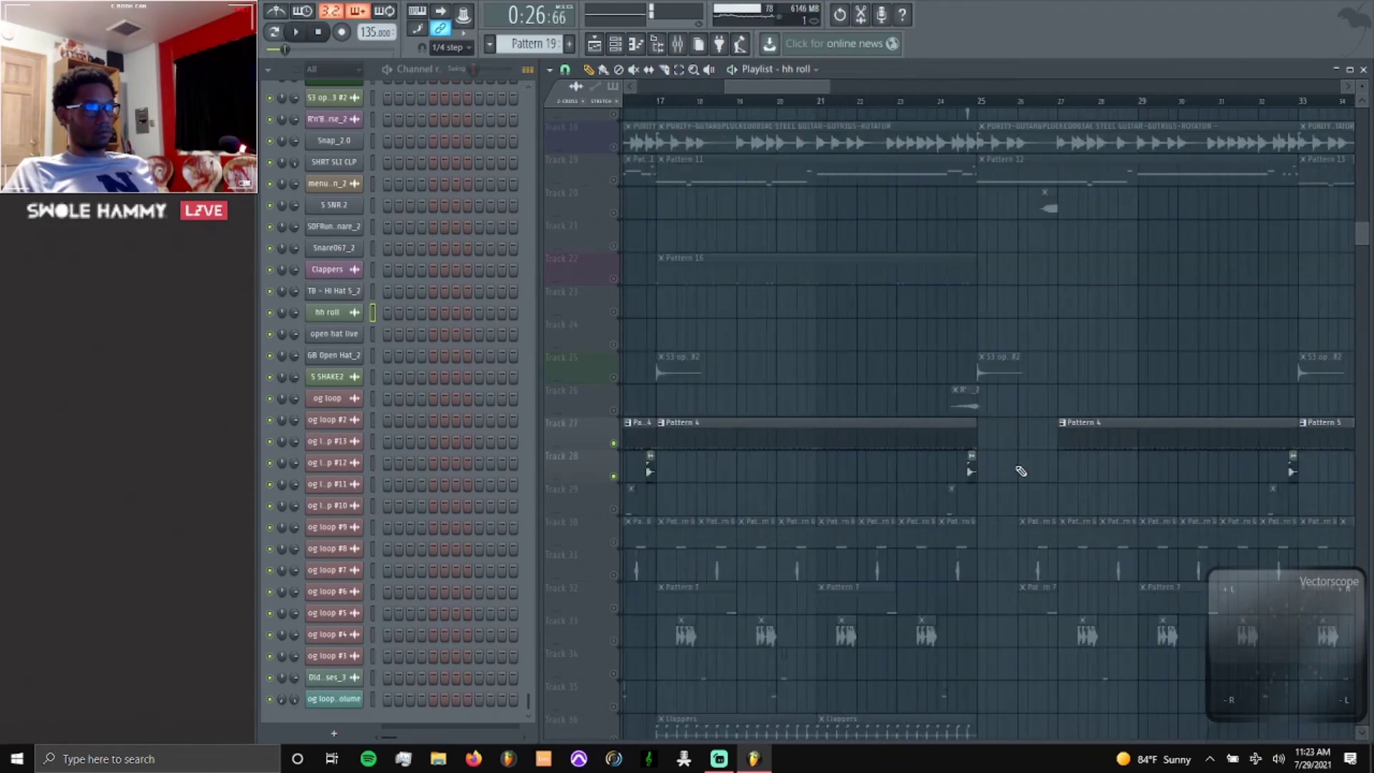
Play the soloed hi-hats from the middle of bar 24 through the hh roll, stop, and unsolo to reactivate all tracks.
{"action": "left_click", "coordinate": [879, 101]}
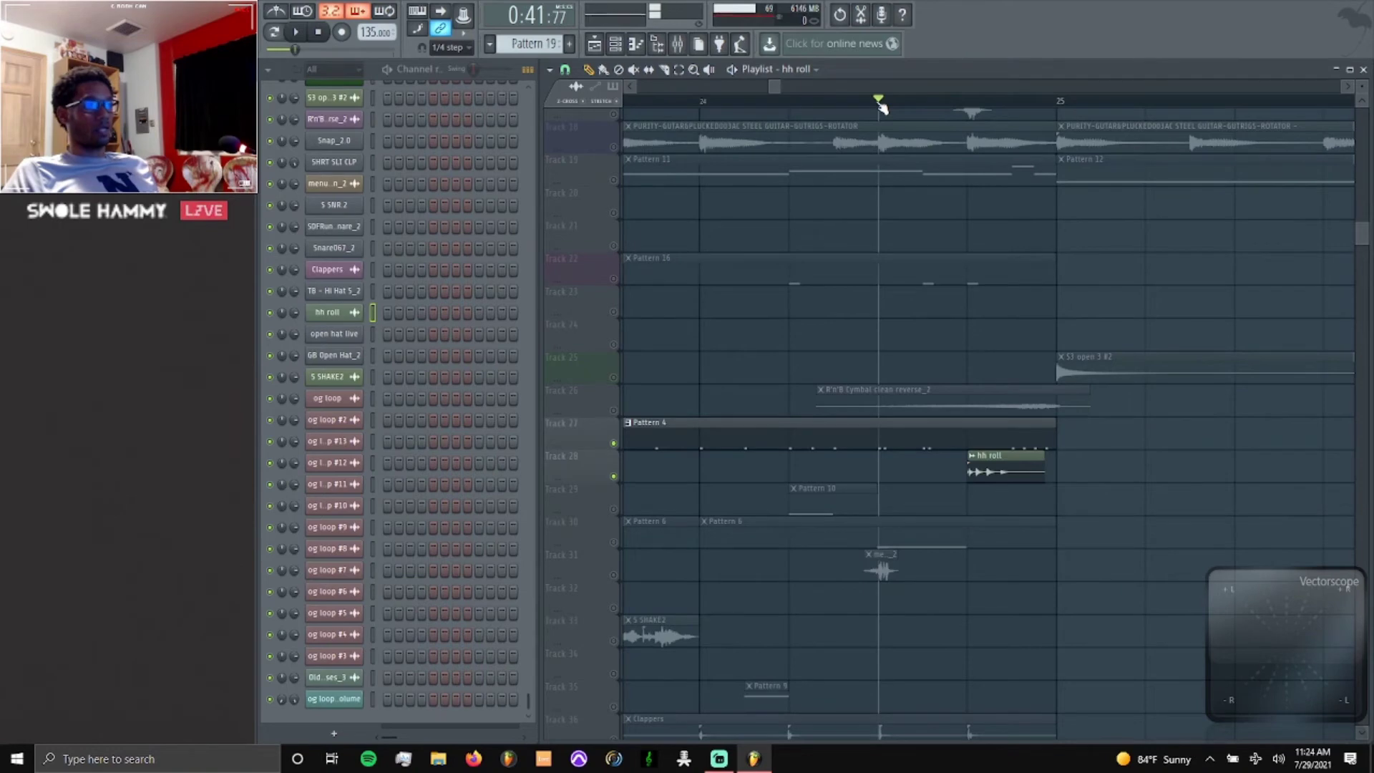
{"action": "key", "text": "space"}
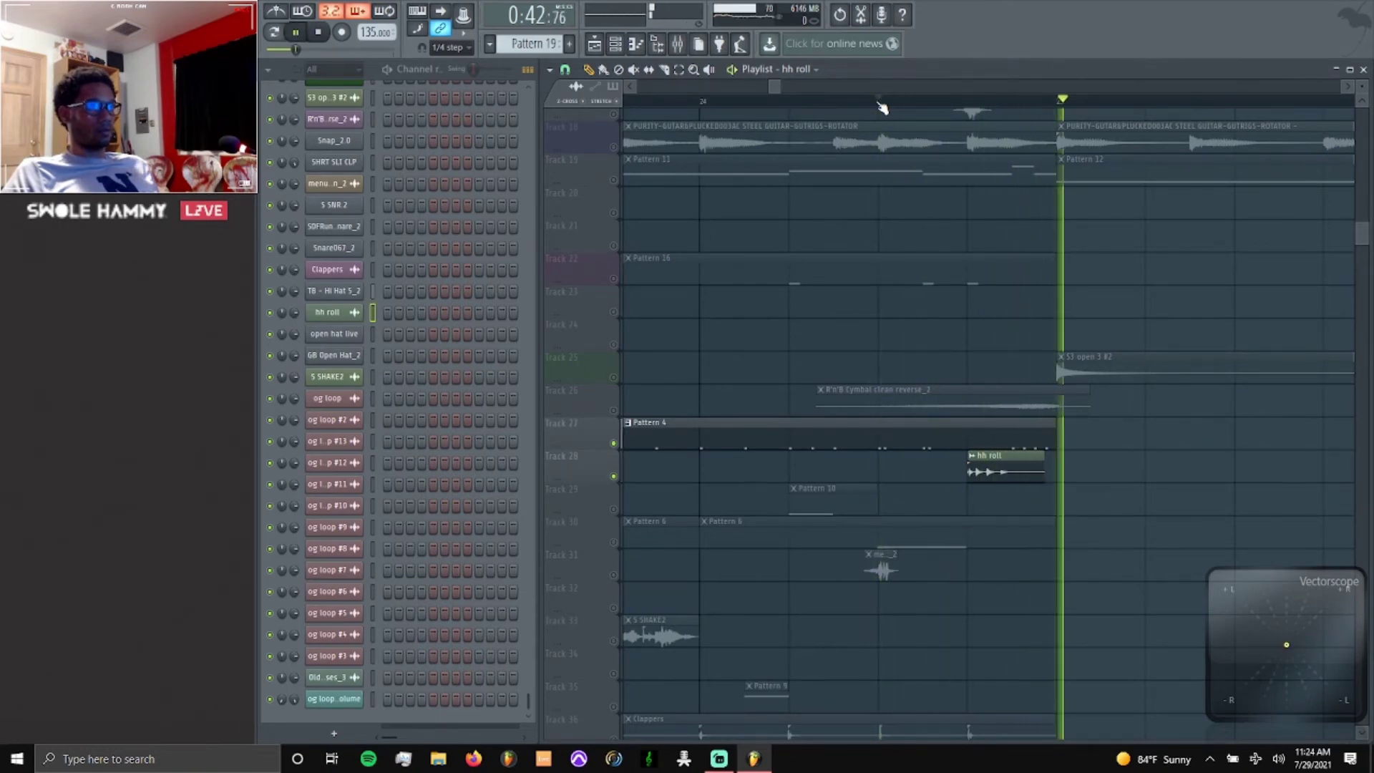
{"action": "key", "text": "space"}
{"action": "scroll", "coordinate": [906, 322], "scroll_direction": "down", "scroll_amount": 3}
{"action": "scroll", "coordinate": [897, 331], "scroll_direction": "down", "scroll_amount": 3}
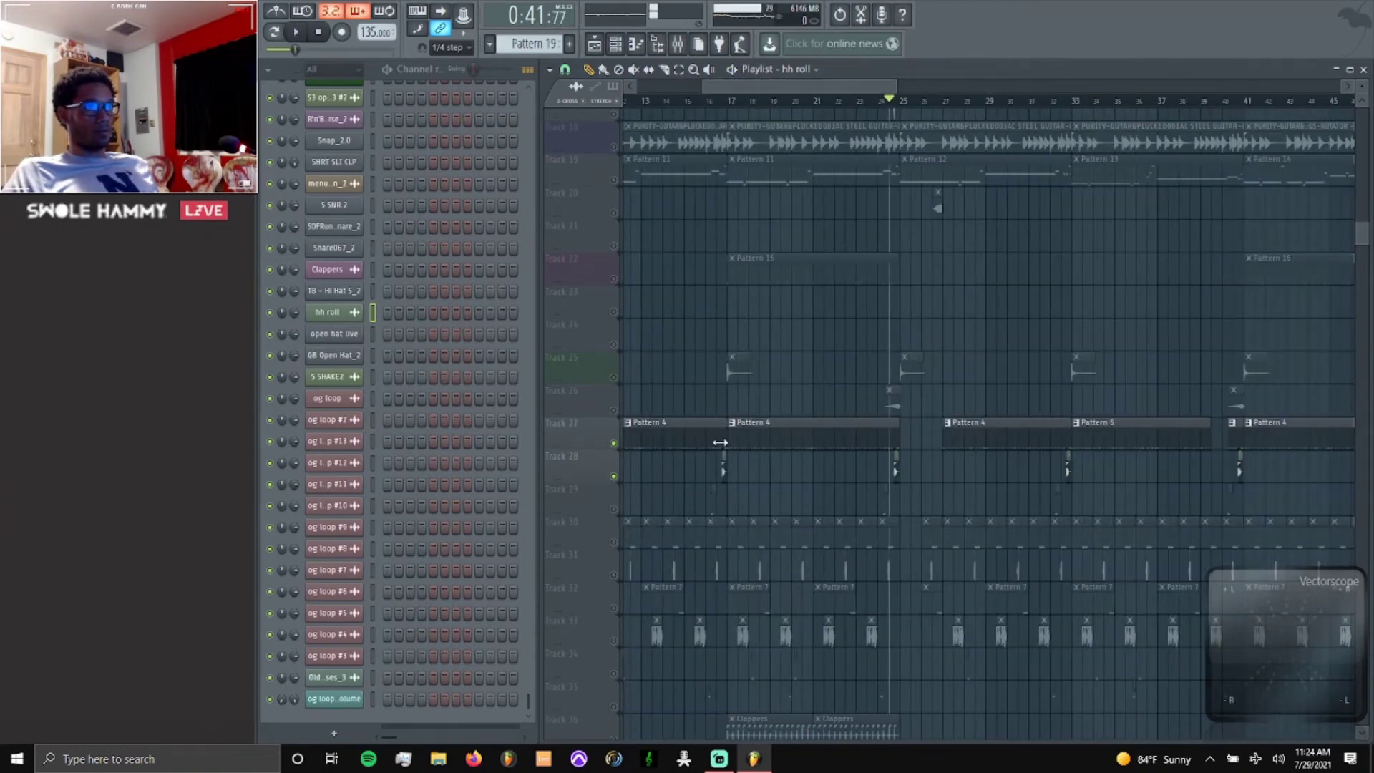
{"action": "left_click", "coordinate": [614, 476], "text": "ctrl"}
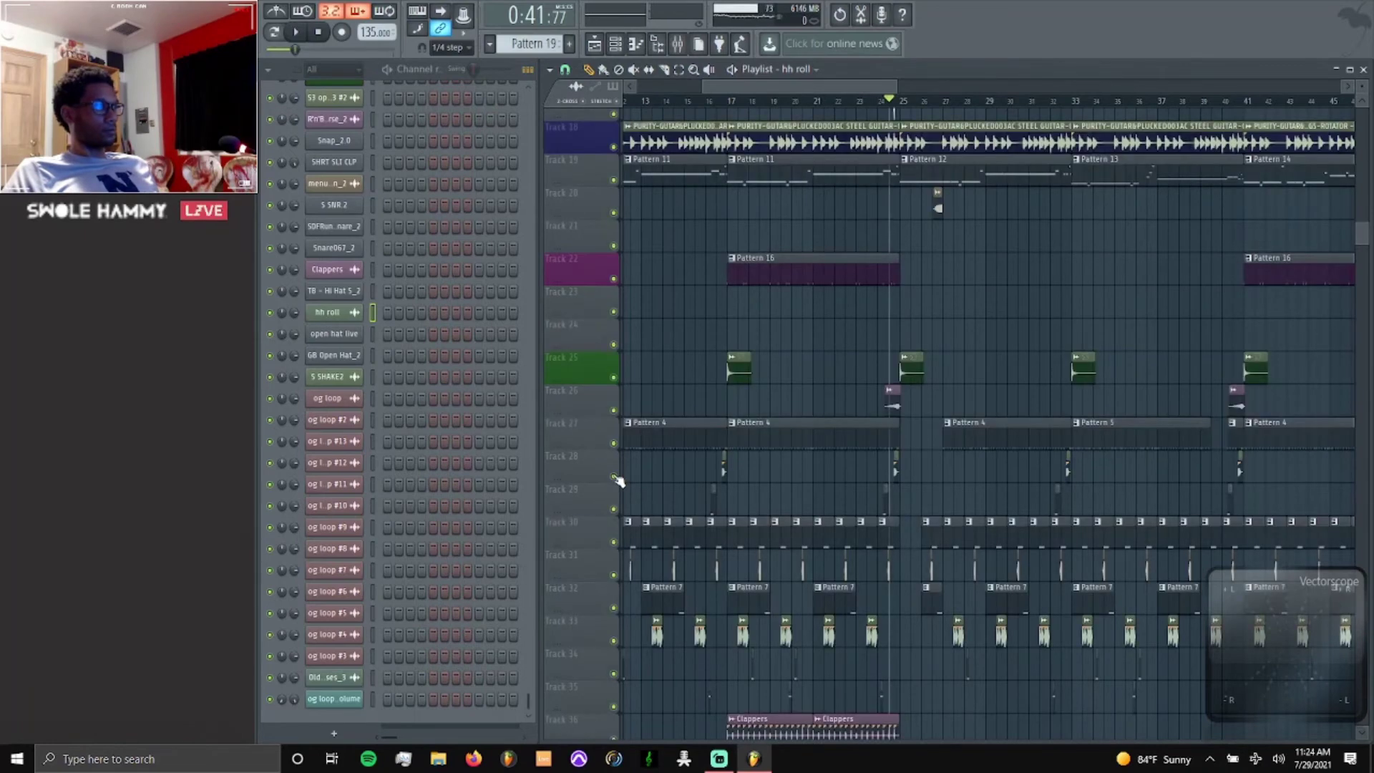
Inspect the sample settings of the menuUpDown_2 clip on Track 31 just before bar 13 and close them.
{"action": "scroll", "coordinate": [616, 481], "scroll_direction": "down", "scroll_amount": 2}
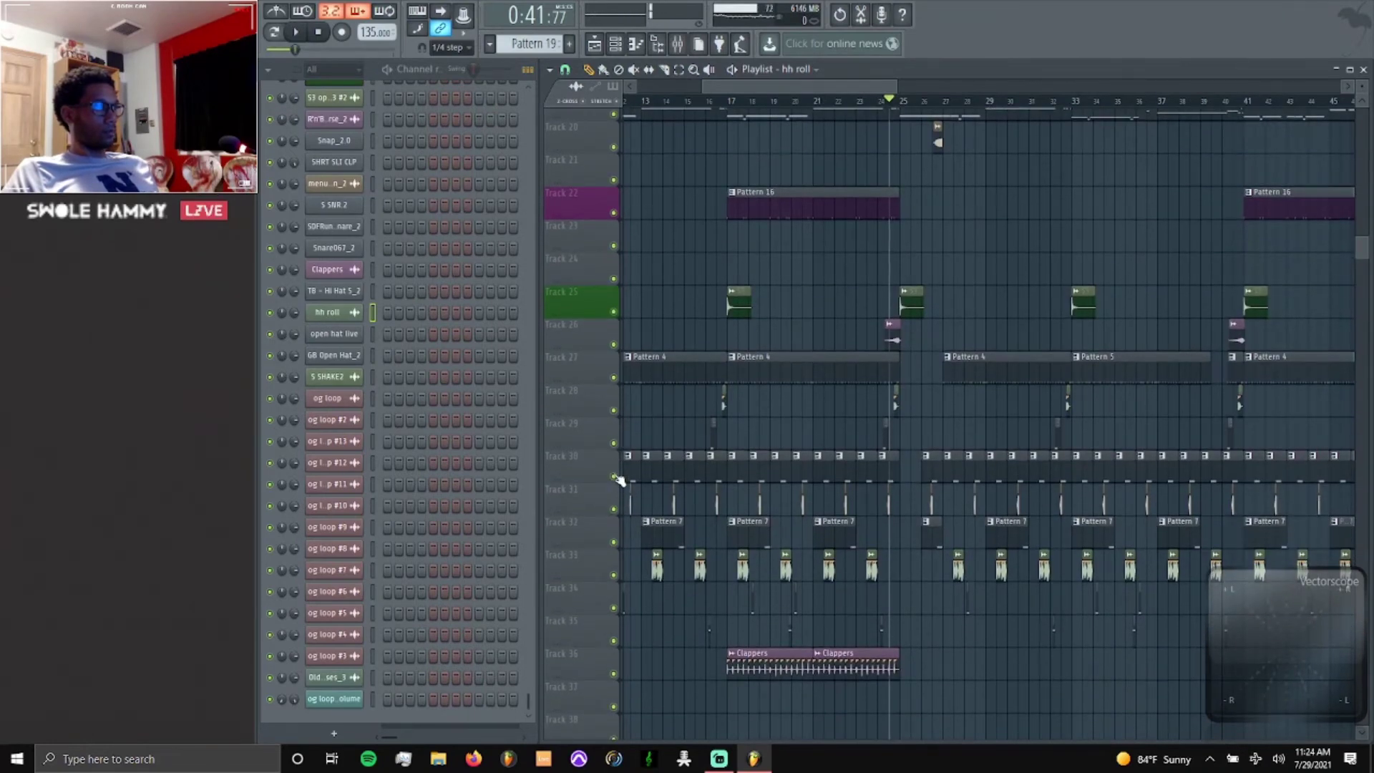
{"action": "scroll", "coordinate": [617, 480], "scroll_direction": "up", "scroll_amount": 5}
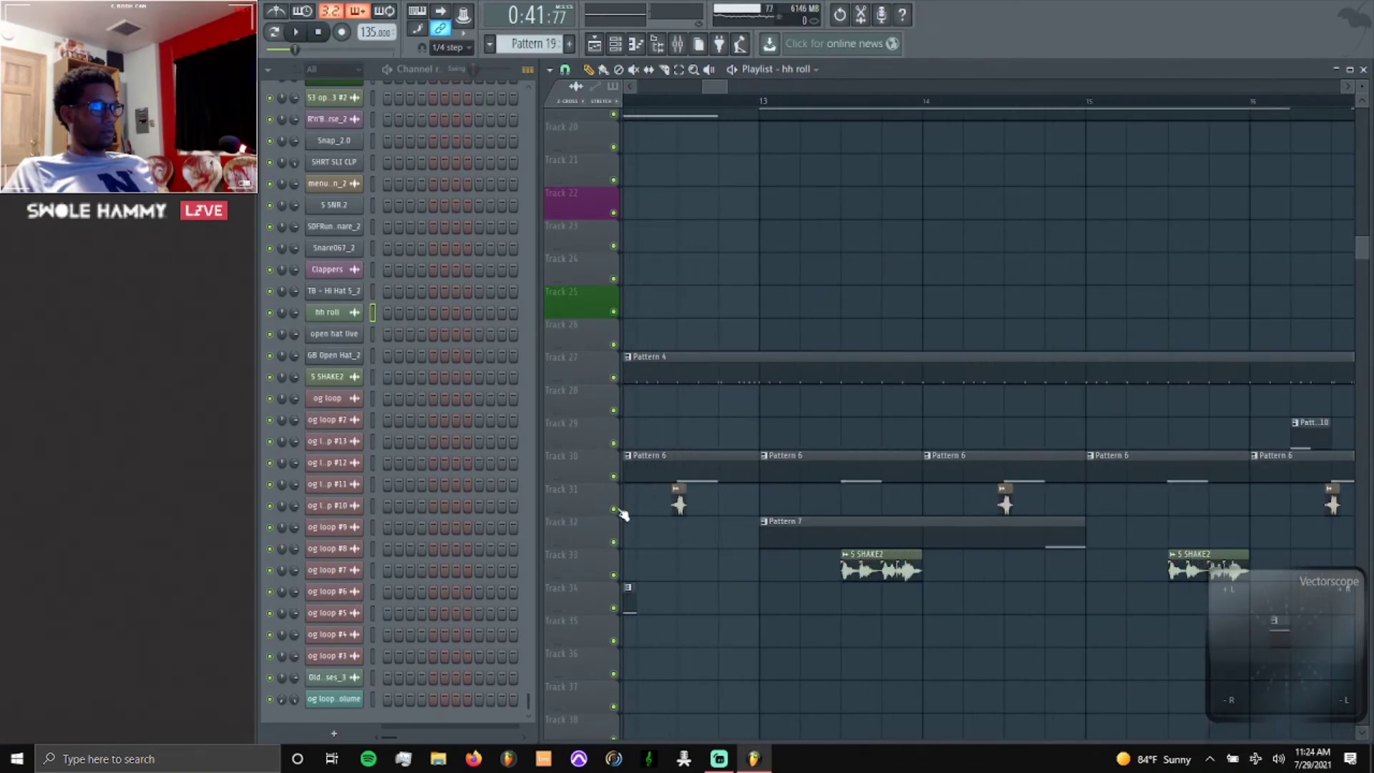
{"action": "scroll", "coordinate": [622, 514], "scroll_direction": "up", "scroll_amount": 1}
{"action": "double_click", "coordinate": [685, 505]}
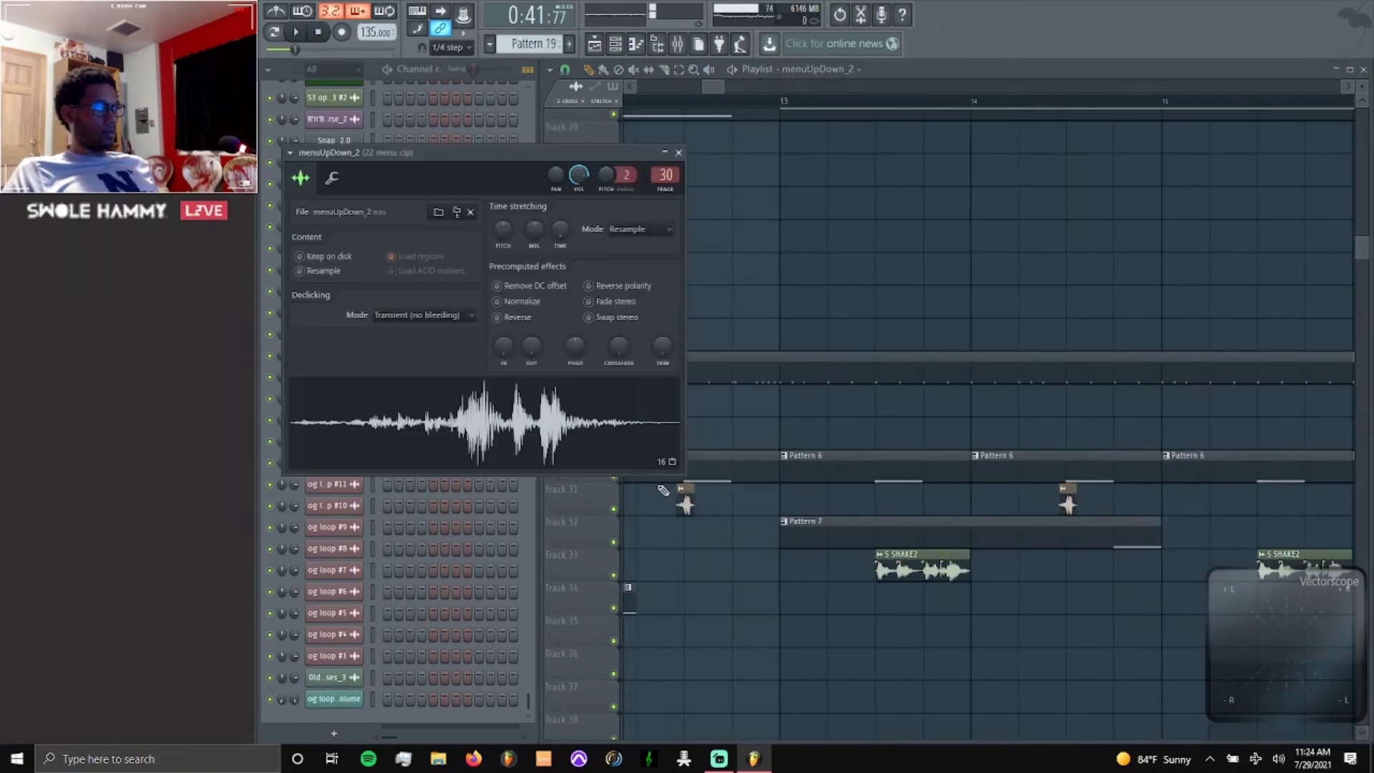
{"action": "left_click", "coordinate": [678, 153]}
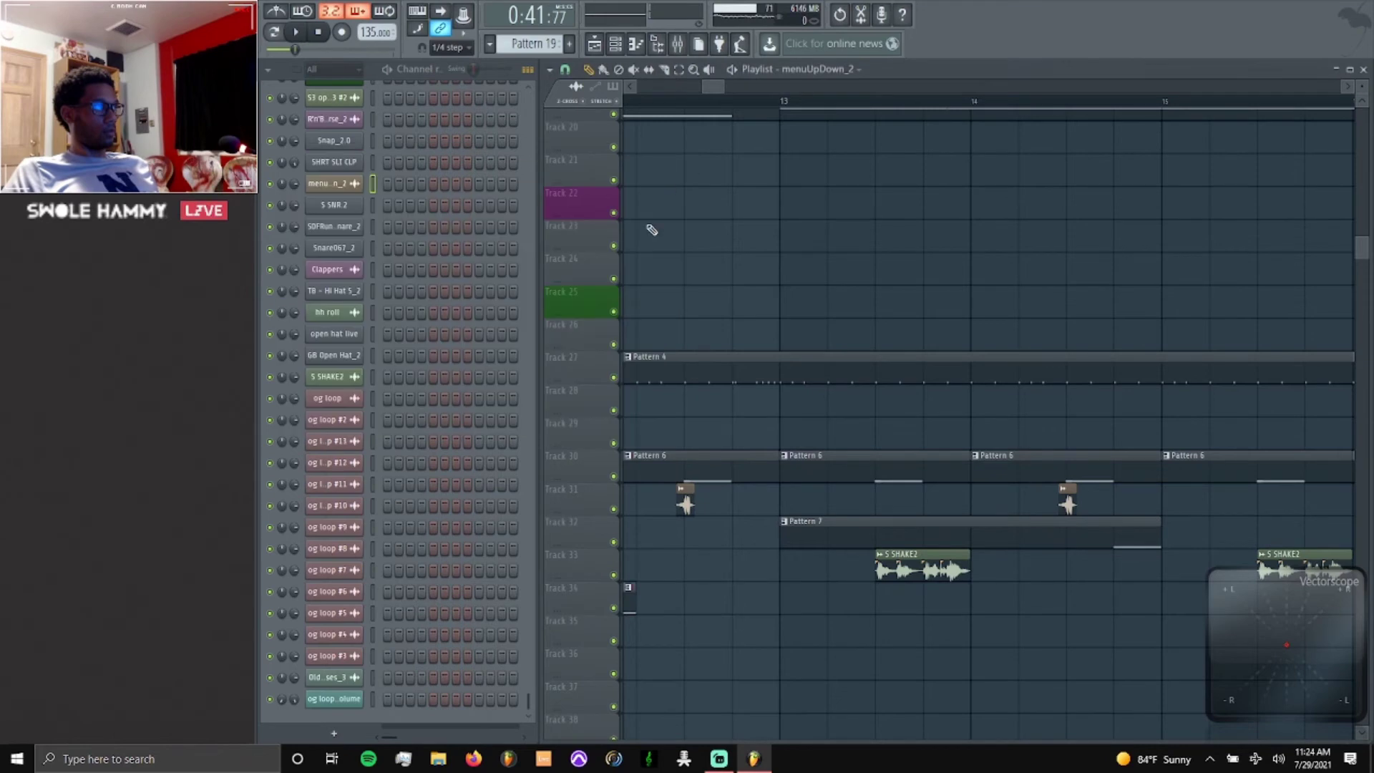
Play the full arrangement from bar 10 to hear the menuUpDown_2 and S SHAKE2 clips in context, and stop.
{"action": "scroll", "coordinate": [644, 496], "scroll_direction": "down", "scroll_amount": 3}
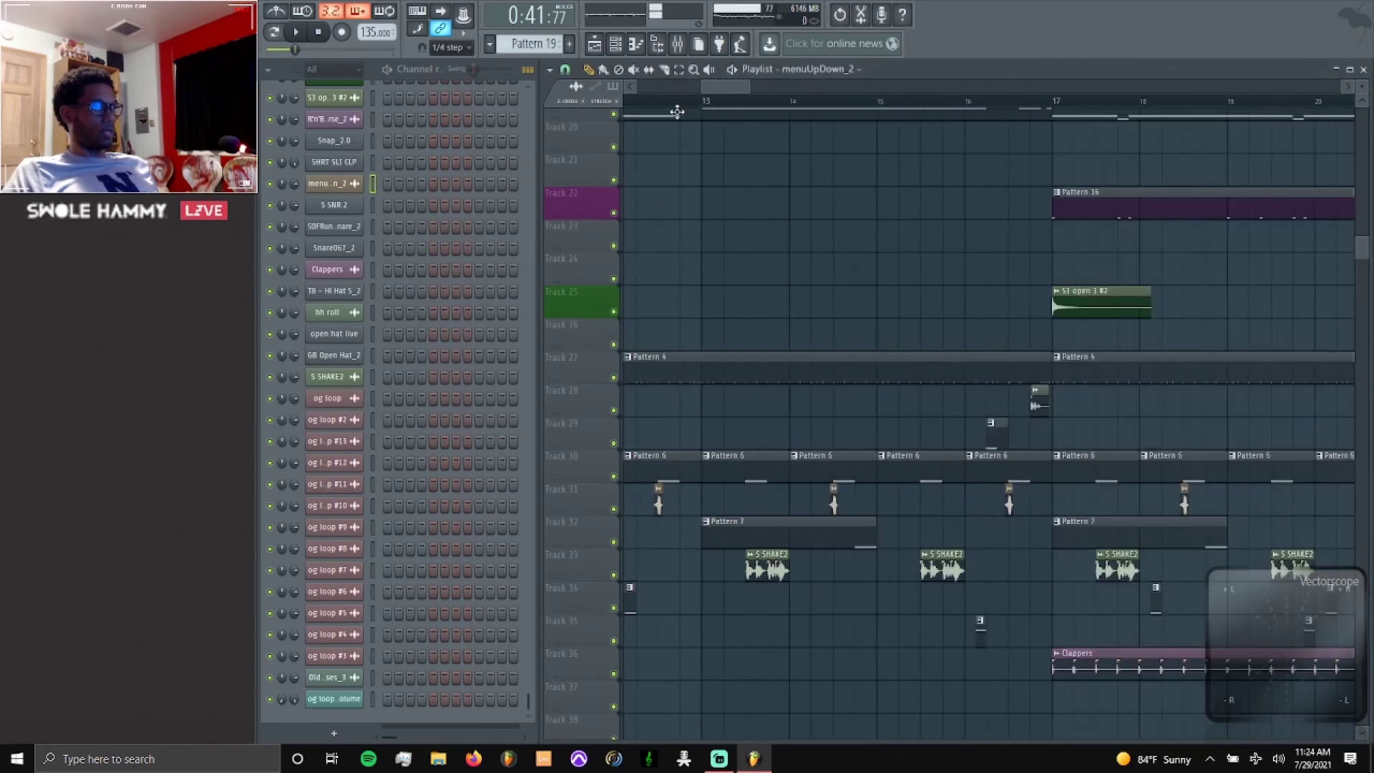
{"action": "scroll", "coordinate": [754, 407], "scroll_direction": "up", "scroll_amount": 3}
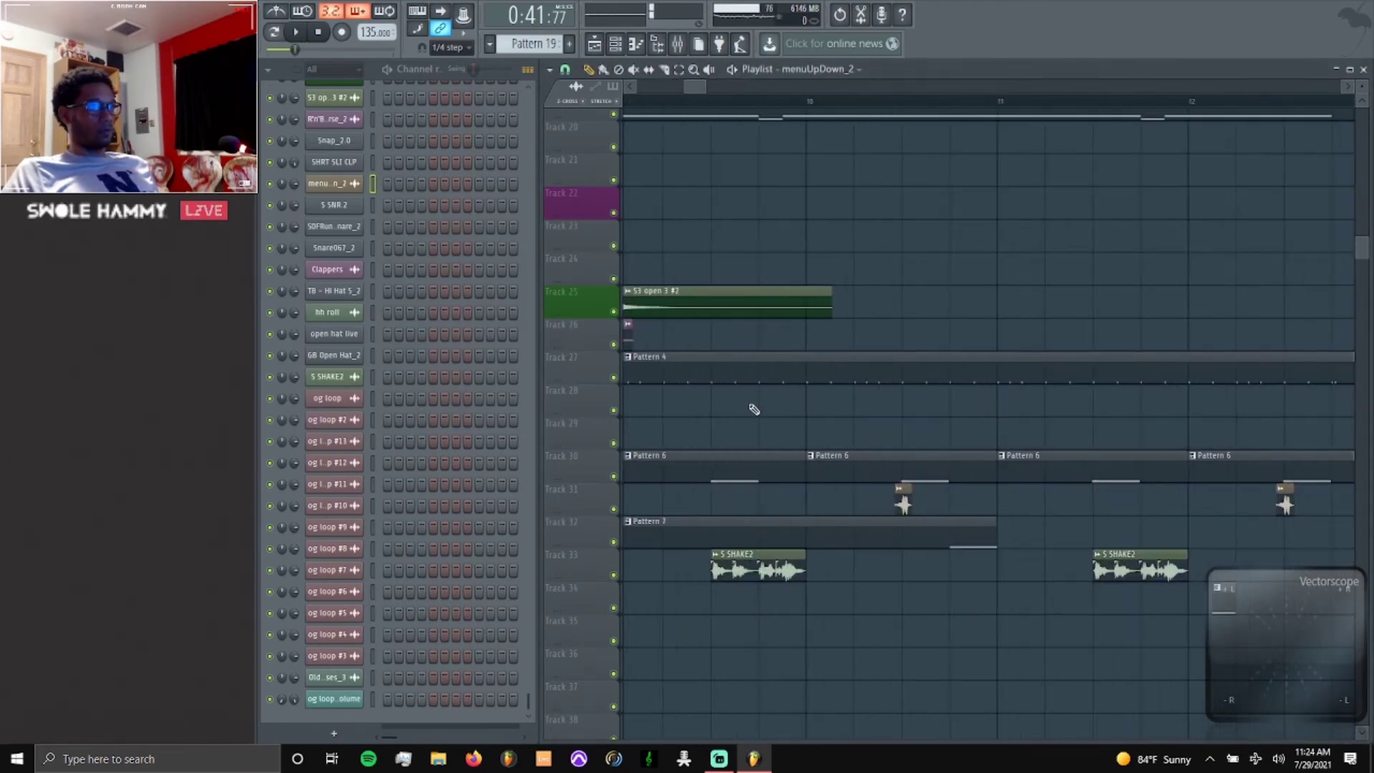
{"action": "left_click", "coordinate": [809, 105]}
{"action": "key", "text": "space"}
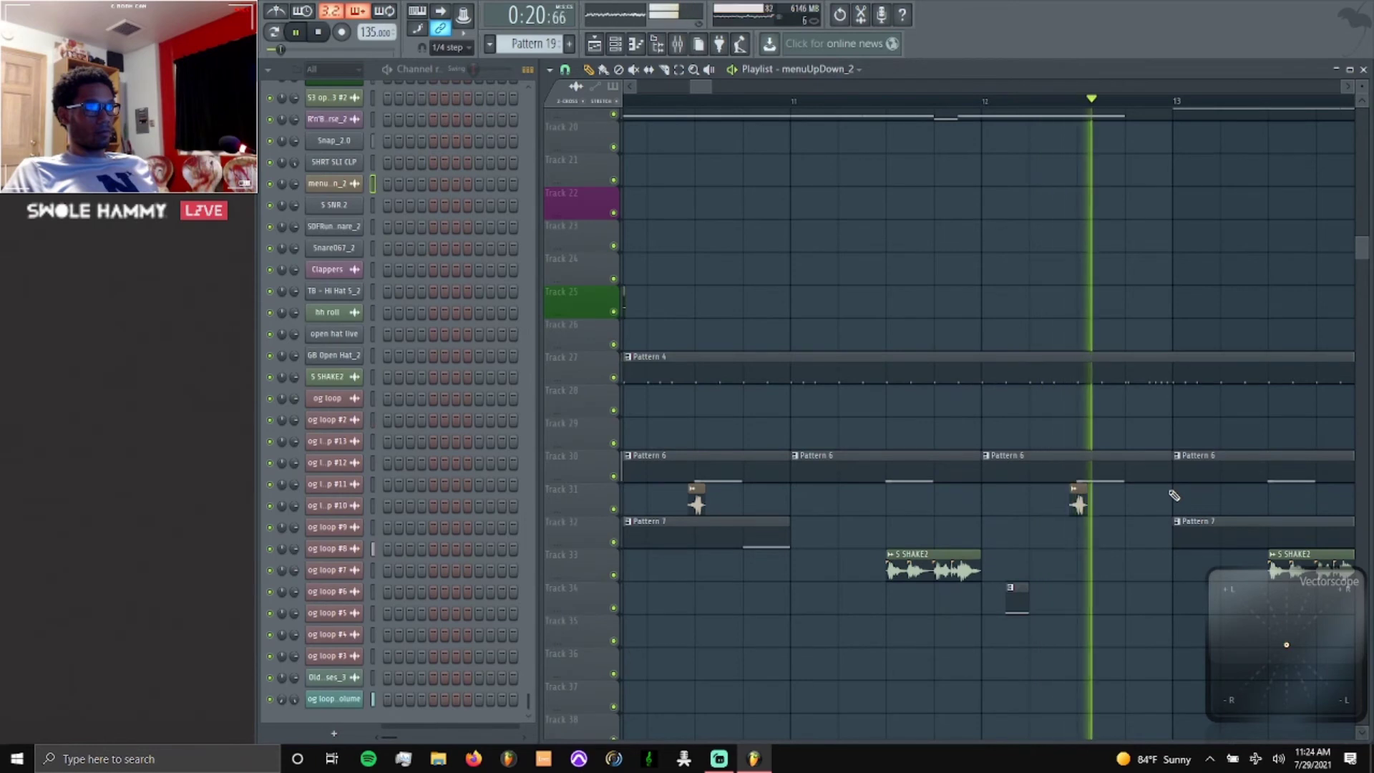
{"action": "key", "text": "space"}
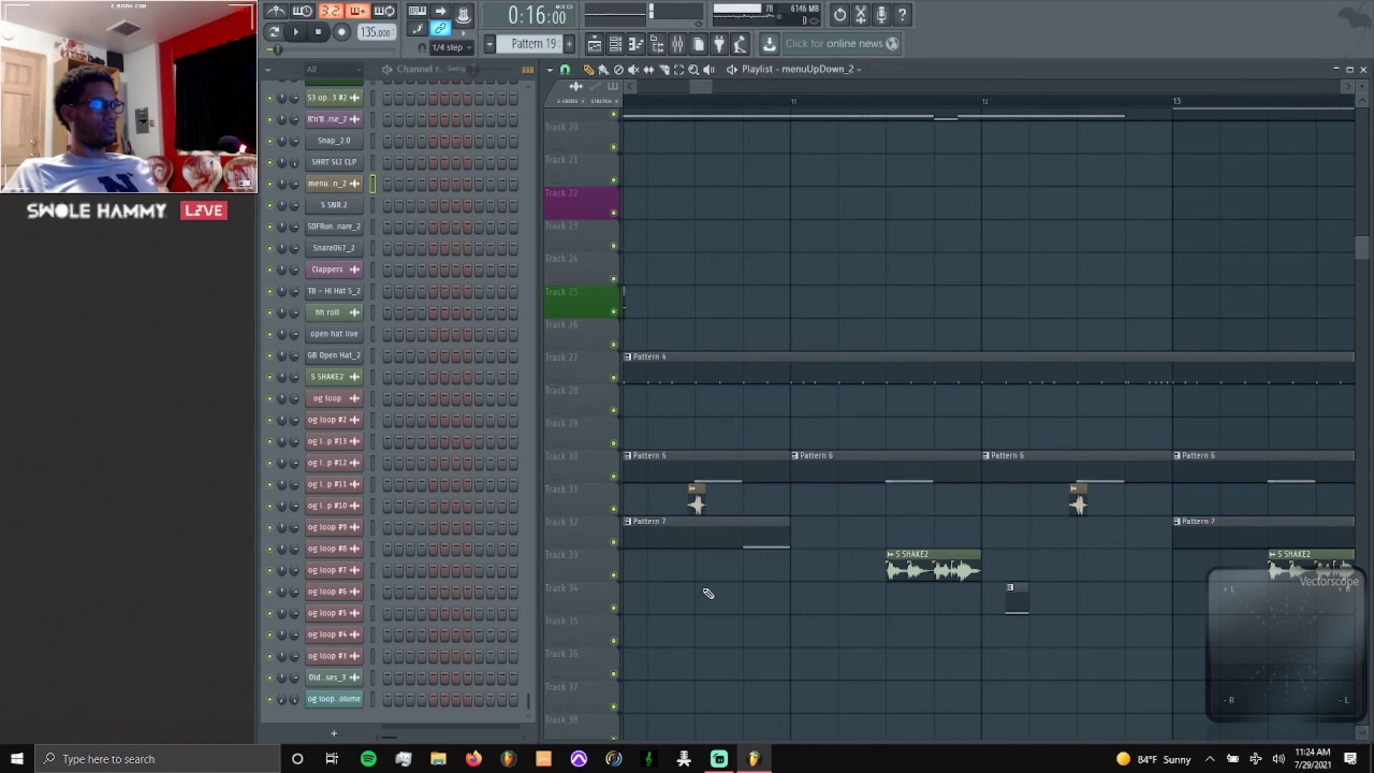
Inspect the sample settings of the first visible S SHAKE2 clip on Track 33 and close them.
{"action": "scroll", "coordinate": [698, 600], "scroll_direction": "down", "scroll_amount": 3}
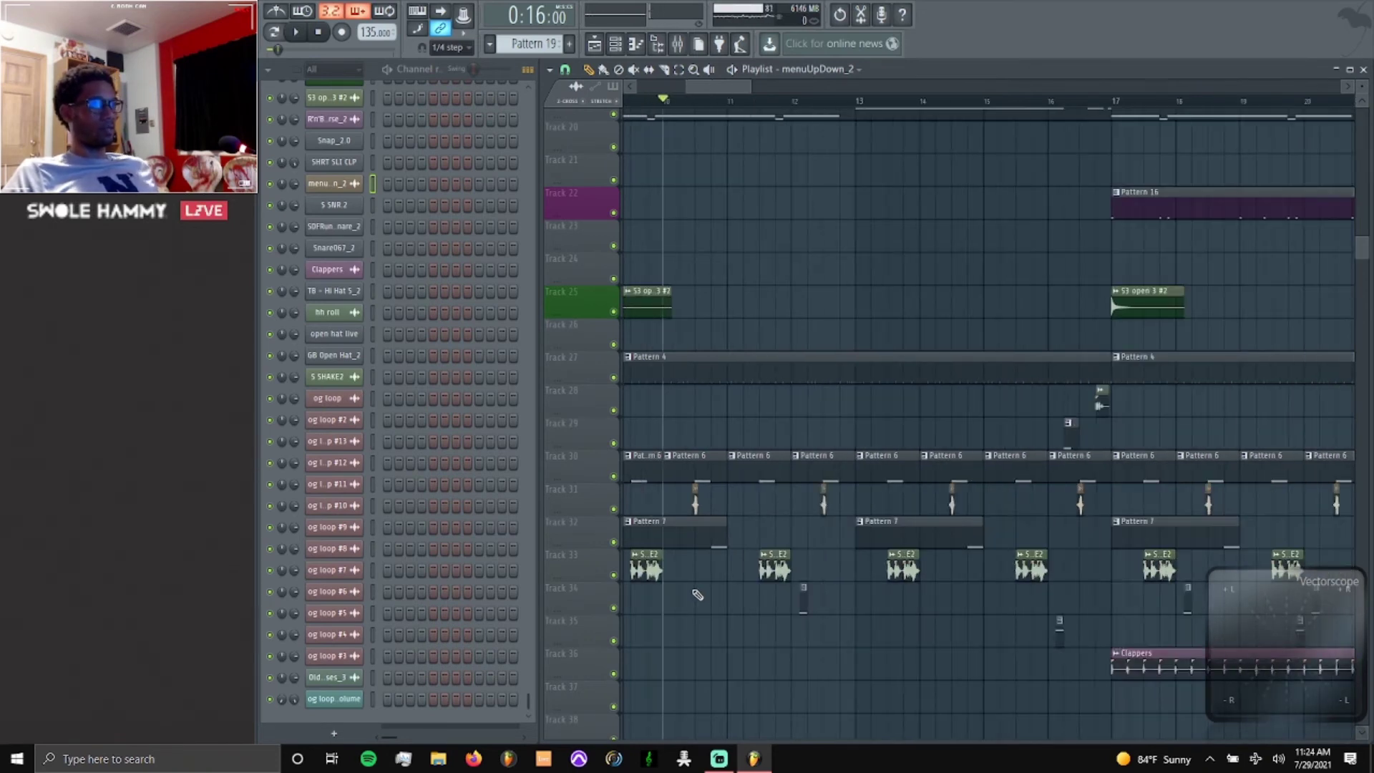
{"action": "double_click", "coordinate": [644, 571]}
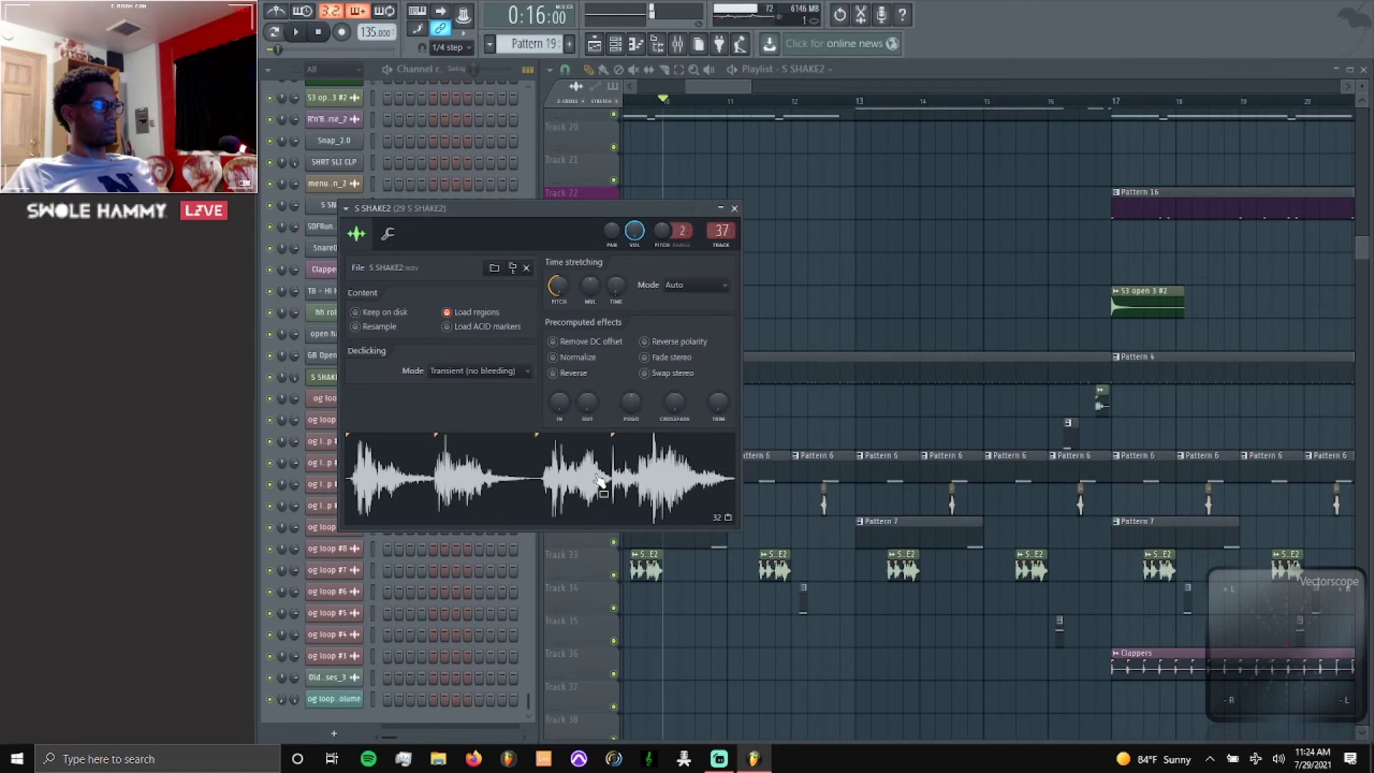
{"action": "left_click", "coordinate": [734, 208]}
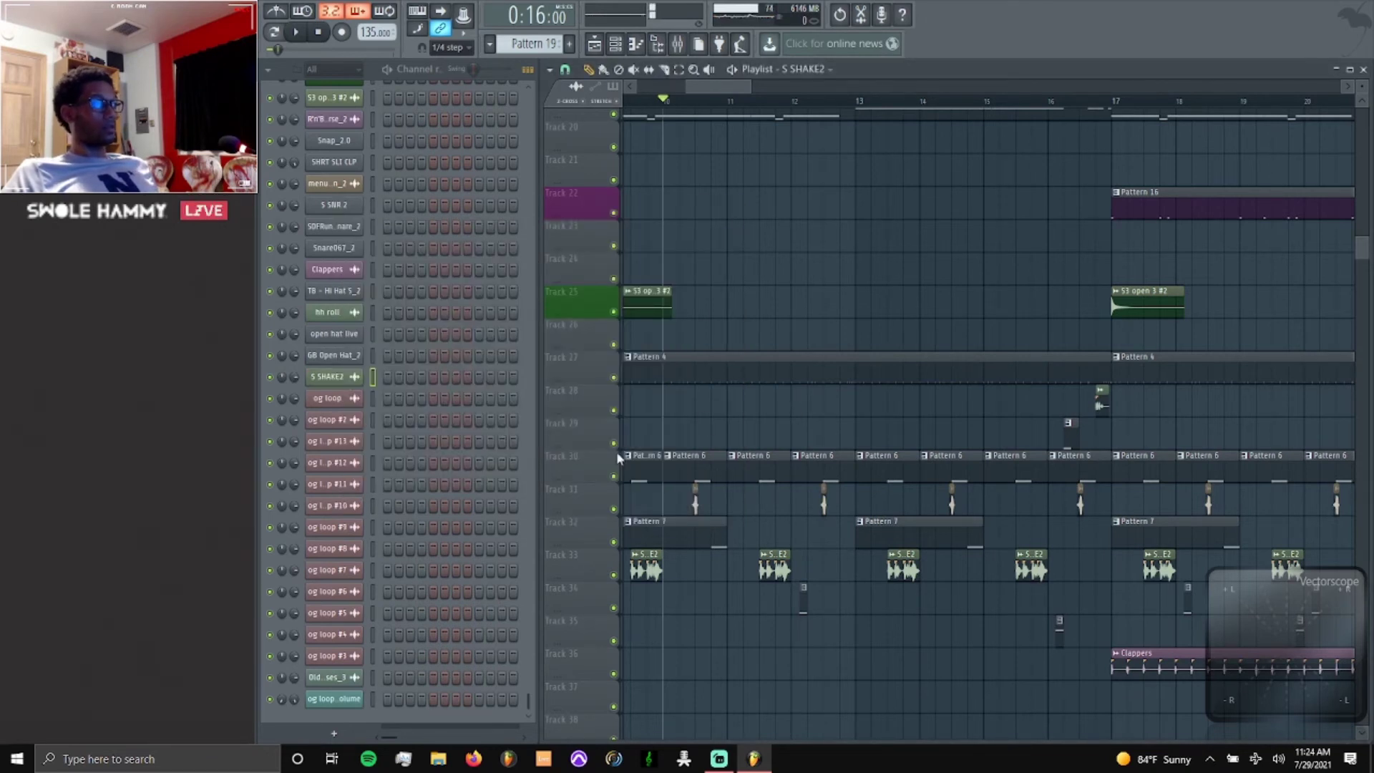
Check the Fruity parametric EQ 2 on the 29 S SHAKE2 mixer track and return to the playlist.
{"action": "left_click", "coordinate": [676, 44]}
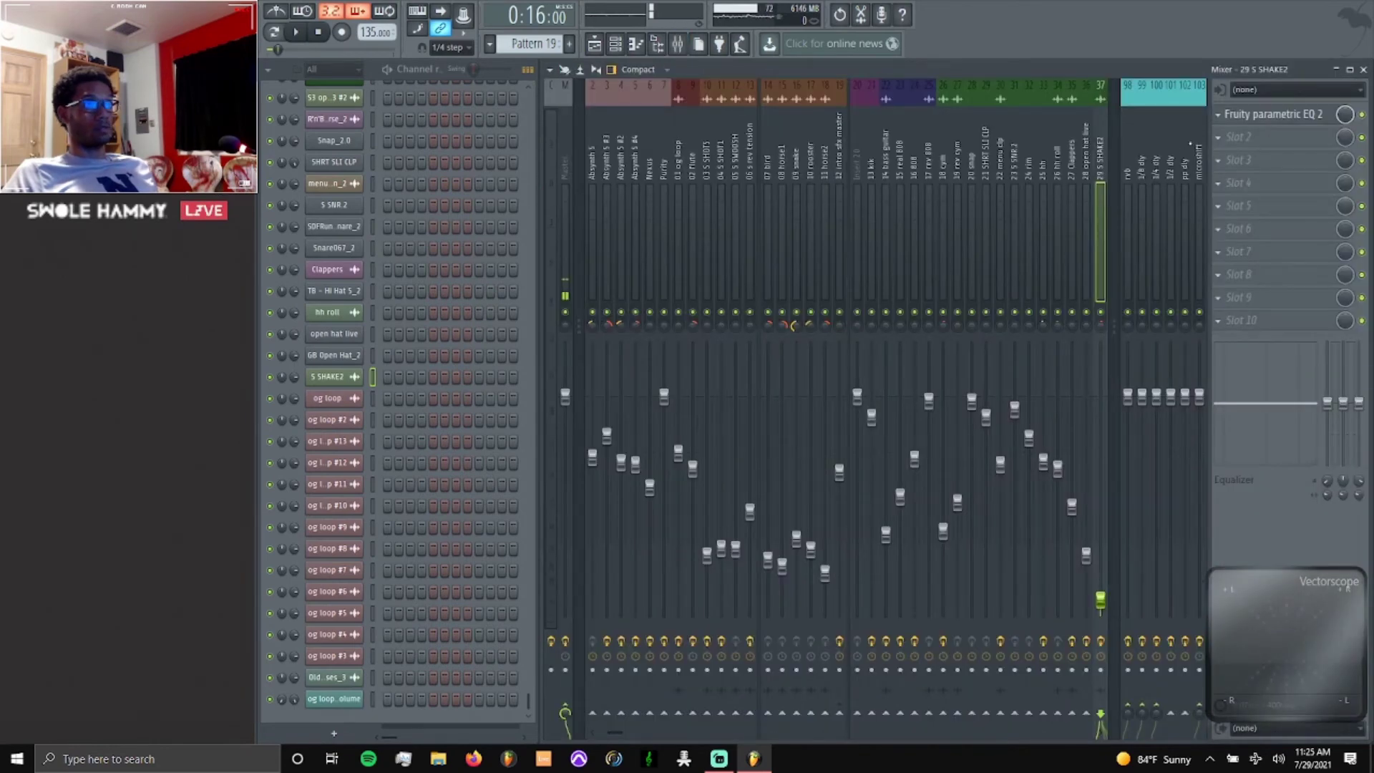
{"action": "left_click", "coordinate": [1252, 118]}
{"action": "left_click", "coordinate": [1252, 119]}
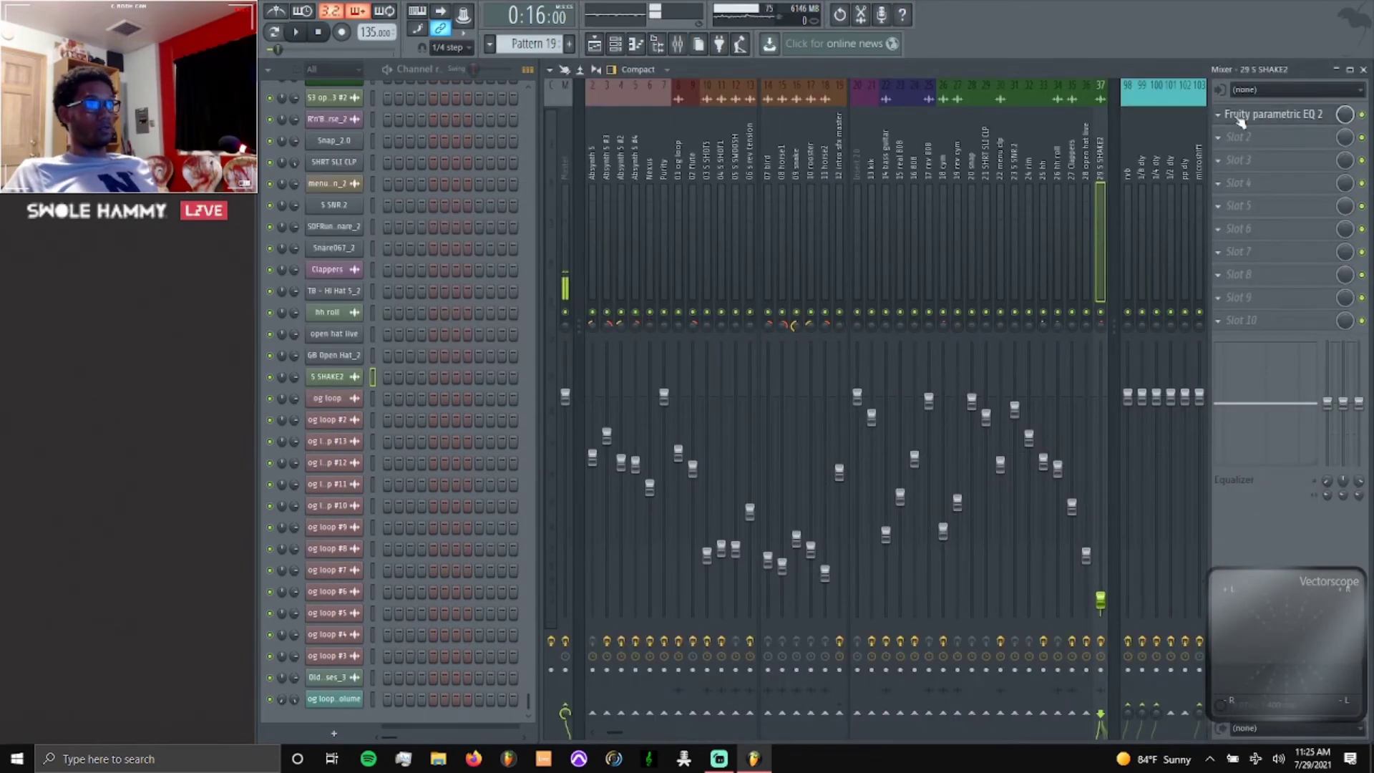
{"action": "left_click", "coordinate": [1363, 69]}
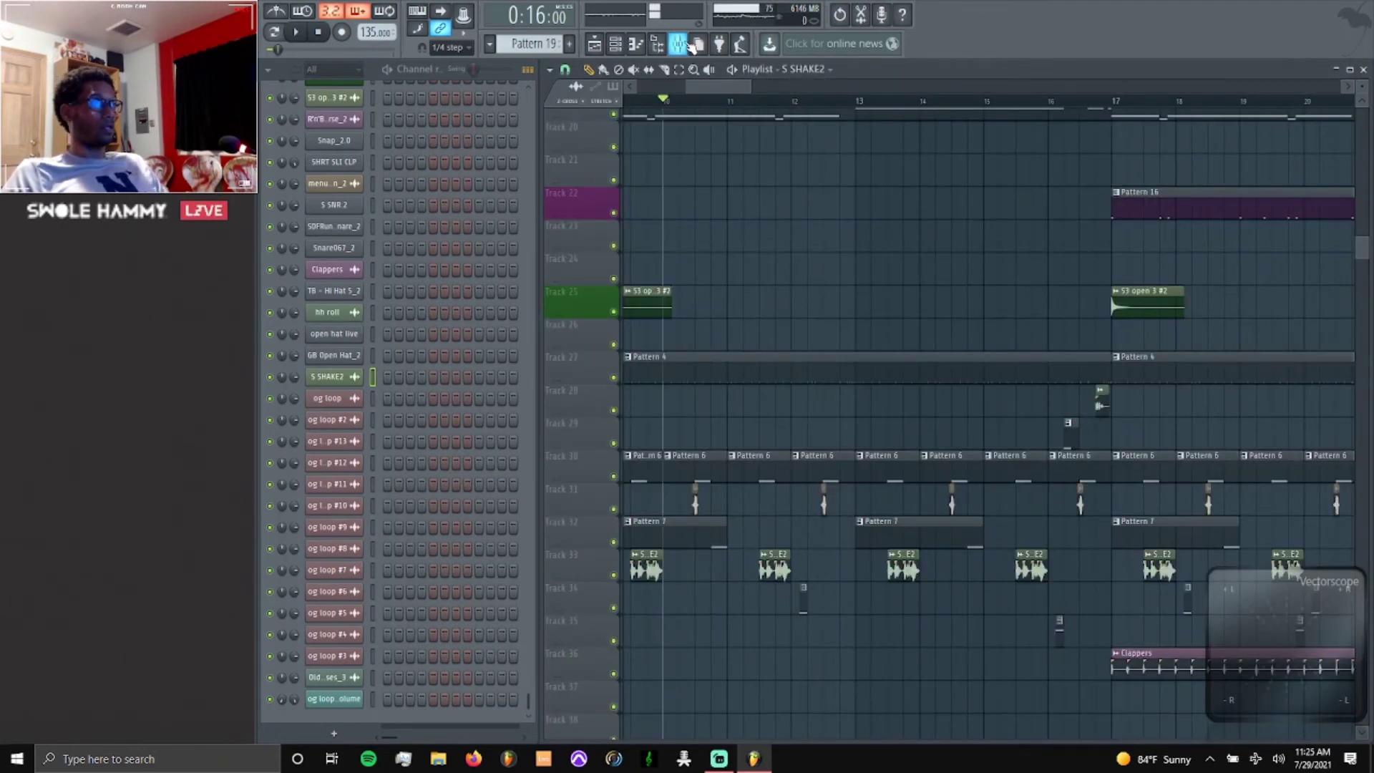
Inspect Pitcher, iZotope Vinyl and Fruity parametric EQ 2 on the 18 cym mixer track and return to the playlist.
{"action": "left_click", "coordinate": [677, 43]}
{"action": "left_click", "coordinate": [943, 166]}
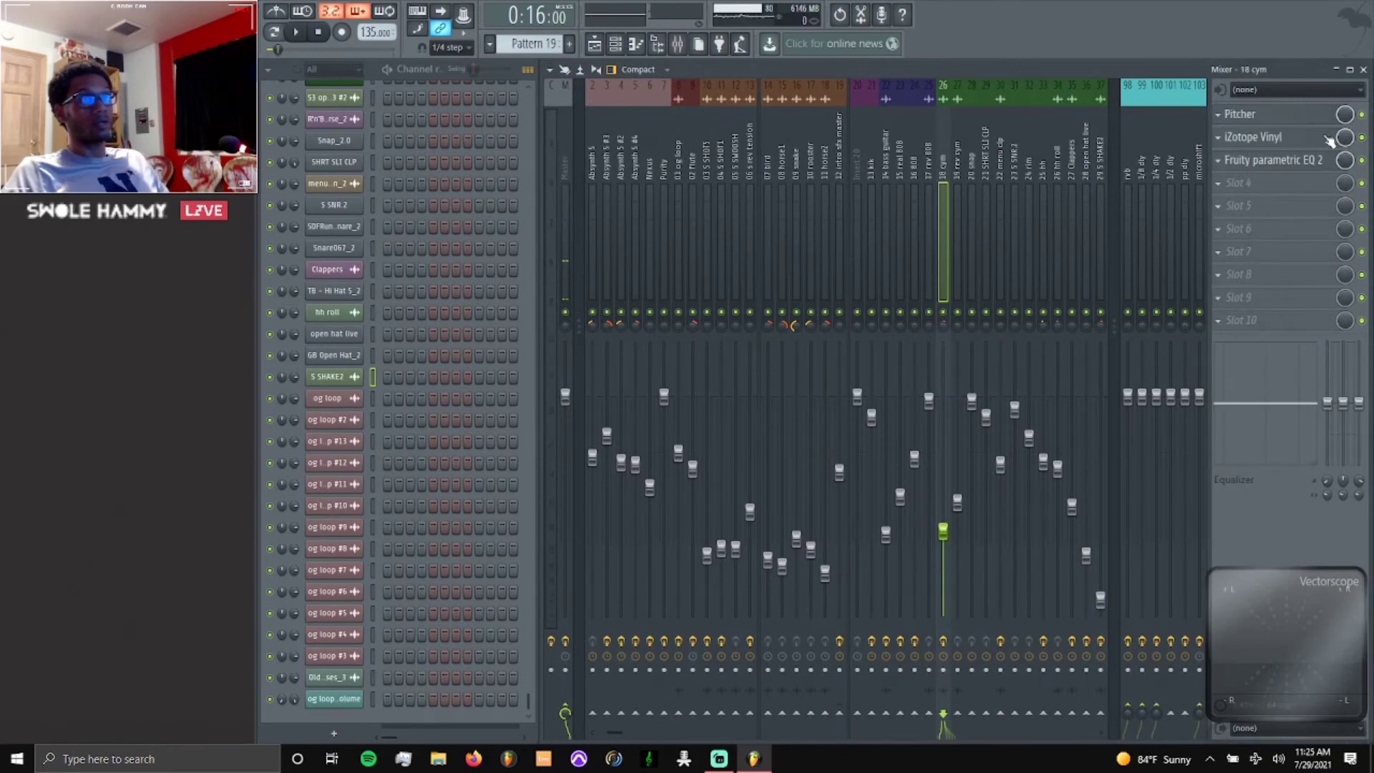
{"action": "left_click", "coordinate": [1288, 115]}
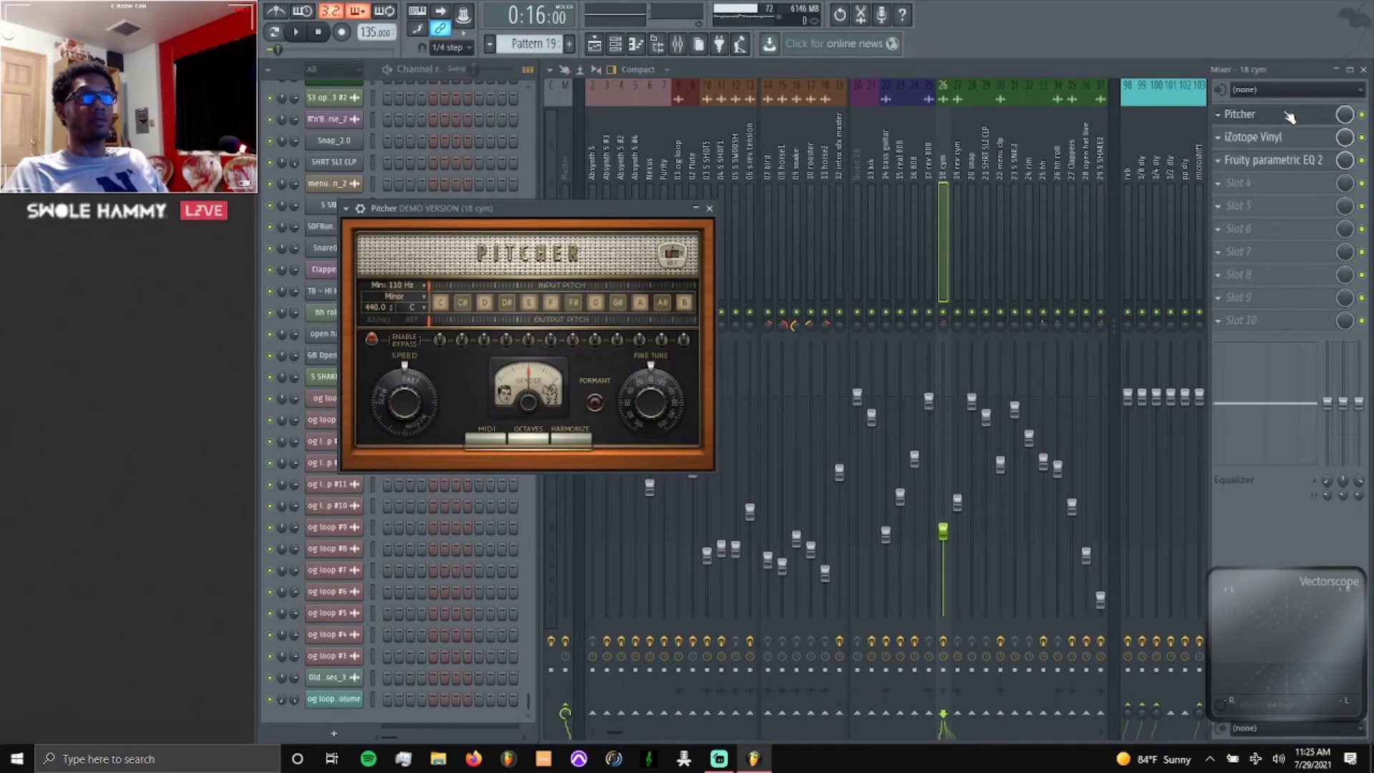
{"action": "left_click", "coordinate": [1288, 116]}
{"action": "left_click", "coordinate": [1291, 138]}
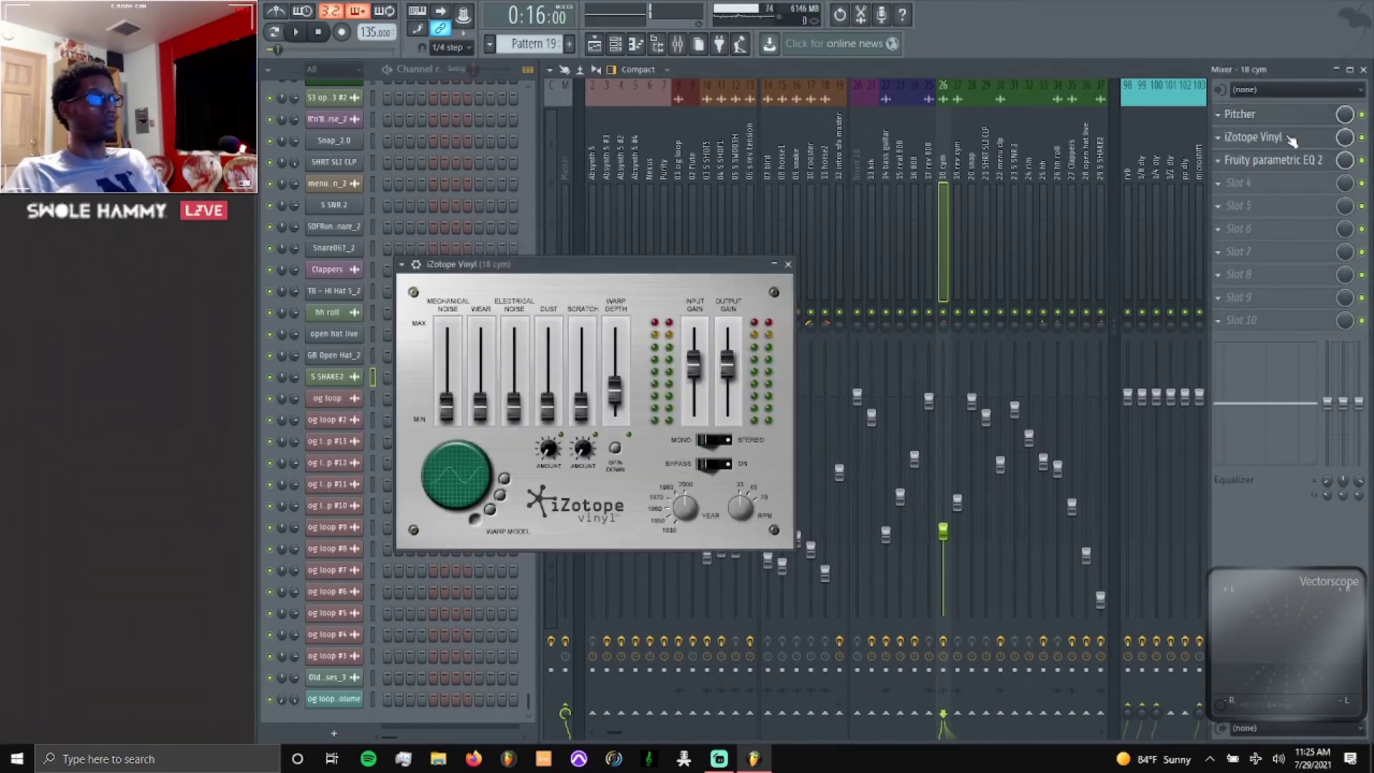
{"action": "left_click", "coordinate": [1291, 138]}
{"action": "left_click", "coordinate": [1293, 166]}
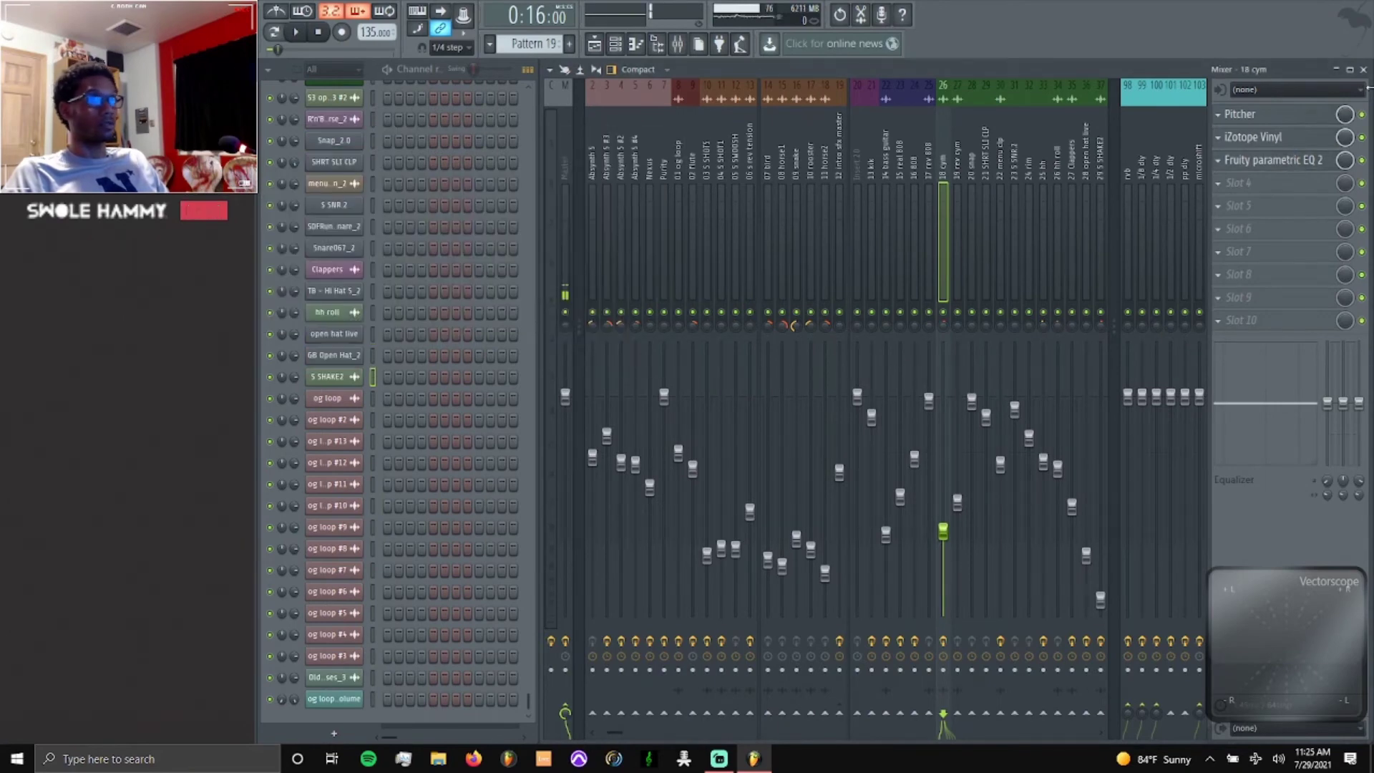
{"action": "key", "text": "F5"}
Open the sample settings of the S3 open 3 #2 clip on Track 25 and bring up the mixer.
{"action": "scroll", "coordinate": [744, 398], "scroll_direction": "up", "scroll_amount": 1}
{"action": "double_click", "coordinate": [624, 337]}
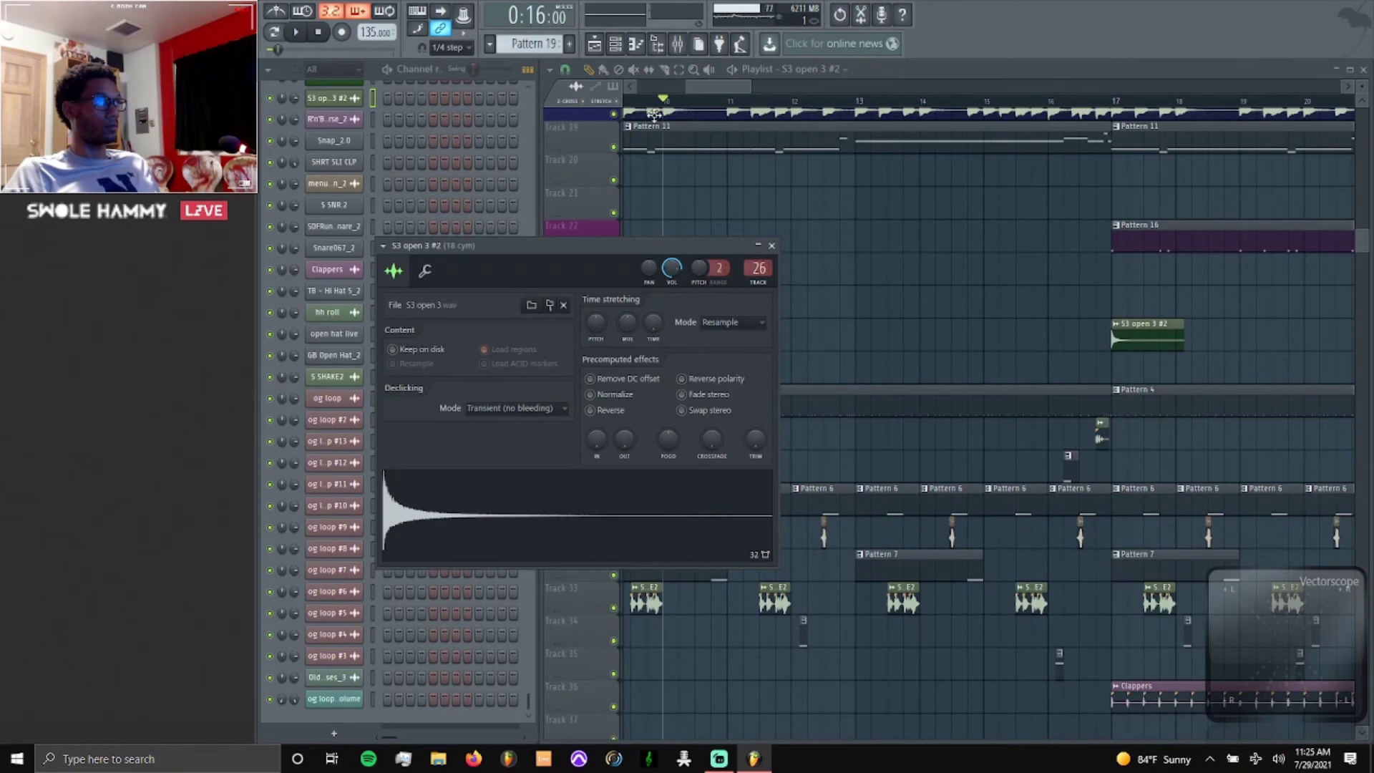
{"action": "left_click", "coordinate": [678, 46]}
{"action": "left_click", "coordinate": [677, 46]}
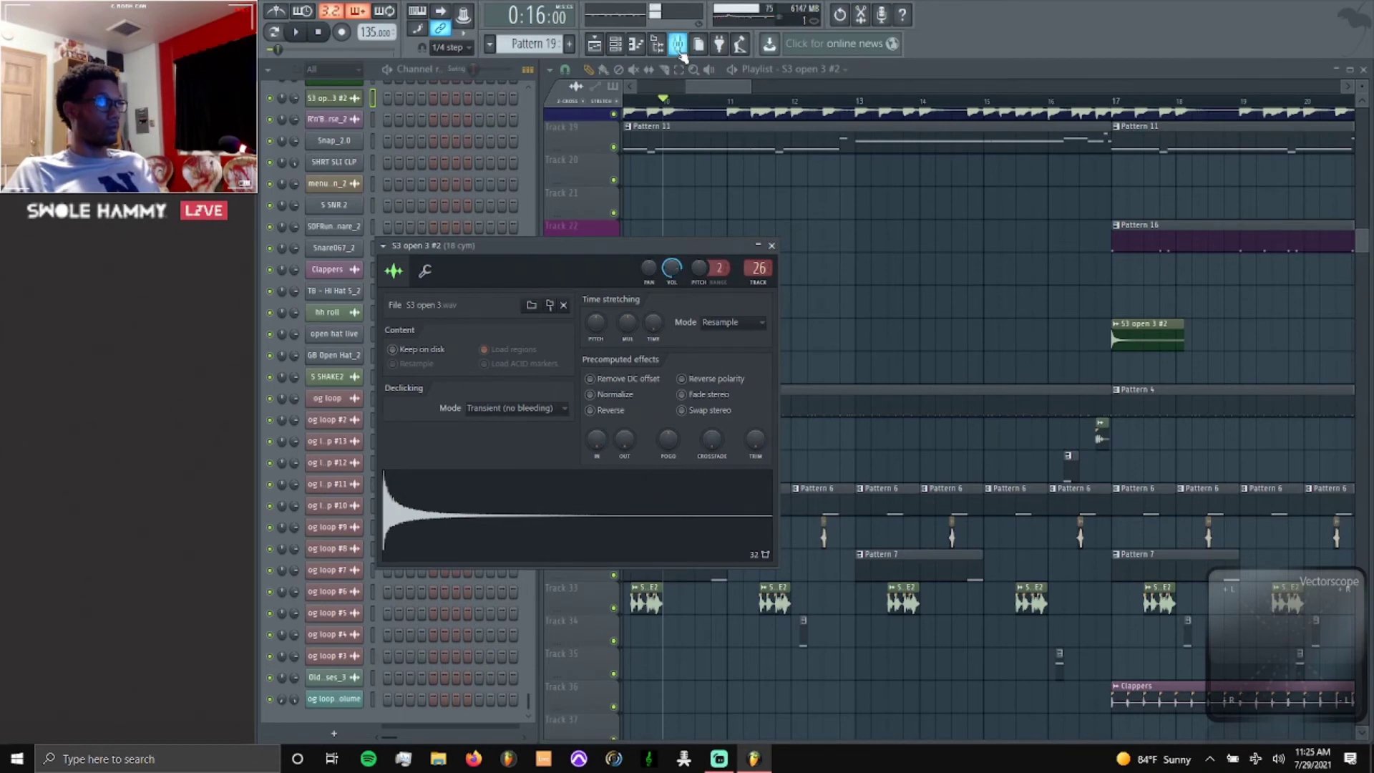
{"action": "left_click", "coordinate": [677, 45]}
Open Pitcher on the 18 cym track and reposition the S3 open 3 #2 sample window beside it.
{"action": "left_click", "coordinate": [1272, 118]}
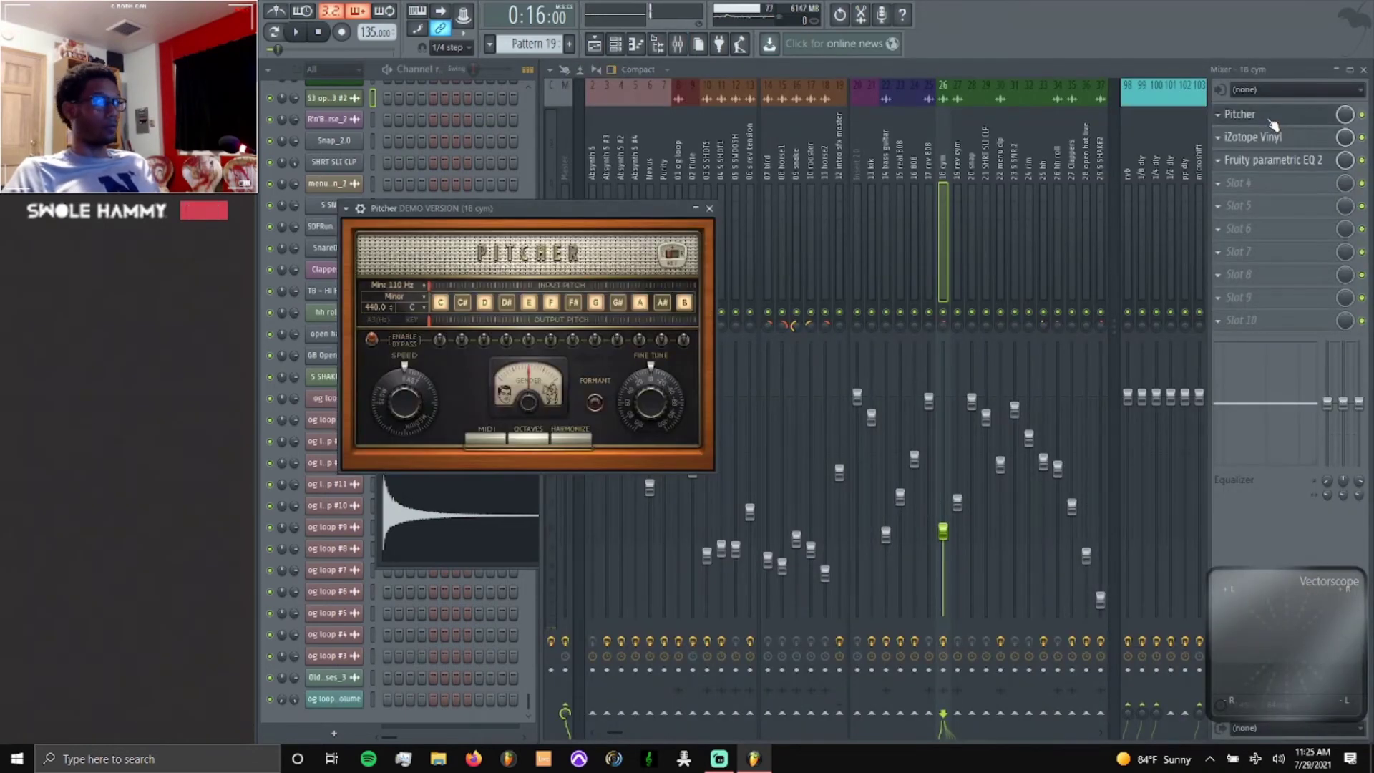
{"action": "left_click", "coordinate": [521, 517]}
{"action": "left_click_drag", "start_coordinate": [704, 249], "coordinate": [1171, 274]}
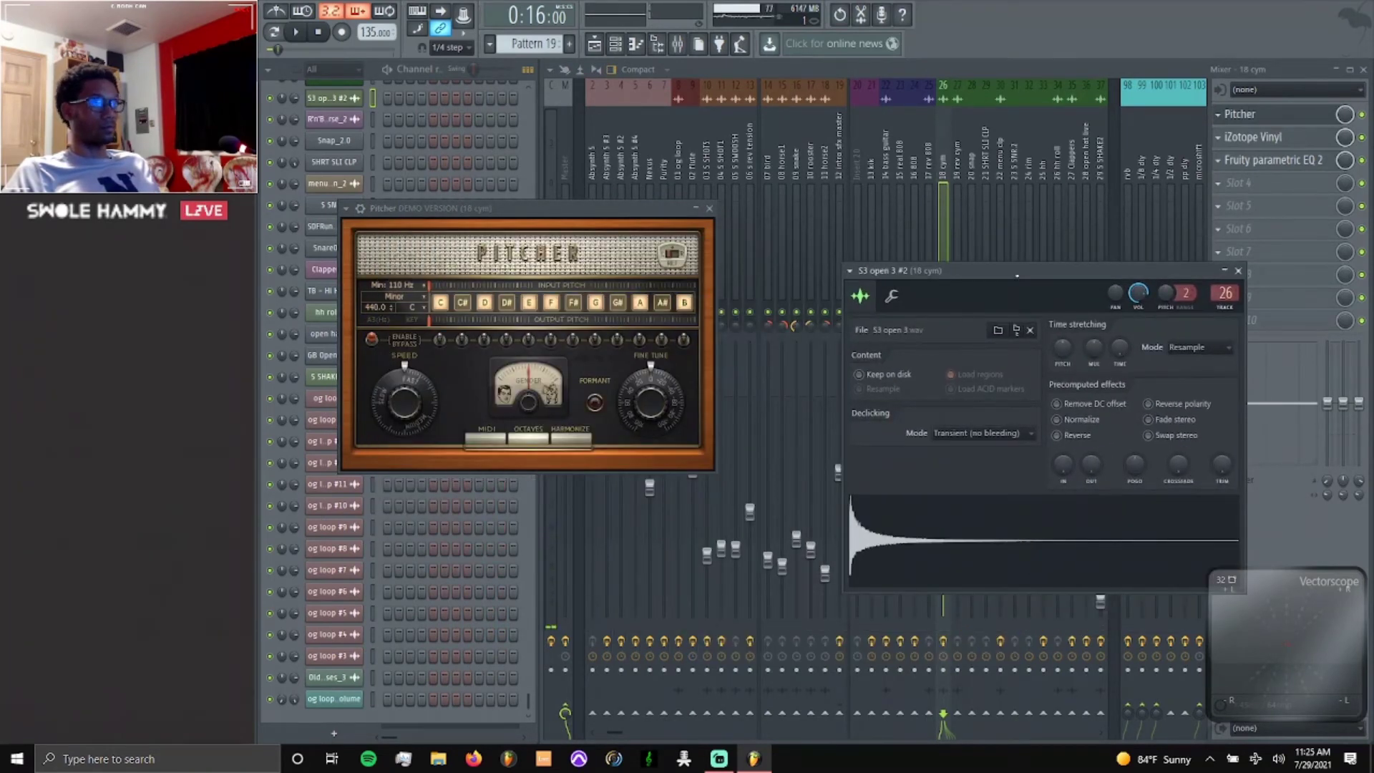
{"action": "left_click_drag", "start_coordinate": [1017, 274], "coordinate": [755, 316]}
Review iZotope Vinyl on the 18 cym track, and close it along with Pitcher.
{"action": "left_click", "coordinate": [1254, 137]}
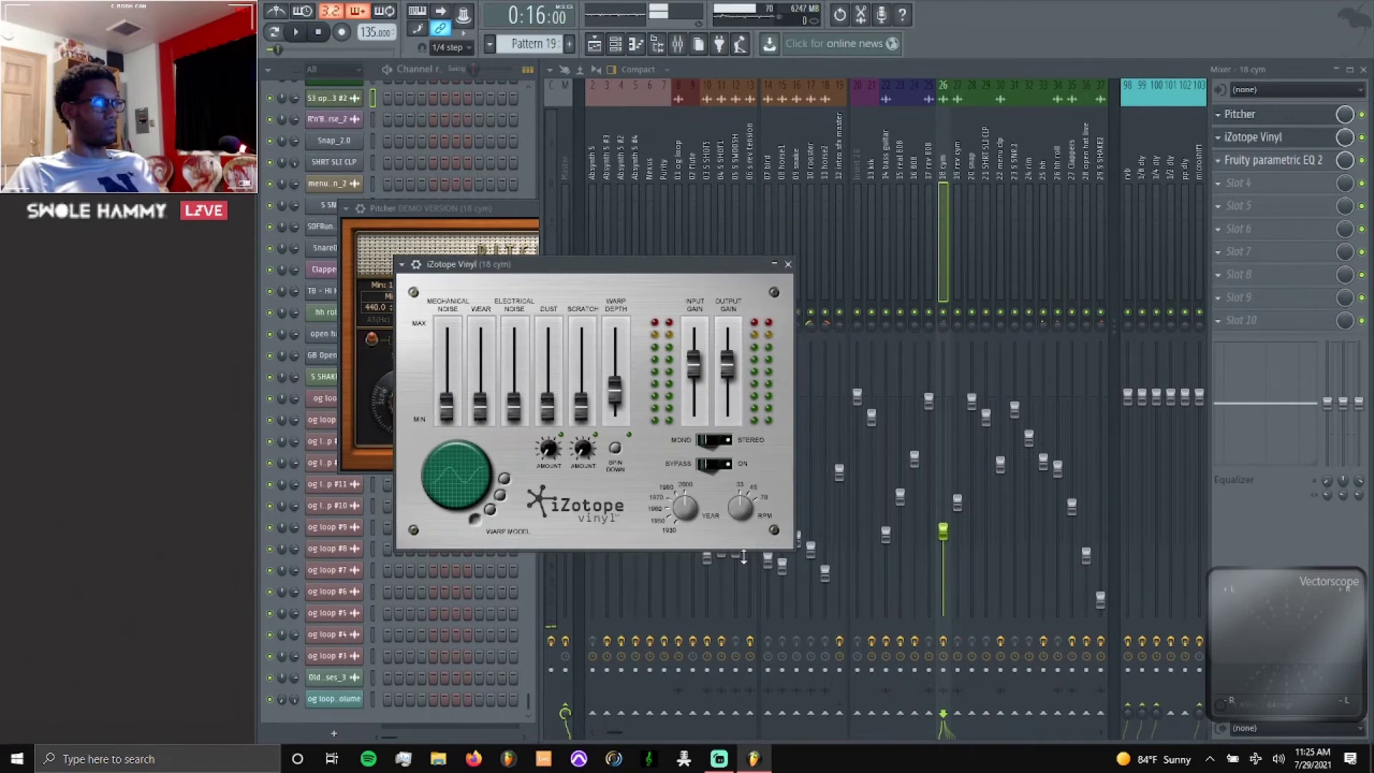
{"action": "left_click", "coordinate": [788, 264]}
{"action": "left_click", "coordinate": [524, 208]}
{"action": "left_click", "coordinate": [709, 208]}
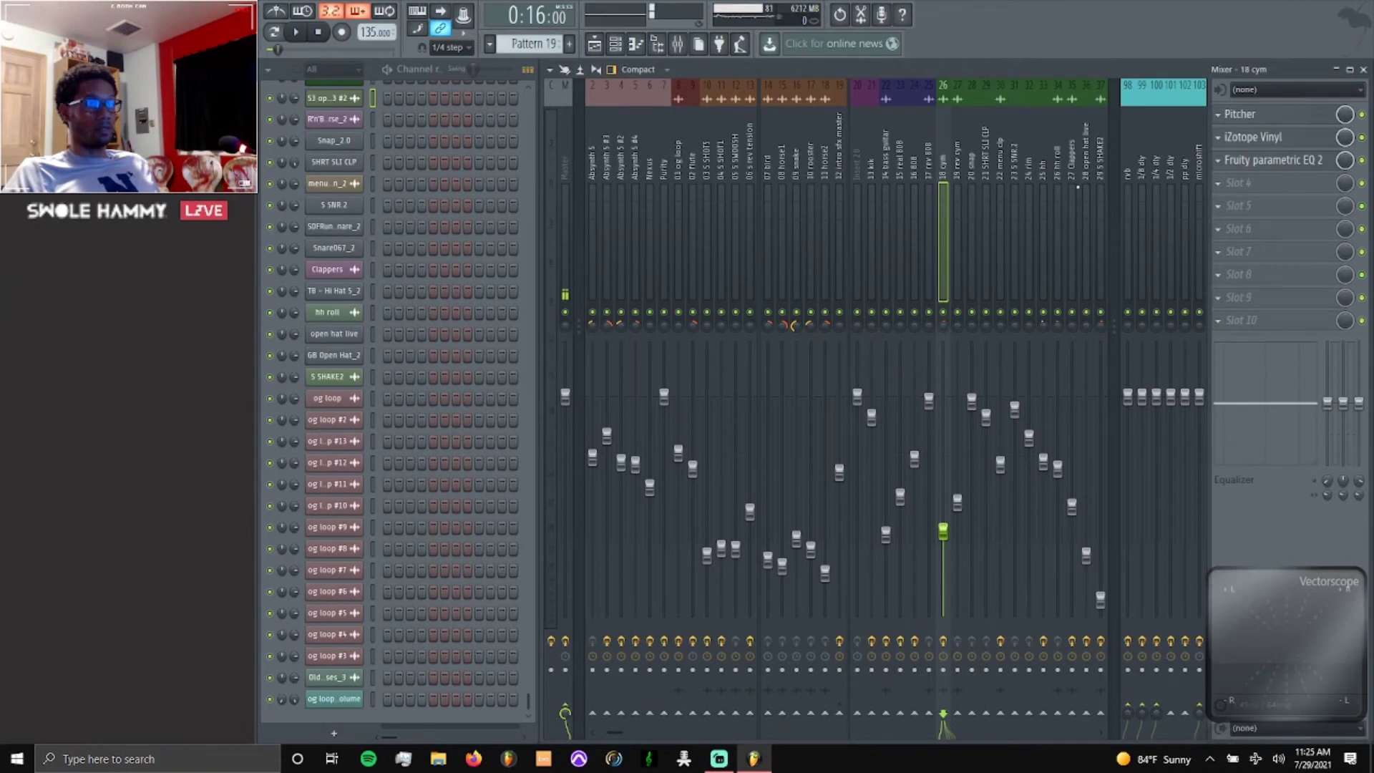
Select the 22 menu clp mixer track, inspect its Fruity parametric EQ 2 curve and close it.
{"action": "key", "text": "Right"}
{"action": "key", "text": "Right"}
{"action": "key", "text": "Right"}
{"action": "key", "text": "Right"}
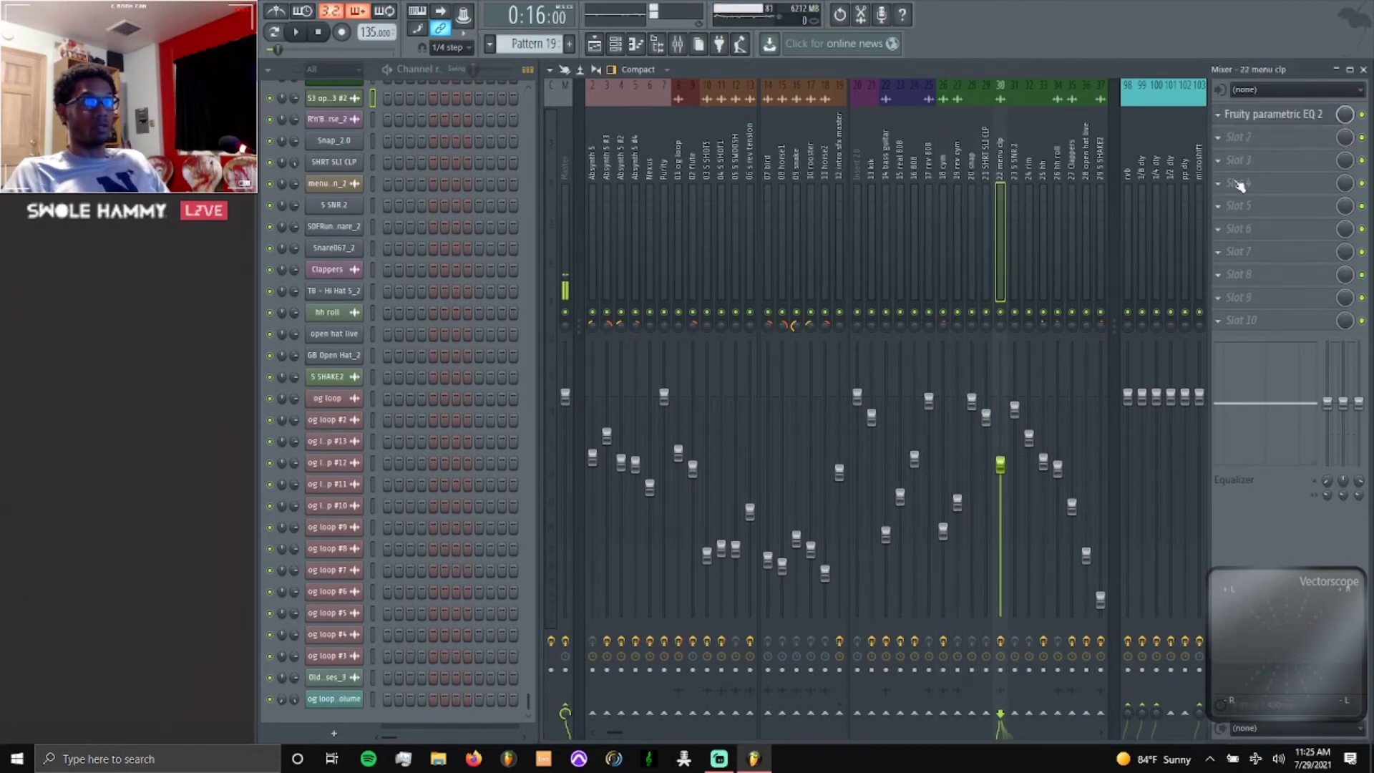
{"action": "left_click", "coordinate": [1282, 117]}
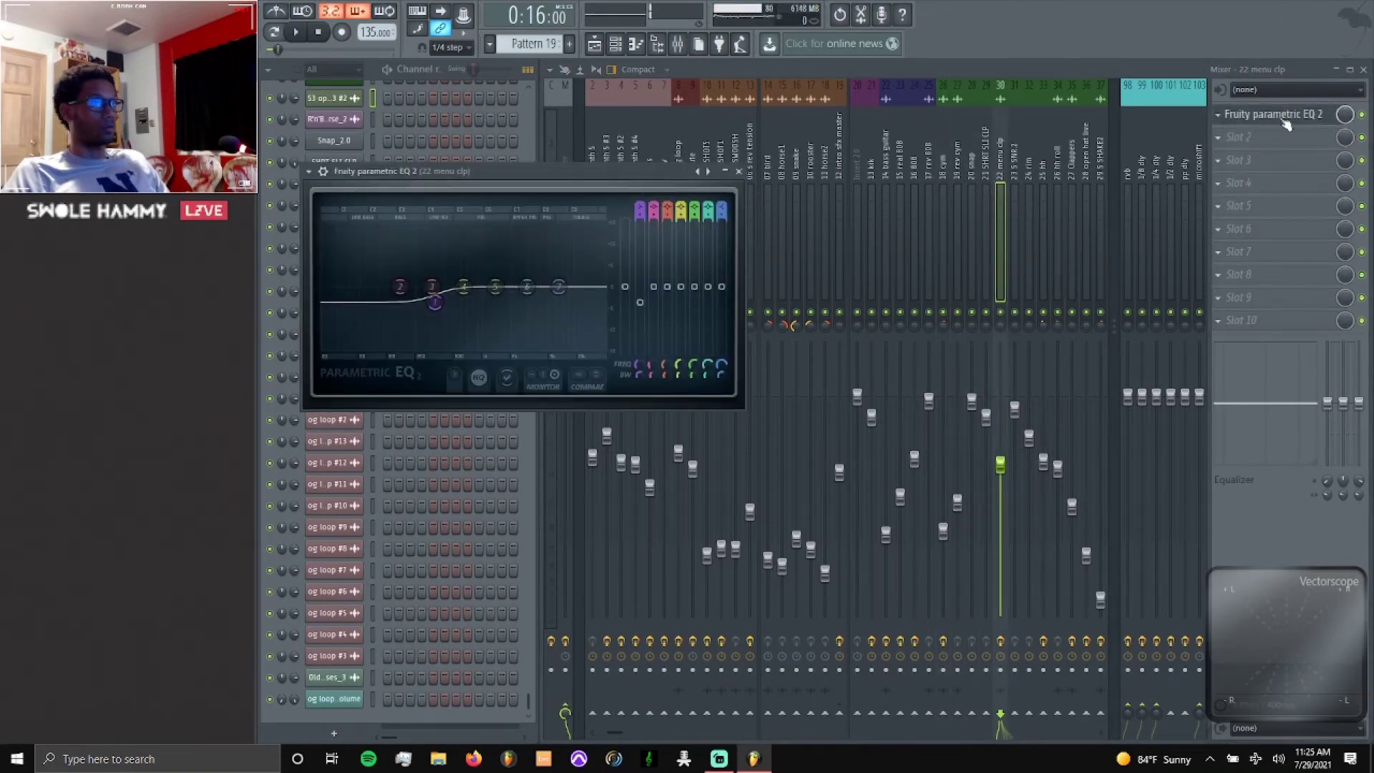
{"action": "left_click", "coordinate": [1284, 122]}
Move on to the 25 hh mixer track, inspect its Fruity parametric EQ and close it.
{"action": "key", "text": "Right"}
{"action": "key", "text": "Right"}
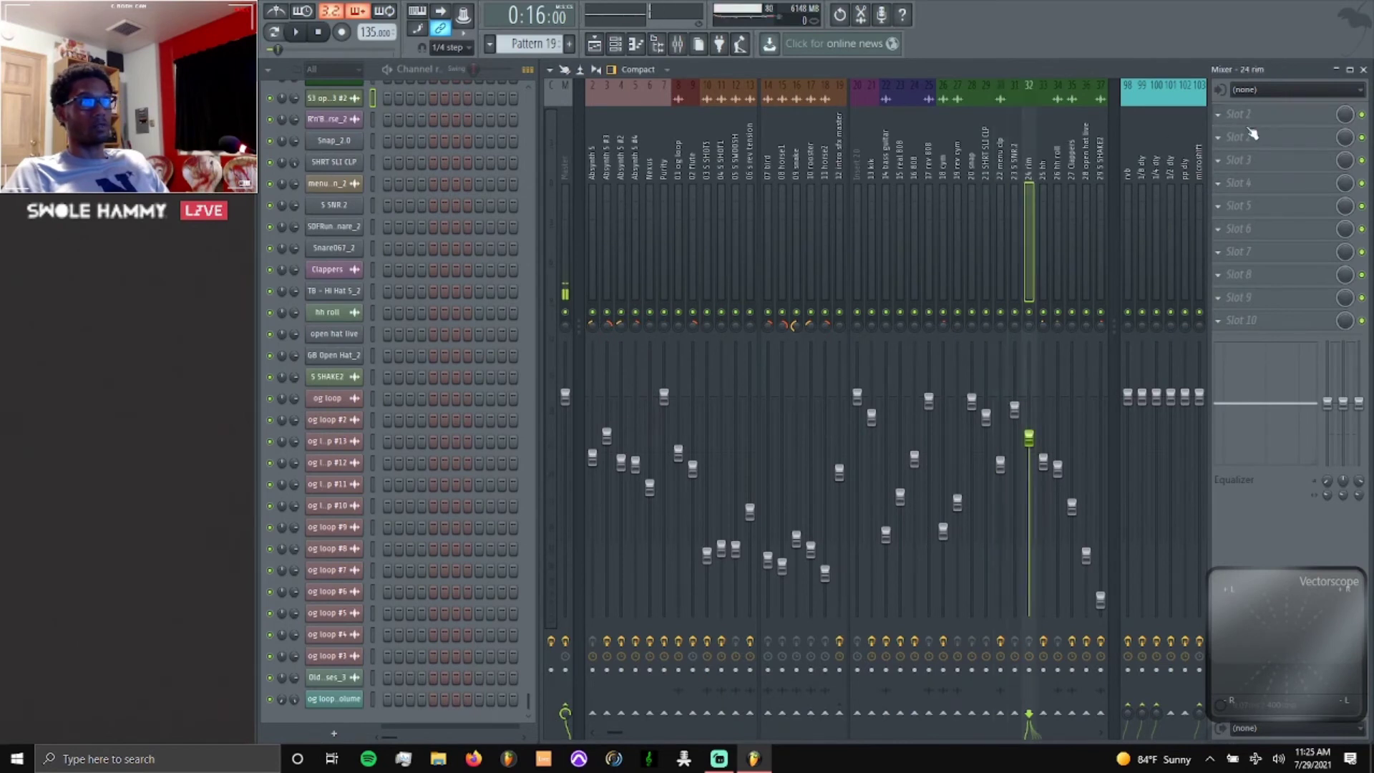
{"action": "key", "text": "Right"}
{"action": "left_click", "coordinate": [1263, 120]}
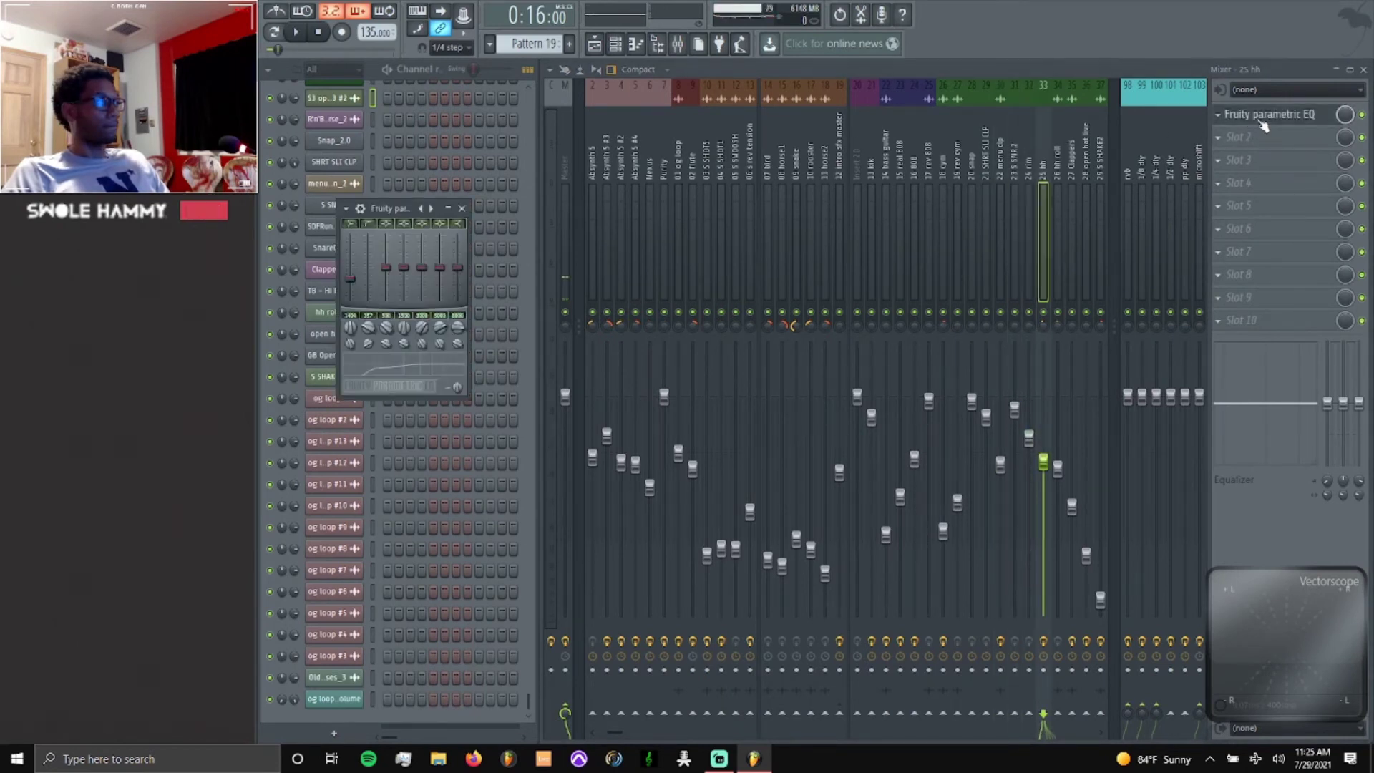
{"action": "left_click", "coordinate": [1263, 122]}
Inspect the Fruity parametric EQ 2 on the 27 Clappers and 28 open hat live mixer tracks.
{"action": "key", "text": "Right"}
{"action": "key", "text": "Right"}
{"action": "left_click", "coordinate": [1263, 122]}
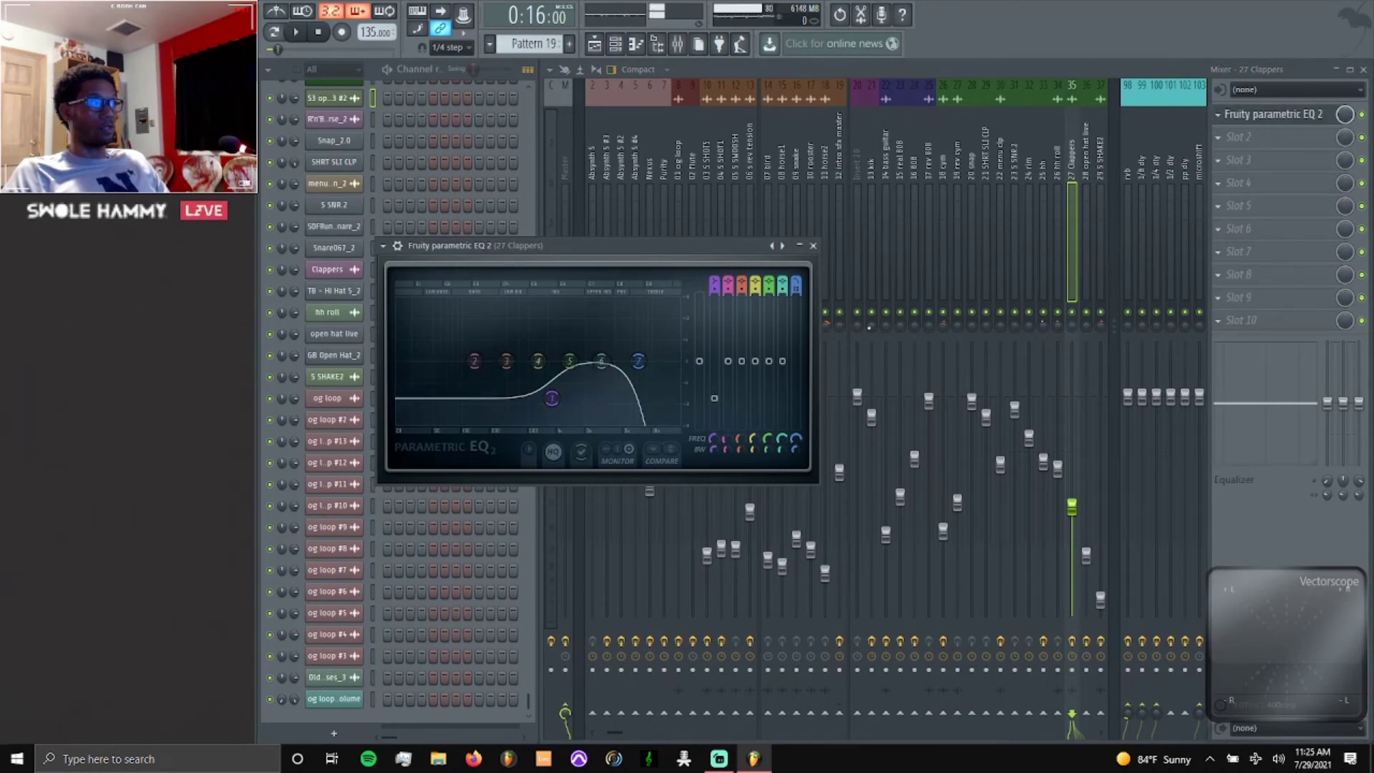
{"action": "left_click", "coordinate": [1262, 122]}
{"action": "key", "text": "Right"}
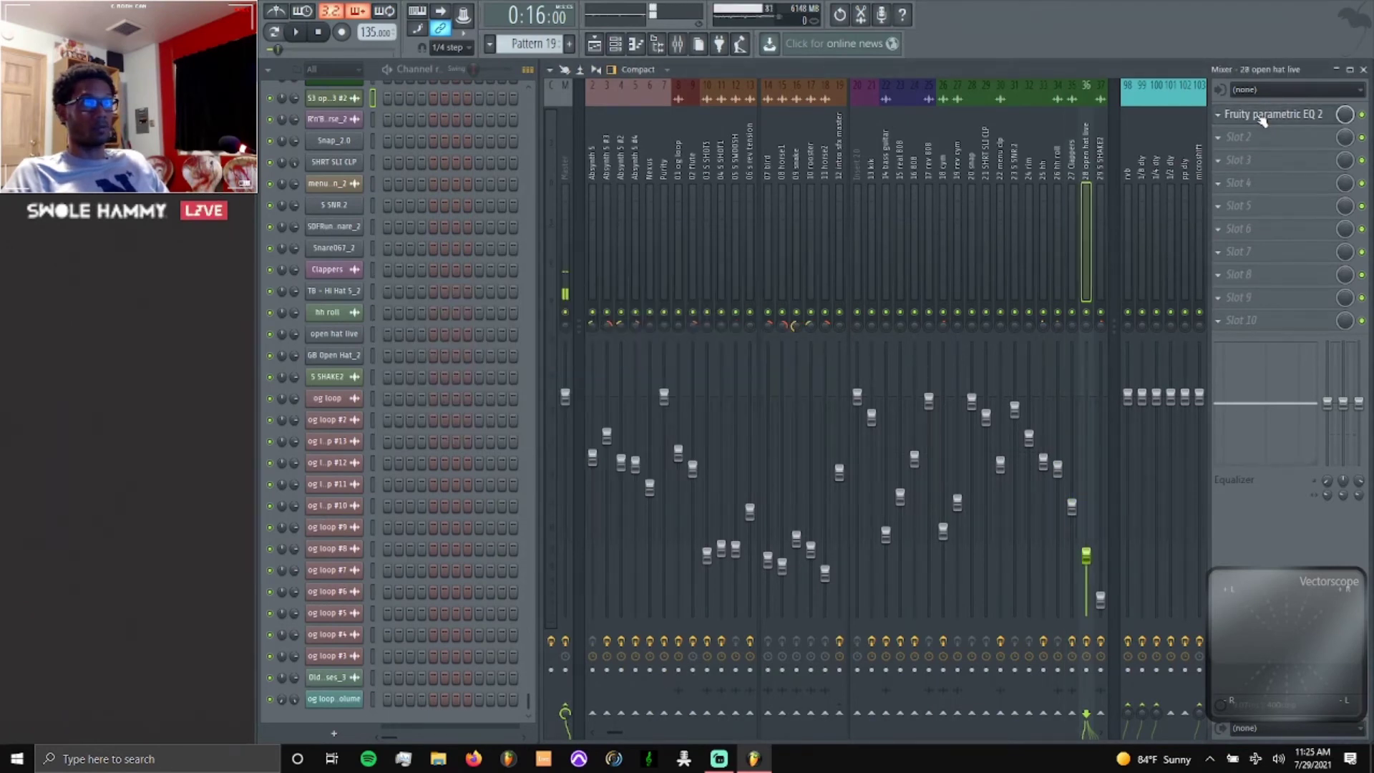
{"action": "left_click", "coordinate": [1263, 122]}
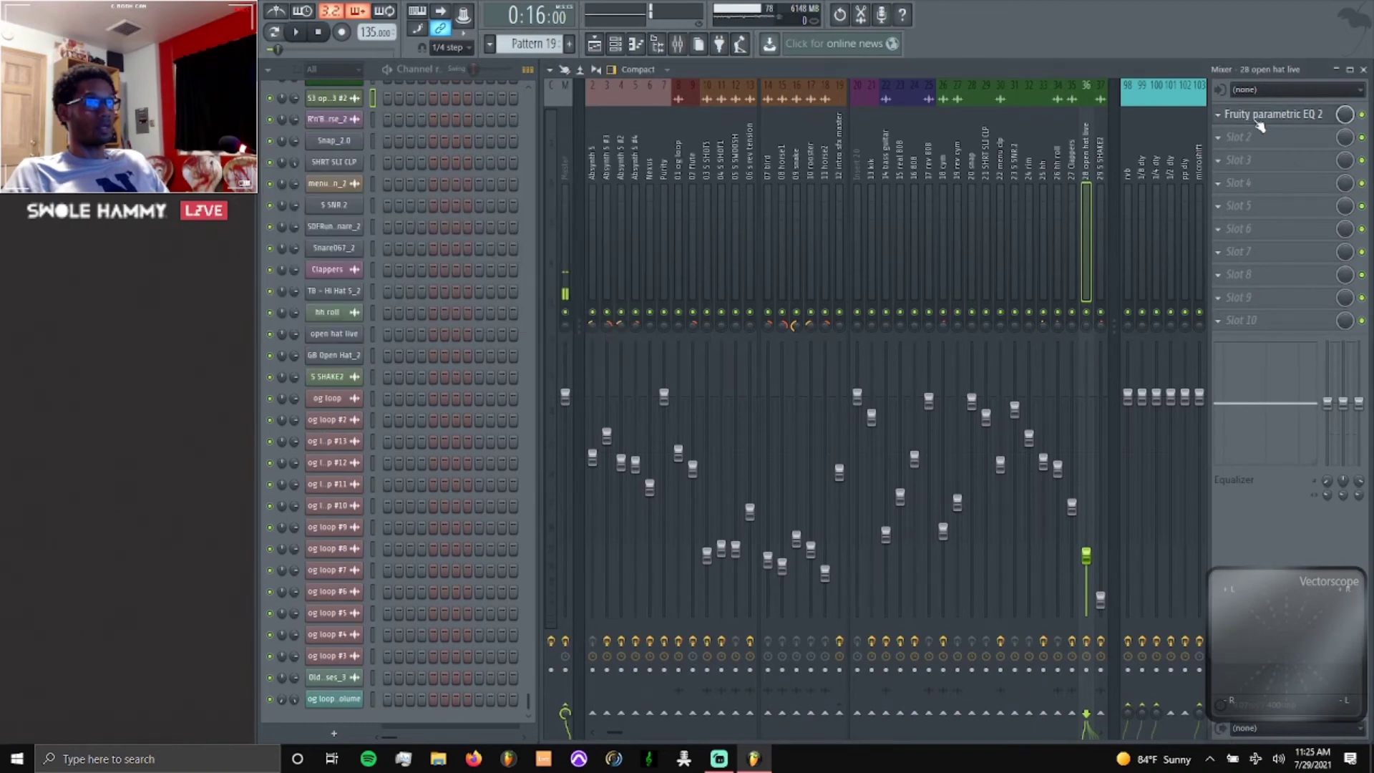
Inspect the first-slot effects on the mixer tracks from 28 open hat live through 29 S SHARE2 onward, and close the mixer.
{"action": "left_click", "coordinate": [1261, 123]}
{"action": "key", "text": "Right"}
{"action": "left_click", "coordinate": [1262, 123]}
{"action": "left_click", "coordinate": [1261, 123]}
{"action": "key", "text": "Right"}
{"action": "left_click", "coordinate": [1261, 123]}
{"action": "left_click", "coordinate": [1261, 123]}
{"action": "key", "text": "Right"}
{"action": "left_click", "coordinate": [1261, 123]}
{"action": "left_click", "coordinate": [1262, 123]}
{"action": "left_click", "coordinate": [1363, 69]}
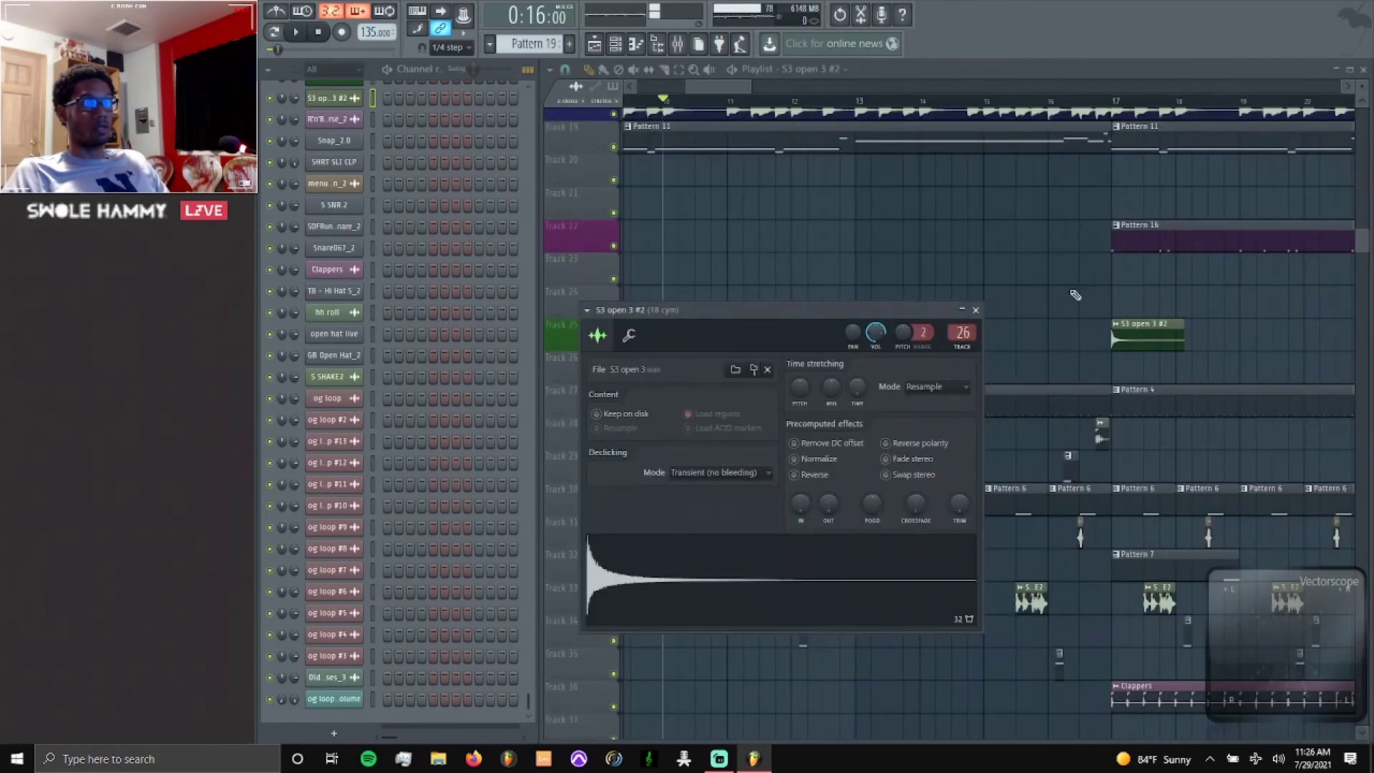
Close the S3 open 3 #2 sample window, and view and close the sample settings of the Clappers clip on track 36.
{"action": "left_click", "coordinate": [975, 310]}
{"action": "scroll", "coordinate": [908, 466], "scroll_direction": "down", "scroll_amount": 2}
{"action": "scroll", "coordinate": [935, 560], "scroll_direction": "down", "scroll_amount": 3}
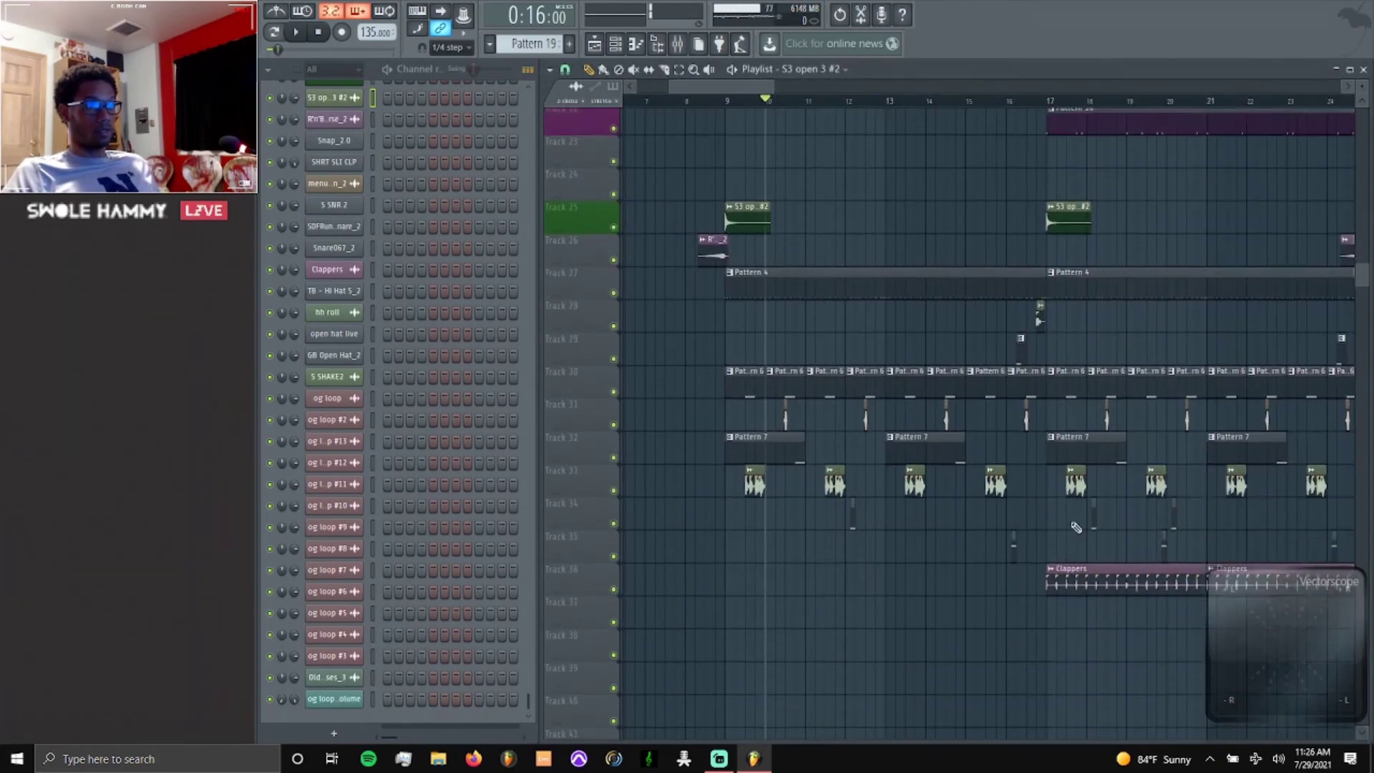
{"action": "double_click", "coordinate": [1084, 526]}
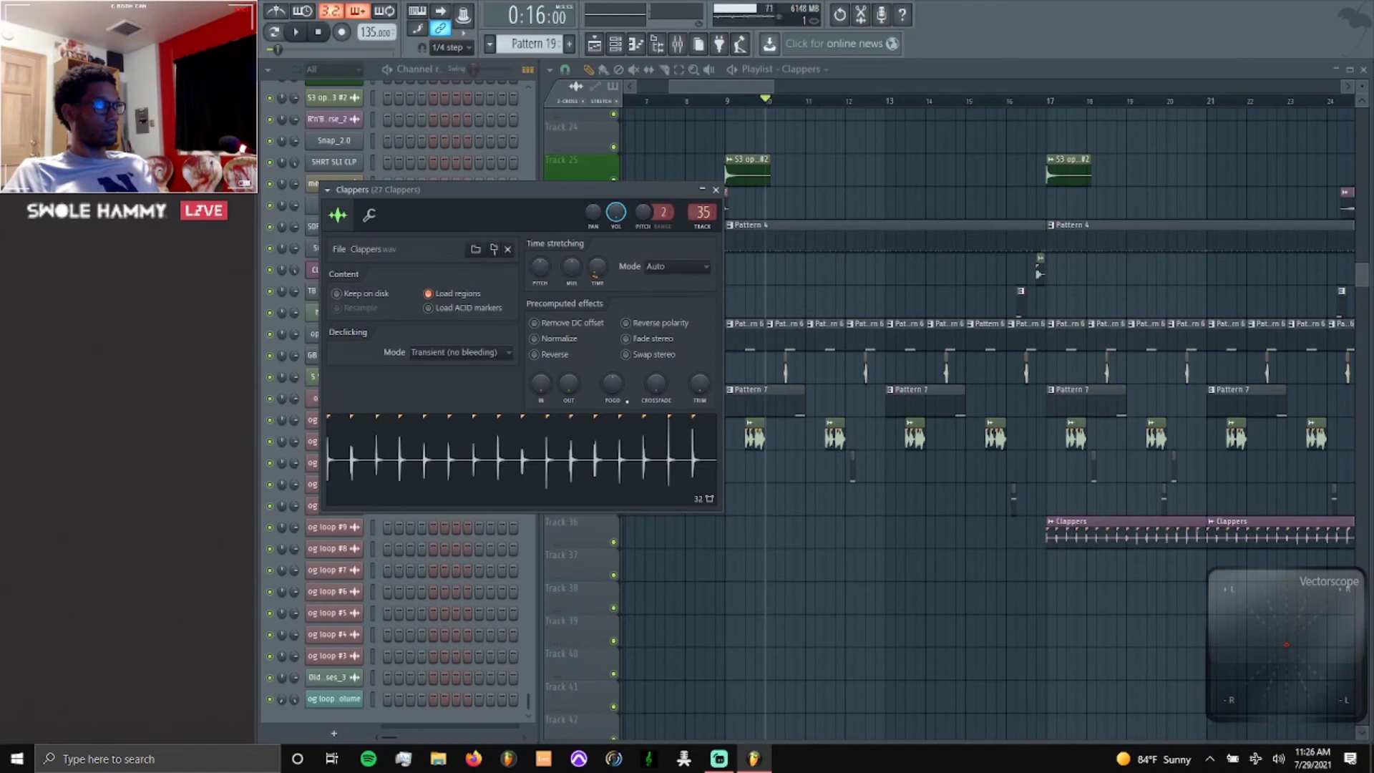
{"action": "left_click", "coordinate": [715, 190]}
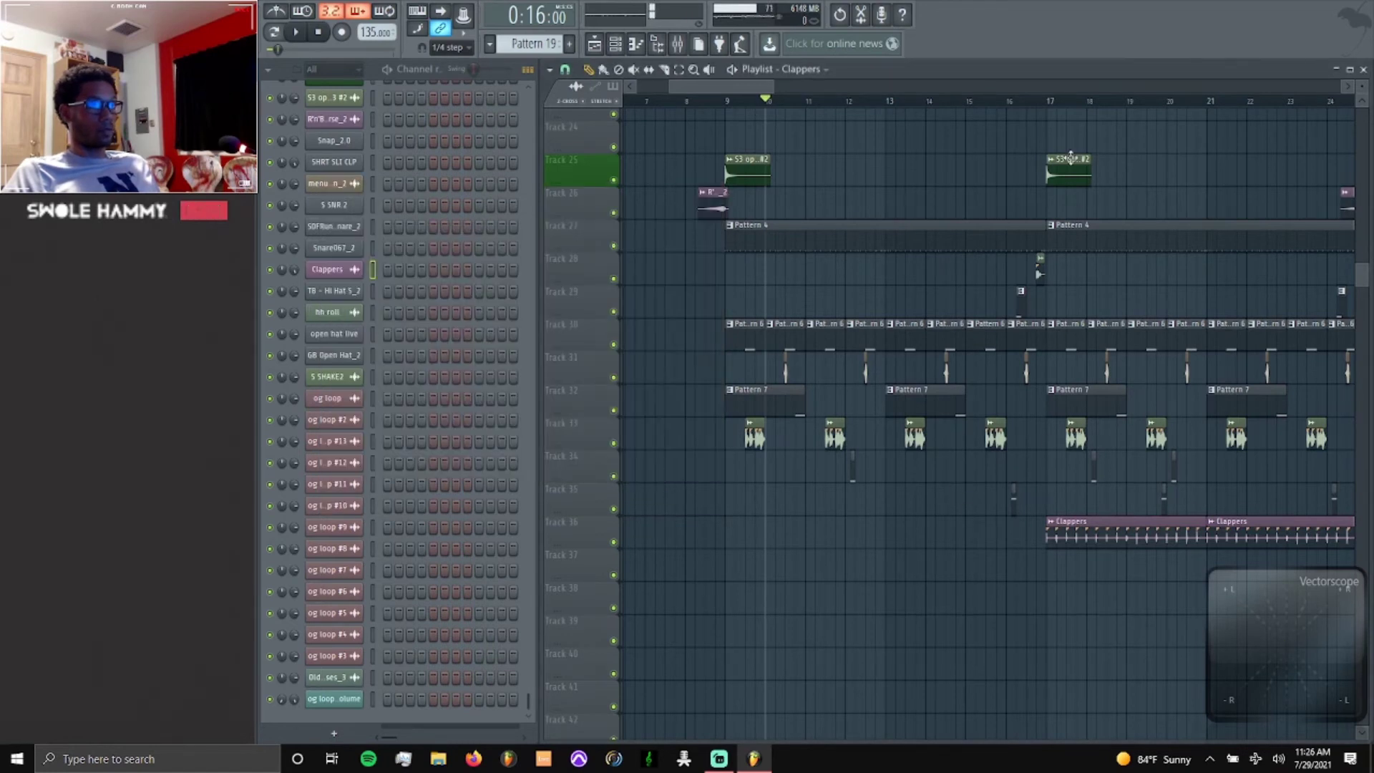
Play the arrangement from just before bar 17, muting track 26 and tracks 13 to 17, and stop playback.
{"action": "left_click", "coordinate": [1028, 104]}
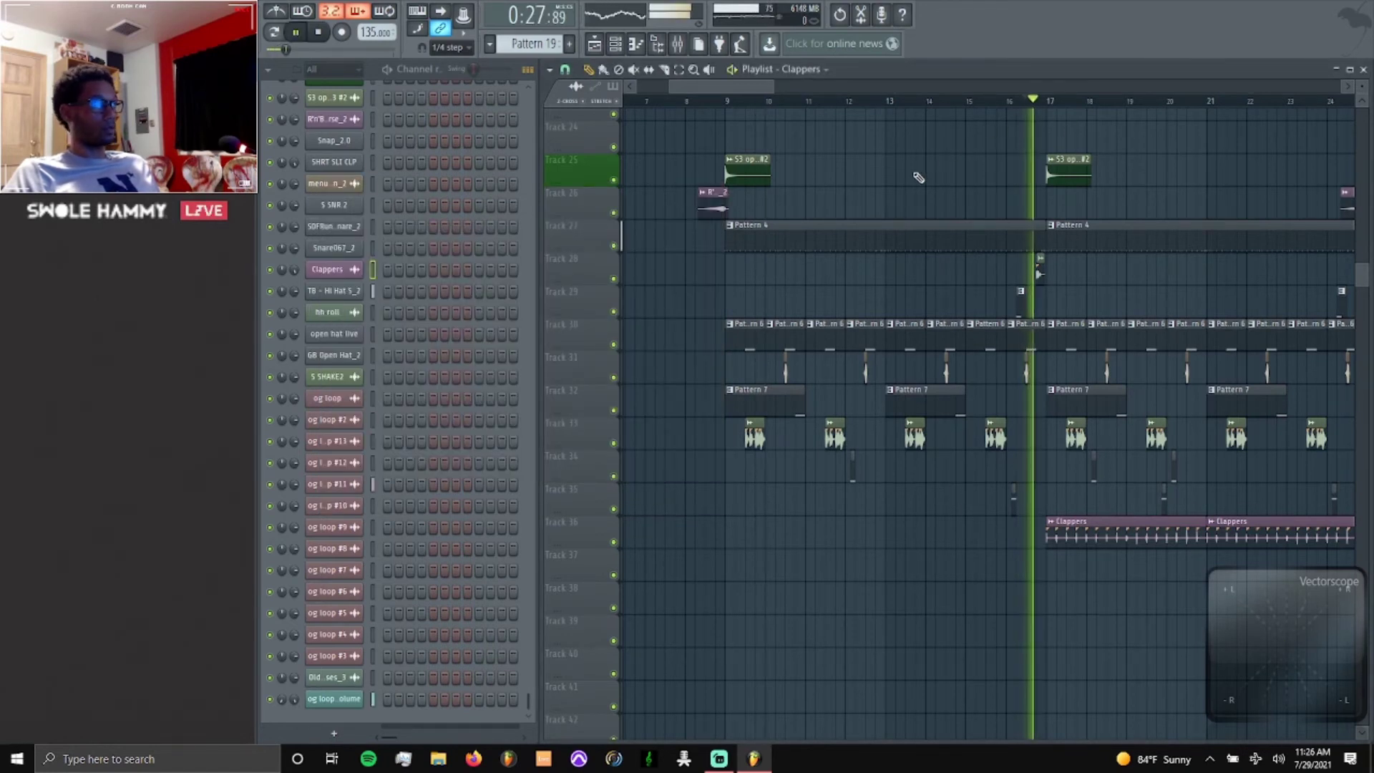
{"action": "scroll", "coordinate": [1003, 375], "scroll_direction": "down", "scroll_amount": 2}
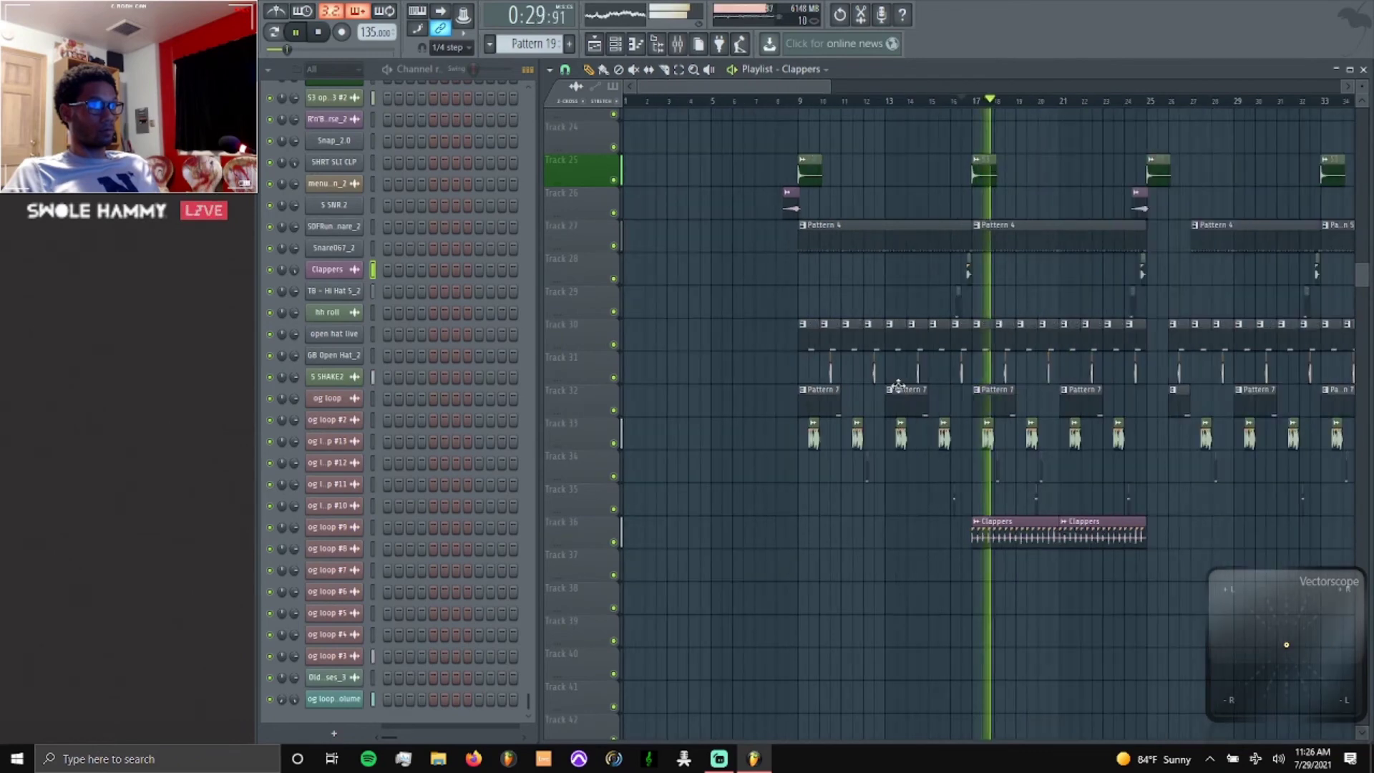
{"action": "scroll", "coordinate": [963, 386], "scroll_direction": "up", "scroll_amount": 3}
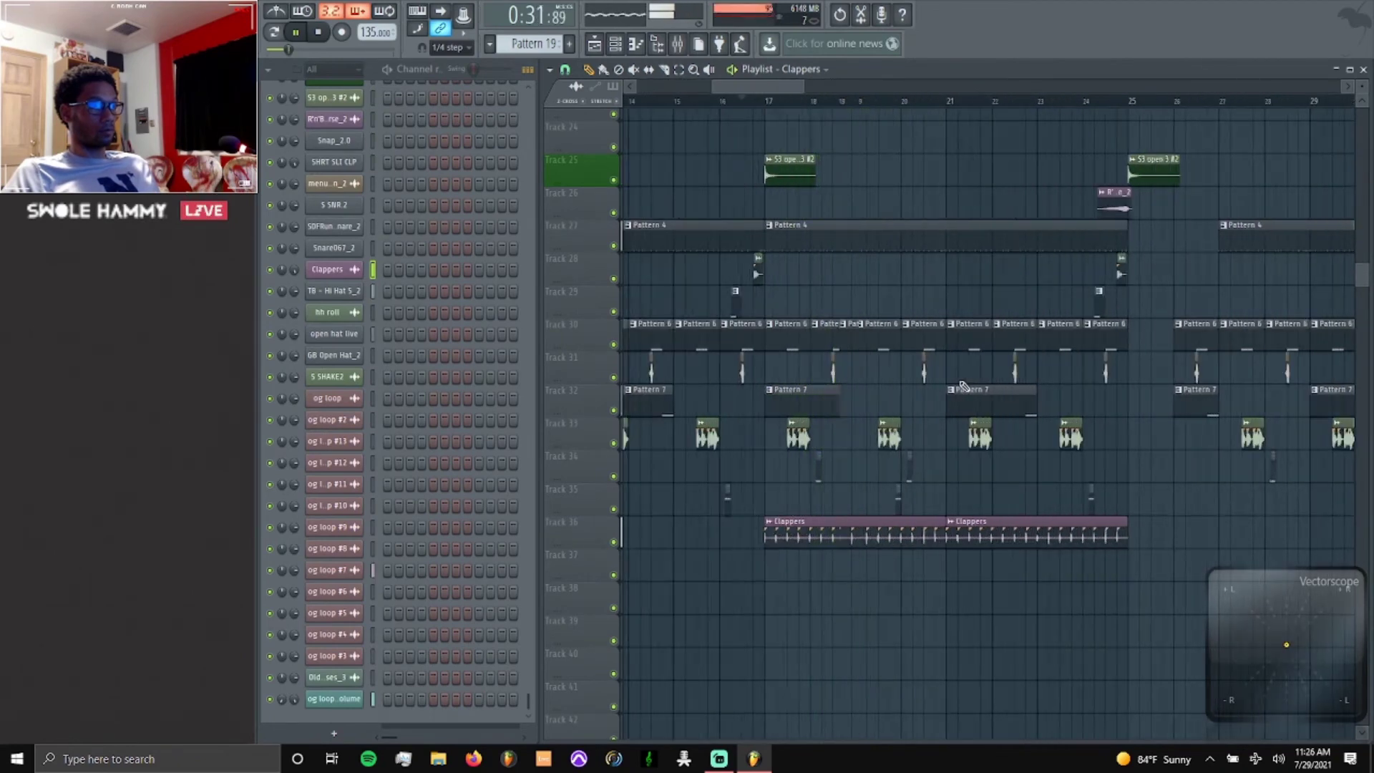
{"action": "scroll", "coordinate": [962, 387], "scroll_direction": "down", "scroll_amount": 3}
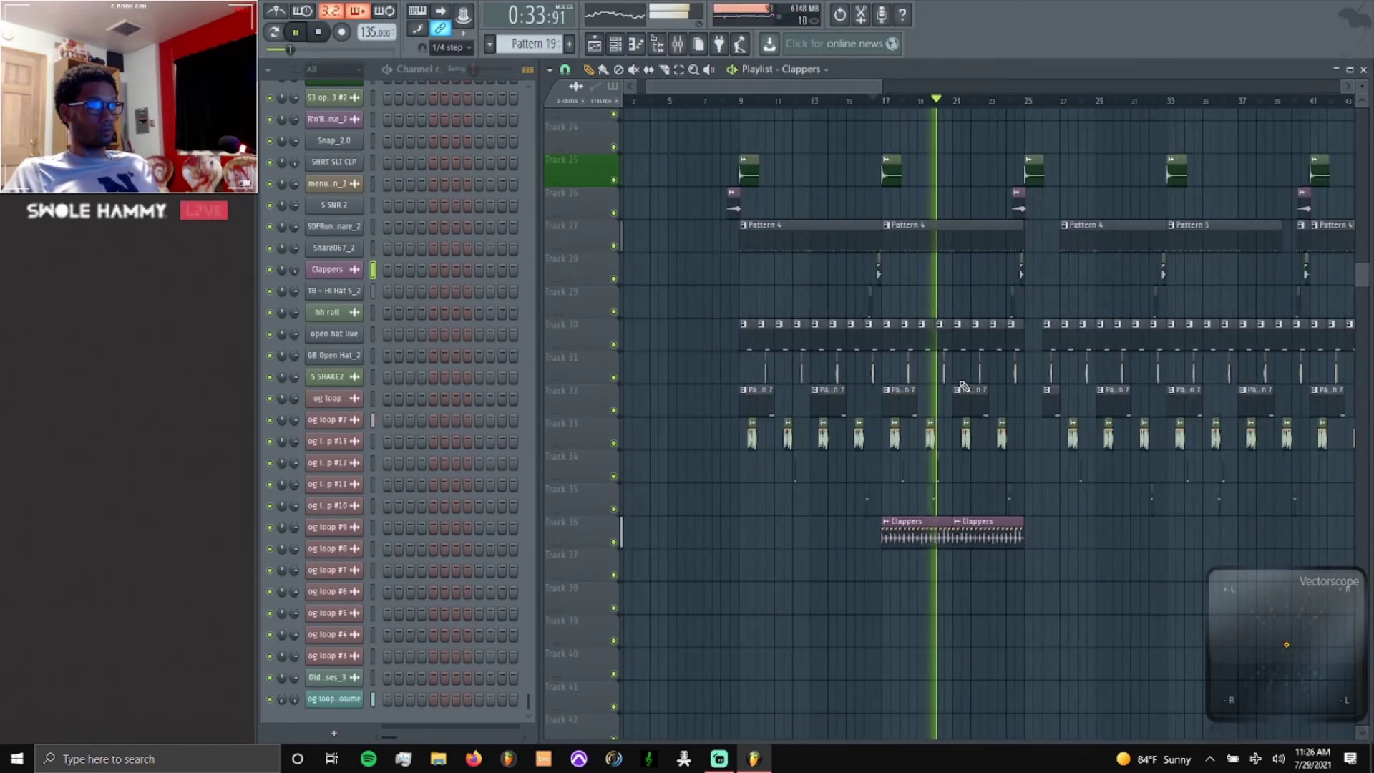
{"action": "scroll", "coordinate": [1034, 381], "scroll_direction": "up", "scroll_amount": 2}
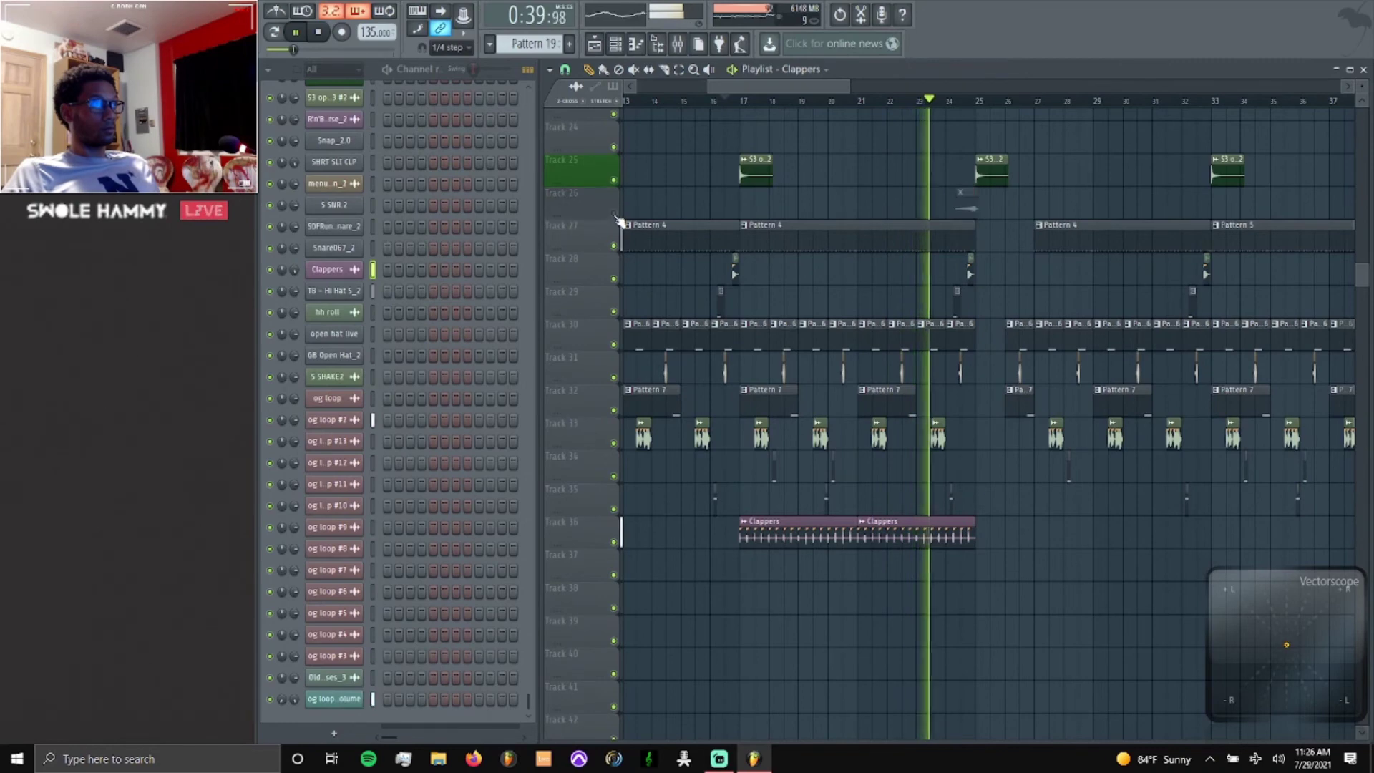
{"action": "scroll", "coordinate": [629, 226], "scroll_direction": "up", "scroll_amount": 5}
{"action": "scroll", "coordinate": [620, 226], "scroll_direction": "up", "scroll_amount": 1}
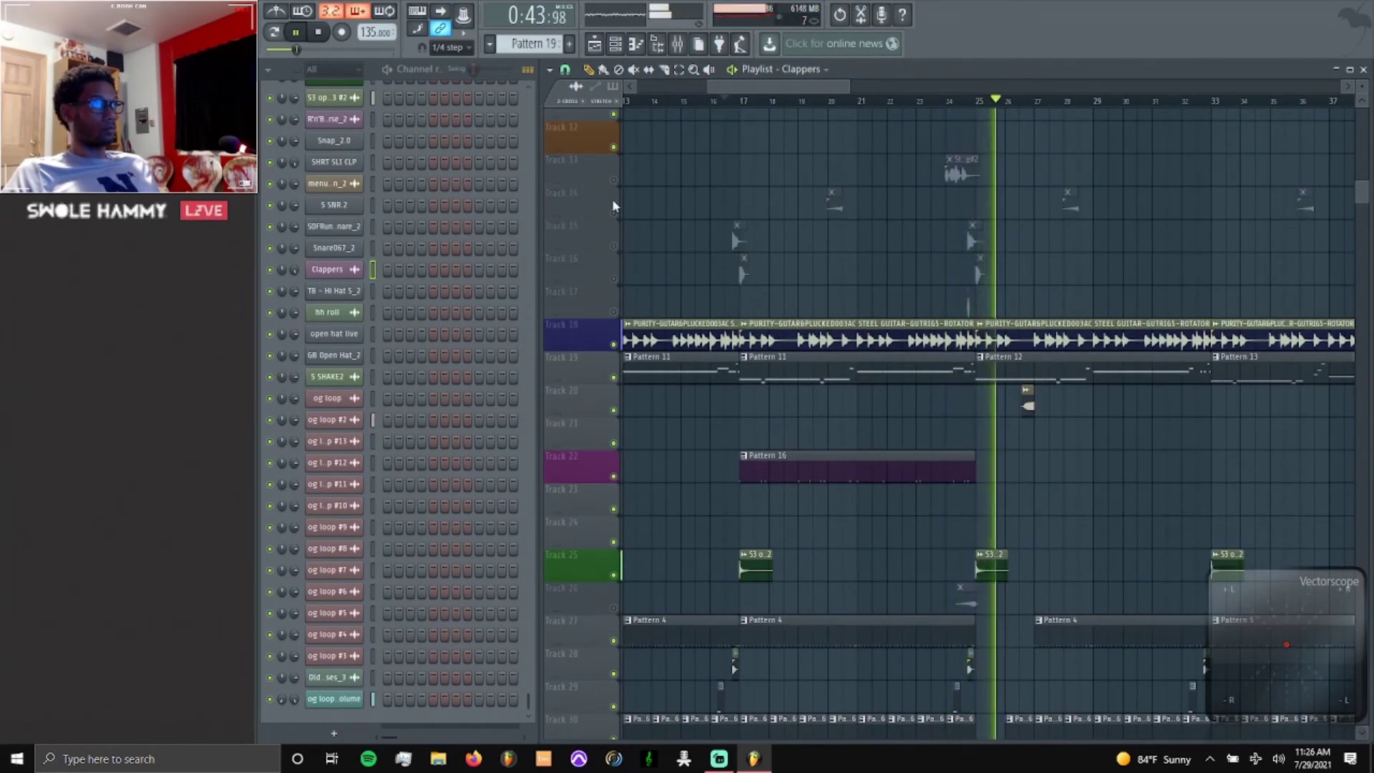
{"action": "scroll", "coordinate": [617, 230], "scroll_direction": "up", "scroll_amount": 2}
{"action": "scroll", "coordinate": [666, 286], "scroll_direction": "down", "scroll_amount": 2}
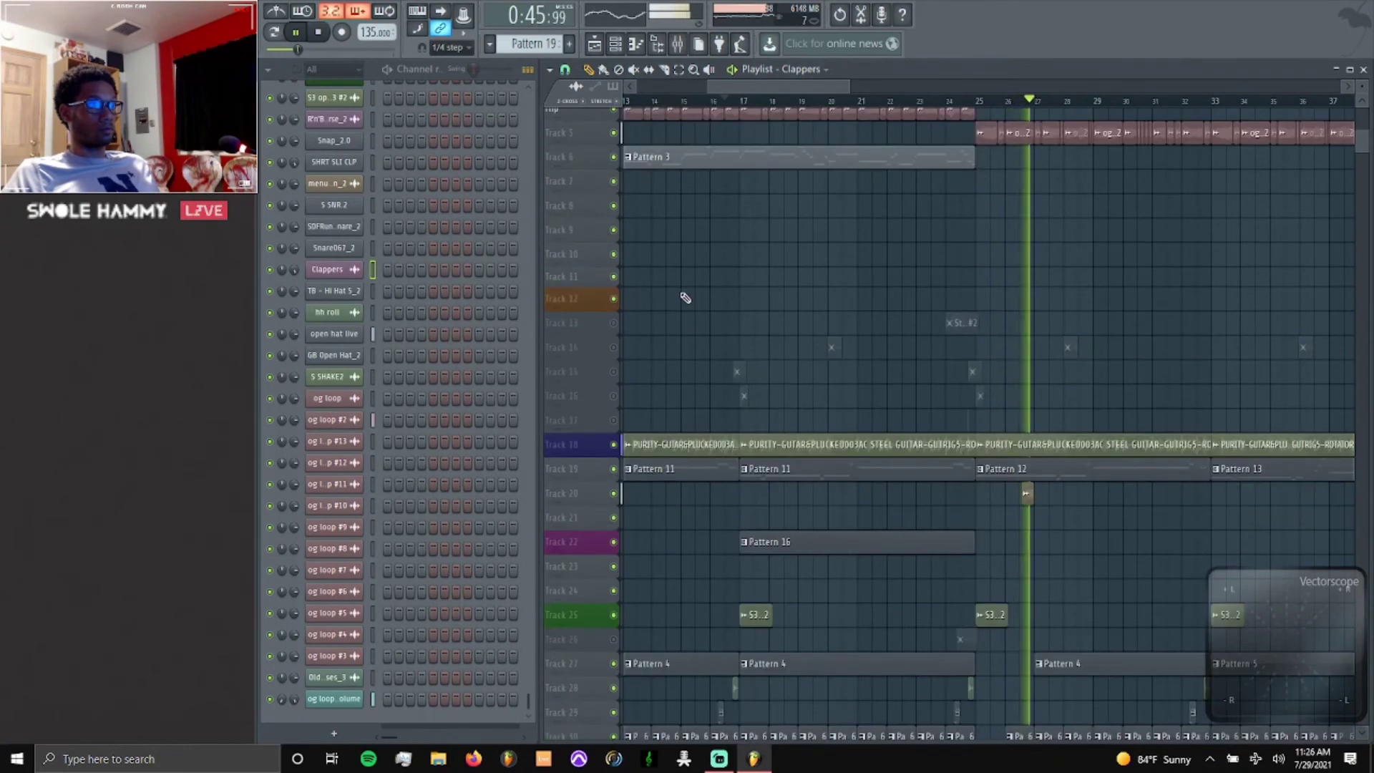
{"action": "key", "text": "space"}
Look over all tracks across the full arrangement and place the playhead just before bar 9.
{"action": "scroll", "coordinate": [978, 421], "scroll_direction": "down", "scroll_amount": 4}
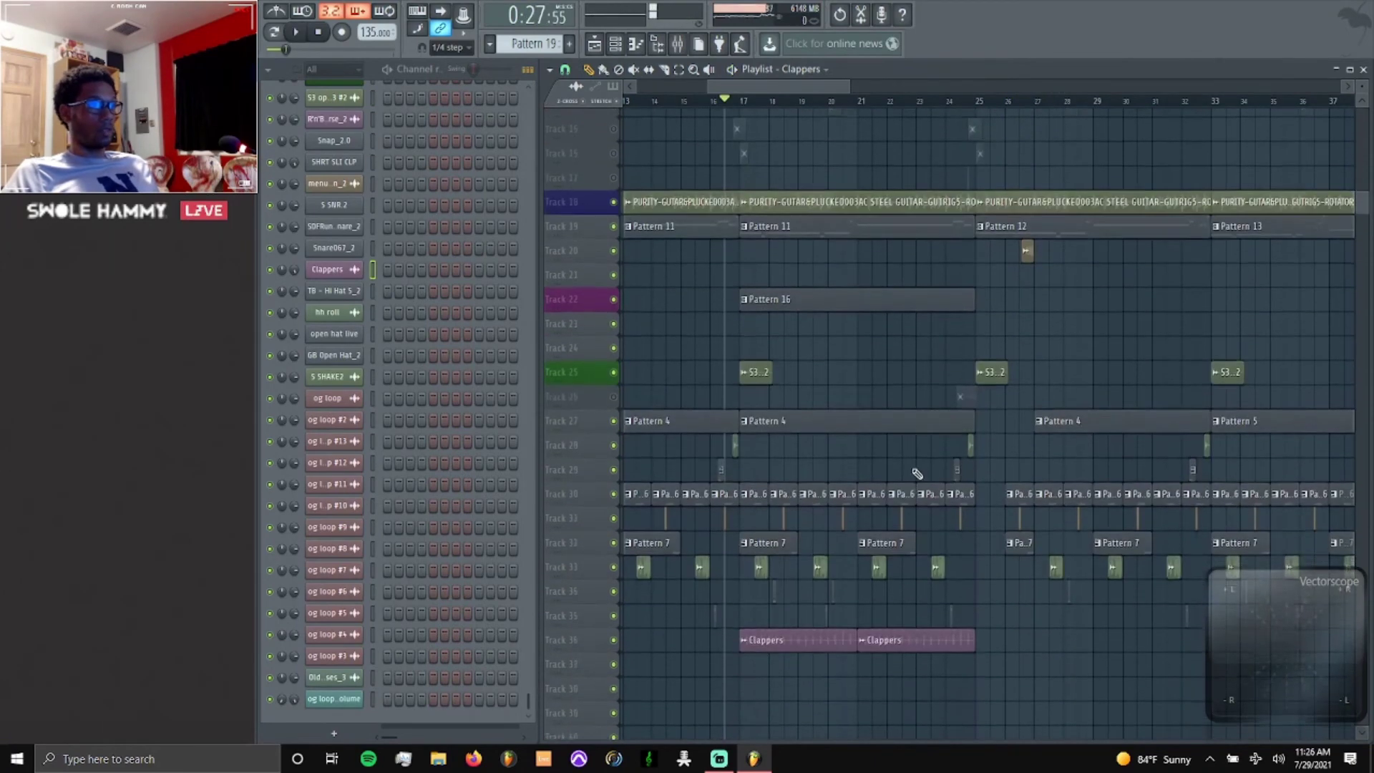
{"action": "scroll", "coordinate": [797, 445], "scroll_direction": "up", "scroll_amount": 1}
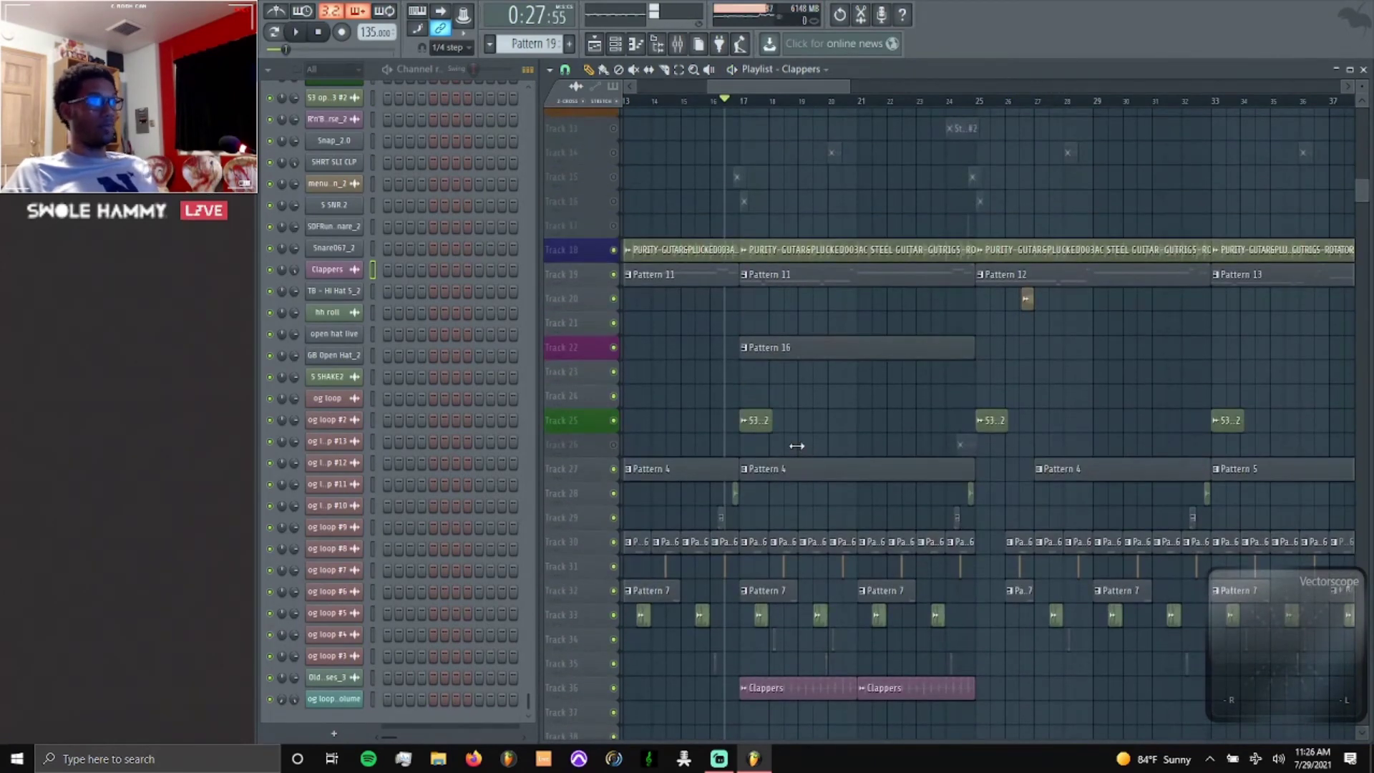
{"action": "scroll", "coordinate": [796, 444], "scroll_direction": "up", "scroll_amount": 3}
{"action": "scroll", "coordinate": [738, 395], "scroll_direction": "down", "scroll_amount": 1, "text": "ctrl"}
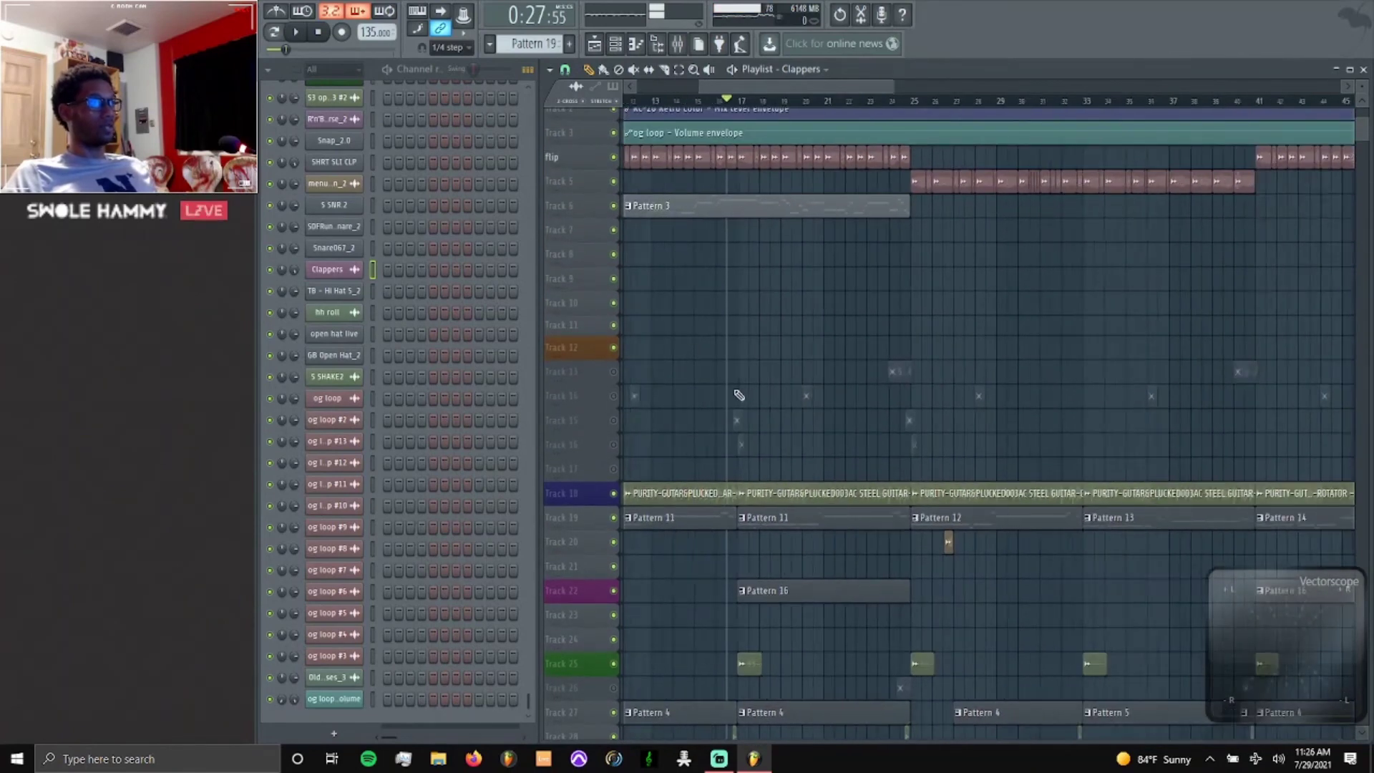
{"action": "scroll", "coordinate": [699, 358], "scroll_direction": "down", "scroll_amount": 3}
{"action": "scroll", "coordinate": [619, 392], "scroll_direction": "down", "scroll_amount": 1}
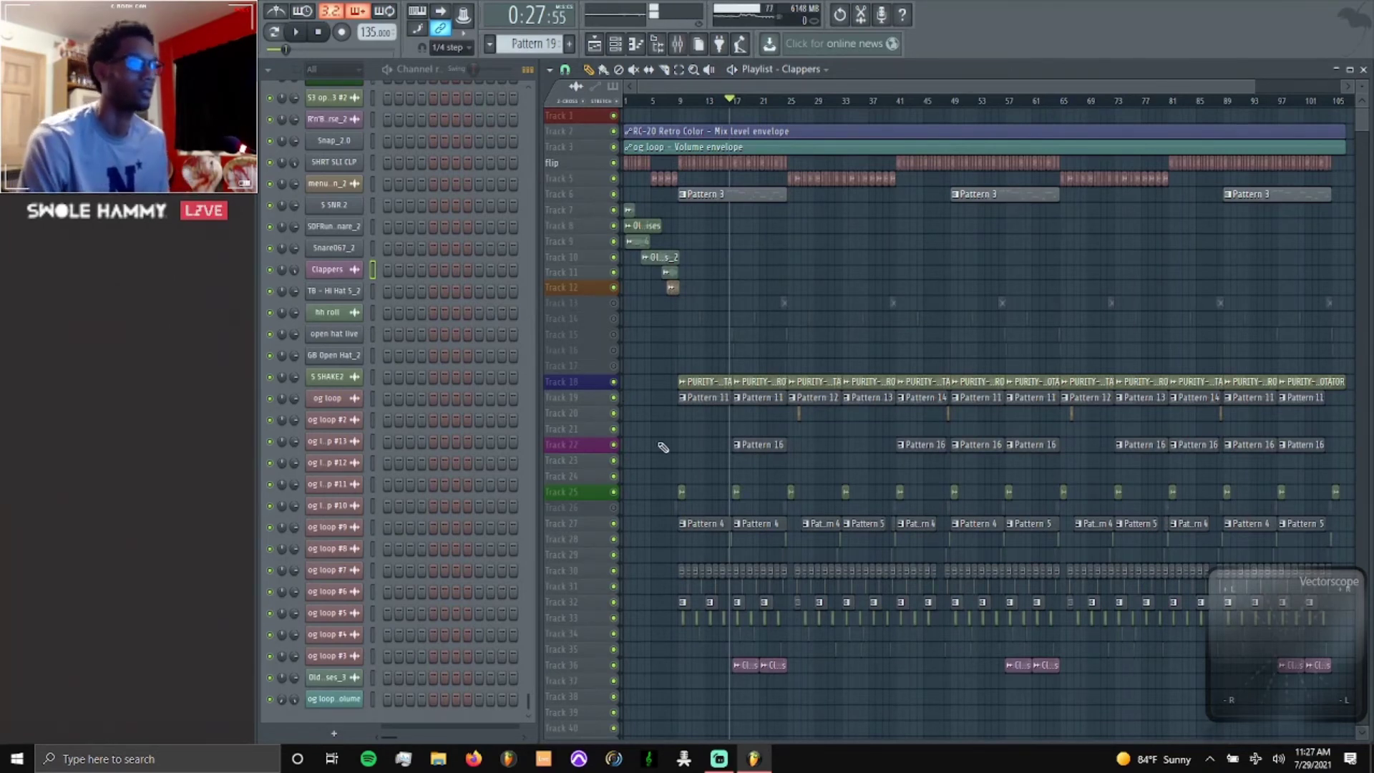
{"action": "left_click", "coordinate": [679, 107]}
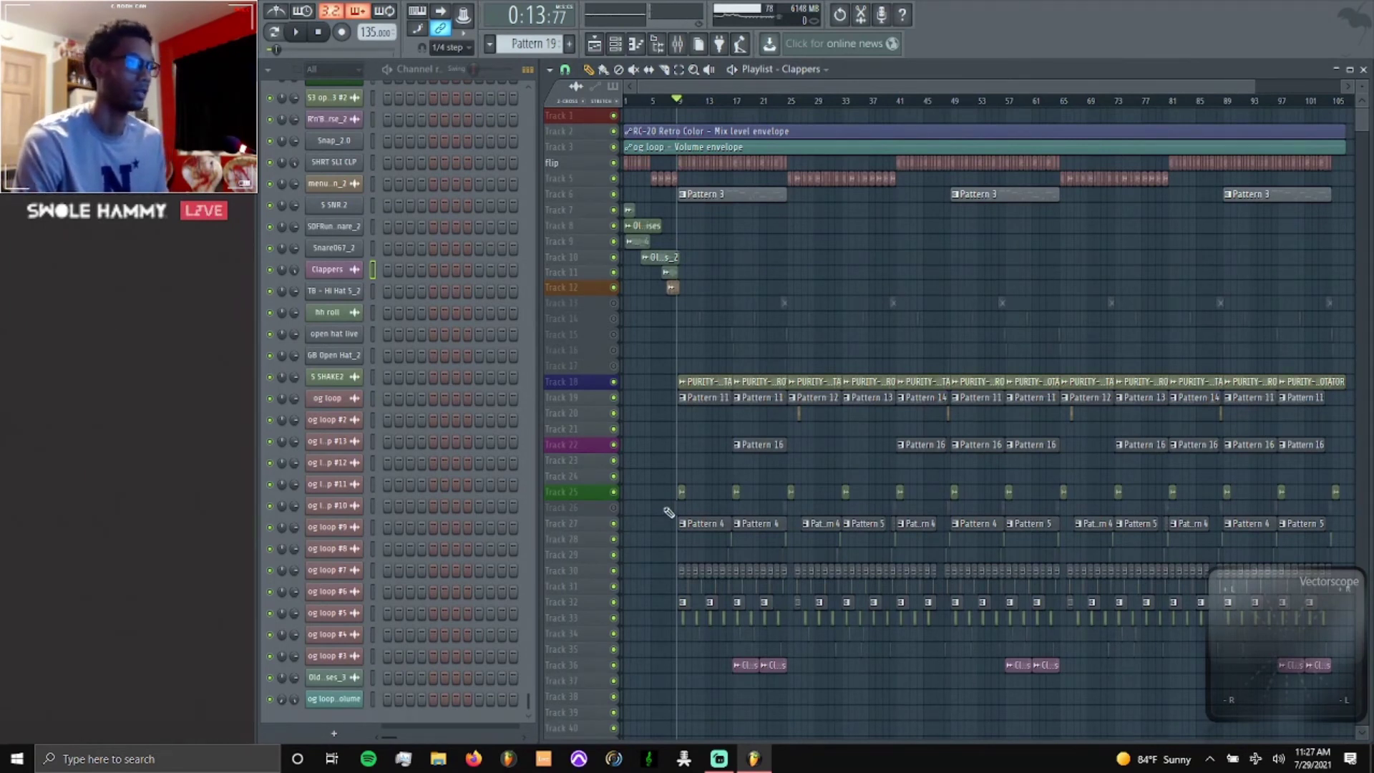
Unmute track 26, audition its reverse cymbal from shortly before bar 8, and check the R'n'B Cymbal clean reverse_2 sample settings.
{"action": "scroll", "coordinate": [668, 512], "scroll_direction": "up", "scroll_amount": 3, "text": "alt"}
{"action": "scroll", "coordinate": [668, 513], "scroll_direction": "up", "scroll_amount": 4, "text": "ctrl"}
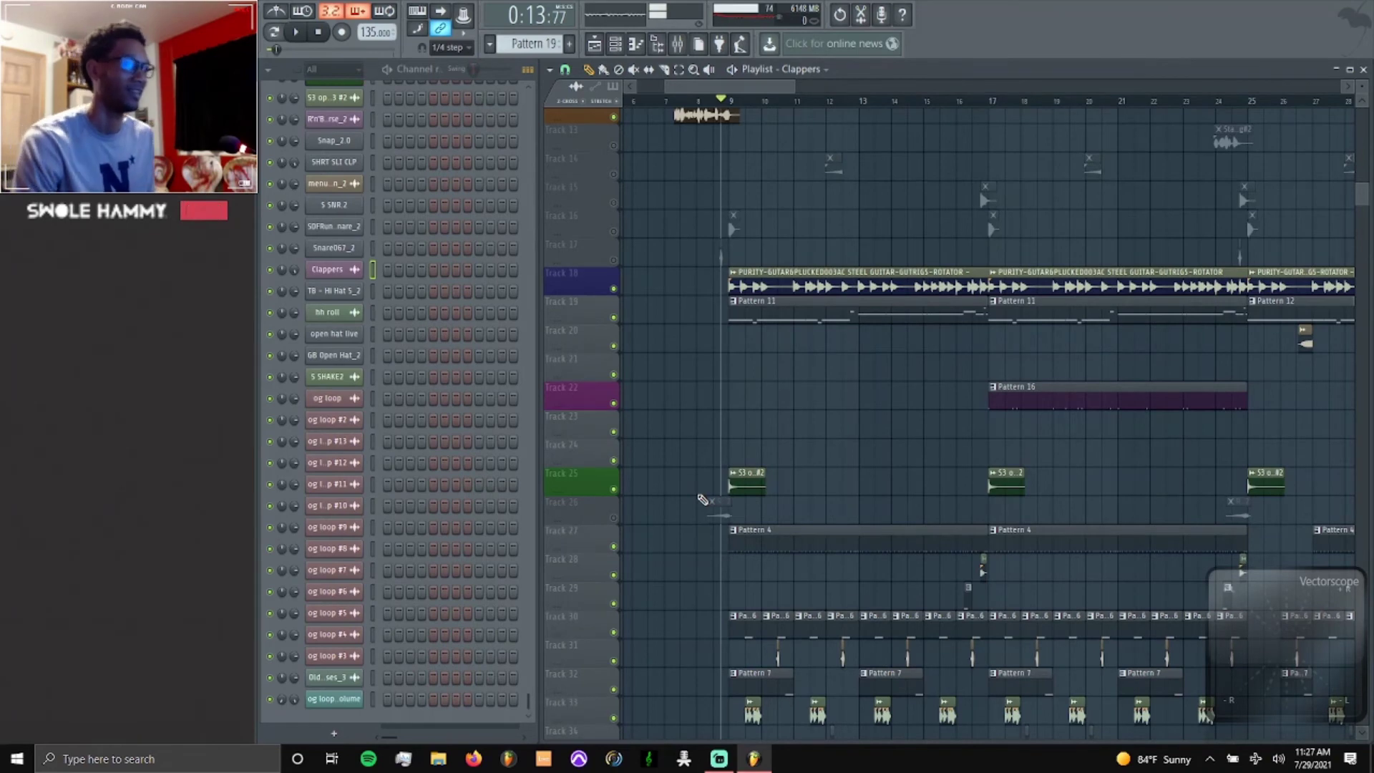
{"action": "scroll", "coordinate": [671, 499], "scroll_direction": "down", "scroll_amount": 2}
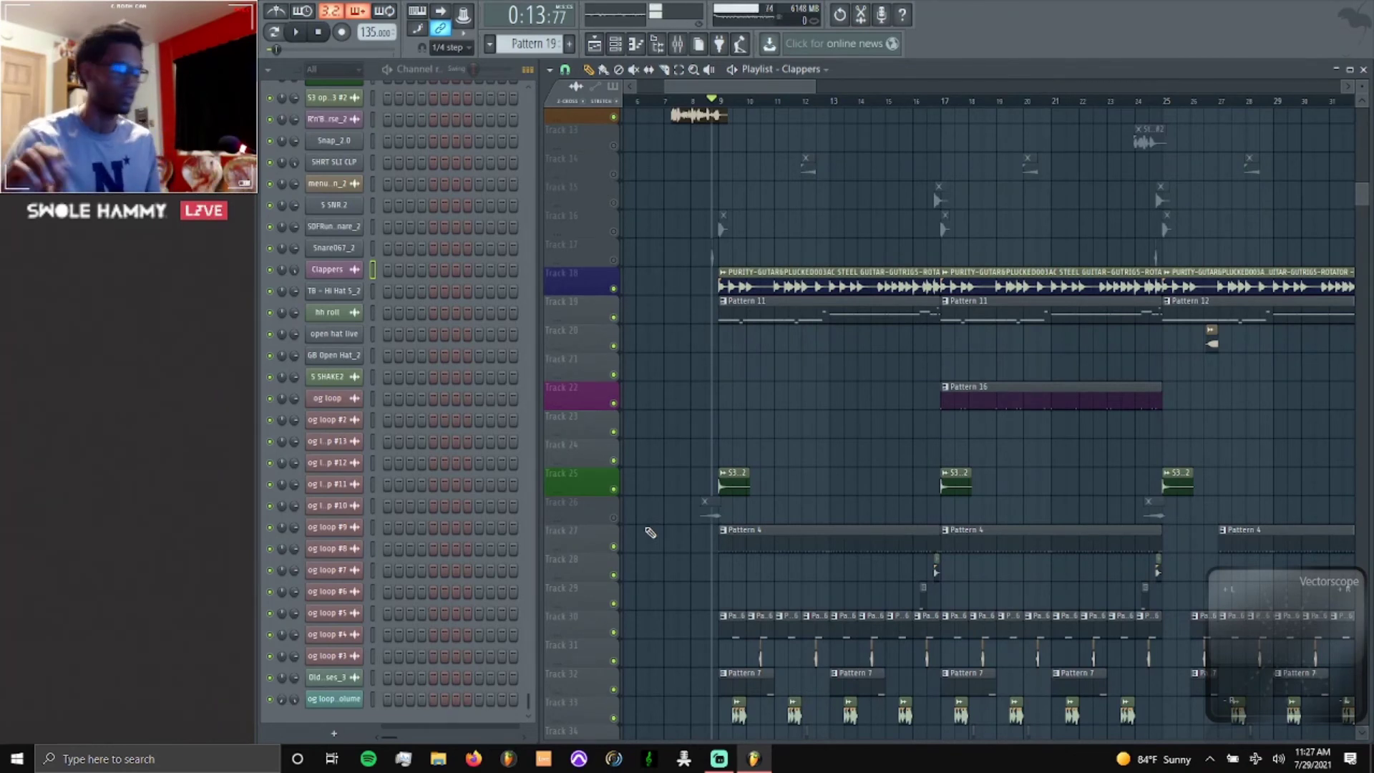
{"action": "left_click", "coordinate": [614, 518]}
{"action": "left_click", "coordinate": [686, 100]}
{"action": "key", "text": "space"}
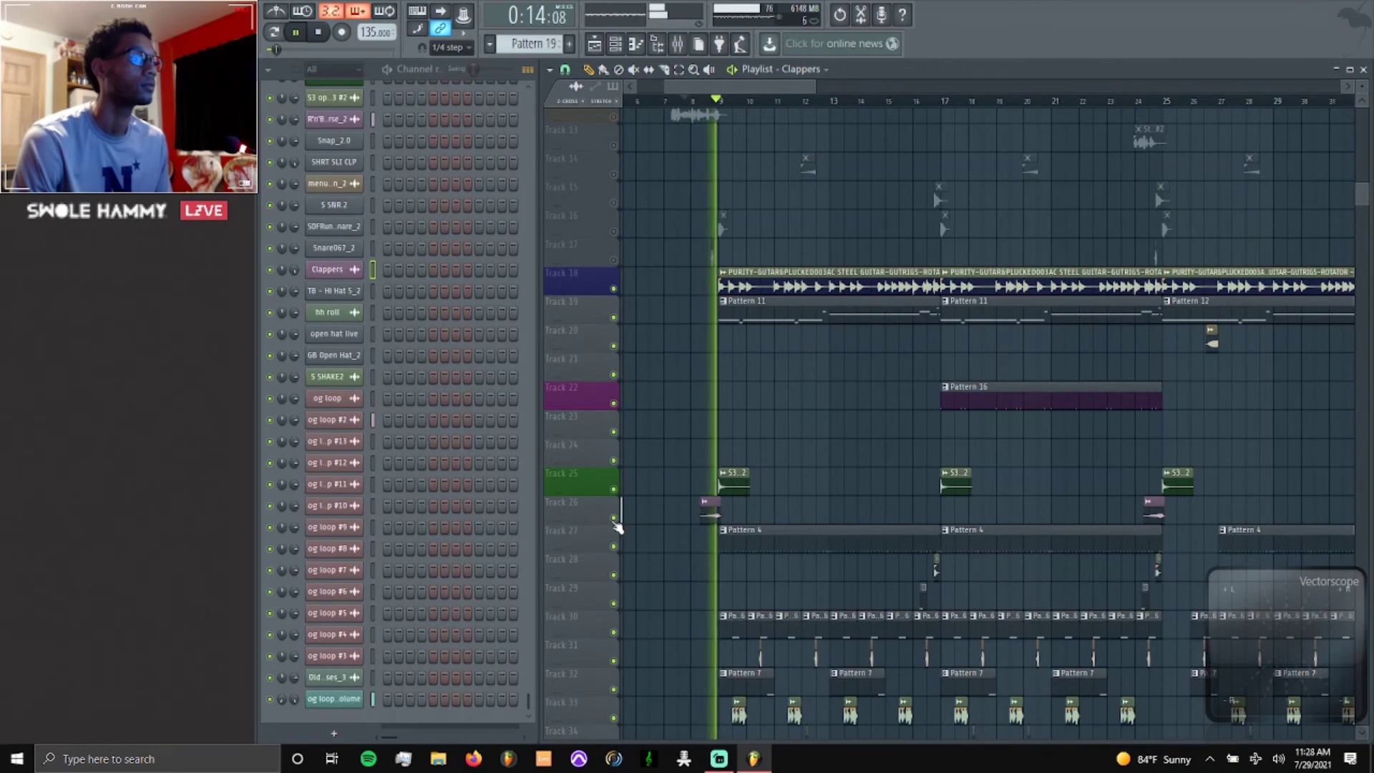
{"action": "key", "text": "space"}
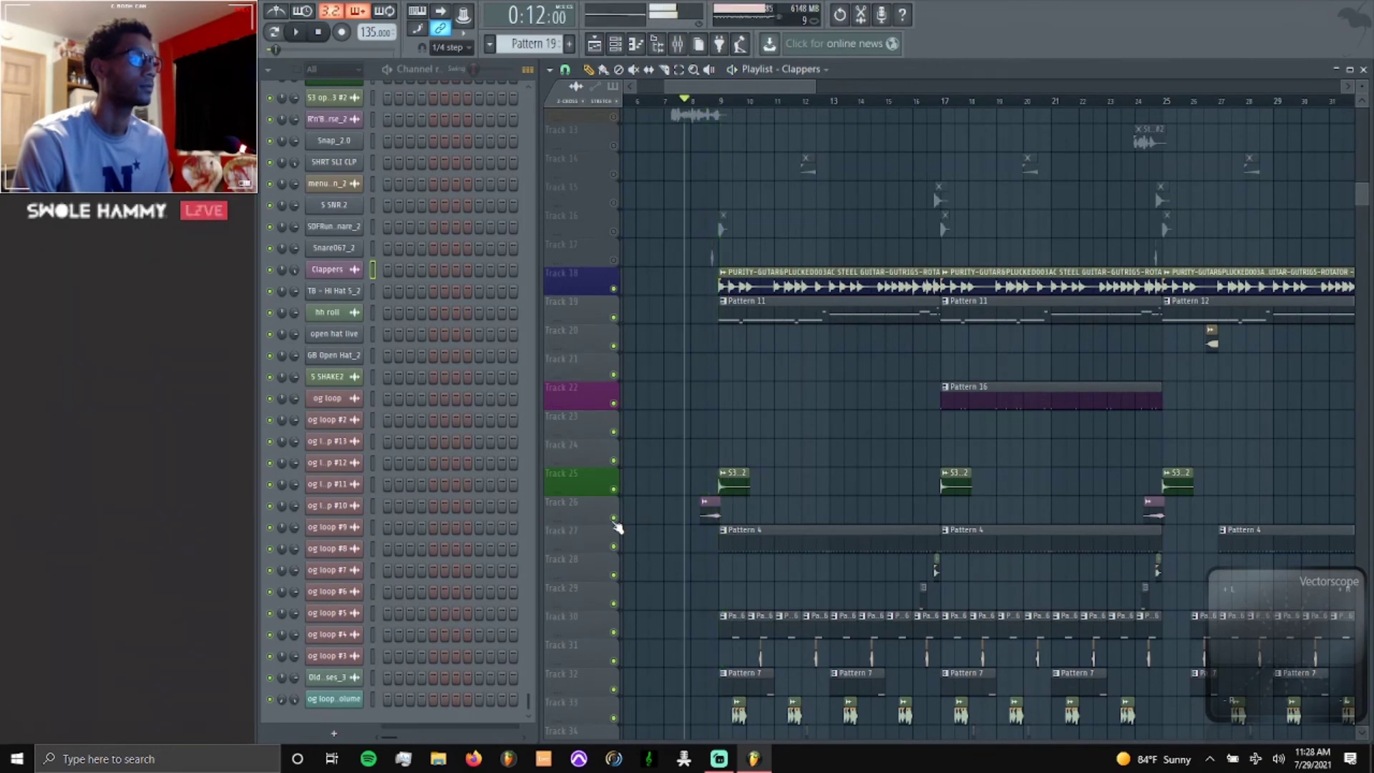
{"action": "double_click", "coordinate": [711, 514]}
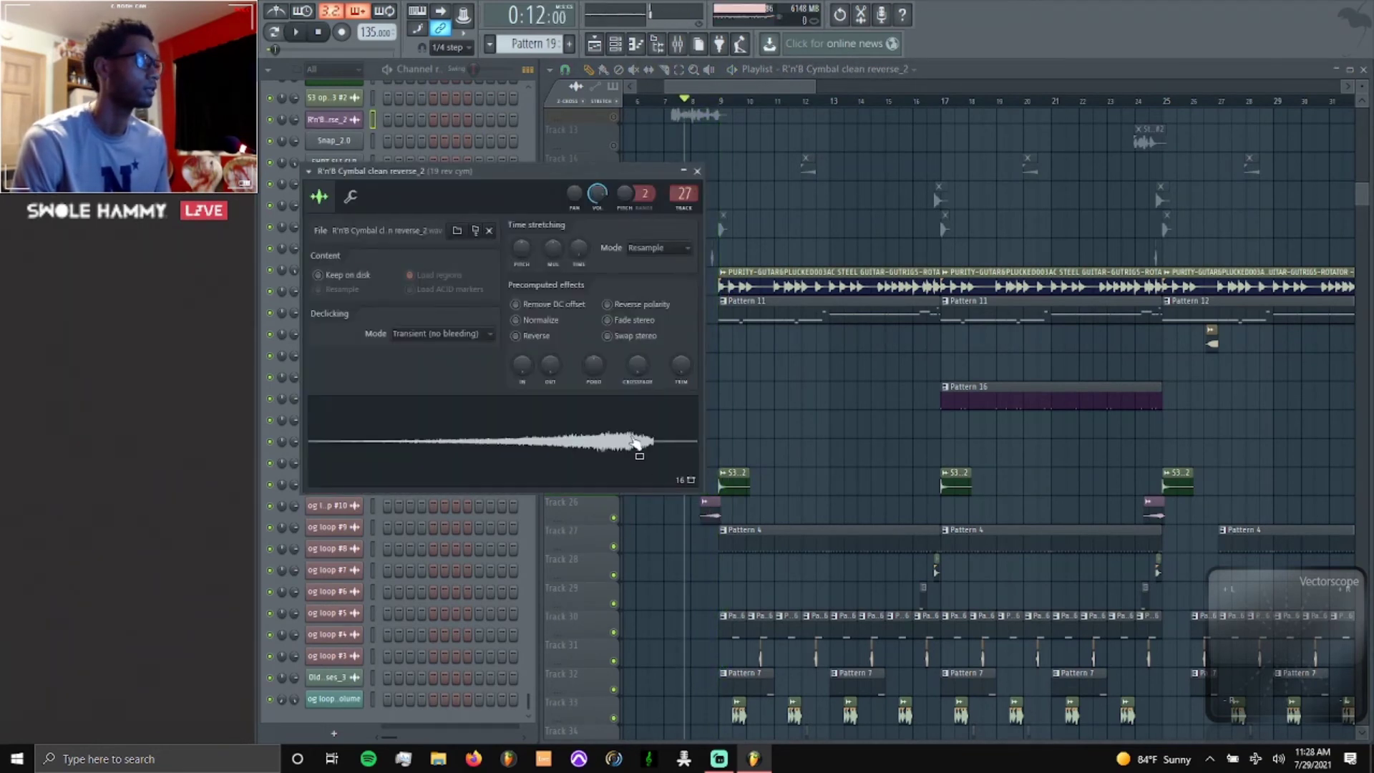
{"action": "left_click", "coordinate": [697, 171]}
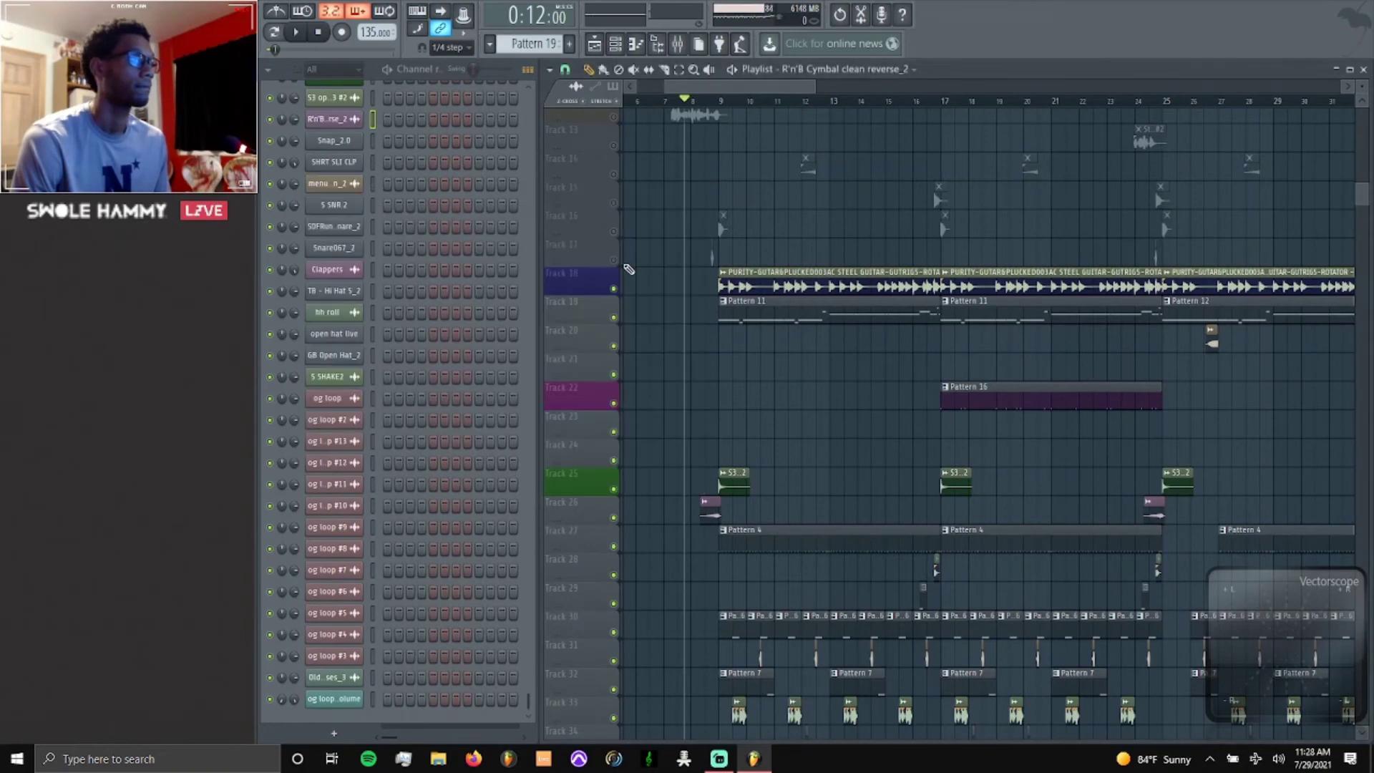
Unmute track 17, and view and close the sample settings of the S SWOOSH clip and the S SHOTS clip near bar 9.
{"action": "scroll", "coordinate": [708, 283], "scroll_direction": "up", "scroll_amount": 5}
{"action": "double_click", "coordinate": [752, 255]}
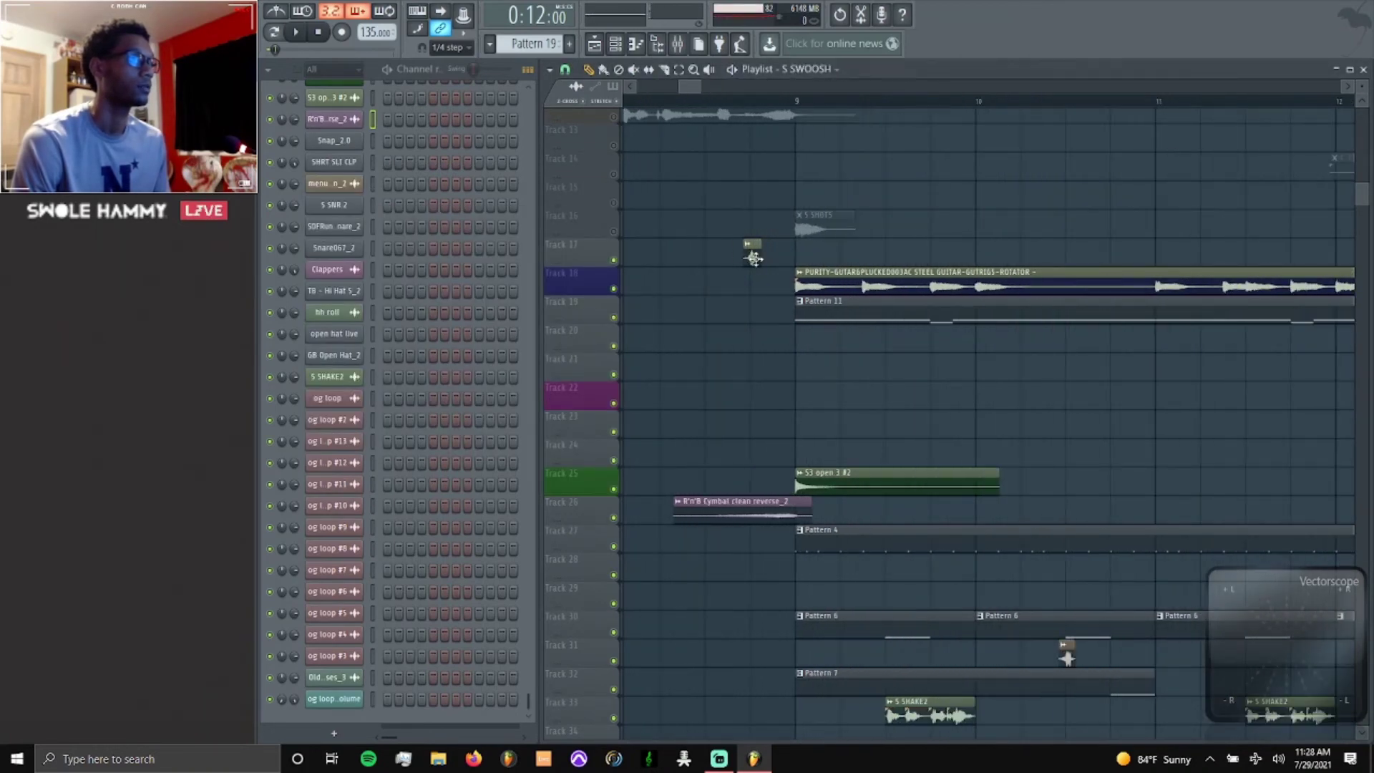
{"action": "left_click", "coordinate": [716, 190]}
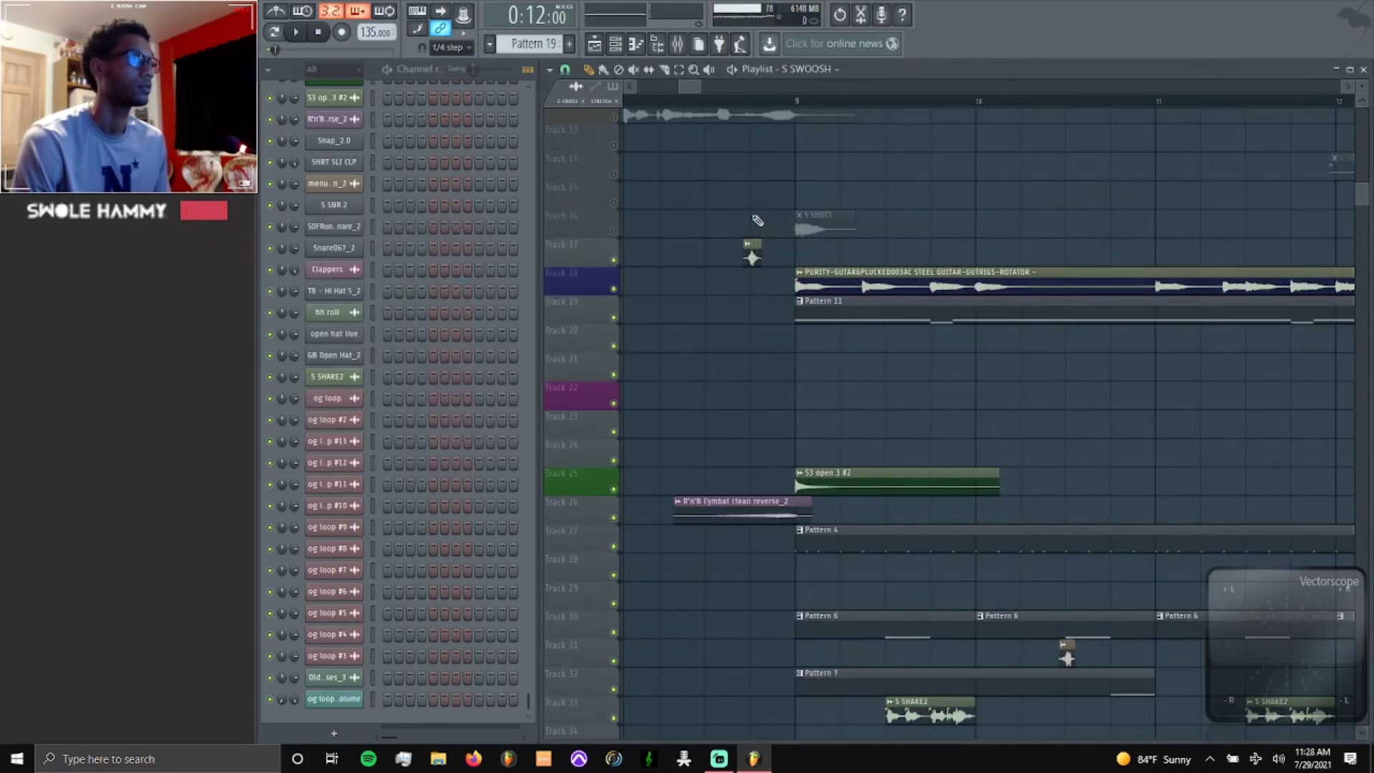
{"action": "double_click", "coordinate": [825, 219]}
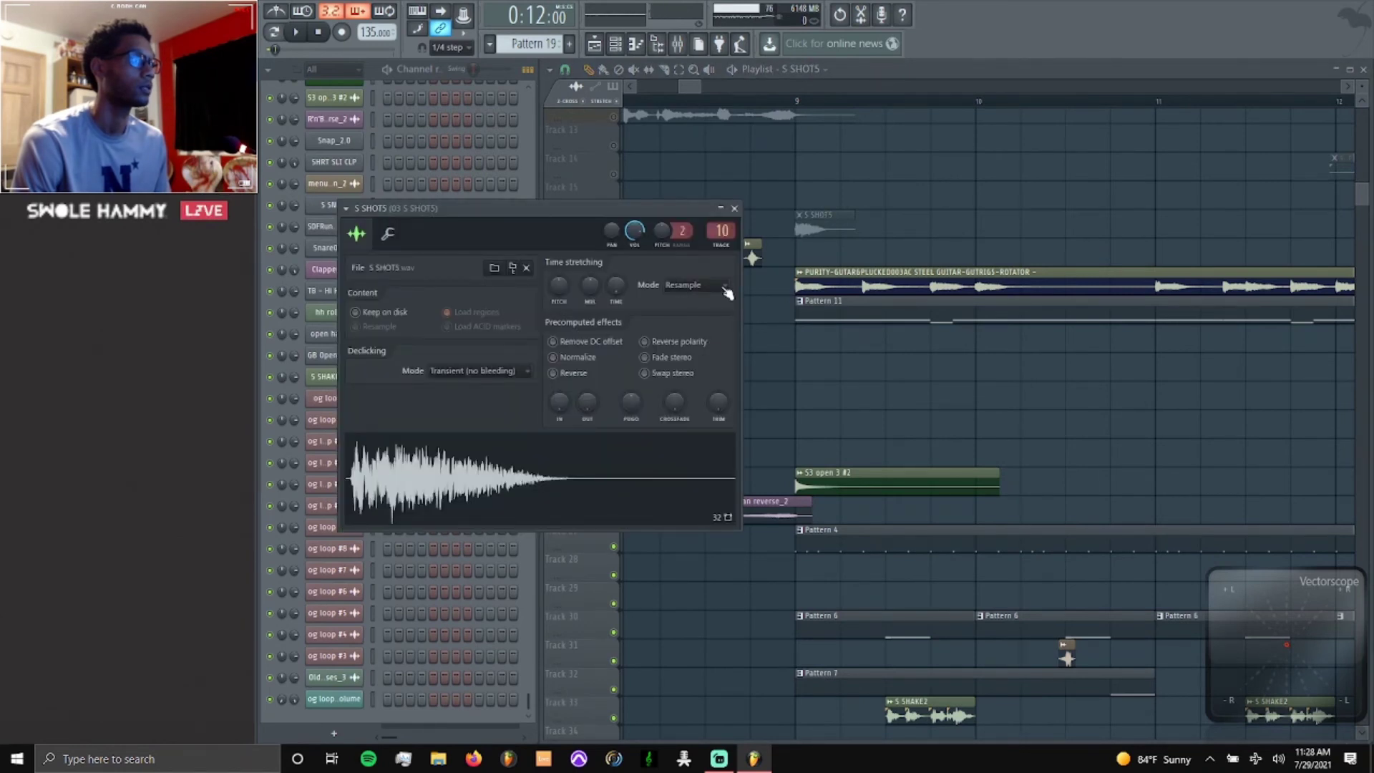
{"action": "left_click", "coordinate": [734, 208]}
Unmute track 16 and audition the S SHOTS hit with the transition into bar 9.
{"action": "key", "text": "space"}
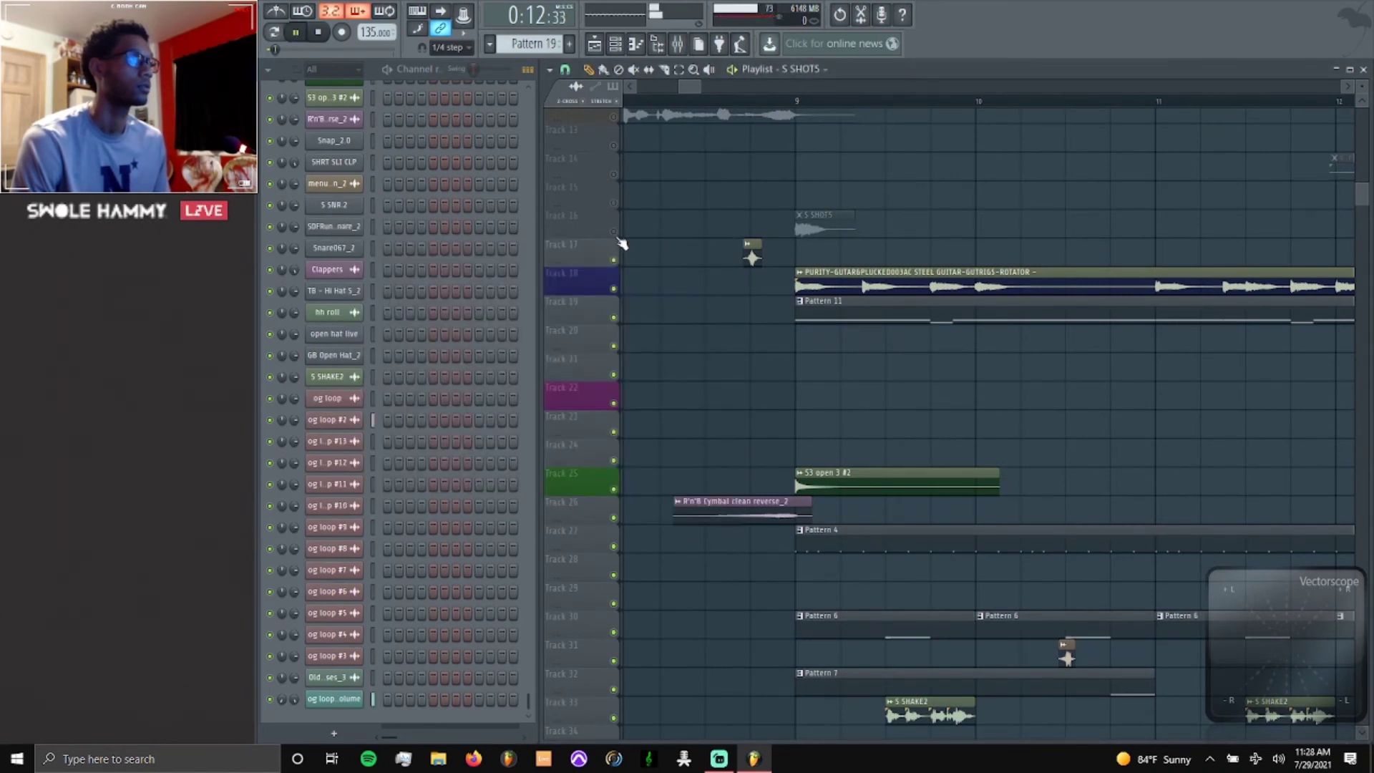
{"action": "key", "text": "space"}
{"action": "left_click", "coordinate": [614, 233]}
{"action": "key", "text": "space"}
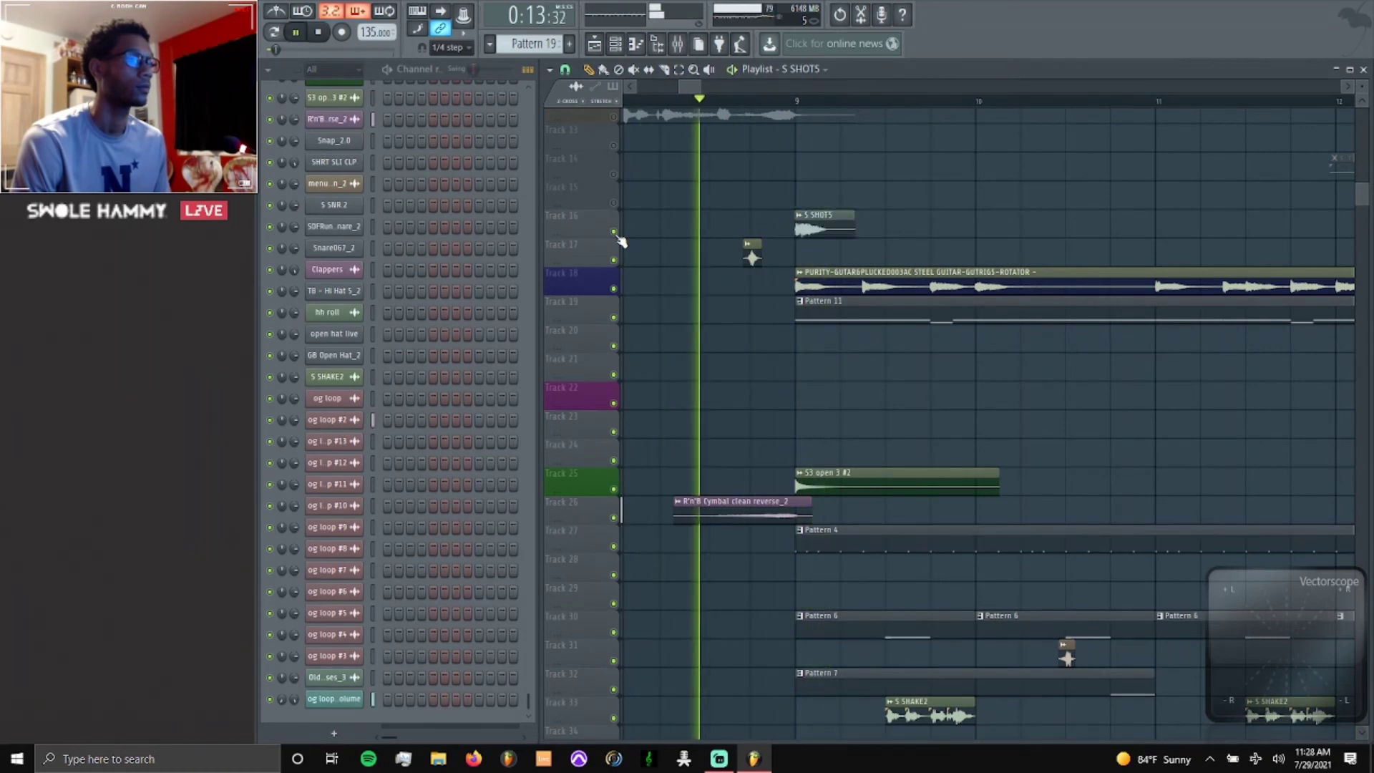
{"action": "key", "text": "space"}
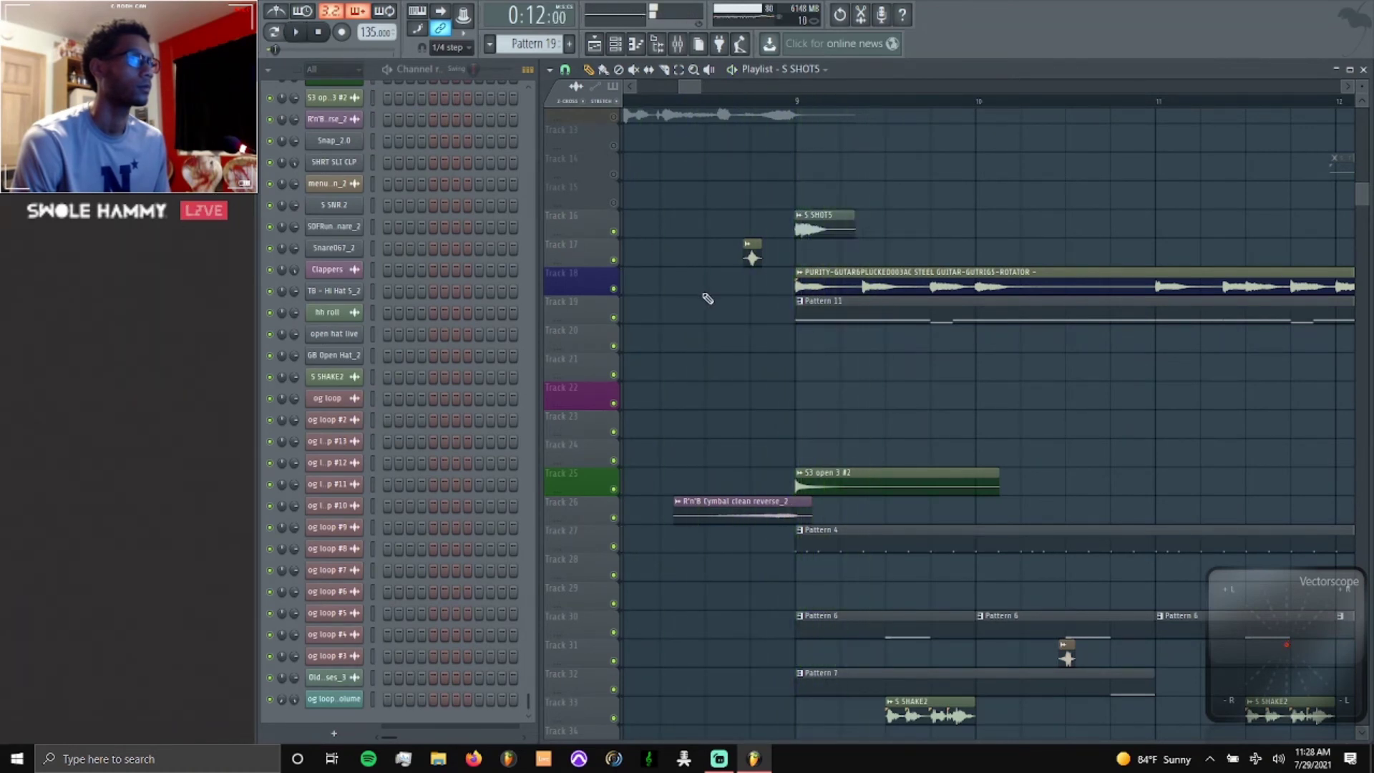
Unmute the Stank Tag on track 12 and play the intro transition from about halfway through bar 6 past bar 9.
{"action": "scroll", "coordinate": [706, 297], "scroll_direction": "down", "scroll_amount": 2}
{"action": "scroll", "coordinate": [707, 299], "scroll_direction": "up", "scroll_amount": 5}
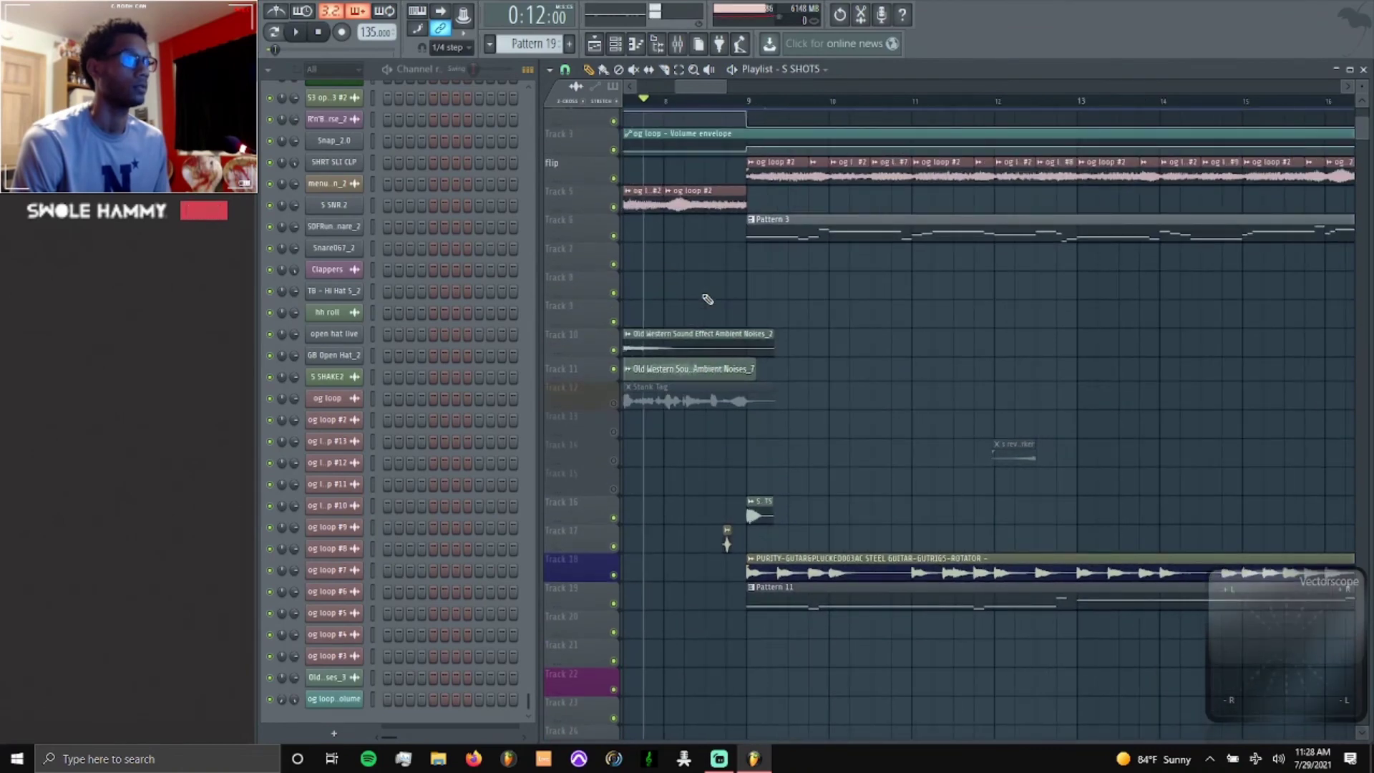
{"action": "scroll", "coordinate": [707, 299], "scroll_direction": "down", "scroll_amount": 1}
{"action": "left_click", "coordinate": [613, 403]}
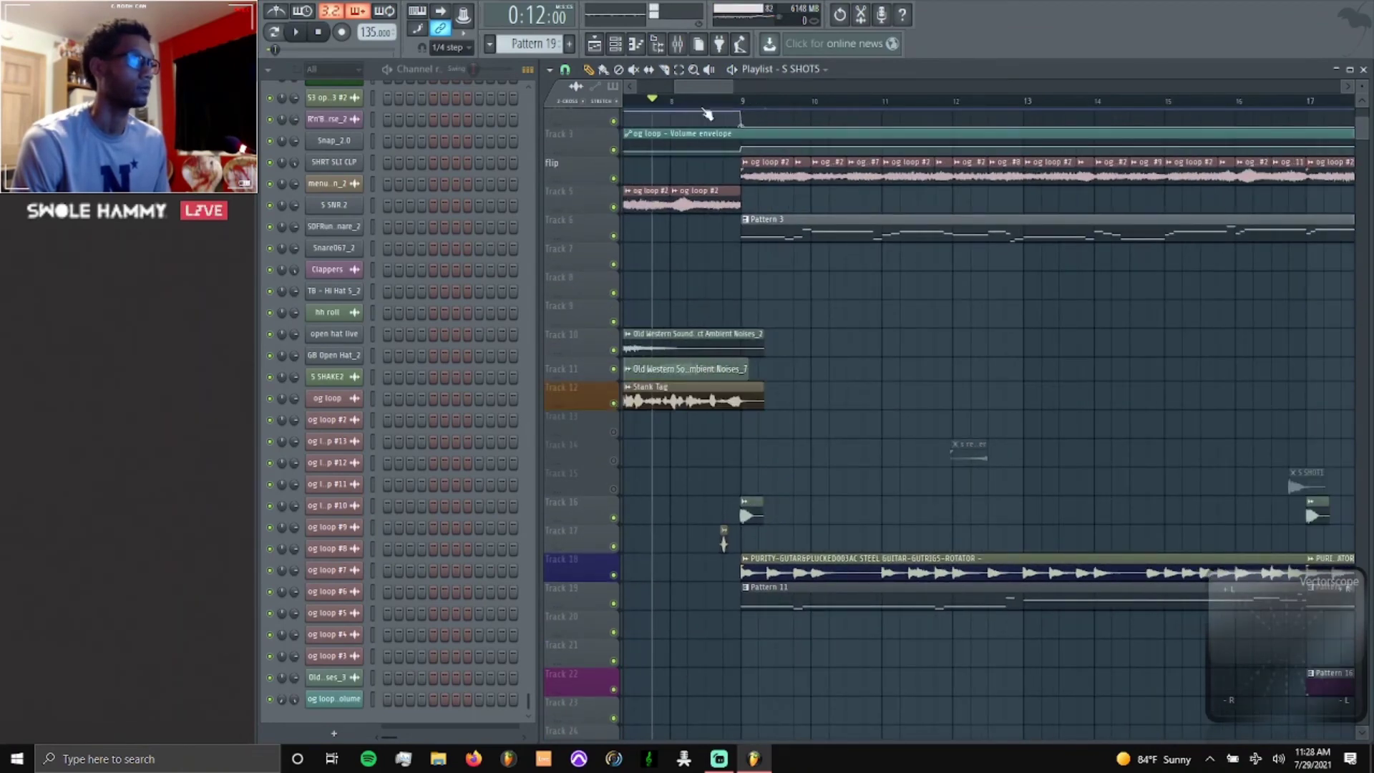
{"action": "scroll", "coordinate": [703, 108], "scroll_direction": "left", "scroll_amount": 3}
{"action": "left_click", "coordinate": [784, 101]}
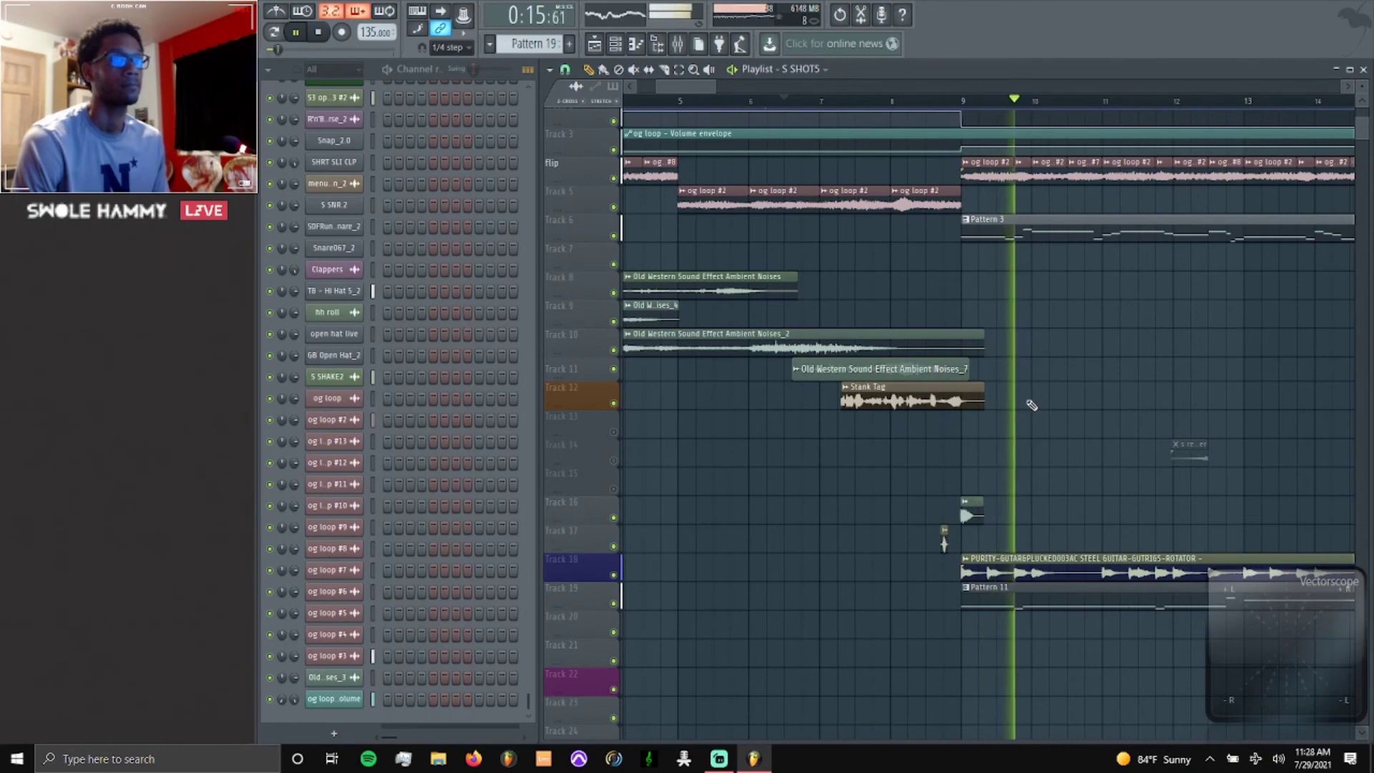
{"action": "scroll", "coordinate": [1152, 436], "scroll_direction": "up", "scroll_amount": 3}
{"action": "key", "text": "space"}
Check the s rev tension - Marker sample settings, unmute track 14, and audition the clip by playing from bar 11.
{"action": "double_click", "coordinate": [1015, 459]}
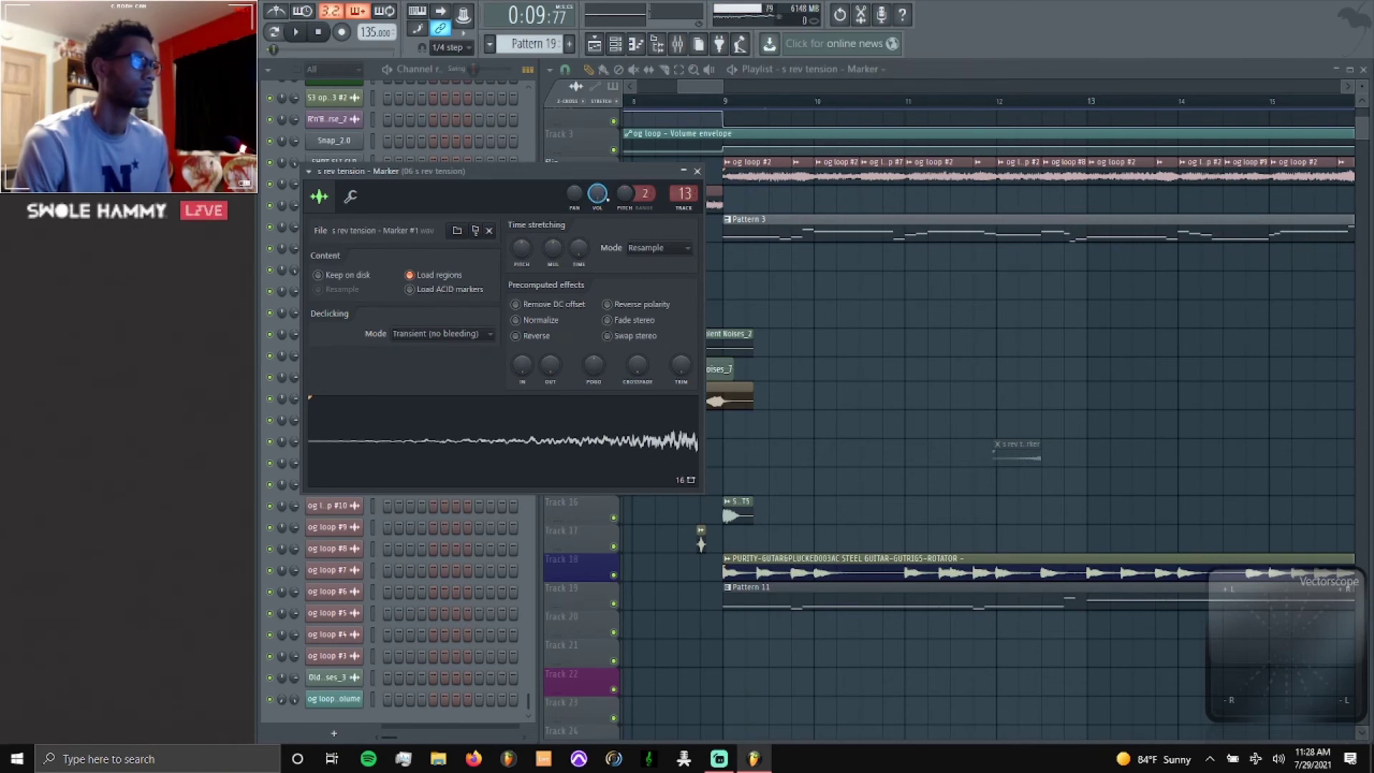
{"action": "left_click", "coordinate": [697, 171]}
{"action": "left_click", "coordinate": [906, 100]}
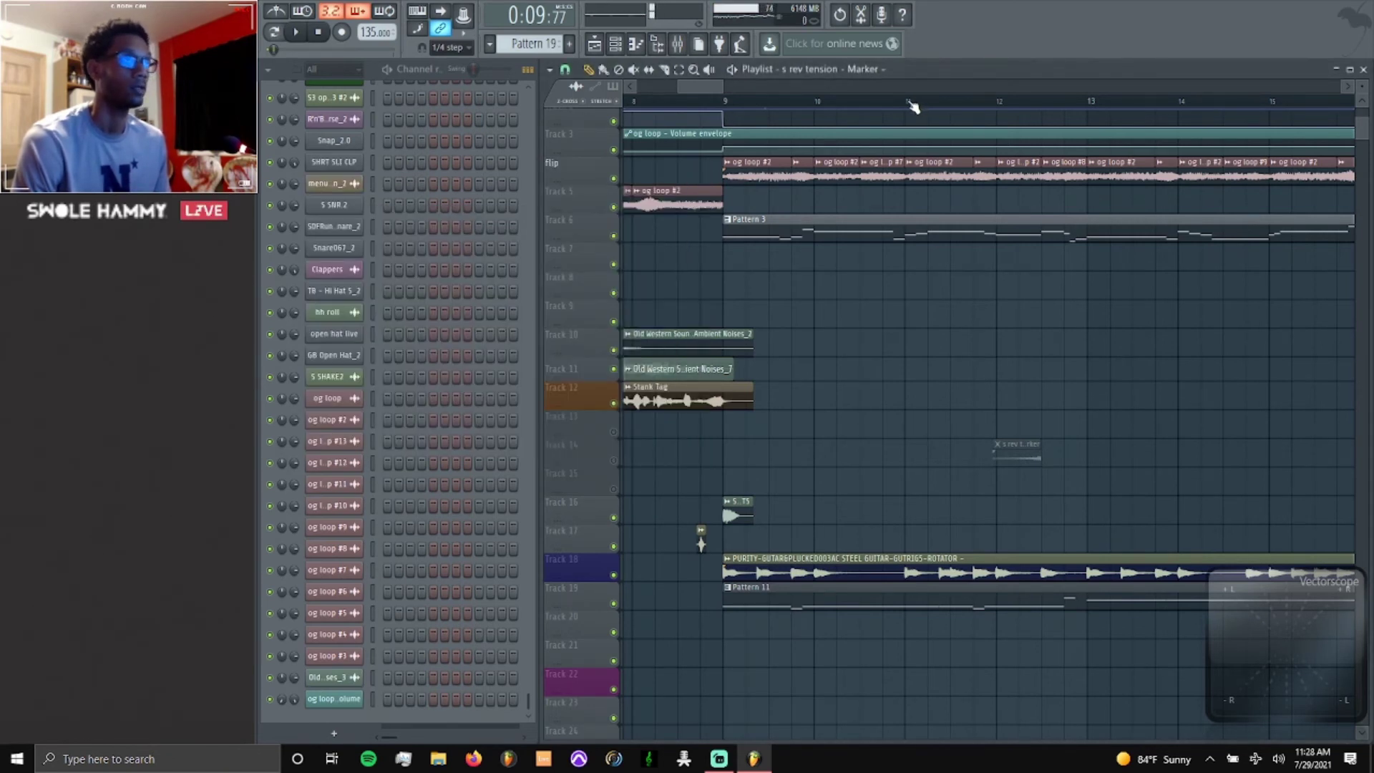
{"action": "key", "text": "space"}
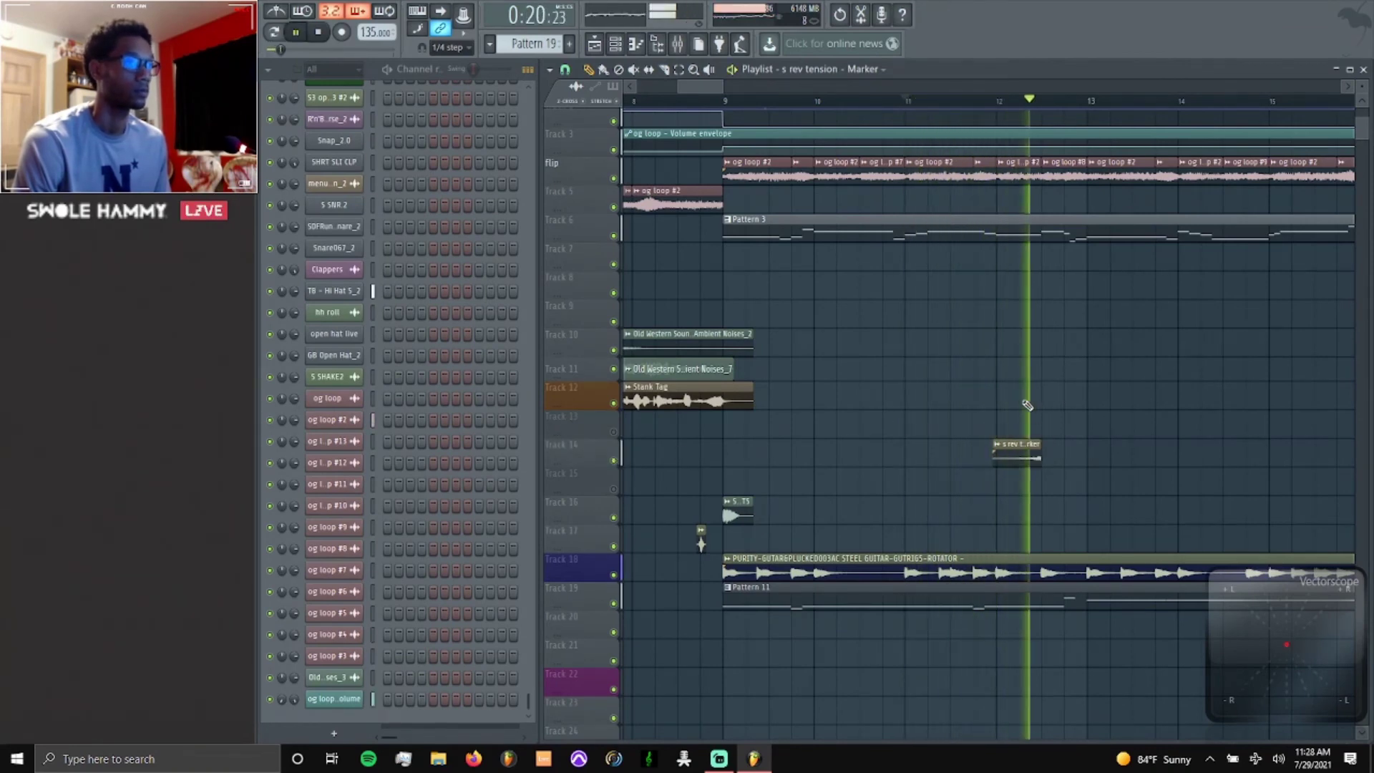
{"action": "scroll", "coordinate": [1012, 408], "scroll_direction": "down", "scroll_amount": 3}
{"action": "key", "text": "space"}
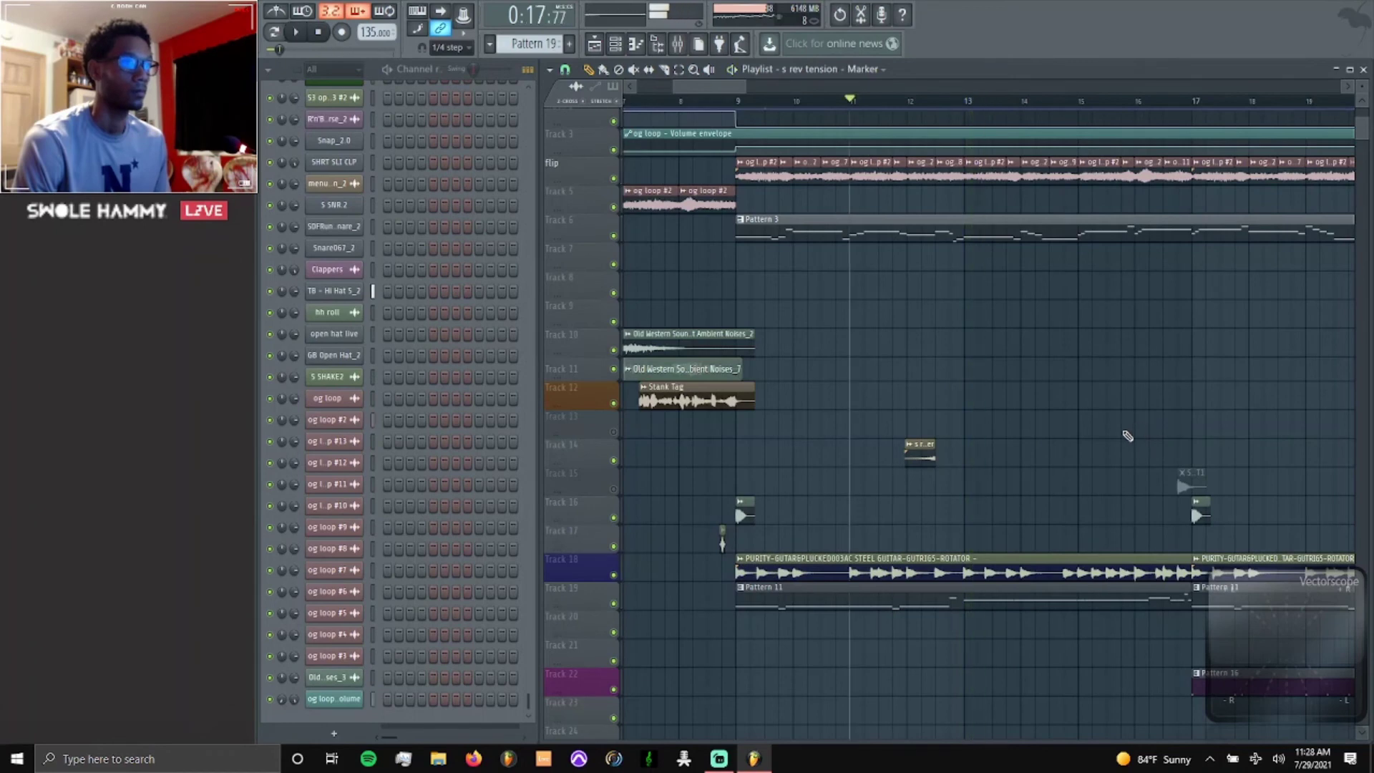
Audition the s rev tension clip on track 14 with only tracks 14 and 30 active from bar 11, then re-enable all tracks.
{"action": "scroll", "coordinate": [933, 541], "scroll_direction": "down", "scroll_amount": 4}
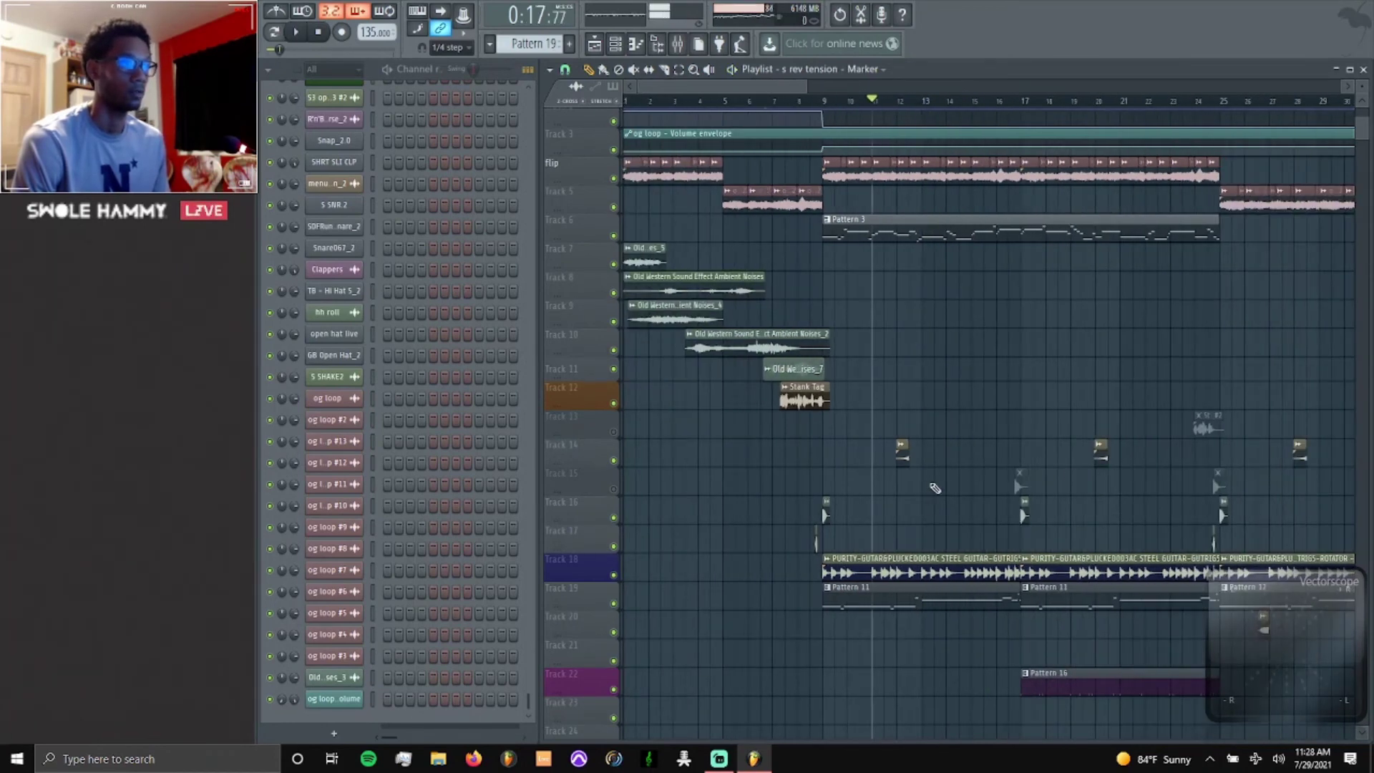
{"action": "scroll", "coordinate": [1021, 483], "scroll_direction": "up", "scroll_amount": 3}
{"action": "scroll", "coordinate": [1067, 478], "scroll_direction": "up", "scroll_amount": 1}
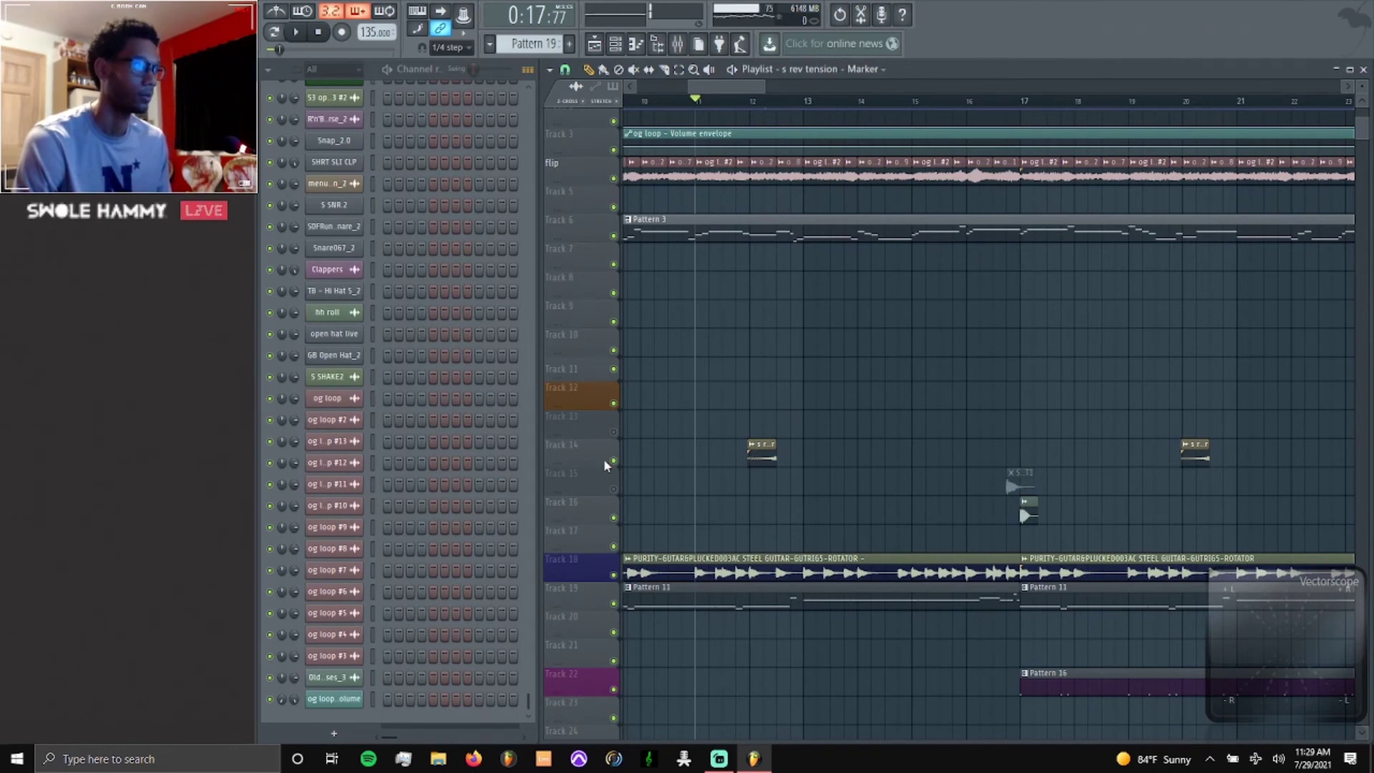
{"action": "scroll", "coordinate": [605, 465], "scroll_direction": "down", "scroll_amount": 5}
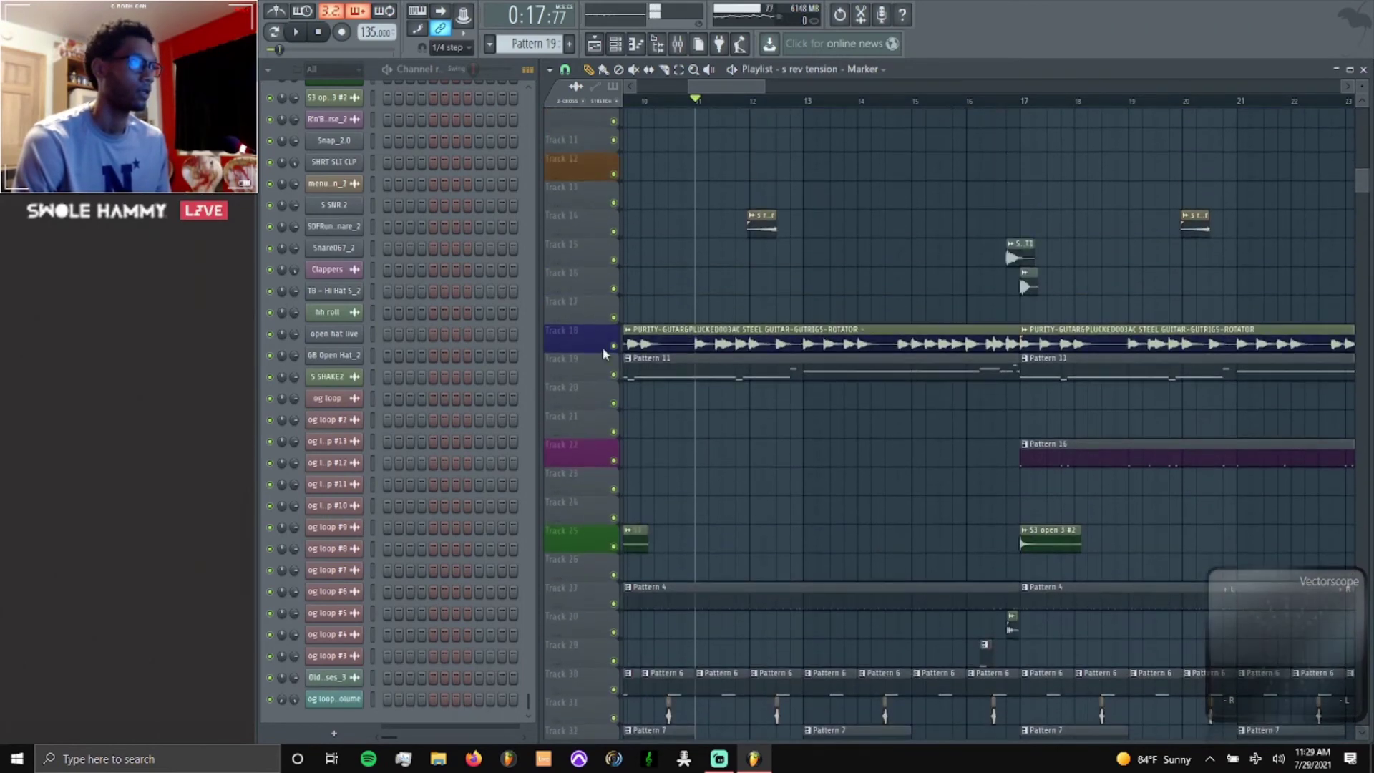
{"action": "scroll", "coordinate": [616, 269], "scroll_direction": "down", "scroll_amount": 4}
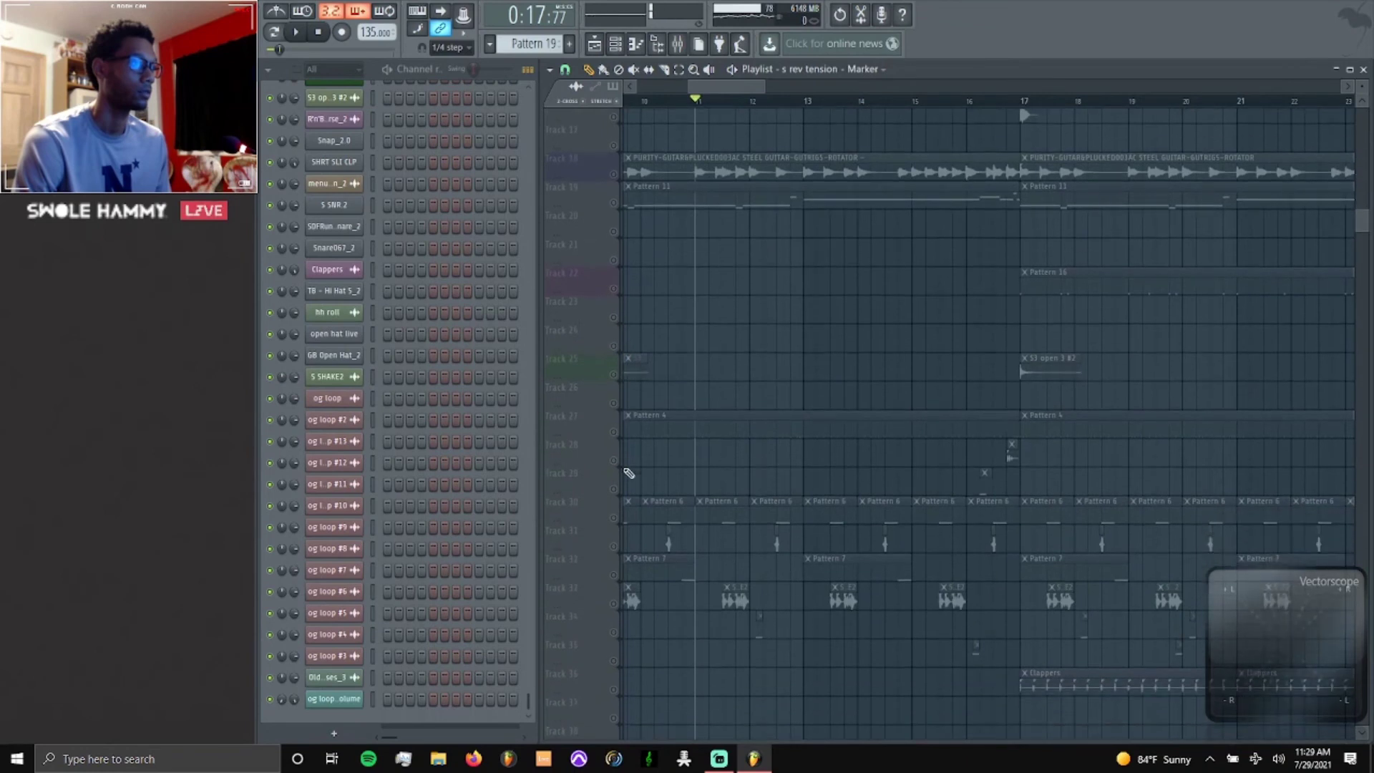
{"action": "scroll", "coordinate": [656, 444], "scroll_direction": "up", "scroll_amount": 5}
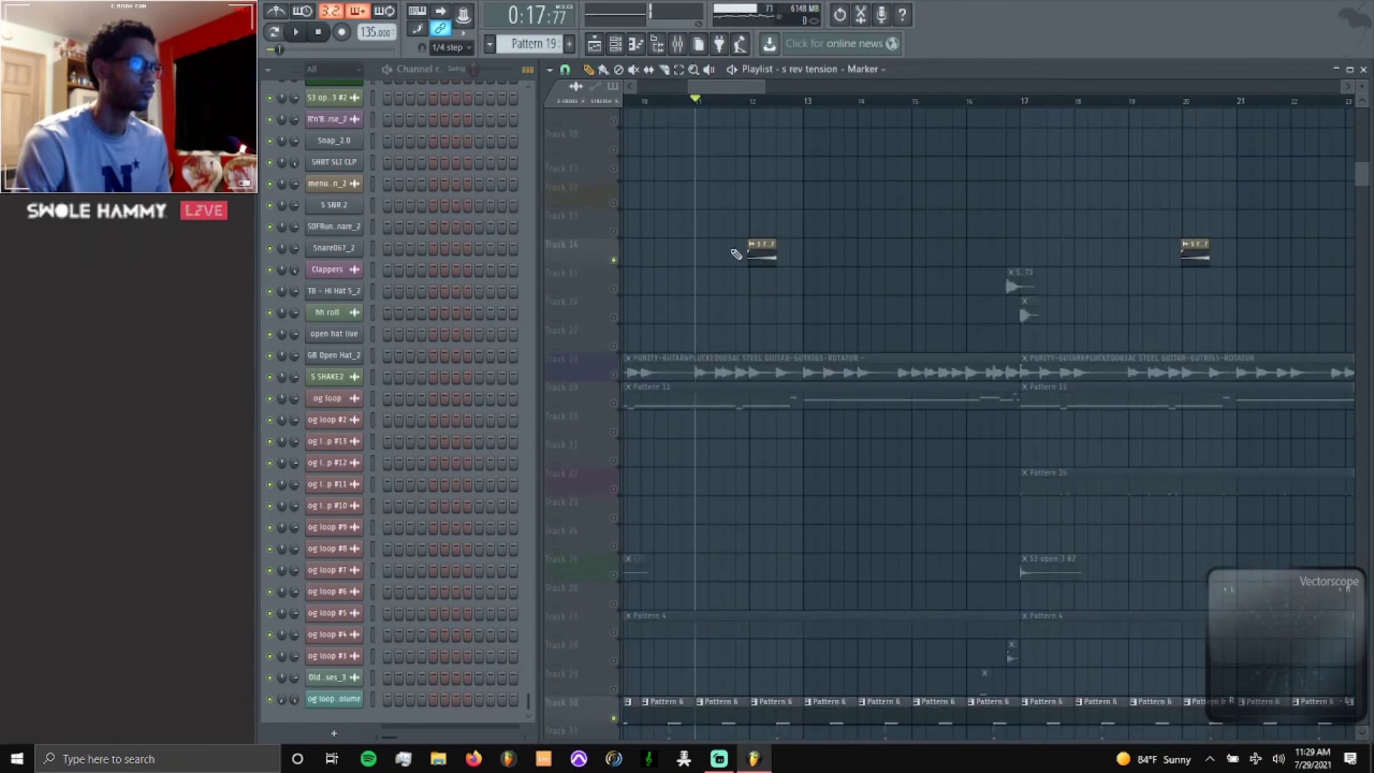
{"action": "key", "text": "space"}
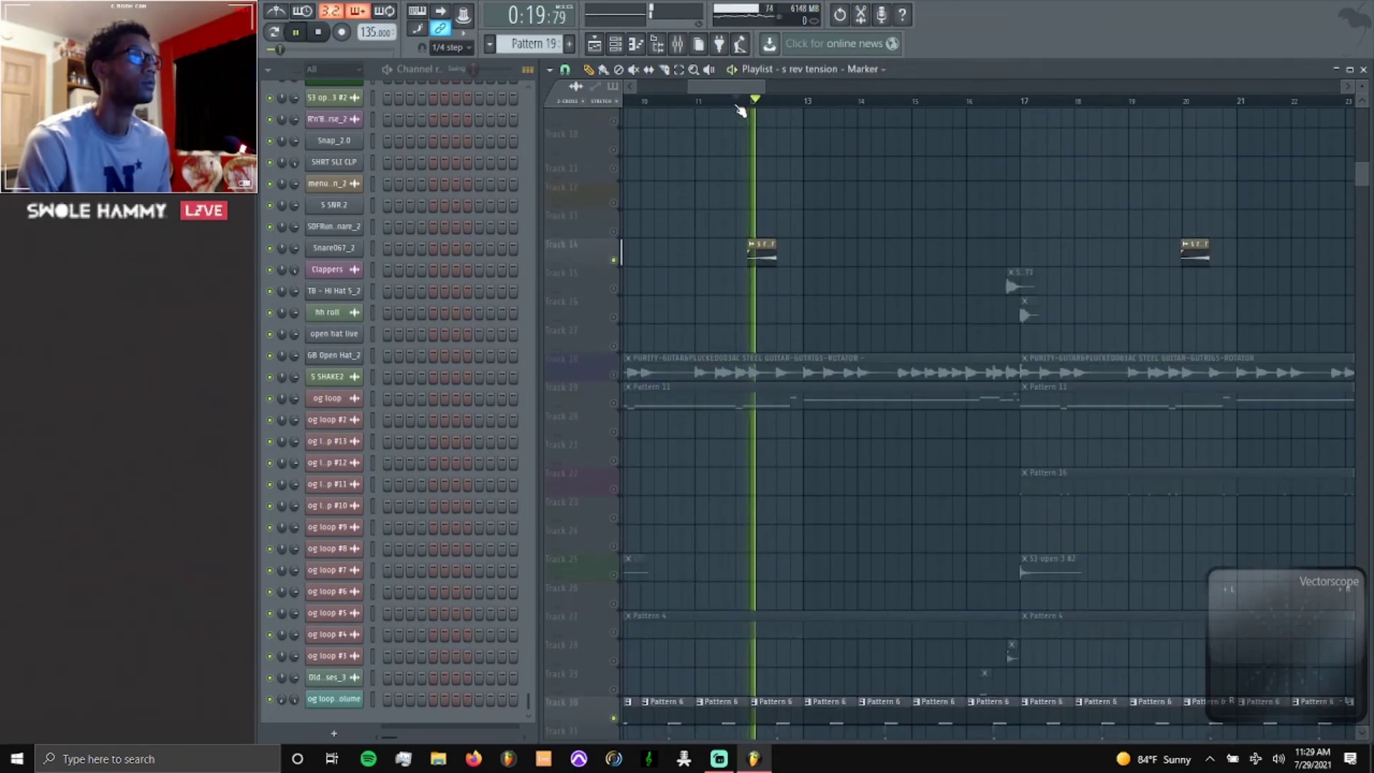
{"action": "key", "text": "space"}
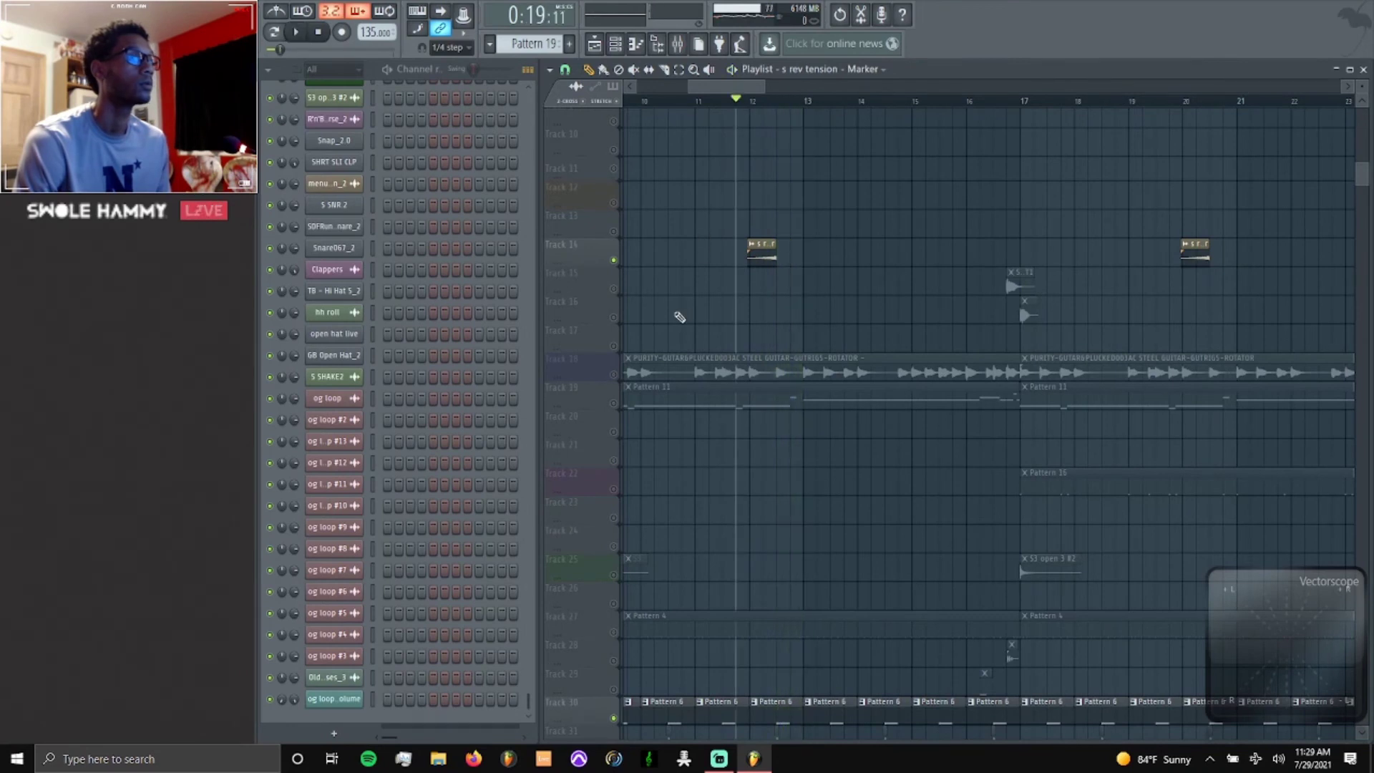
{"action": "right_click", "coordinate": [614, 261]}
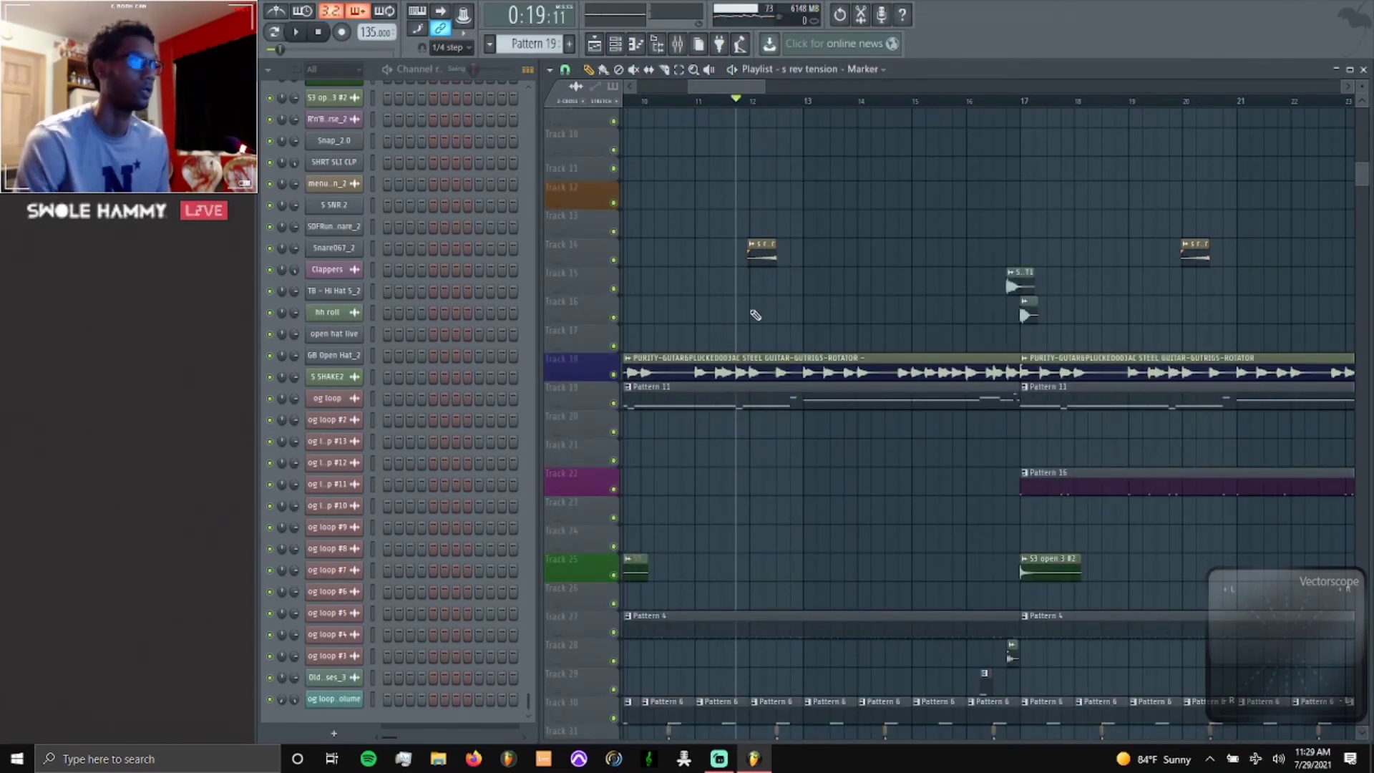
View the sample settings of the S SHOT1 and S SHOT5 clips near bar 17.
{"action": "scroll", "coordinate": [762, 320], "scroll_direction": "down", "scroll_amount": 2}
{"action": "scroll", "coordinate": [920, 314], "scroll_direction": "up", "scroll_amount": 2}
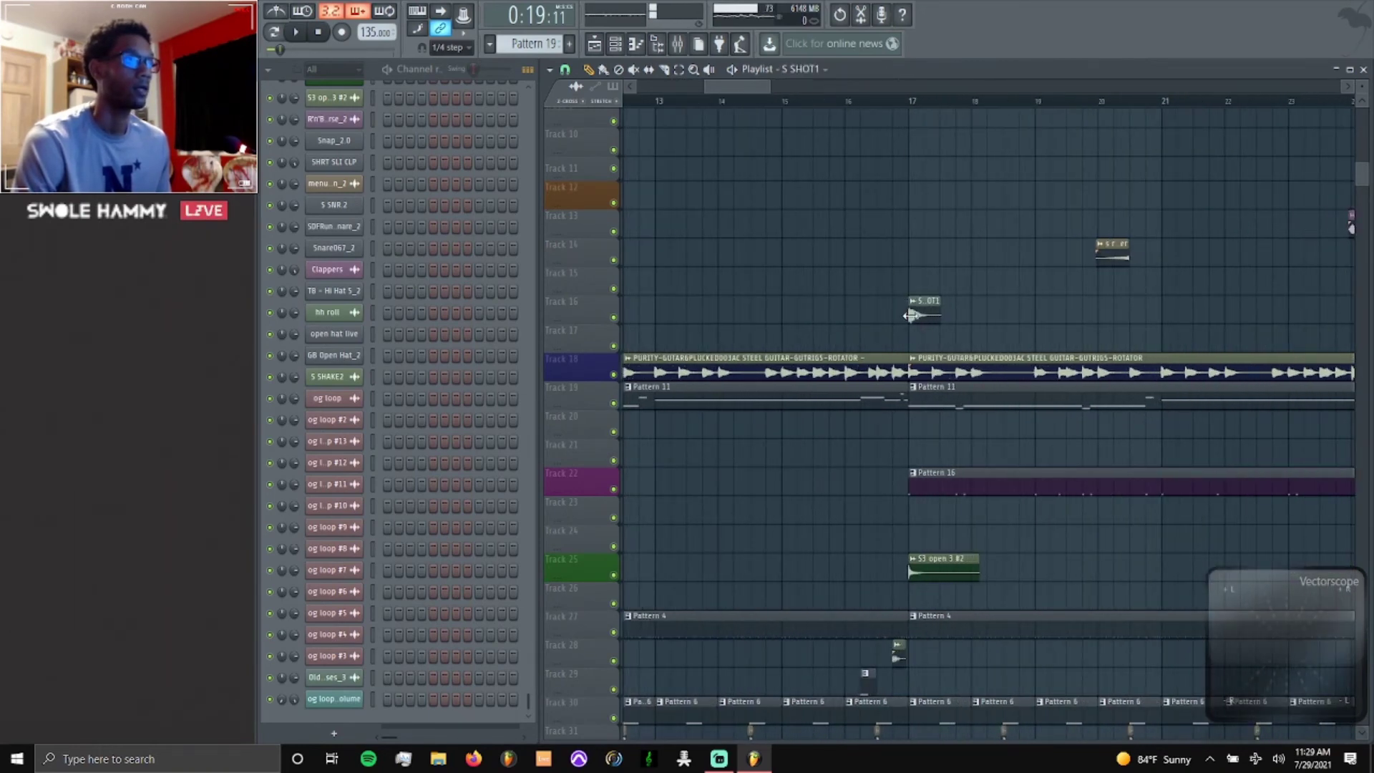
{"action": "double_click", "coordinate": [908, 279]}
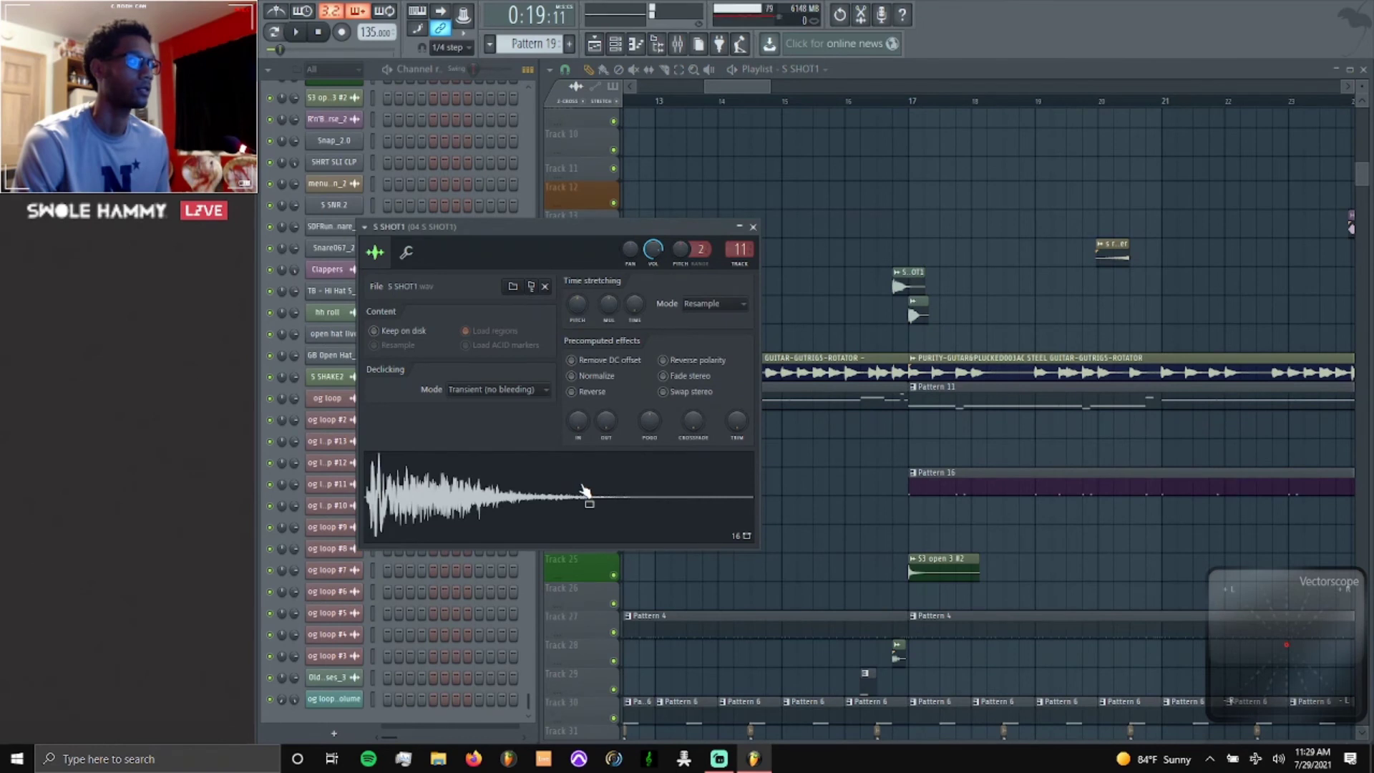
{"action": "double_click", "coordinate": [917, 312]}
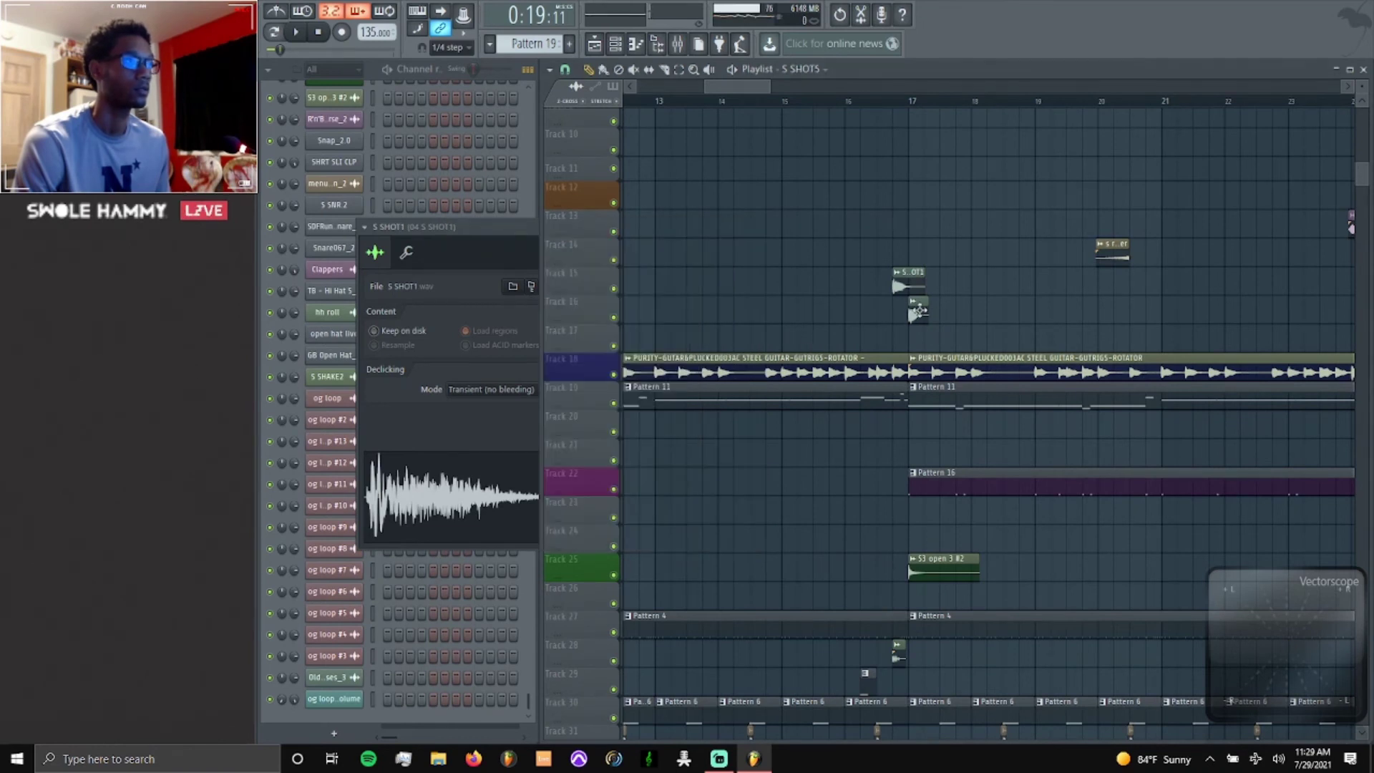
{"action": "left_click", "coordinate": [735, 209]}
Play the transition from bar 16 to hear the S SHOT hits with all tracks active.
{"action": "left_click", "coordinate": [850, 106]}
{"action": "key", "text": "space"}
{"action": "scroll", "coordinate": [823, 169], "scroll_direction": "down", "scroll_amount": 2}
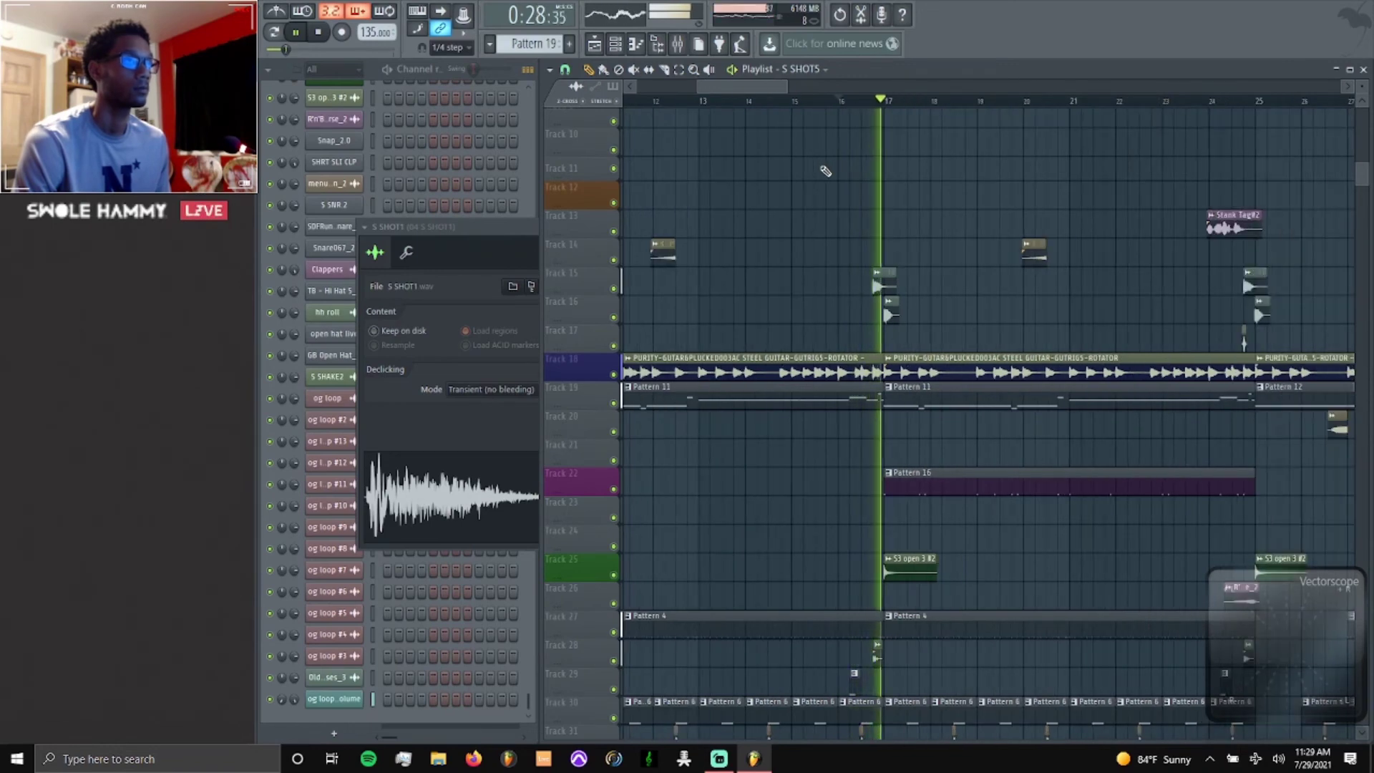
{"action": "scroll", "coordinate": [1038, 200], "scroll_direction": "up", "scroll_amount": 2}
{"action": "key", "text": "space"}
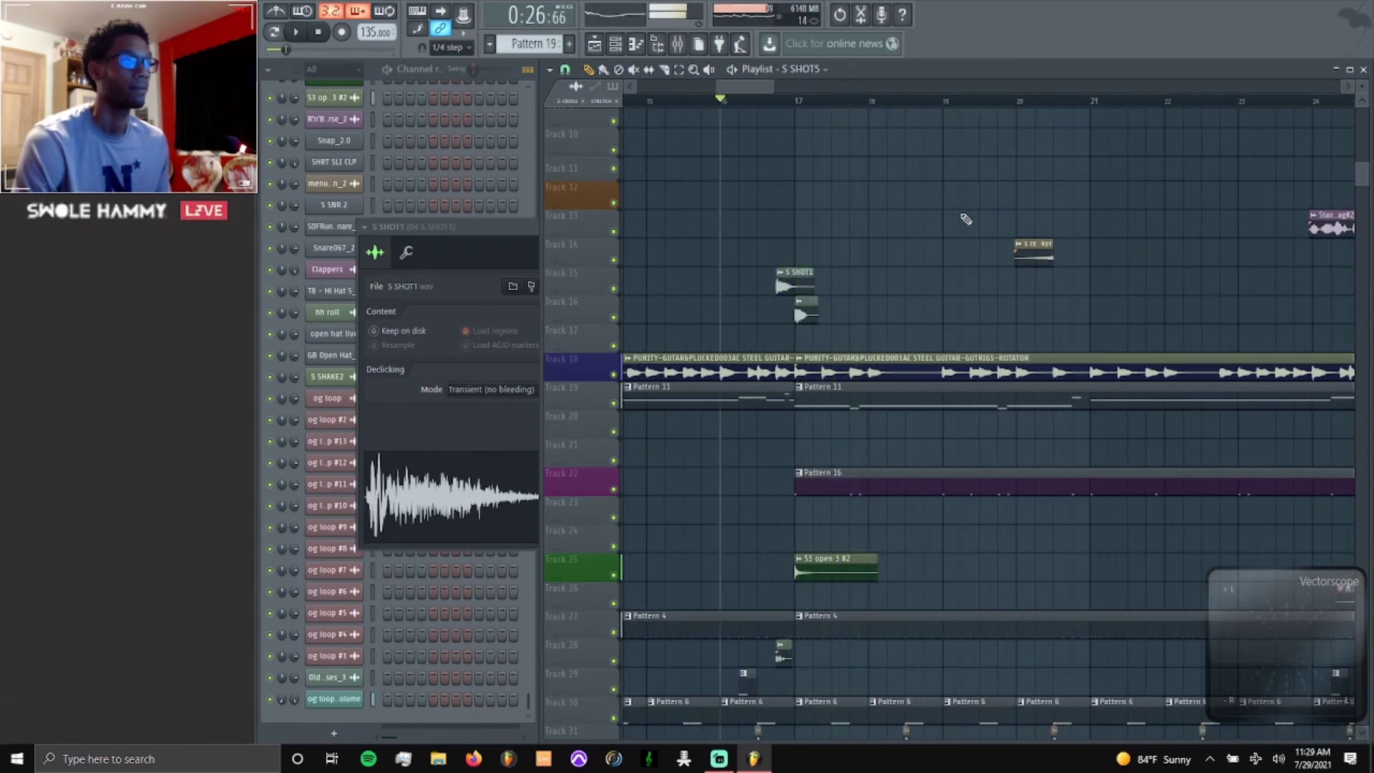
Examine how the transition effect clips on tracks 13 to 17 are placed across the whole arrangement.
{"action": "scroll", "coordinate": [1047, 227], "scroll_direction": "down", "scroll_amount": 2}
{"action": "scroll", "coordinate": [1025, 298], "scroll_direction": "down", "scroll_amount": 4}
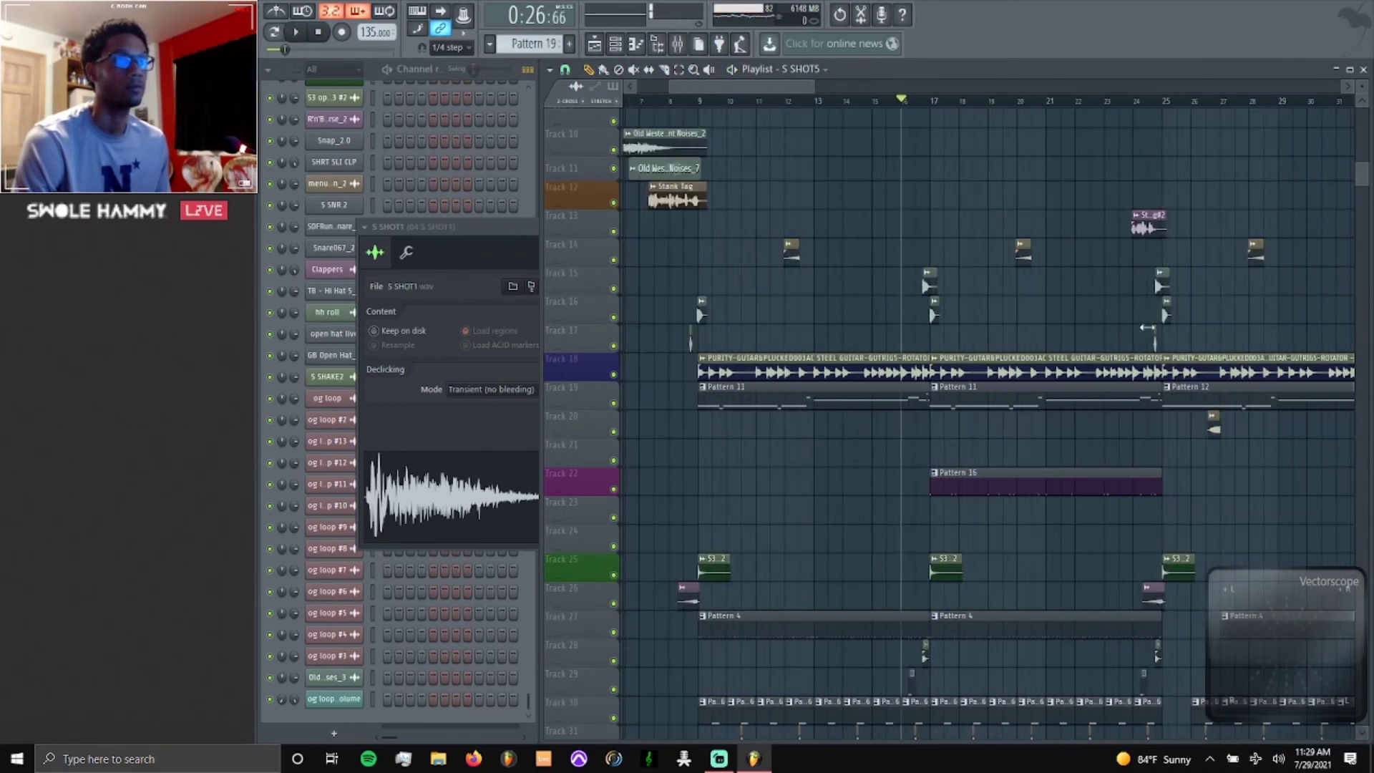
{"action": "scroll", "coordinate": [1160, 301], "scroll_direction": "down", "scroll_amount": 1}
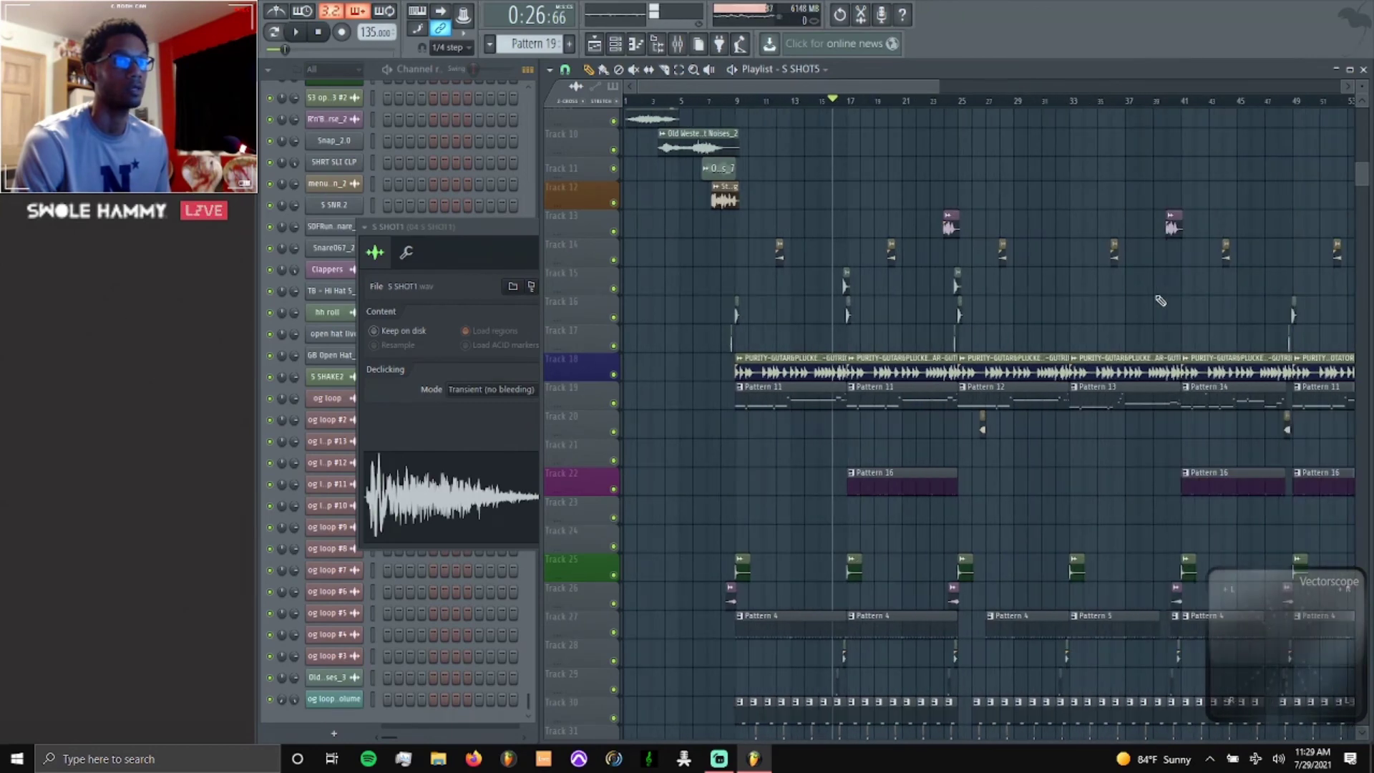
{"action": "scroll", "coordinate": [1145, 307], "scroll_direction": "down", "scroll_amount": 1}
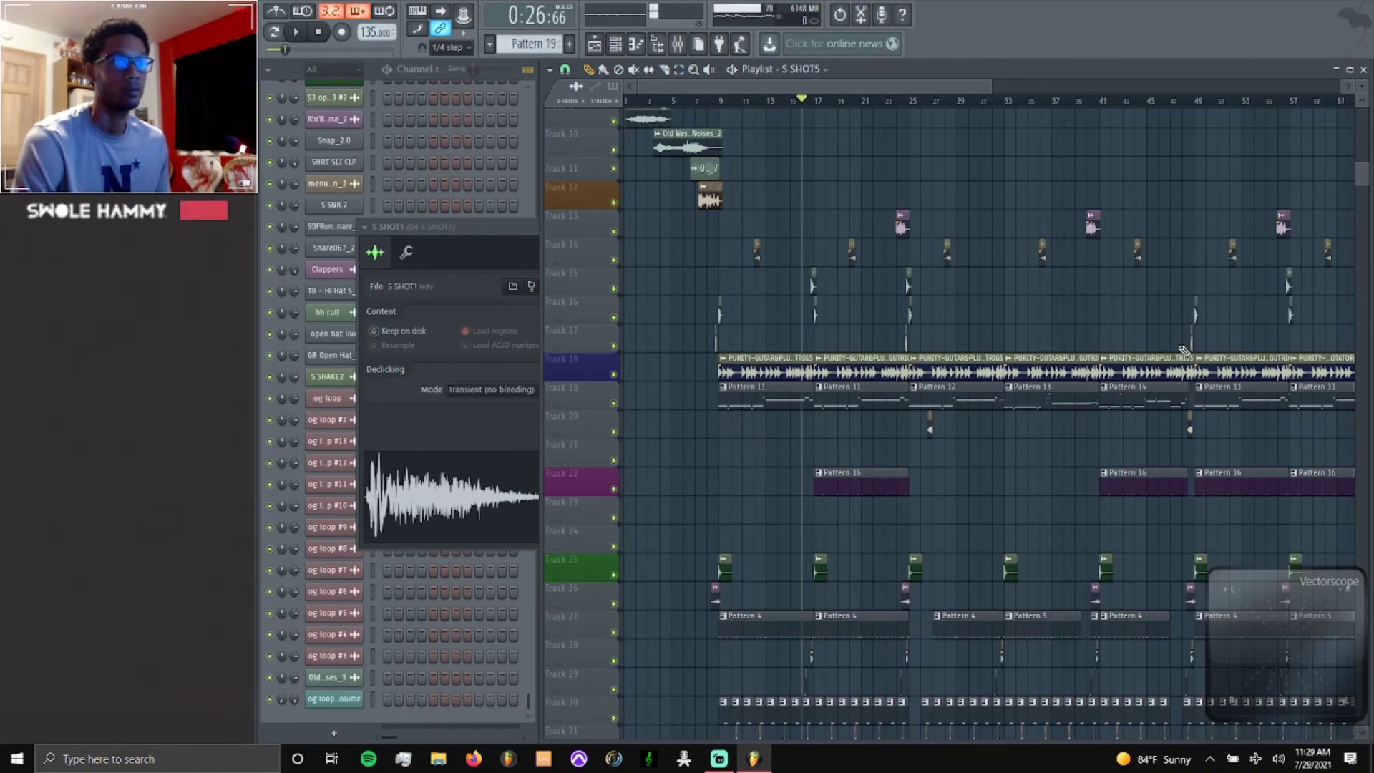
{"action": "scroll", "coordinate": [1184, 351], "scroll_direction": "down", "scroll_amount": 5}
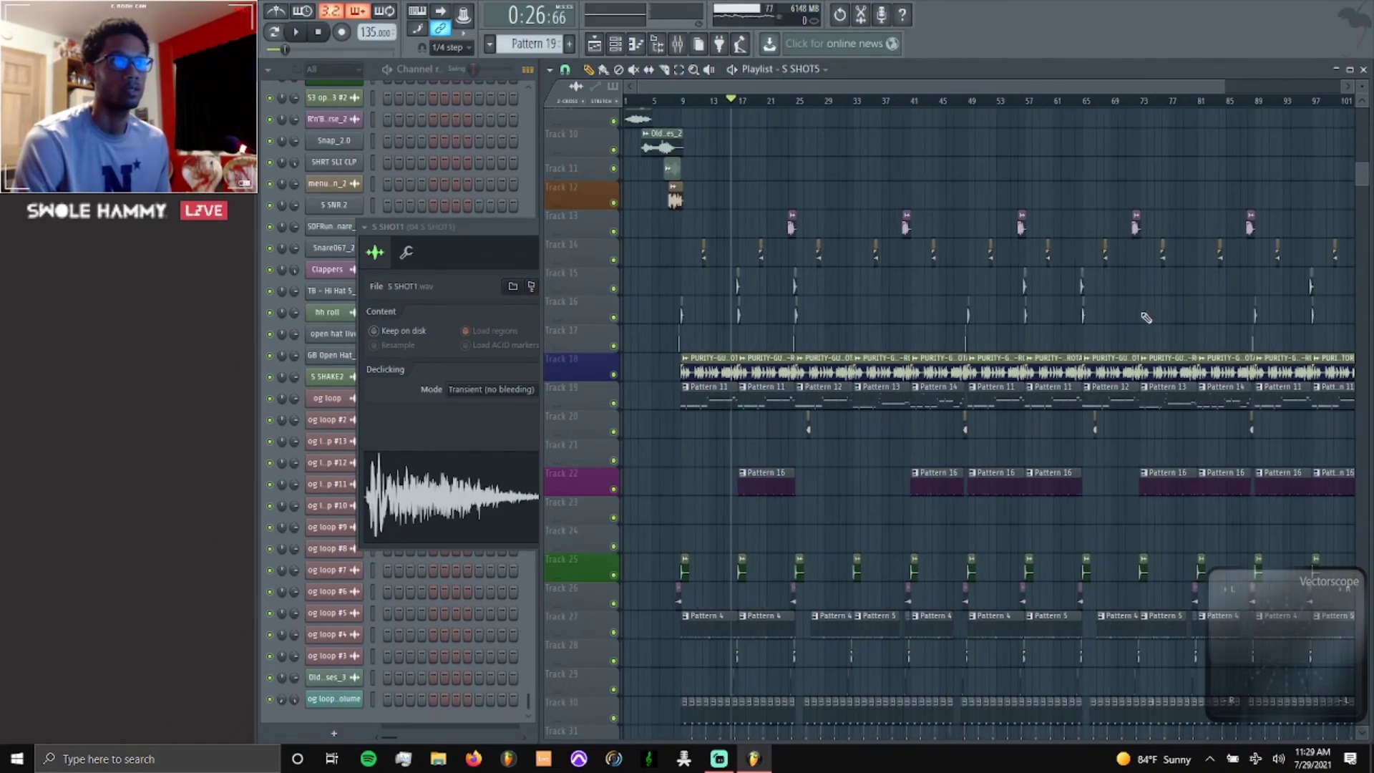
{"action": "scroll", "coordinate": [1147, 317], "scroll_direction": "down", "scroll_amount": 2}
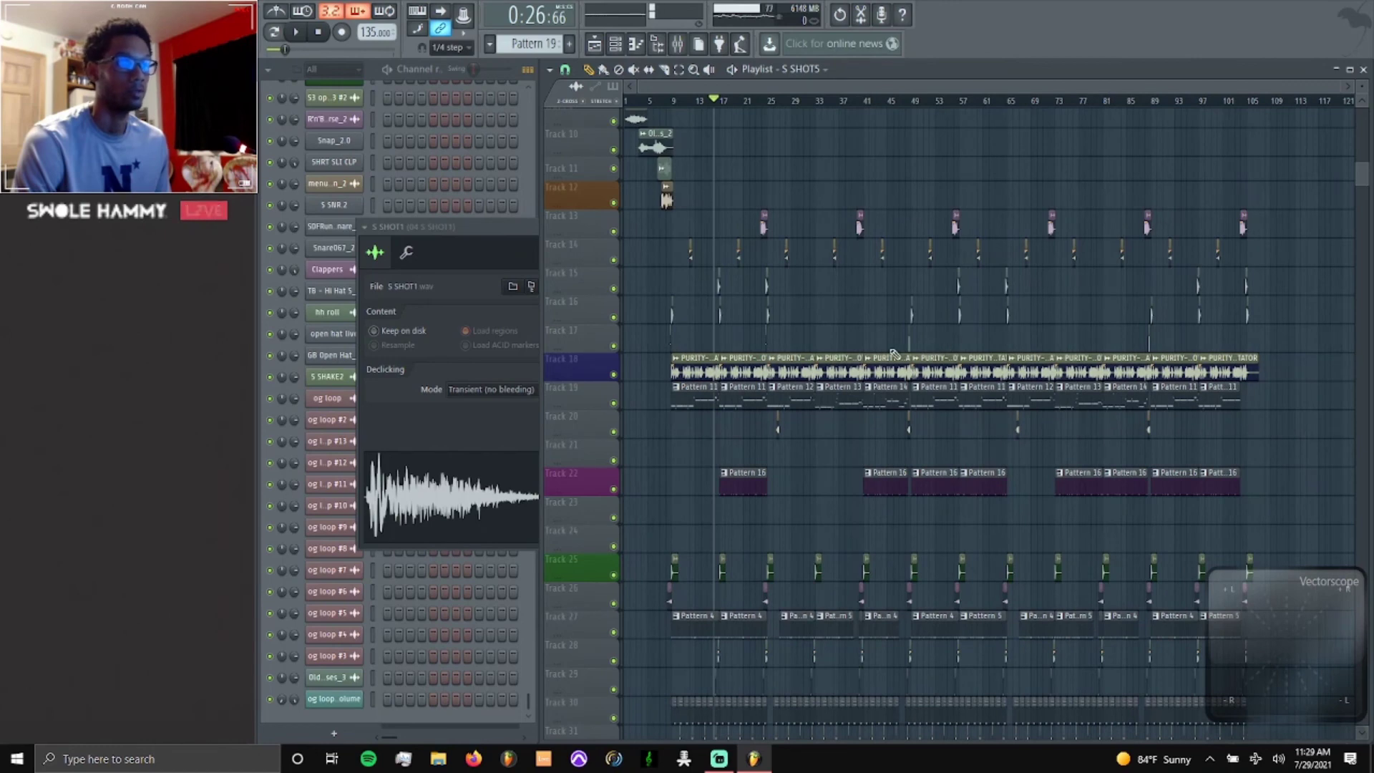
{"action": "scroll", "coordinate": [892, 352], "scroll_direction": "down", "scroll_amount": 2}
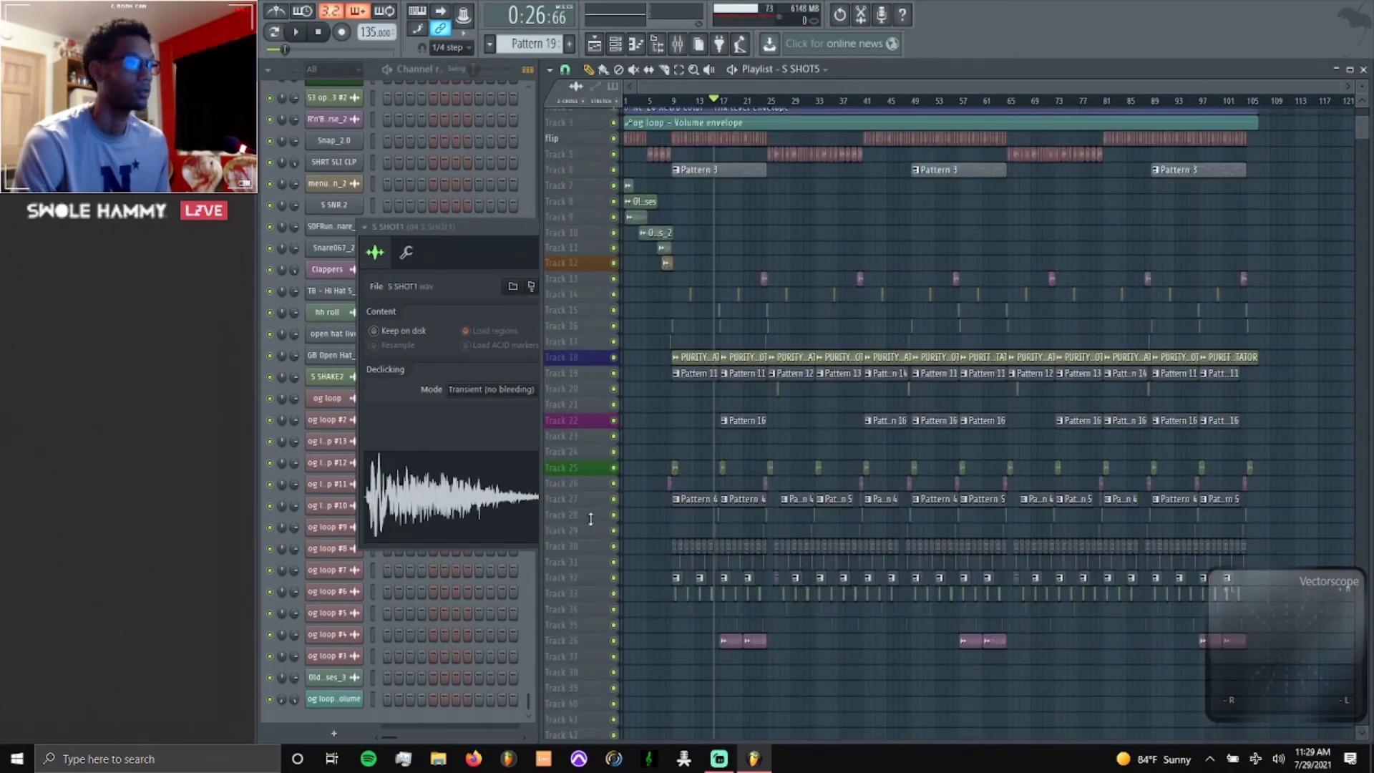
{"action": "scroll", "coordinate": [685, 466], "scroll_direction": "up", "scroll_amount": 4}
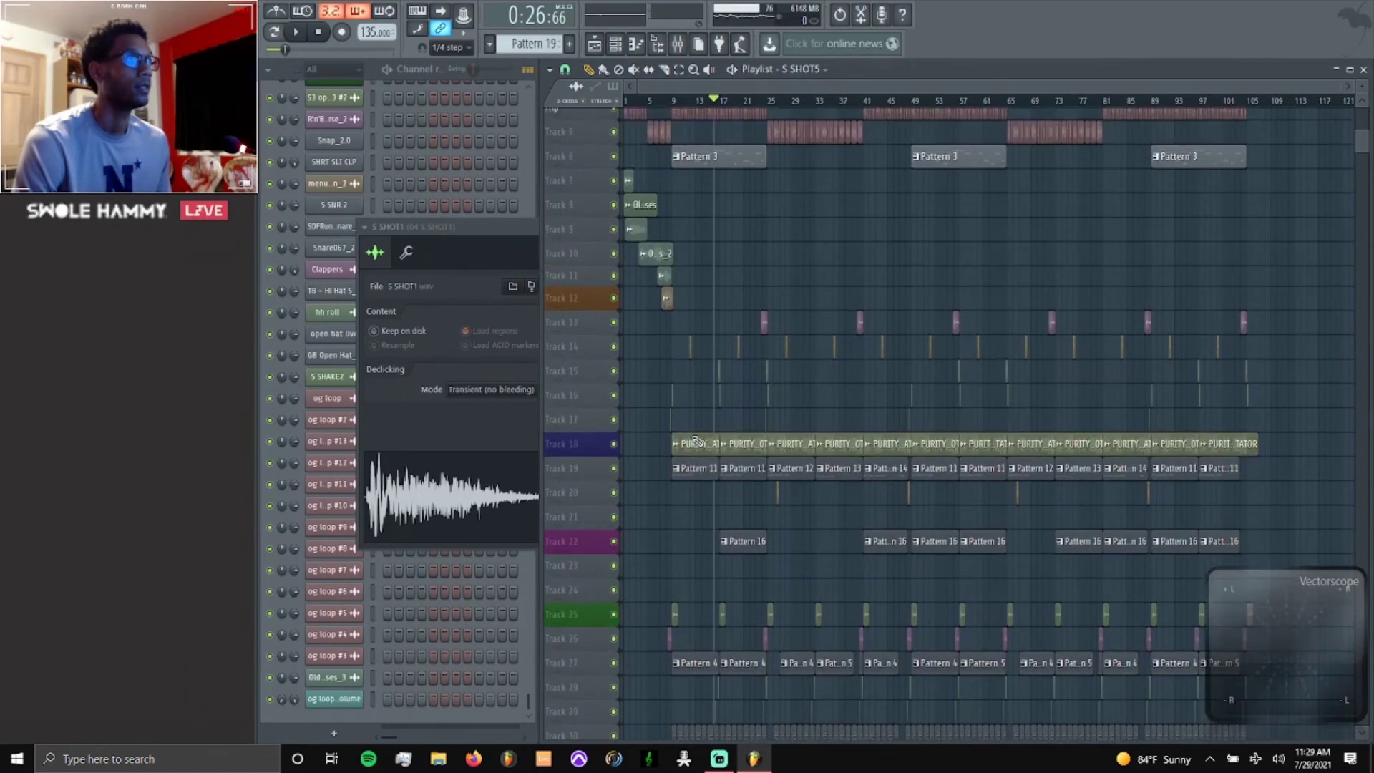
{"action": "scroll", "coordinate": [622, 426], "scroll_direction": "up", "scroll_amount": 5}
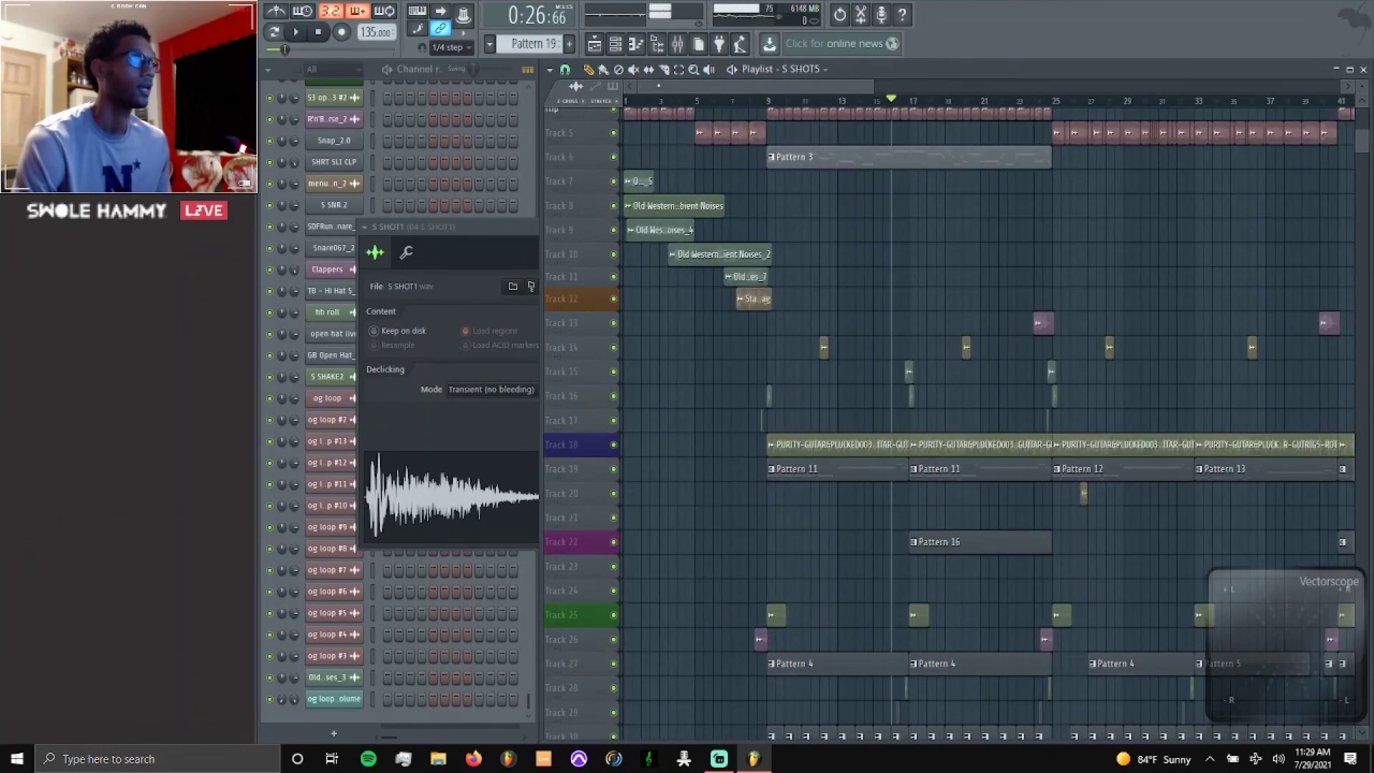
Return the playhead to the song start and isolate the Old Western ambient noise clips on tracks 7 to 11.
{"action": "left_click", "coordinate": [326, 33]}
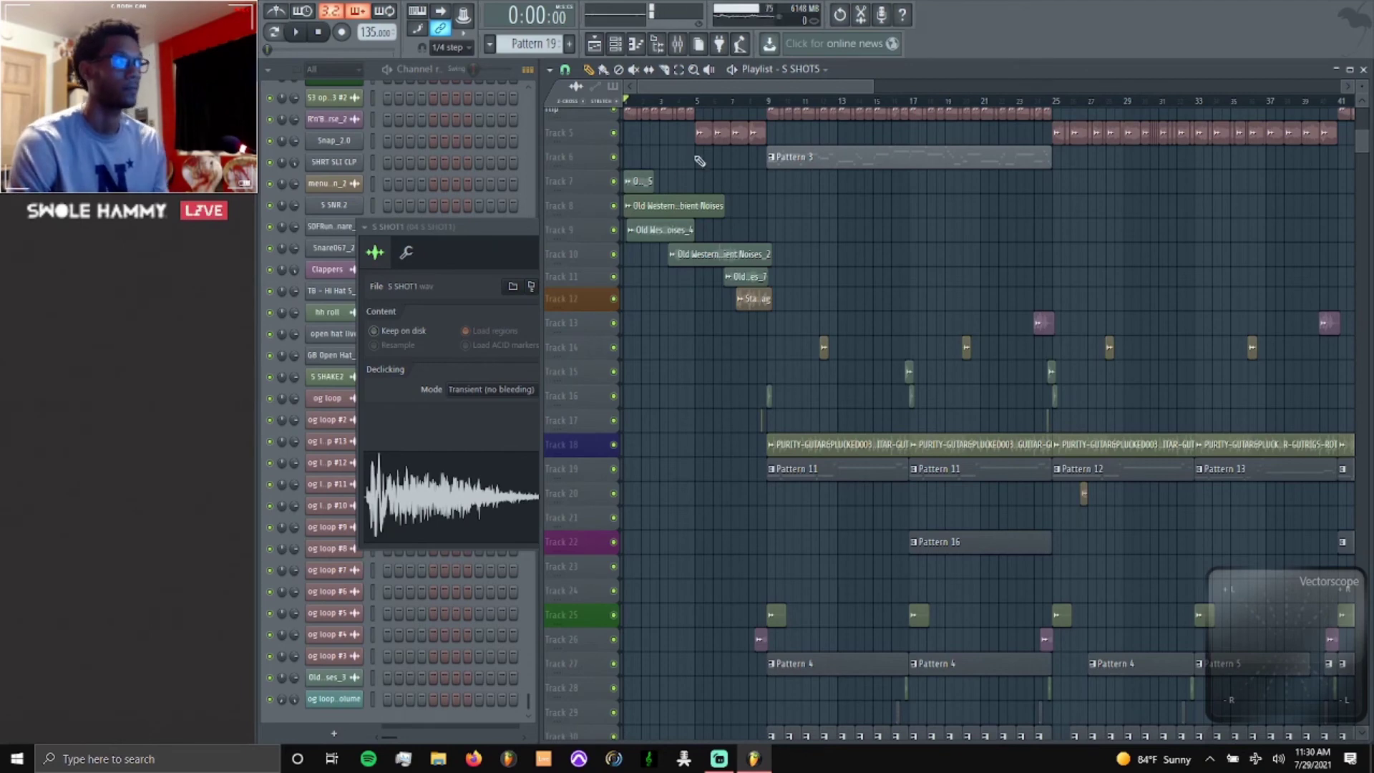
{"action": "scroll", "coordinate": [628, 221], "scroll_direction": "up", "scroll_amount": 5}
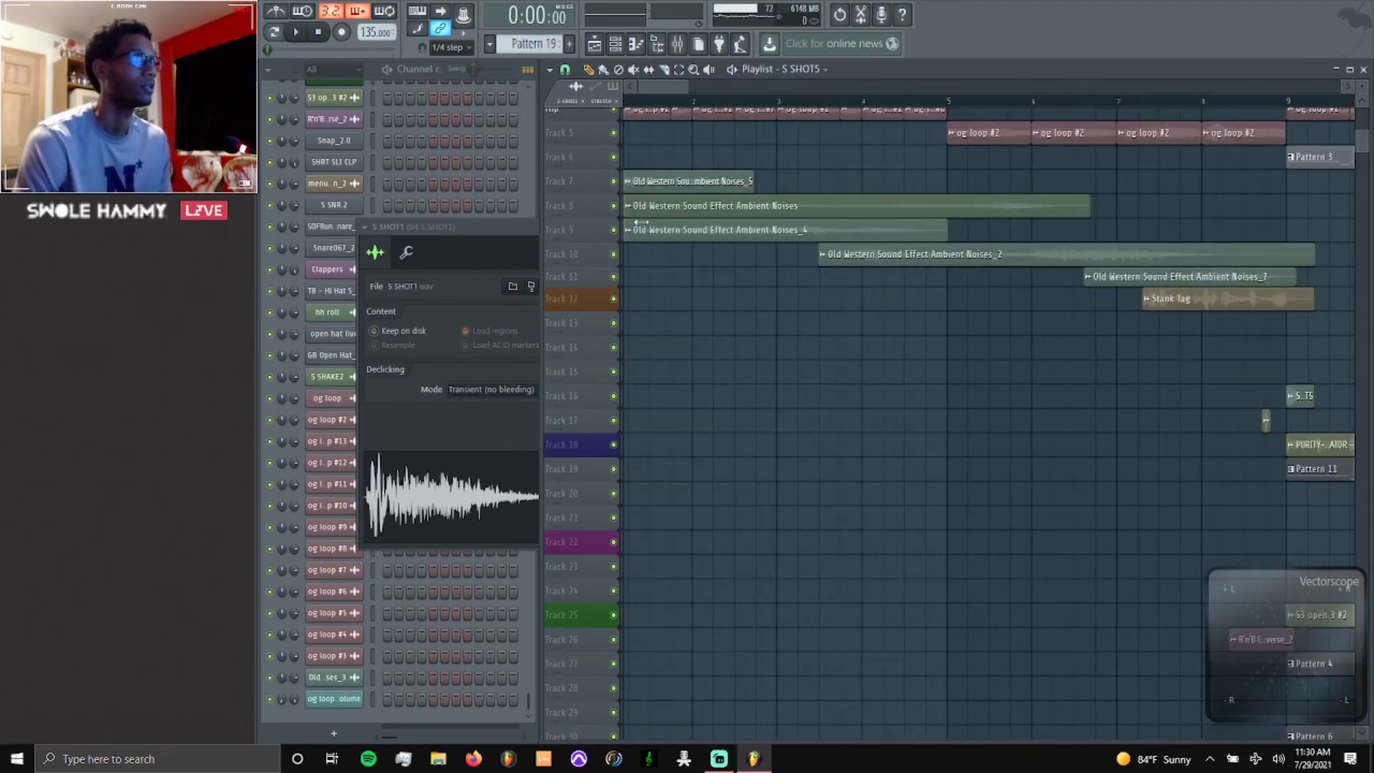
{"action": "left_click", "coordinate": [613, 181], "text": "ctrl"}
{"action": "left_click", "coordinate": [613, 205]}
{"action": "left_click", "coordinate": [613, 230]}
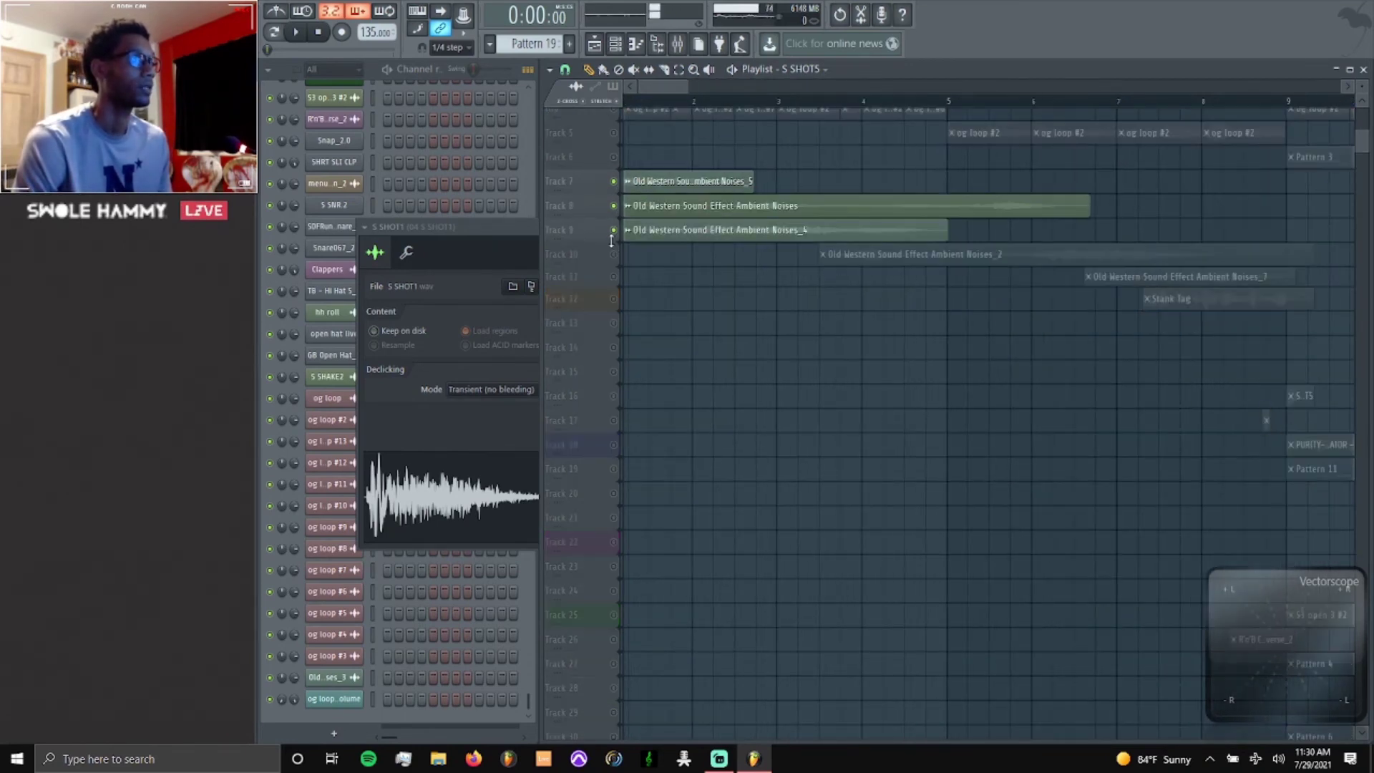
{"action": "left_click", "coordinate": [613, 254]}
{"action": "left_click", "coordinate": [613, 277]}
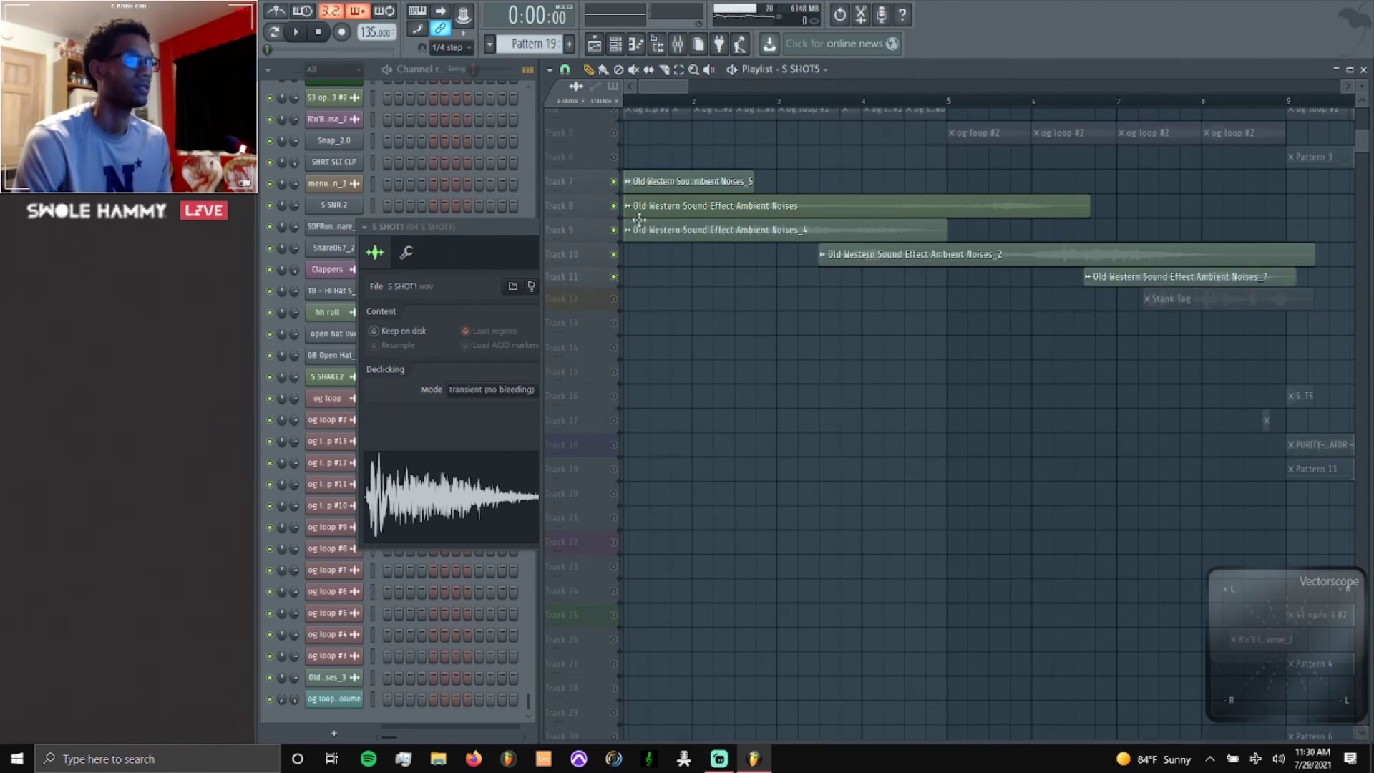
Play the isolated ambient noises from the start through bar 9, closing the S SHOT1 sample settings meanwhile.
{"action": "scroll", "coordinate": [666, 259], "scroll_direction": "down", "scroll_amount": 3}
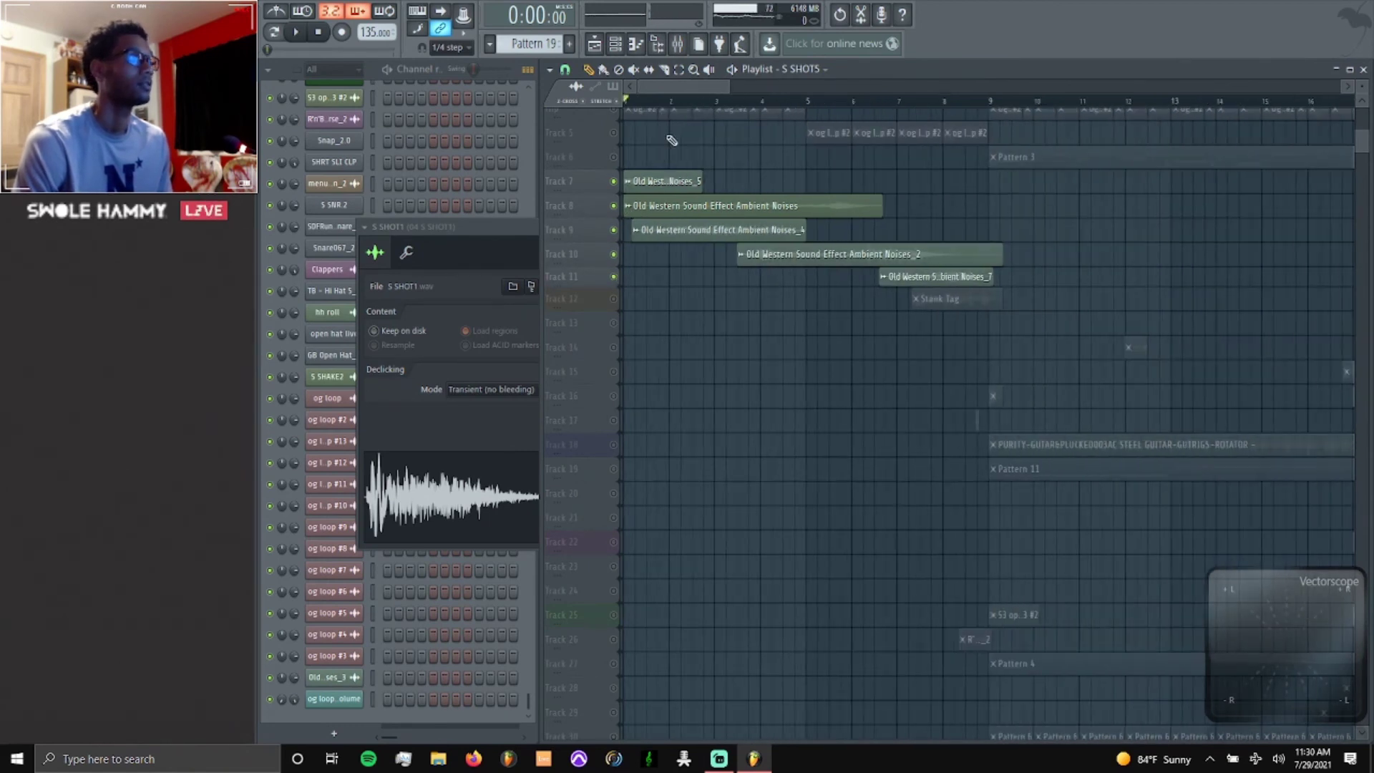
{"action": "key", "text": "space"}
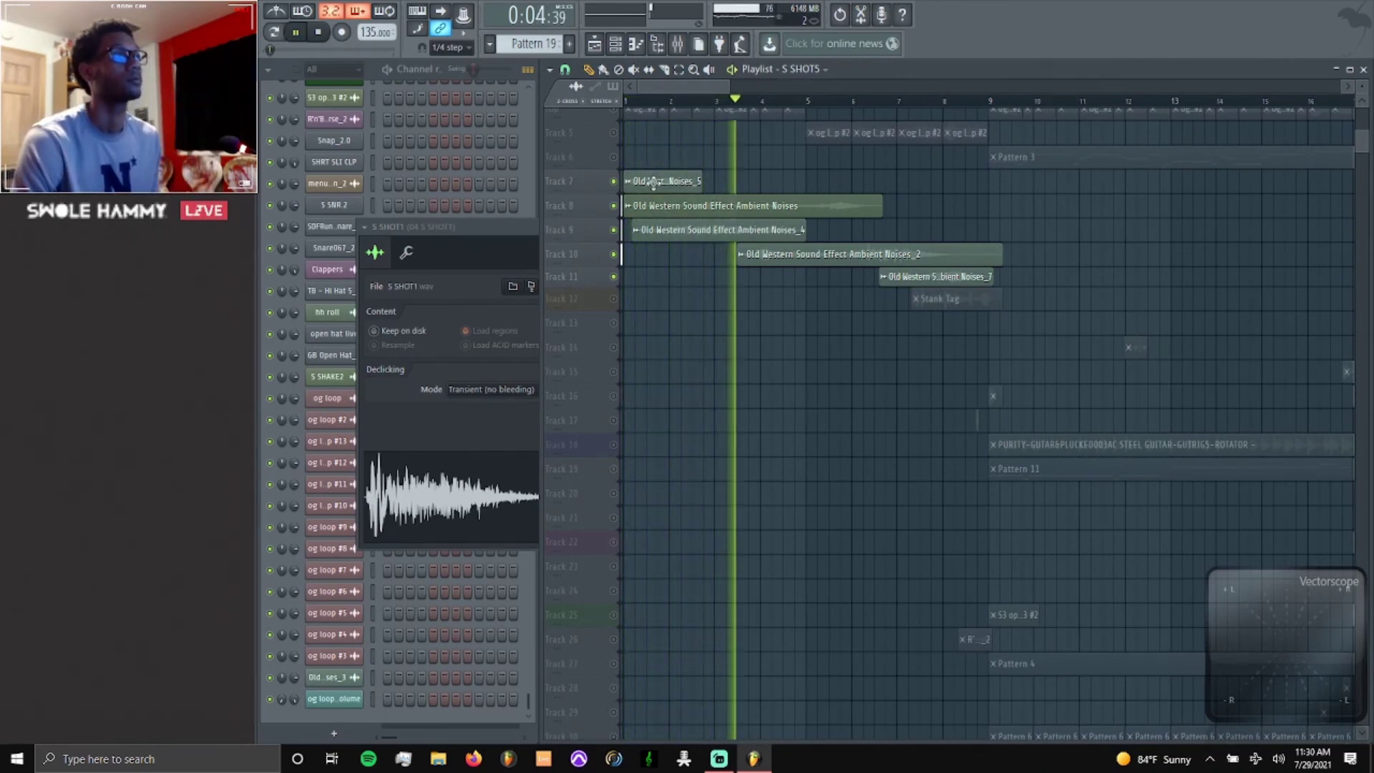
{"action": "scroll", "coordinate": [733, 342], "scroll_direction": "up", "scroll_amount": 2}
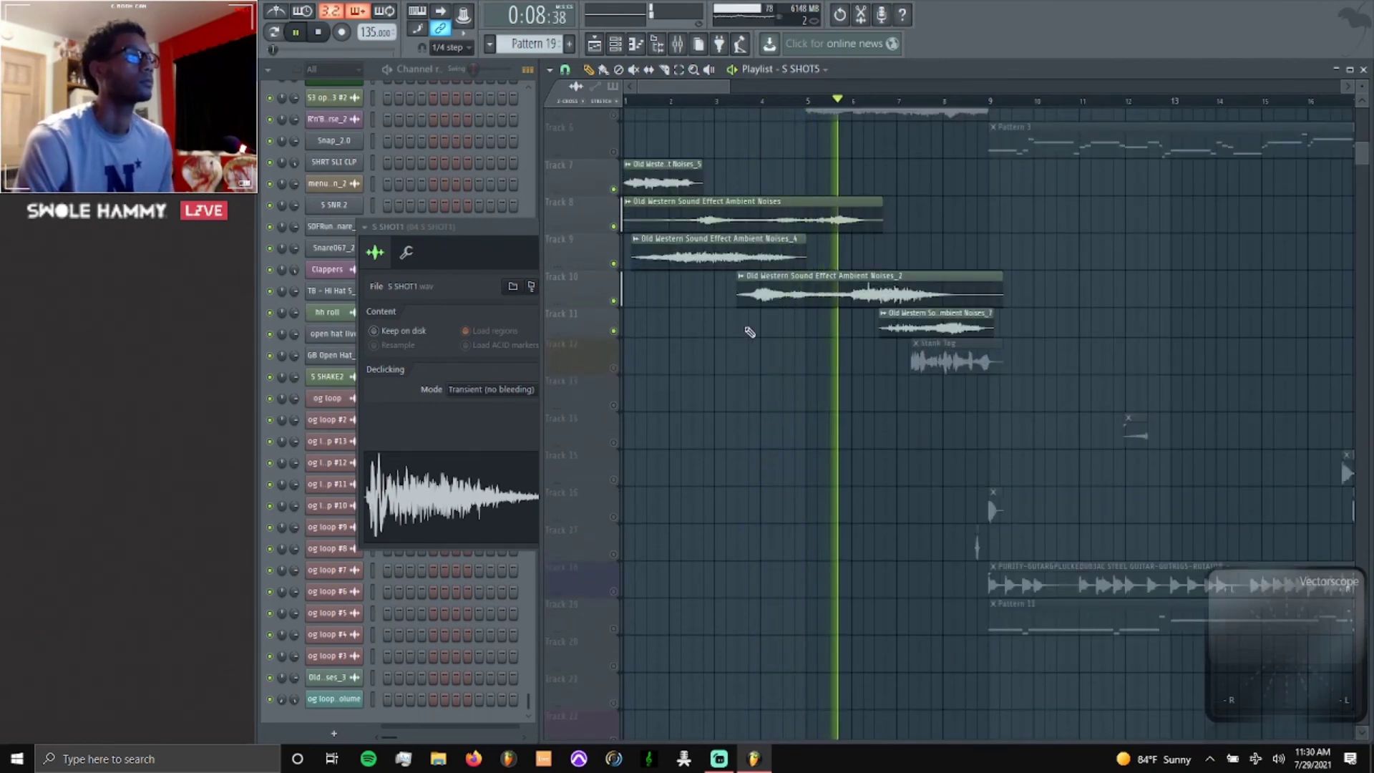
{"action": "left_click", "coordinate": [495, 241]}
{"action": "left_click", "coordinate": [753, 226]}
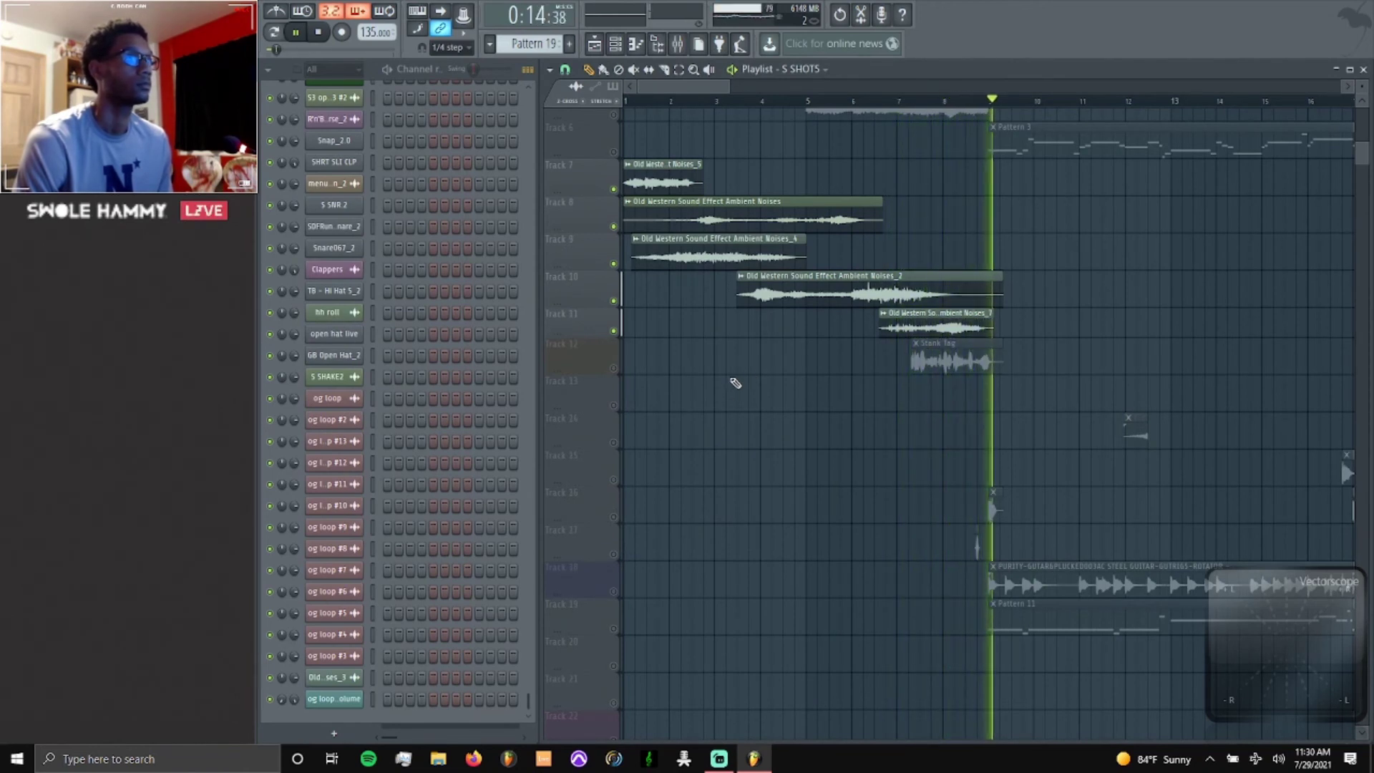
{"action": "key", "text": "space"}
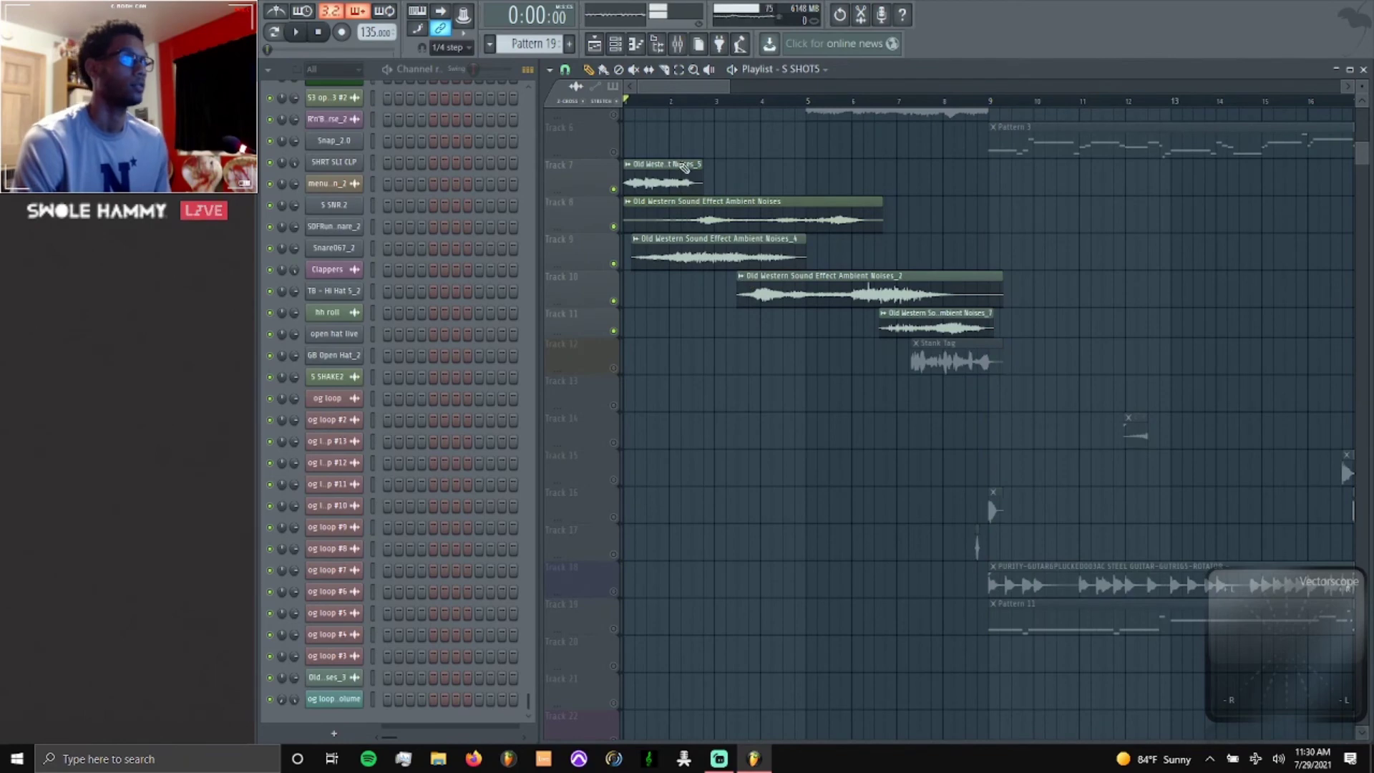
Review the intro sound effect channels in the mixer, from bird on insert 14 through intro sfx master on insert 19.
{"action": "left_click", "coordinate": [691, 47]}
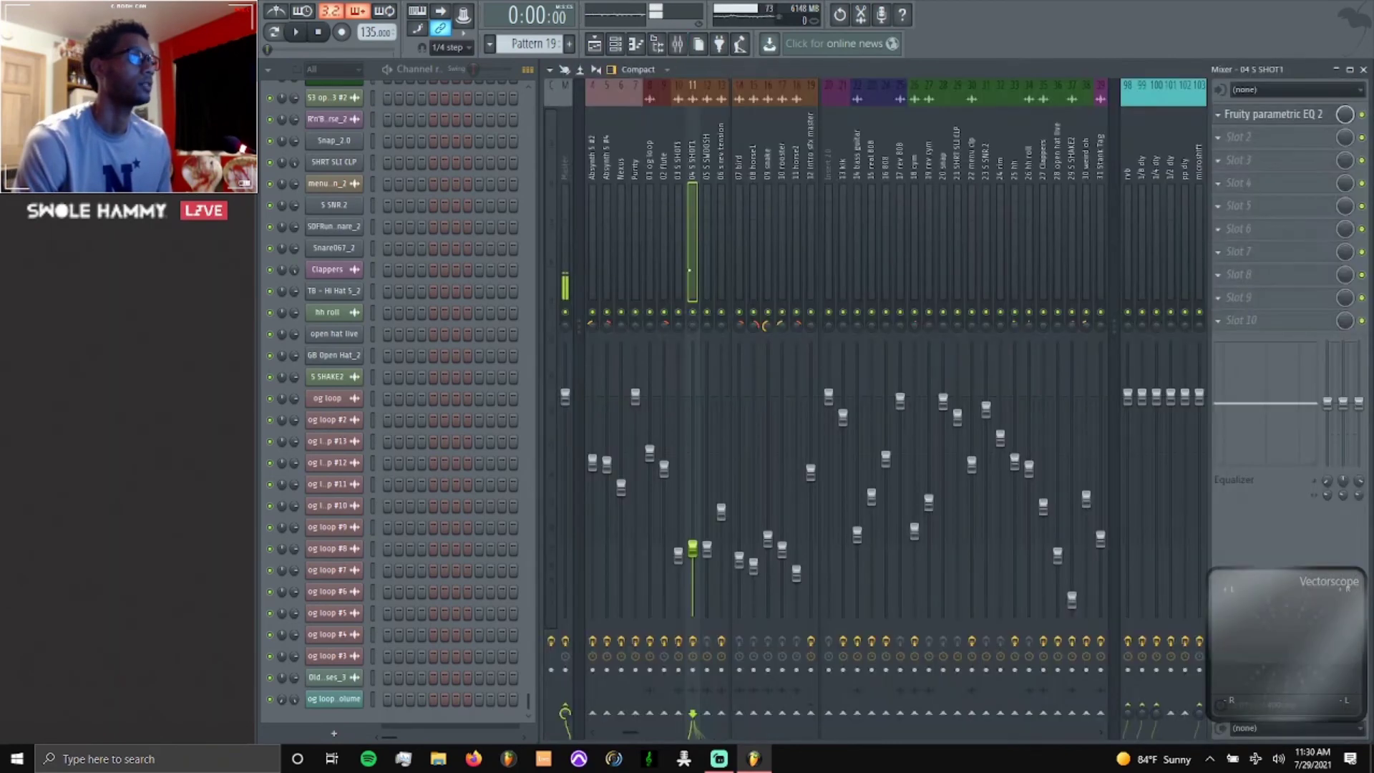
{"action": "left_click", "coordinate": [739, 236]}
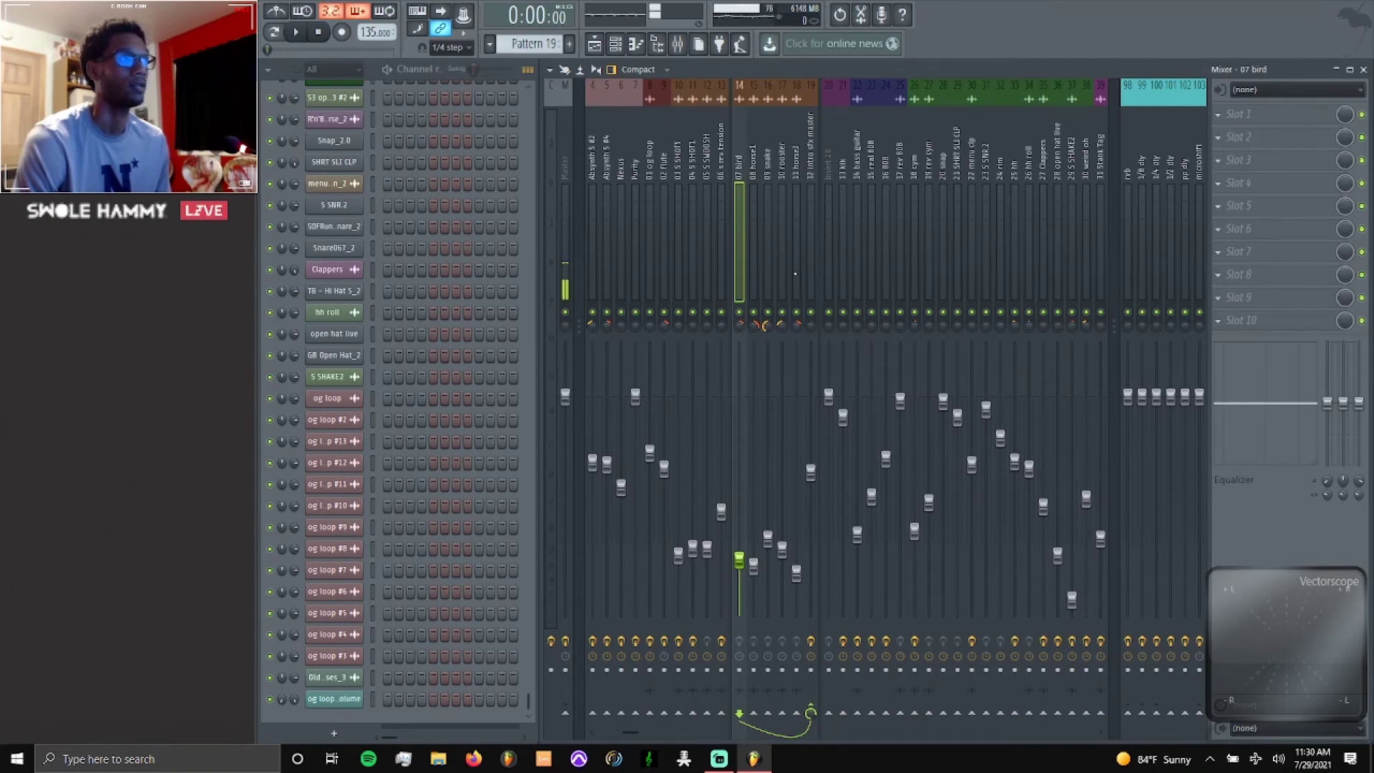
{"action": "key", "text": "Right"}
{"action": "key", "text": "Right"}
{"action": "key", "text": "Right"}
{"action": "key", "text": "Right"}
{"action": "key", "text": "Right"}
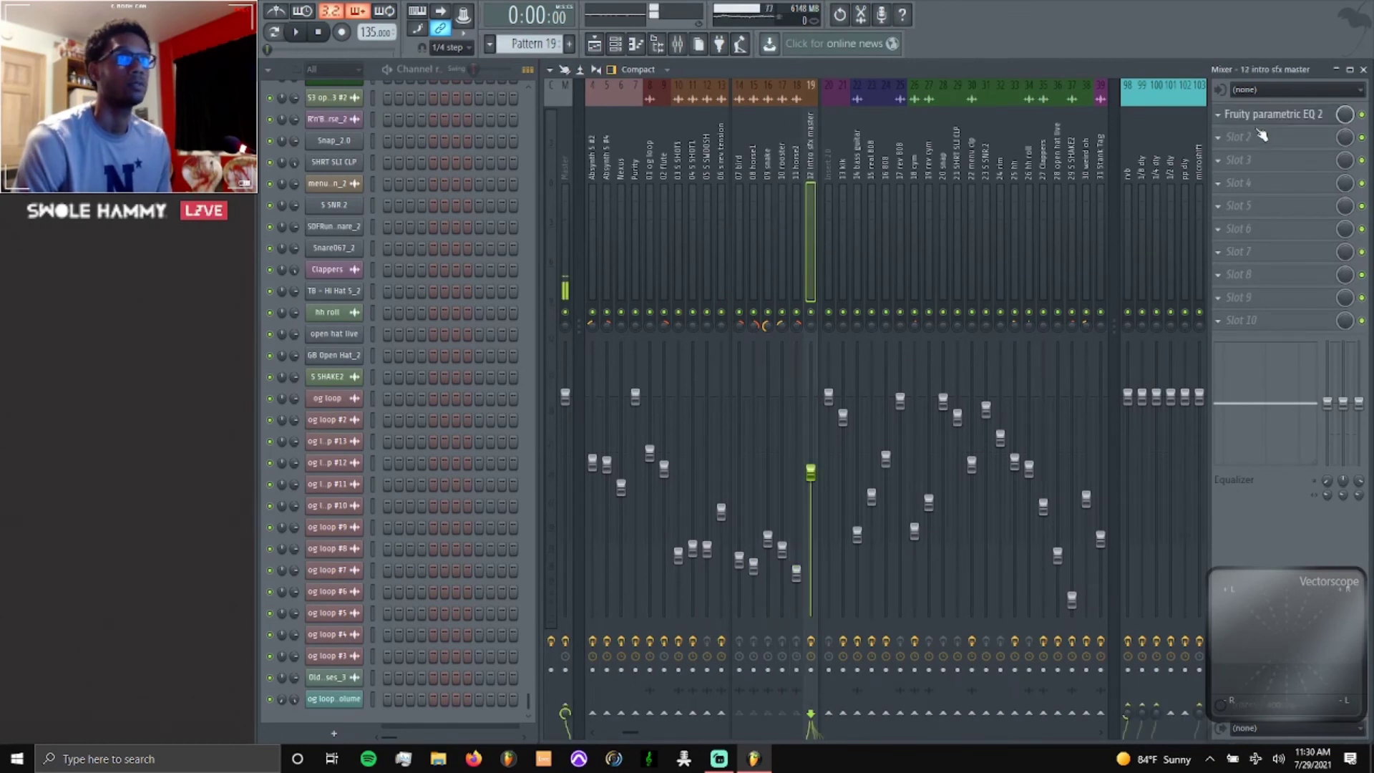
Check the Fruity parametric EQ 2 curve on the intro sfx master channel, then return to the playlist.
{"action": "left_click", "coordinate": [1259, 118]}
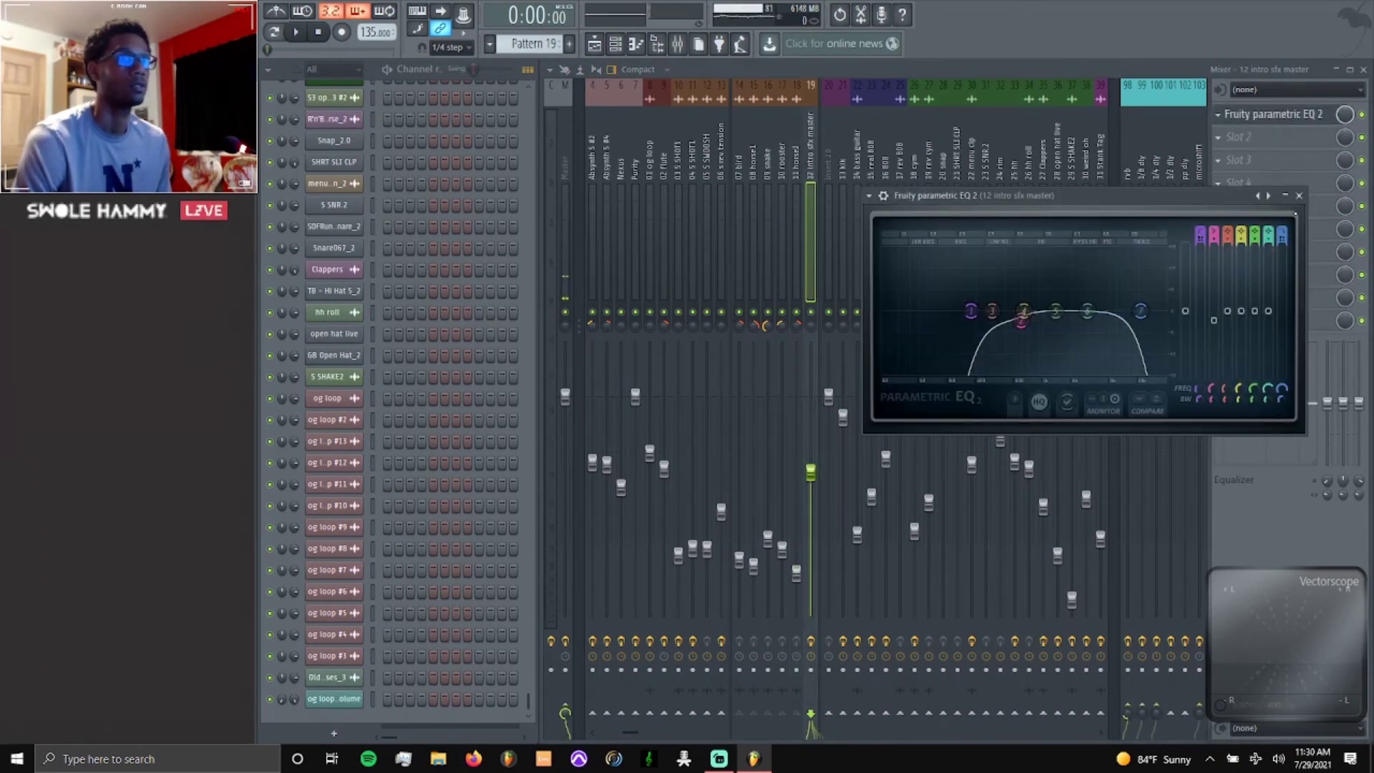
{"action": "left_click", "coordinate": [1299, 195]}
{"action": "key", "text": "F5"}
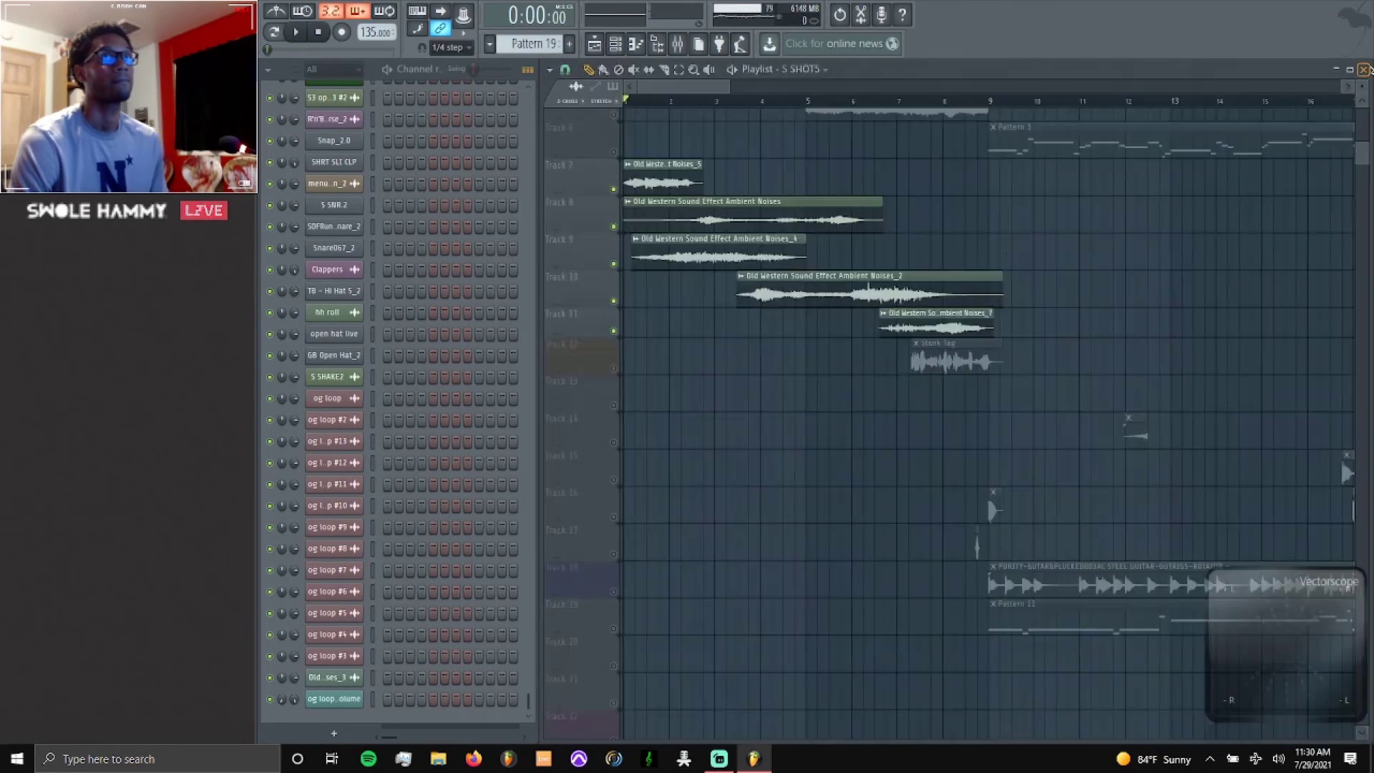
Bring the flip track and track 5 loops back in and play them with the ambient noises from the song start.
{"action": "scroll", "coordinate": [621, 286], "scroll_direction": "up", "scroll_amount": 4}
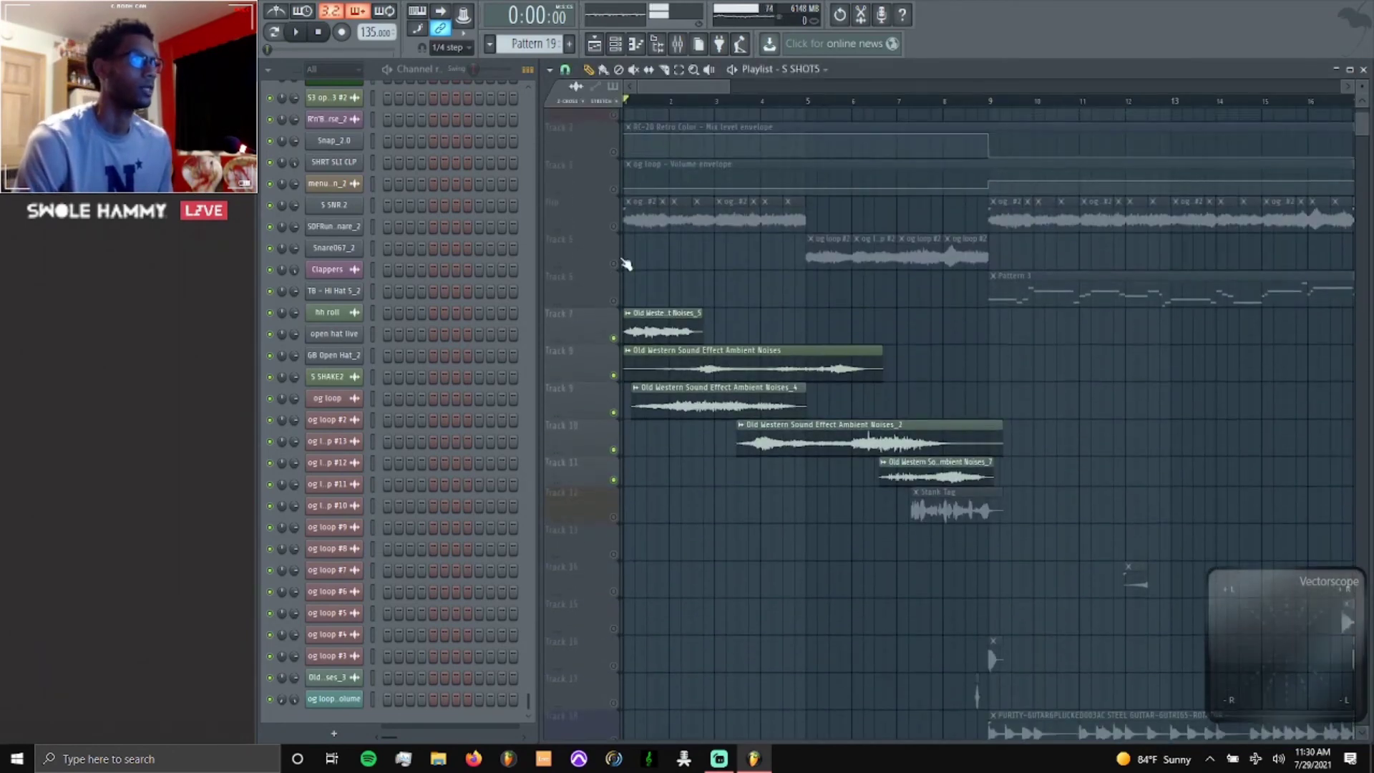
{"action": "left_click", "coordinate": [613, 226]}
{"action": "left_click", "coordinate": [613, 264]}
{"action": "scroll", "coordinate": [744, 315], "scroll_direction": "down", "scroll_amount": 5}
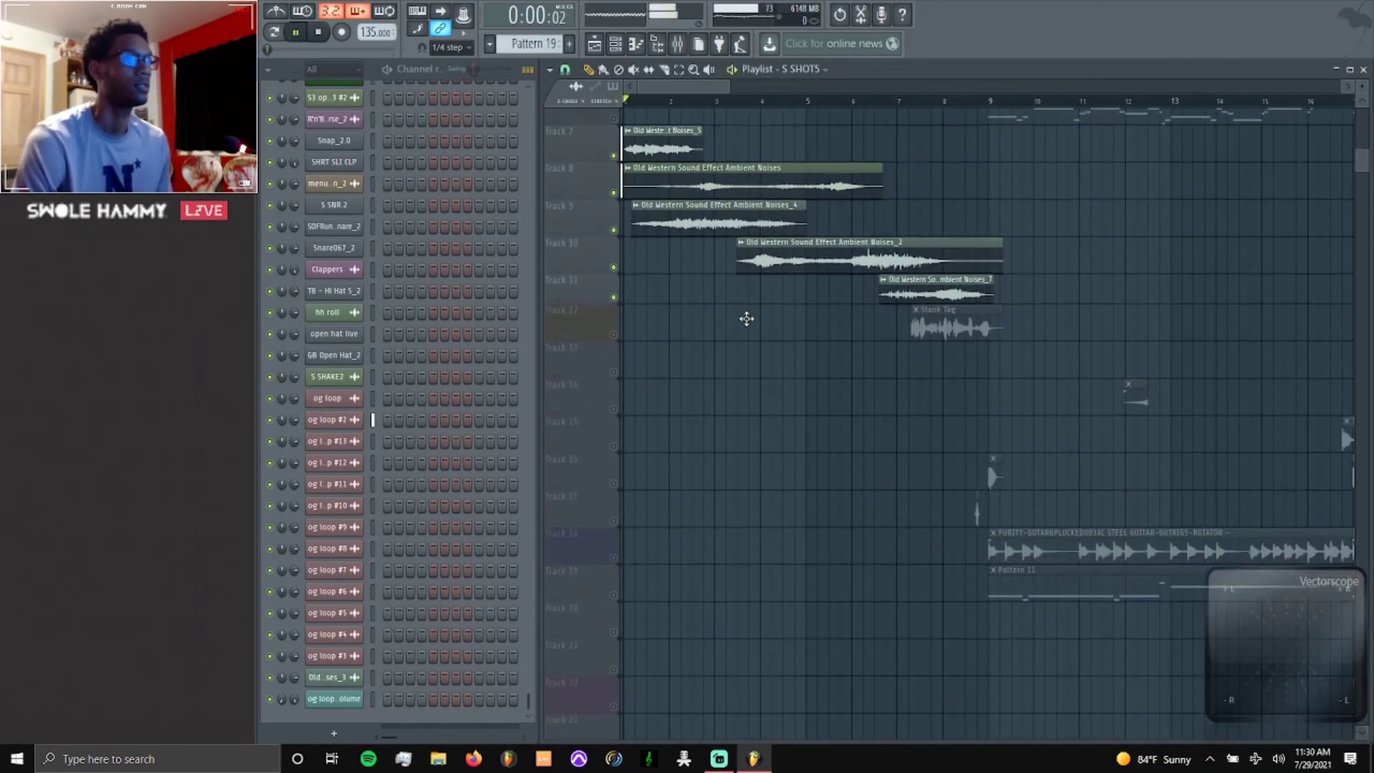
{"action": "key", "text": "space"}
{"action": "scroll", "coordinate": [748, 322], "scroll_direction": "up", "scroll_amount": 3}
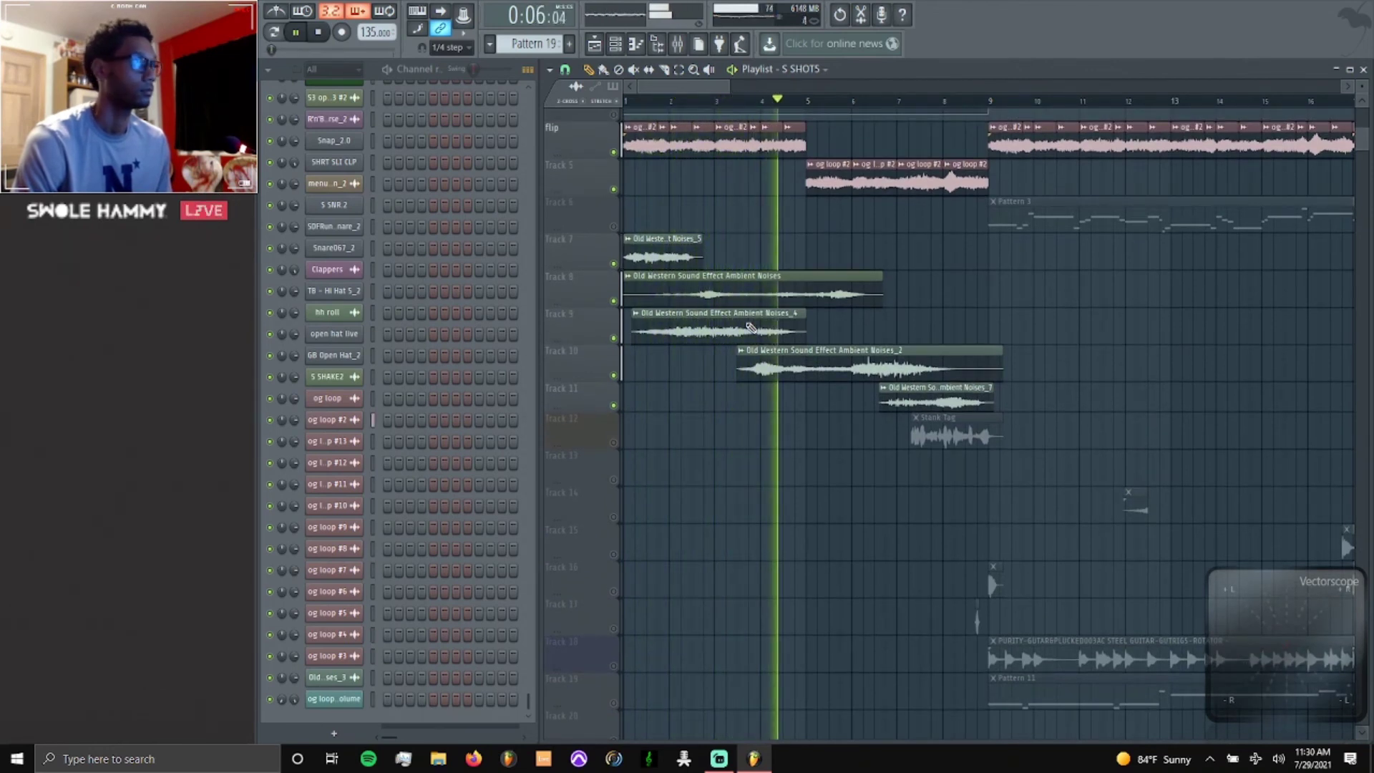
{"action": "scroll", "coordinate": [746, 321], "scroll_direction": "up", "scroll_amount": 2}
{"action": "scroll", "coordinate": [746, 323], "scroll_direction": "down", "scroll_amount": 1}
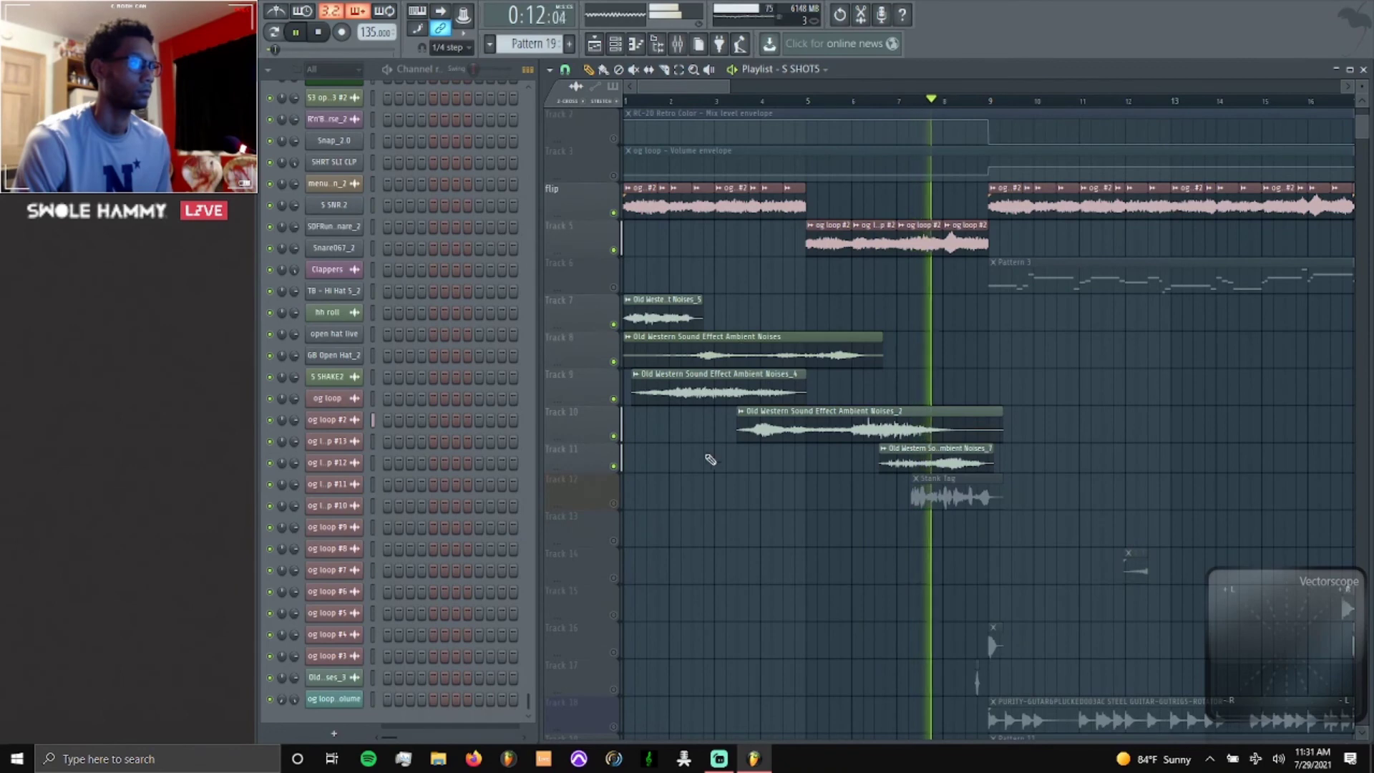
{"action": "key", "text": "space"}
{"action": "left_click", "coordinate": [692, 43]}
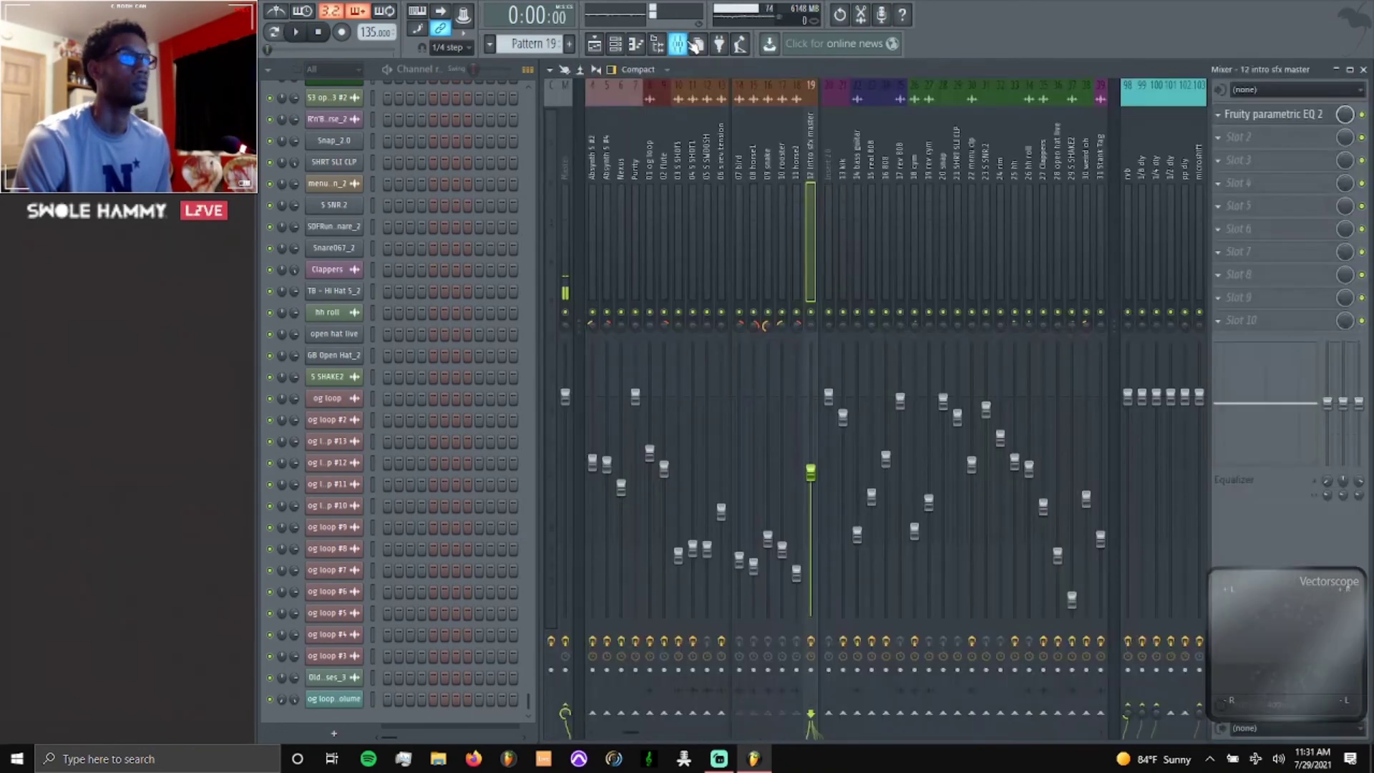
{"action": "left_click", "coordinate": [694, 43]}
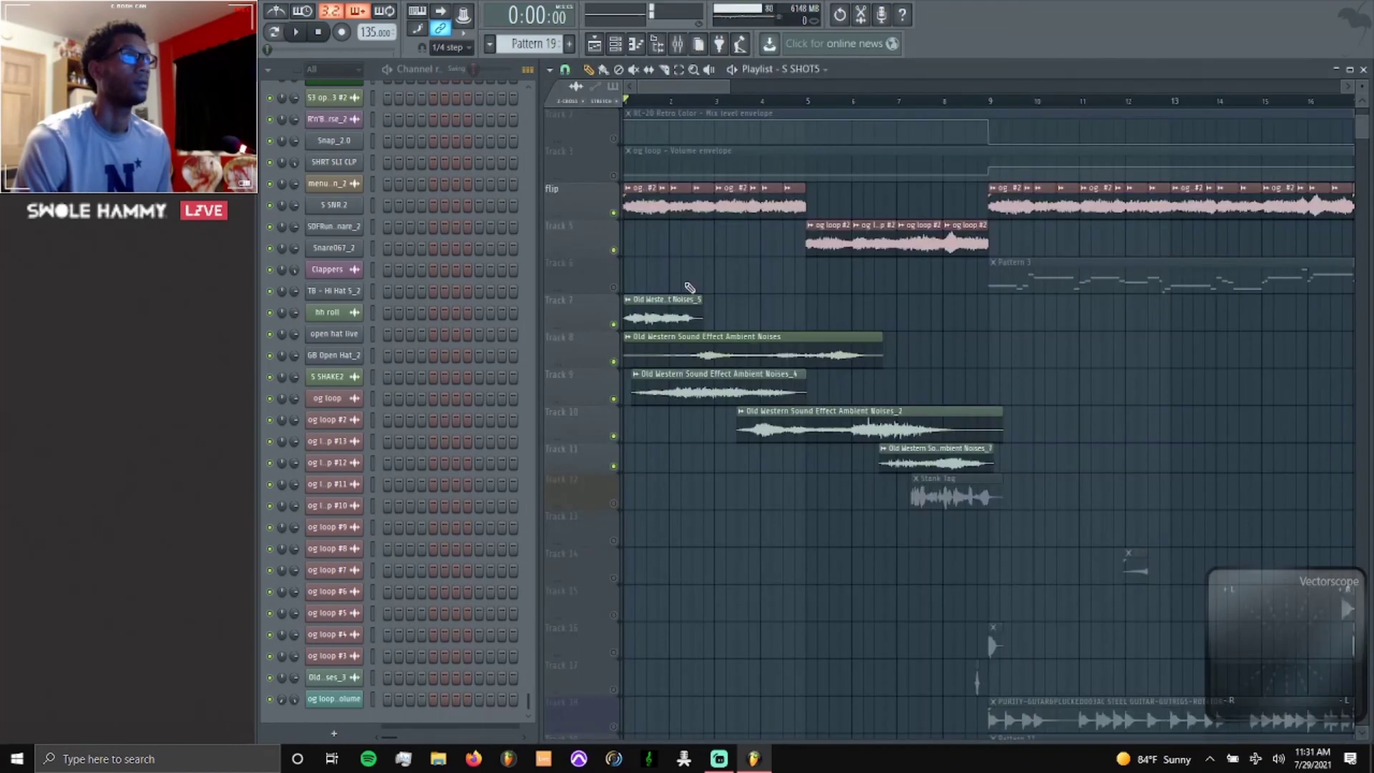
Enable the RC-20 Retro Color mix level and og loop volume envelopes on tracks 2 and 3 and replay the intro.
{"action": "right_click", "coordinate": [671, 232], "text": "ctrl"}
{"action": "left_click", "coordinate": [613, 176]}
{"action": "left_click", "coordinate": [614, 139]}
{"action": "key", "text": "space"}
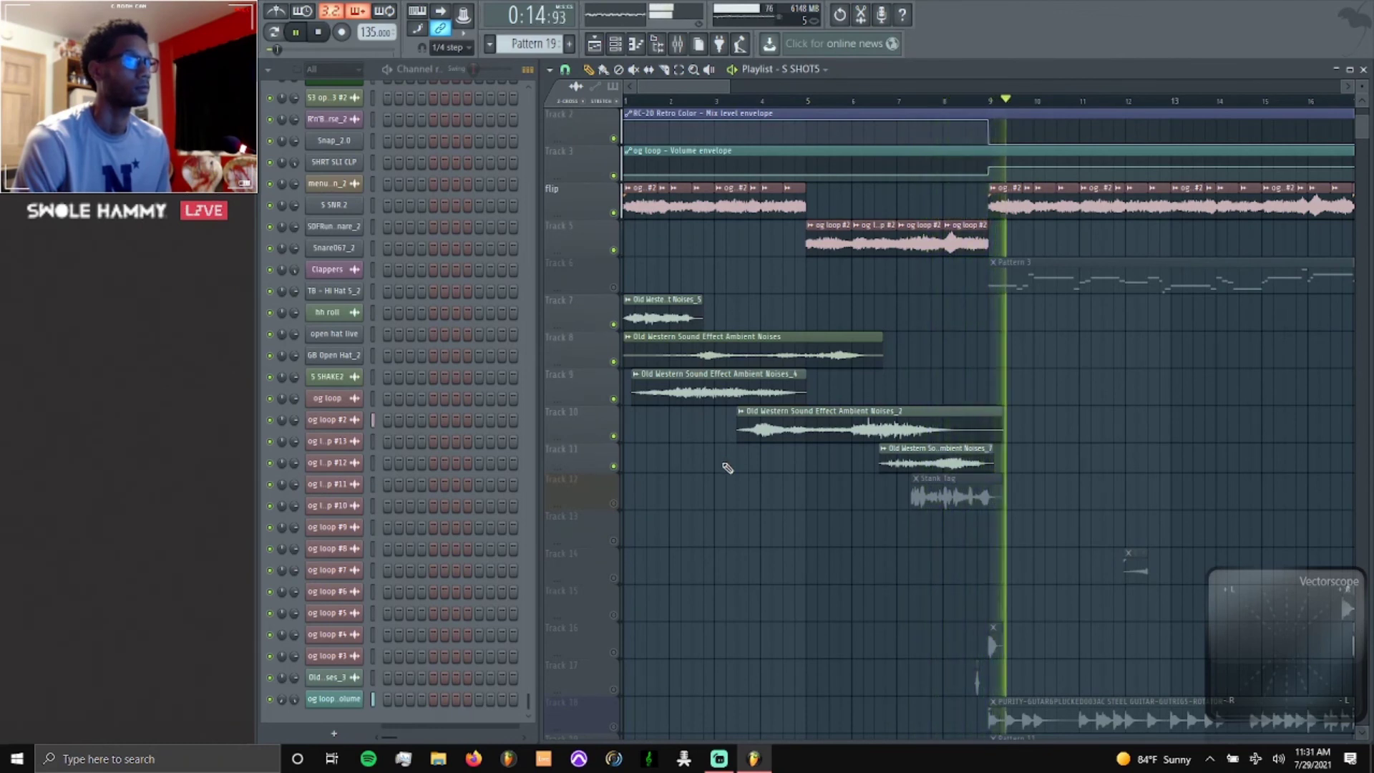
{"action": "key", "text": "space"}
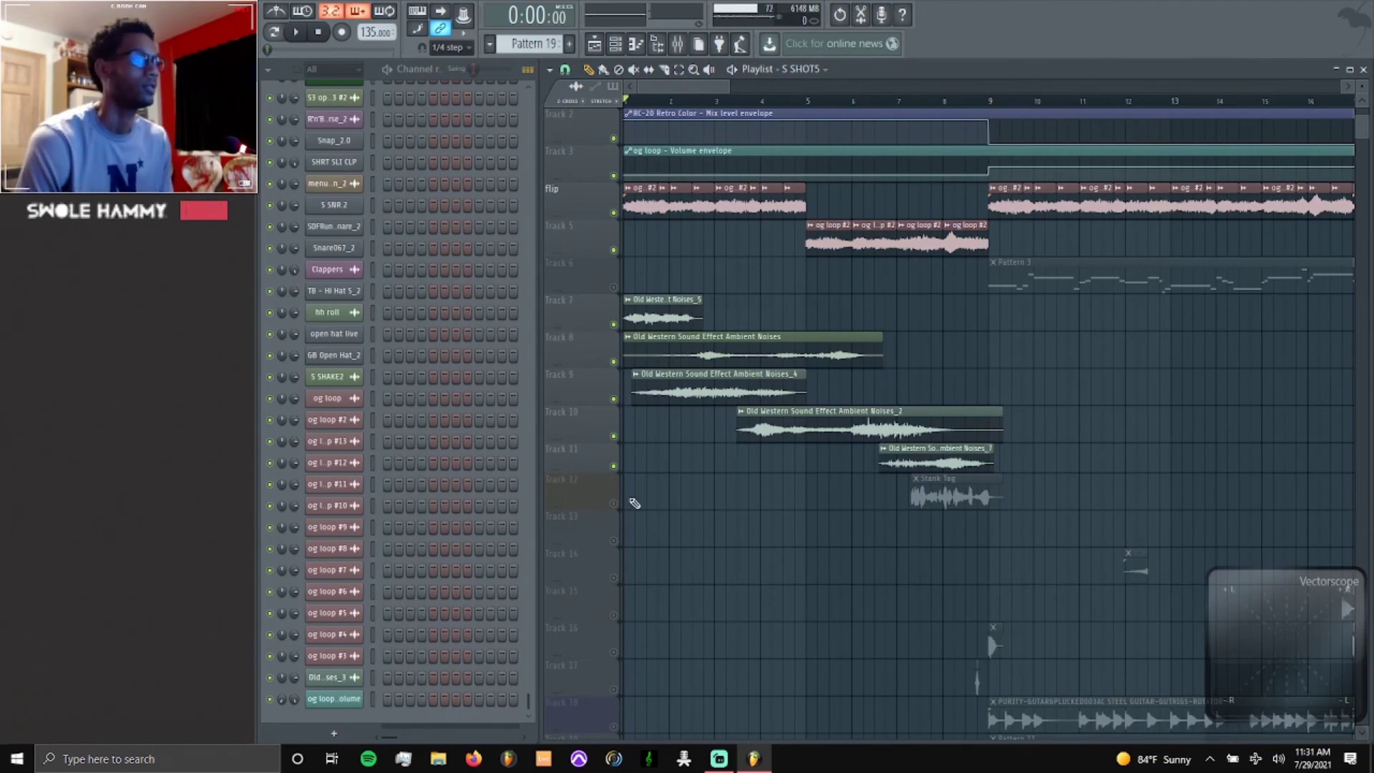
Reactivate all playlist tracks and look over the whole arrangement.
{"action": "scroll", "coordinate": [700, 494], "scroll_direction": "down", "scroll_amount": 5}
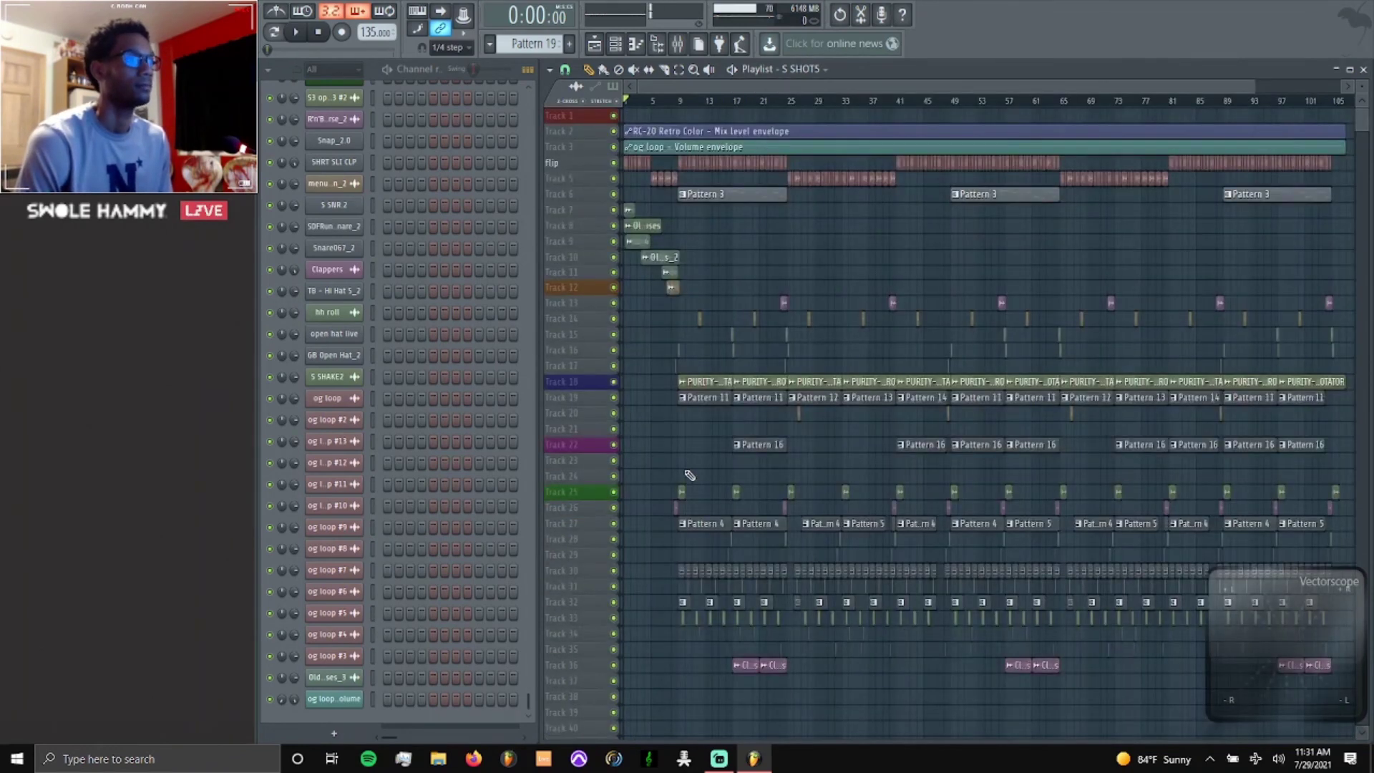
{"action": "scroll", "coordinate": [683, 471], "scroll_direction": "up", "scroll_amount": 2}
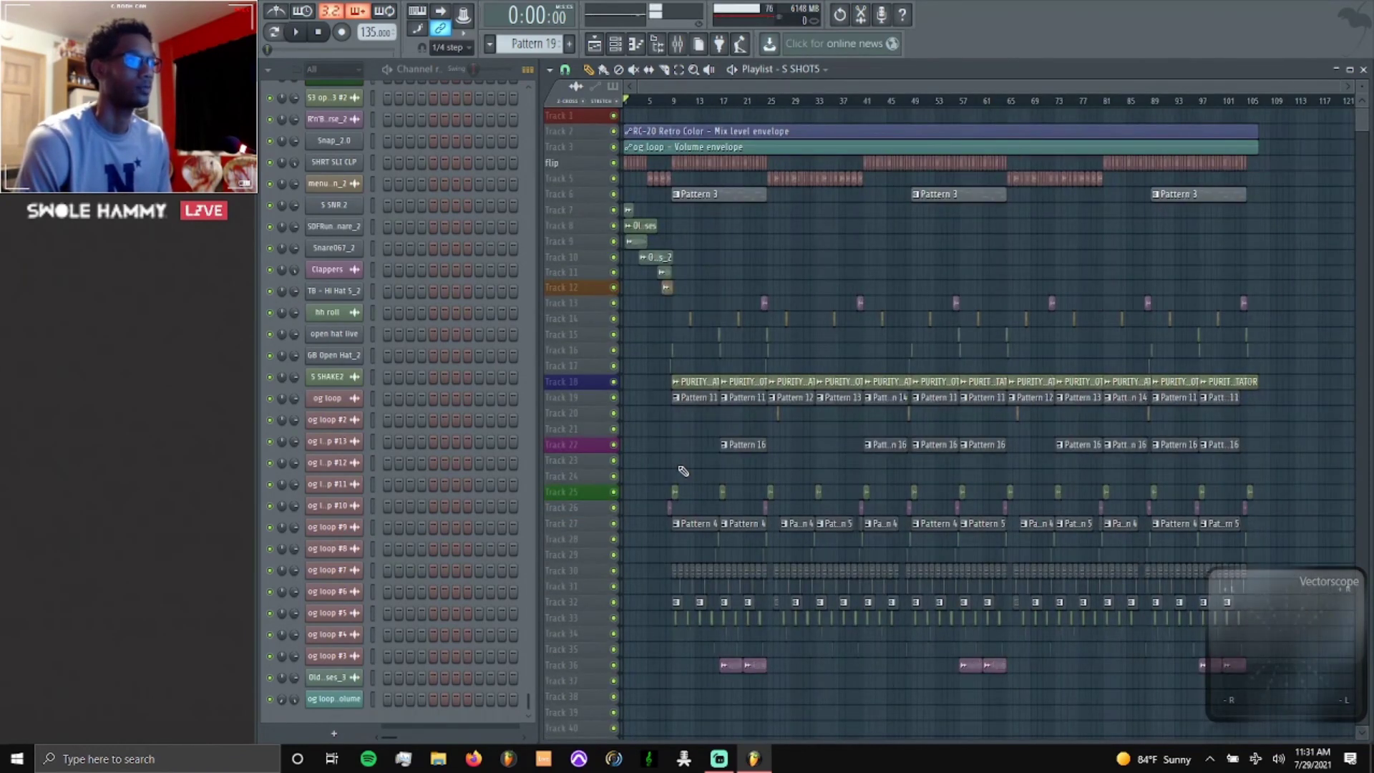
{"action": "scroll", "coordinate": [681, 471], "scroll_direction": "up", "scroll_amount": 2}
{"action": "scroll", "coordinate": [643, 468], "scroll_direction": "down", "scroll_amount": 2}
Review the mixer channels from og loop through S SWOOSH and check the Fruity parametric EQ 2 on 03 S SHOTS.
{"action": "left_click", "coordinate": [682, 47]}
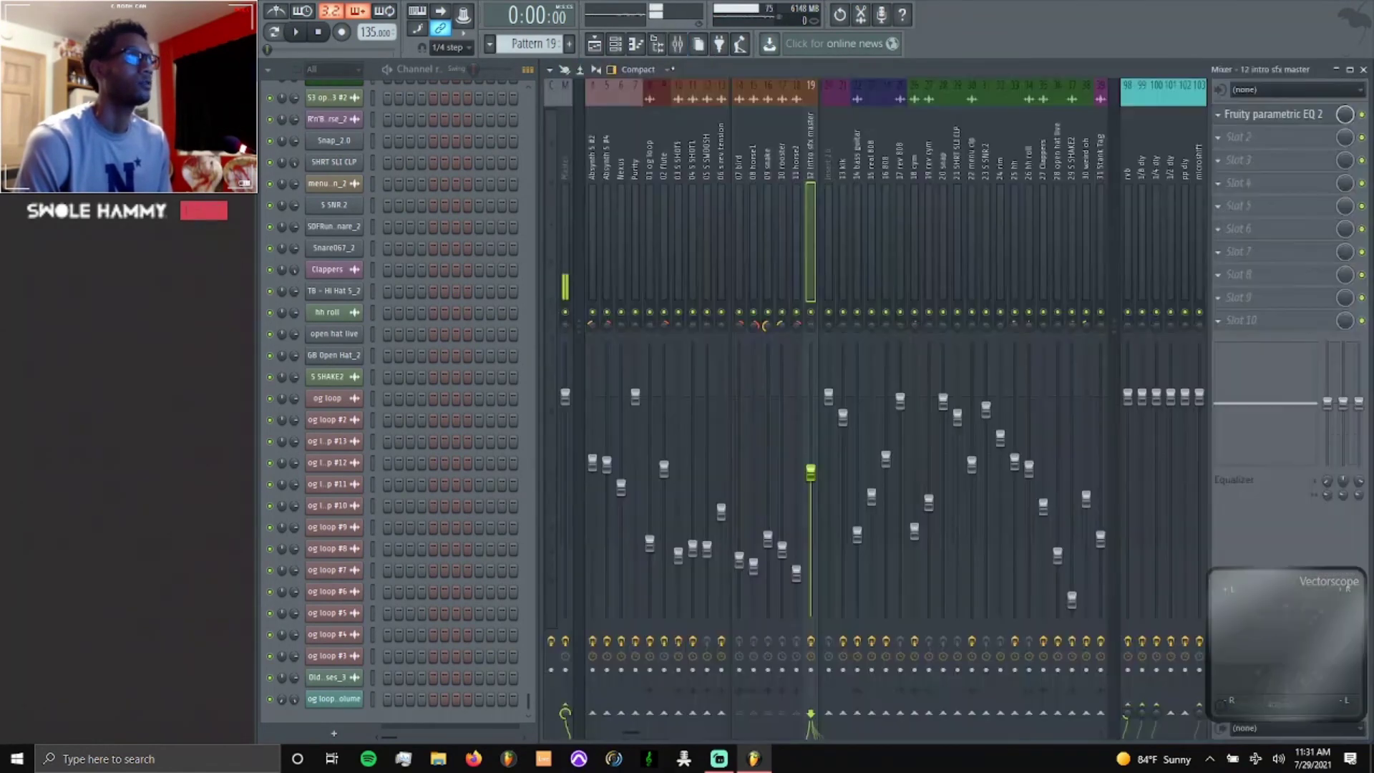
{"action": "scroll", "coordinate": [846, 408], "scroll_direction": "left", "scroll_amount": 1}
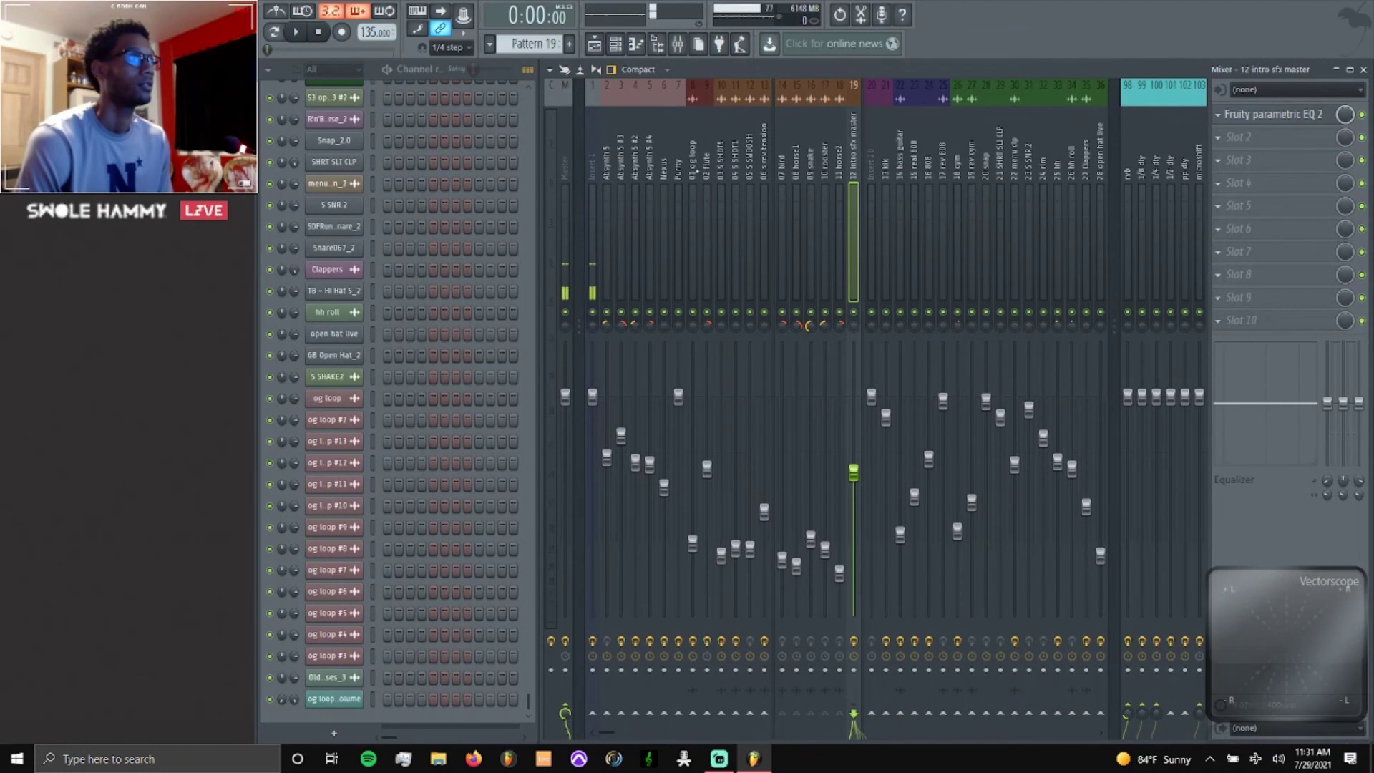
{"action": "left_click", "coordinate": [697, 171]}
{"action": "key", "text": "Right"}
{"action": "key", "text": "Right"}
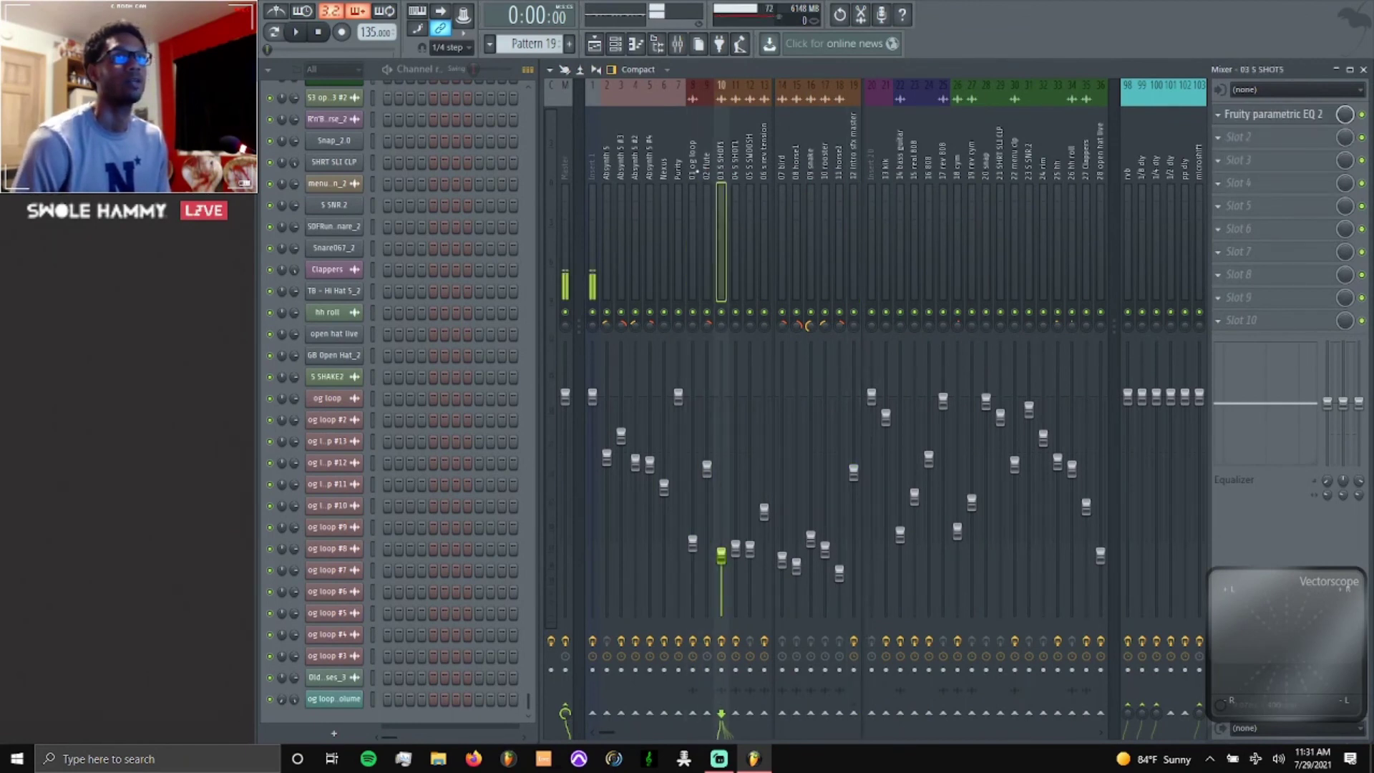
{"action": "key", "text": "Right"}
{"action": "key", "text": "Right"}
{"action": "key", "text": "Left"}
{"action": "key", "text": "Left"}
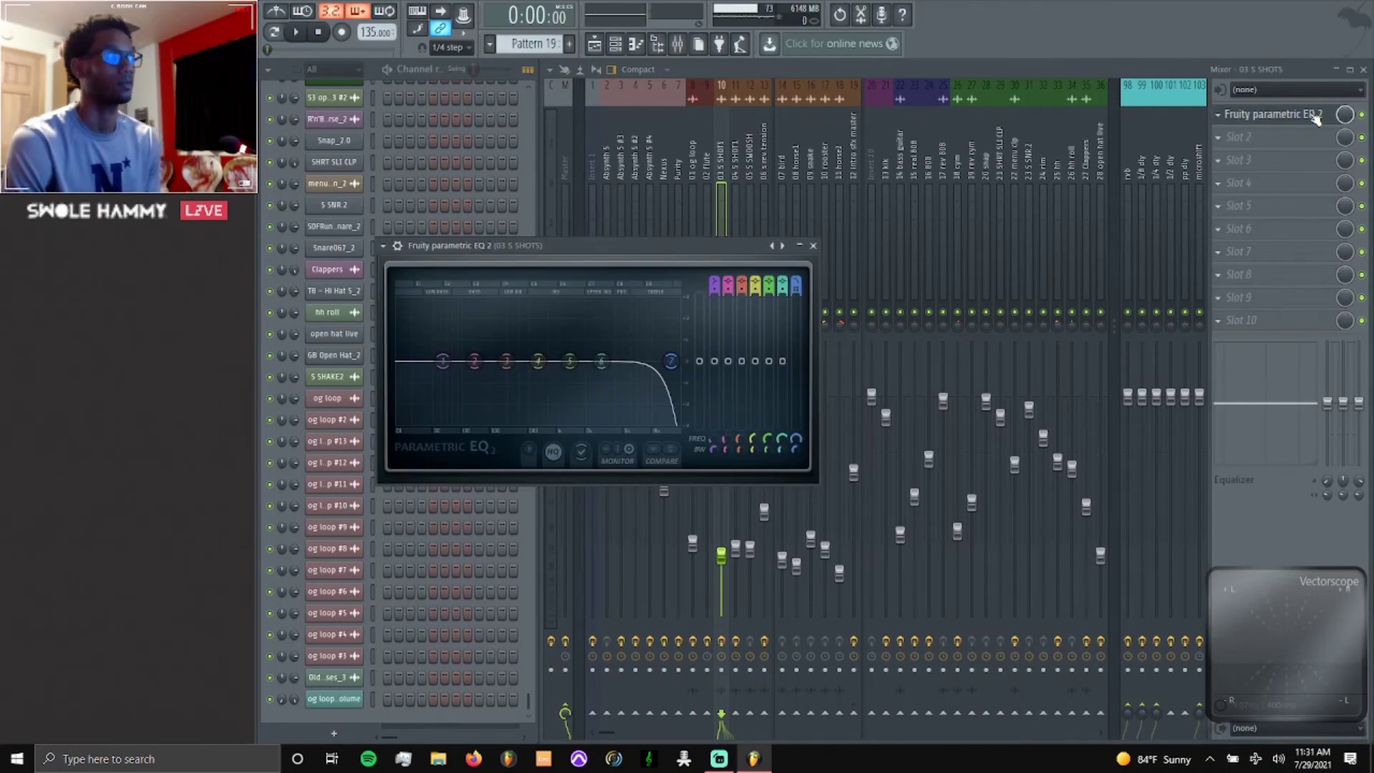
Inspect the effect slots of the S SWOOSH and s rev tension channels, checking the rev tension Fruity parametric EQ 2.
{"action": "key", "text": "Right"}
{"action": "key", "text": "Right"}
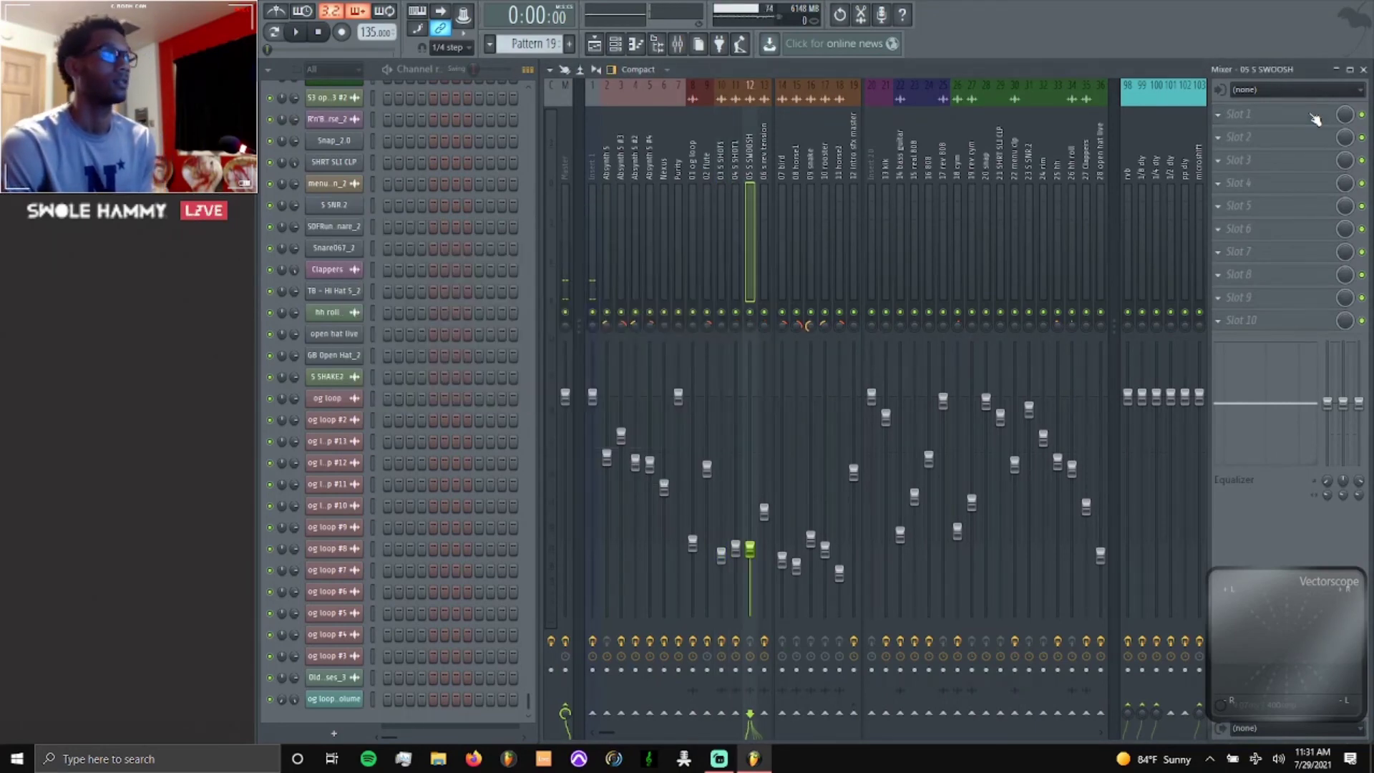
{"action": "left_click", "coordinate": [1315, 119]}
{"action": "key", "text": "Escape"}
{"action": "key", "text": "Right"}
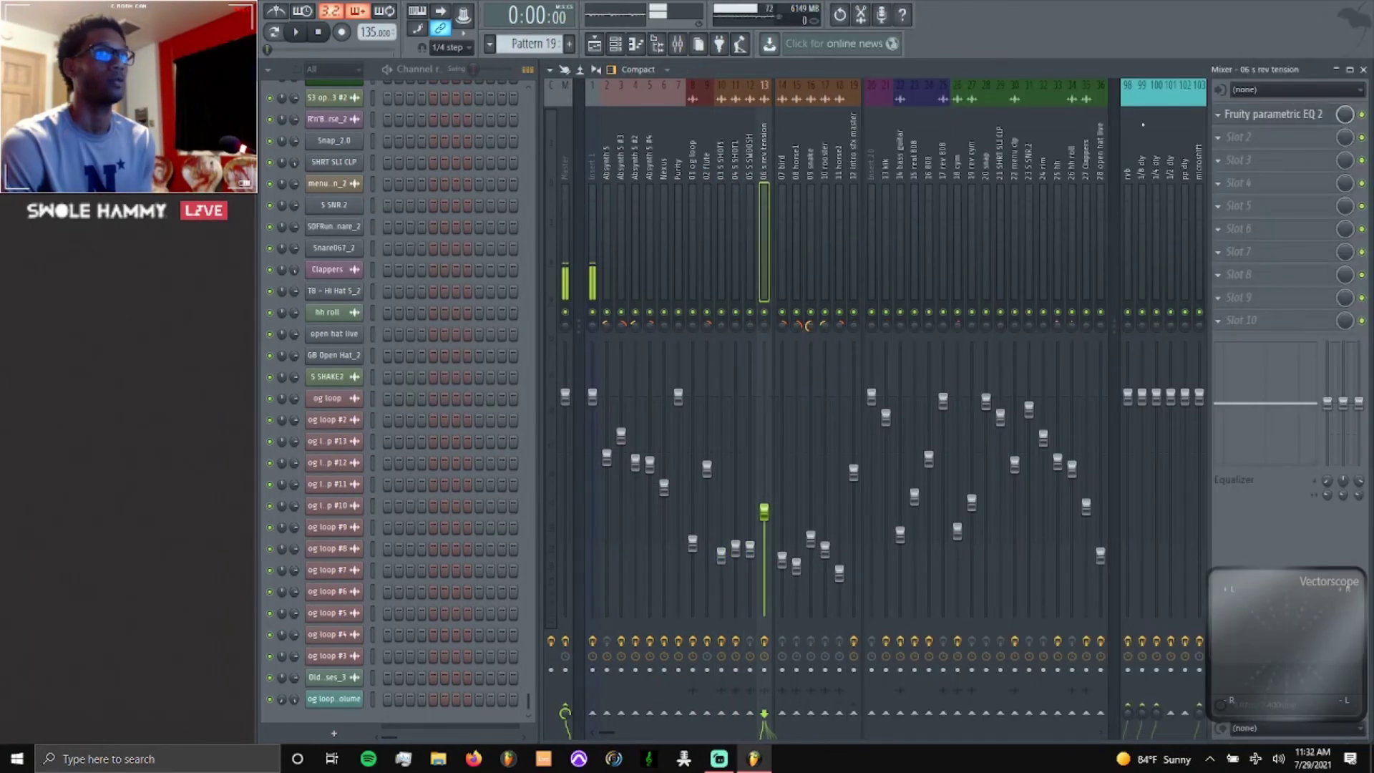
{"action": "left_click", "coordinate": [1266, 116]}
{"action": "left_click", "coordinate": [1267, 116]}
Step through the intro sound effect channels to 13 kik, check its DevilLocDeluxe, and return to the playlist.
{"action": "key", "text": "Right"}
{"action": "key", "text": "Right"}
{"action": "key", "text": "Right"}
{"action": "key", "text": "Right"}
{"action": "key", "text": "Right"}
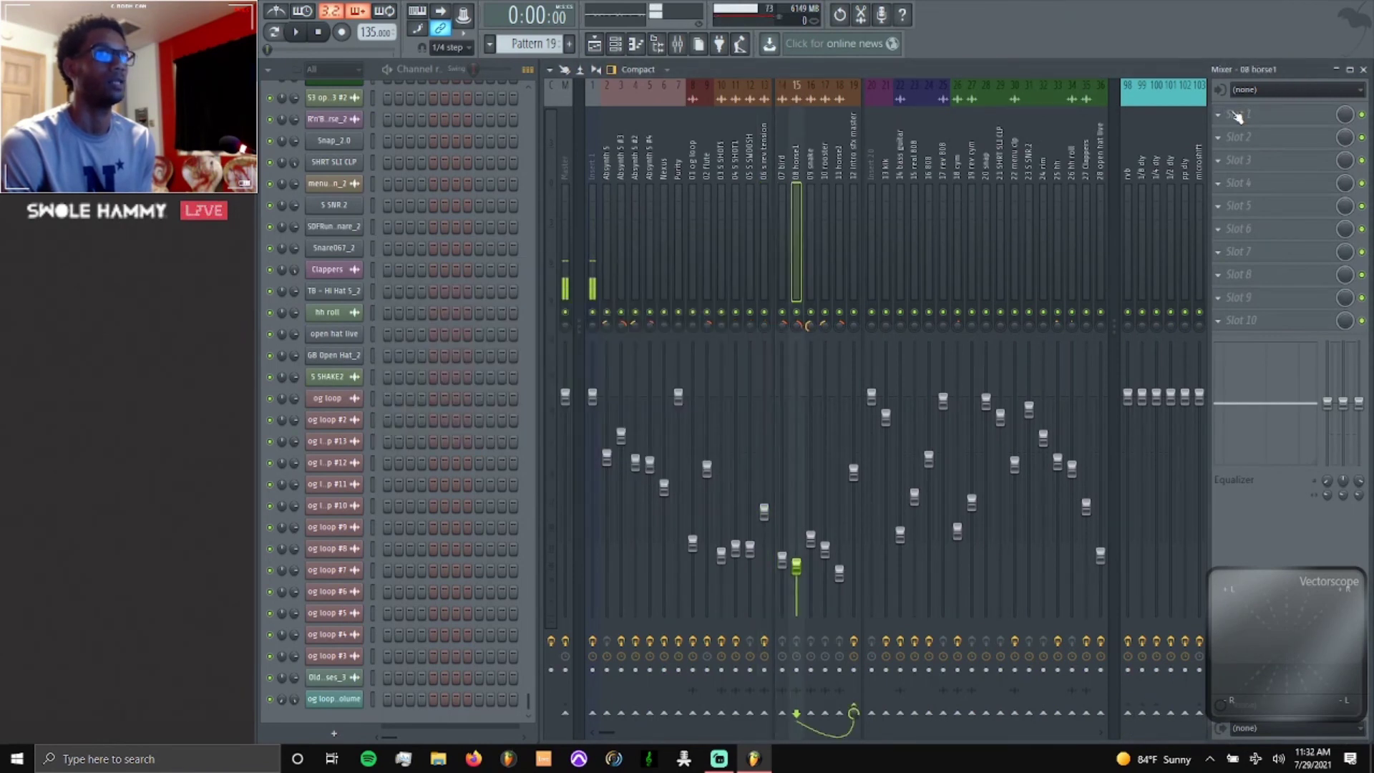
{"action": "key", "text": "Right"}
{"action": "key", "text": "Right"}
{"action": "key", "text": "Right"}
{"action": "key", "text": "Right"}
{"action": "key", "text": "Left"}
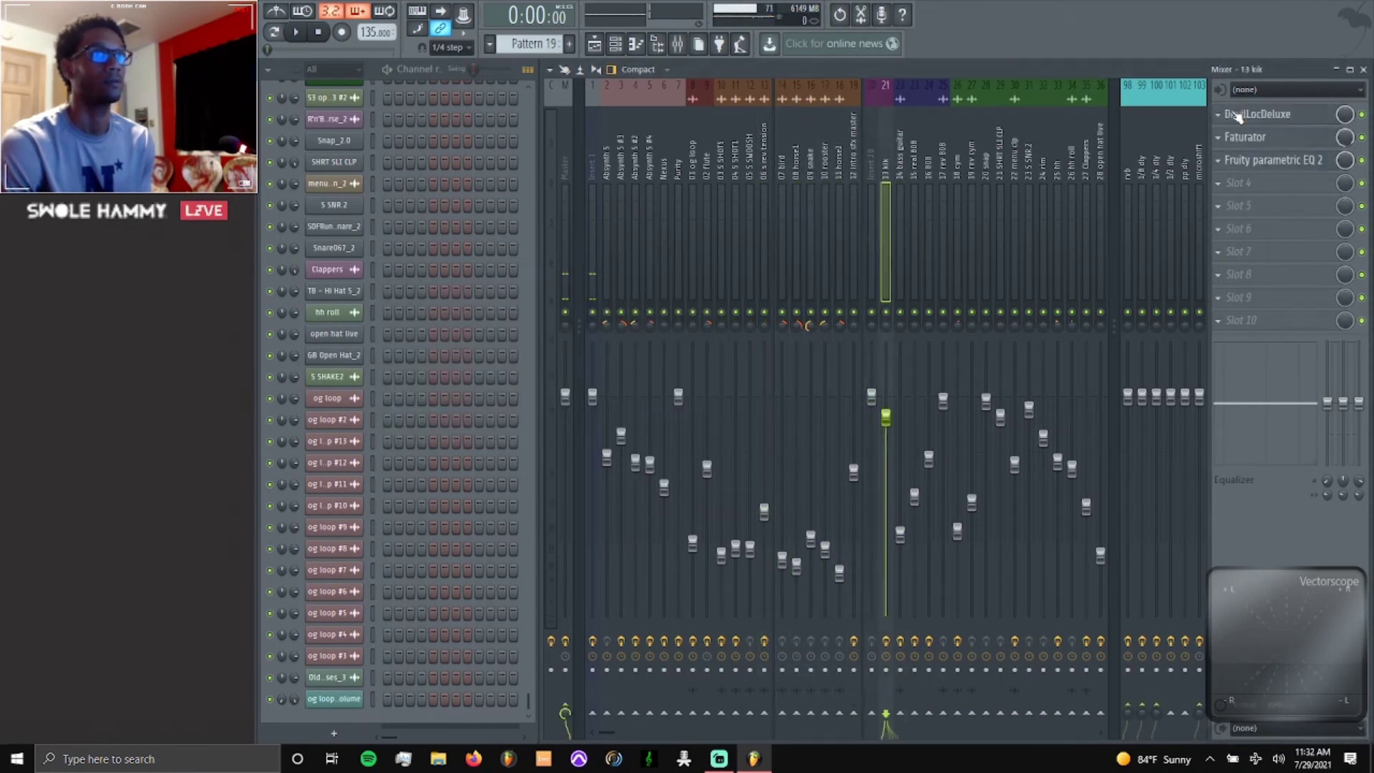
{"action": "left_click", "coordinate": [1253, 116]}
{"action": "left_click", "coordinate": [1253, 116]}
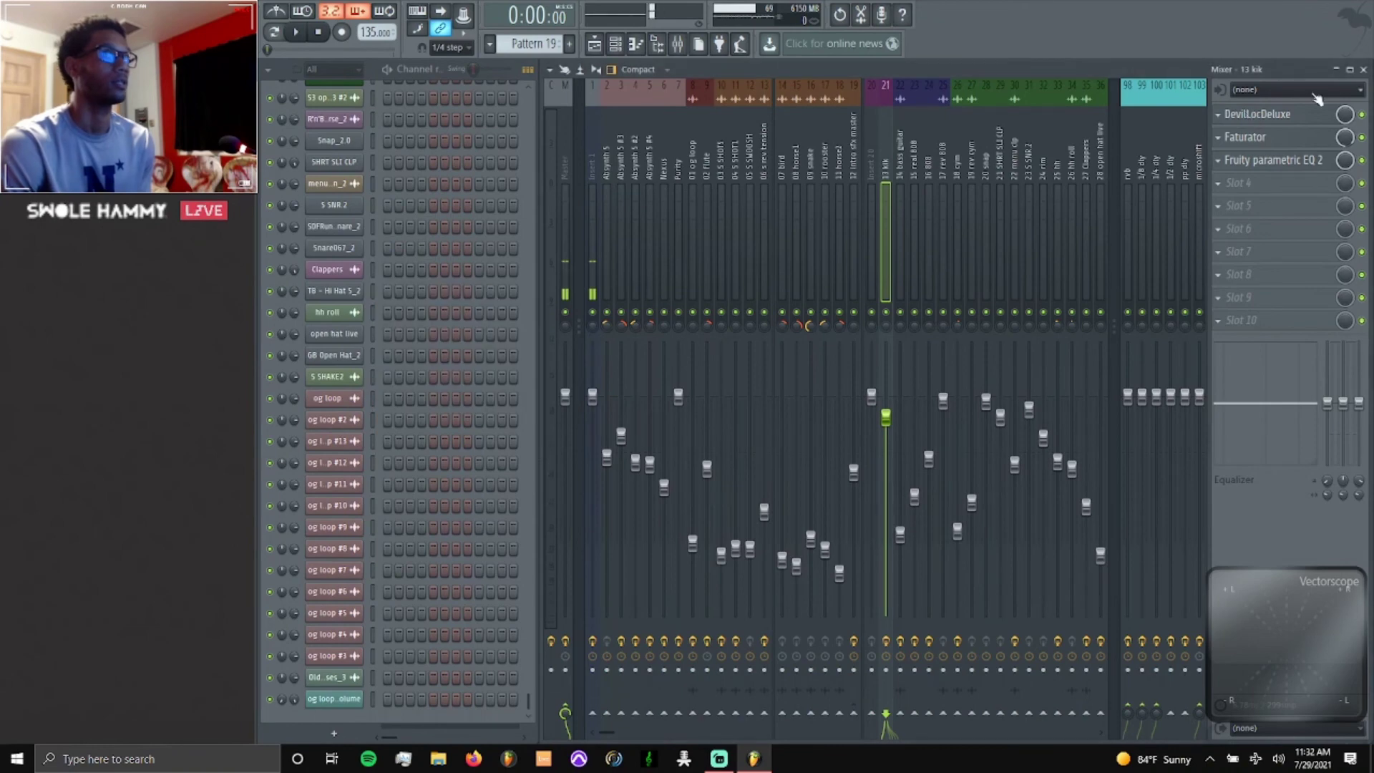
{"action": "left_click", "coordinate": [1363, 70]}
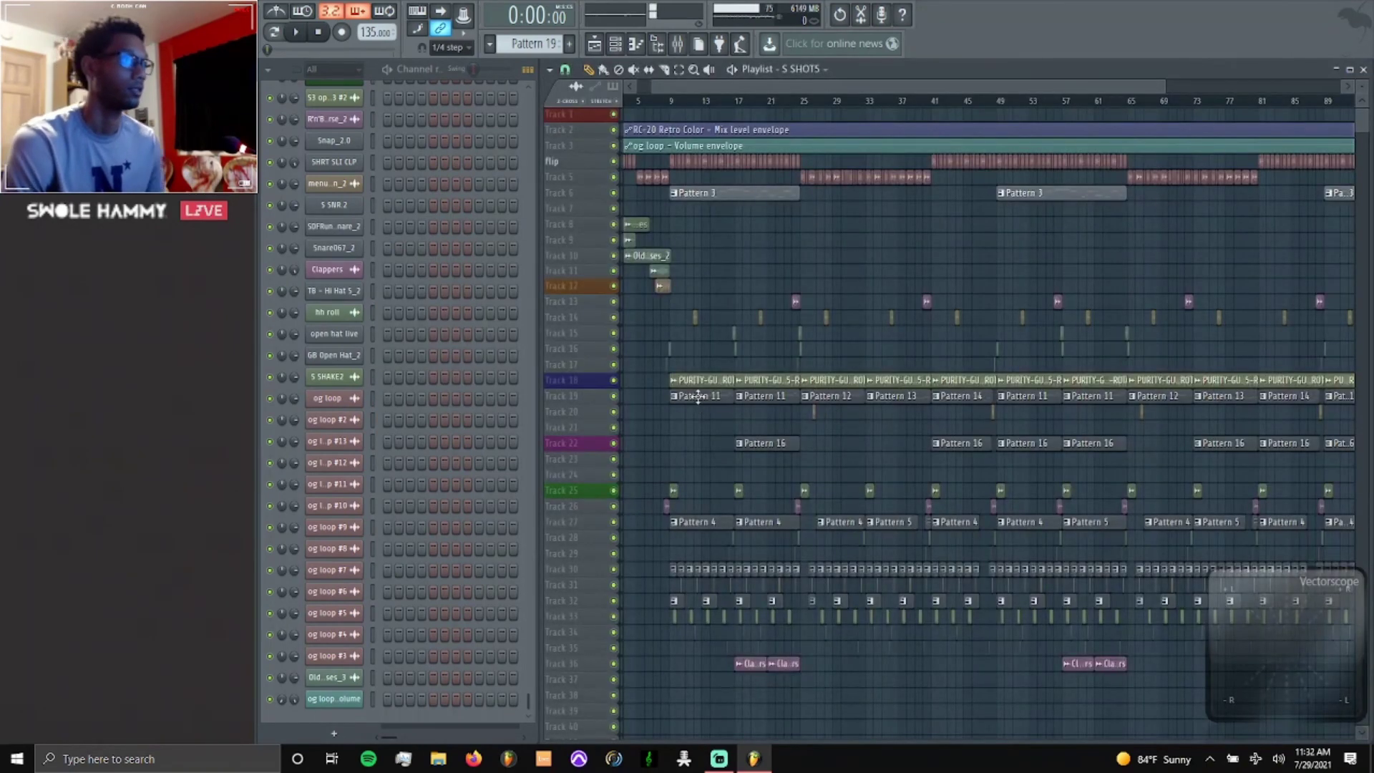
Open the kick notes of Pattern 16 on track 22 in the piano roll and play the pattern on its own.
{"action": "scroll", "coordinate": [698, 395], "scroll_direction": "up", "scroll_amount": 2}
{"action": "scroll", "coordinate": [784, 493], "scroll_direction": "down", "scroll_amount": 1}
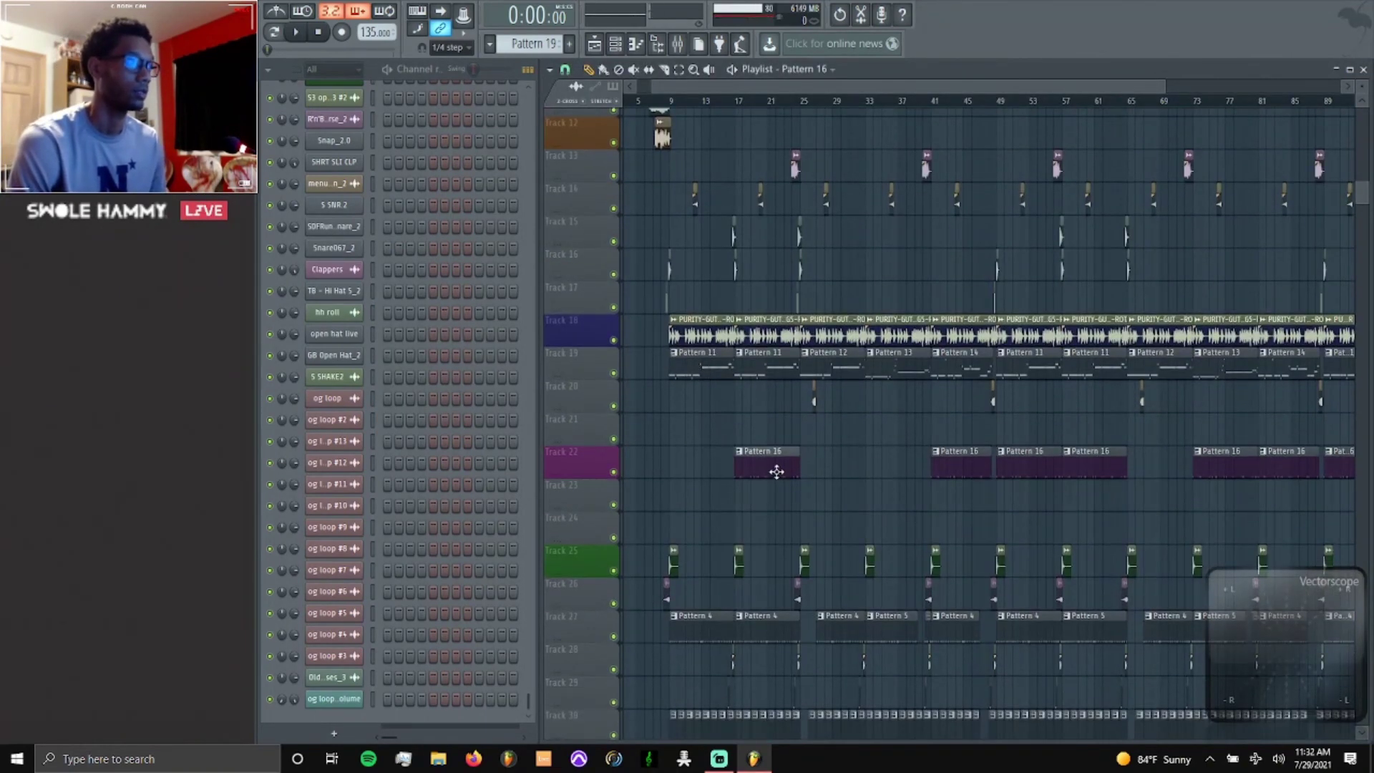
{"action": "double_click", "coordinate": [776, 472]}
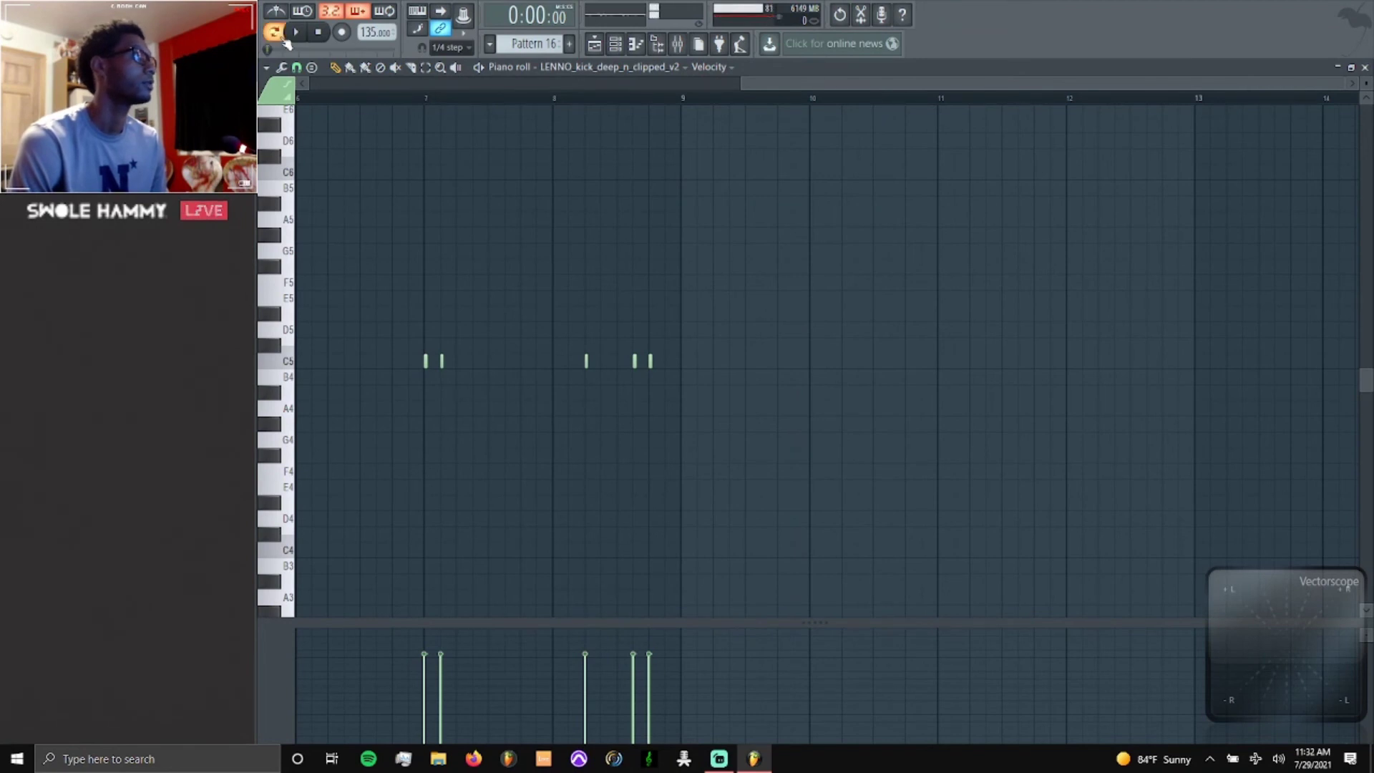
{"action": "key", "text": "space"}
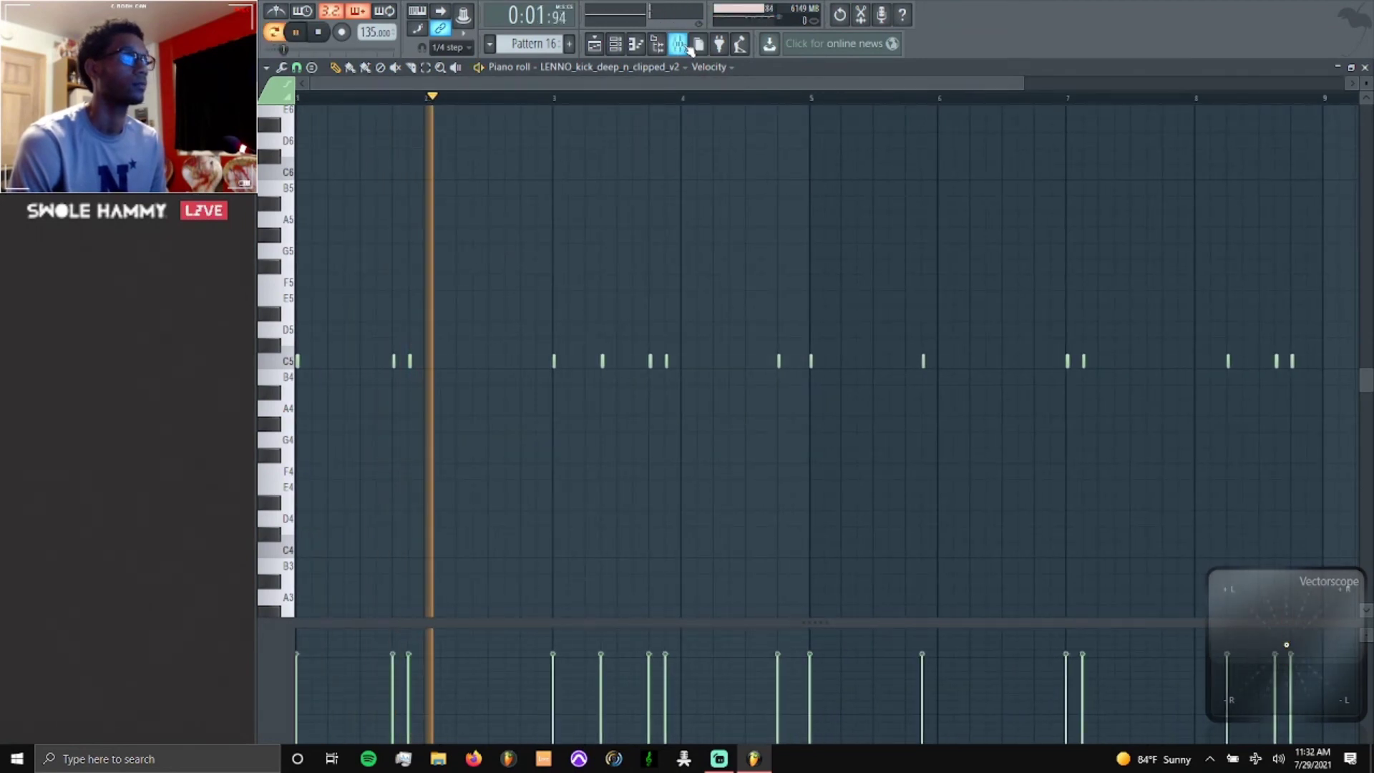
Bypass DevilLocDeluxe, Faturator and Fruity parametric EQ 2 on the 13 kik channel and play the dry kick.
{"action": "left_click", "coordinate": [686, 45]}
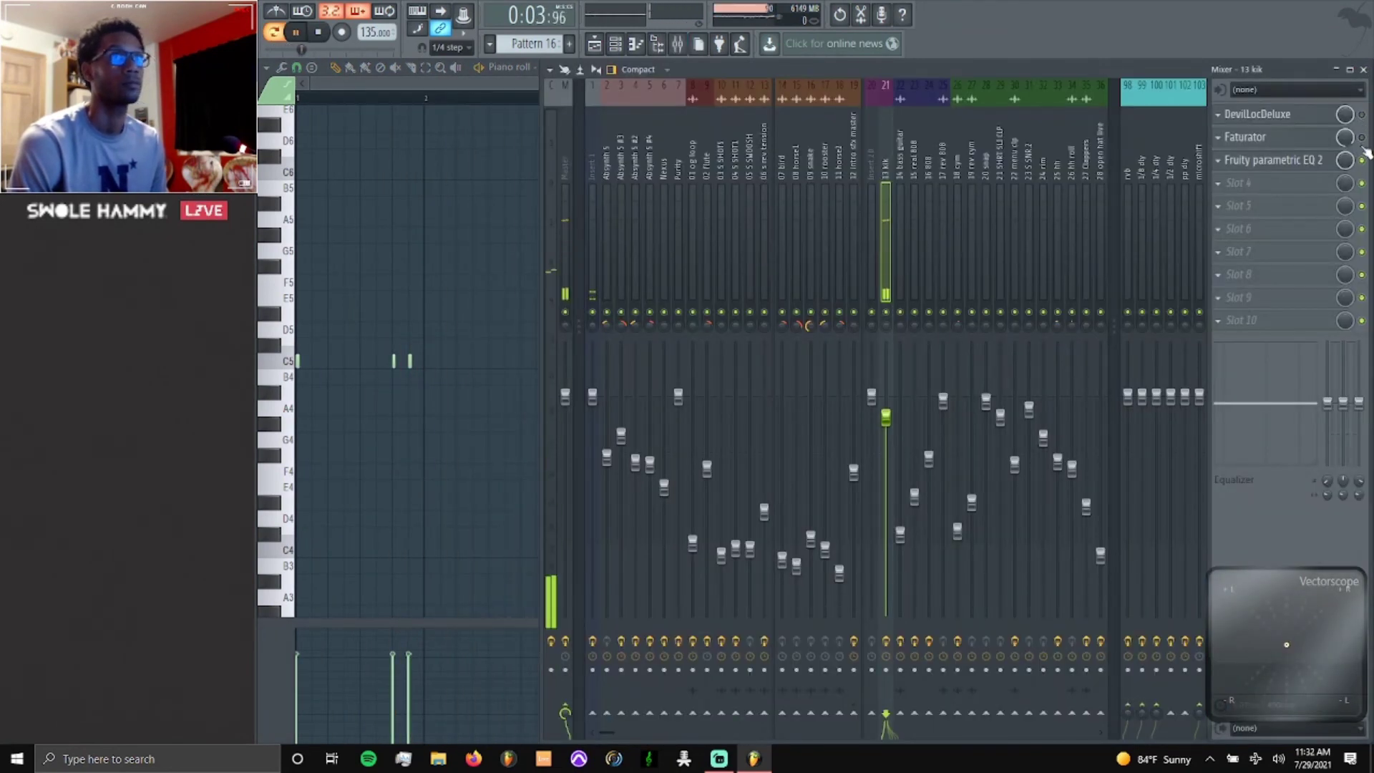
{"action": "key", "text": "space"}
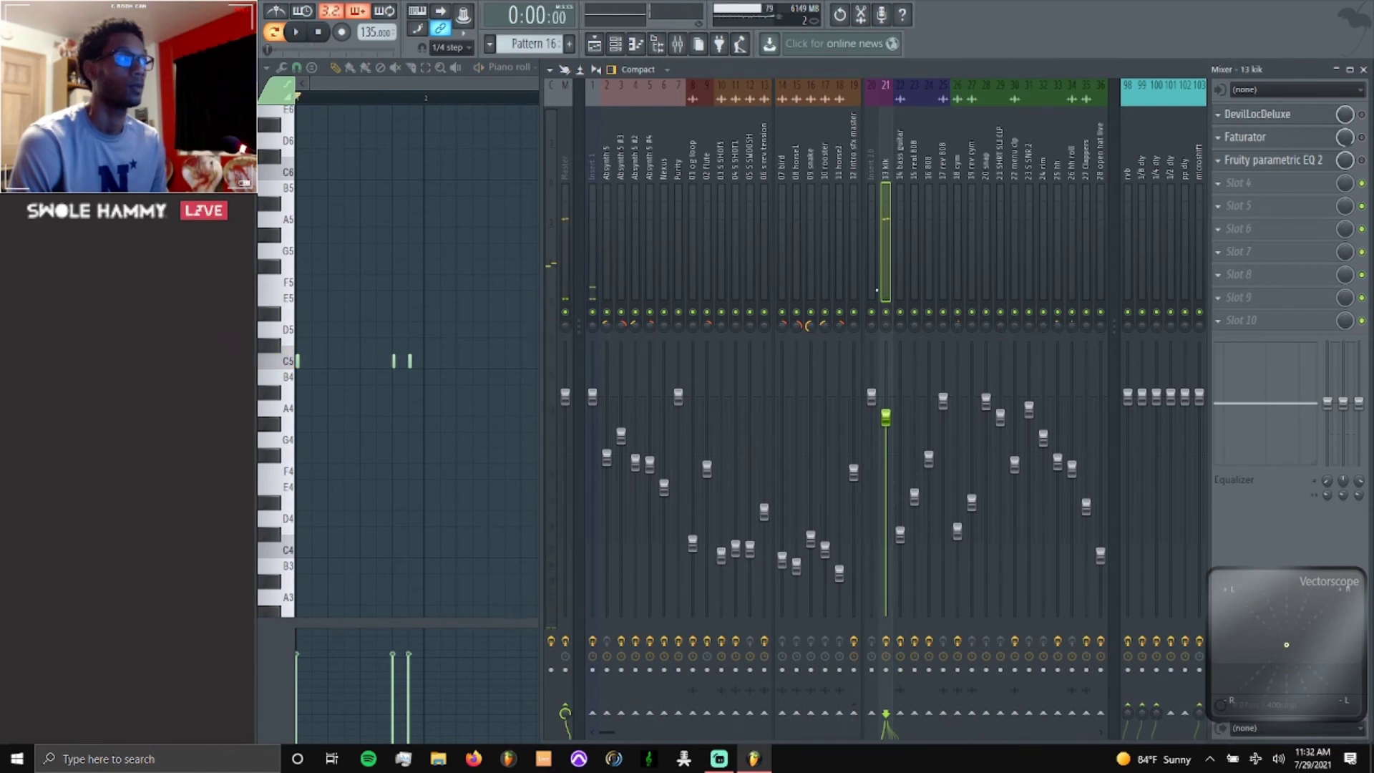
{"action": "key", "text": "space"}
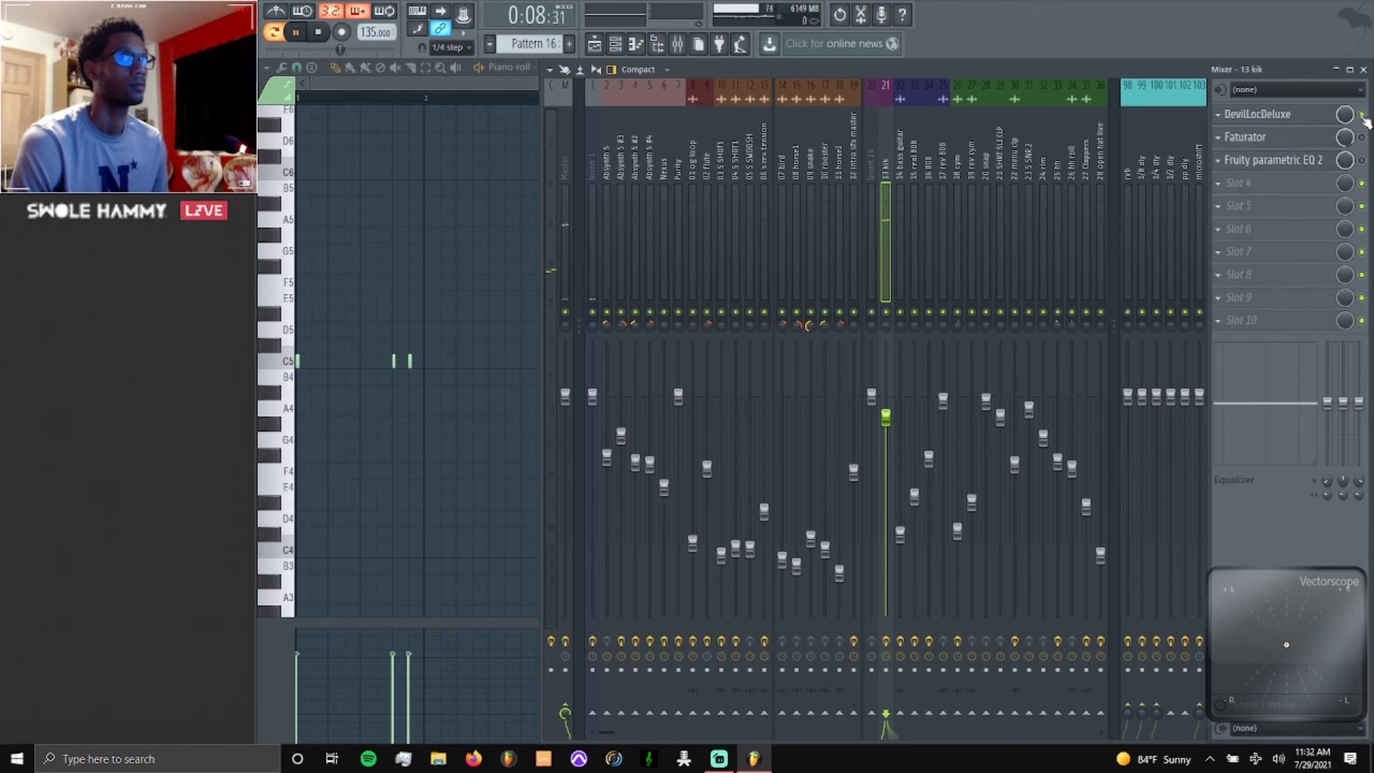
Reactivate DevilLocDeluxe and Faturator on the kick channel in turn, viewing each plugin's settings while the pattern plays.
{"action": "left_click", "coordinate": [1305, 119]}
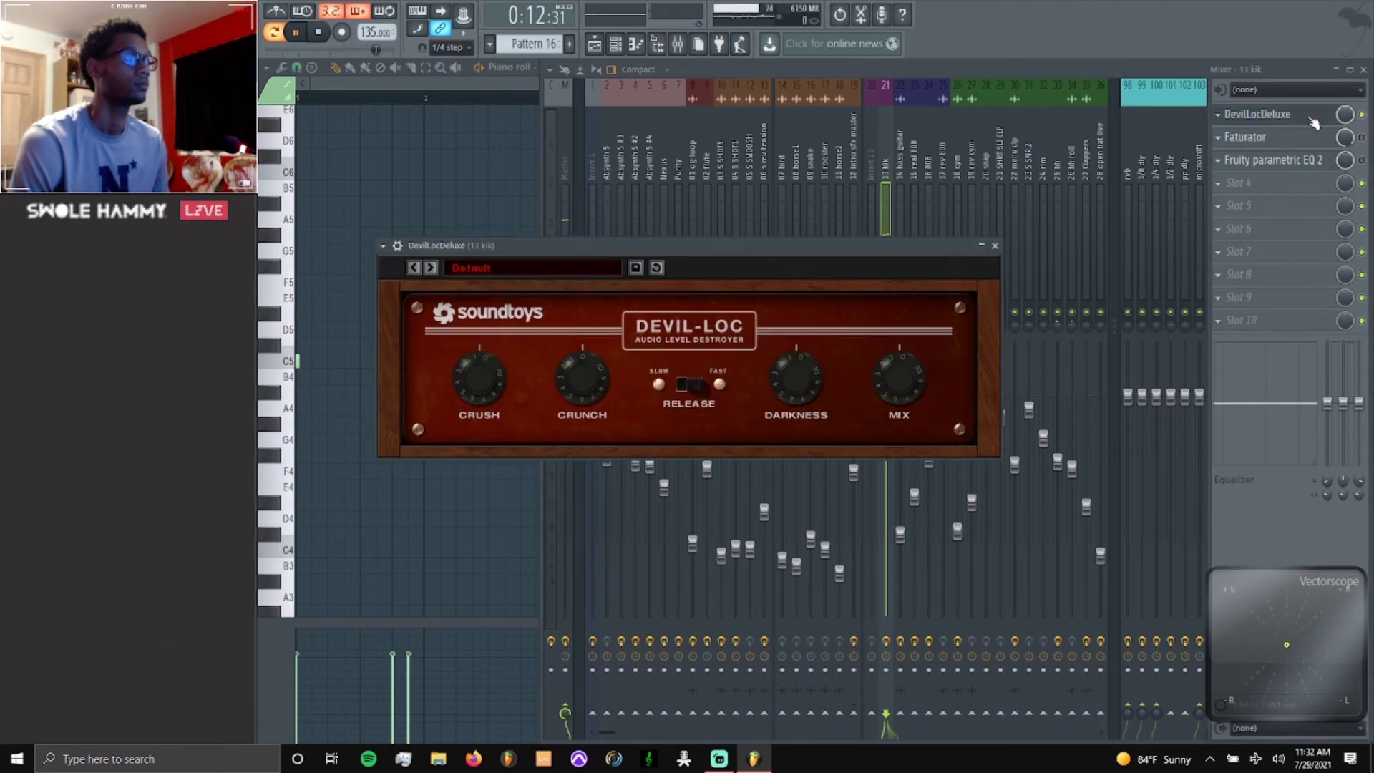
{"action": "left_click", "coordinate": [1309, 120]}
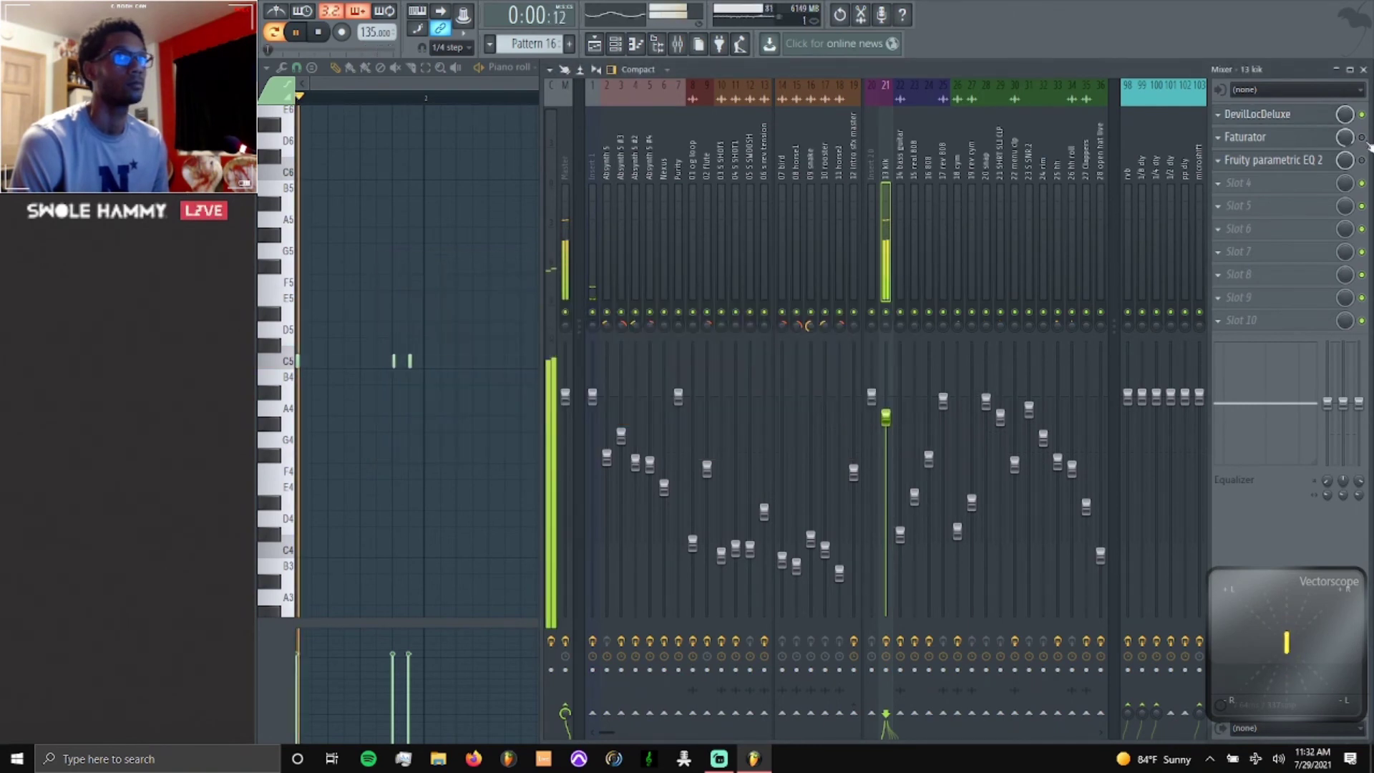
{"action": "left_click", "coordinate": [1264, 145]}
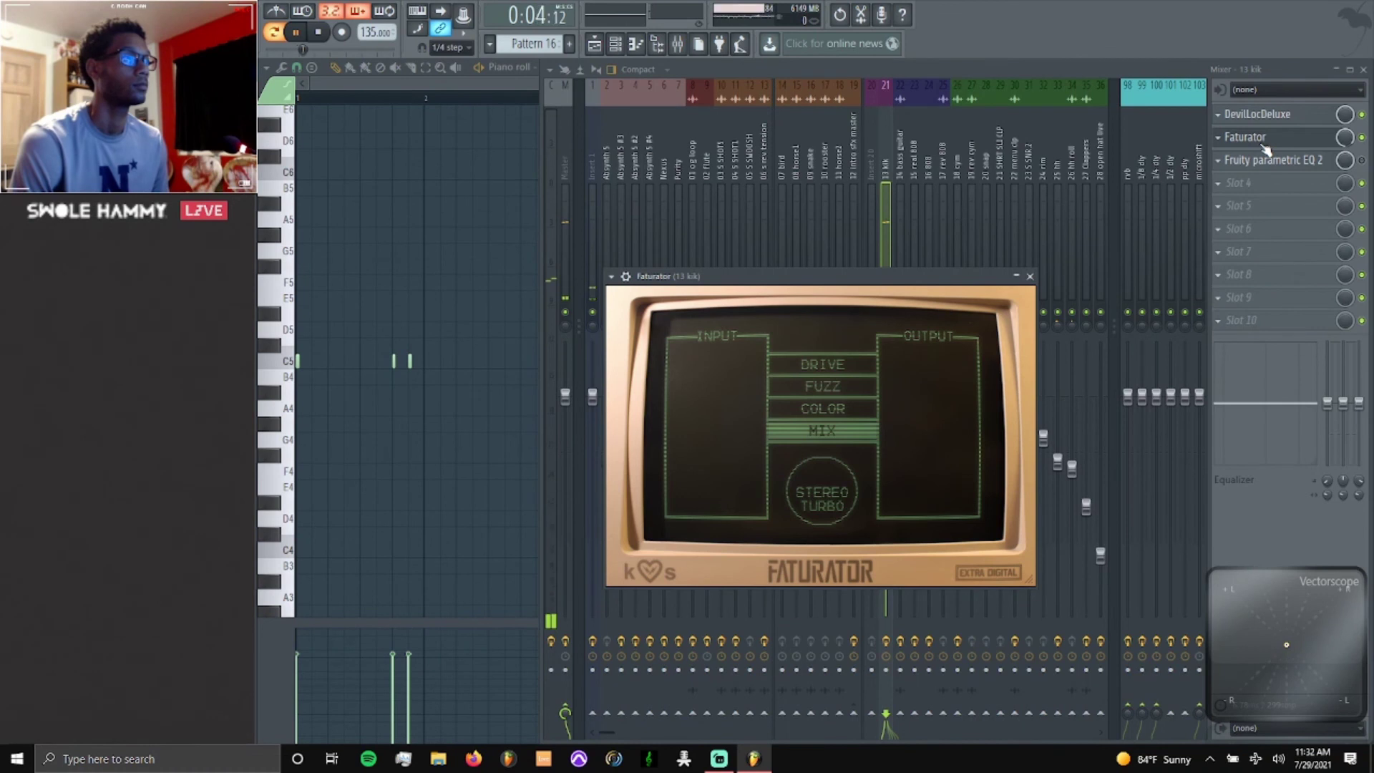
{"action": "left_click", "coordinate": [1362, 138]}
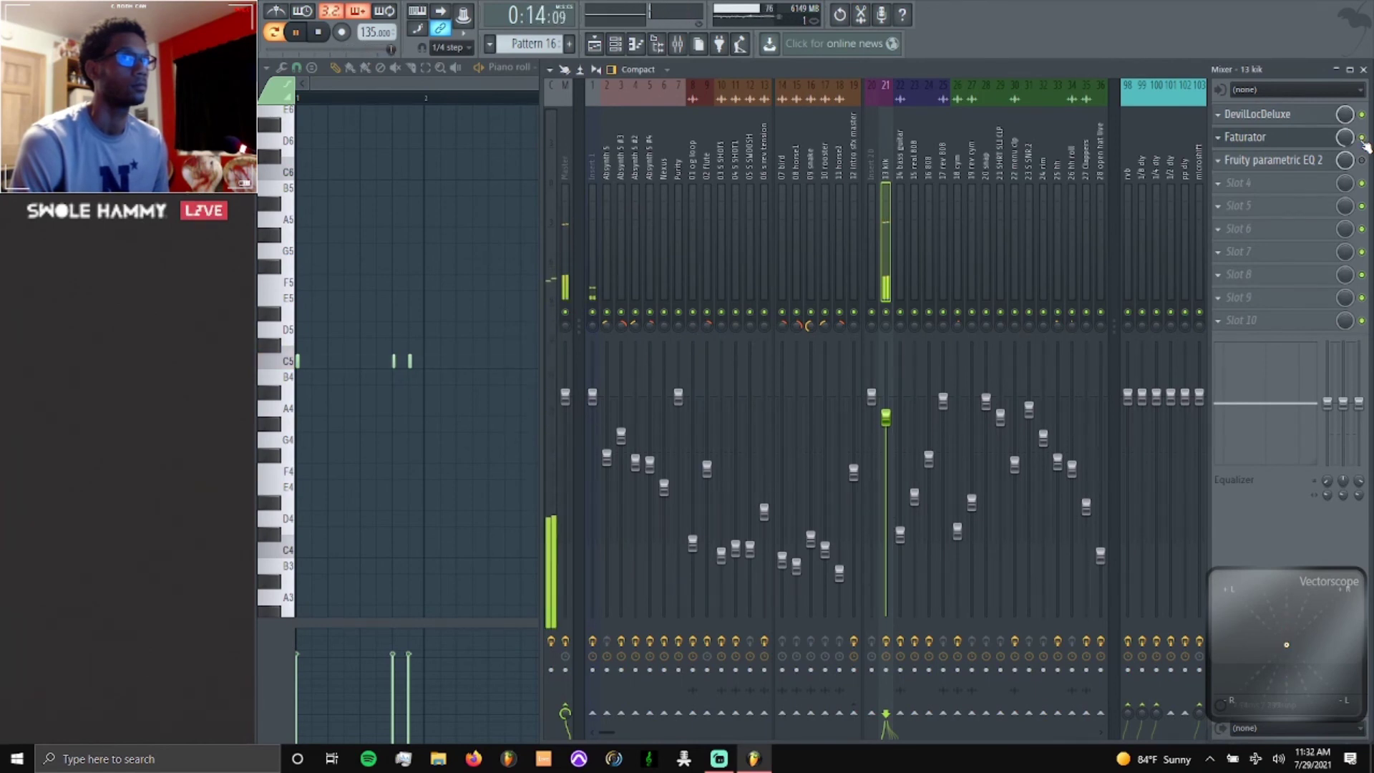
Check the kick's Fruity parametric EQ 2 curve, reactivate the effect during playback, then stop and close it.
{"action": "left_click", "coordinate": [1294, 165]}
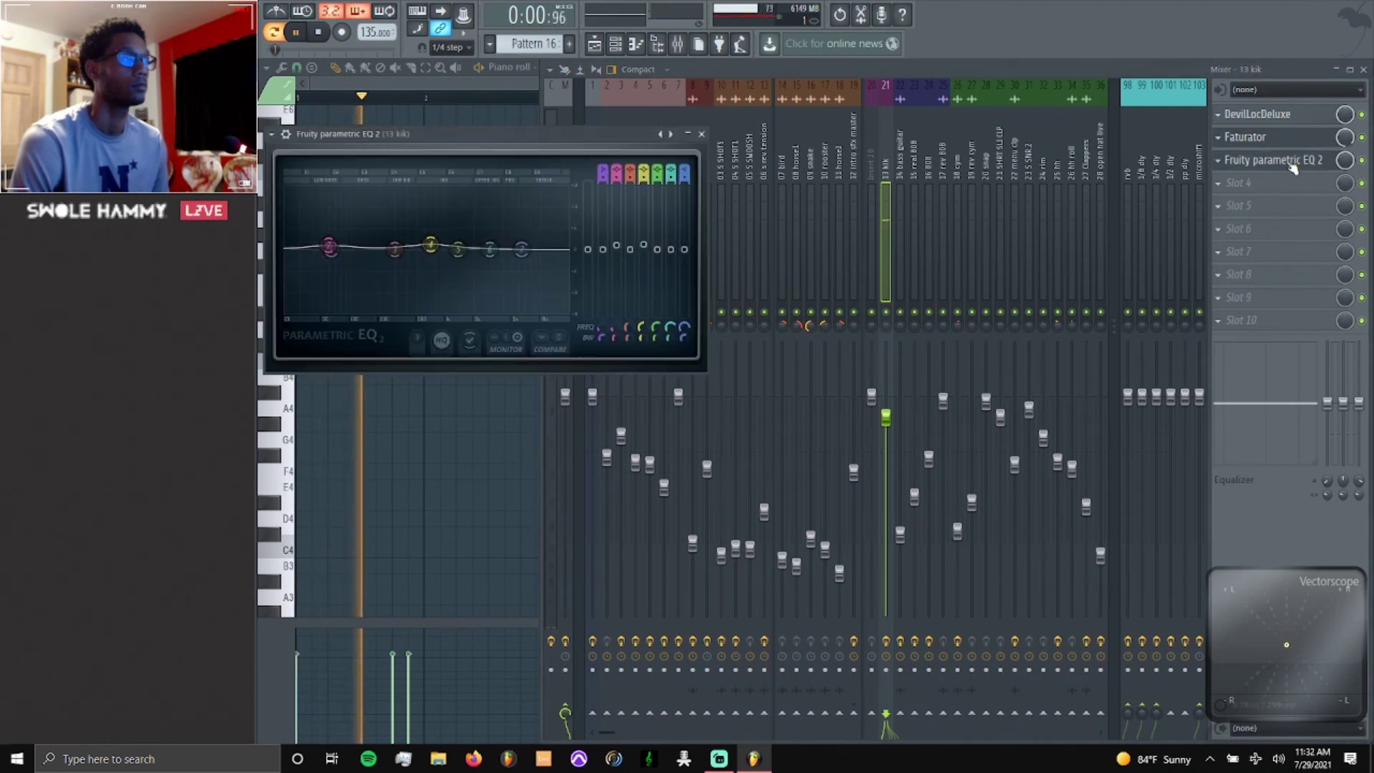
{"action": "left_click", "coordinate": [1367, 166]}
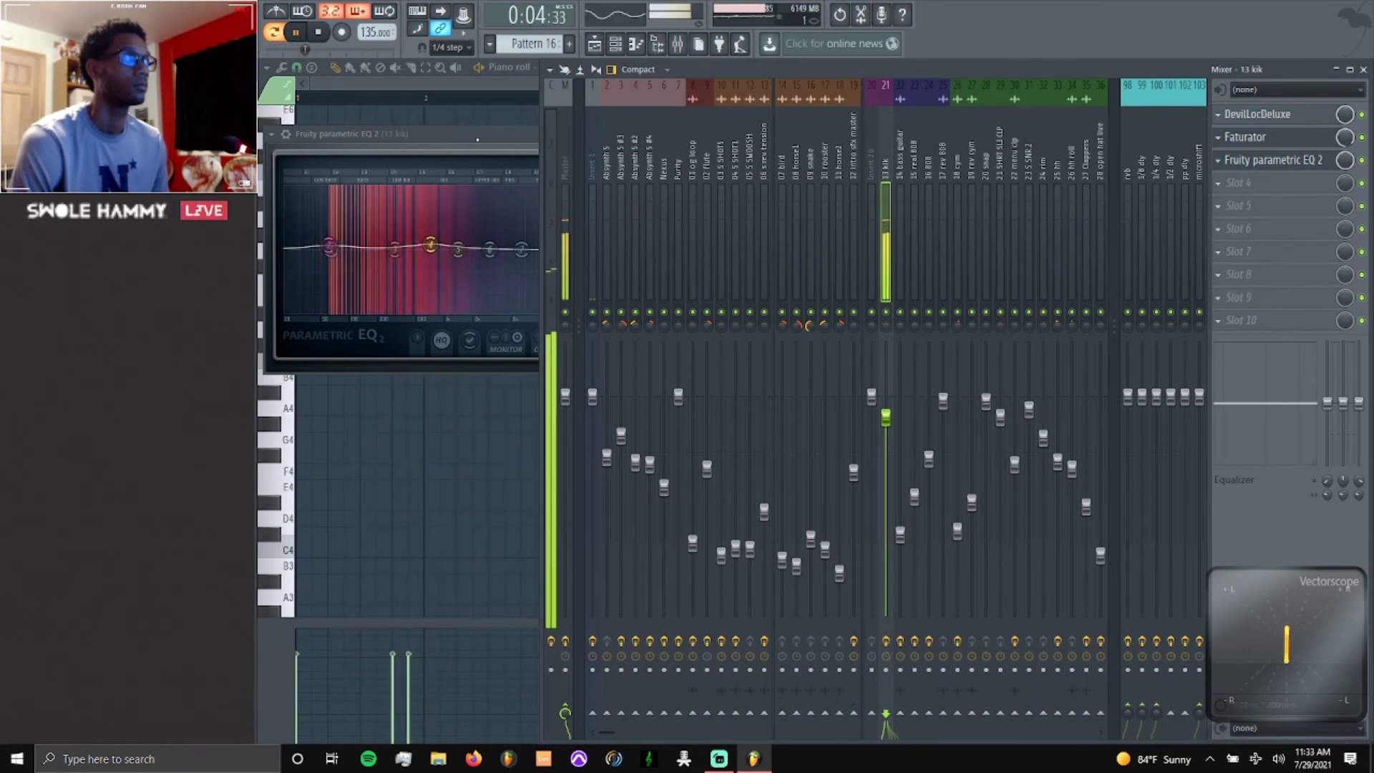
{"action": "key", "text": "space"}
{"action": "left_click", "coordinate": [477, 139]}
{"action": "left_click", "coordinate": [699, 134]}
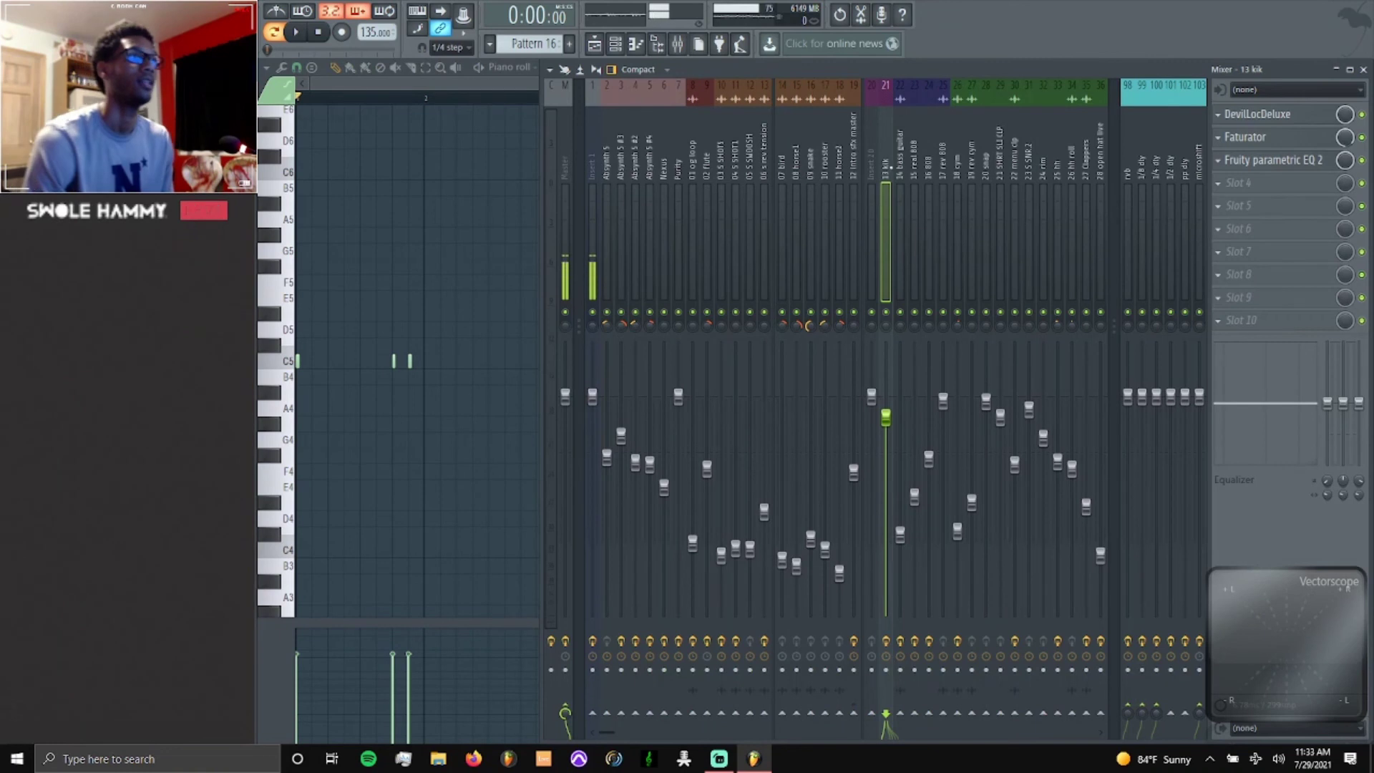
Step through the mixer channels from 14 bass guitar, 15 real 808 and 16 808 up to Insert 40, viewing their effect slots.
{"action": "left_click", "coordinate": [898, 163]}
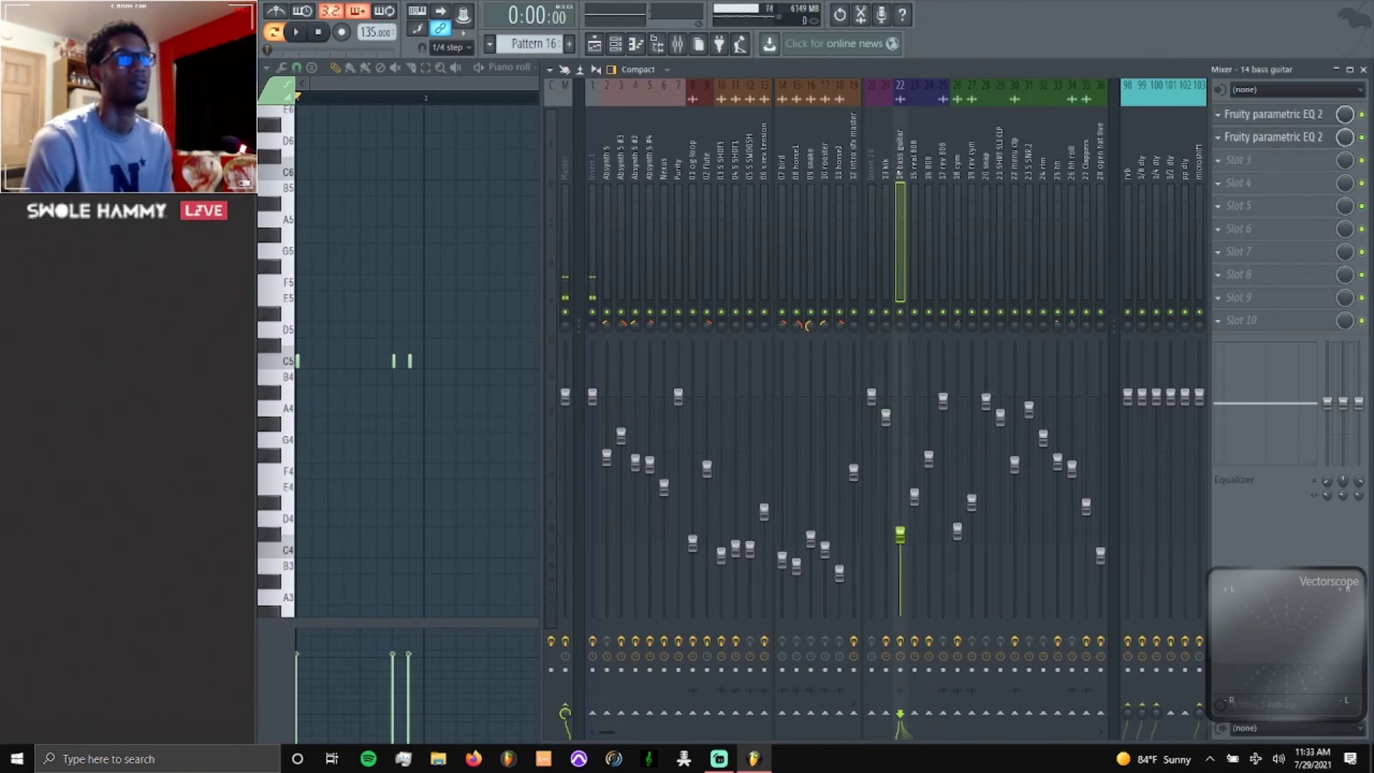
{"action": "left_click", "coordinate": [913, 163]}
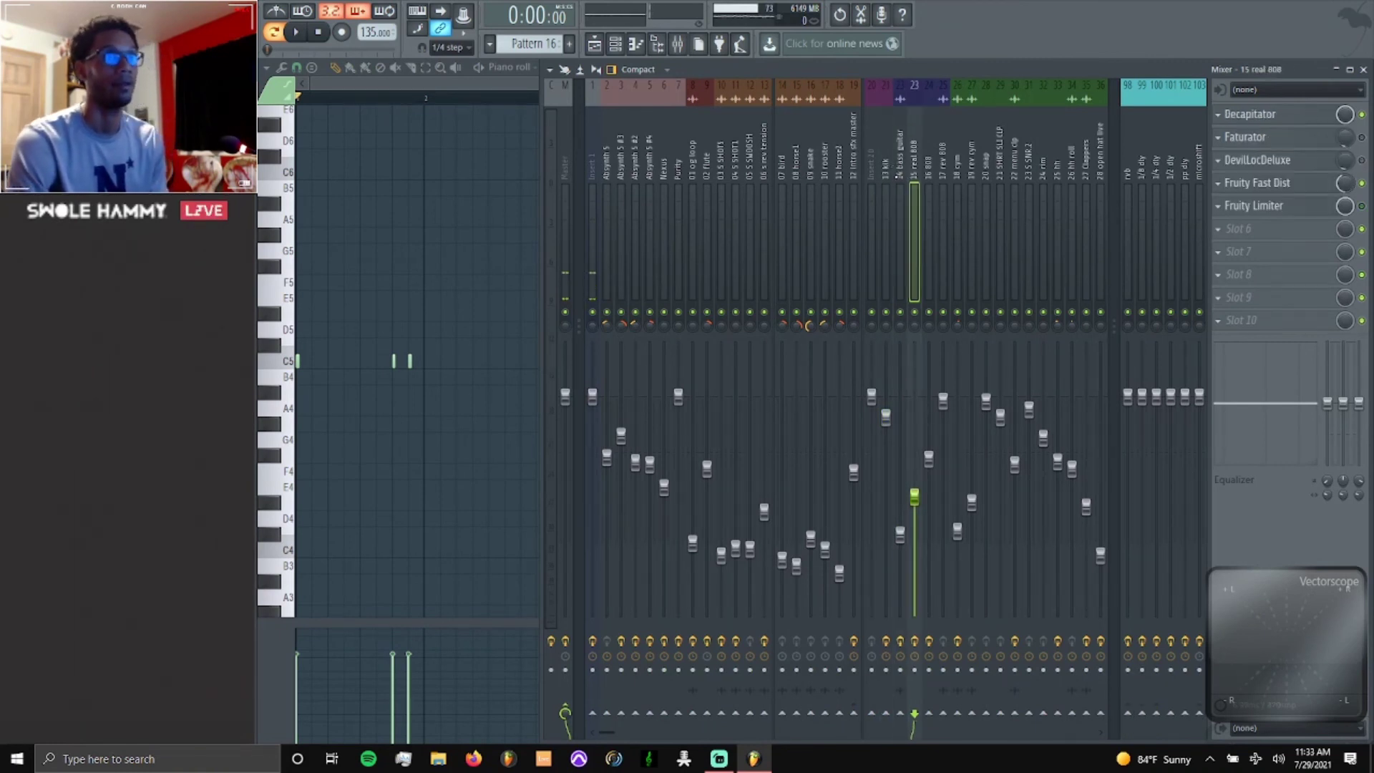
{"action": "left_click", "coordinate": [928, 163]}
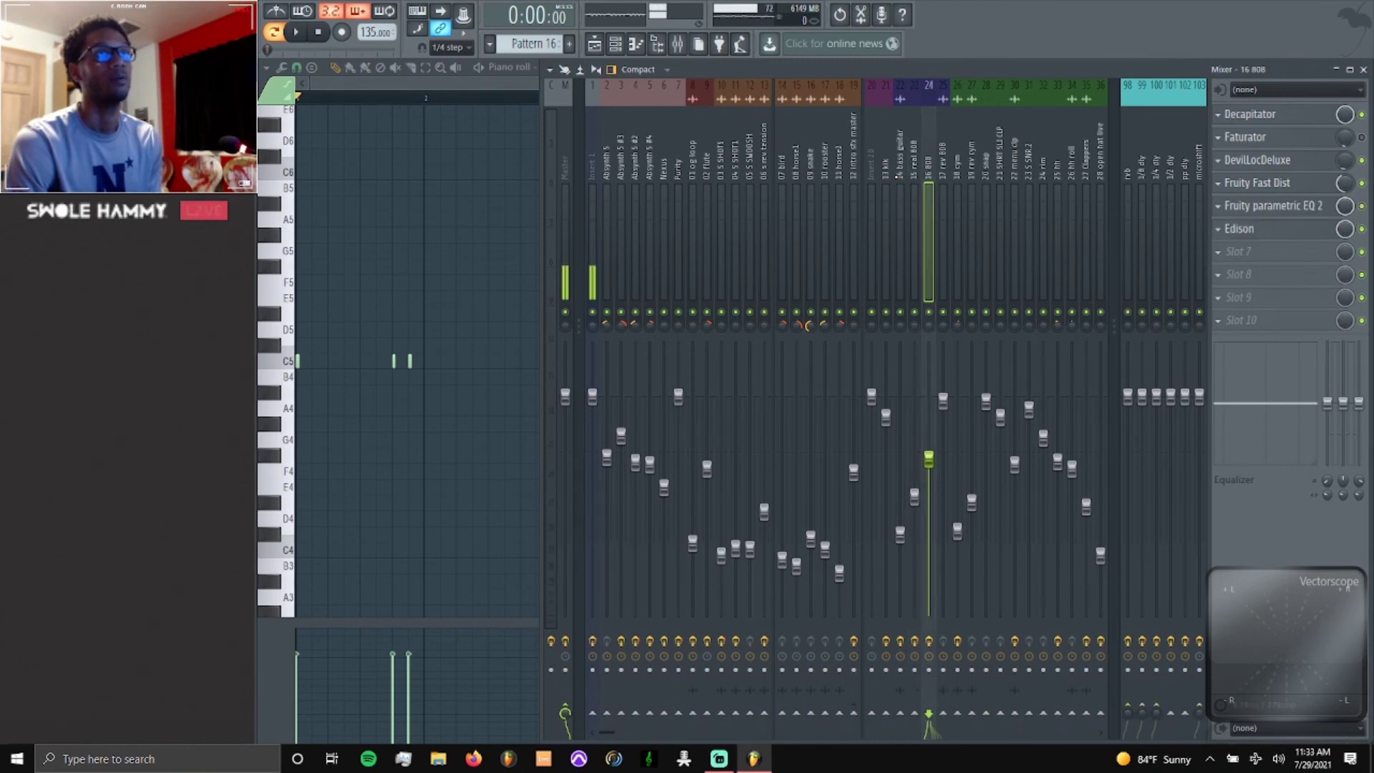
{"action": "key", "text": "Right"}
{"action": "key", "text": "Right"}
{"action": "key", "text": "Right"}
{"action": "key", "text": "Right"}
{"action": "key", "text": "Right"}
{"action": "key", "text": "Right"}
{"action": "key", "text": "Right"}
{"action": "key", "text": "Right"}
{"action": "key", "text": "Right"}
{"action": "key", "text": "Right"}
{"action": "key", "text": "Right"}
{"action": "key", "text": "Right"}
{"action": "key", "text": "Right"}
{"action": "key", "text": "Right"}
{"action": "key", "text": "Right"}
{"action": "key", "text": "Right"}
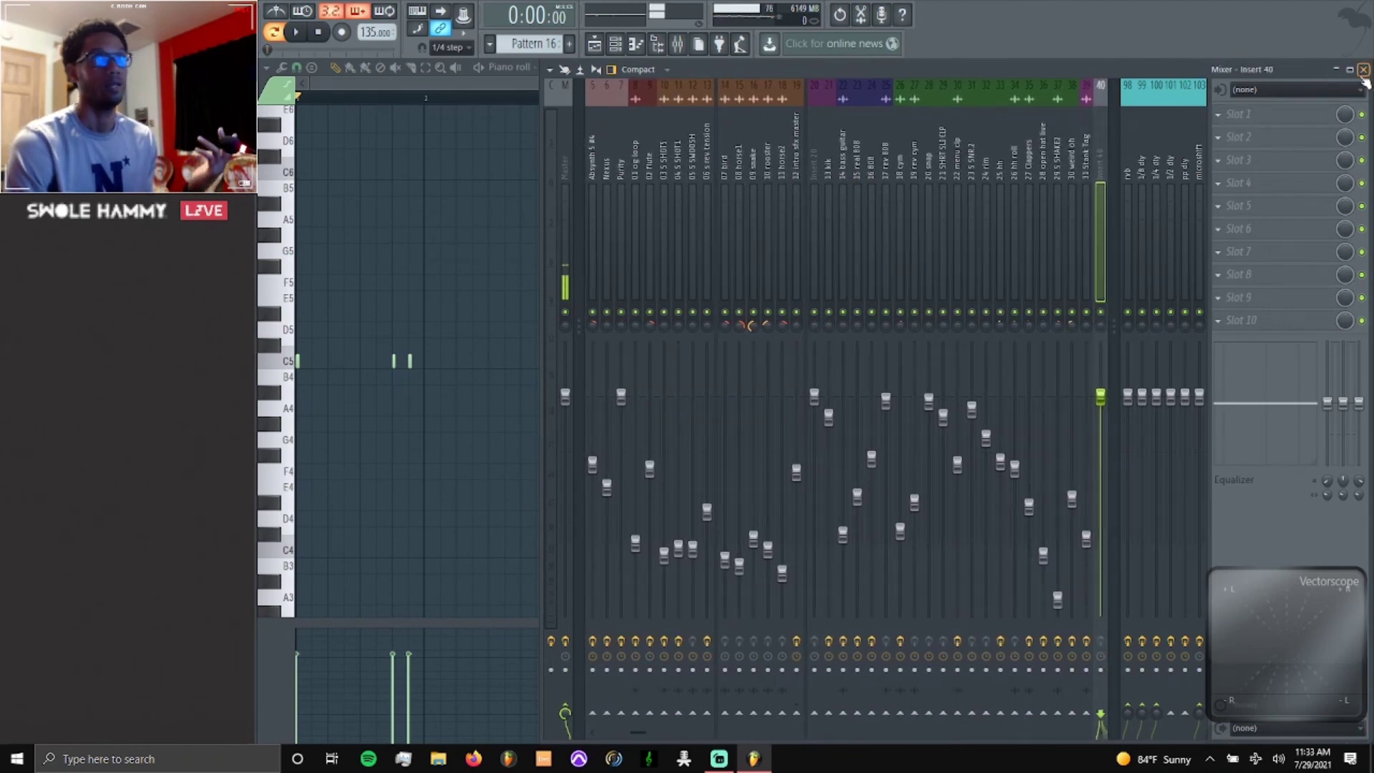
Close the mixer and the kick piano roll, and examine the playlist arrangement, including the clips around its ending near bar 105.
{"action": "left_click", "coordinate": [1363, 69]}
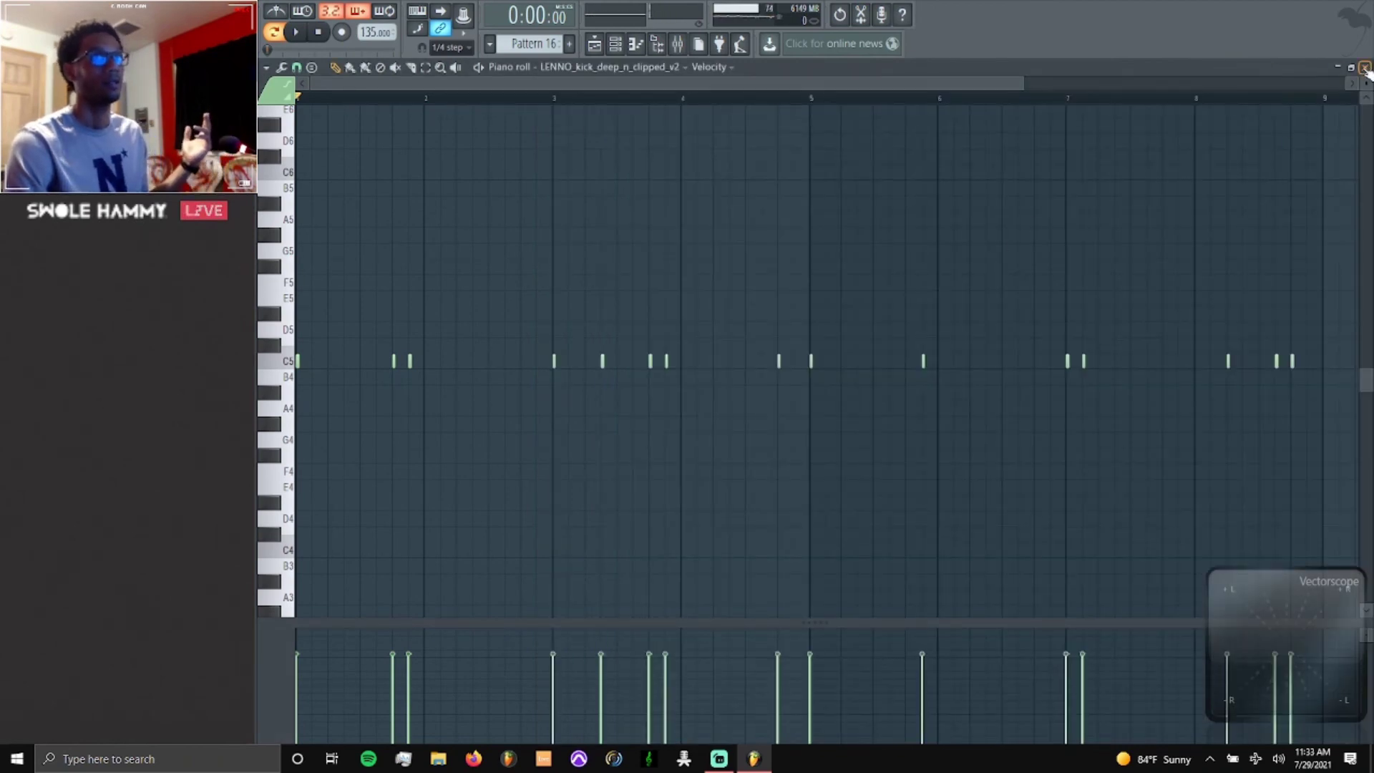
{"action": "left_click", "coordinate": [1365, 68]}
{"action": "scroll", "coordinate": [791, 303], "scroll_direction": "down", "scroll_amount": 1}
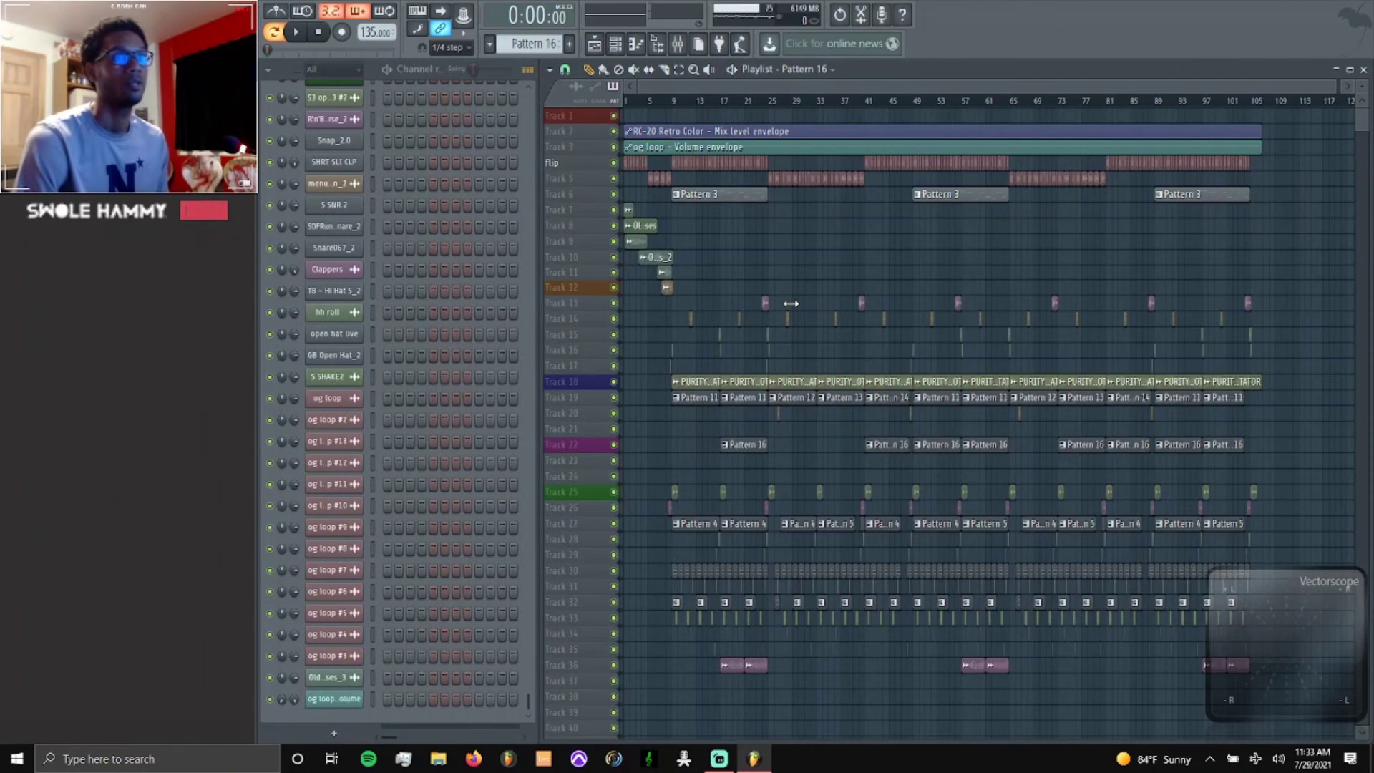
{"action": "scroll", "coordinate": [1295, 397], "scroll_direction": "up", "scroll_amount": 4}
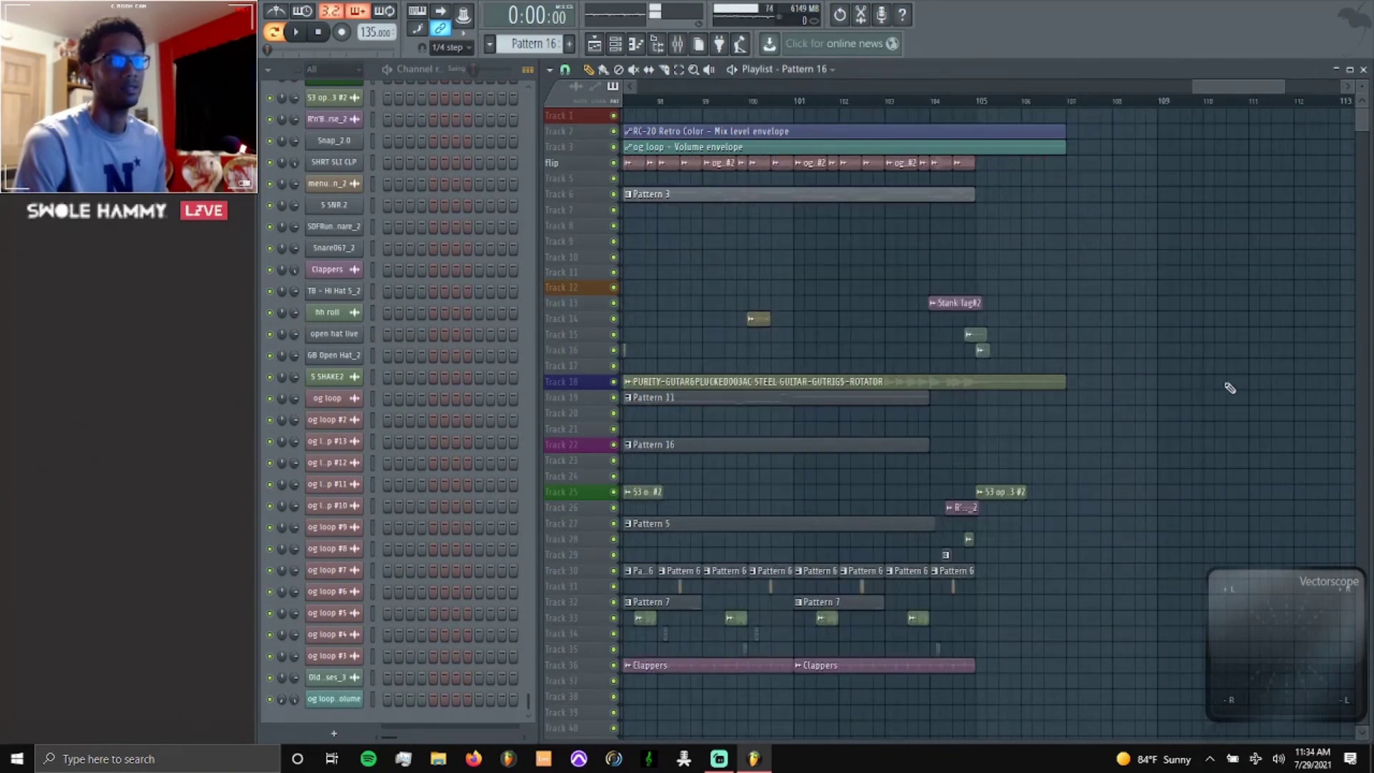
{"action": "scroll", "coordinate": [951, 429], "scroll_direction": "up", "scroll_amount": 2}
{"action": "scroll", "coordinate": [944, 427], "scroll_direction": "up", "scroll_amount": 2}
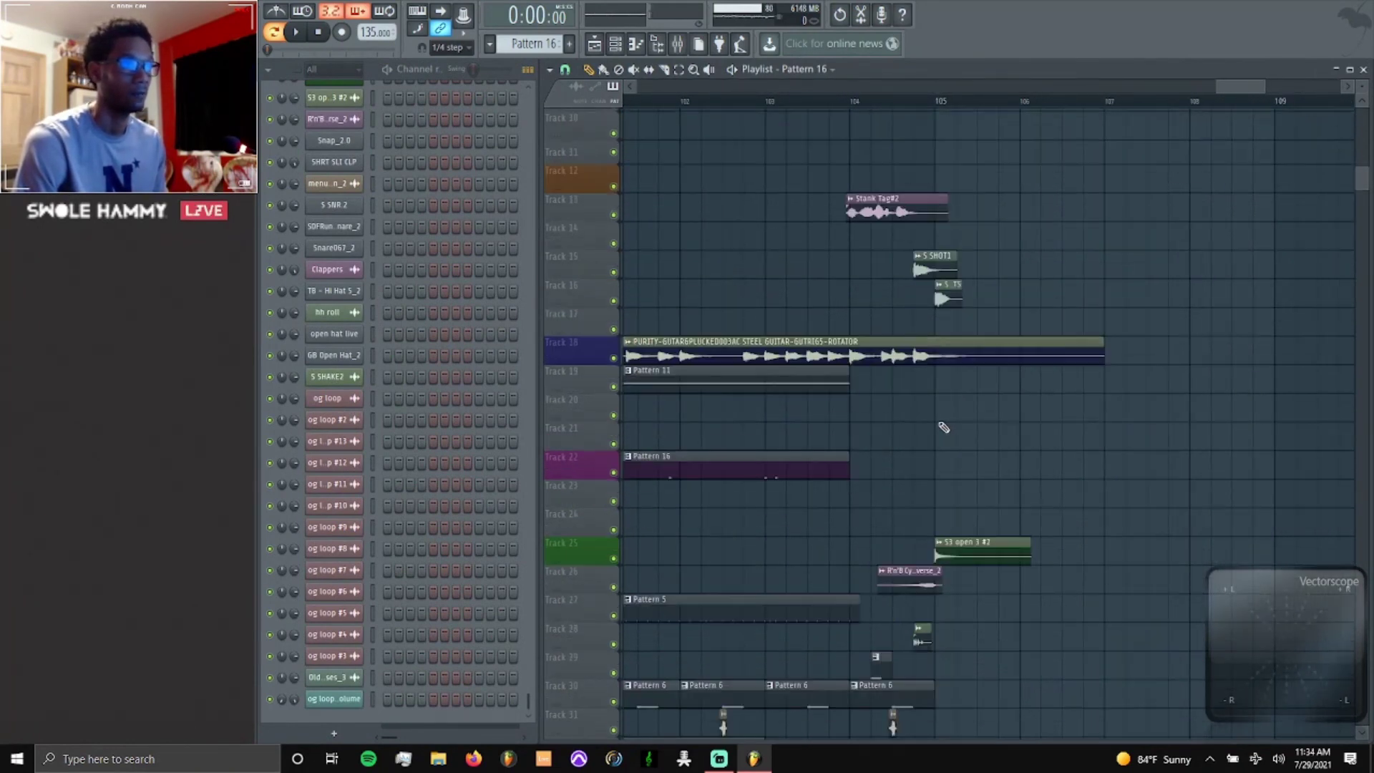
{"action": "scroll", "coordinate": [932, 425], "scroll_direction": "down", "scroll_amount": 2}
{"action": "scroll", "coordinate": [870, 438], "scroll_direction": "up", "scroll_amount": 3}
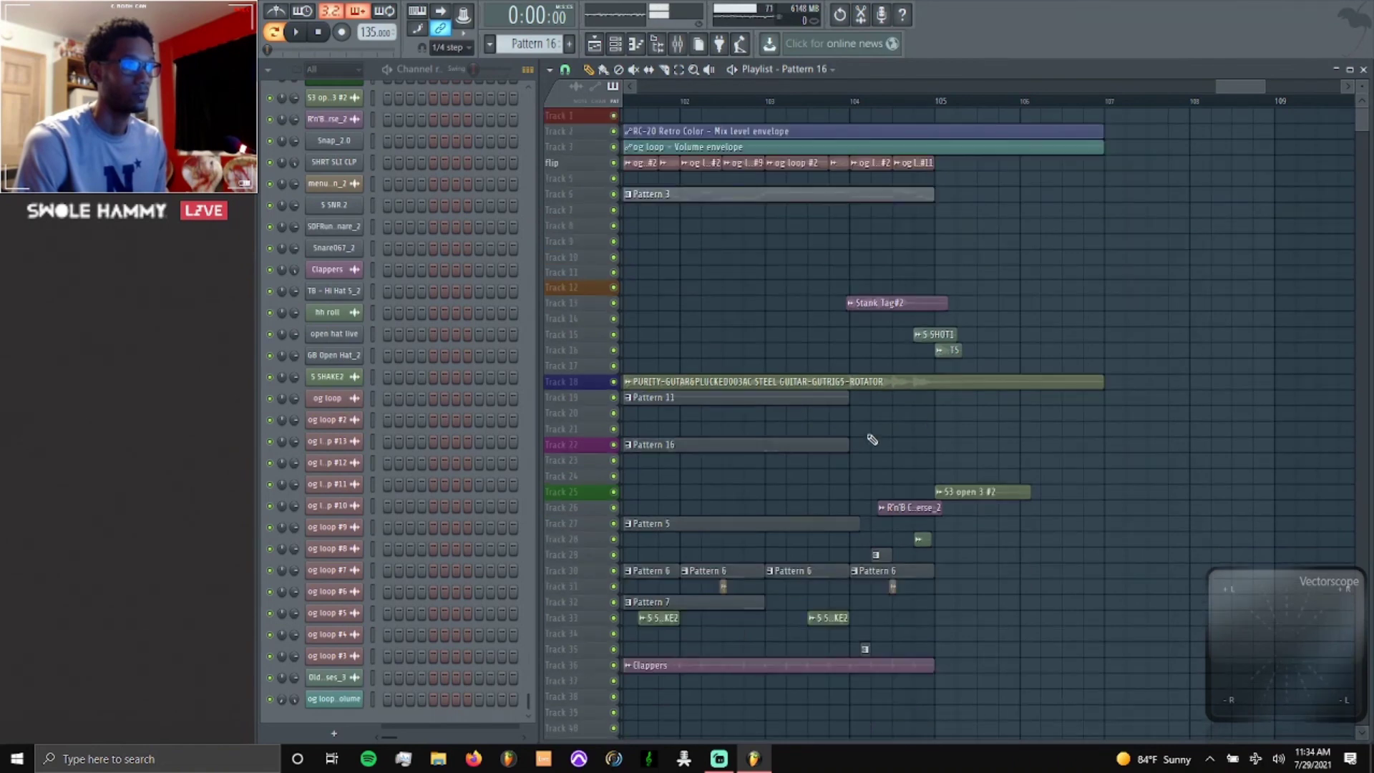
{"action": "scroll", "coordinate": [848, 436], "scroll_direction": "down", "scroll_amount": 2}
{"action": "scroll", "coordinate": [844, 558], "scroll_direction": "up", "scroll_amount": 2}
{"action": "scroll", "coordinate": [843, 565], "scroll_direction": "up", "scroll_amount": 2}
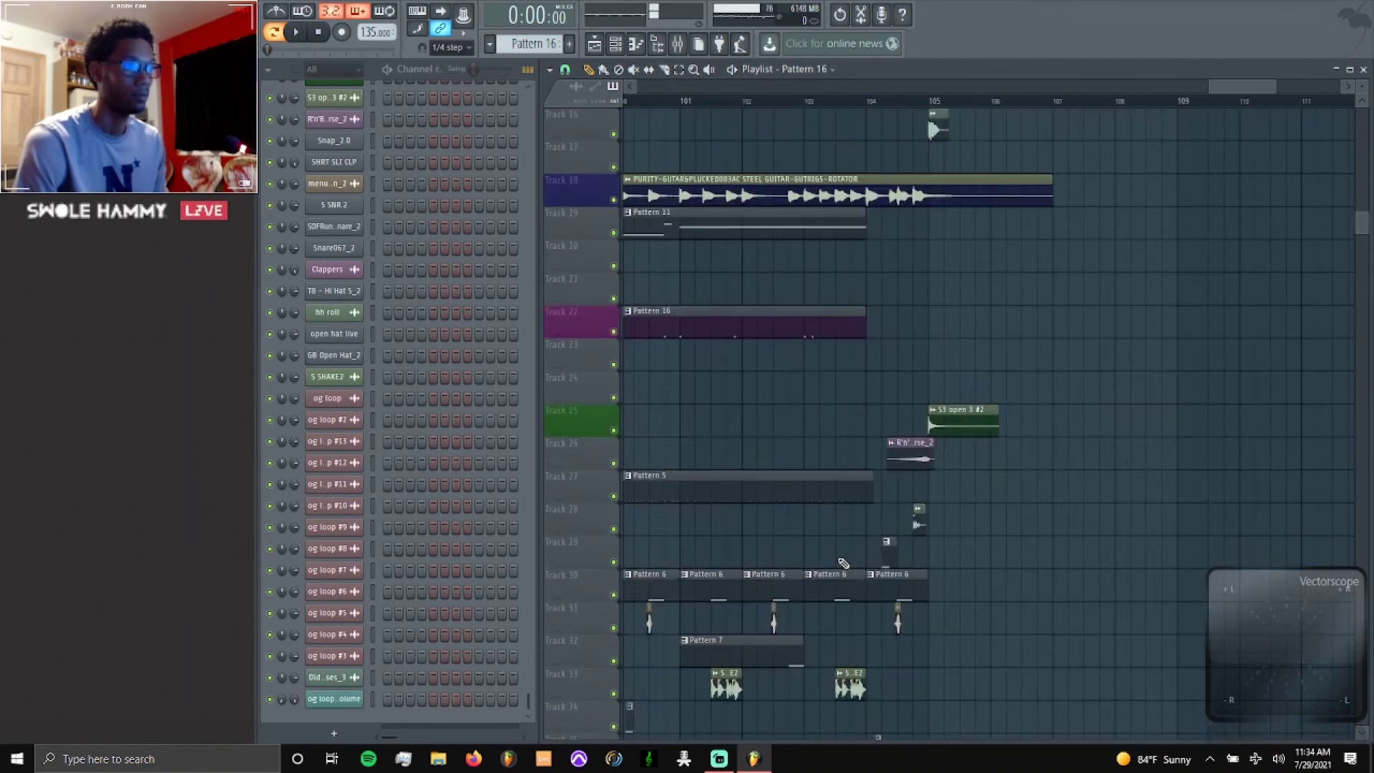
{"action": "scroll", "coordinate": [842, 561], "scroll_direction": "down", "scroll_amount": 2}
{"action": "scroll", "coordinate": [834, 558], "scroll_direction": "down", "scroll_amount": 5}
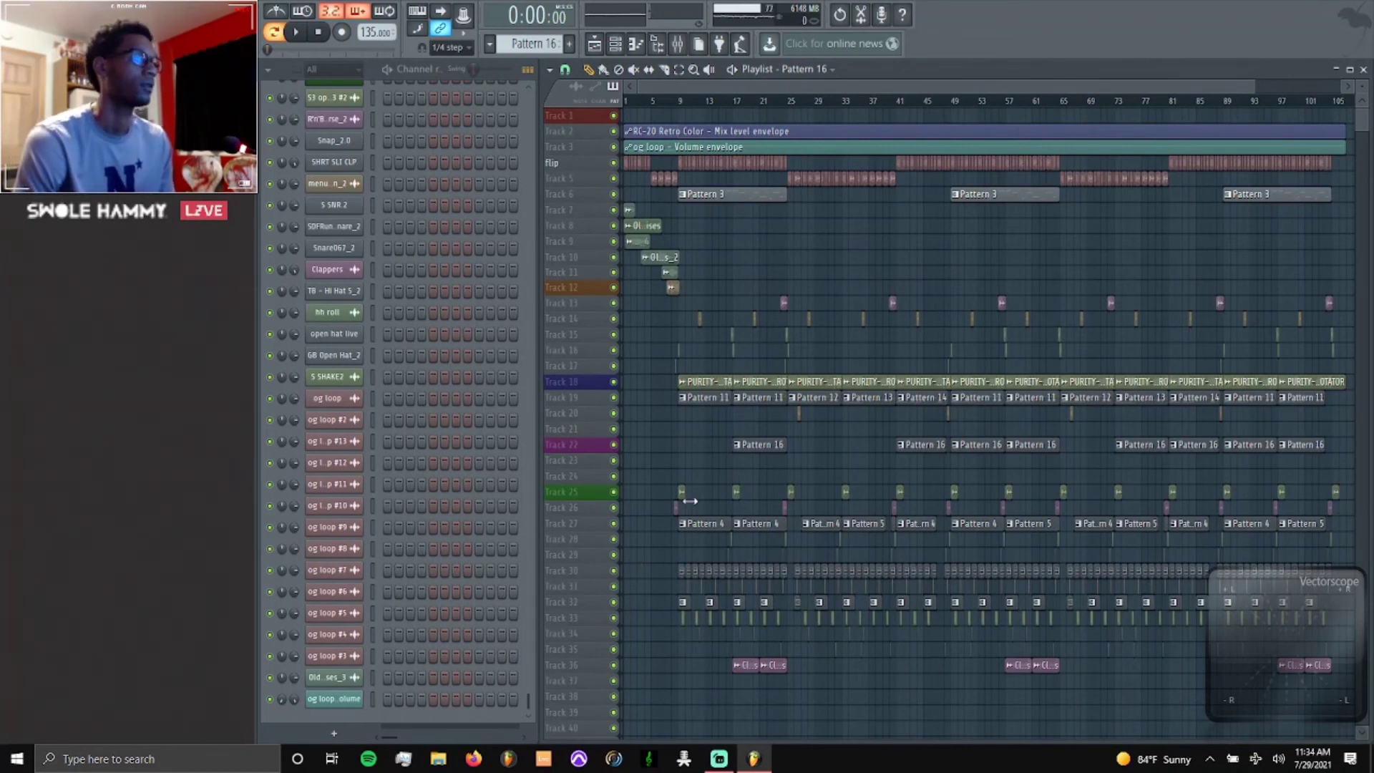
{"action": "scroll", "coordinate": [667, 455], "scroll_direction": "down", "scroll_amount": 1}
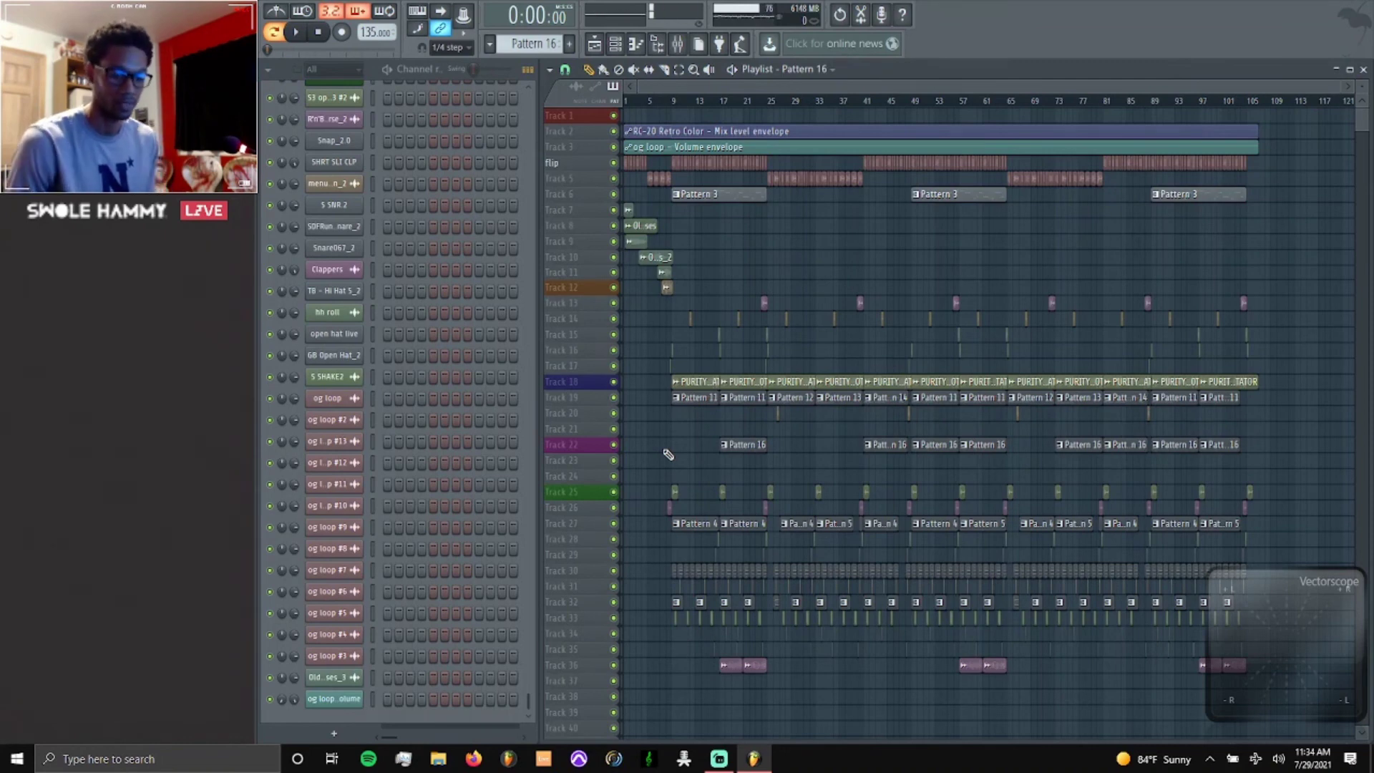
Open the mixer's Master channel and view the Fruity Limiter and Fruity soft clipper settings.
{"action": "left_click", "coordinate": [719, 758]}
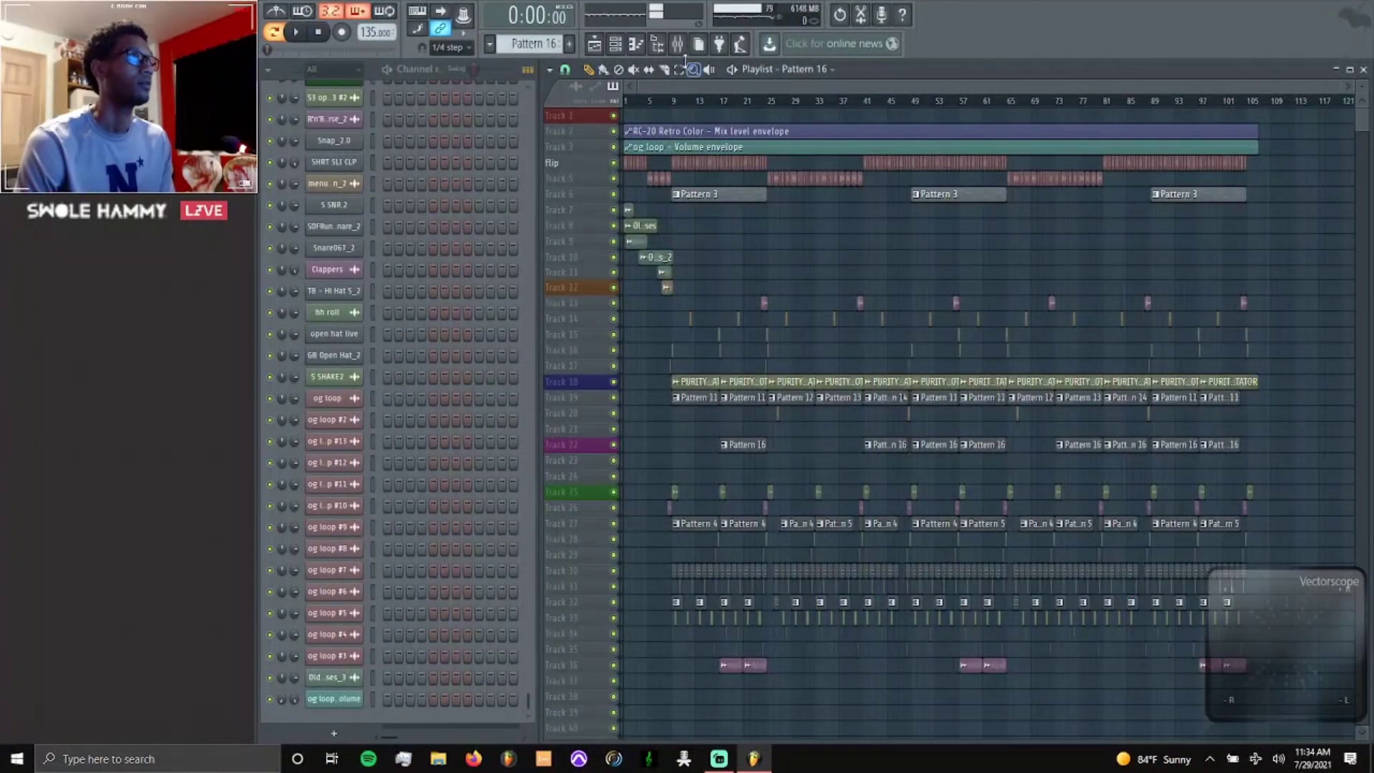
{"action": "left_click", "coordinate": [676, 44]}
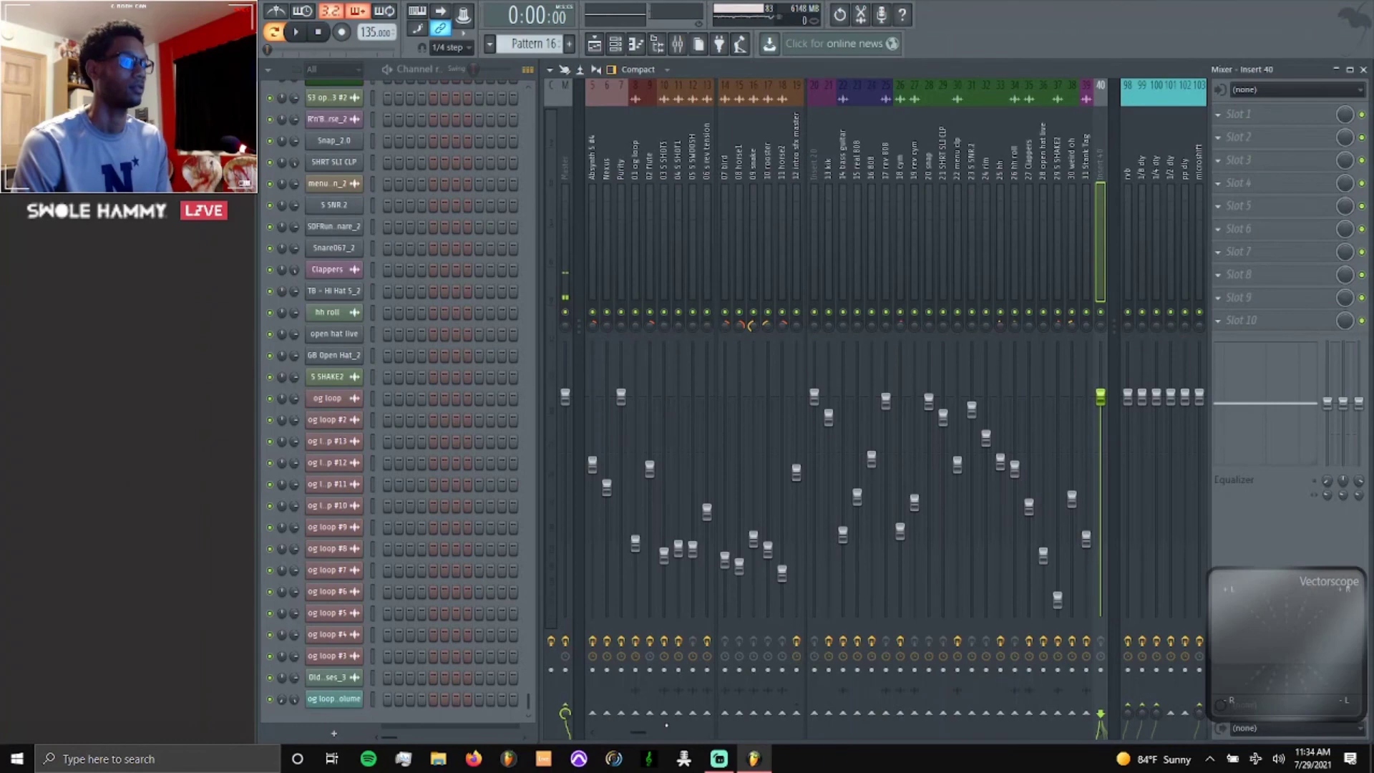
{"action": "left_click", "coordinate": [718, 759]}
{"action": "left_click", "coordinate": [718, 764]}
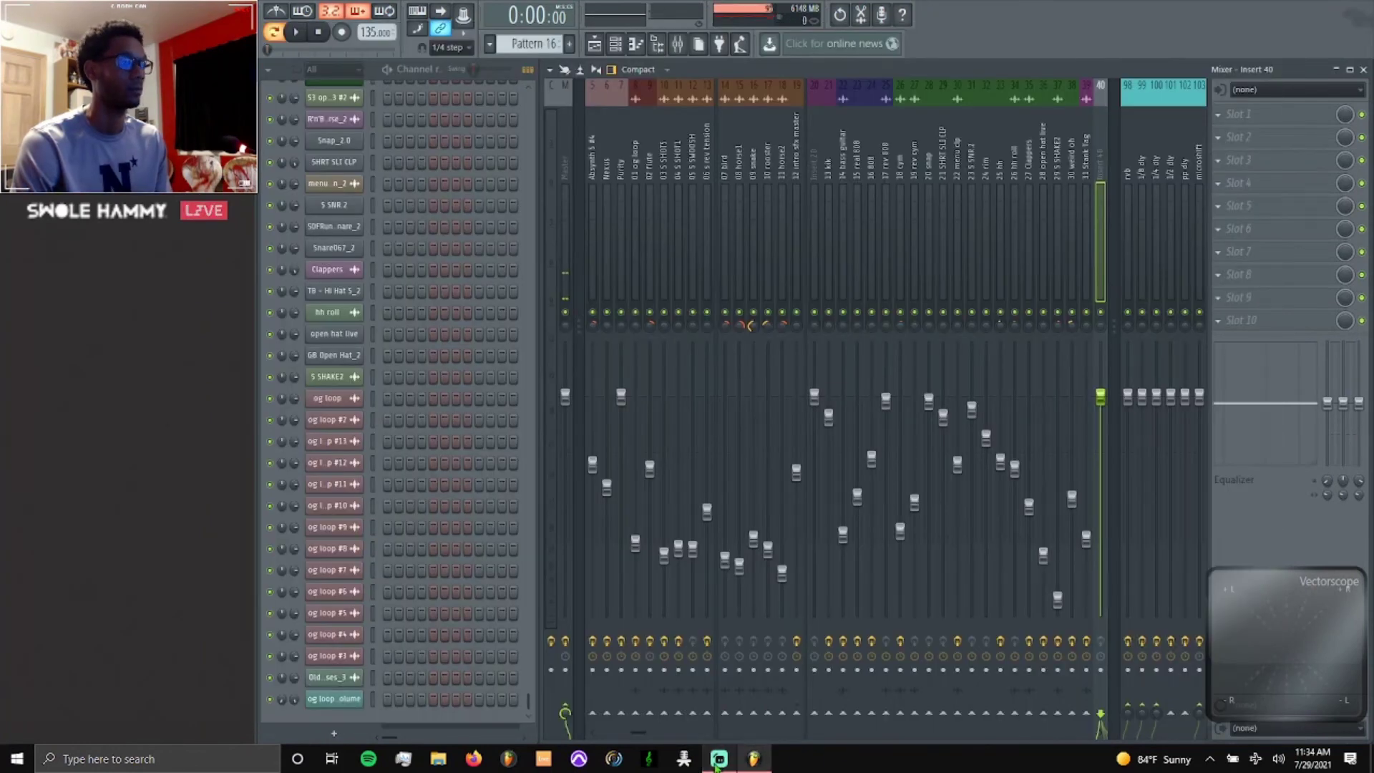
{"action": "left_click", "coordinate": [565, 169]}
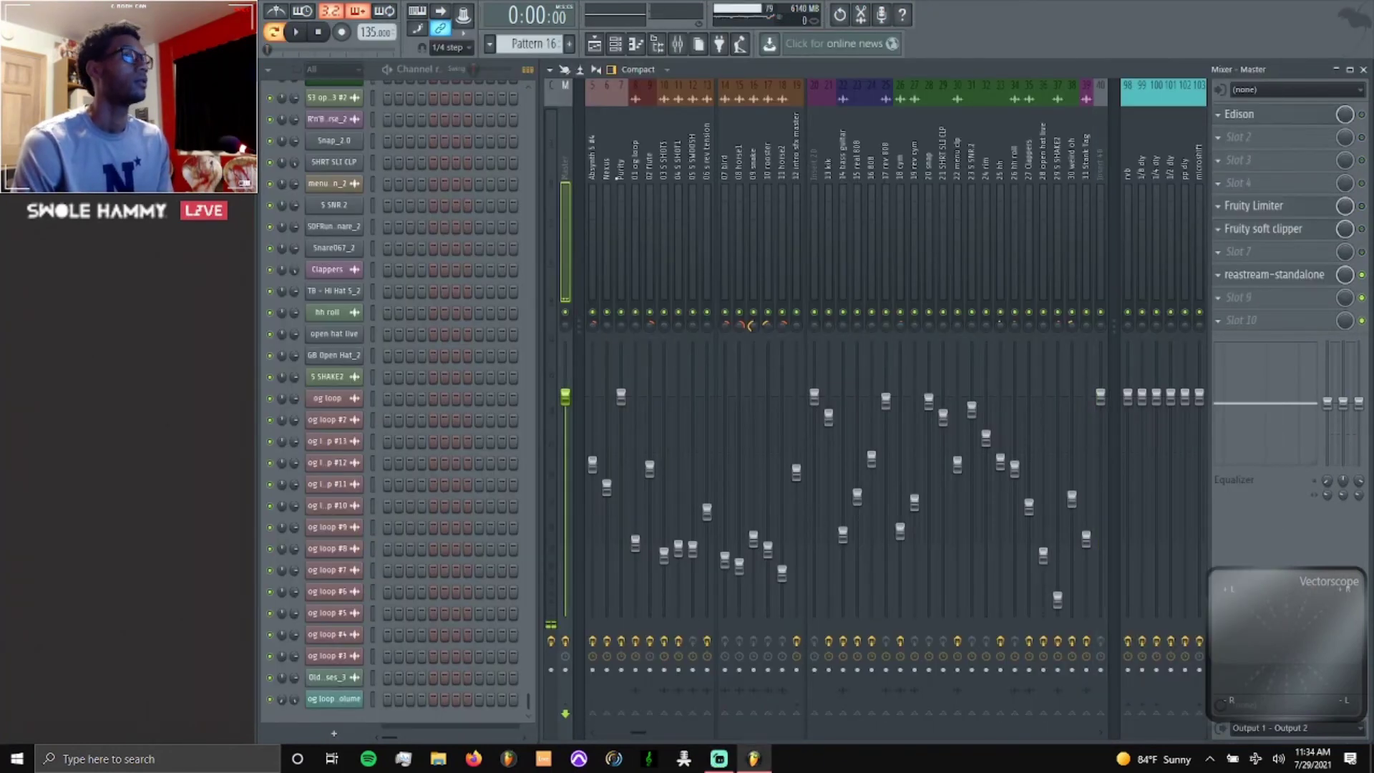
{"action": "left_click", "coordinate": [1309, 207]}
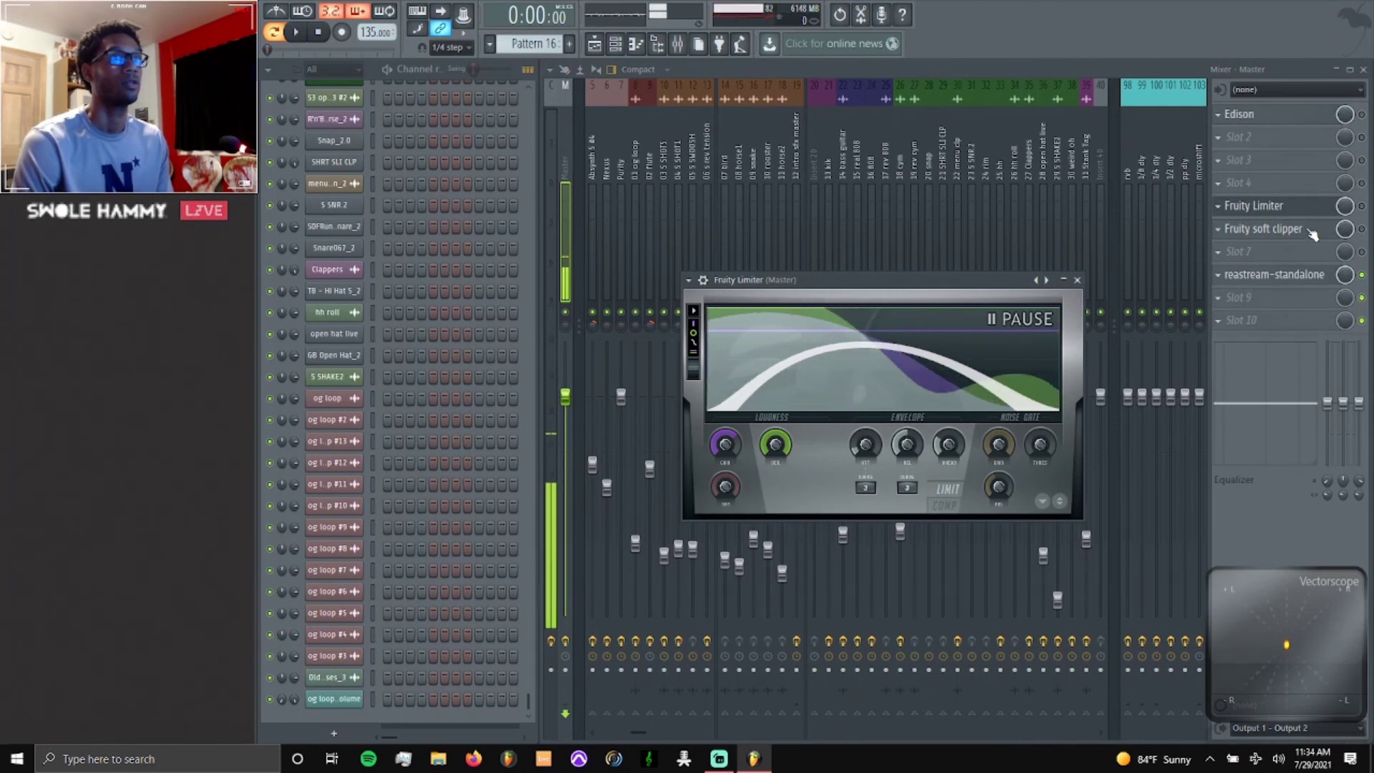
{"action": "left_click", "coordinate": [1312, 235]}
{"action": "left_click", "coordinate": [1313, 236]}
{"action": "left_click", "coordinate": [1312, 236]}
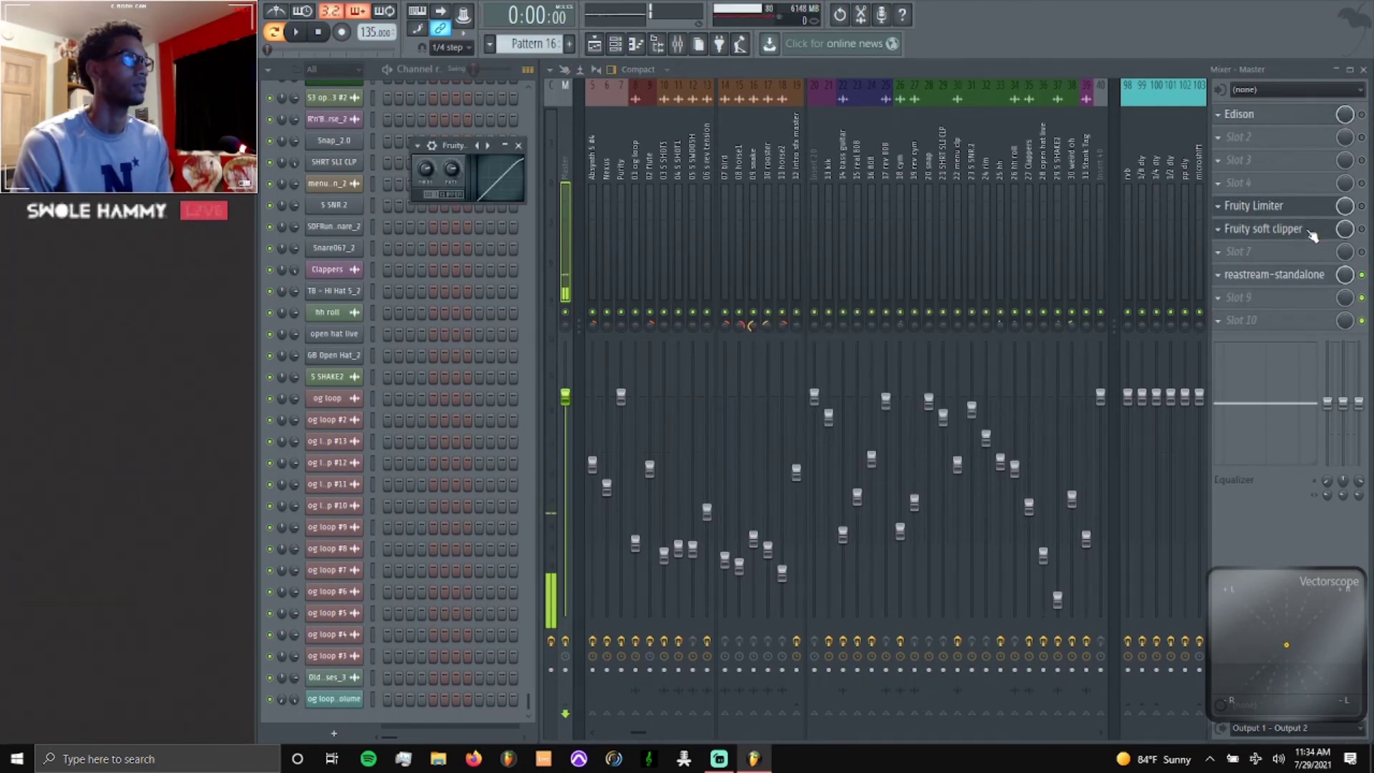
{"action": "left_click", "coordinate": [1312, 236]}
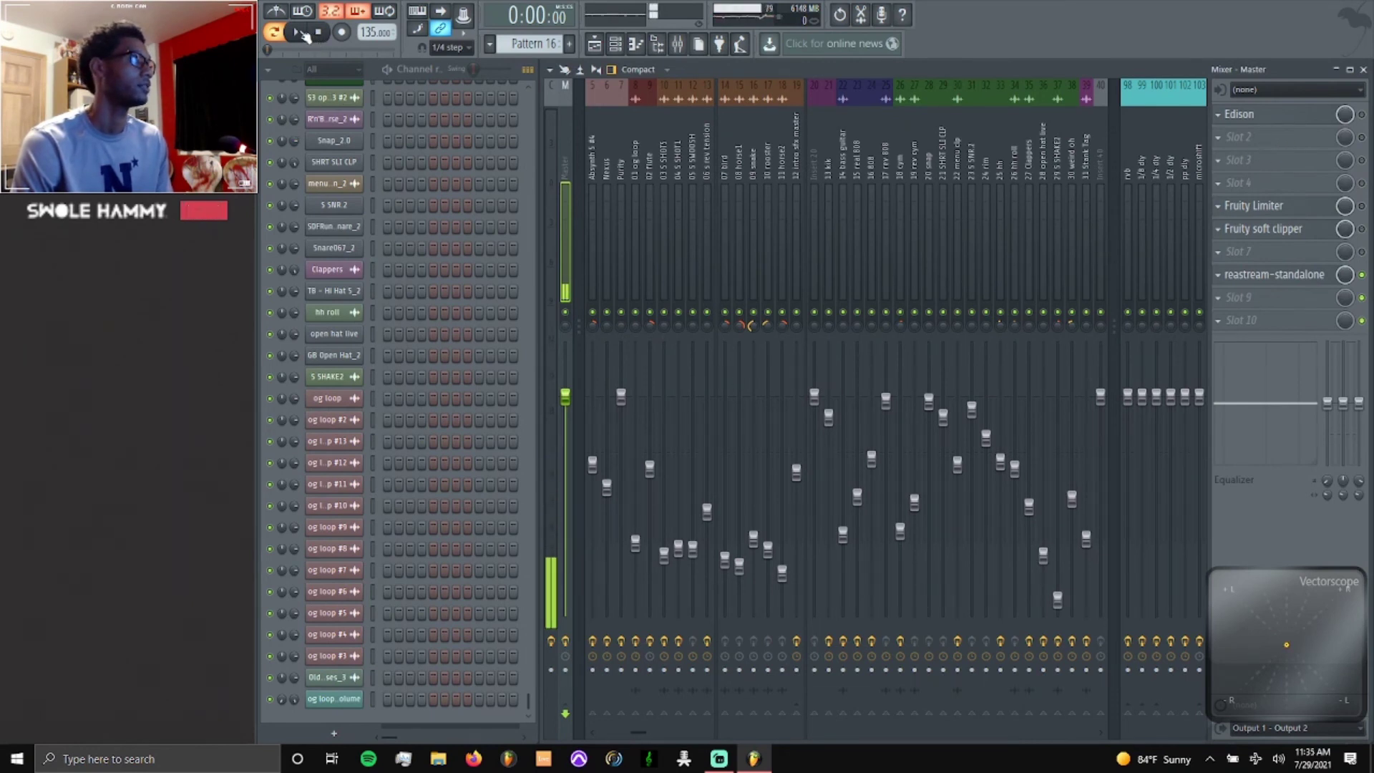
Play the song with Fruity Limiter and Fruity soft clipper active on the Master, jumping to bar 9 and about bar 16, and watch the mixer levels.
{"action": "left_click", "coordinate": [295, 32]}
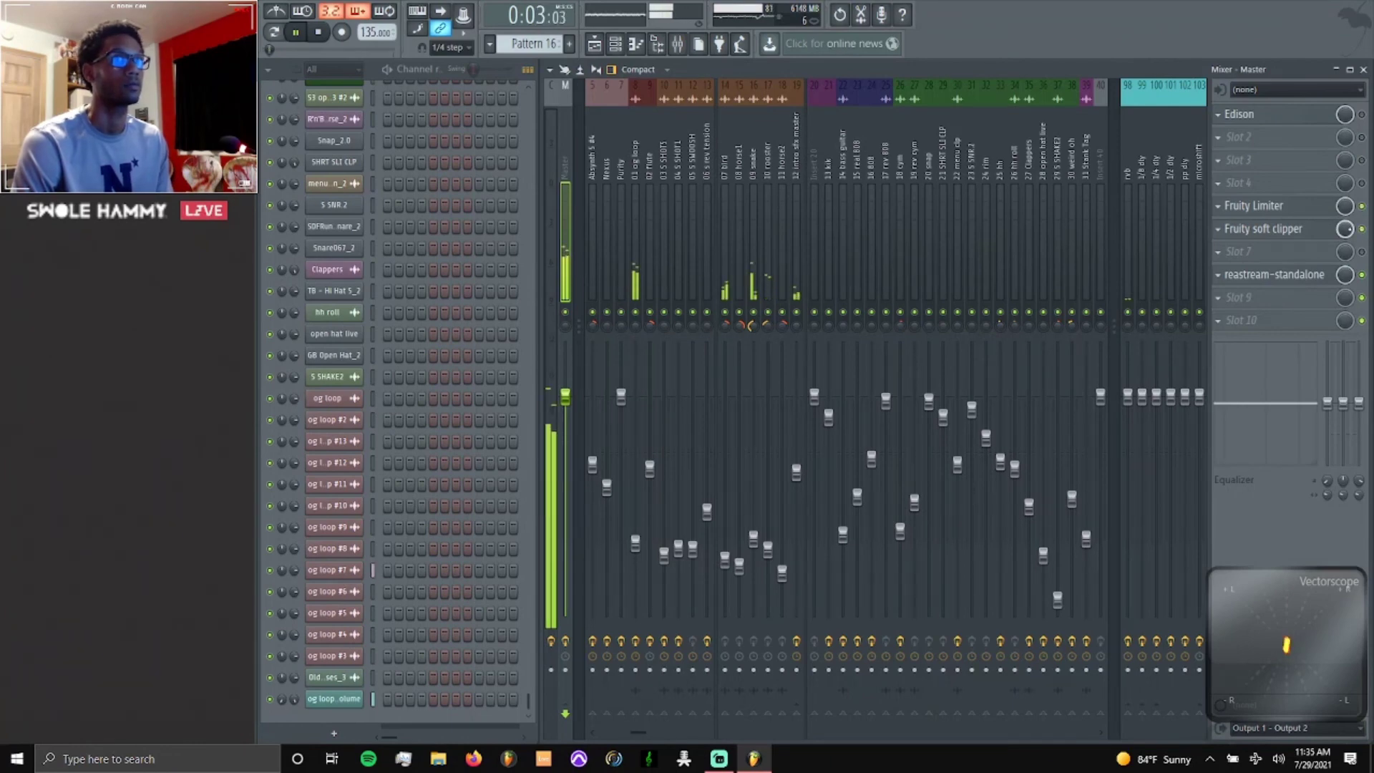
{"action": "left_click", "coordinate": [1287, 230]}
{"action": "left_click", "coordinate": [1288, 230]}
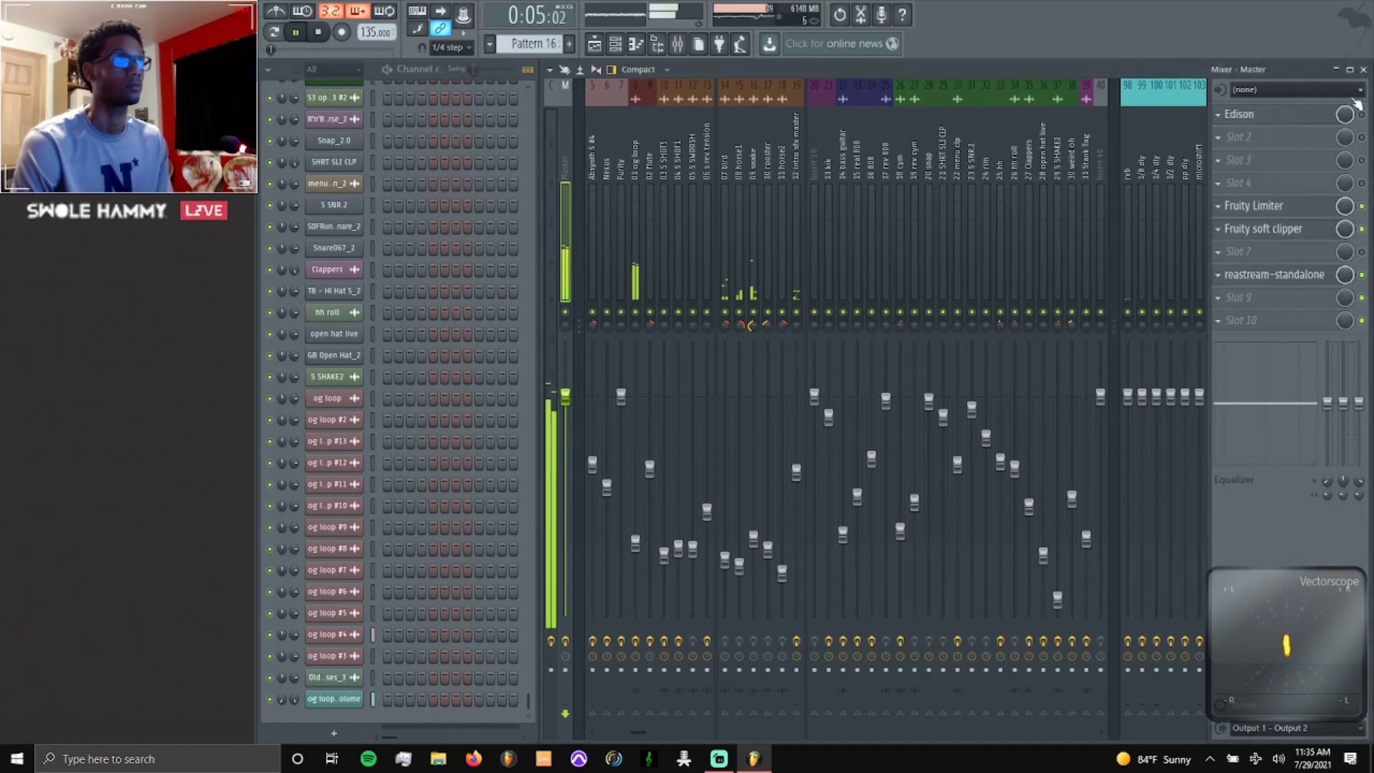
{"action": "left_click", "coordinate": [1363, 70]}
{"action": "left_click", "coordinate": [673, 101]}
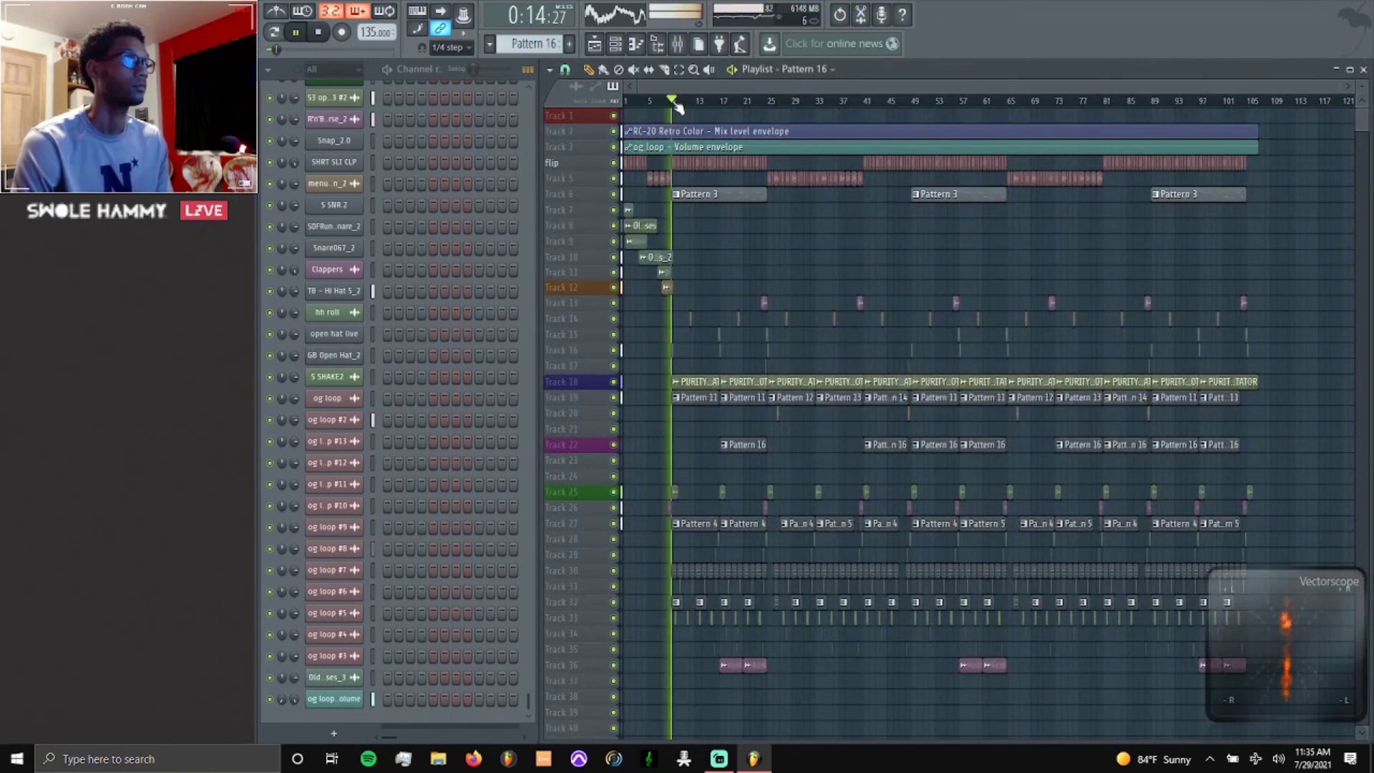
{"action": "left_click", "coordinate": [716, 102]}
{"action": "key", "text": "F9"}
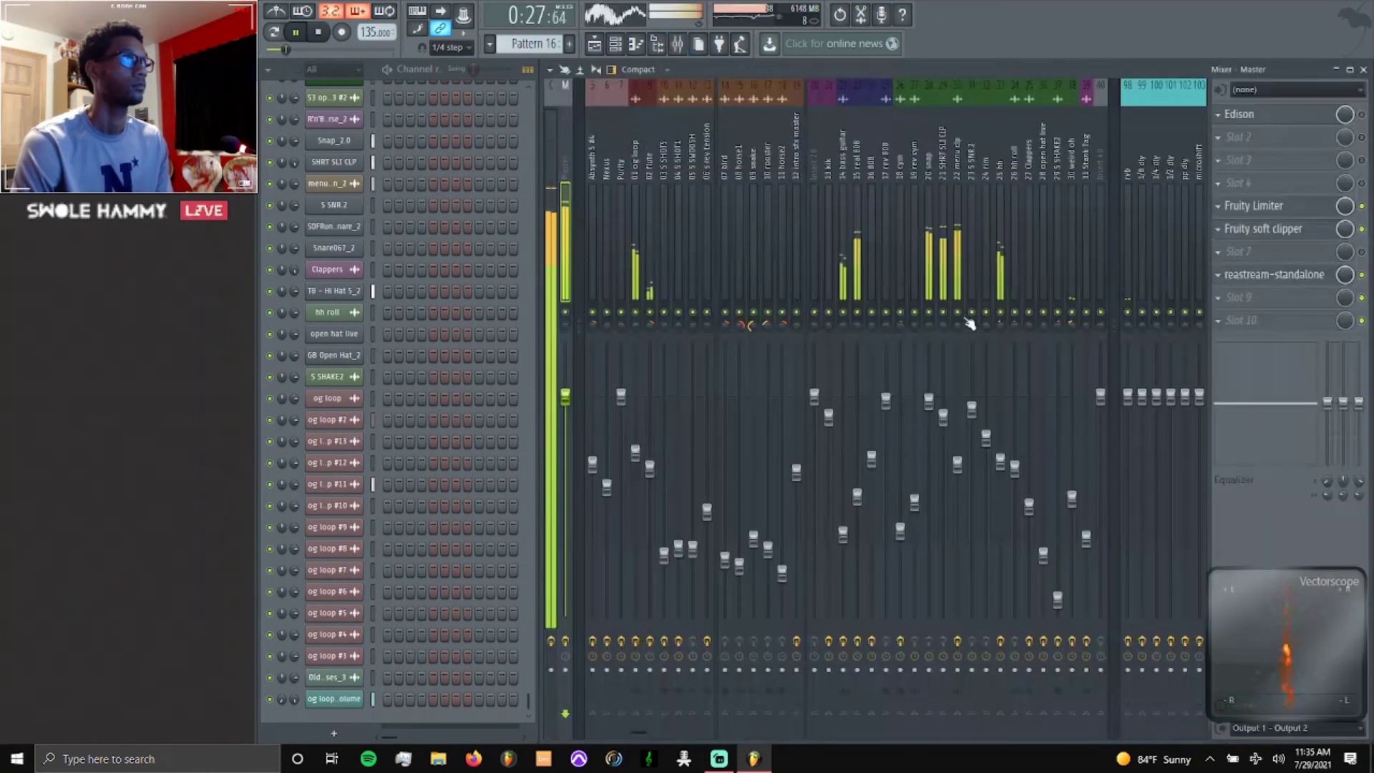
Watch the Master's Fruity Limiter during playback, stop the song, and recheck the Fruity soft clipper settings before closing them.
{"action": "left_click", "coordinate": [1324, 209]}
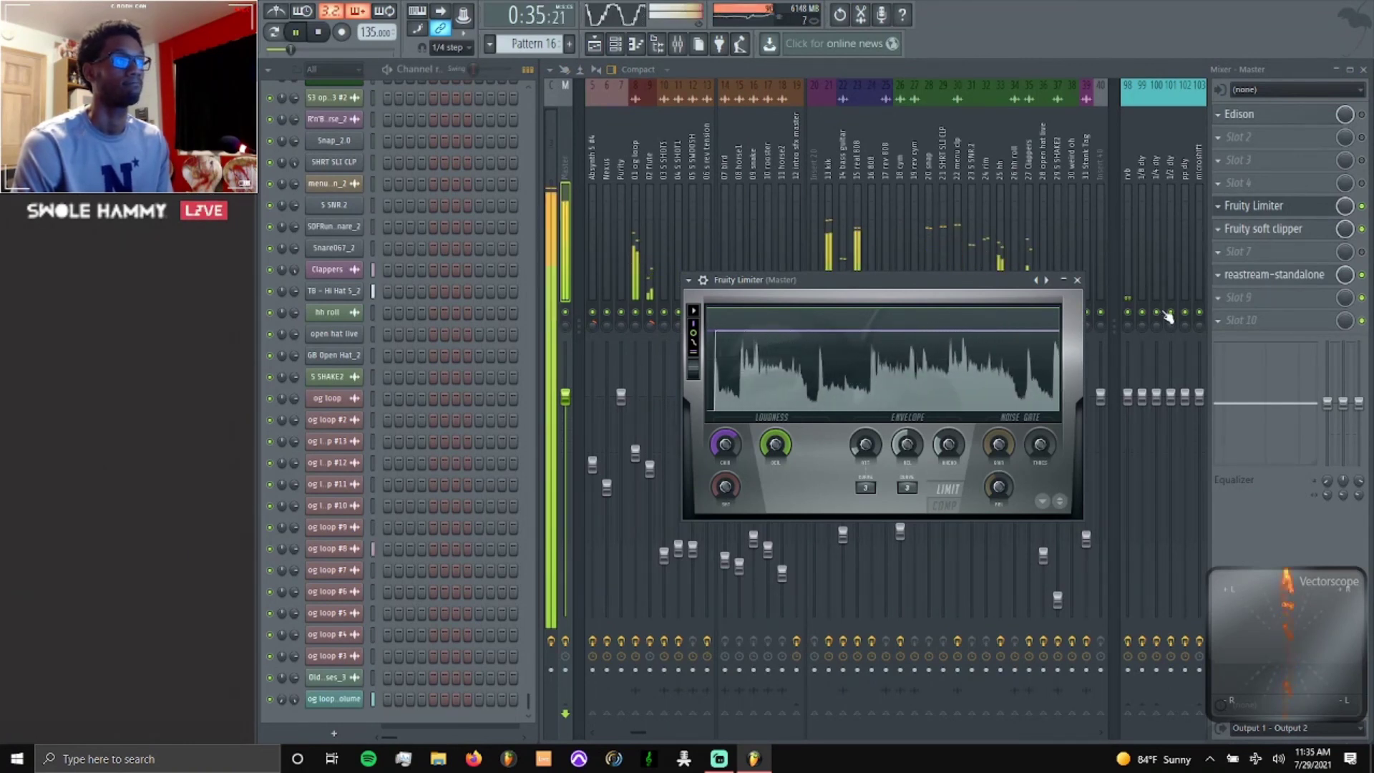
{"action": "key", "text": "space"}
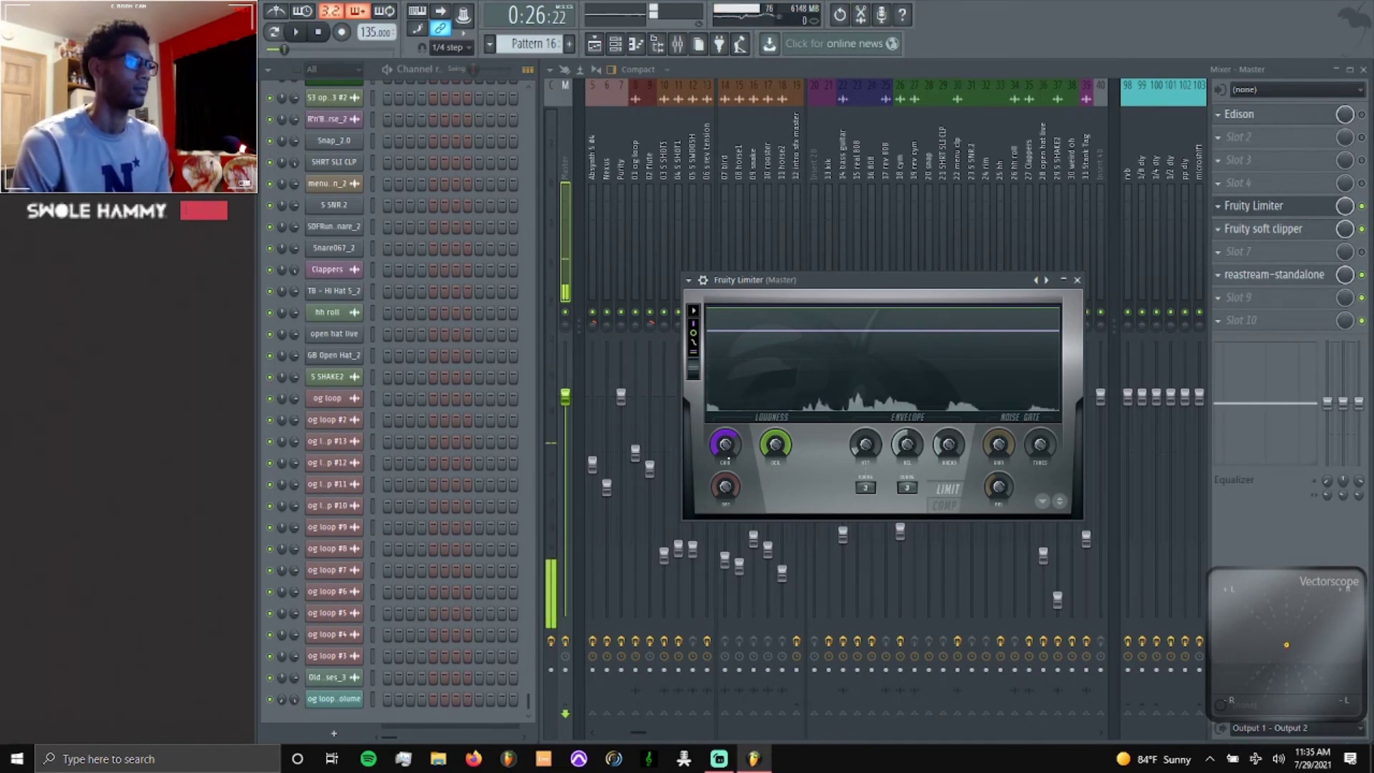
{"action": "left_click", "coordinate": [1287, 230]}
{"action": "left_click", "coordinate": [1286, 232]}
{"action": "left_click", "coordinate": [1287, 232]}
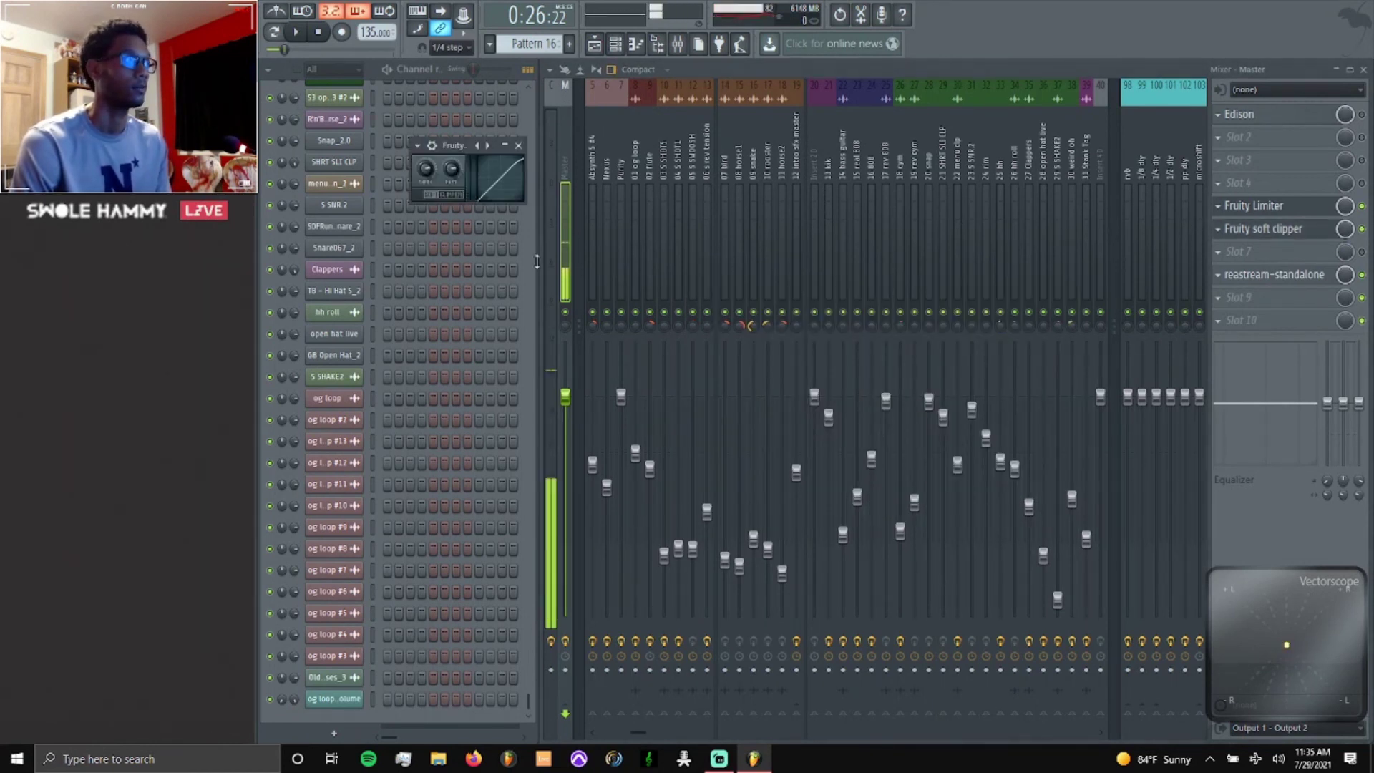
{"action": "left_click", "coordinate": [520, 145]}
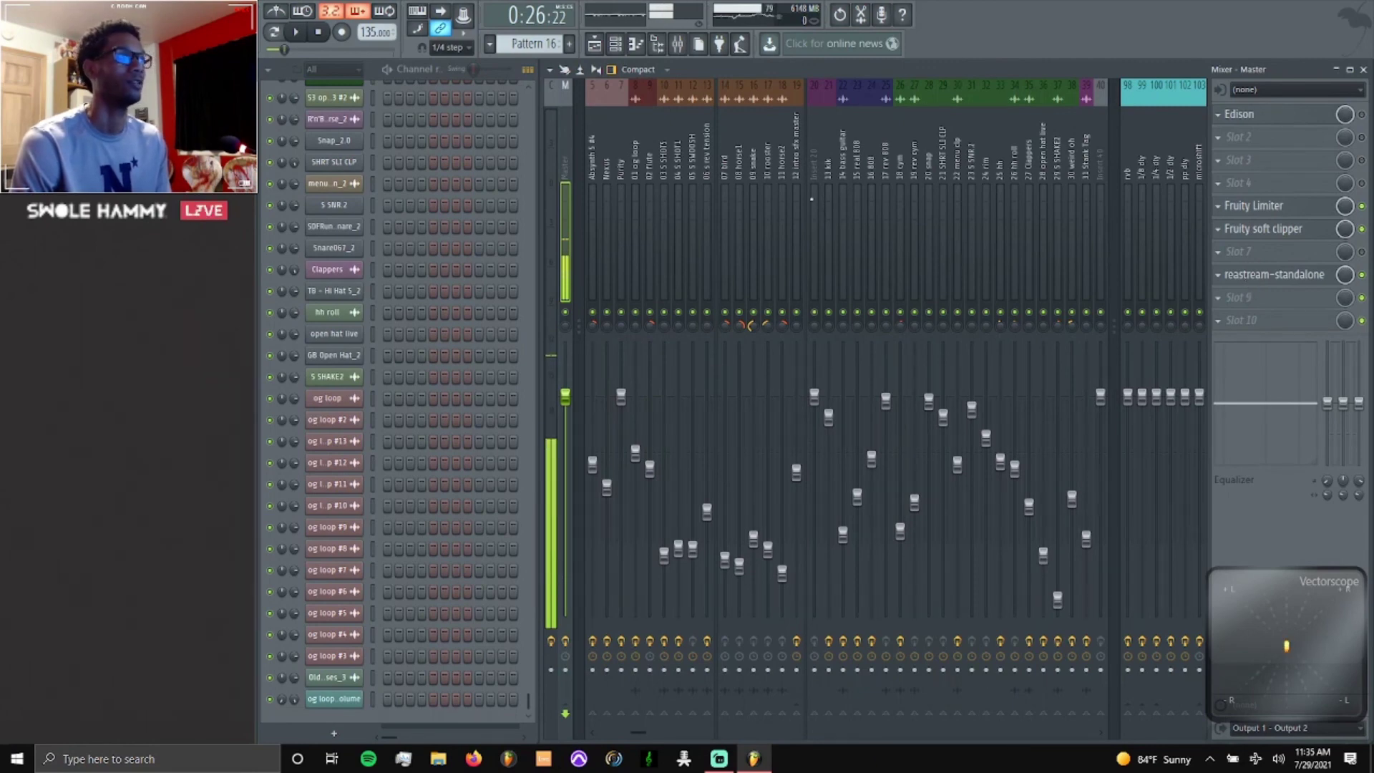
Browse the list of effect plugins for the Master channel's empty slot 2 without loading one.
{"action": "left_click", "coordinate": [1272, 134]}
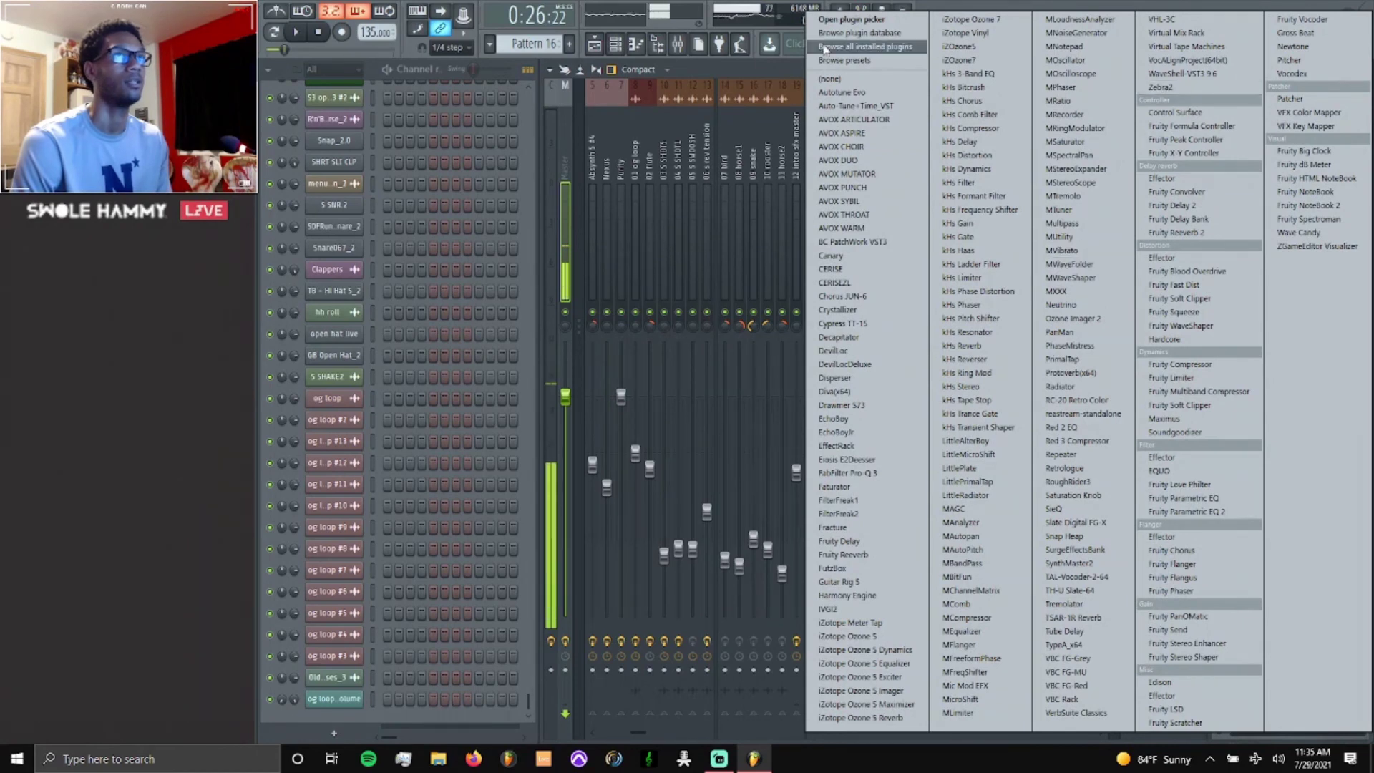
{"action": "left_click", "coordinate": [755, 68]}
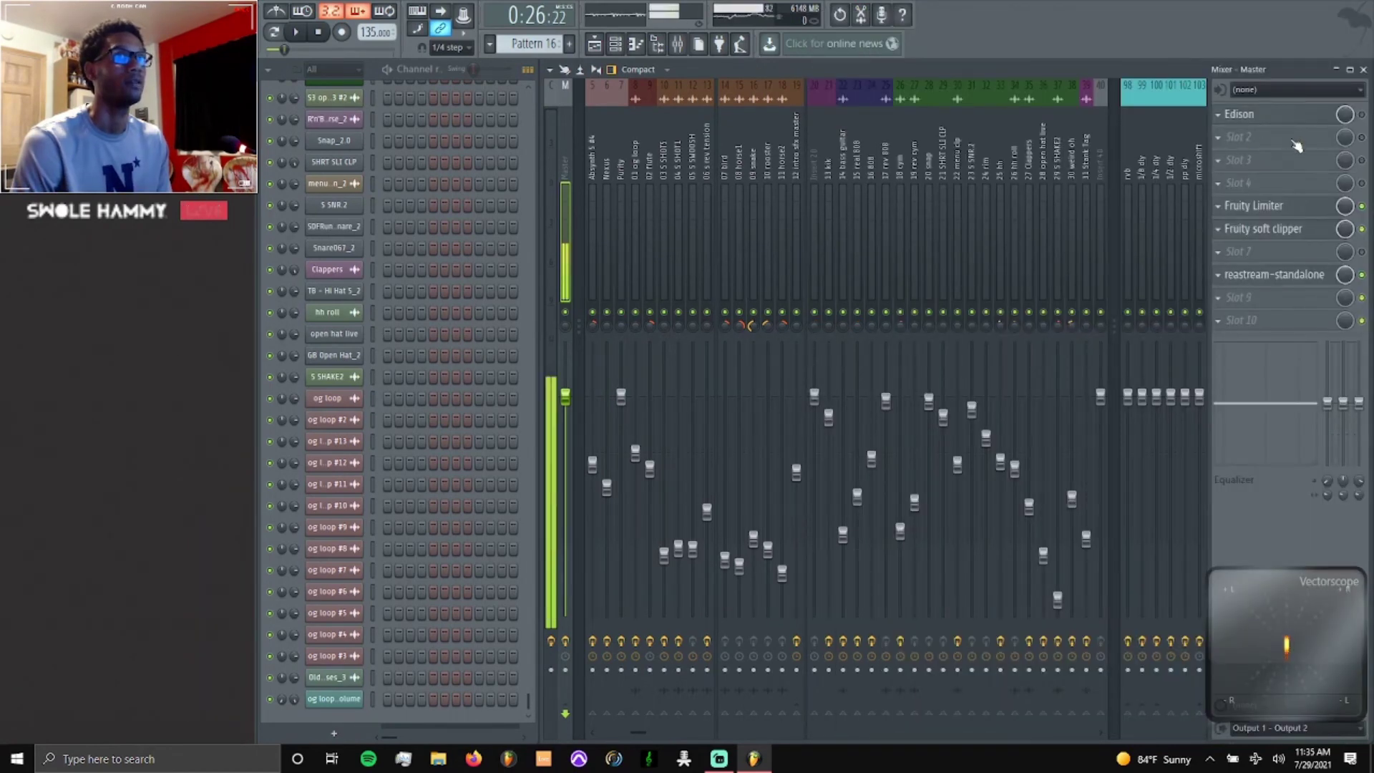